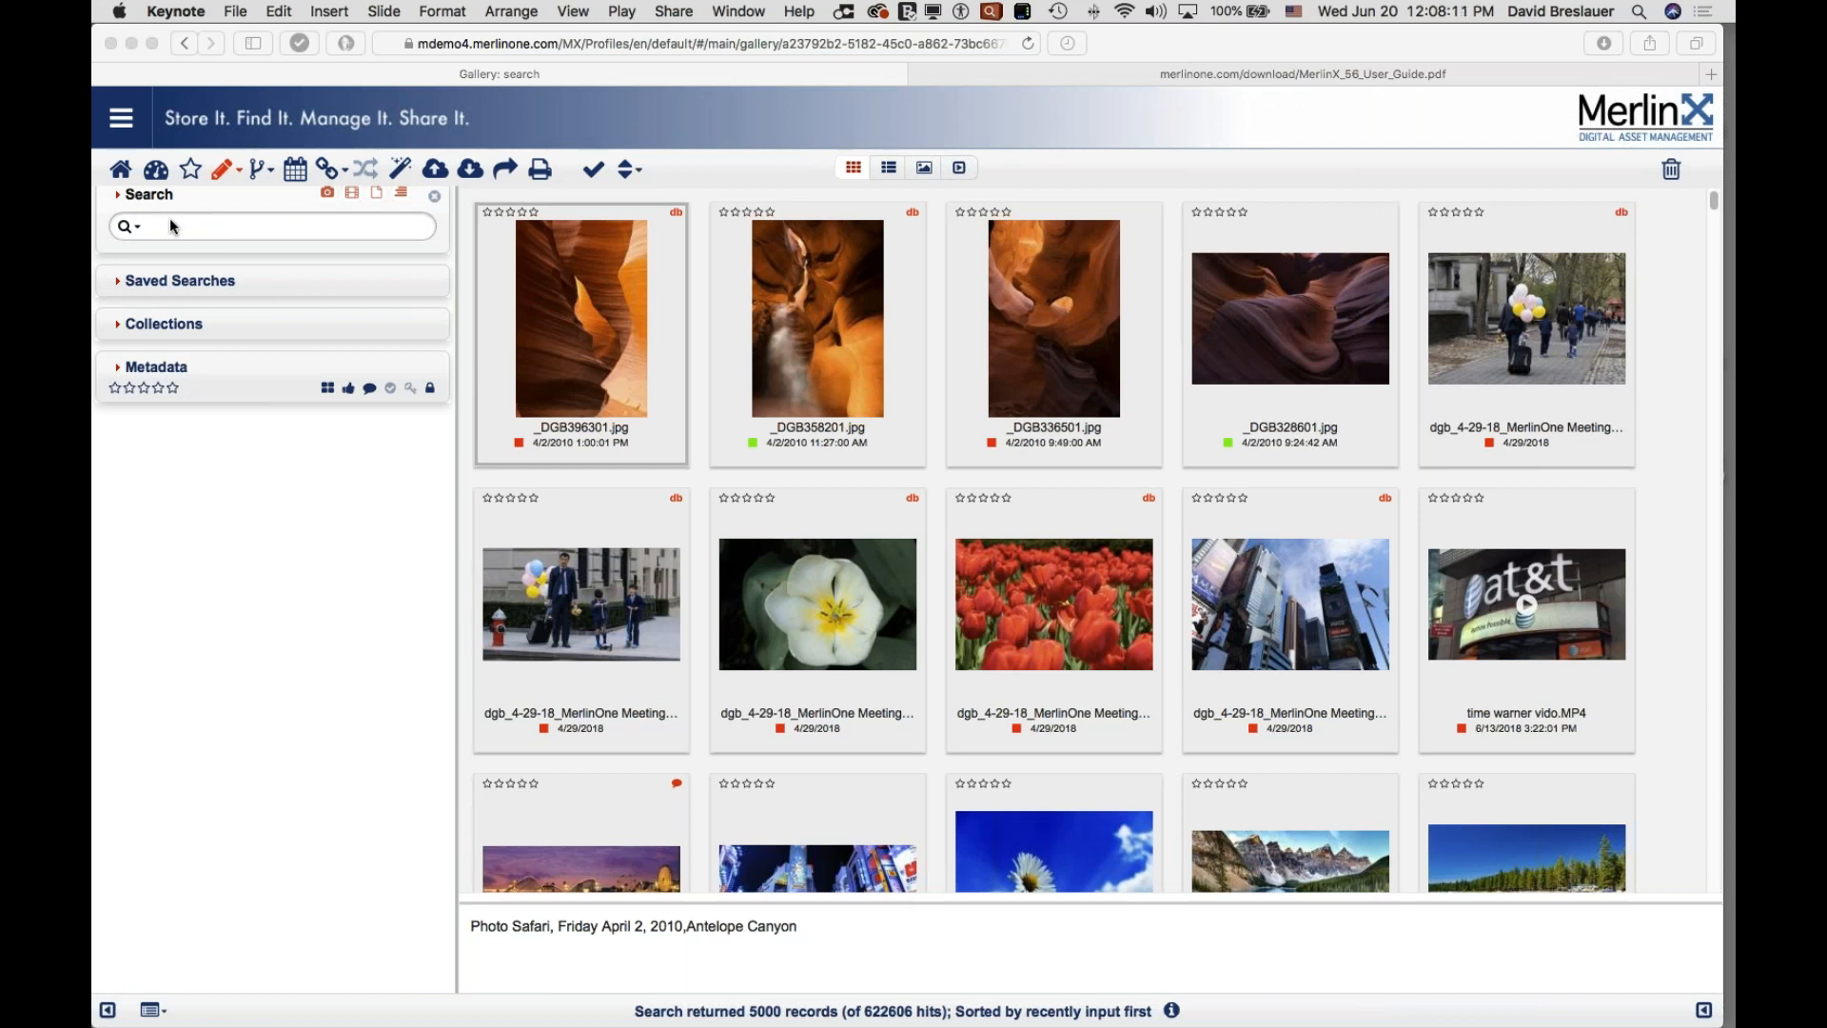
# Step: Search the gallery for 'antelope canyon', correcting the misspelled 'antelpe'
pyautogui.click(163, 225)
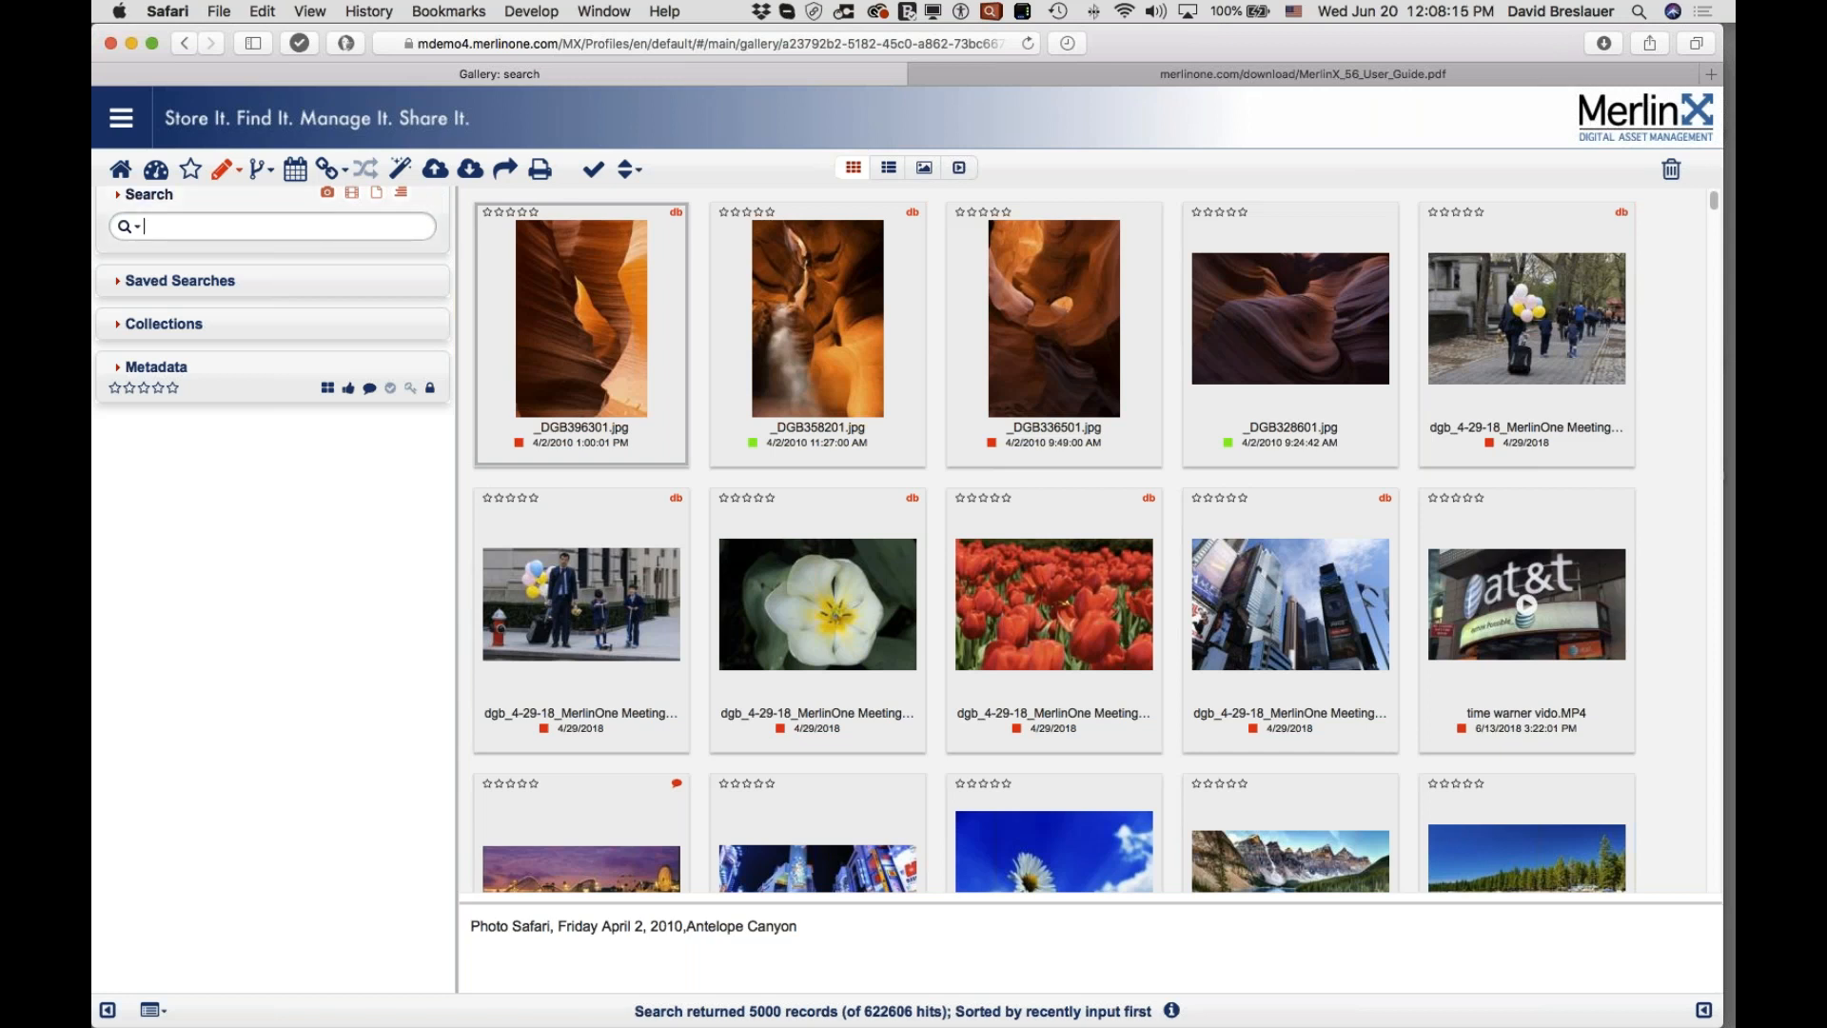
pyautogui.write('antelpe canyon')
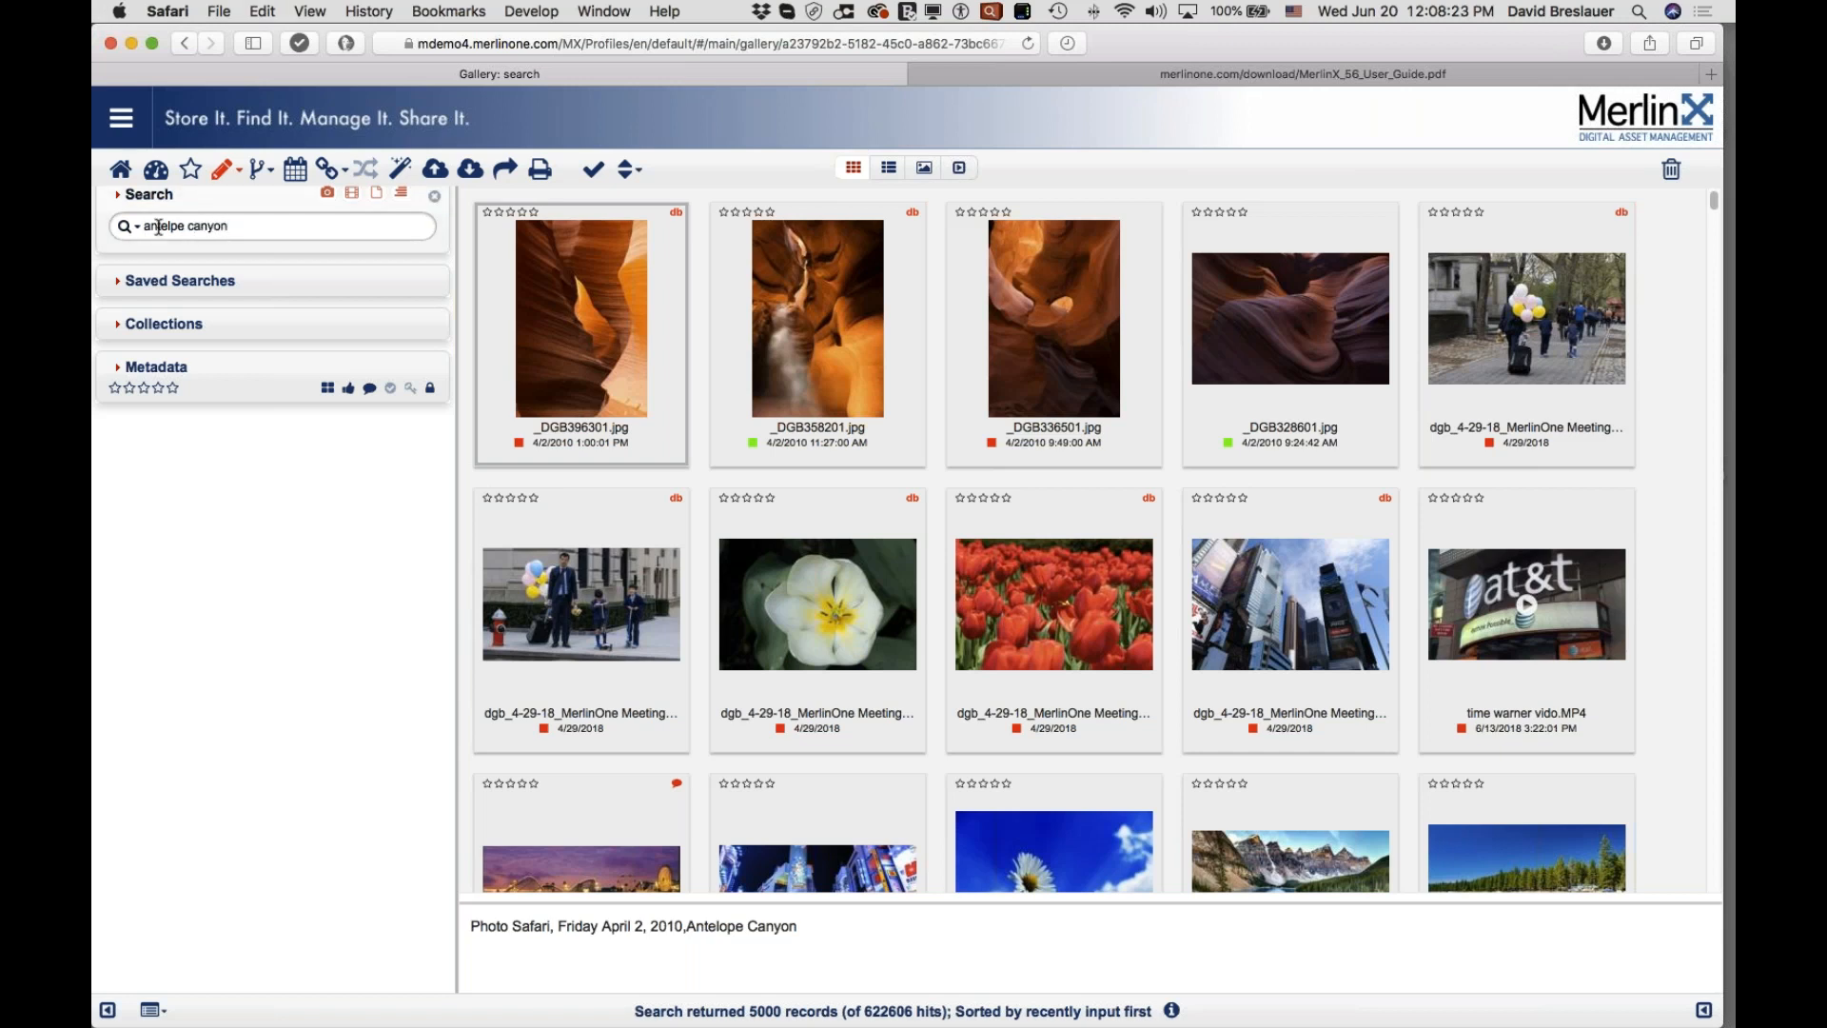
pyautogui.doubleClick(161, 225)
pyautogui.write('antelope')
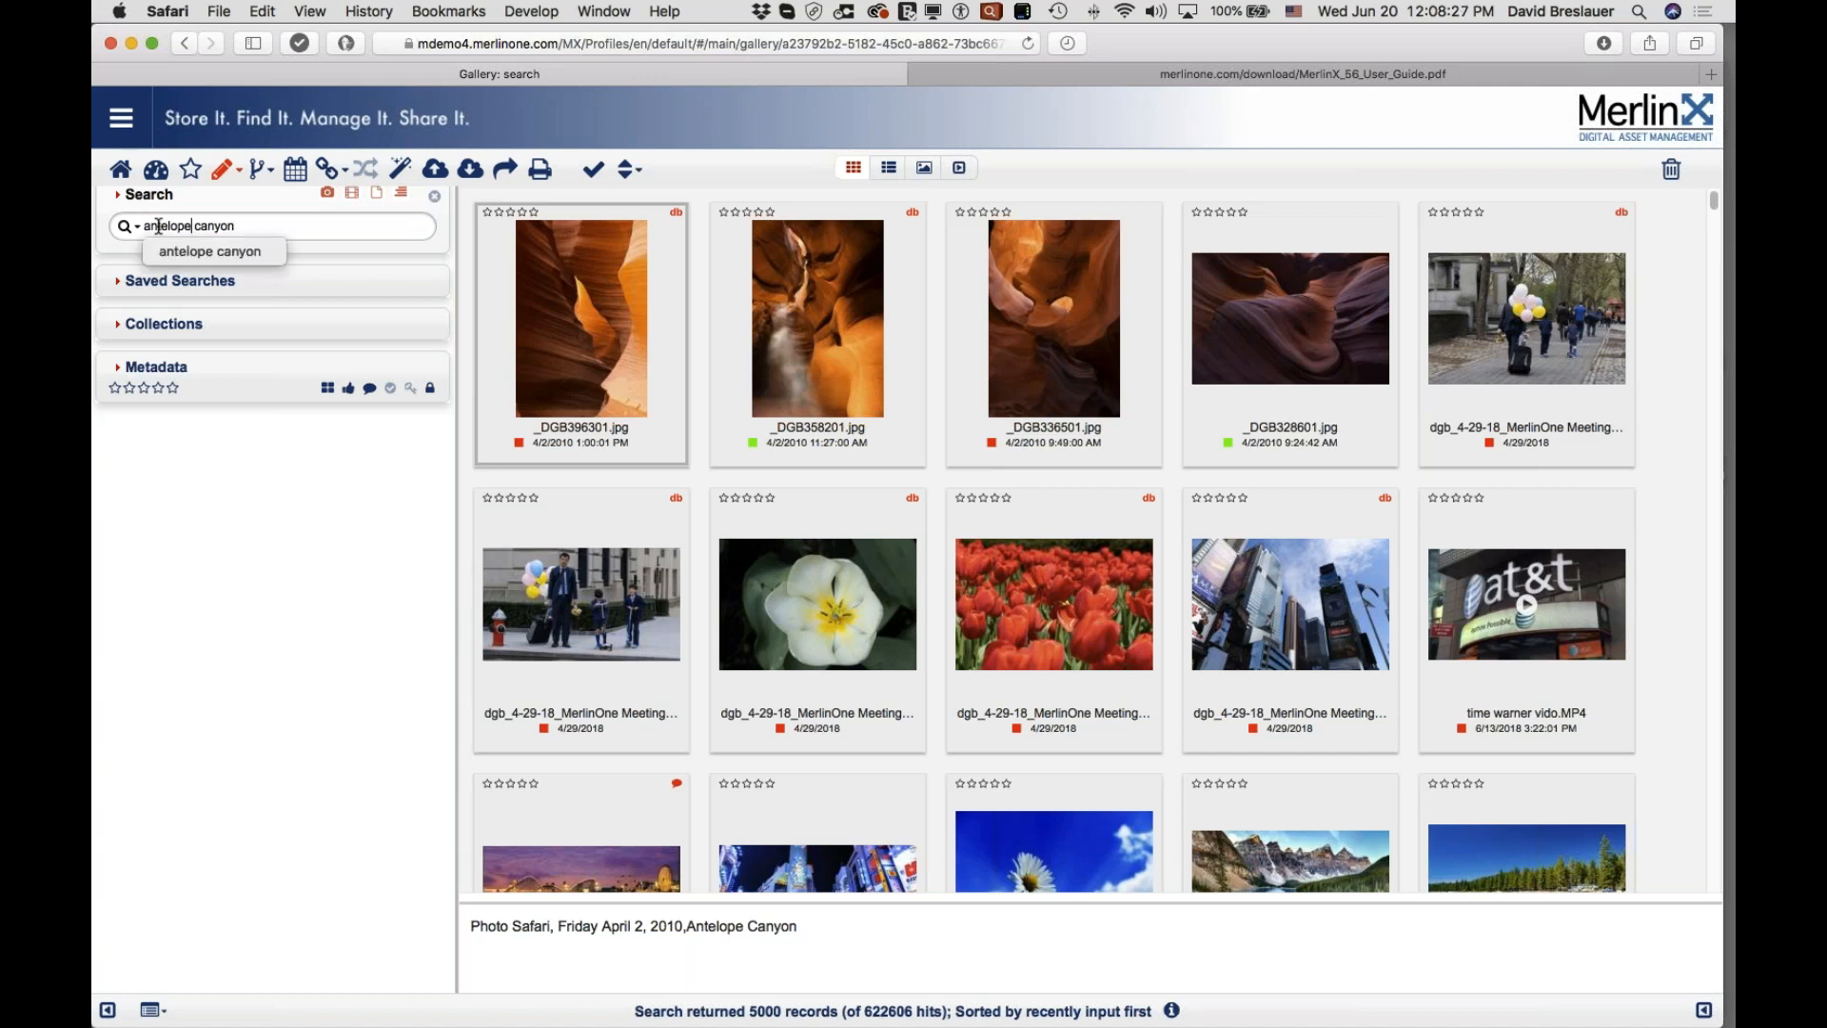
pyautogui.press('Return')
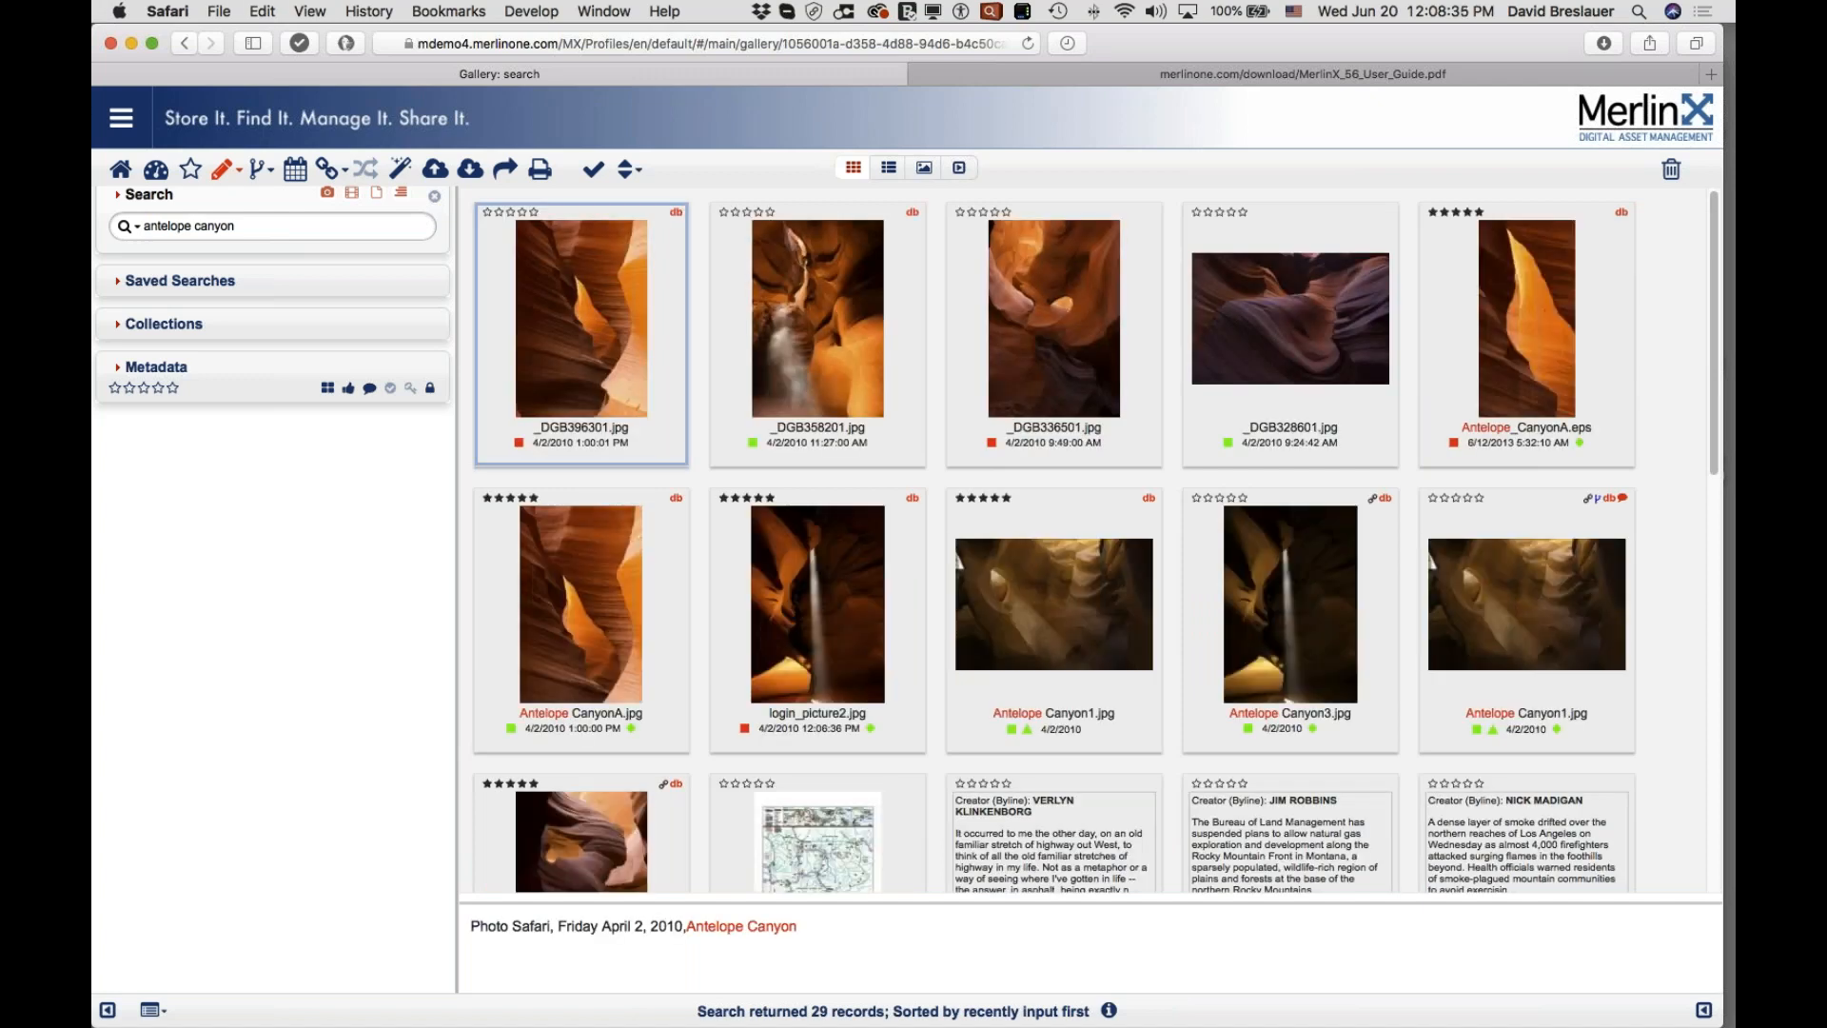
# Step: Browse the 29 results, pick the Yellowstone Map record, then select the search text
pyautogui.scroll(-4, 854, 775)
pyautogui.click(825, 756)
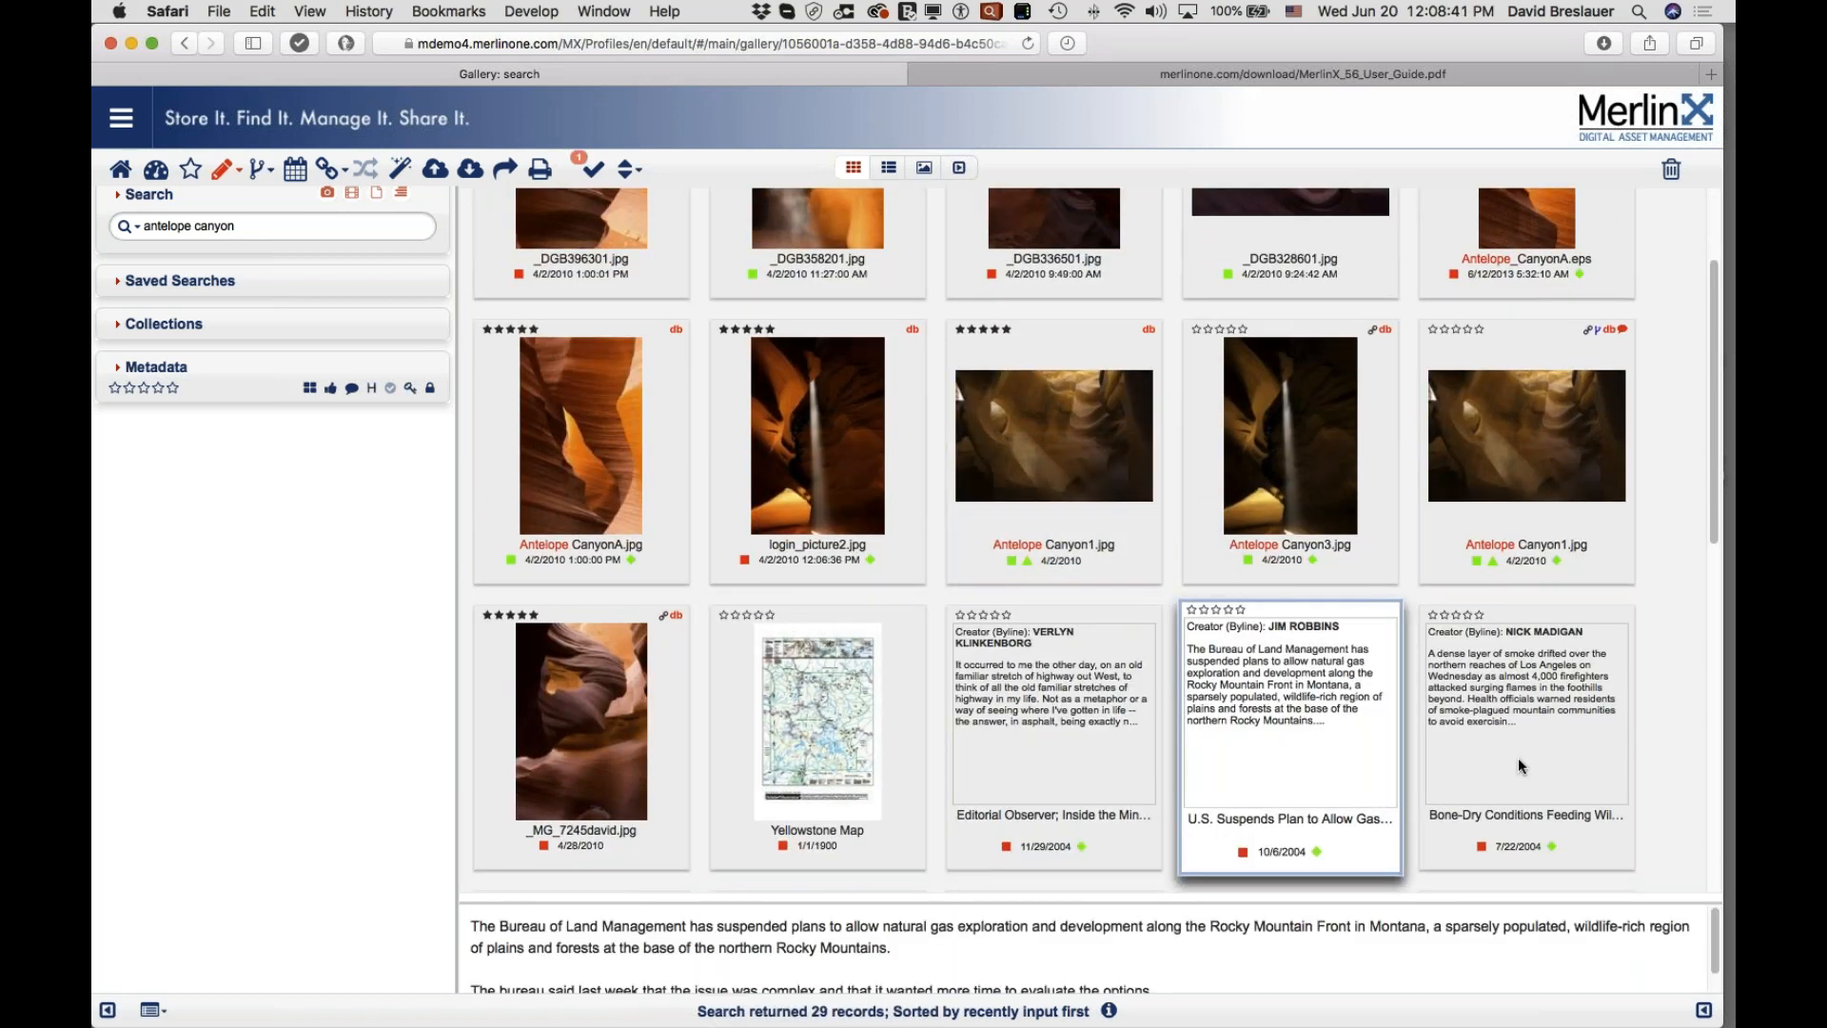
pyautogui.moveTo(902, 709)
pyautogui.scroll(-3, 901, 709)
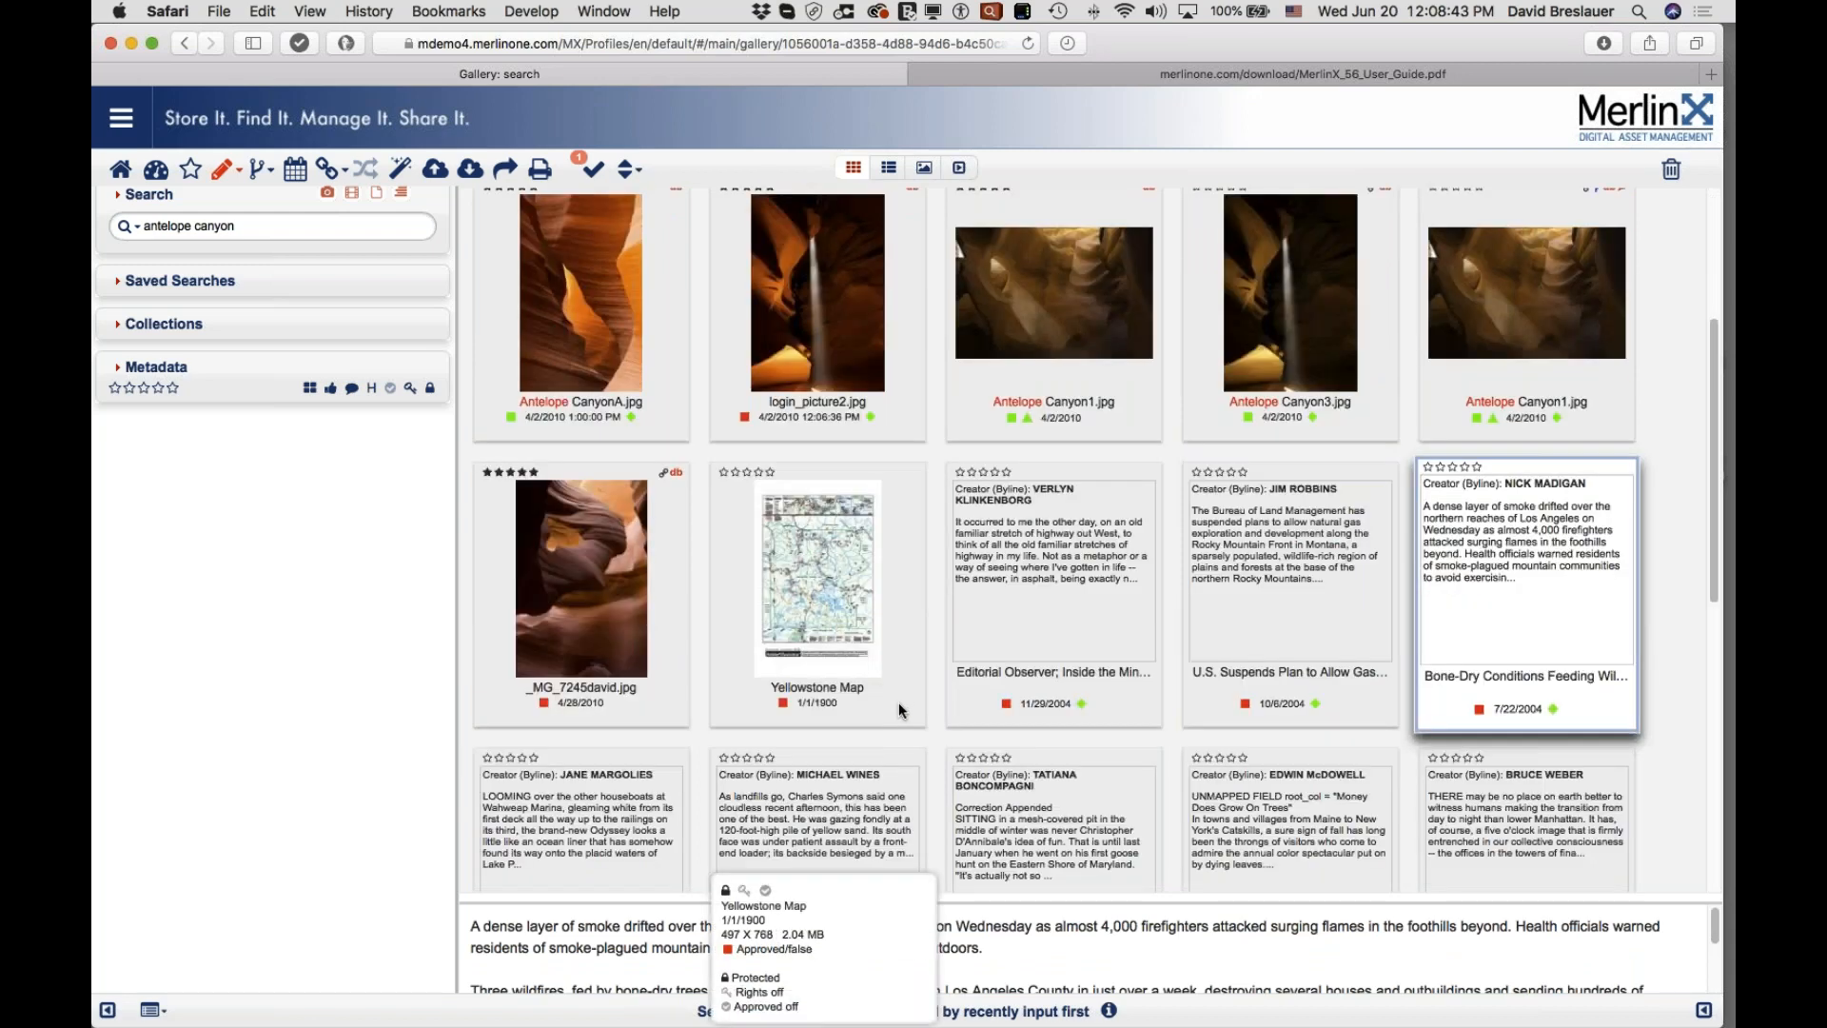
pyautogui.scroll(-5, 901, 709)
pyautogui.scroll(8, 902, 709)
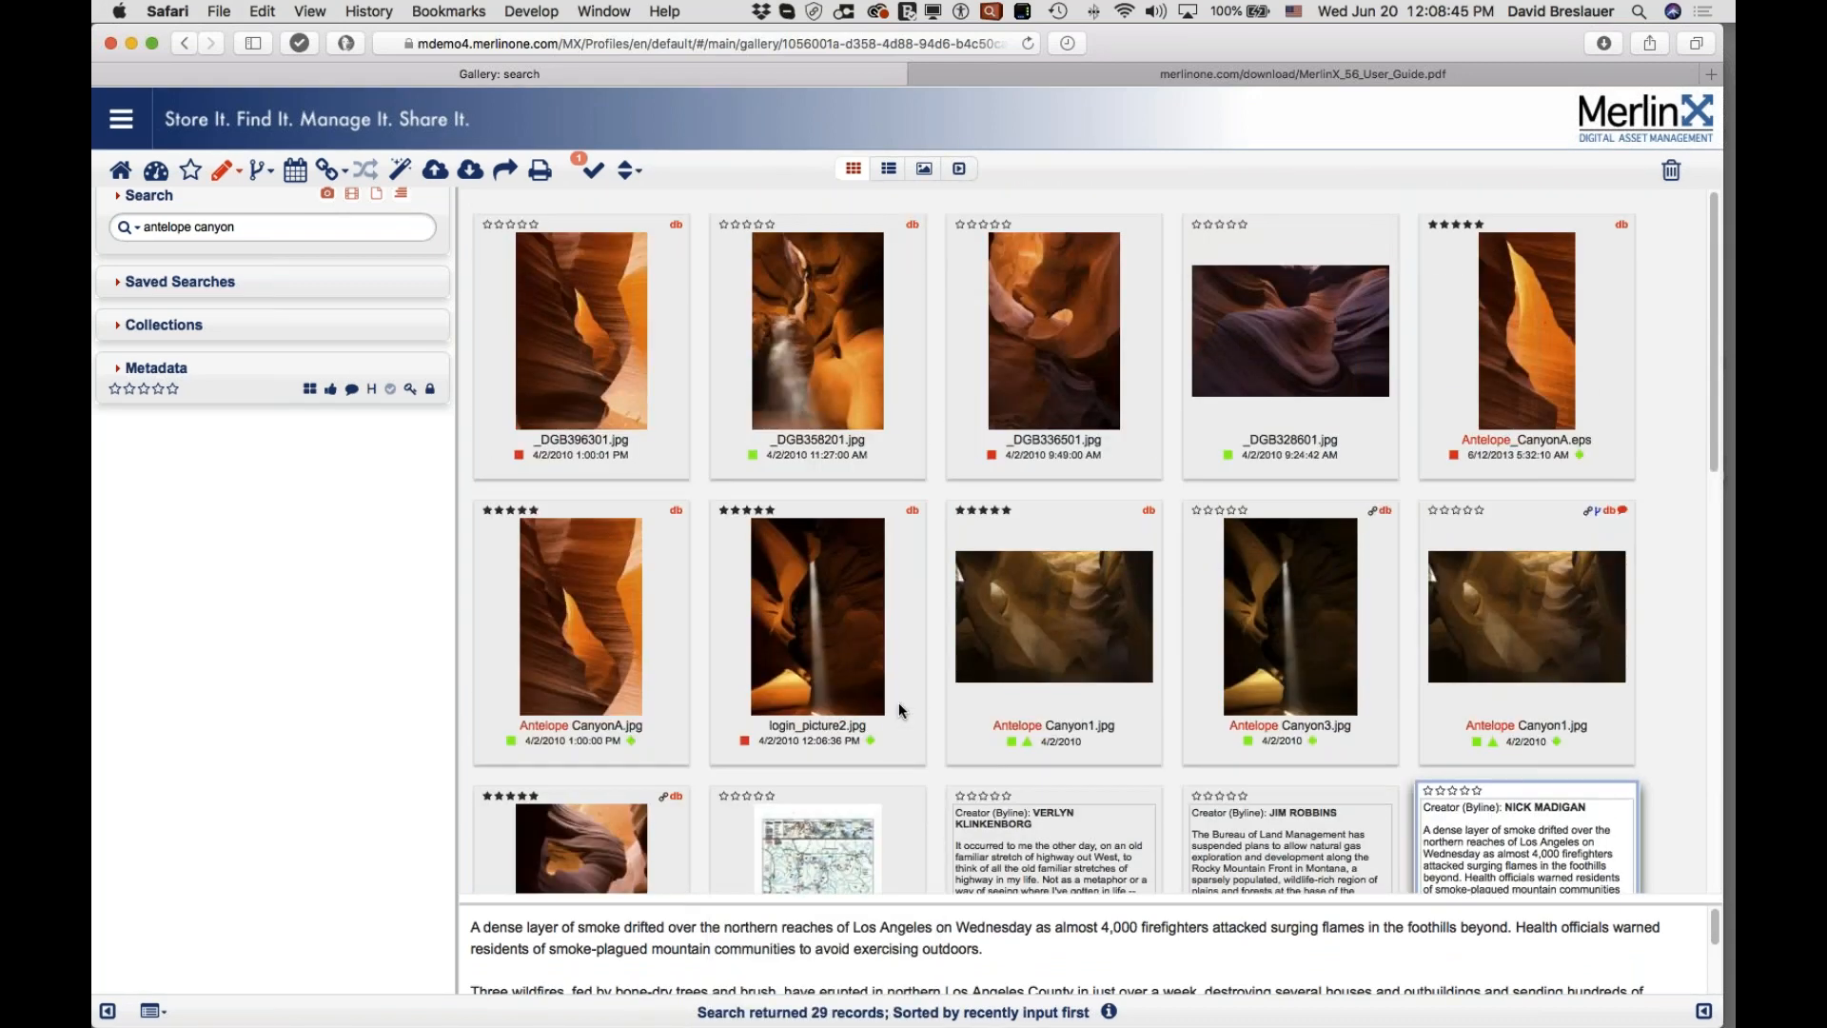
pyautogui.moveTo(240, 226); pyautogui.dragTo(141, 221)
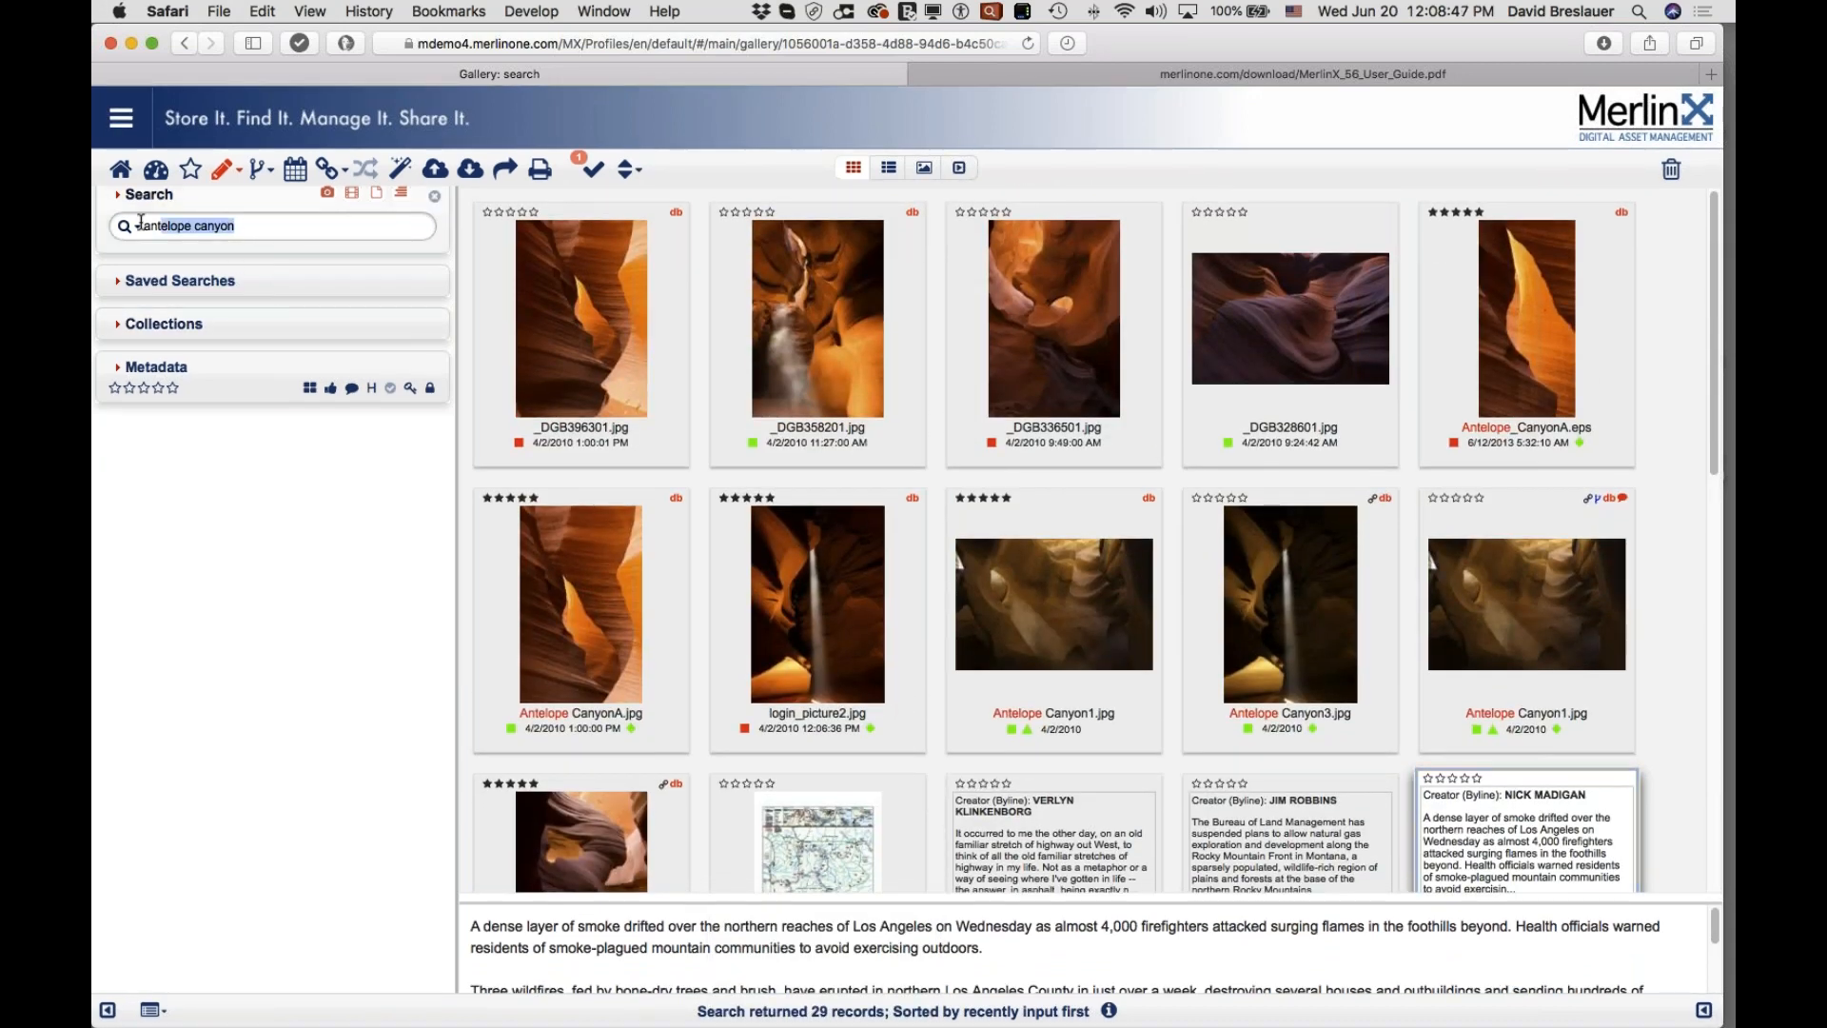
# Step: Clear the keyword and add a Date Input criterion set to Today
pyautogui.press('BackSpace')
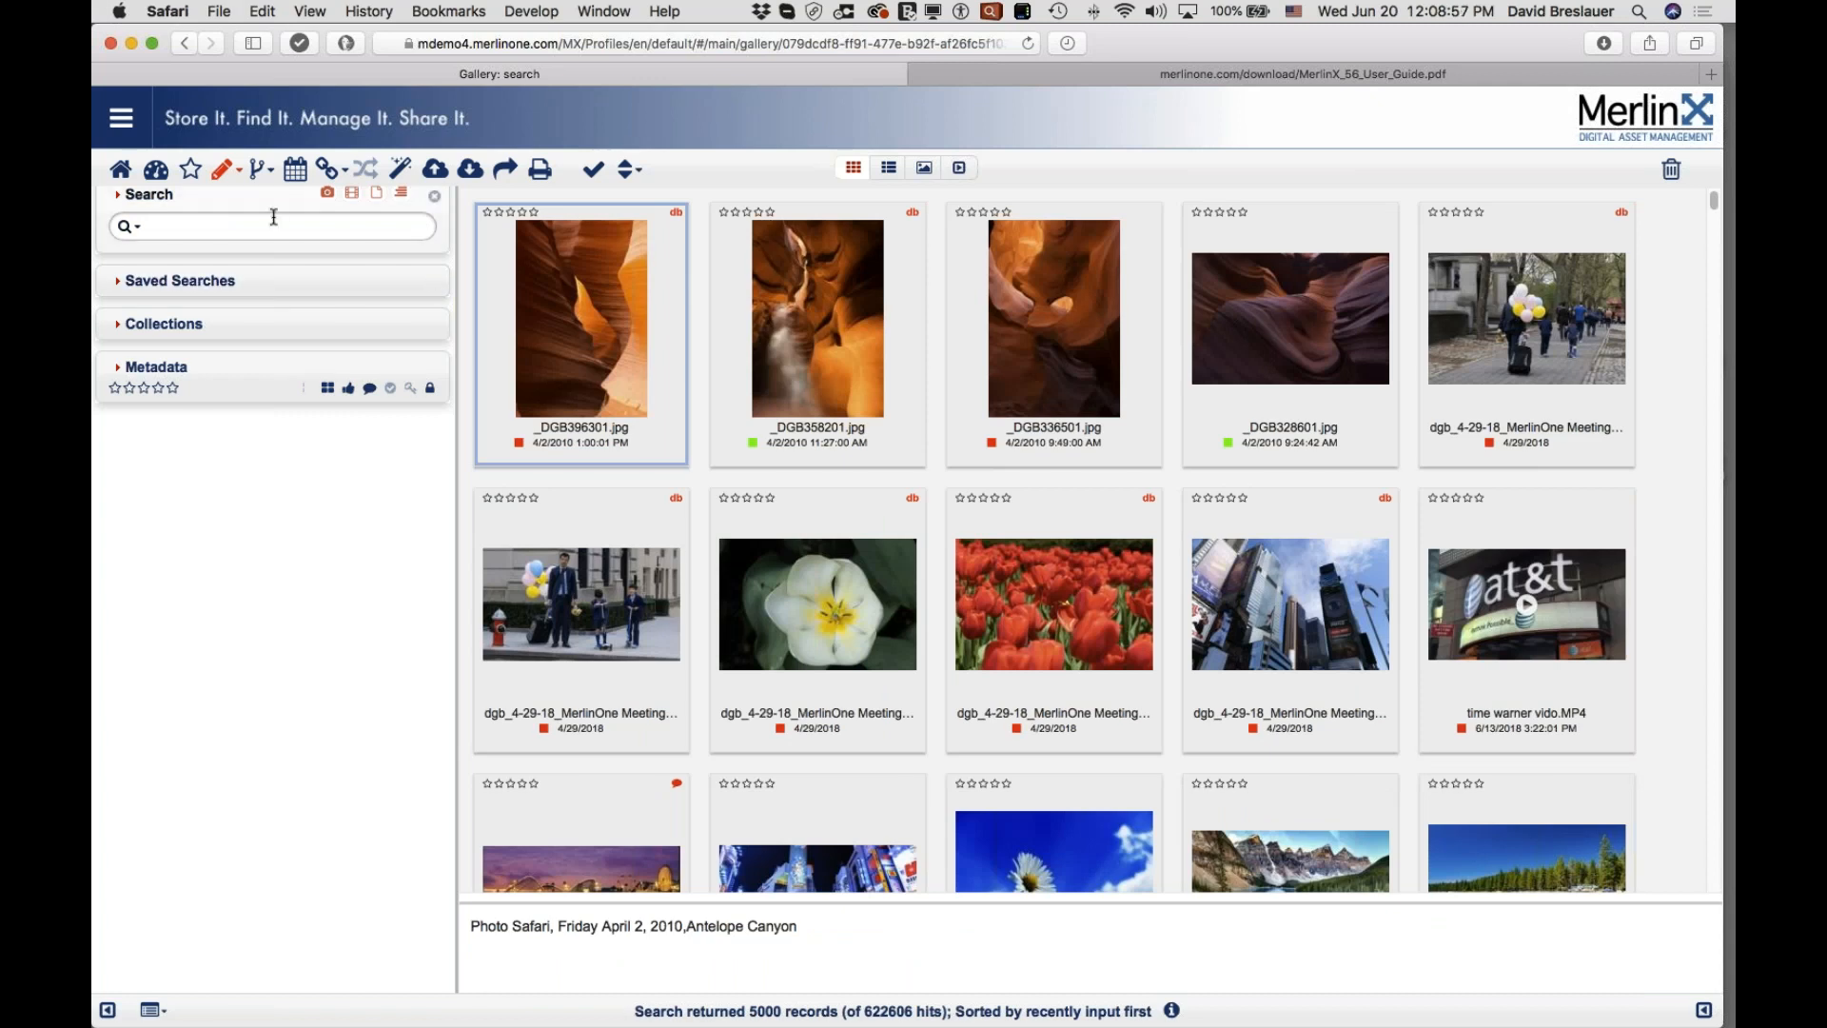
pyautogui.click(120, 197)
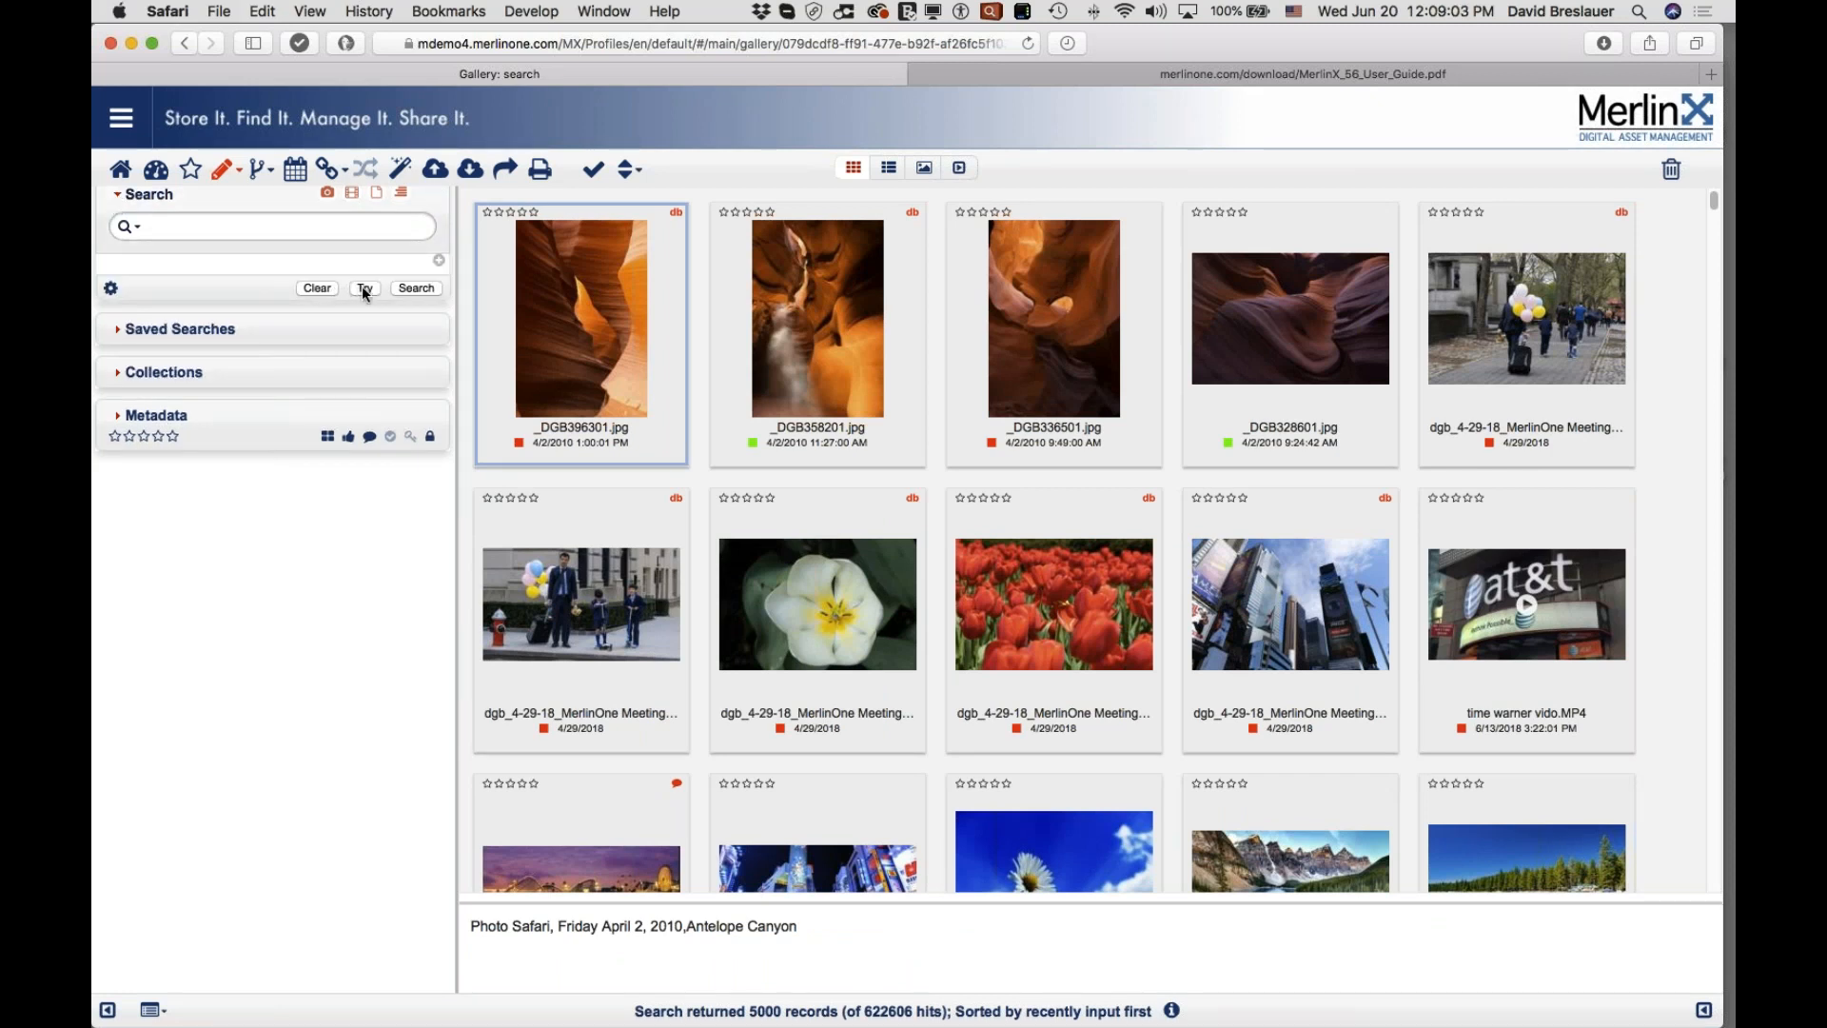
pyautogui.click(438, 260)
pyautogui.click(190, 273)
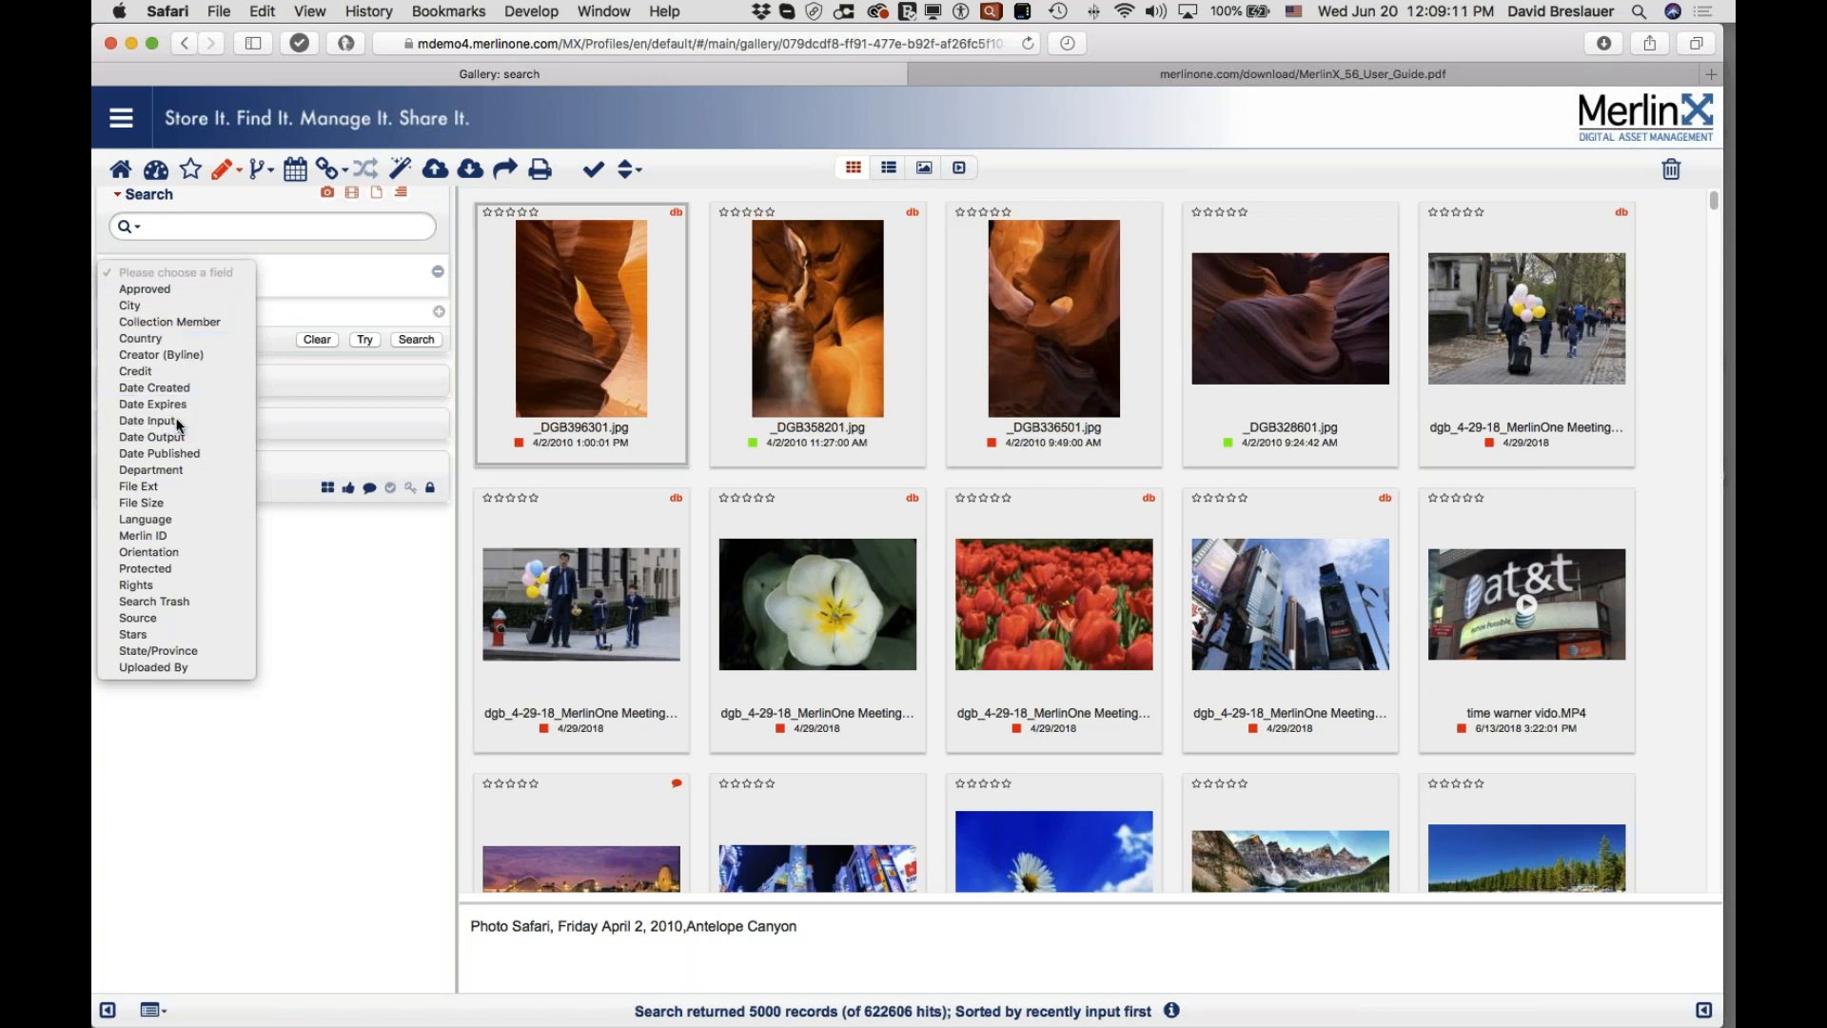
pyautogui.click(181, 420)
pyautogui.click(181, 300)
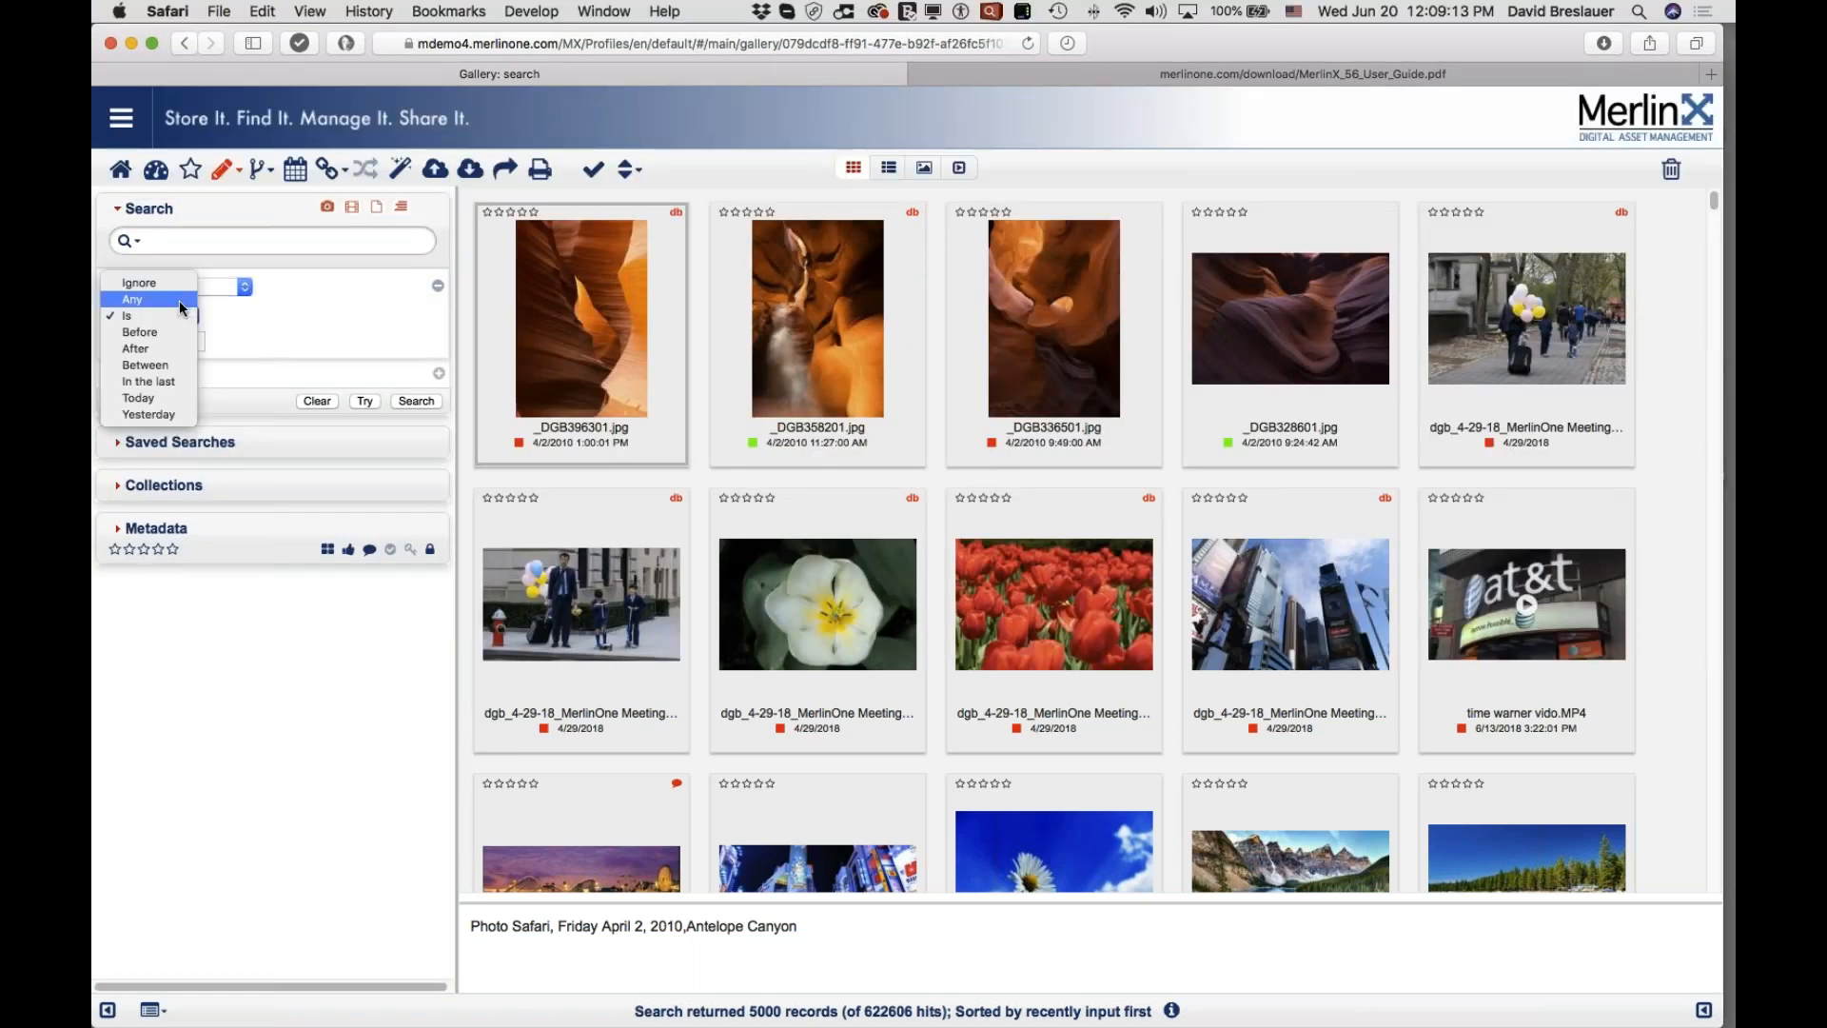
pyautogui.click(166, 395)
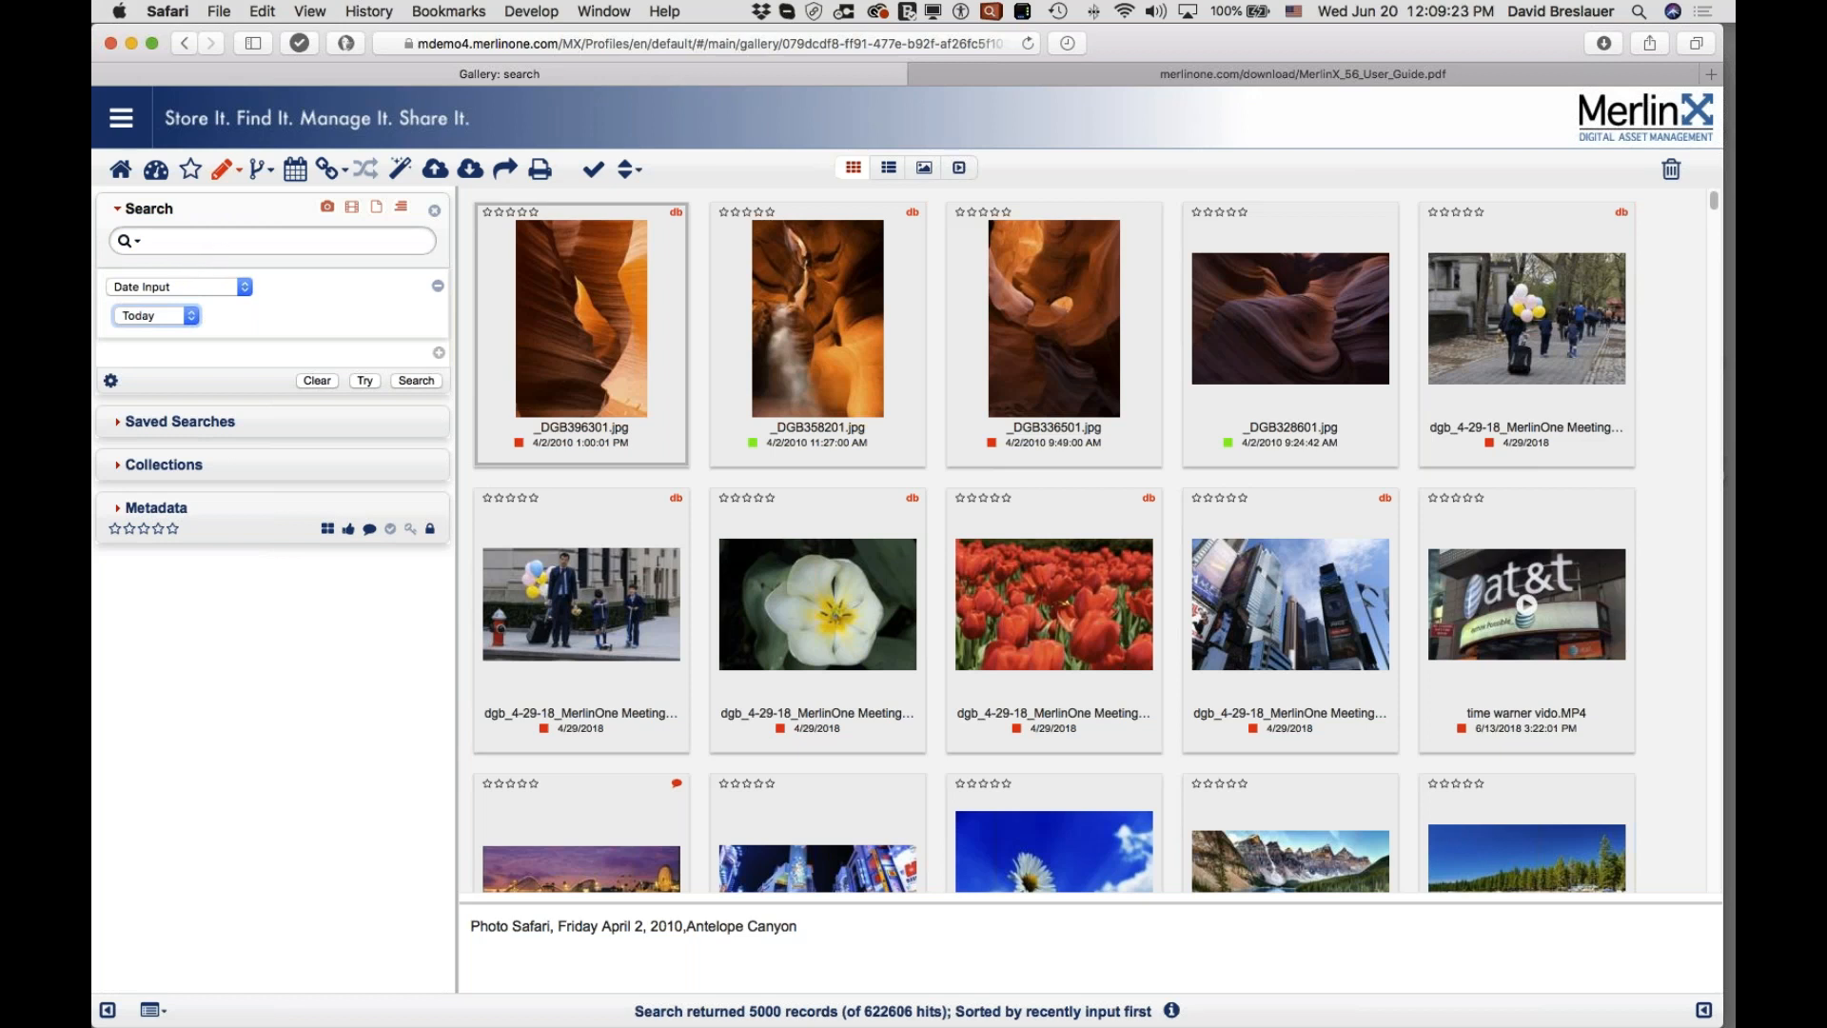
# Step: Toggle off the documents, list and video type filters
pyautogui.click(378, 211)
pyautogui.click(406, 214)
pyautogui.click(355, 216)
pyautogui.click(401, 210)
pyautogui.click(353, 211)
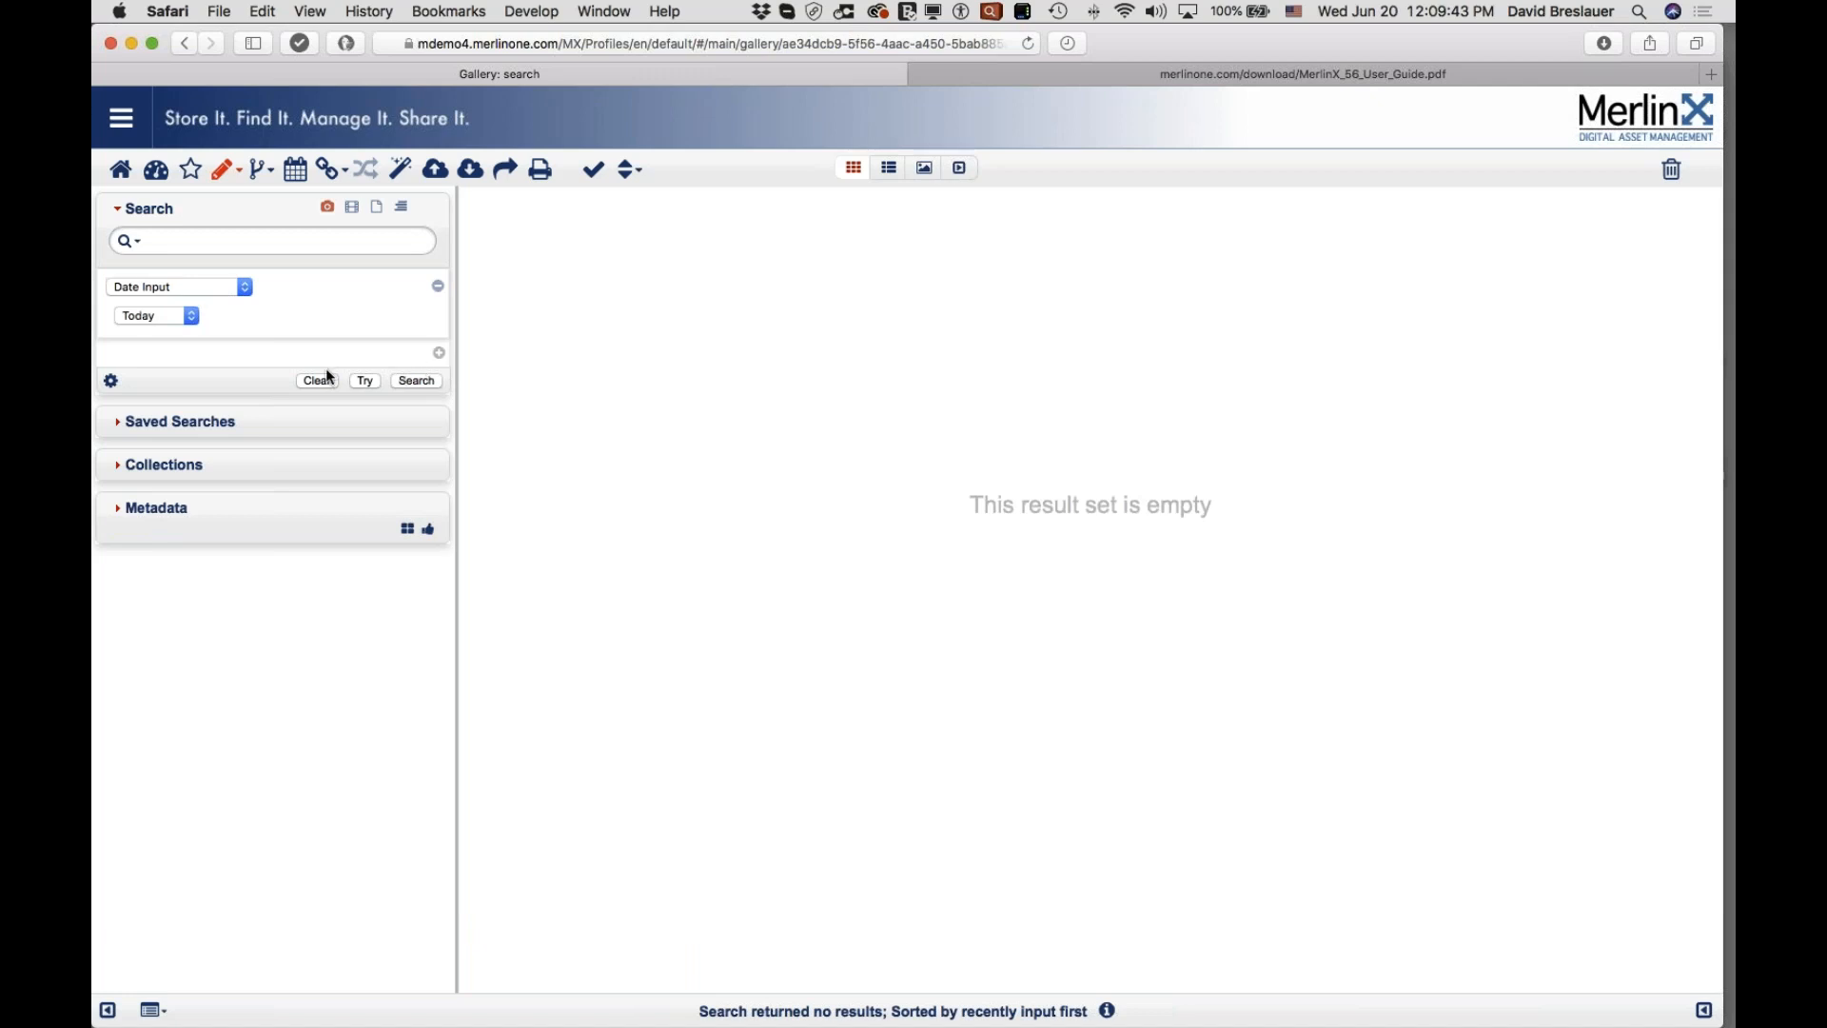
# Step: From the gear menu choose Revert to Default Search Template, dropping the Date Input row
pyautogui.click(111, 380)
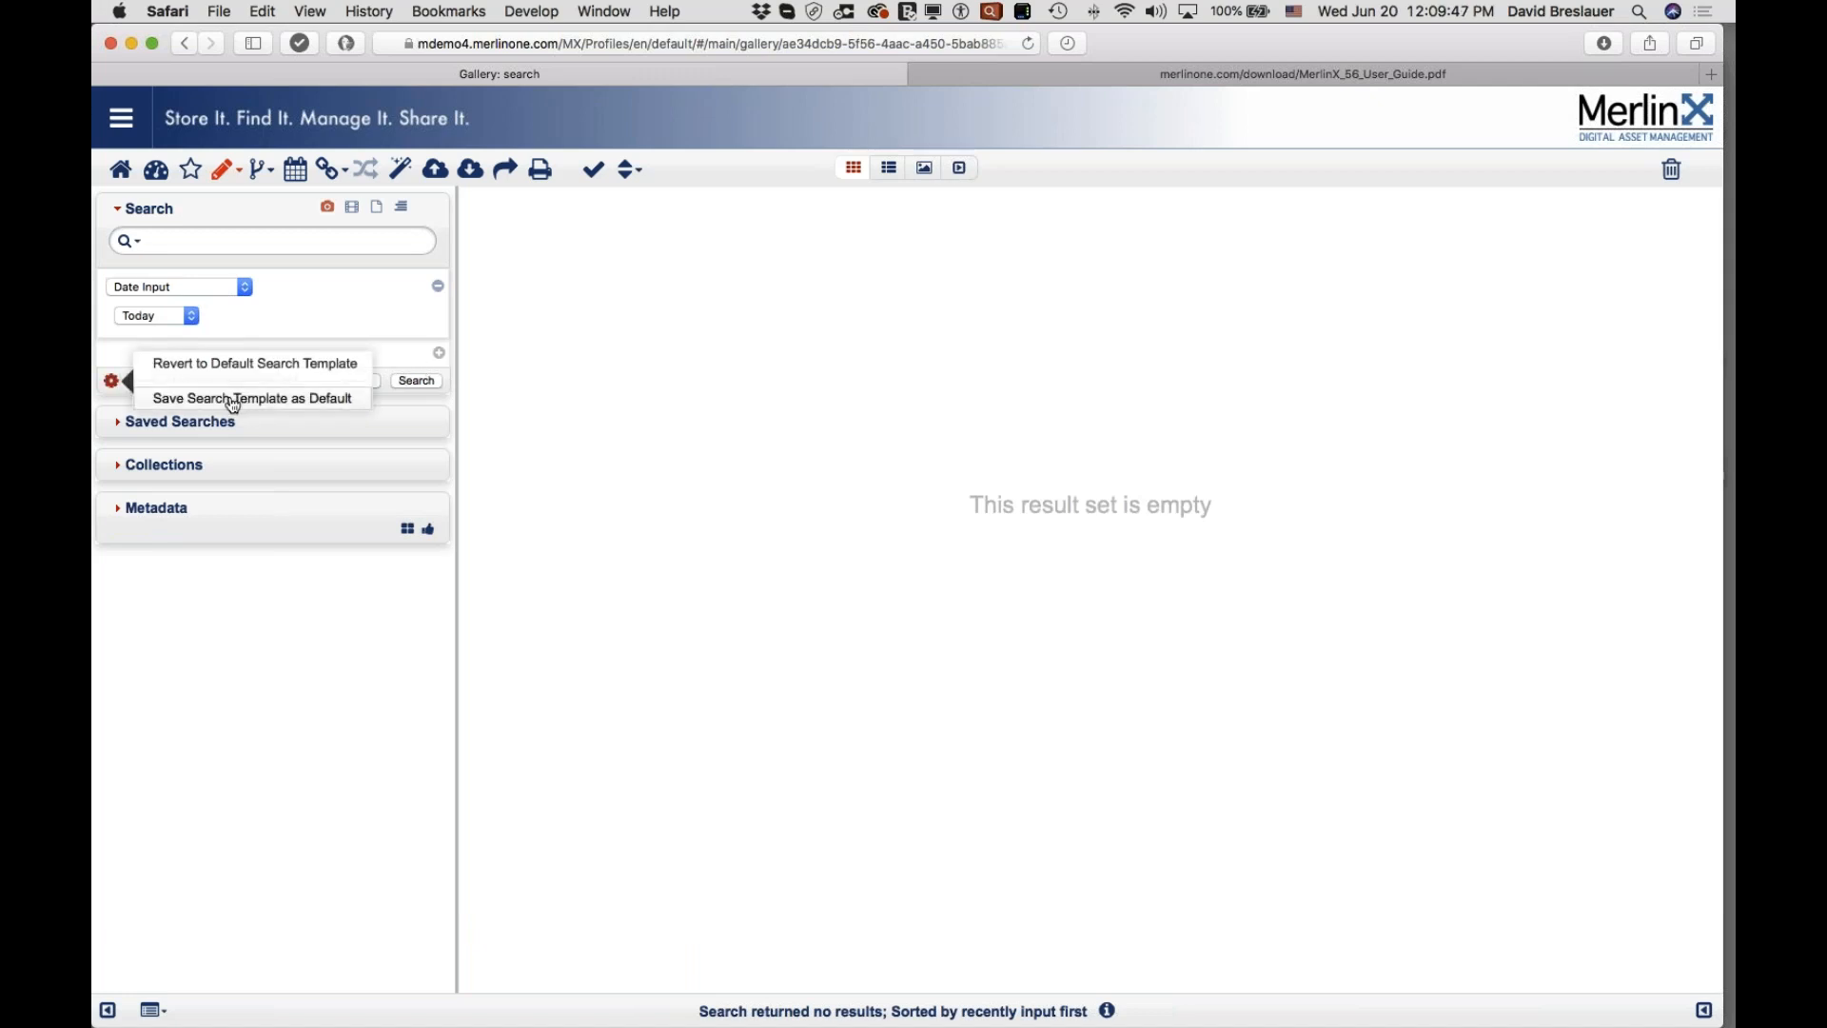
pyautogui.click(110, 380)
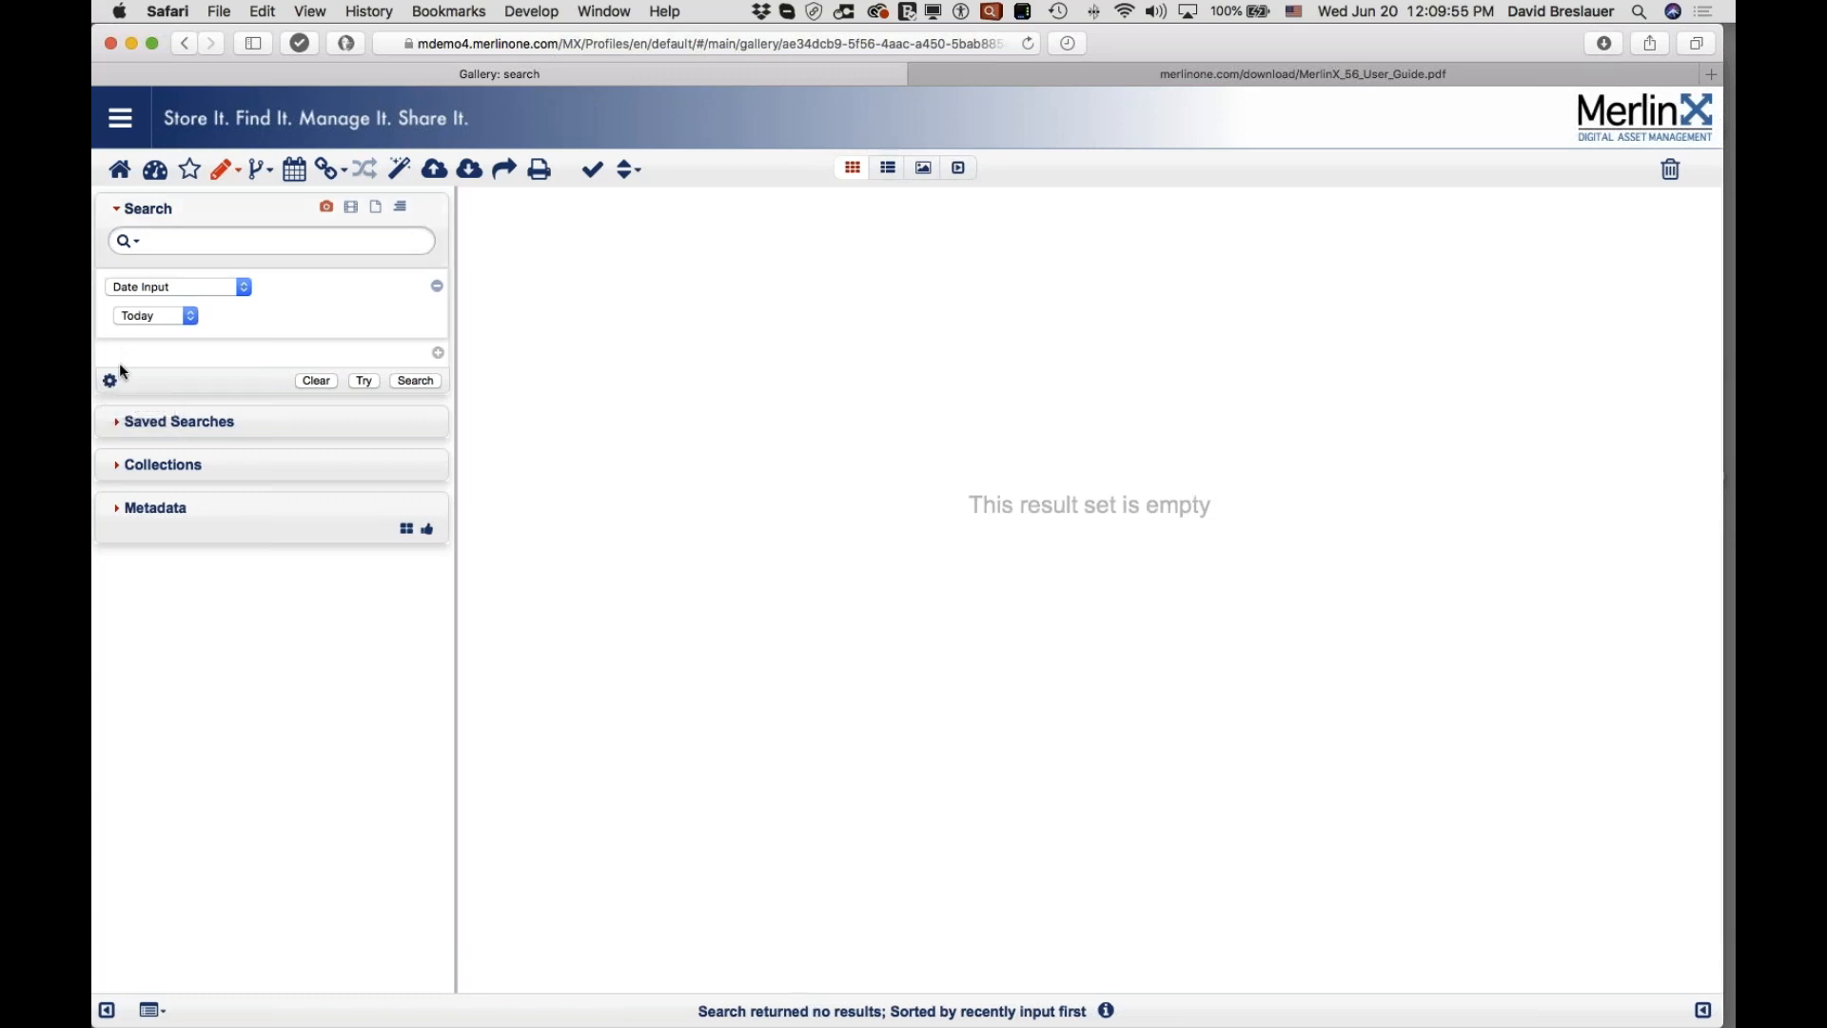
pyautogui.click(110, 381)
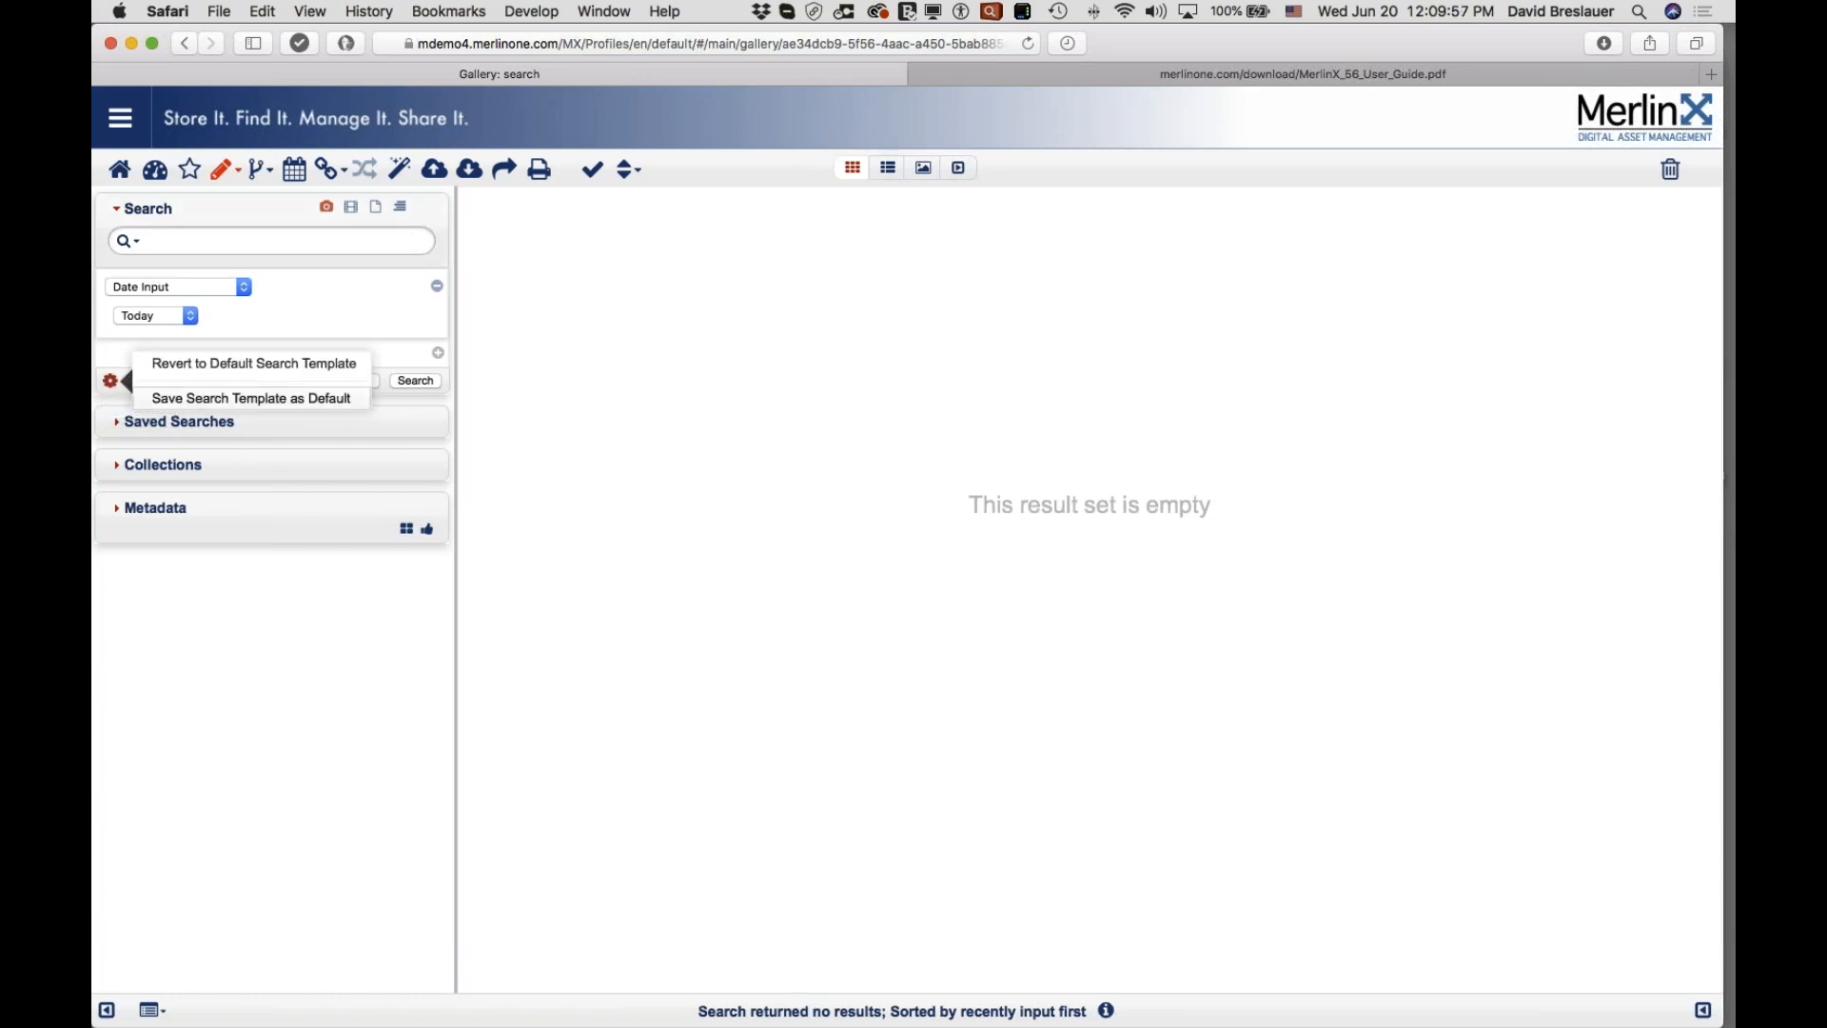
pyautogui.click(267, 369)
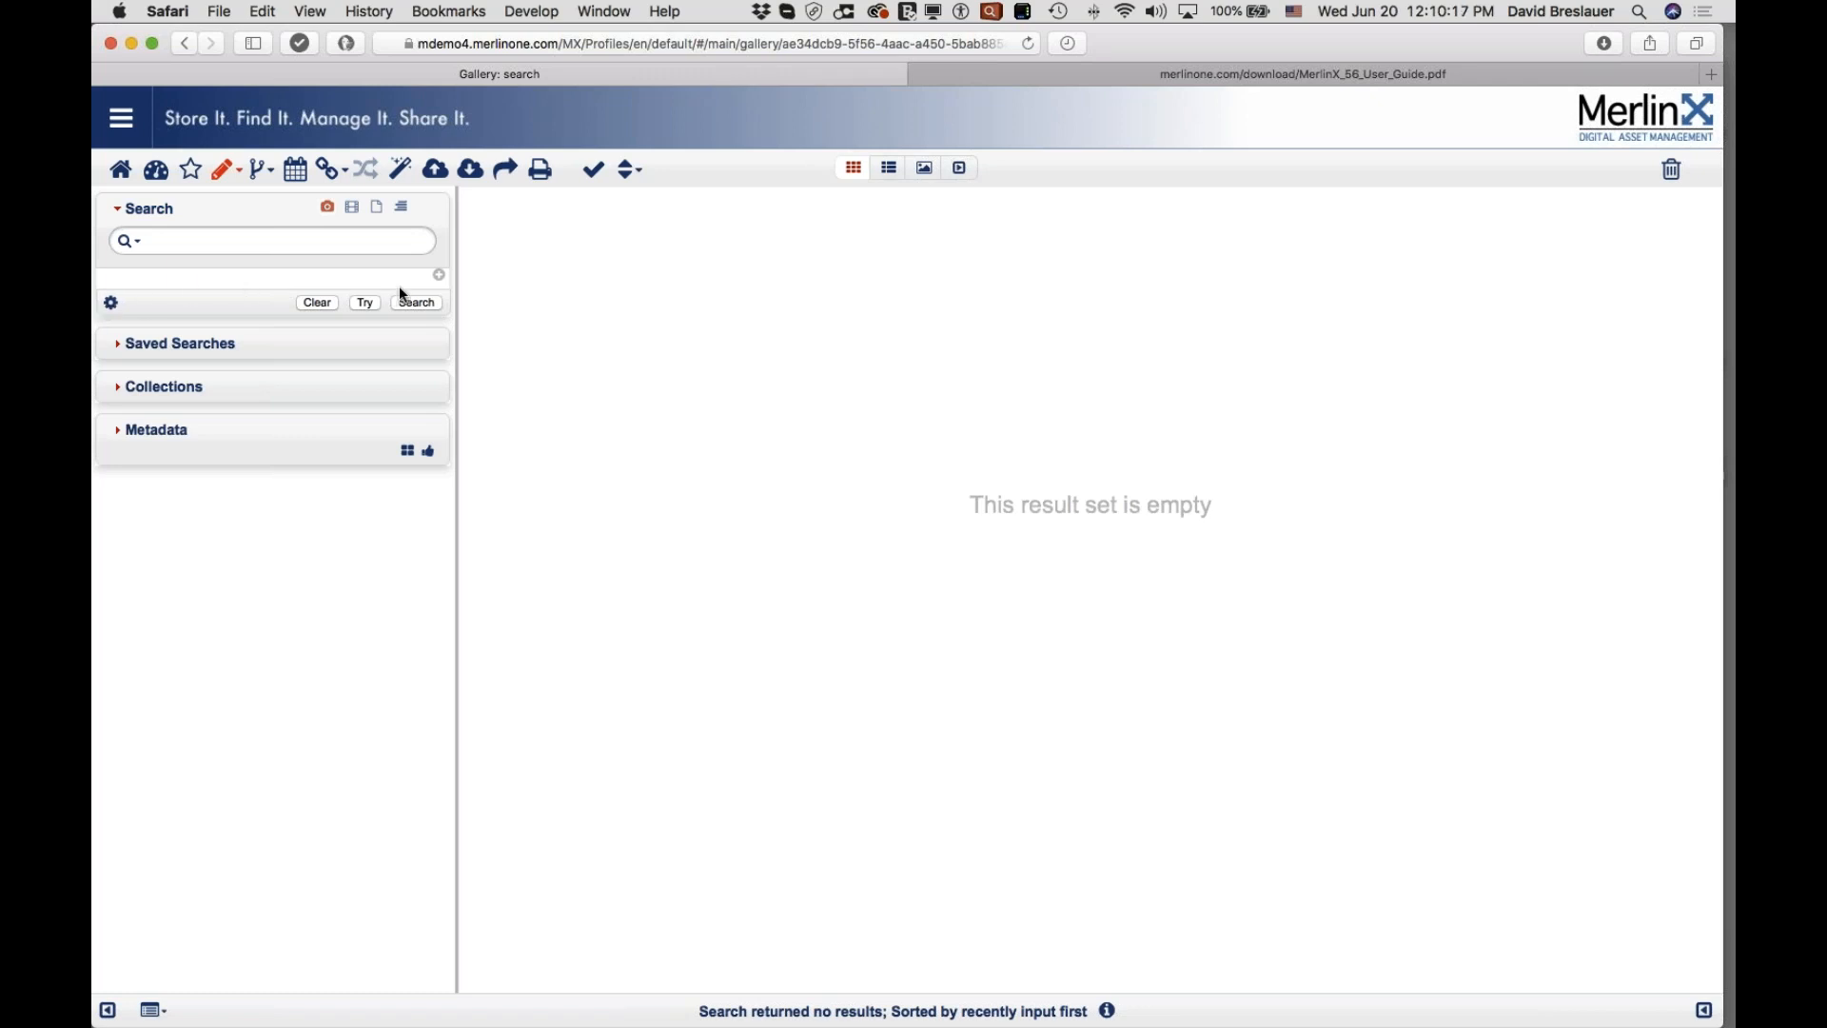
# Step: Add a Creator (Byline) criterion and a Date Input criterion set to Today
pyautogui.doubleClick(341, 288)
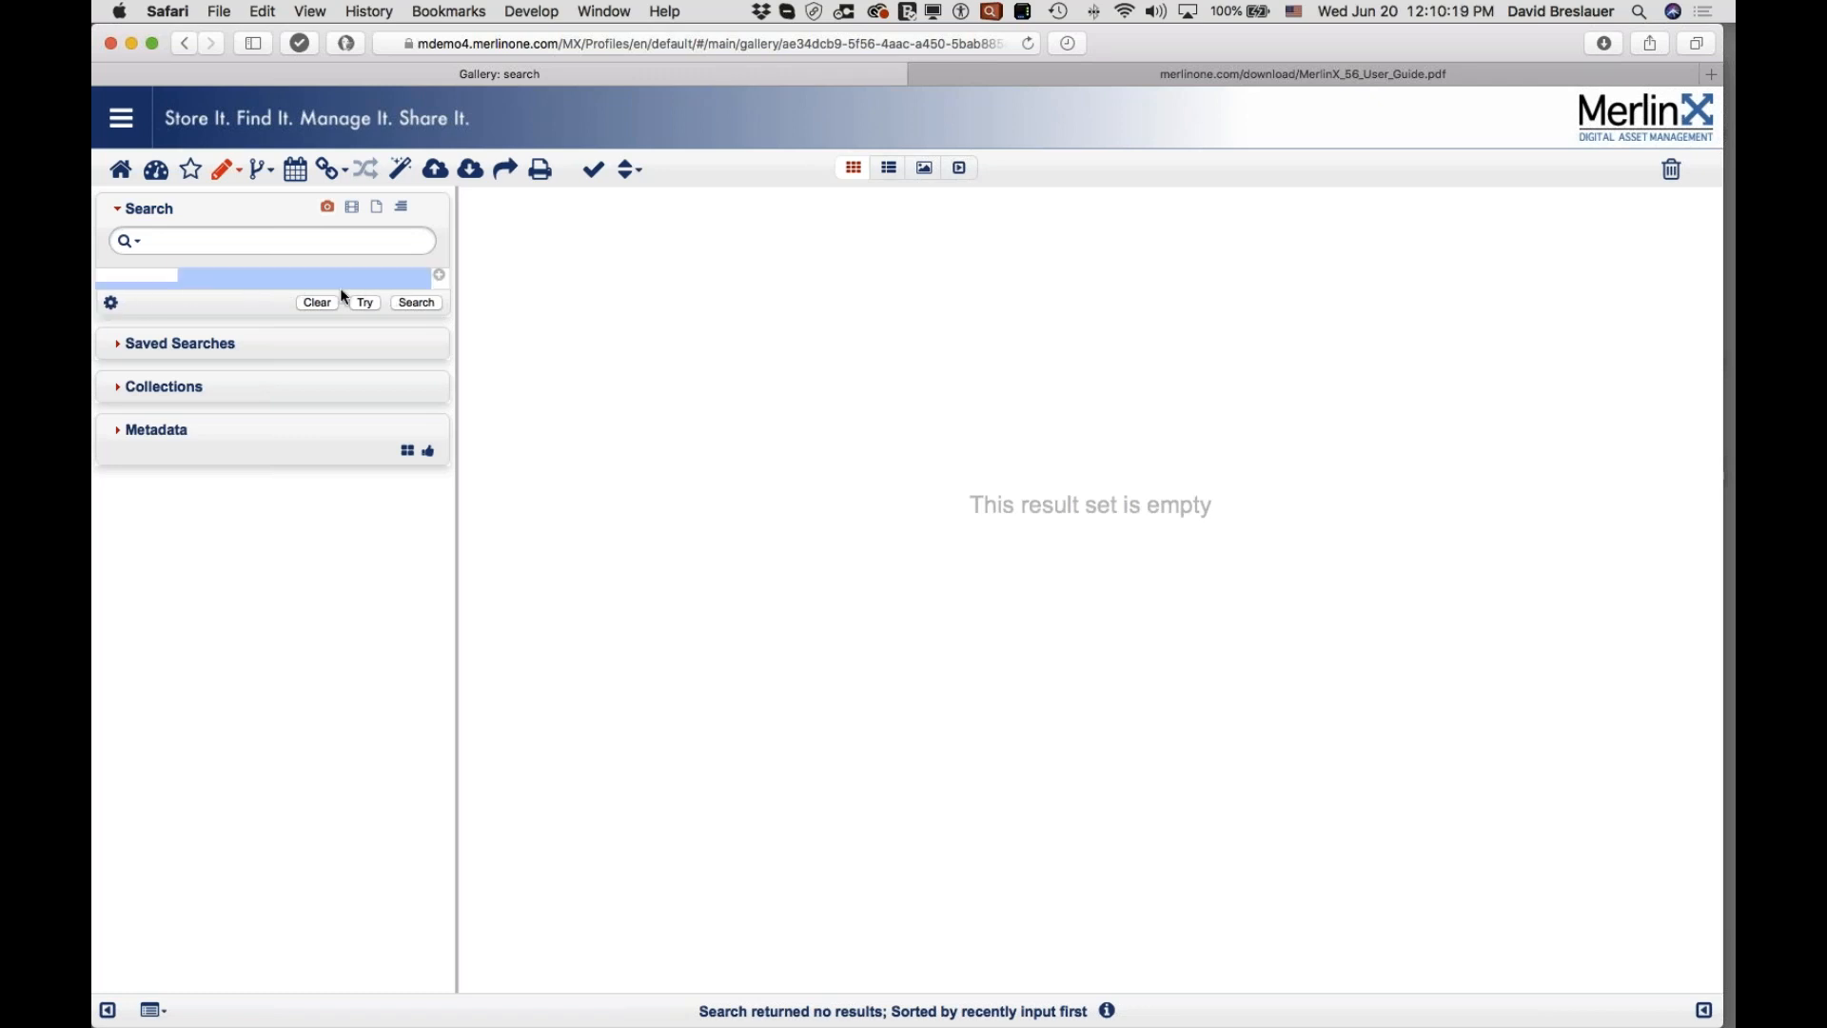
pyautogui.click(439, 275)
pyautogui.click(223, 286)
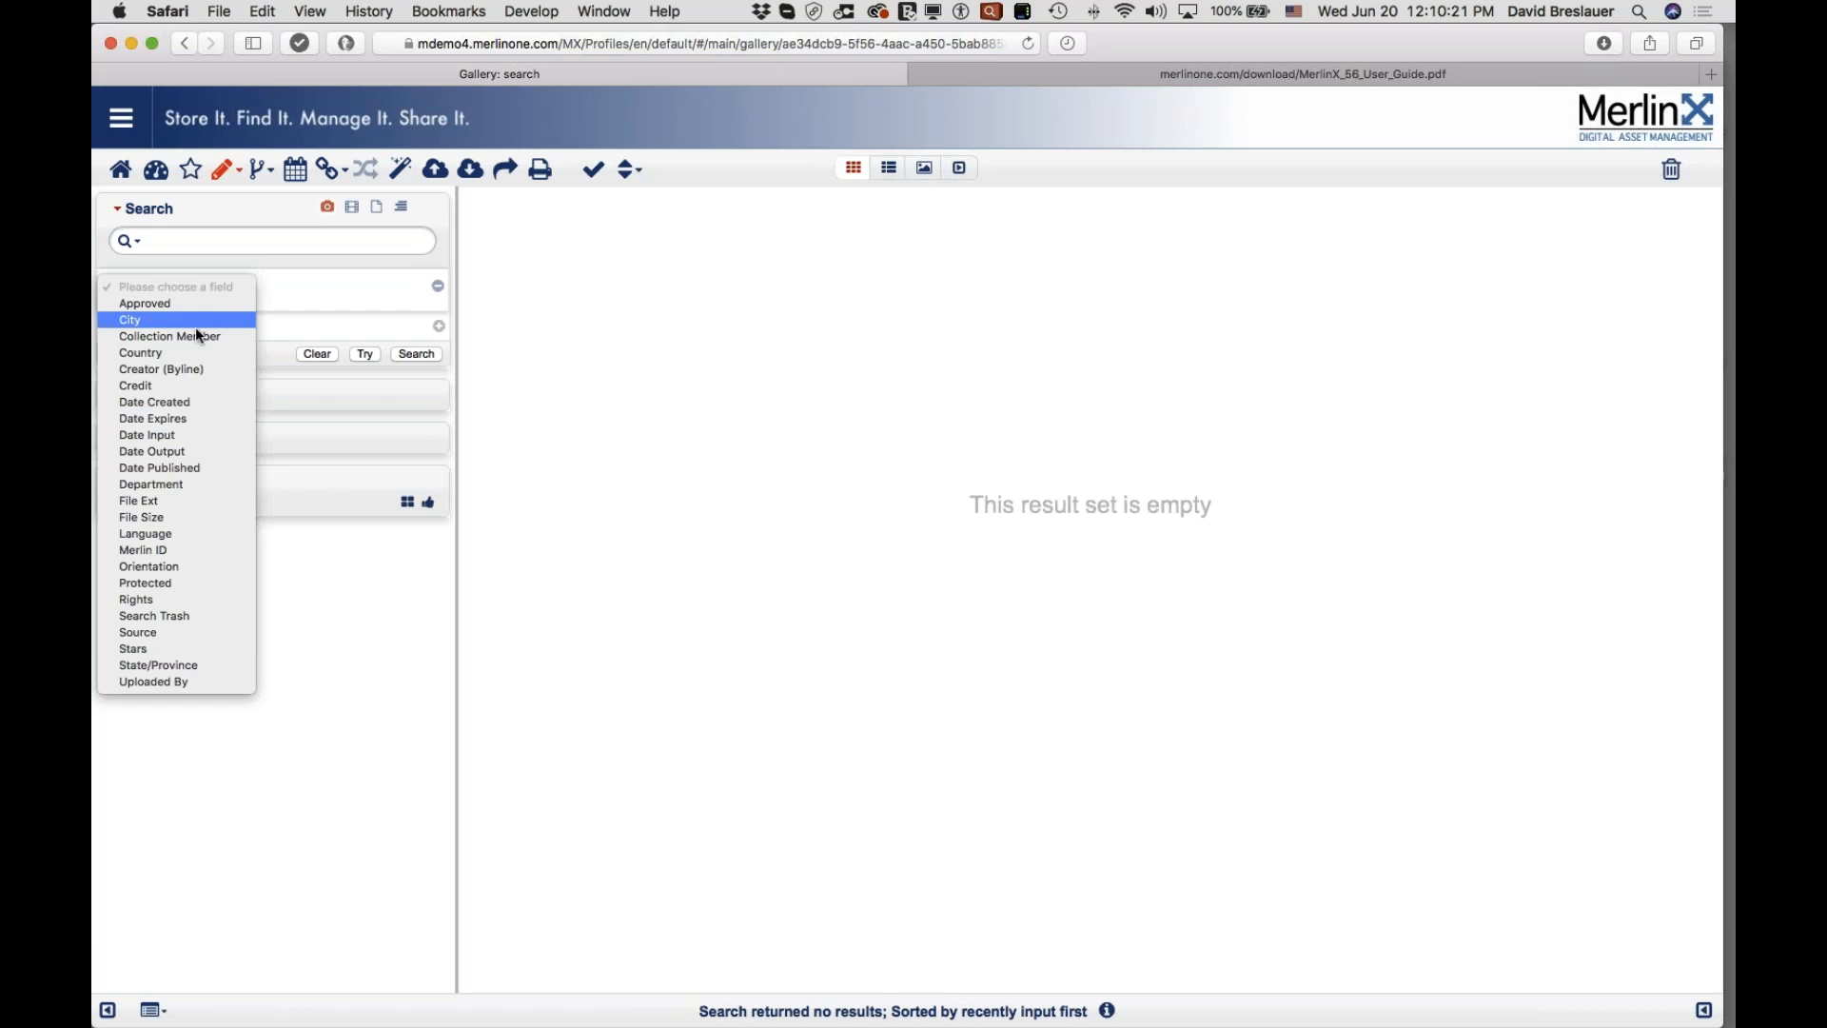
pyautogui.click(195, 371)
pyautogui.click(438, 349)
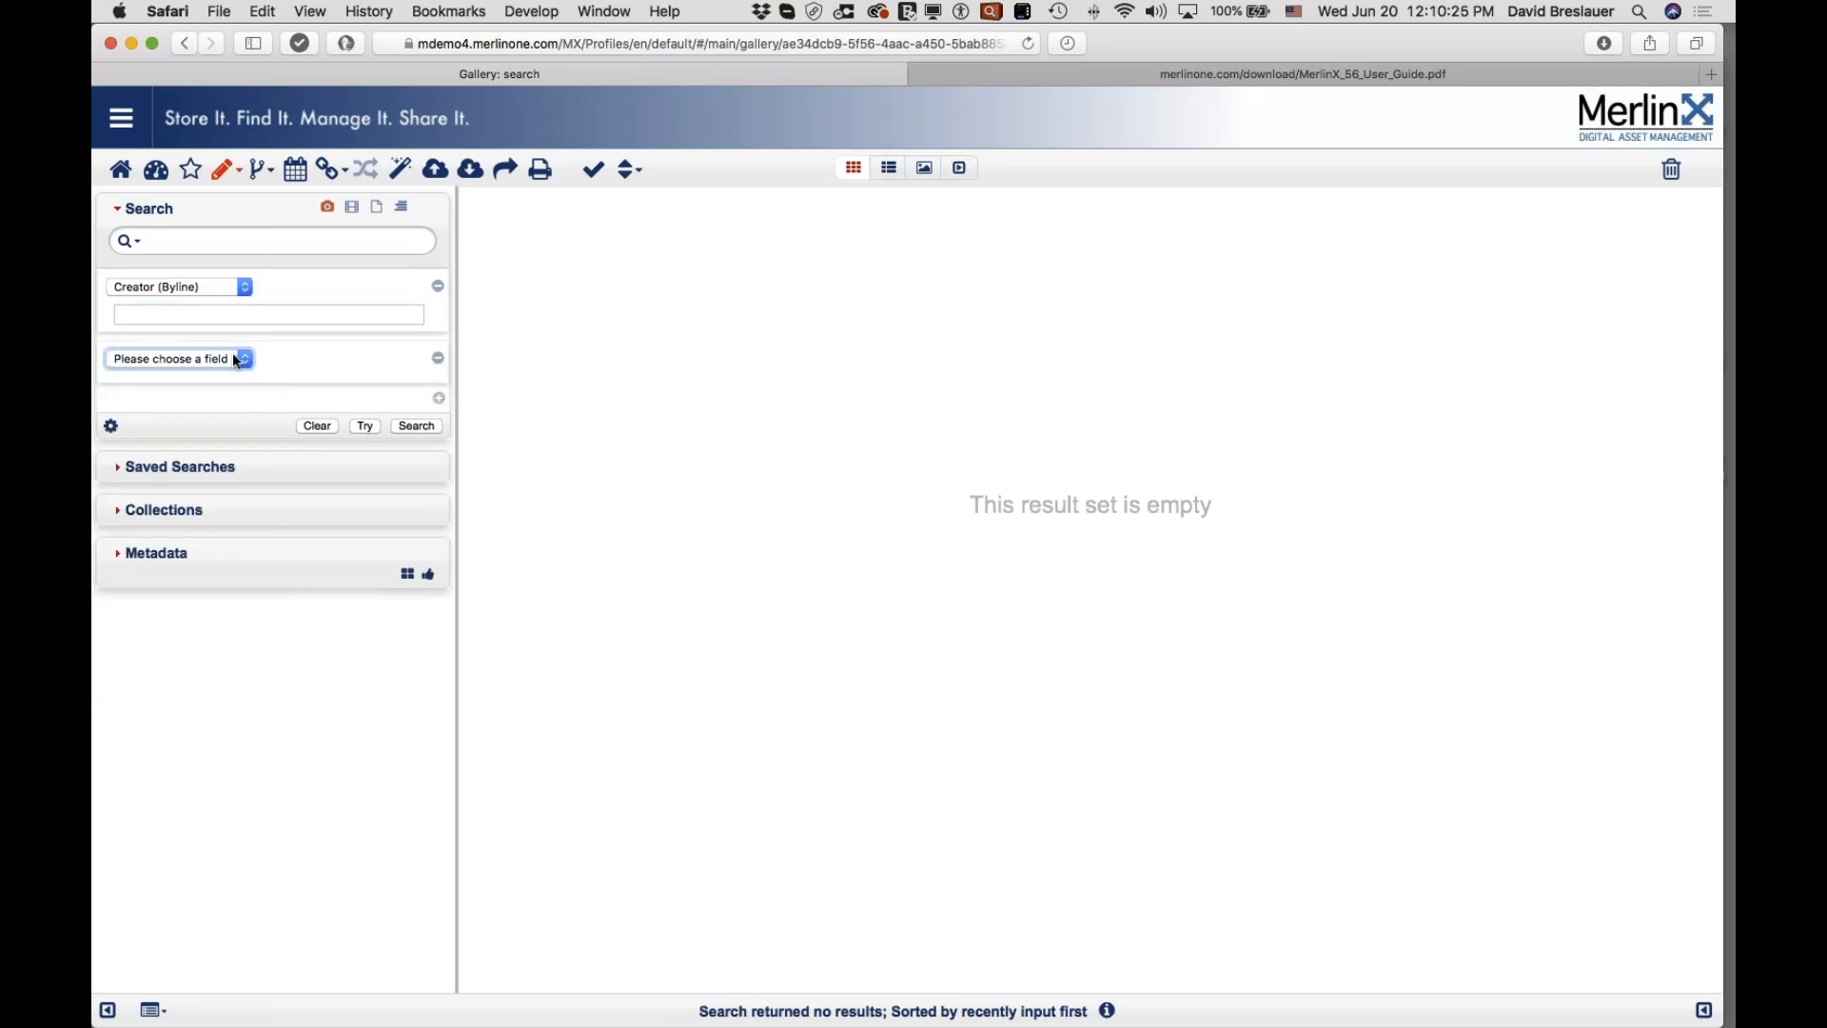
pyautogui.click(233, 354)
pyautogui.click(186, 506)
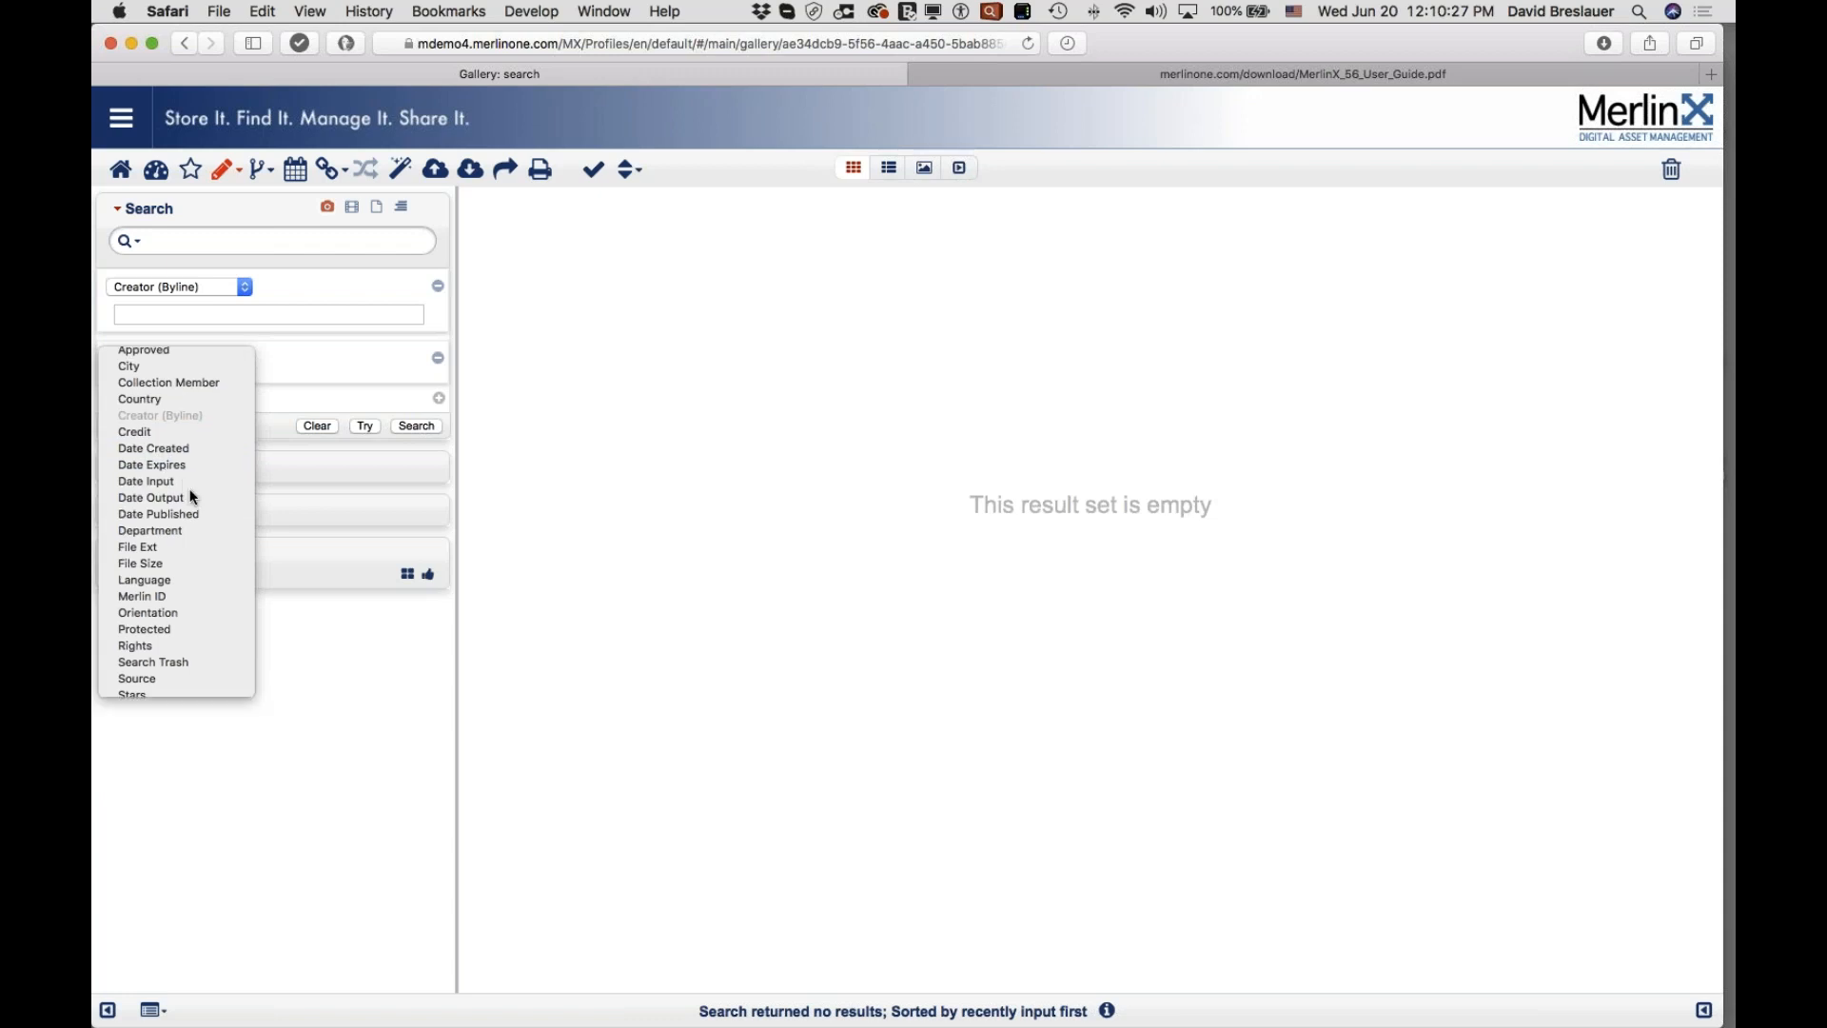
pyautogui.click(181, 389)
pyautogui.click(165, 469)
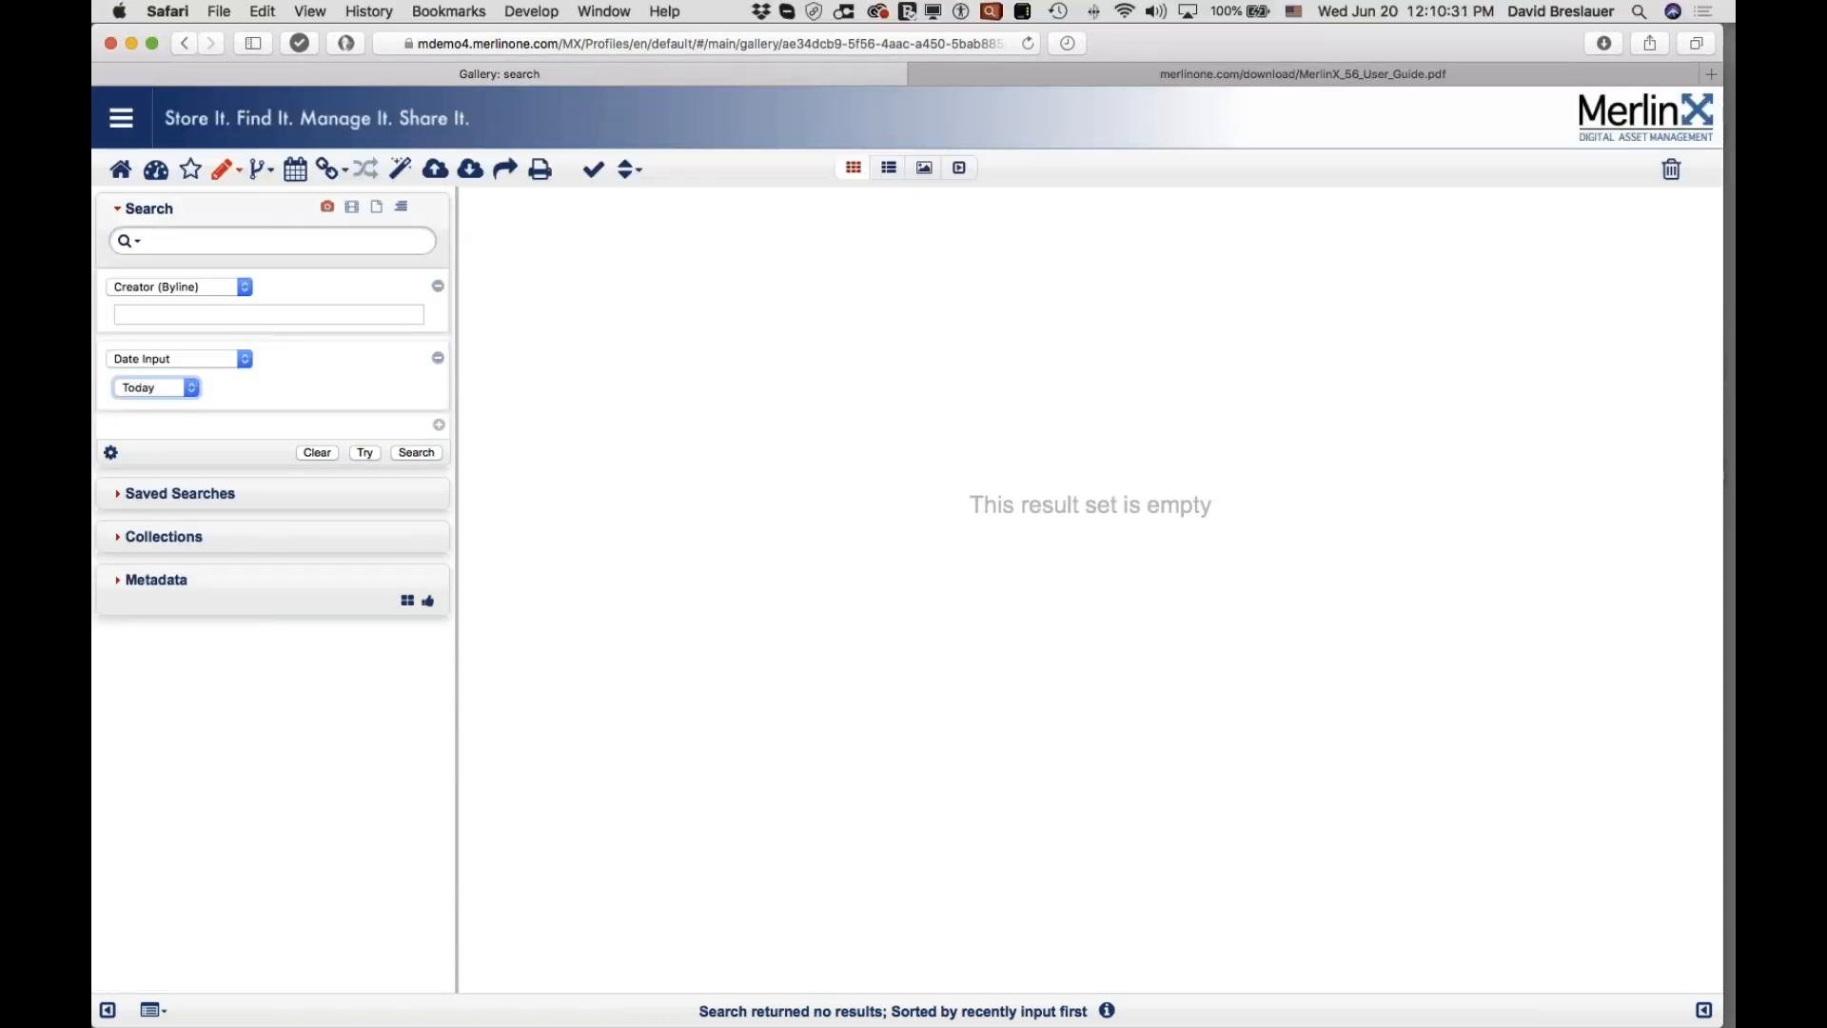
# Step: Save these criteria as the default search template, then toggle the documents filter on and off
pyautogui.click(111, 453)
pyautogui.click(217, 470)
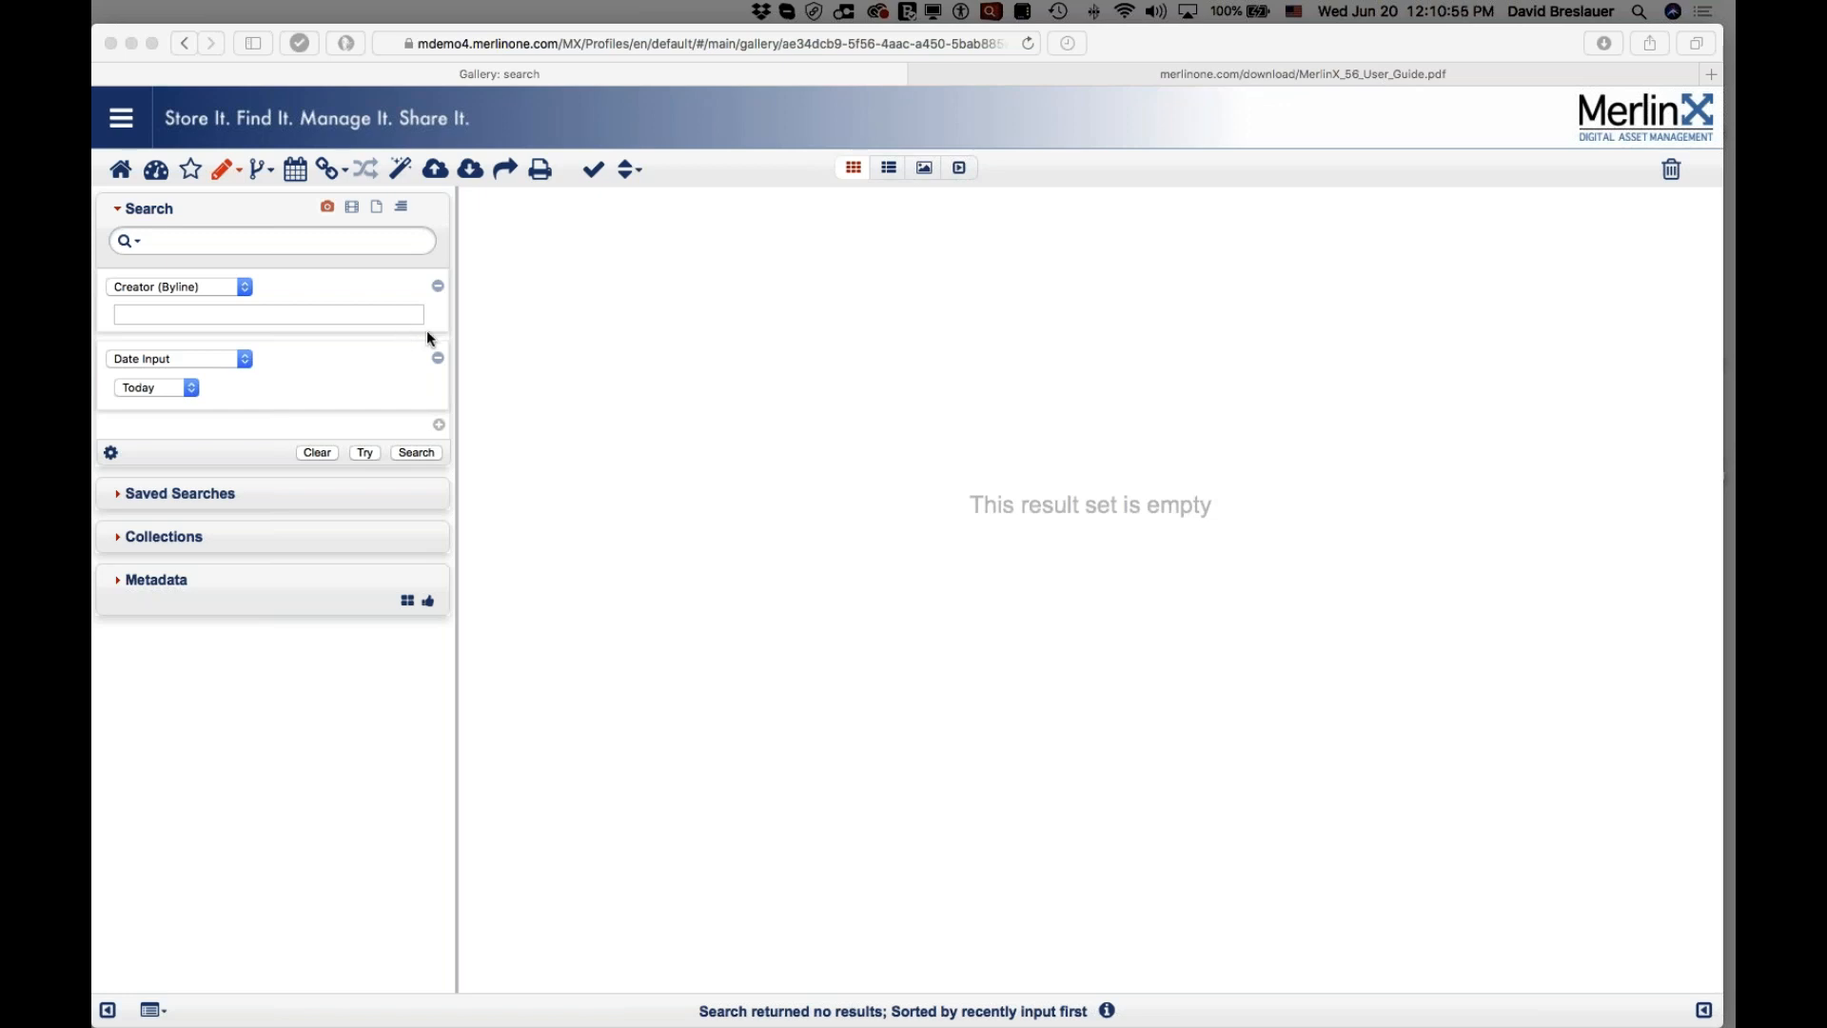
pyautogui.click(326, 206)
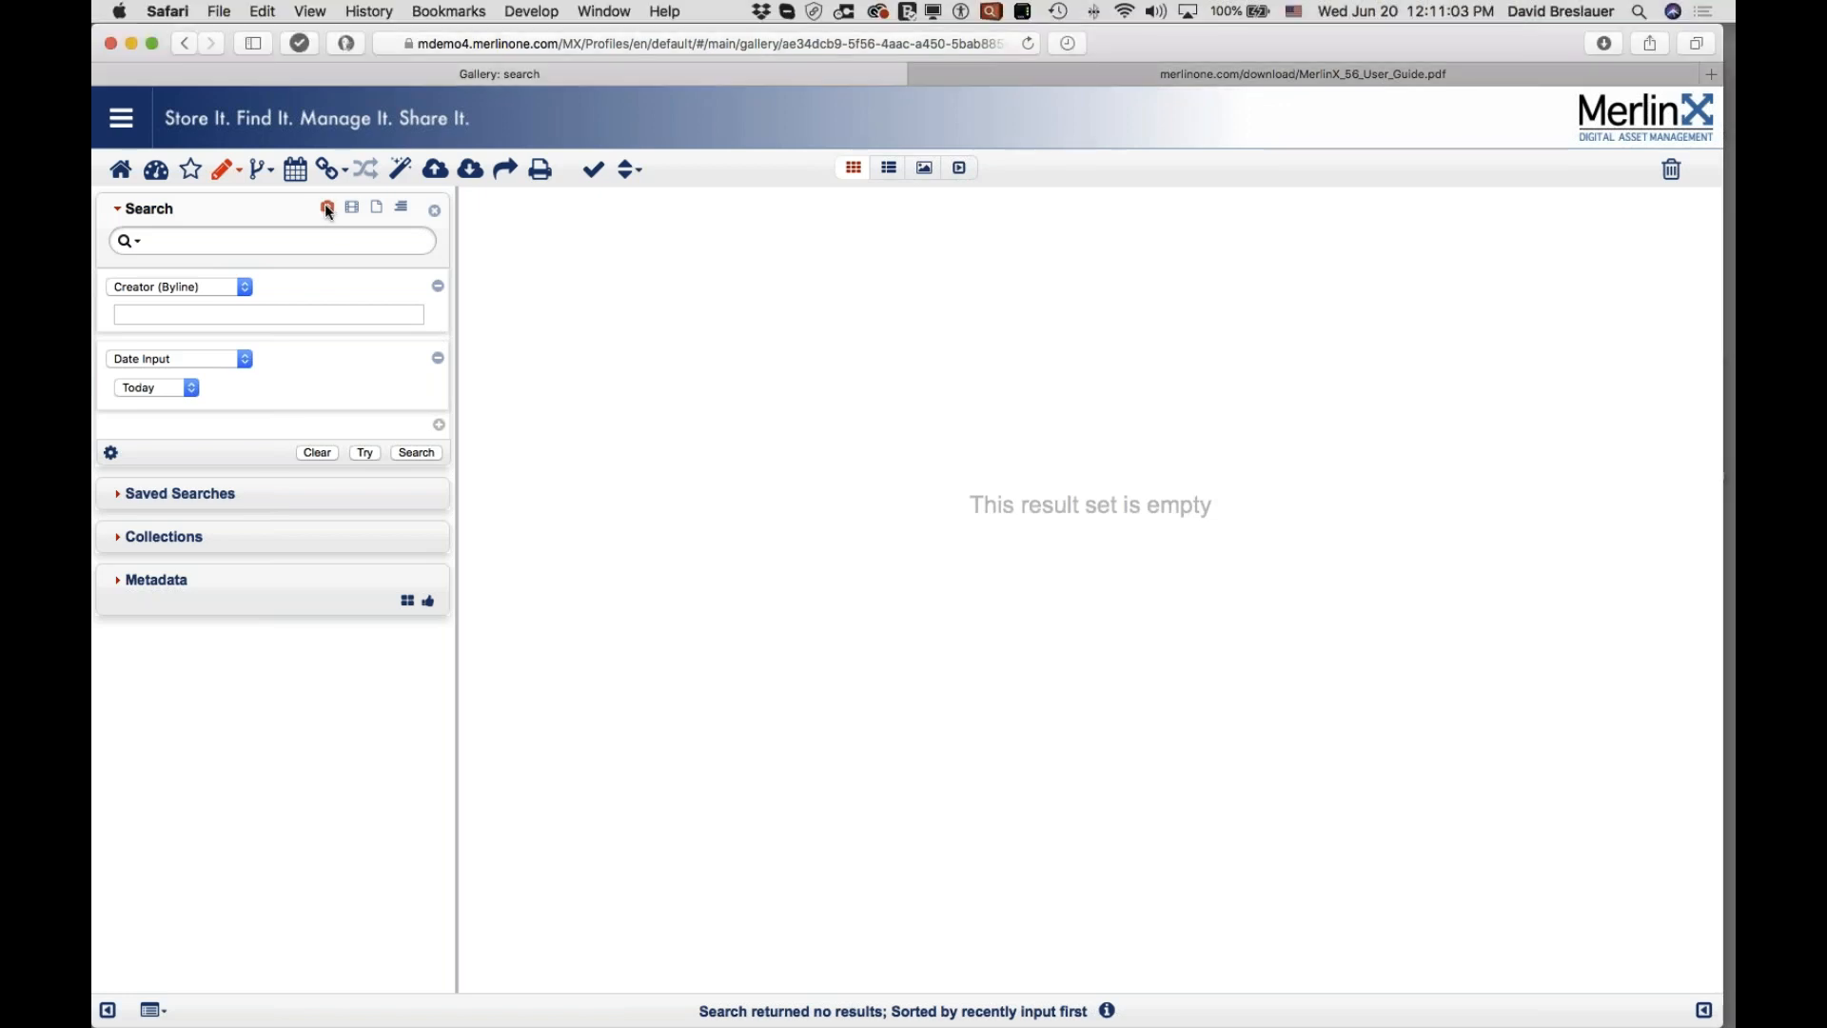
pyautogui.click(377, 209)
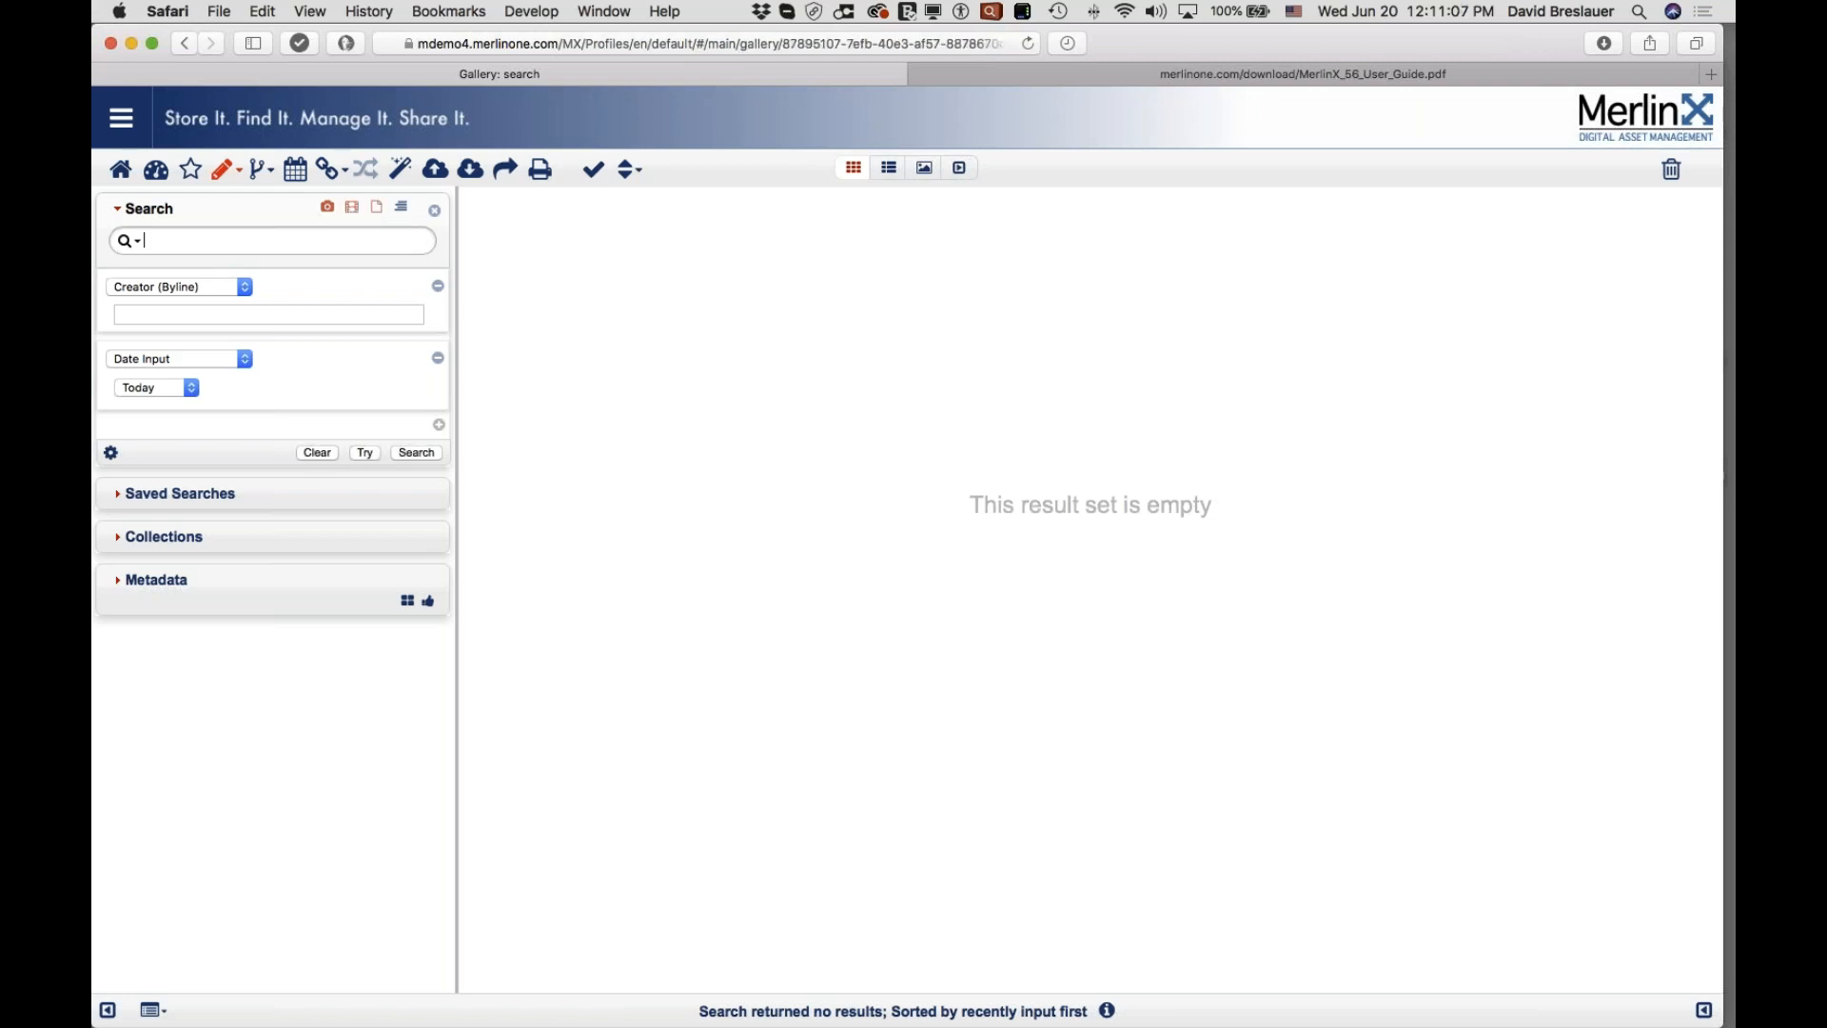
pyautogui.click(375, 211)
# Step: Reset the search and remove both the Creator (Byline) and Date Input criteria
pyautogui.click(435, 211)
pyautogui.click(437, 289)
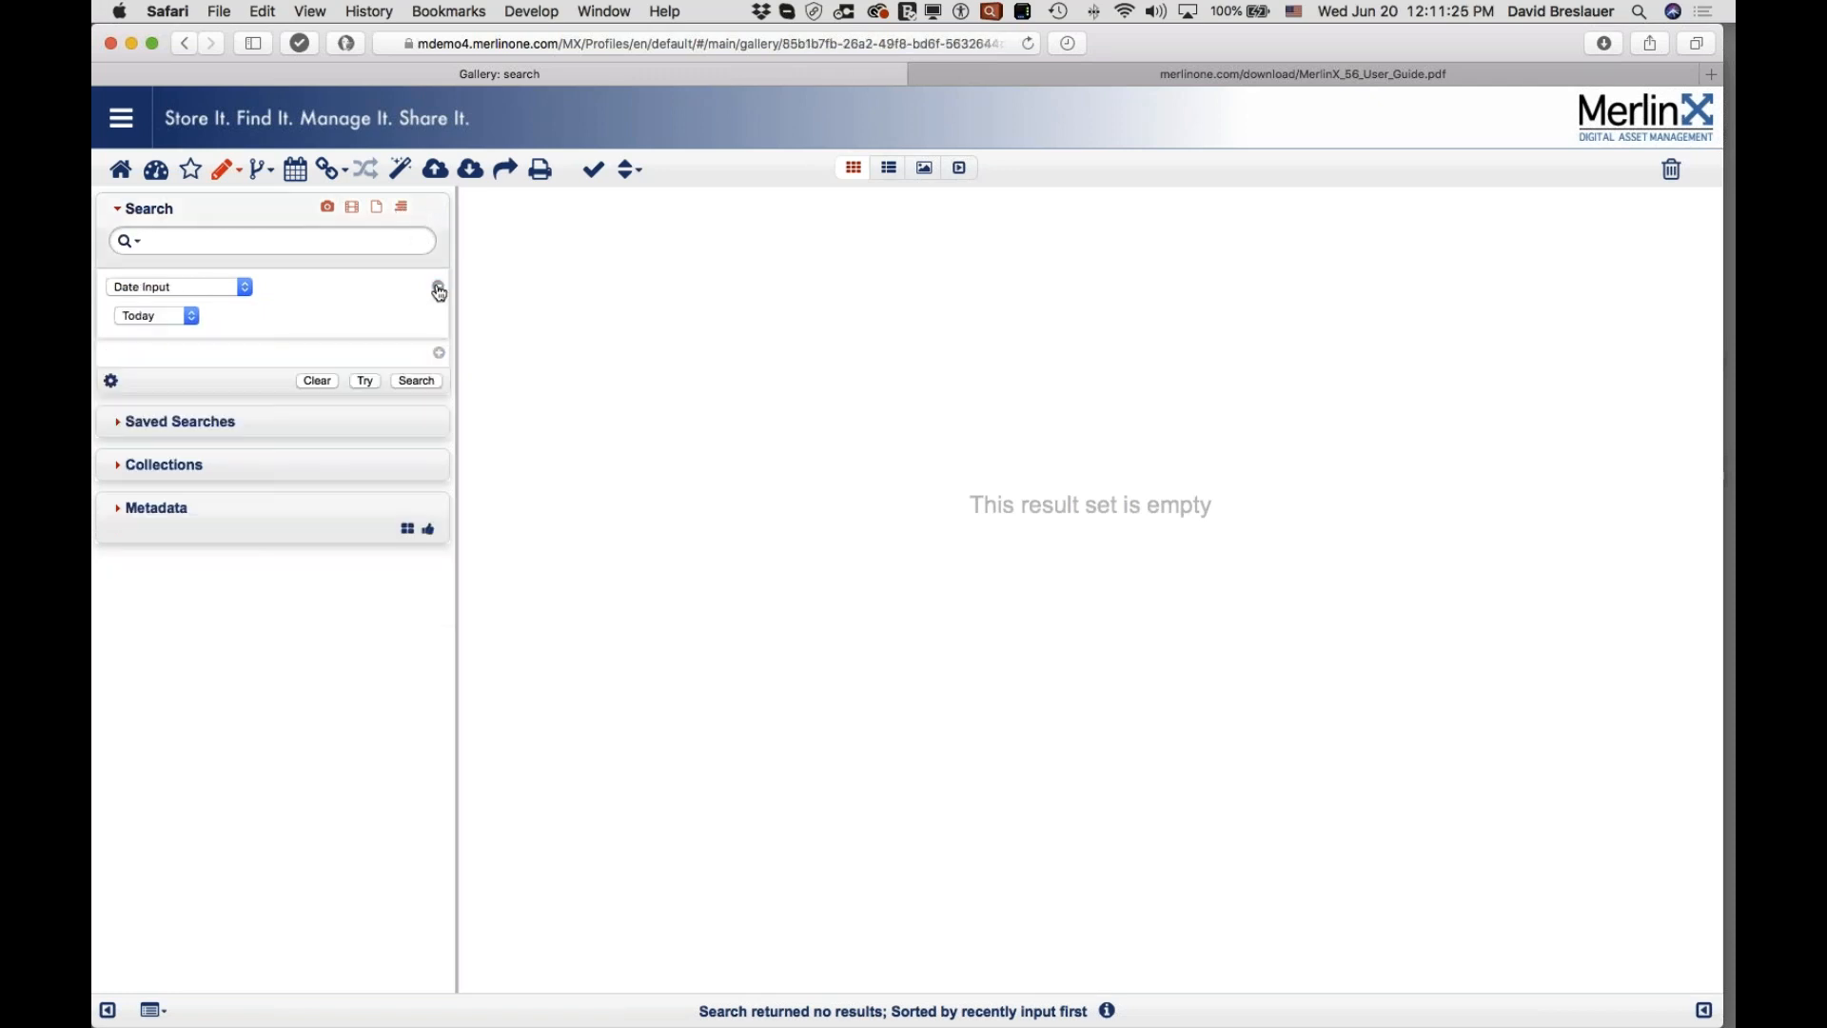
pyautogui.click(438, 288)
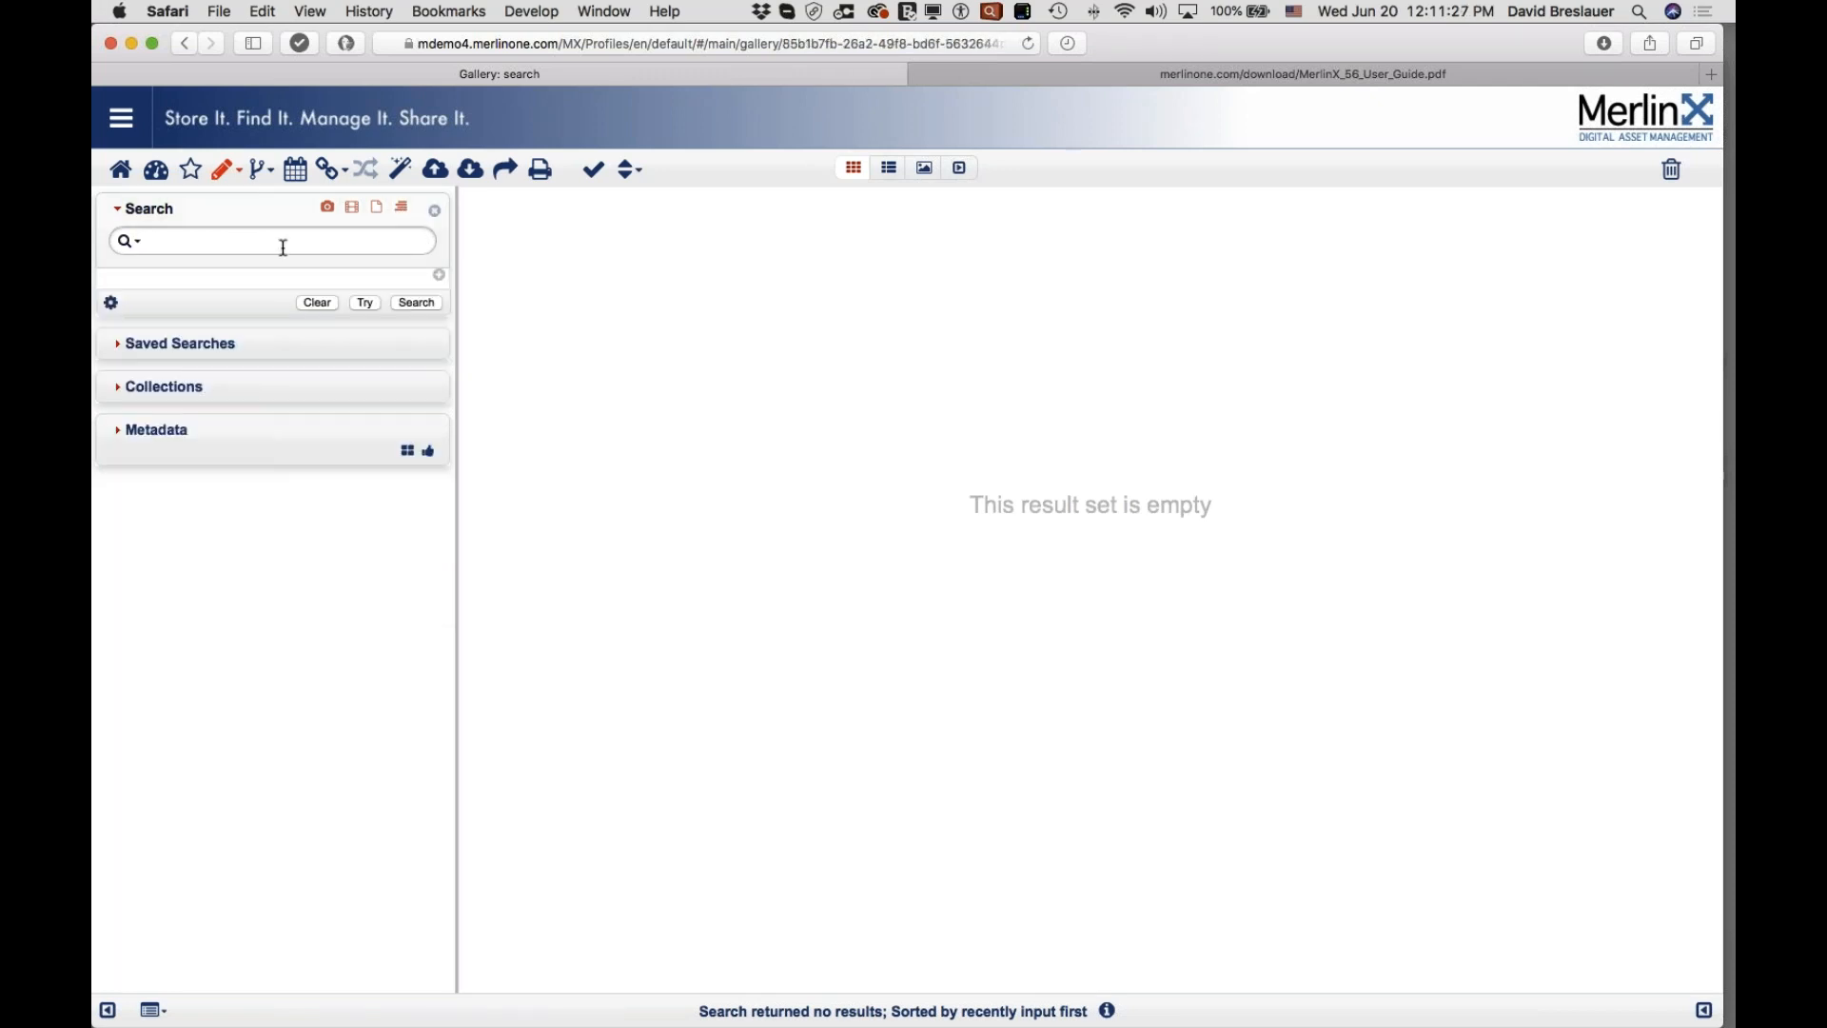
# Step: Run the criteria-free search (5000 of 622606 hits) and review sort orders, keeping newest input first
pyautogui.click(416, 304)
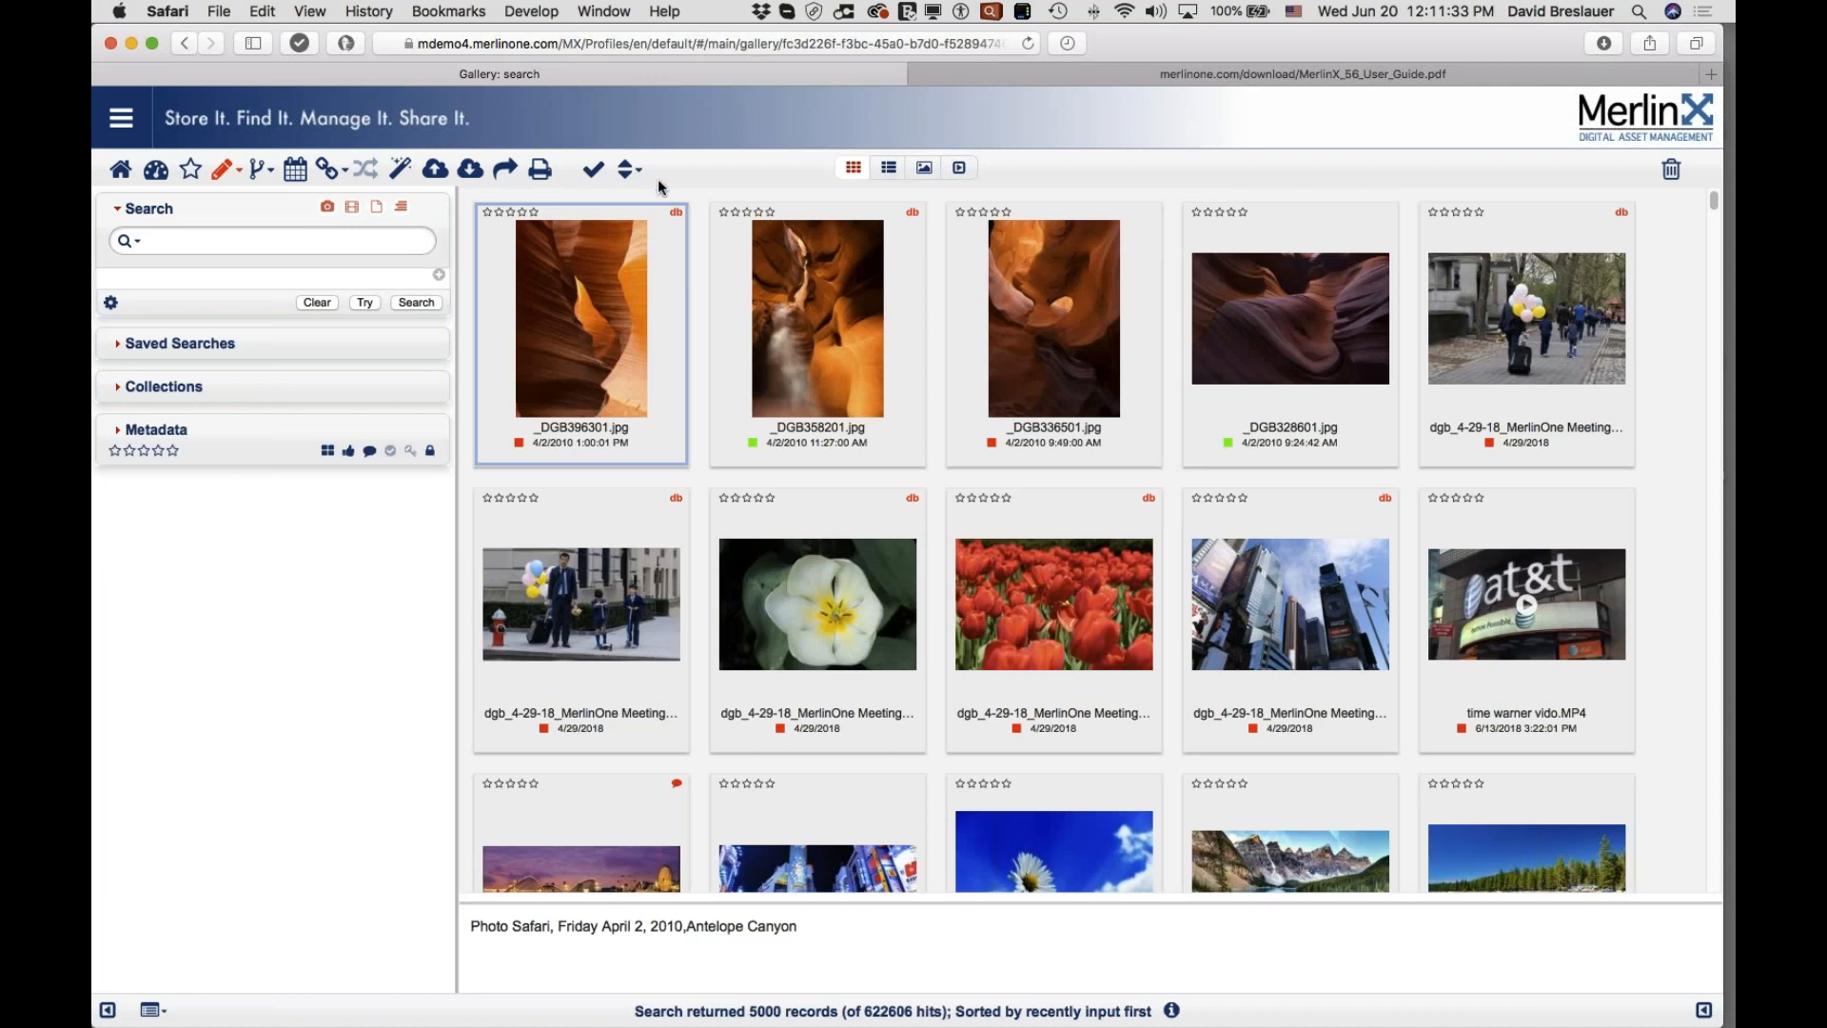
pyautogui.click(625, 171)
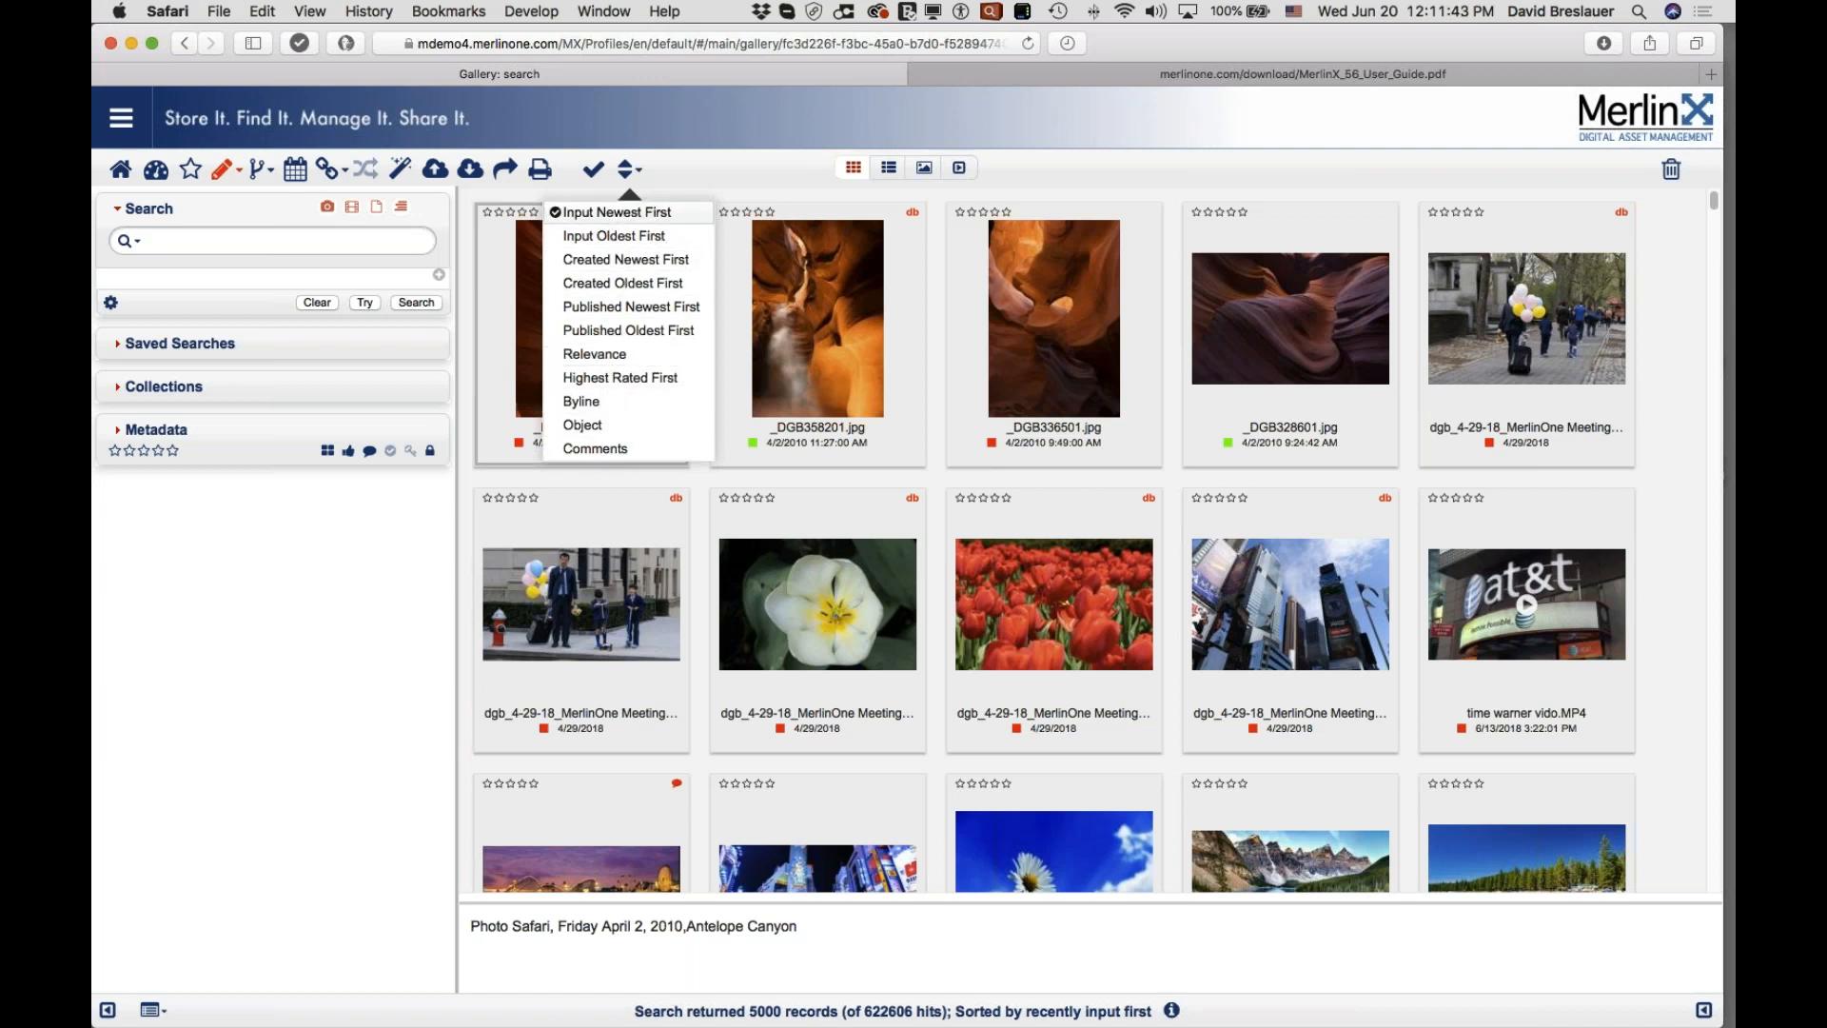
pyautogui.click(713, 174)
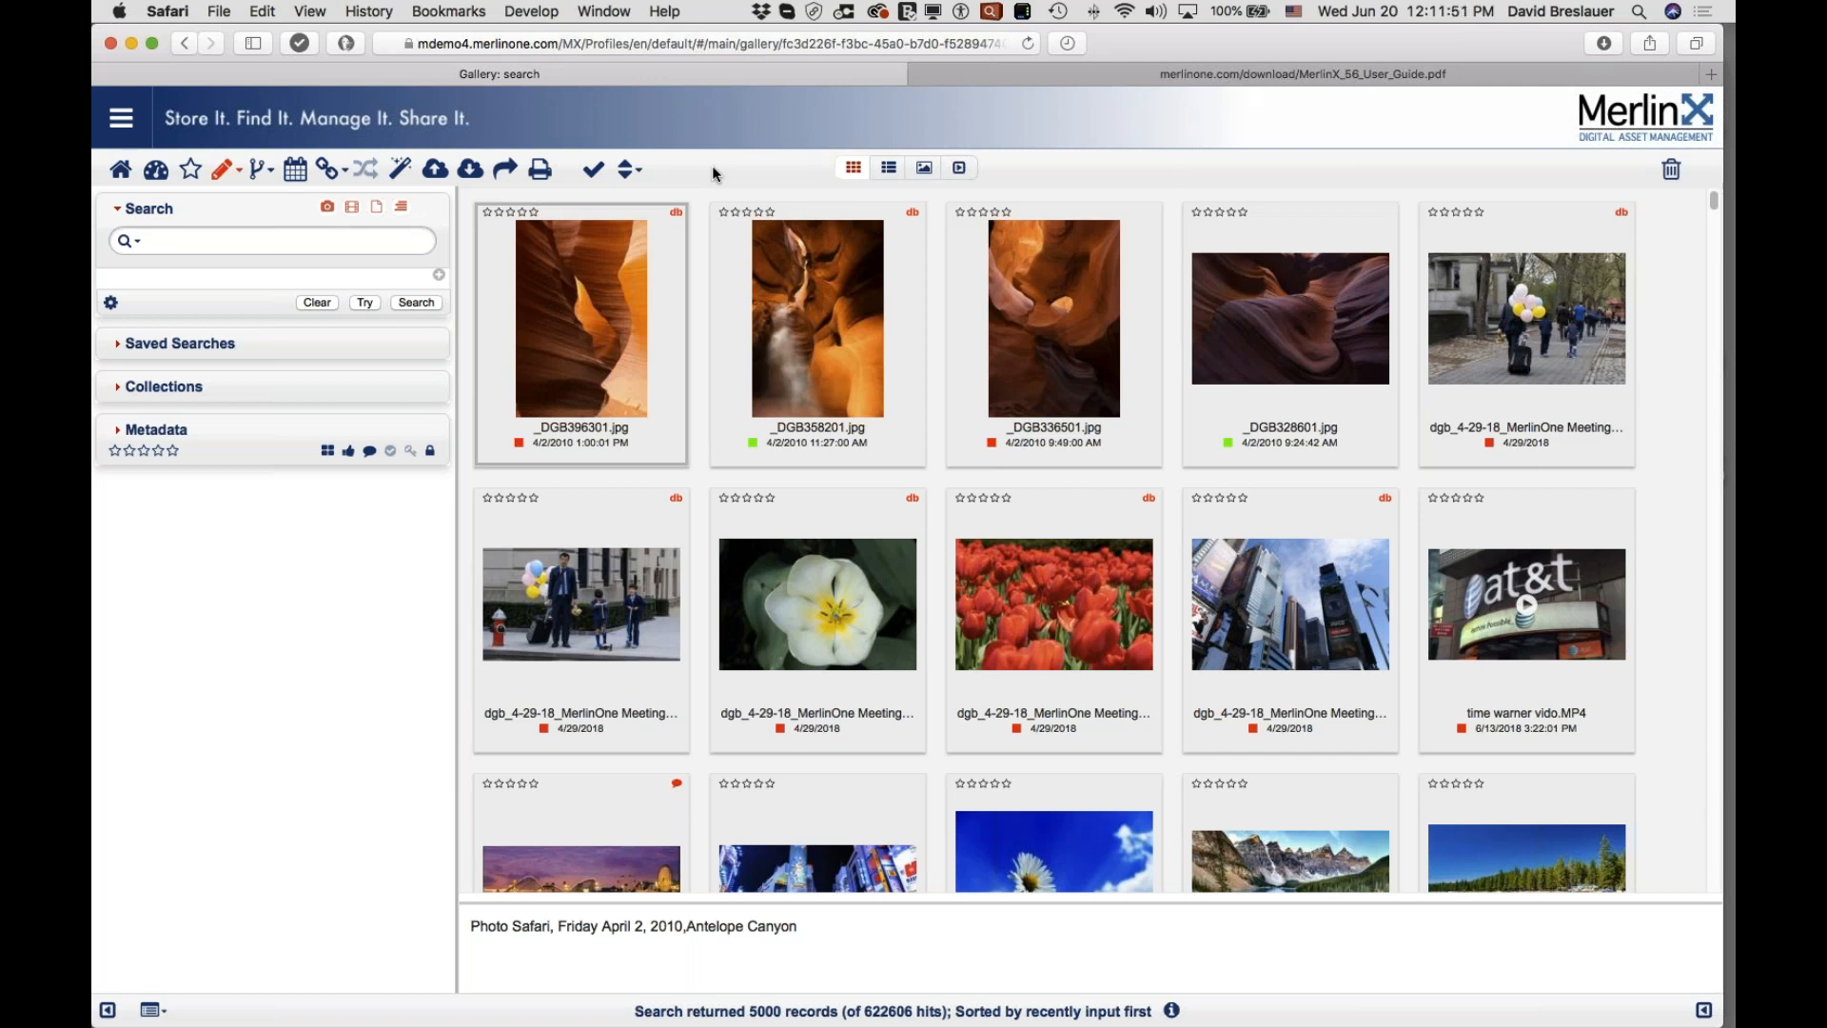
pyautogui.moveTo(685, 257)
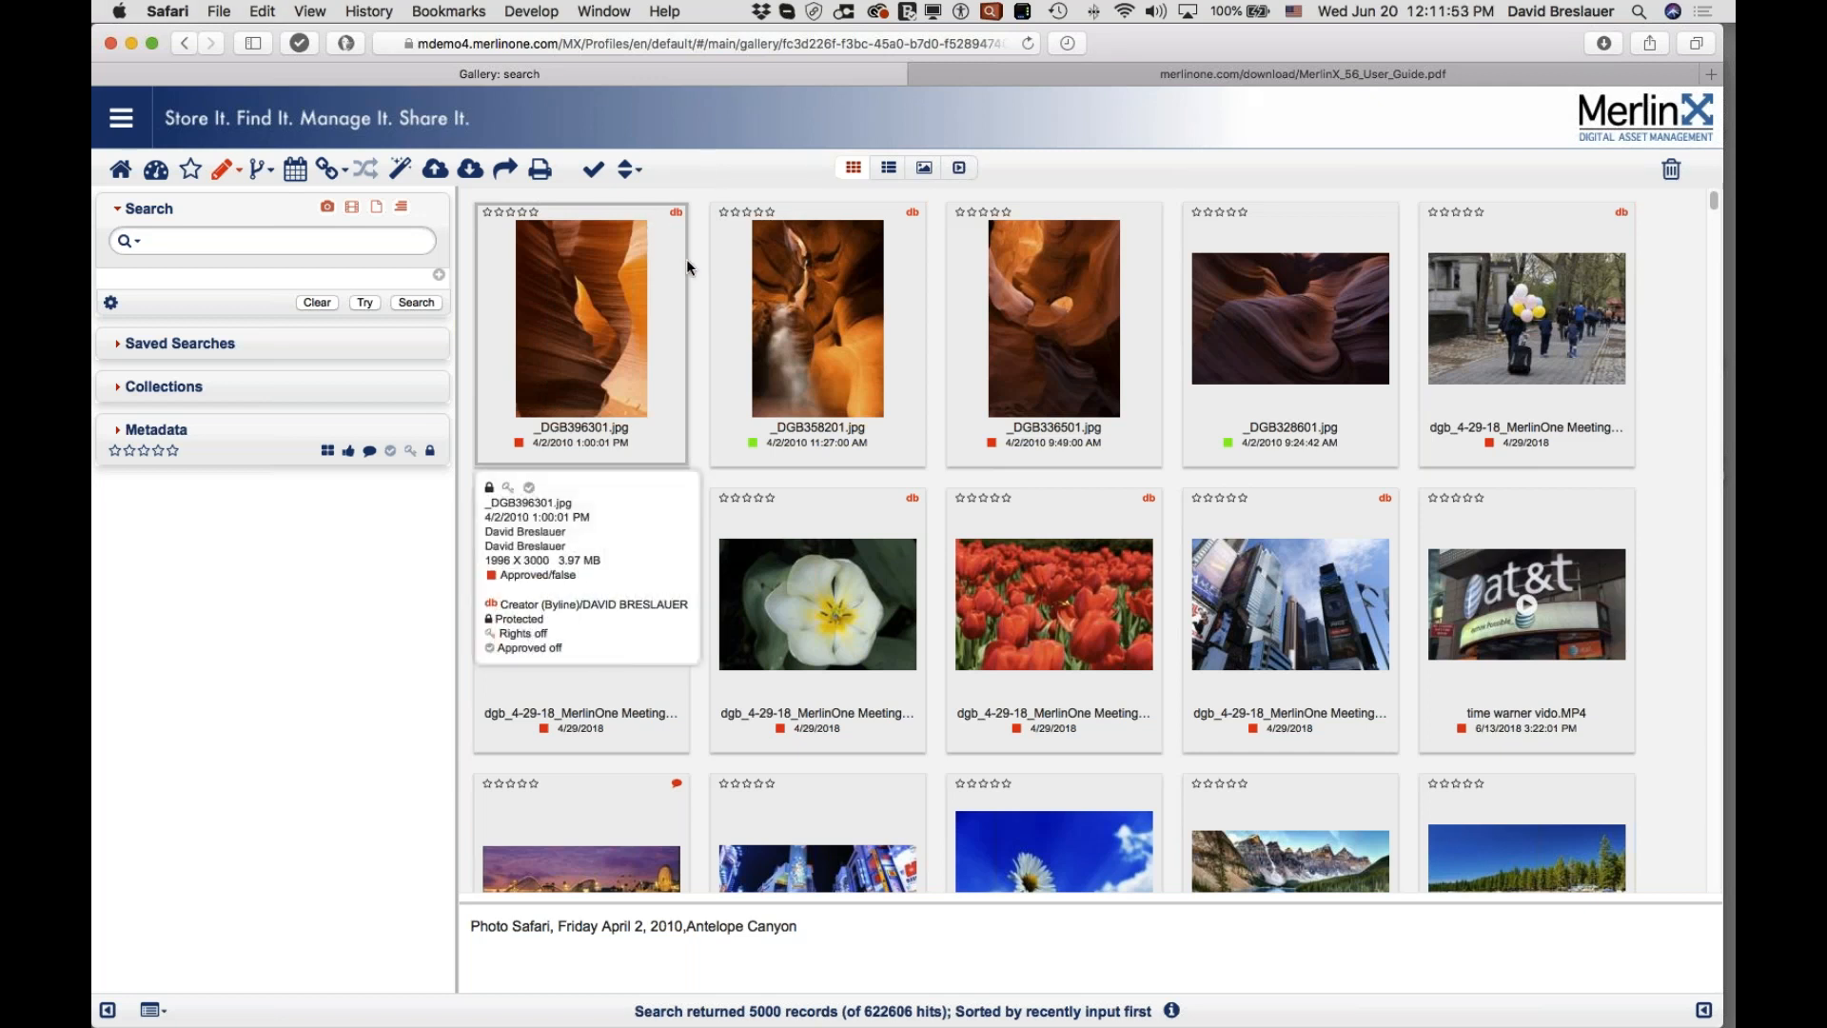
pyautogui.click(628, 173)
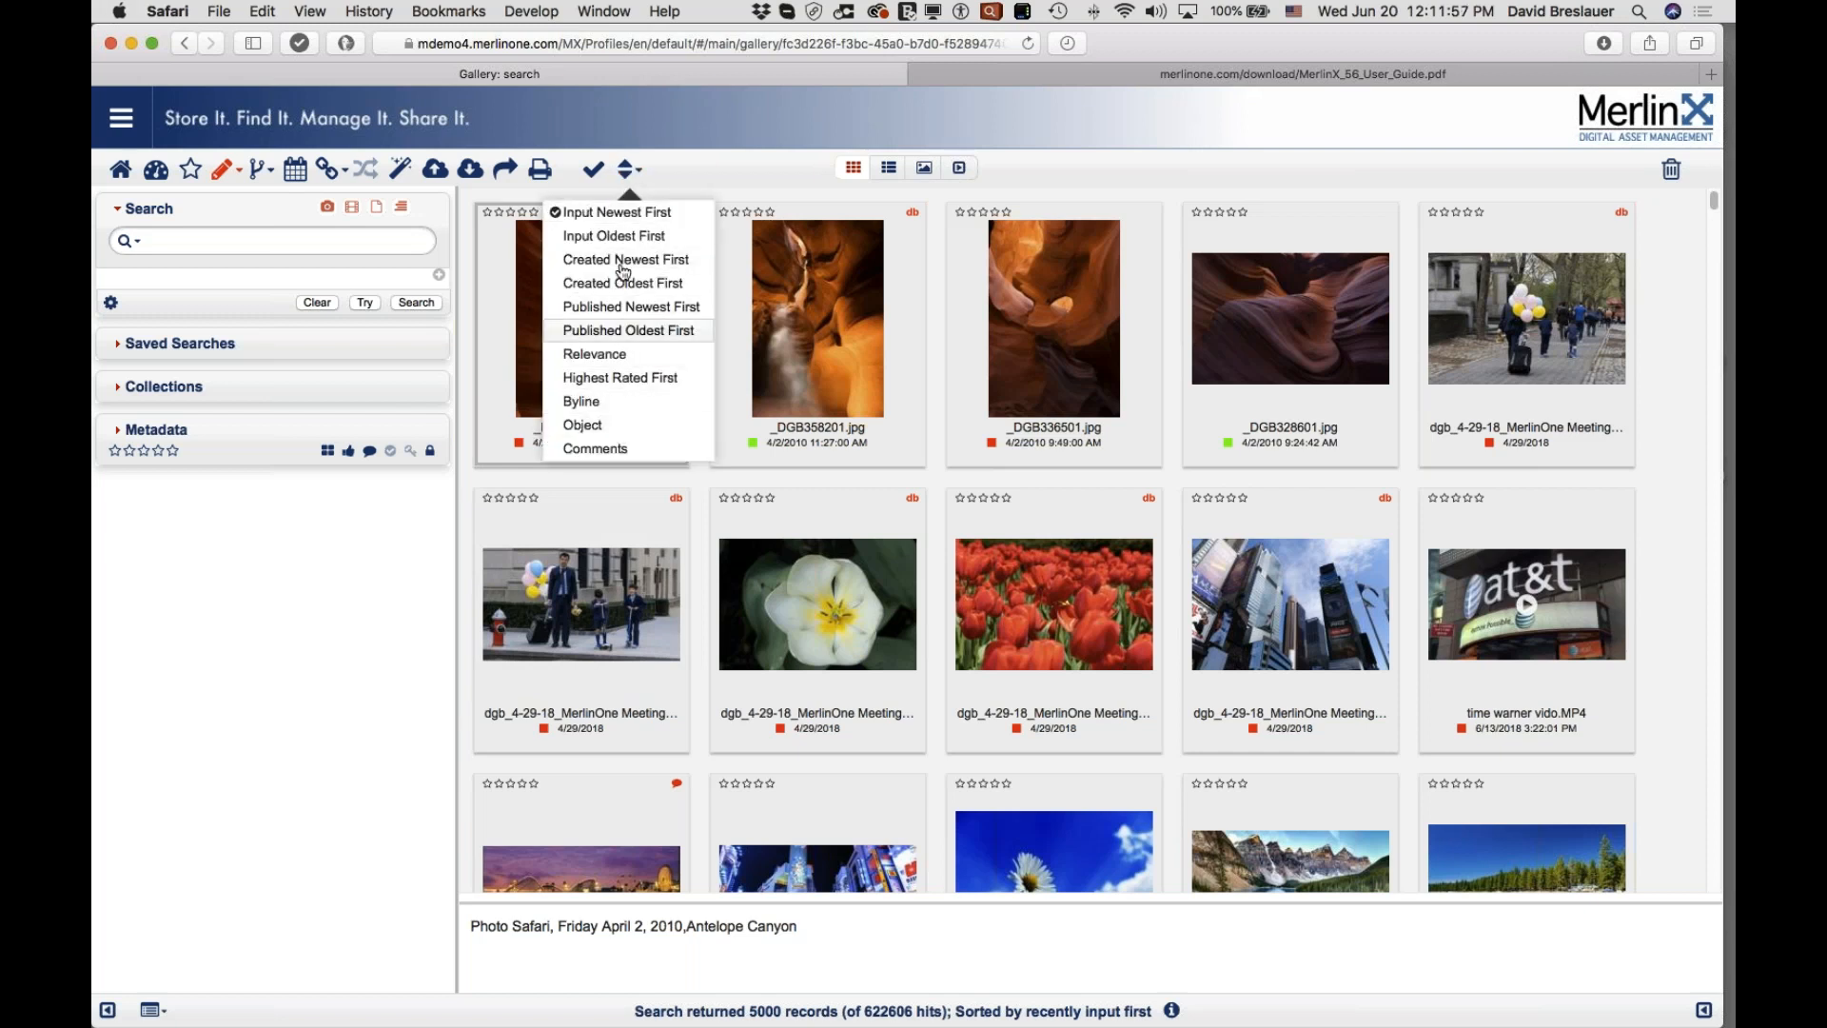
pyautogui.click(671, 183)
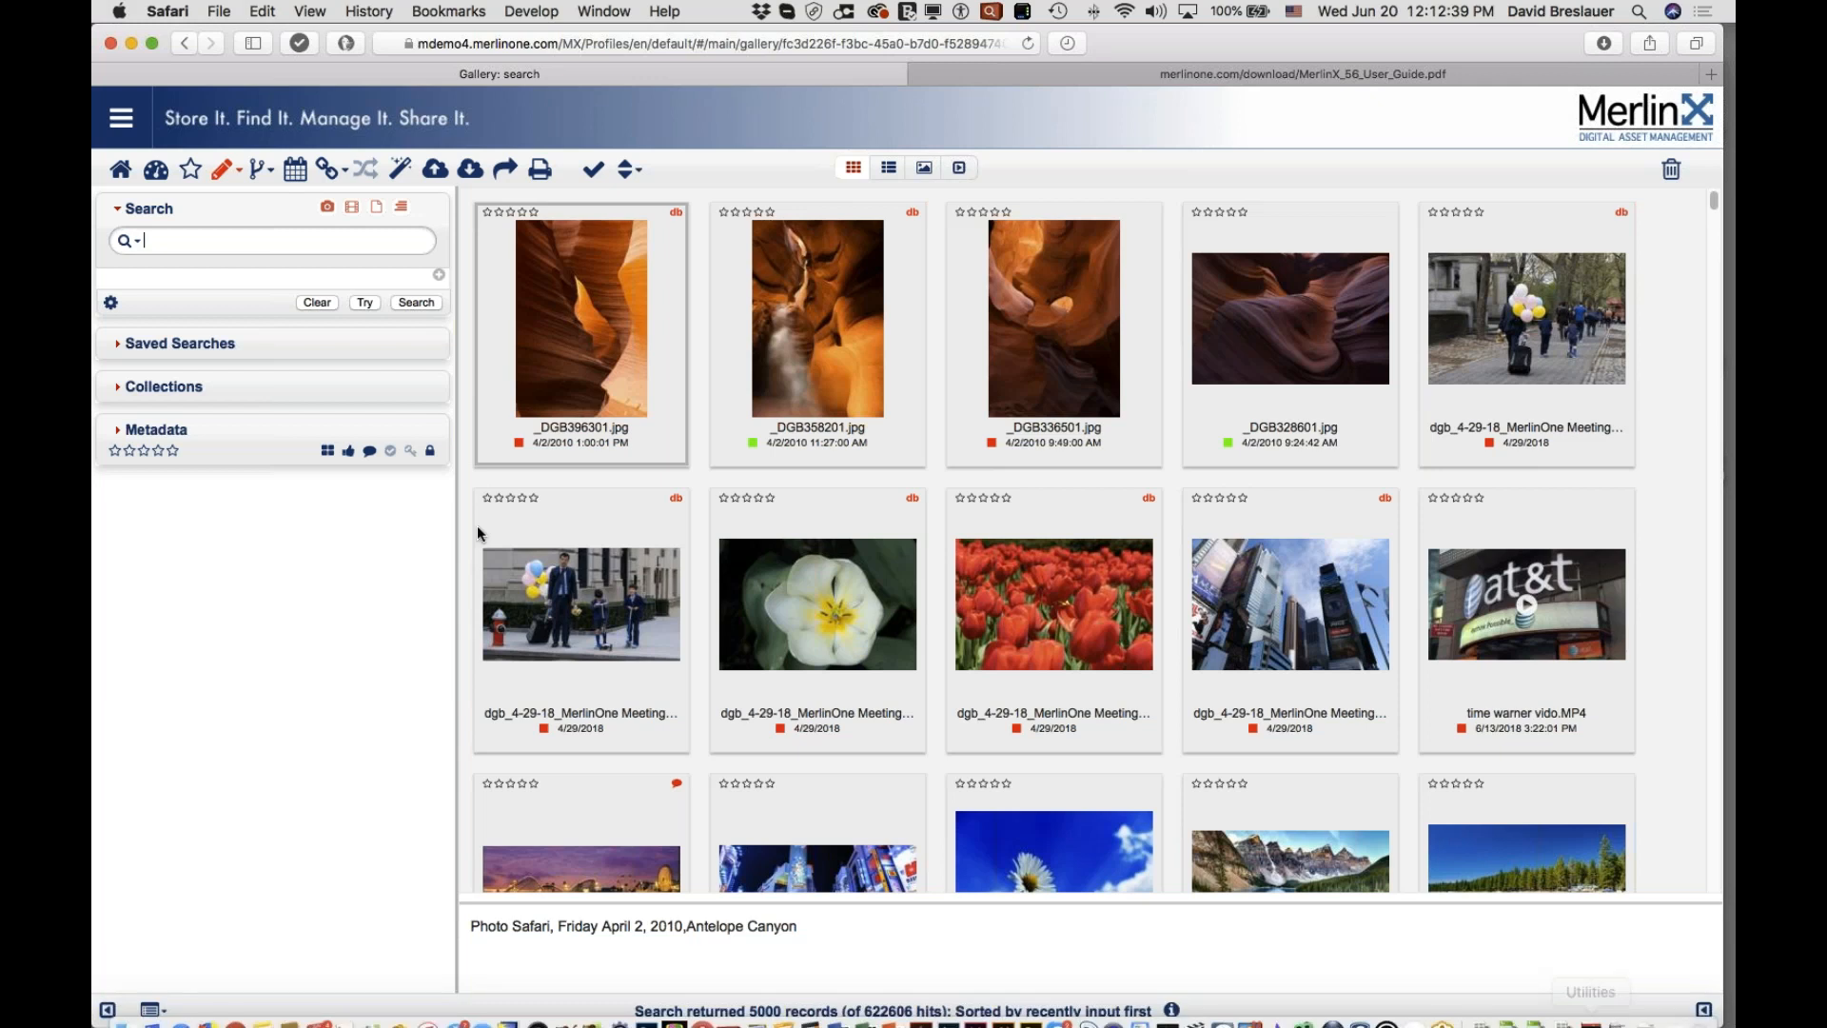
# Step: Search for the creator's full name, first name first, to get 948 records
pyautogui.moveTo(1235, 527)
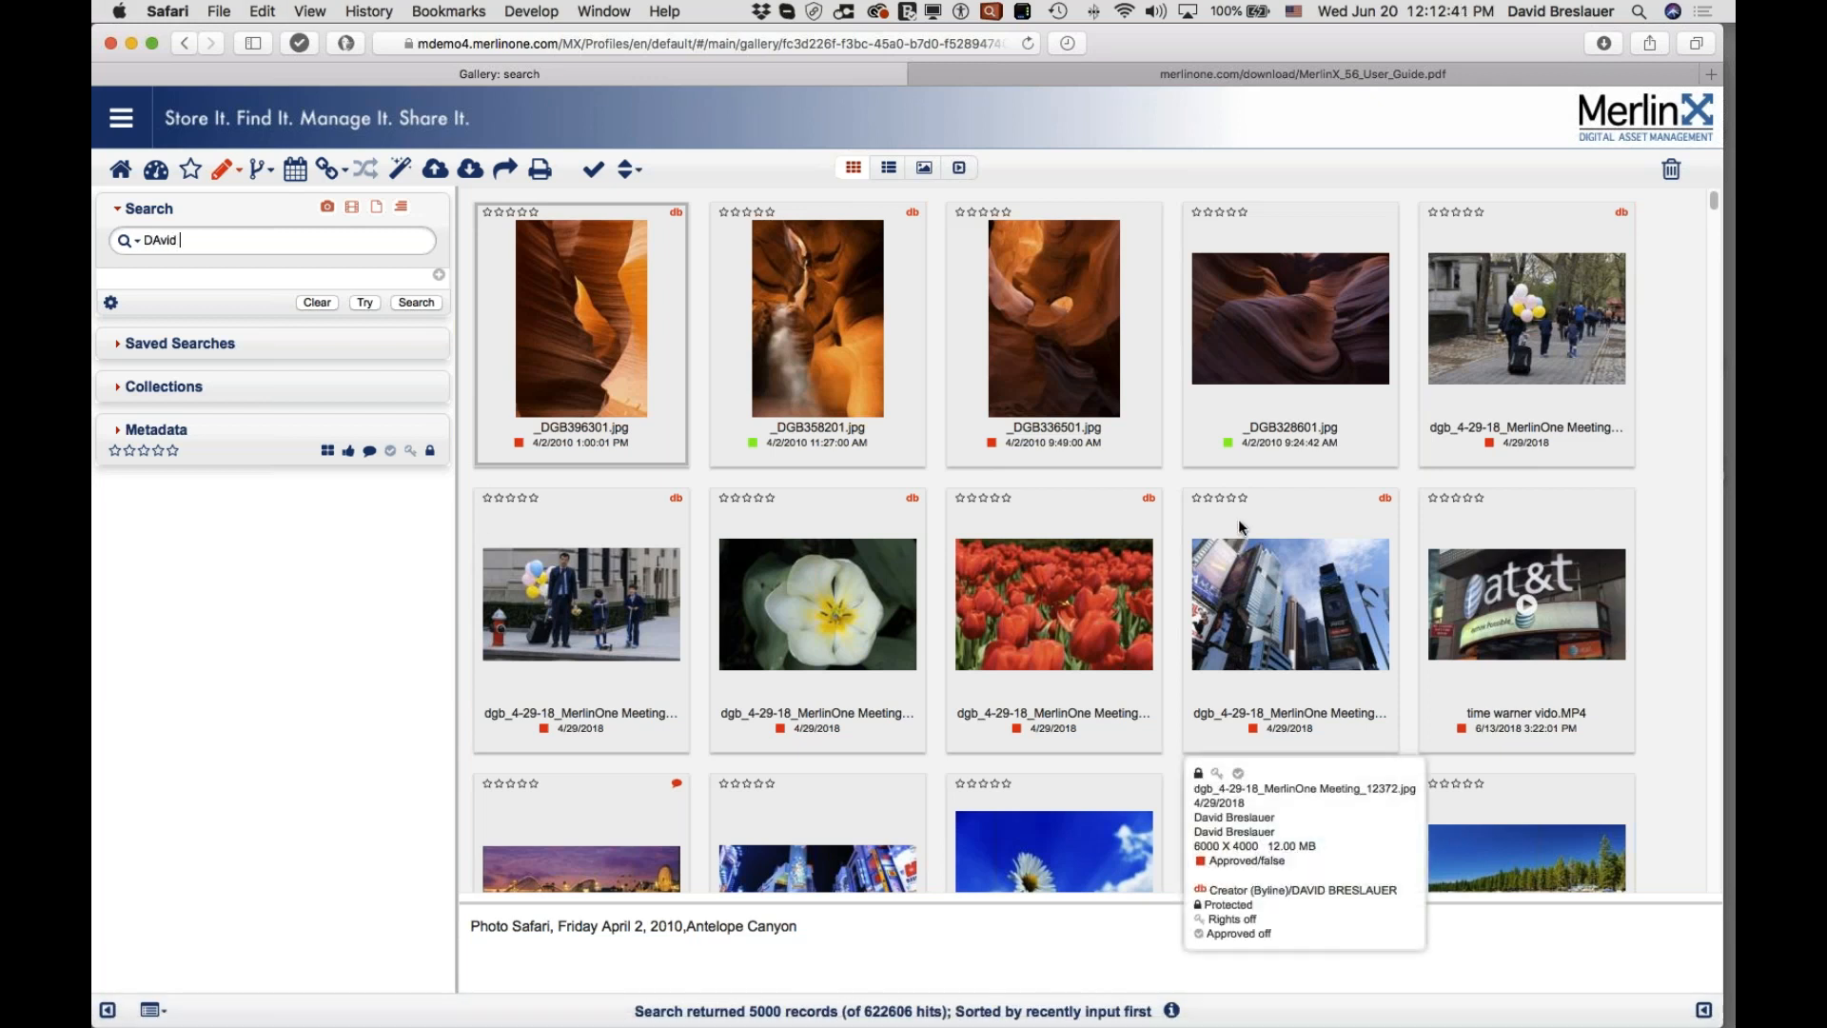
pyautogui.press('Return')
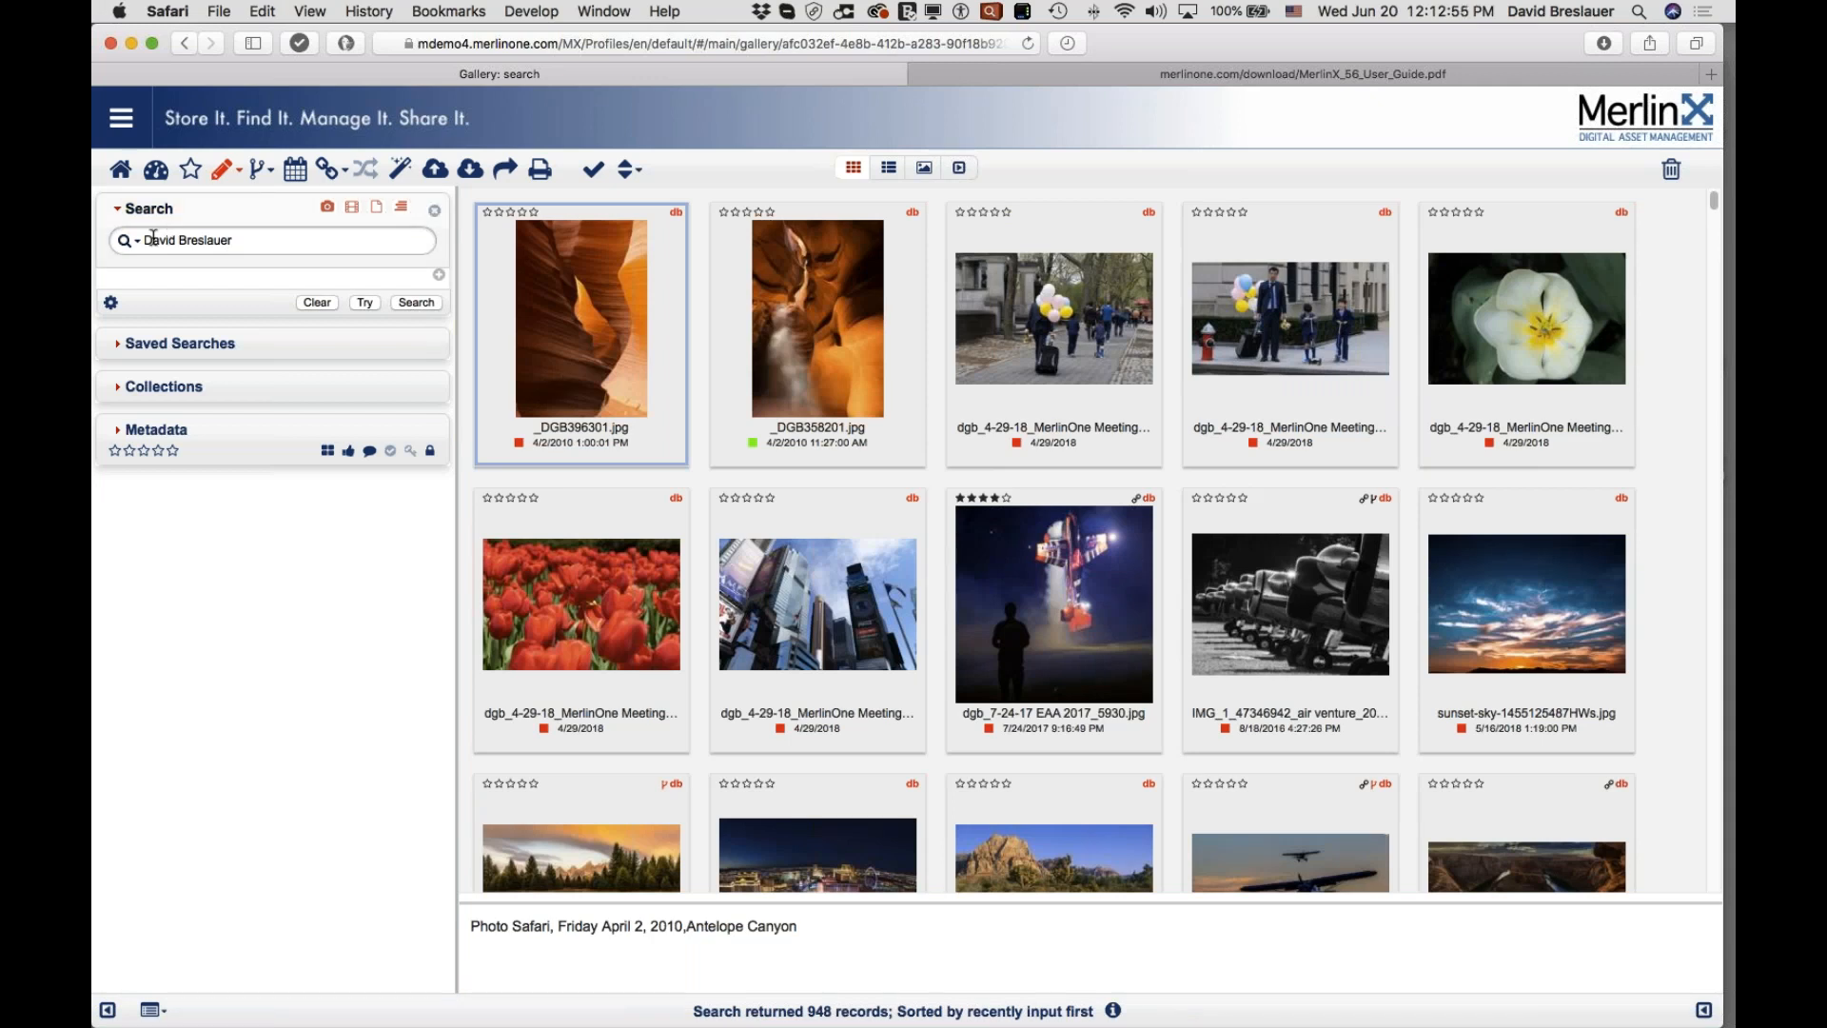
# Step: Replace the query with the name surname-first and rerun it, confirming the same count
pyautogui.moveTo(231, 239); pyautogui.dragTo(132, 239)
pyautogui.press('Return')
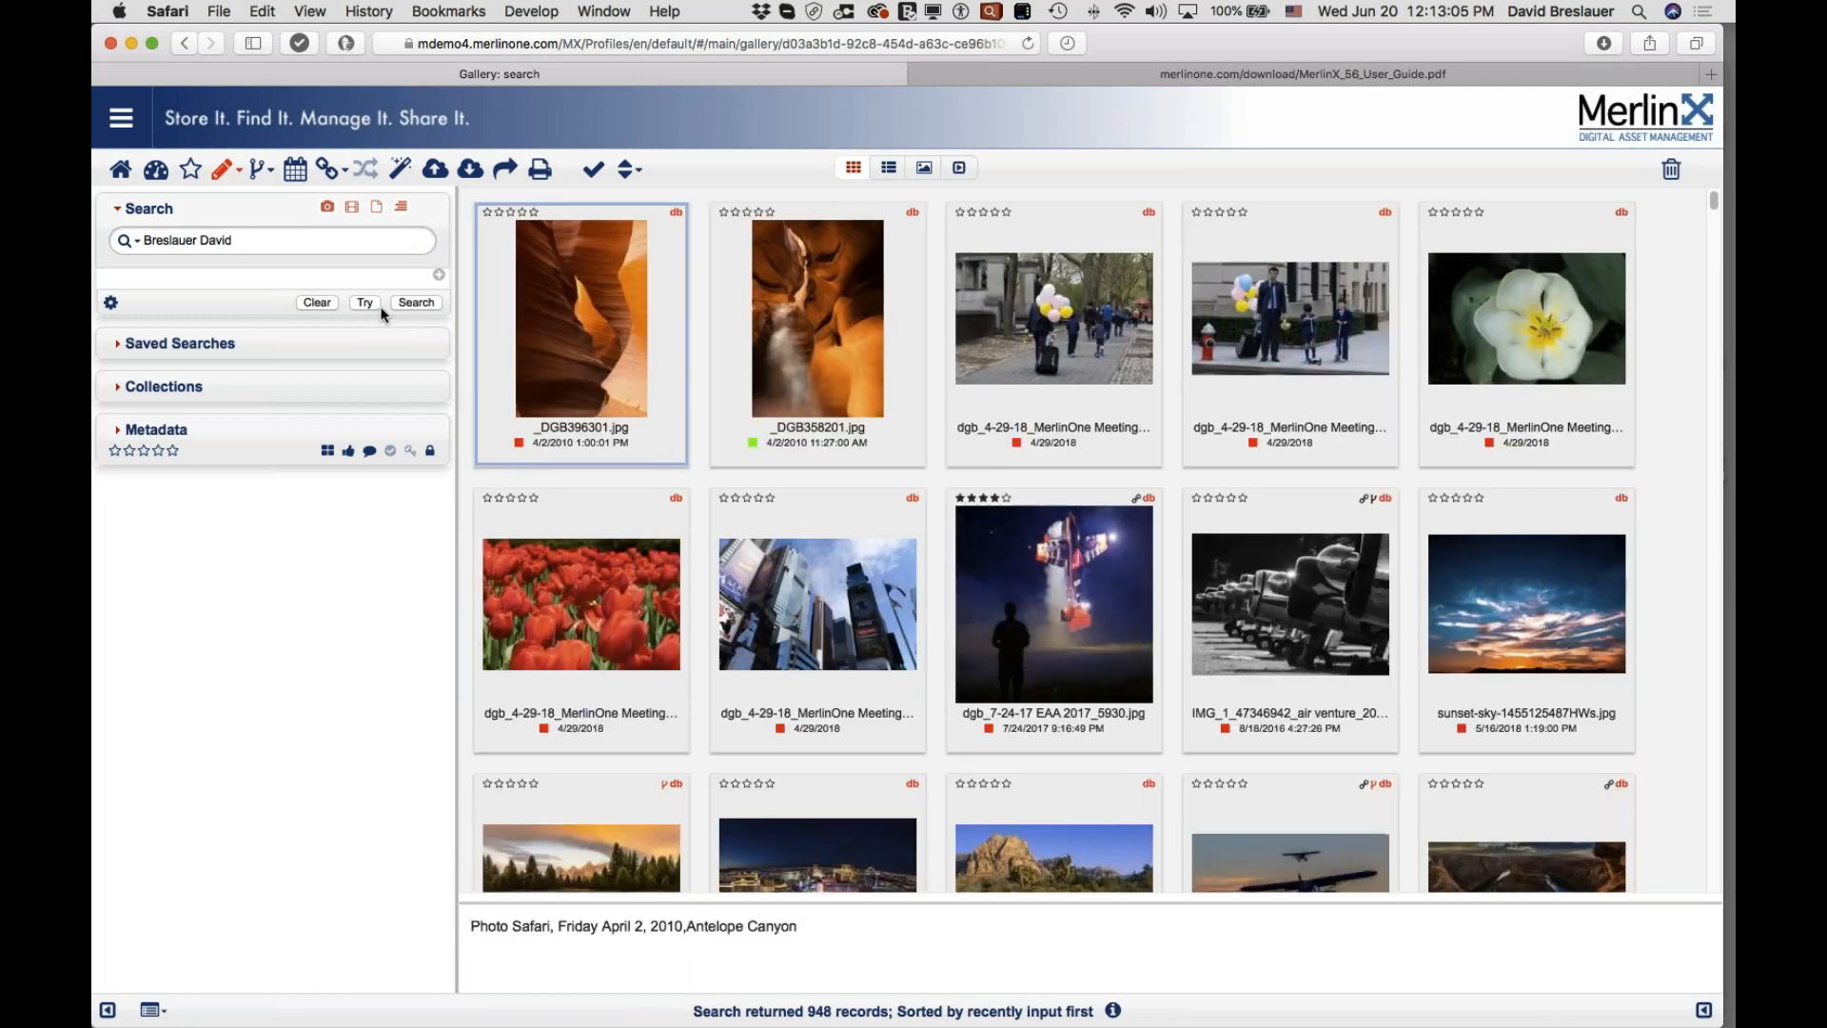
# Step: Search the creator's first and last names joined by 'or', yielding 56489 hits
pyautogui.tripleClick(252, 241)
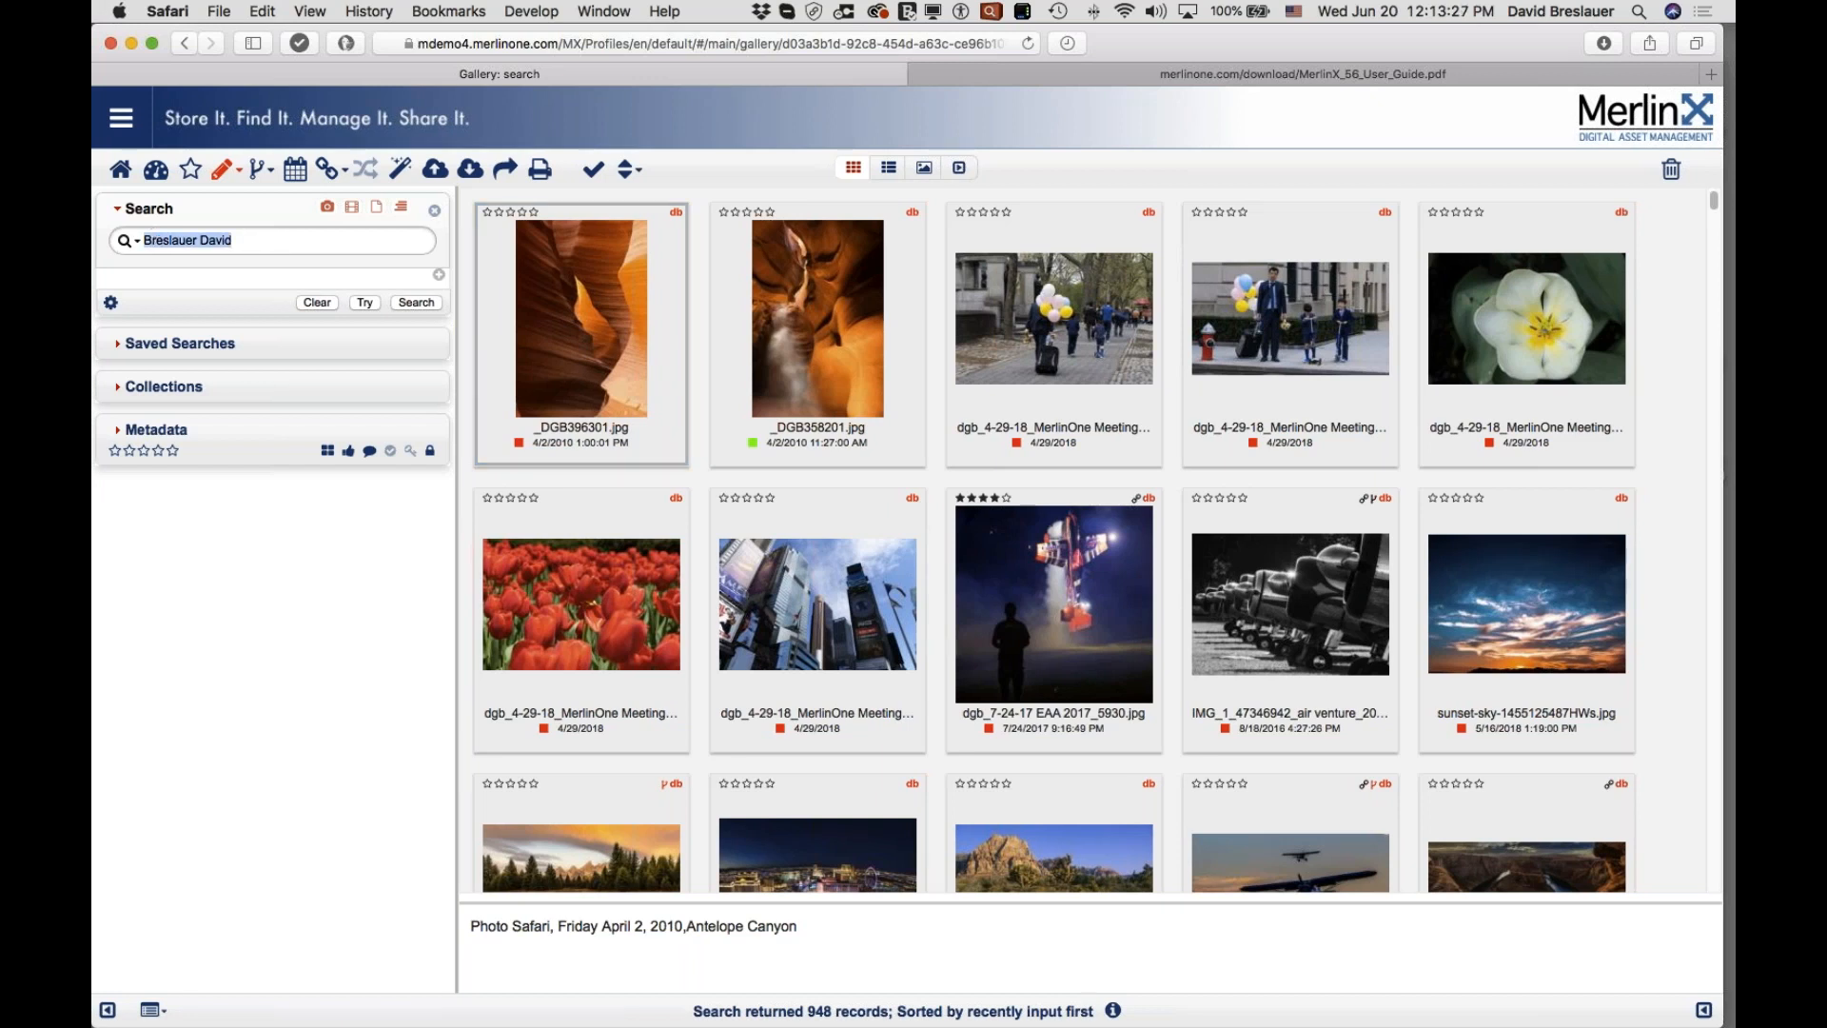
pyautogui.press('BackSpace')
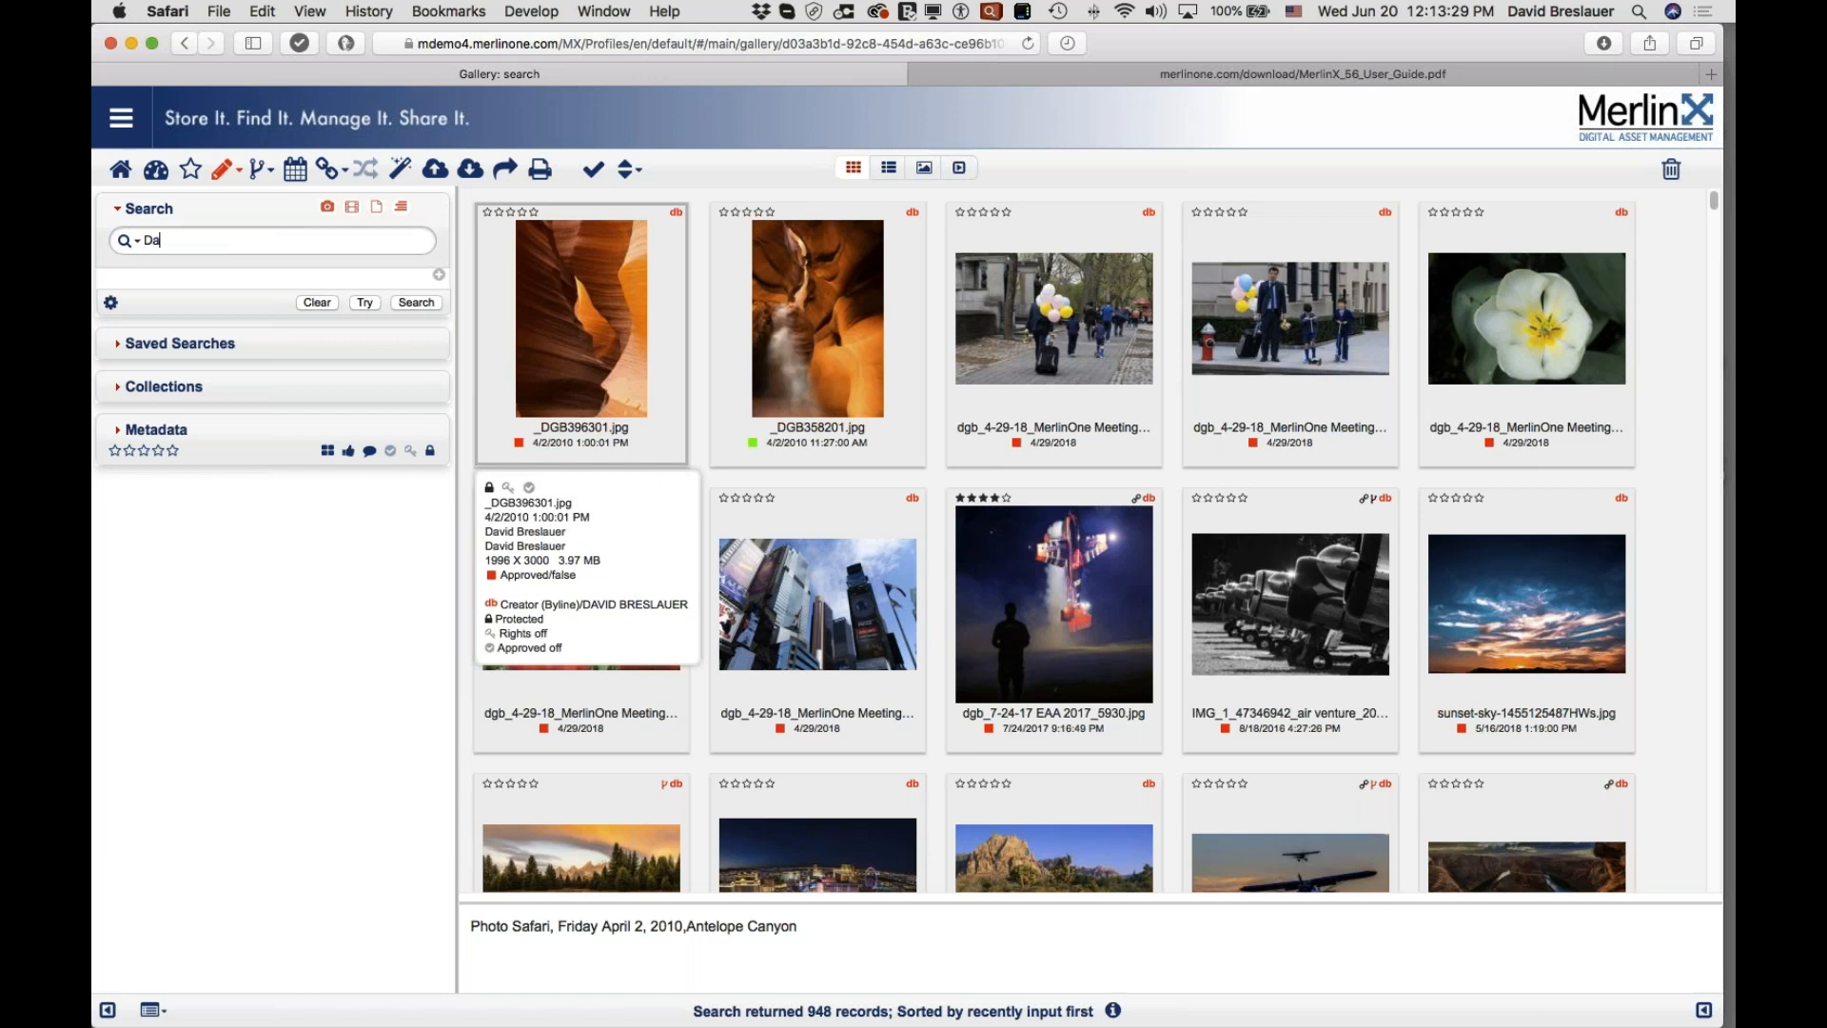
pyautogui.click(416, 301)
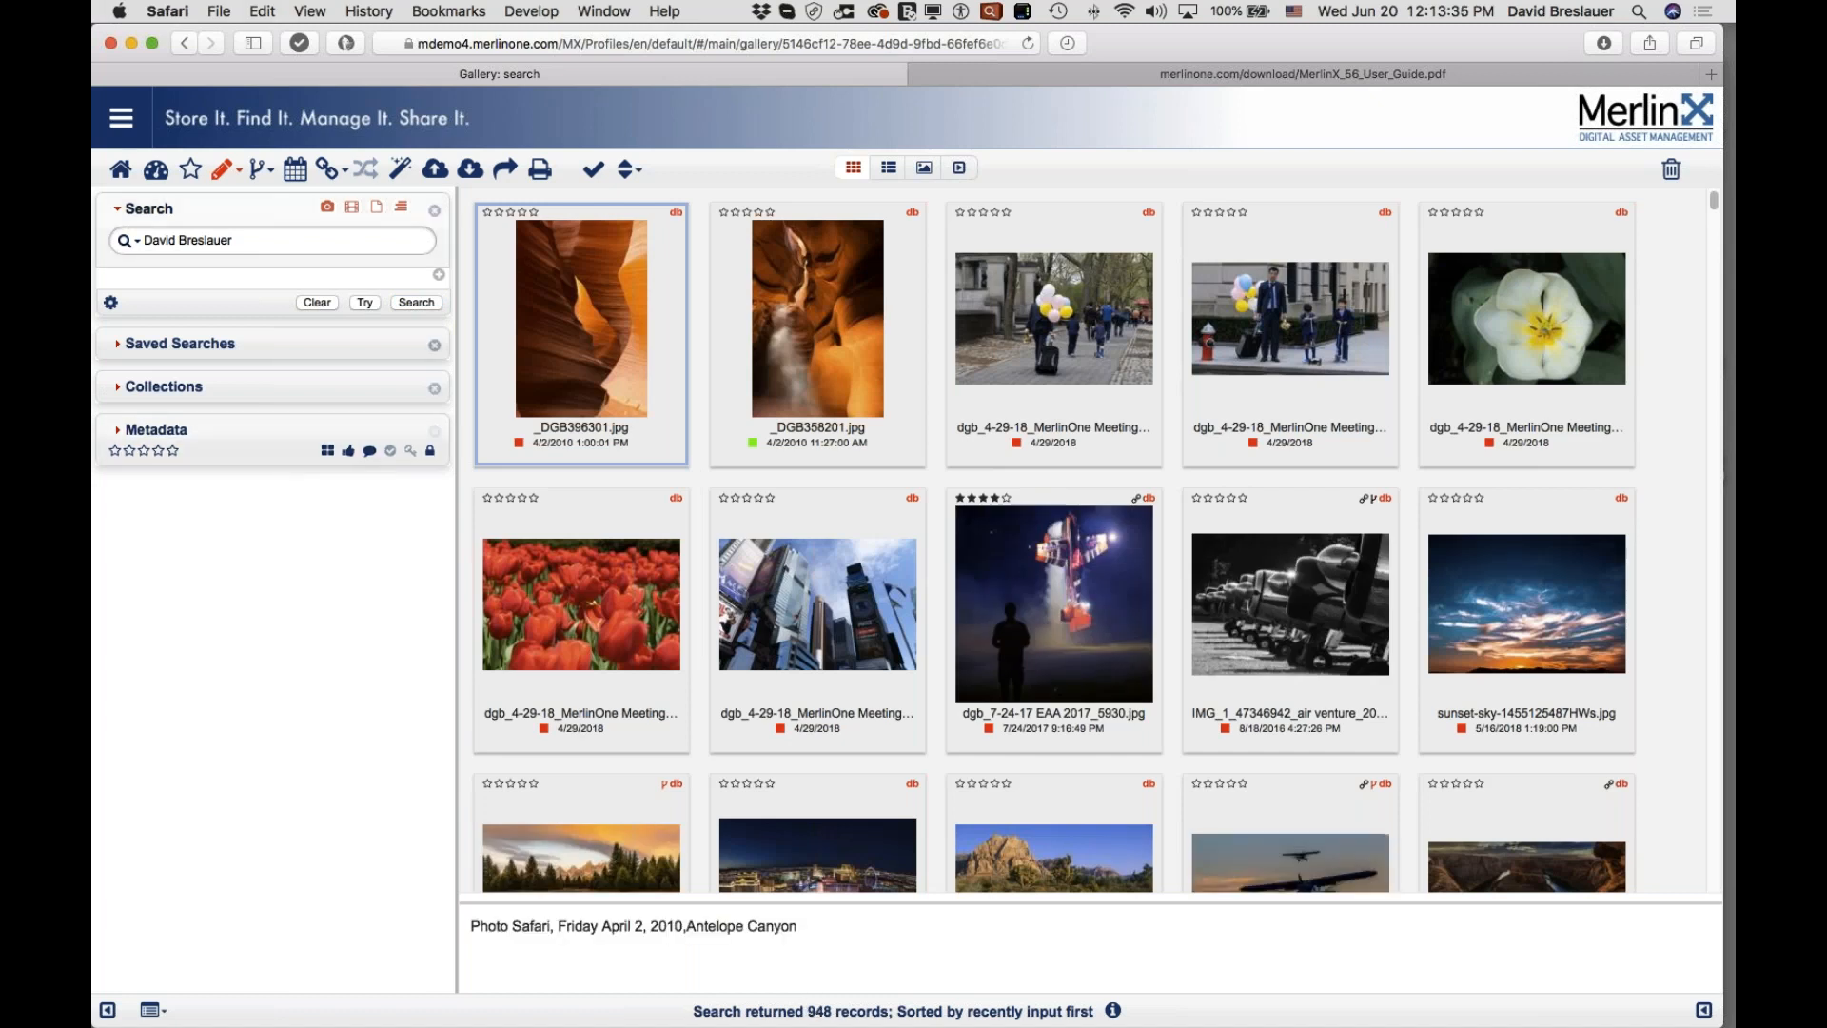
pyautogui.click(177, 240)
pyautogui.write('or')
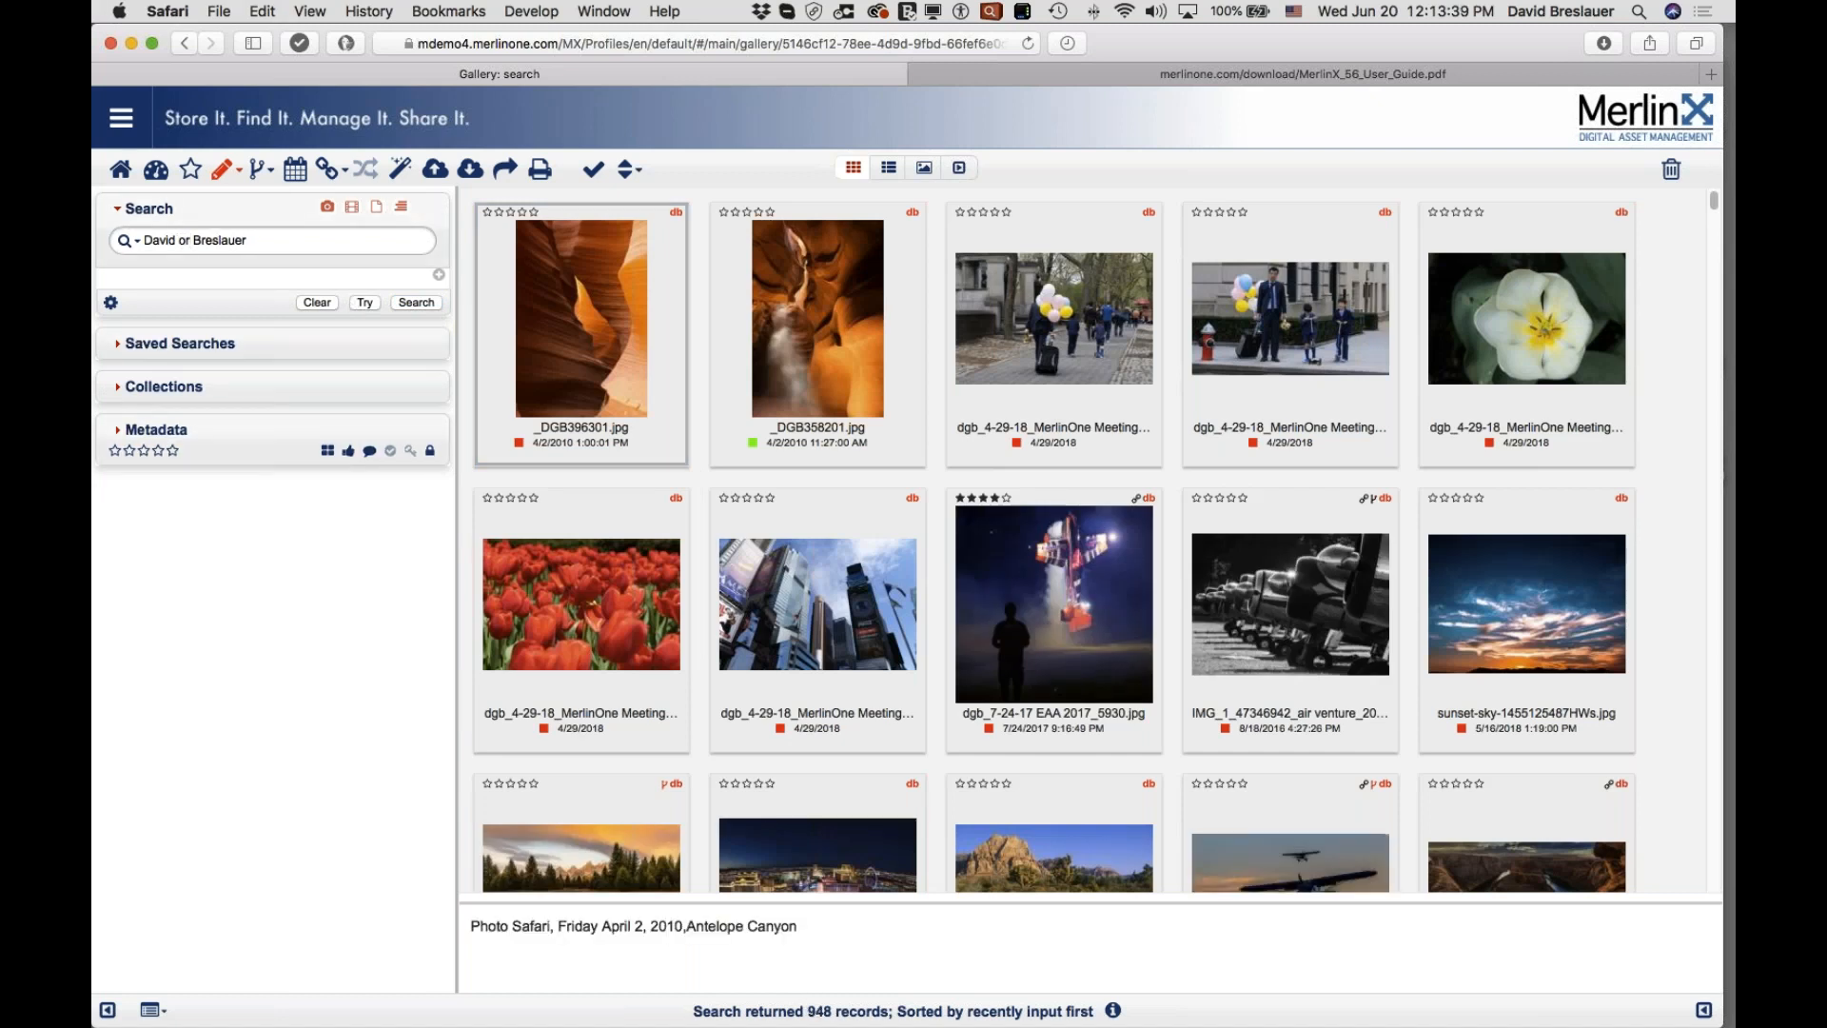
pyautogui.click(414, 303)
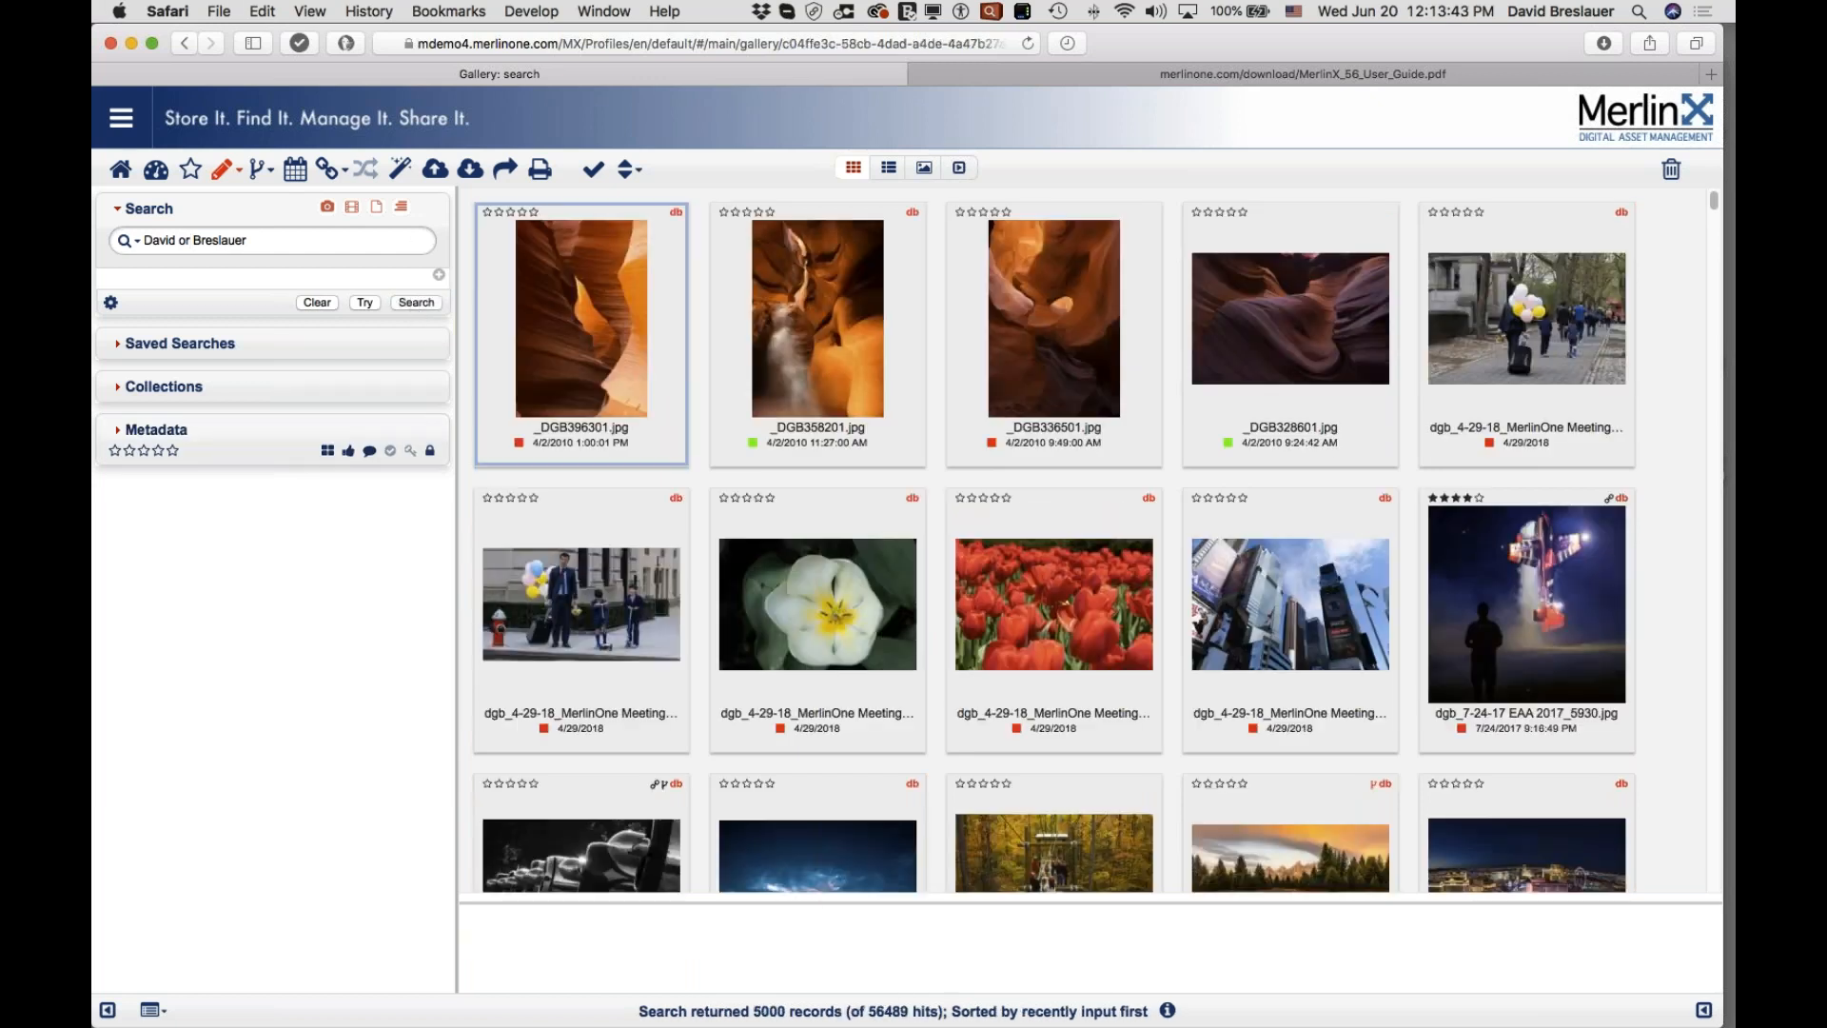
pyautogui.moveTo(865, 1011); pyautogui.dragTo(914, 1011)
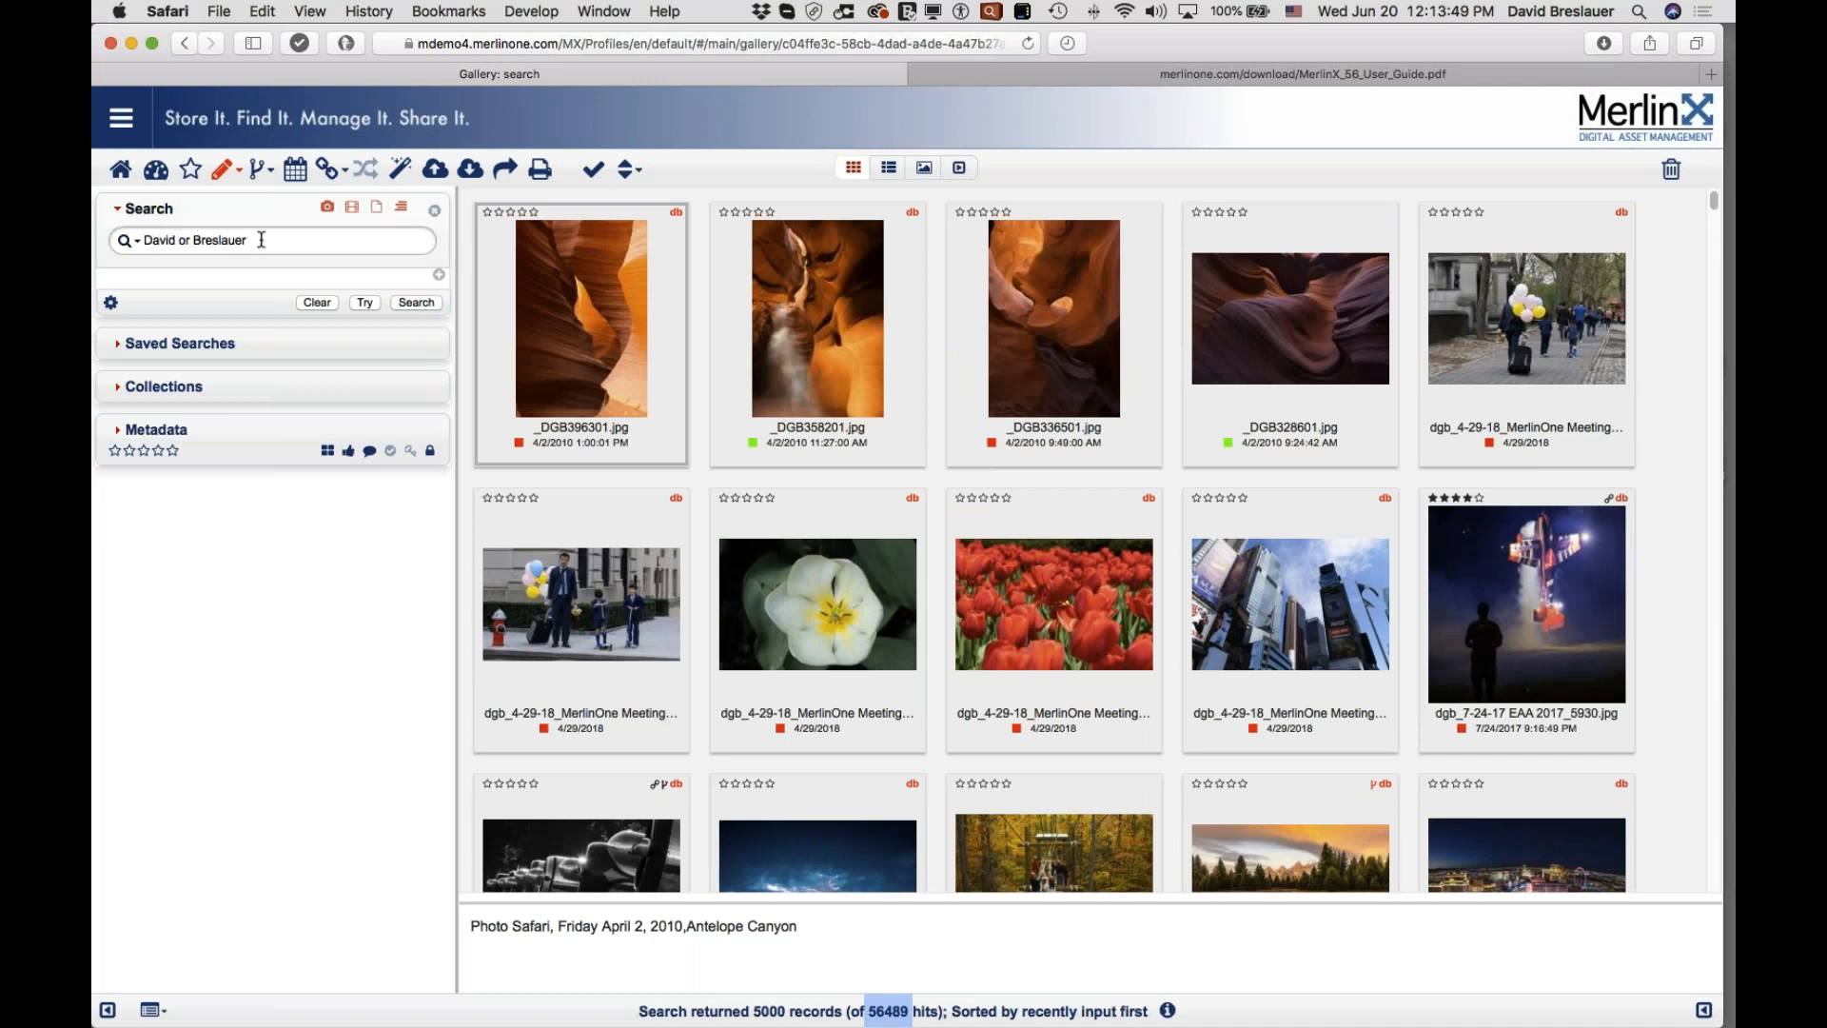
# Step: Replace 'or' with 'and' and rerun the search, returning 948 records
pyautogui.doubleClick(188, 240)
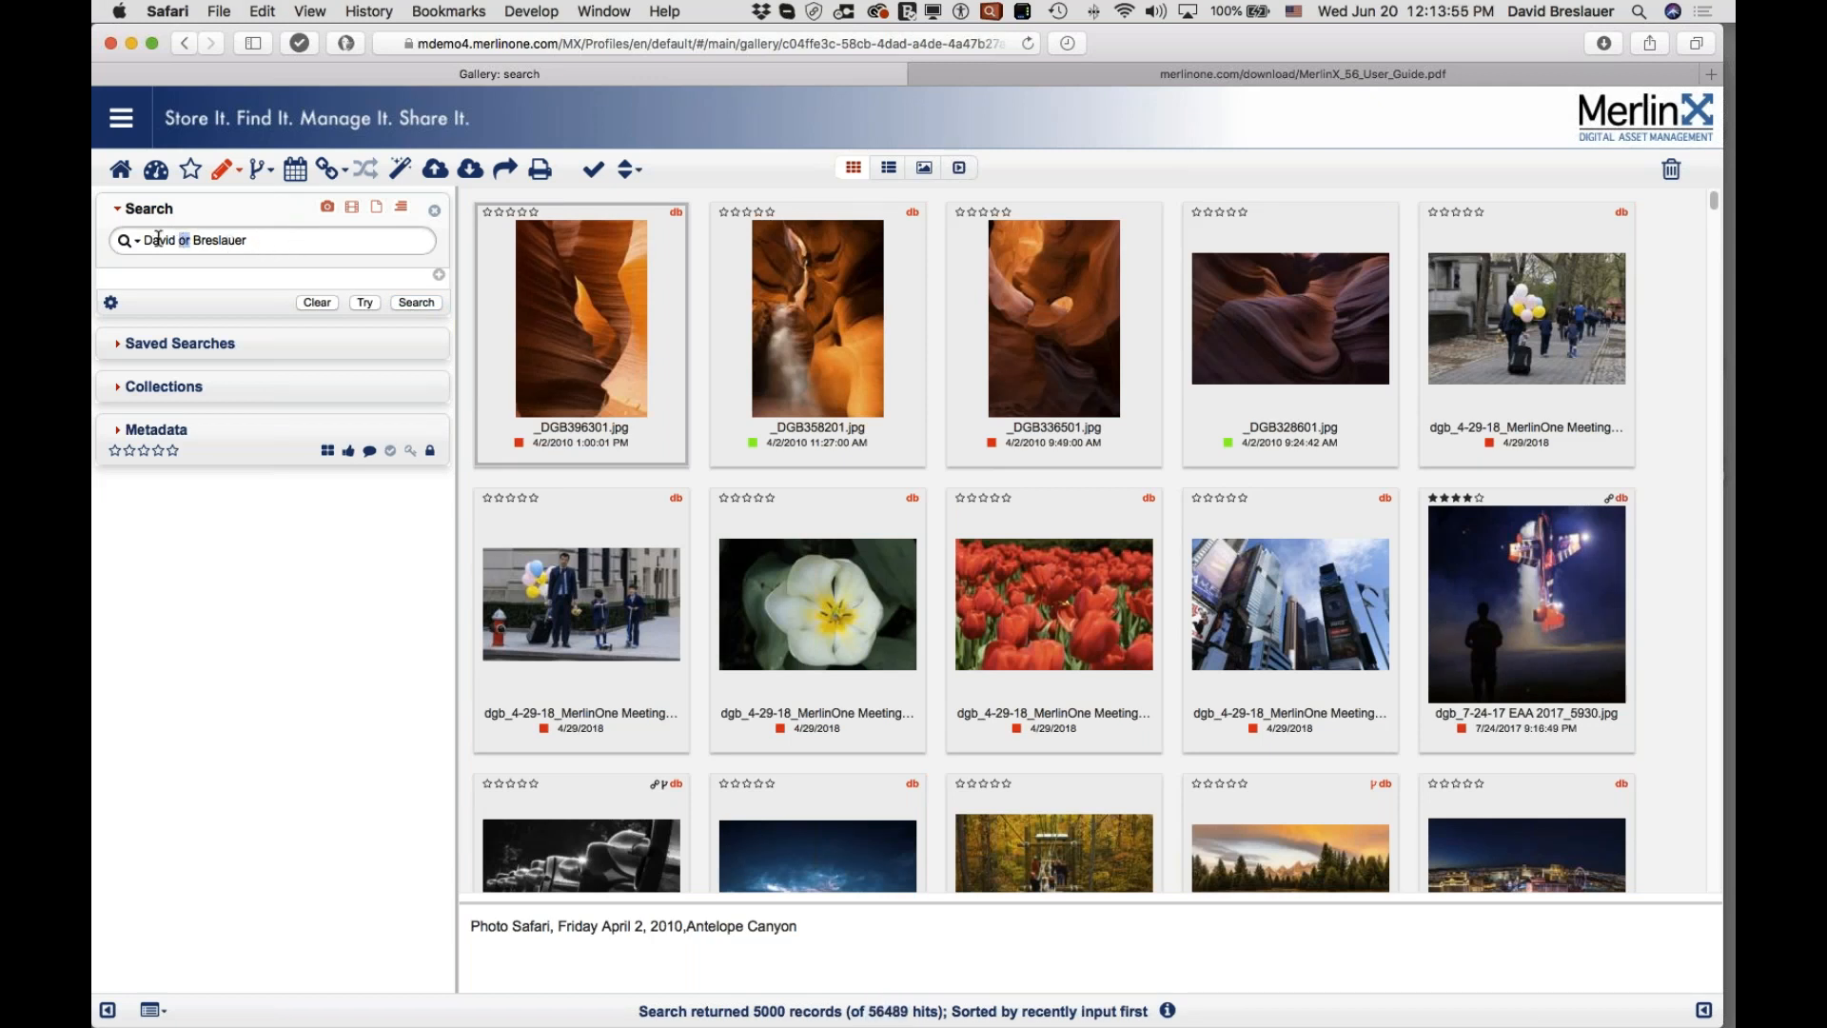
pyautogui.press('BackSpace')
pyautogui.write('and')
pyautogui.moveTo(202, 240); pyautogui.dragTo(181, 240)
pyautogui.click(407, 303)
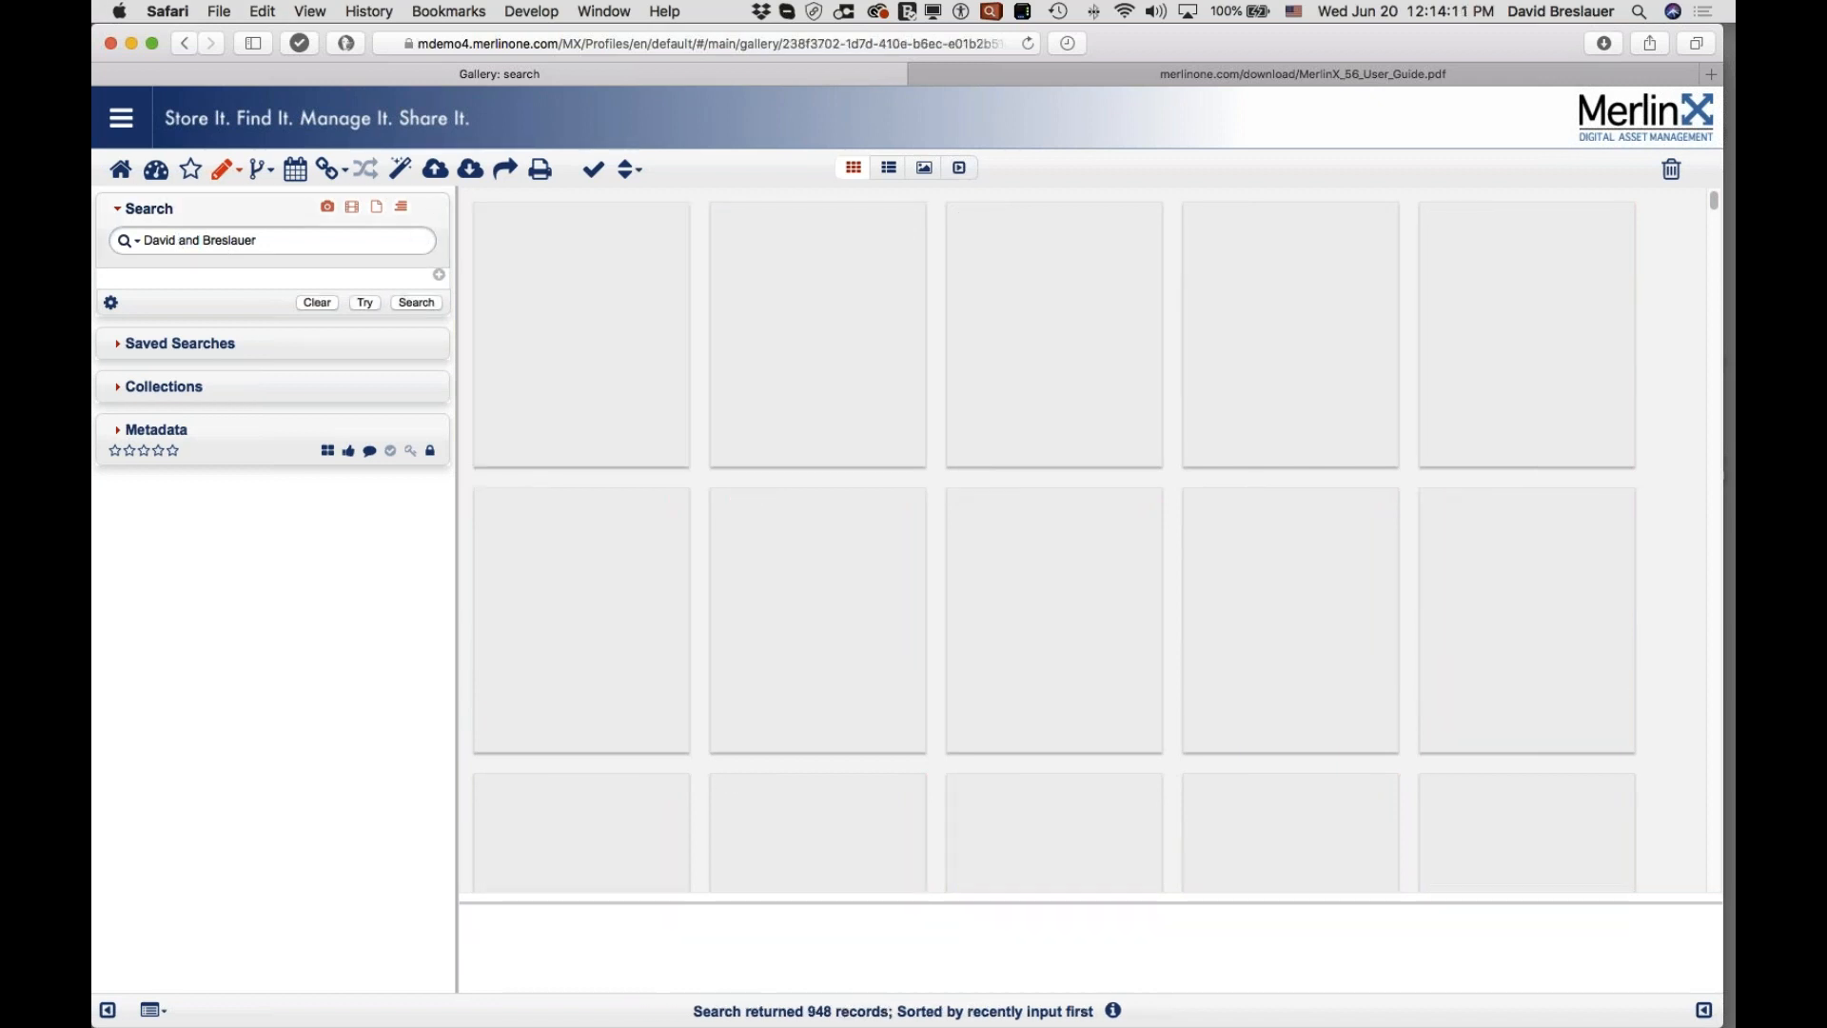
pyautogui.doubleClick(188, 241)
# Step: Remove 'and', wrap the creator's name in double quotes, search, and preview 939 hits with Try
pyautogui.press('BackSpace')
pyautogui.click(143, 240)
pyautogui.write('"')
pyautogui.click(246, 240)
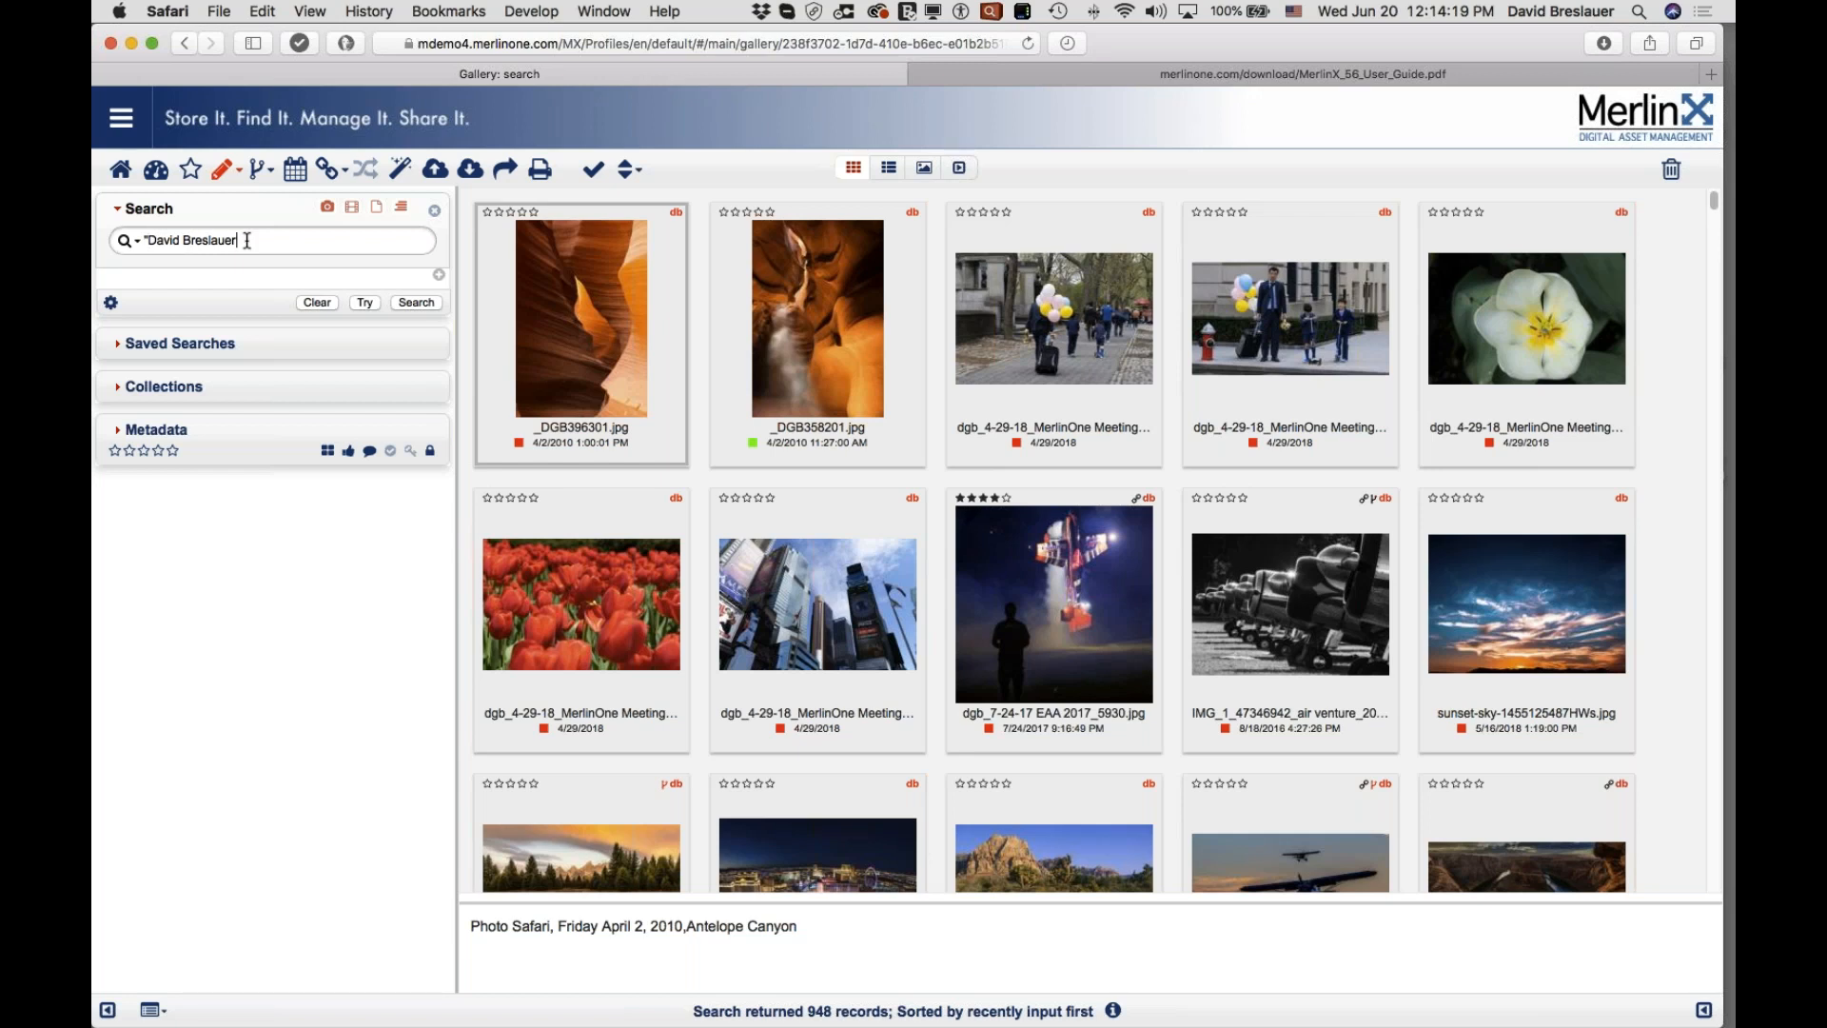
pyautogui.write('"')
pyautogui.press('Return')
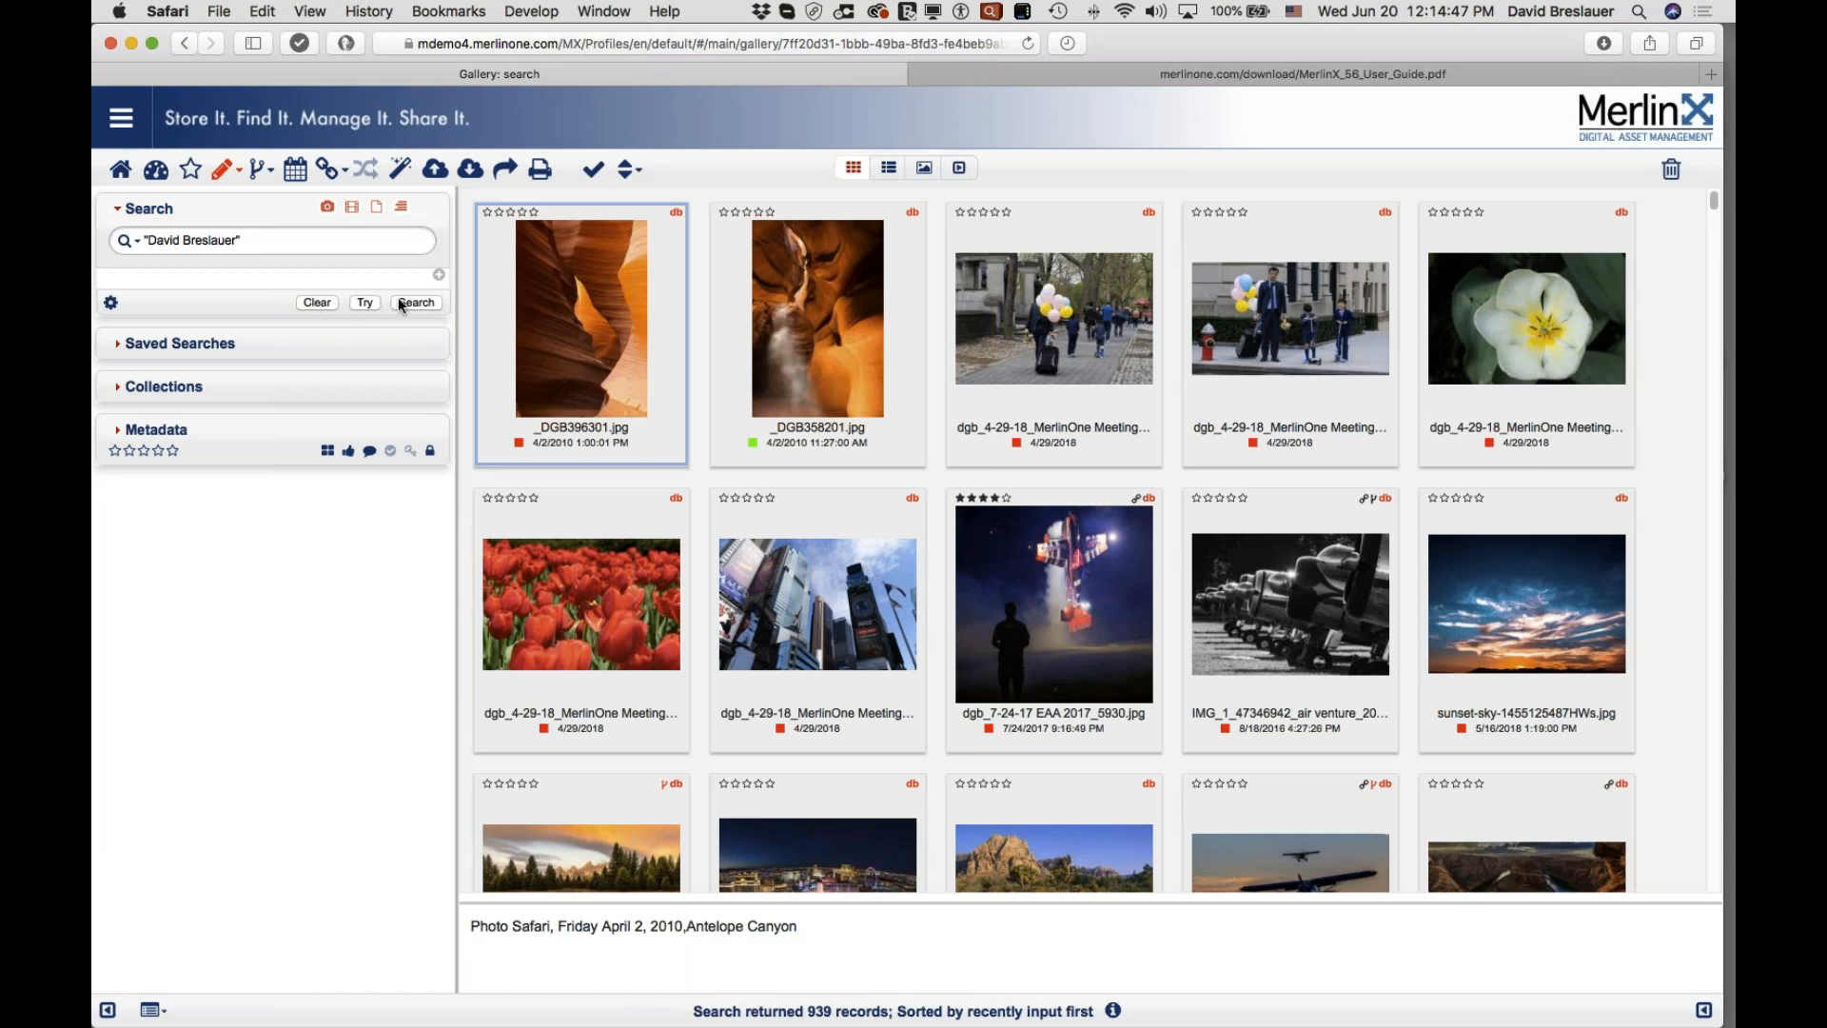
pyautogui.click(365, 303)
pyautogui.doubleClick(176, 276)
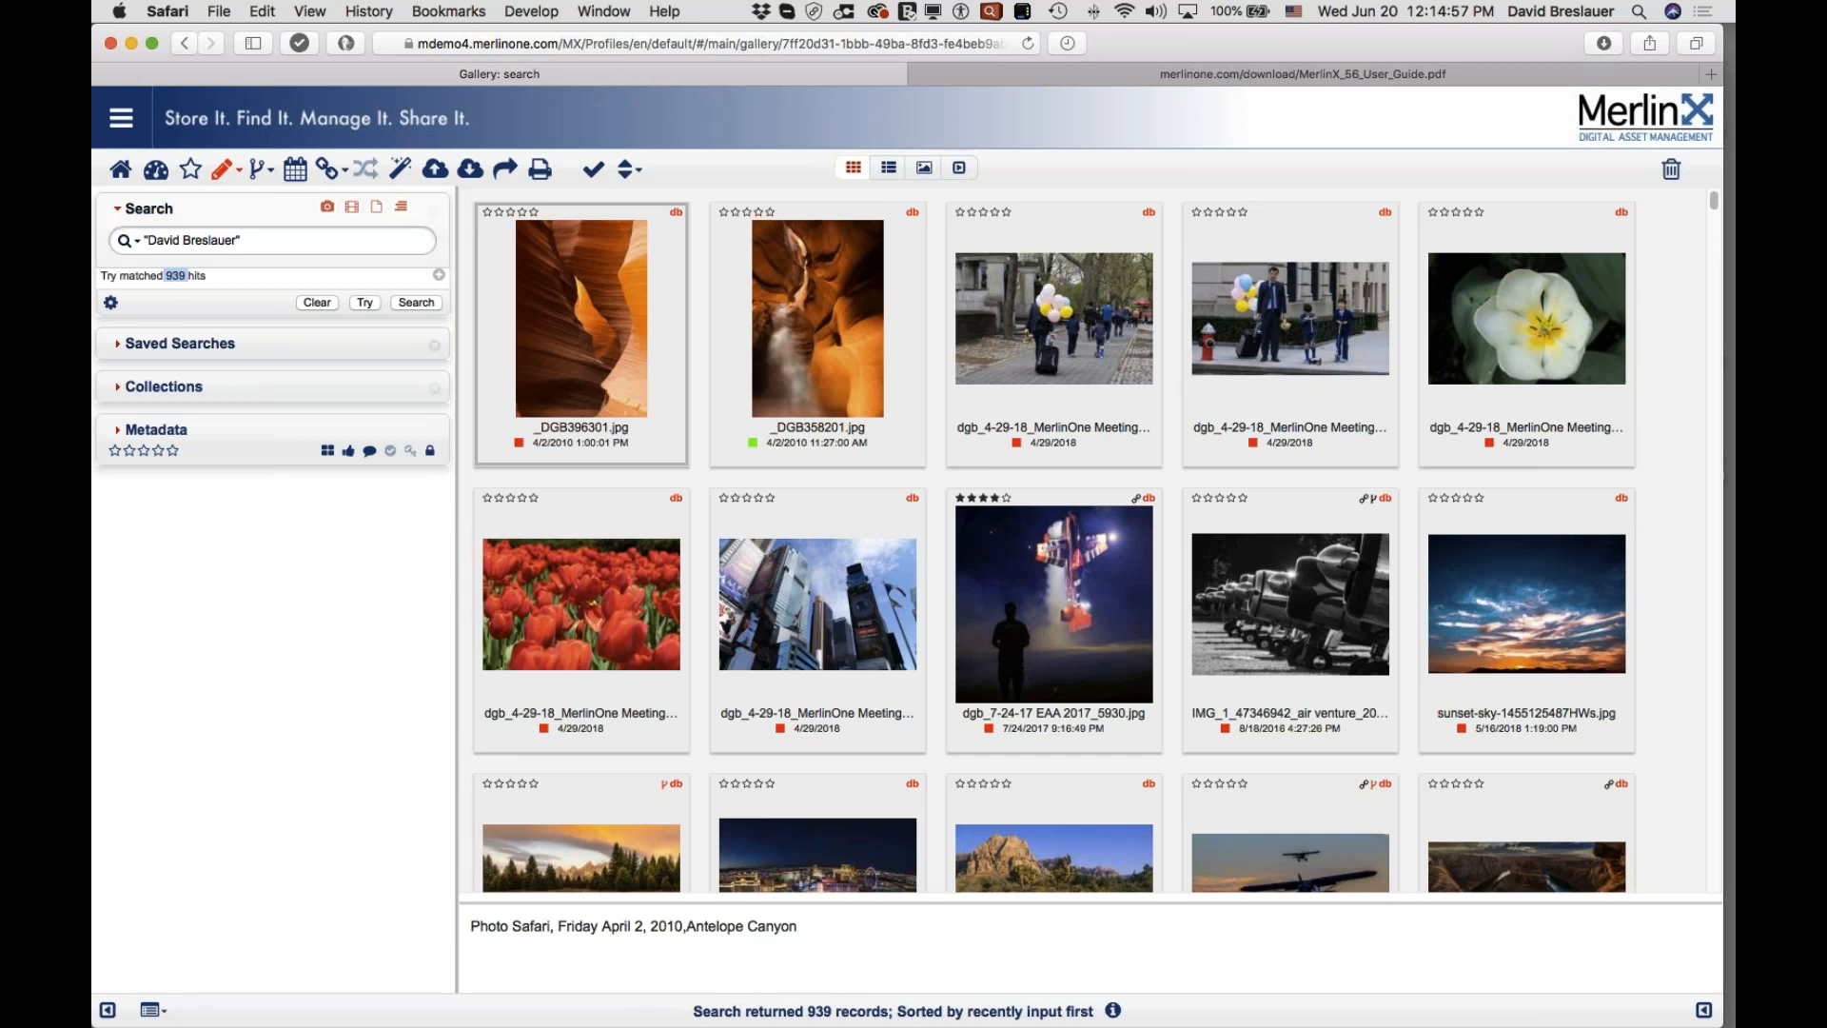
# Step: Append 'not landscape' to the quoted name and preview the 807-hit count with Try
pyautogui.write('notr lan')
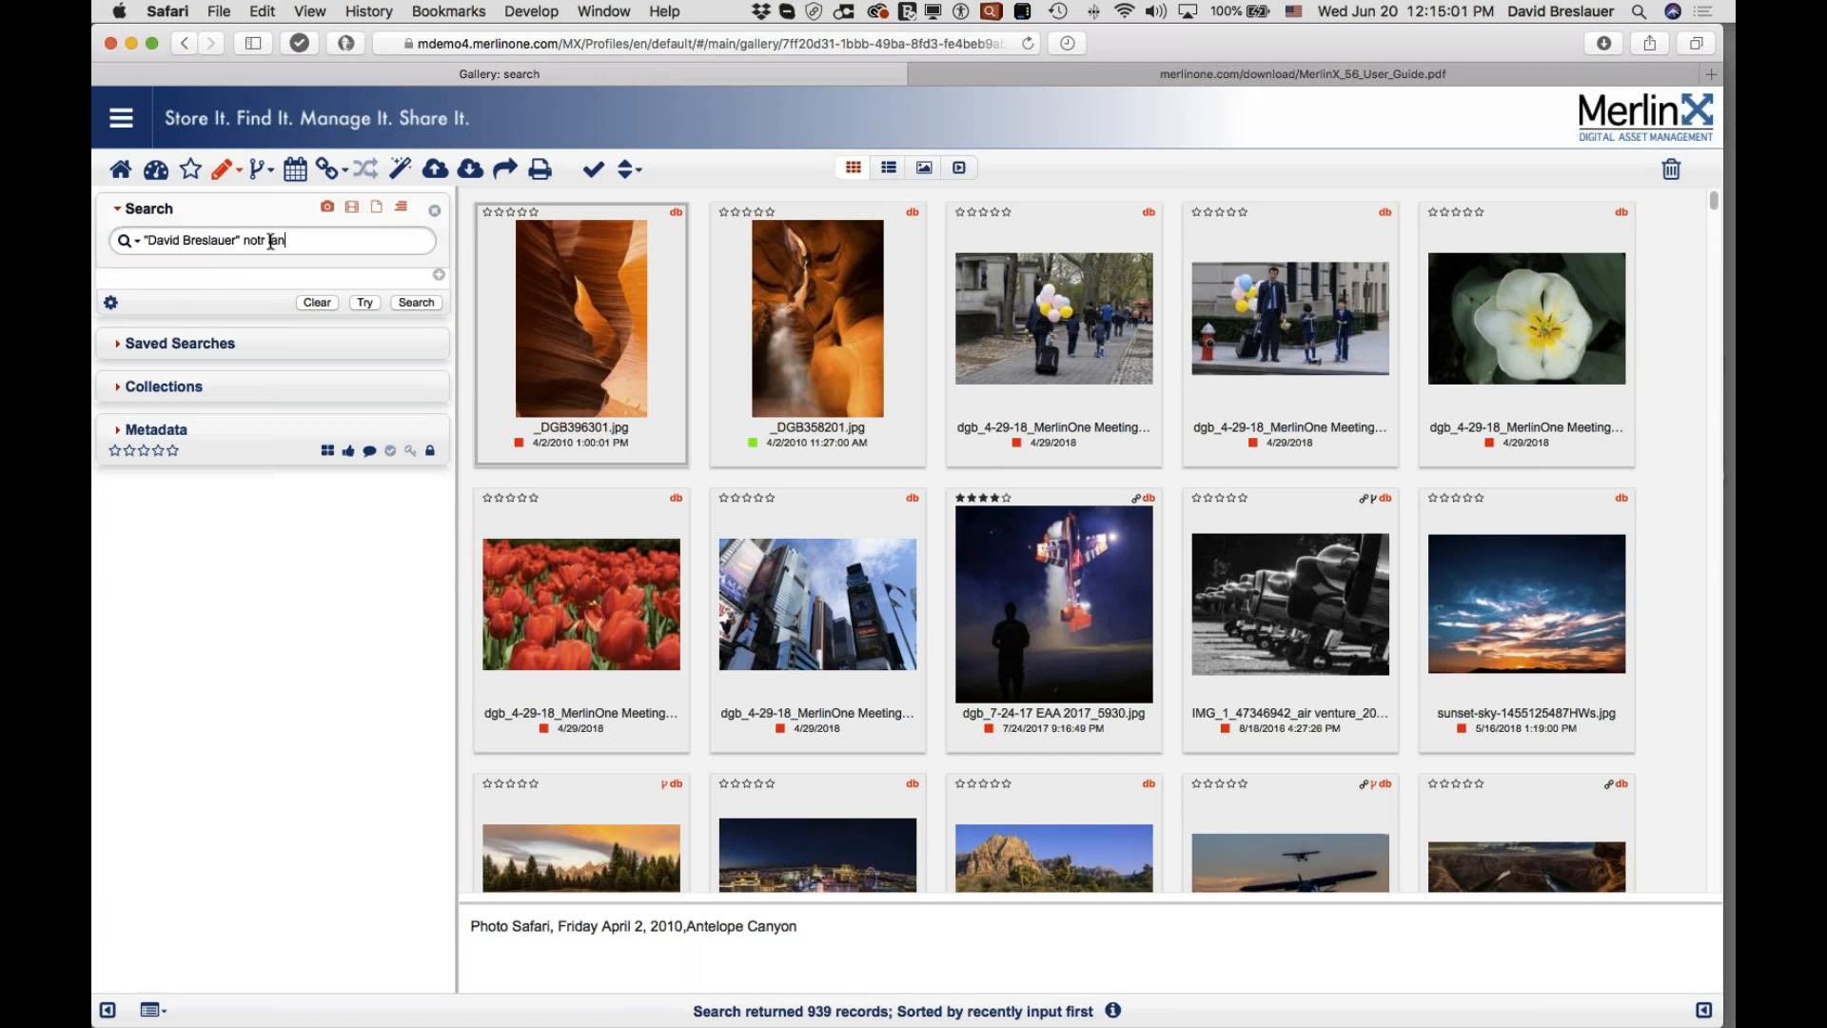
pyautogui.write('dscape')
pyautogui.click(263, 240)
pyautogui.press('BackSpace')
pyautogui.doubleClick(250, 239)
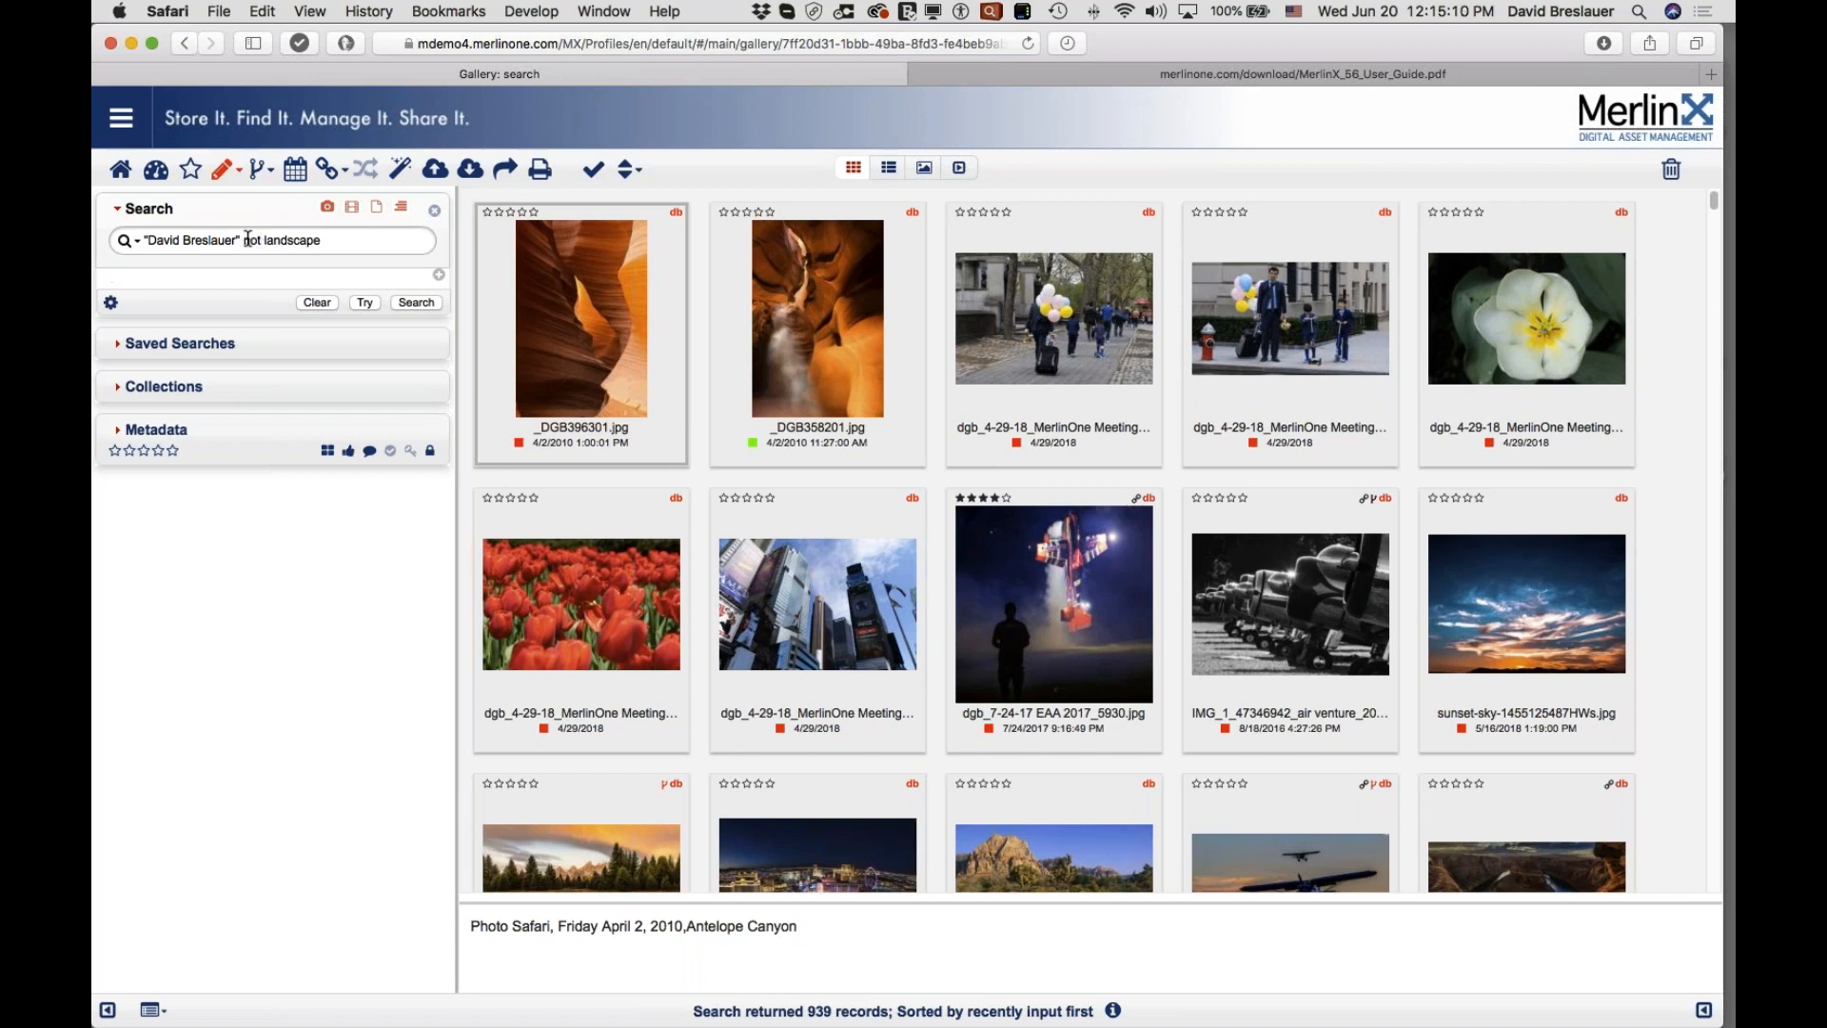
pyautogui.click(362, 302)
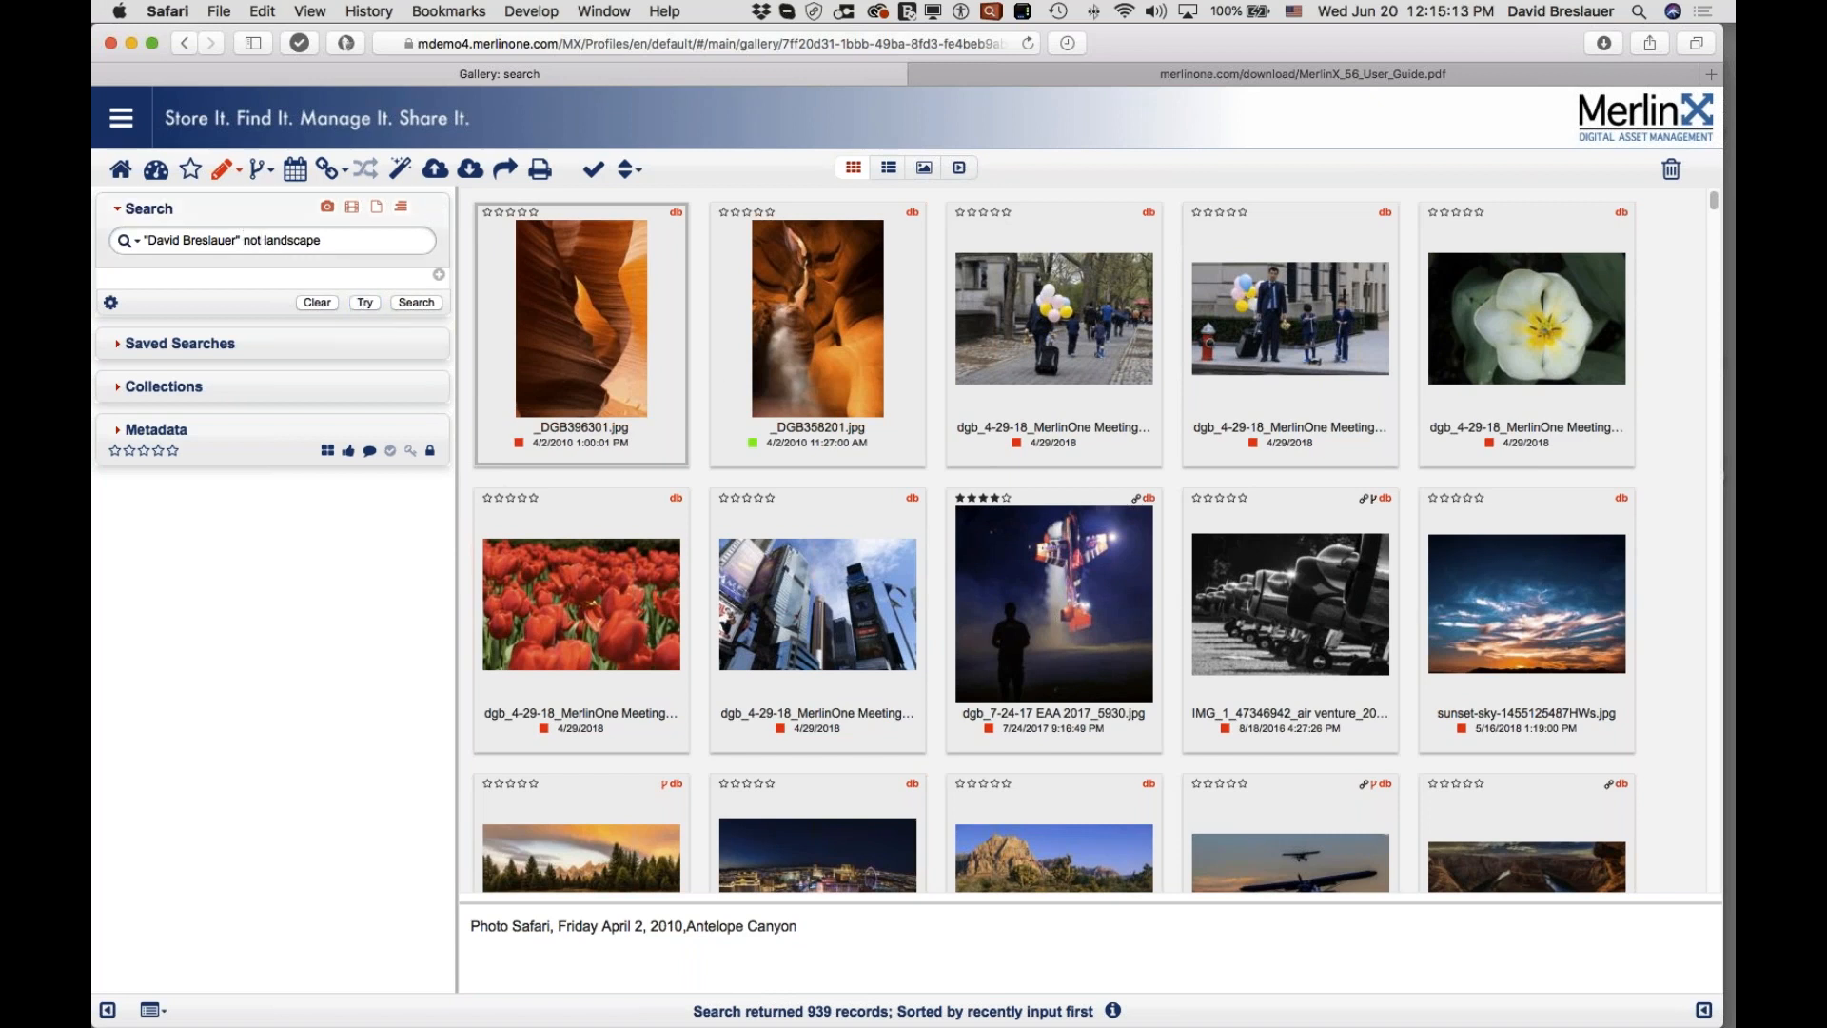
pyautogui.moveTo(165, 277); pyautogui.dragTo(185, 277)
# Step: Run the exclusion search and browse the 807 resulting records
pyautogui.click(417, 302)
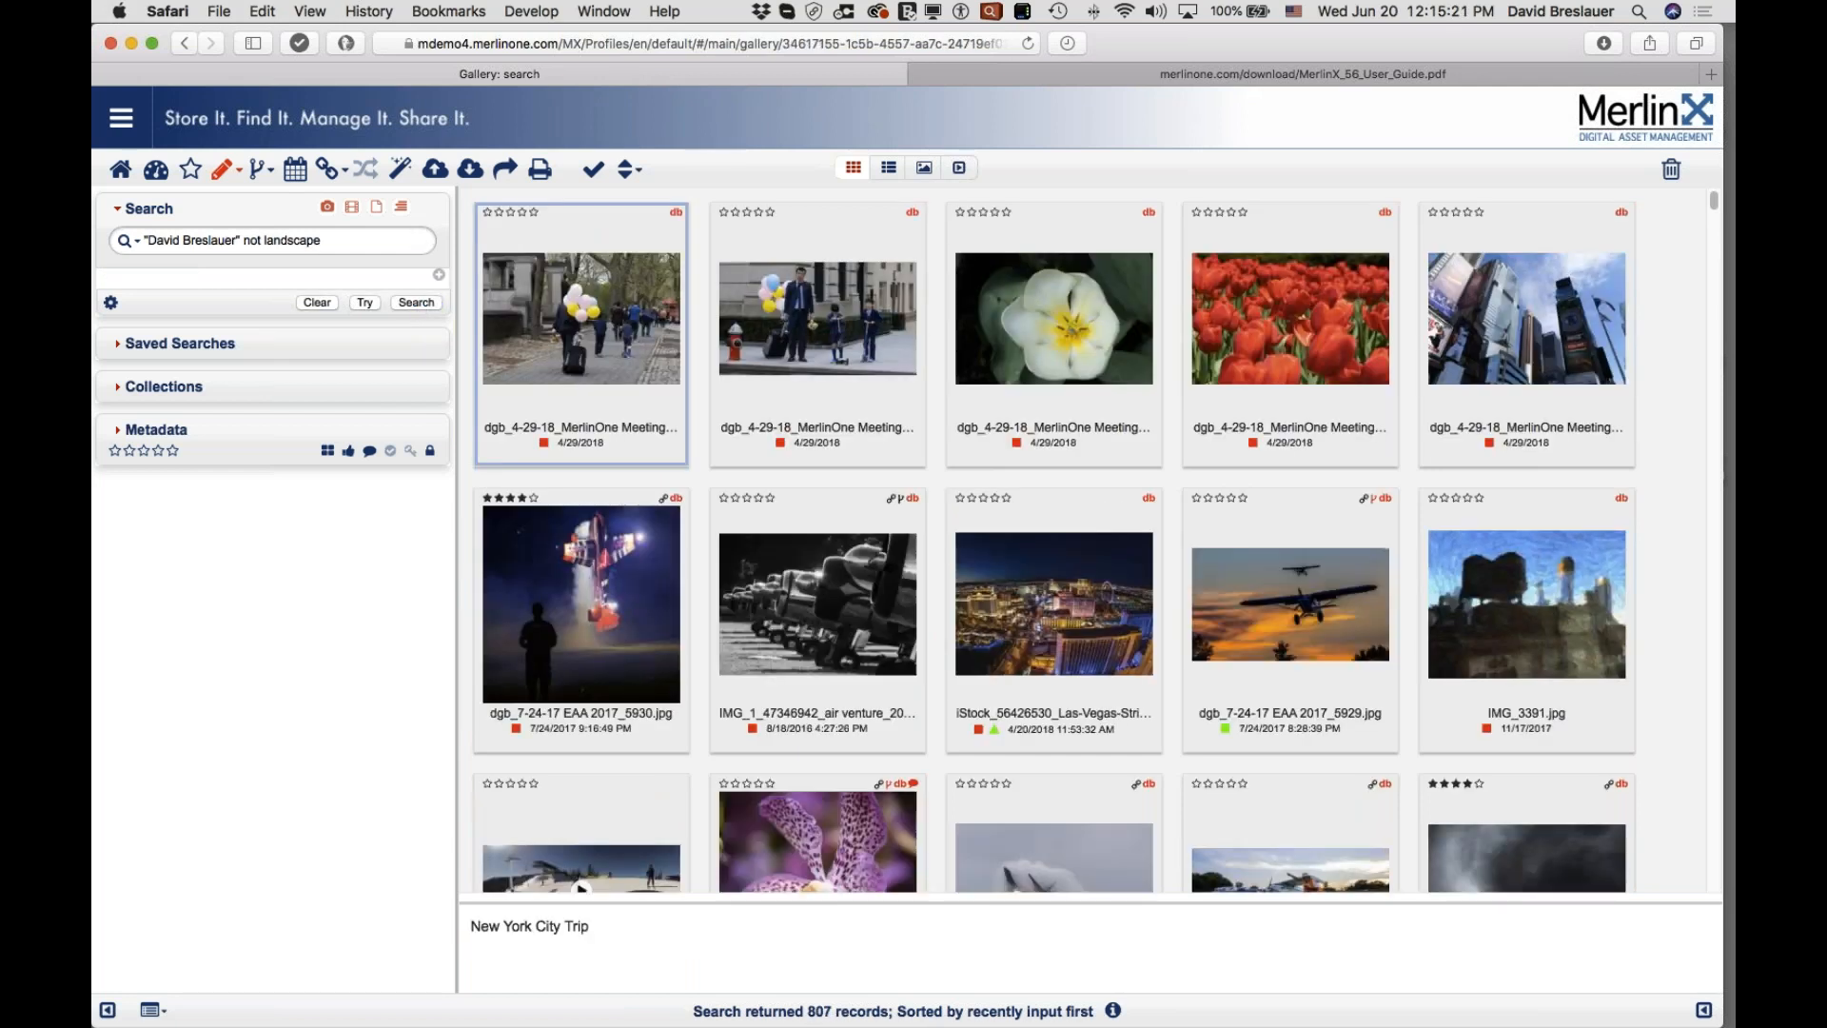
pyautogui.moveTo(807, 1009); pyautogui.dragTo(833, 1009)
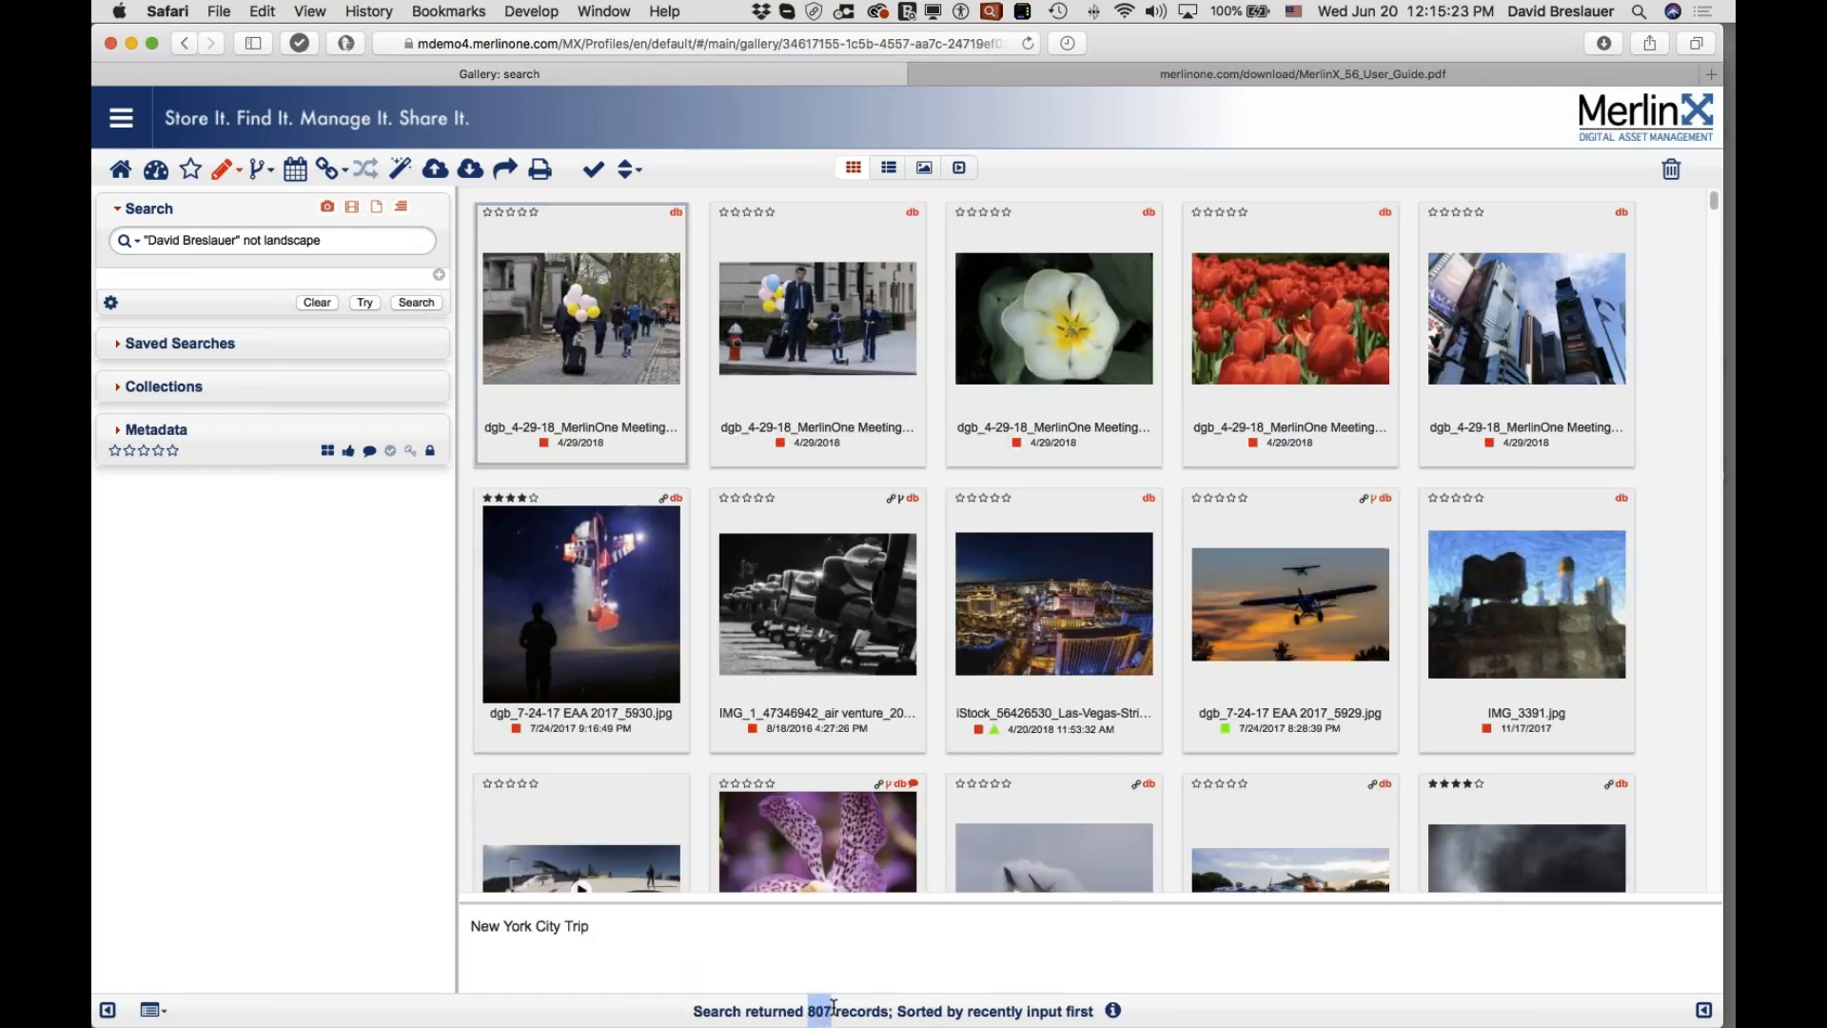
pyautogui.moveTo(836, 598)
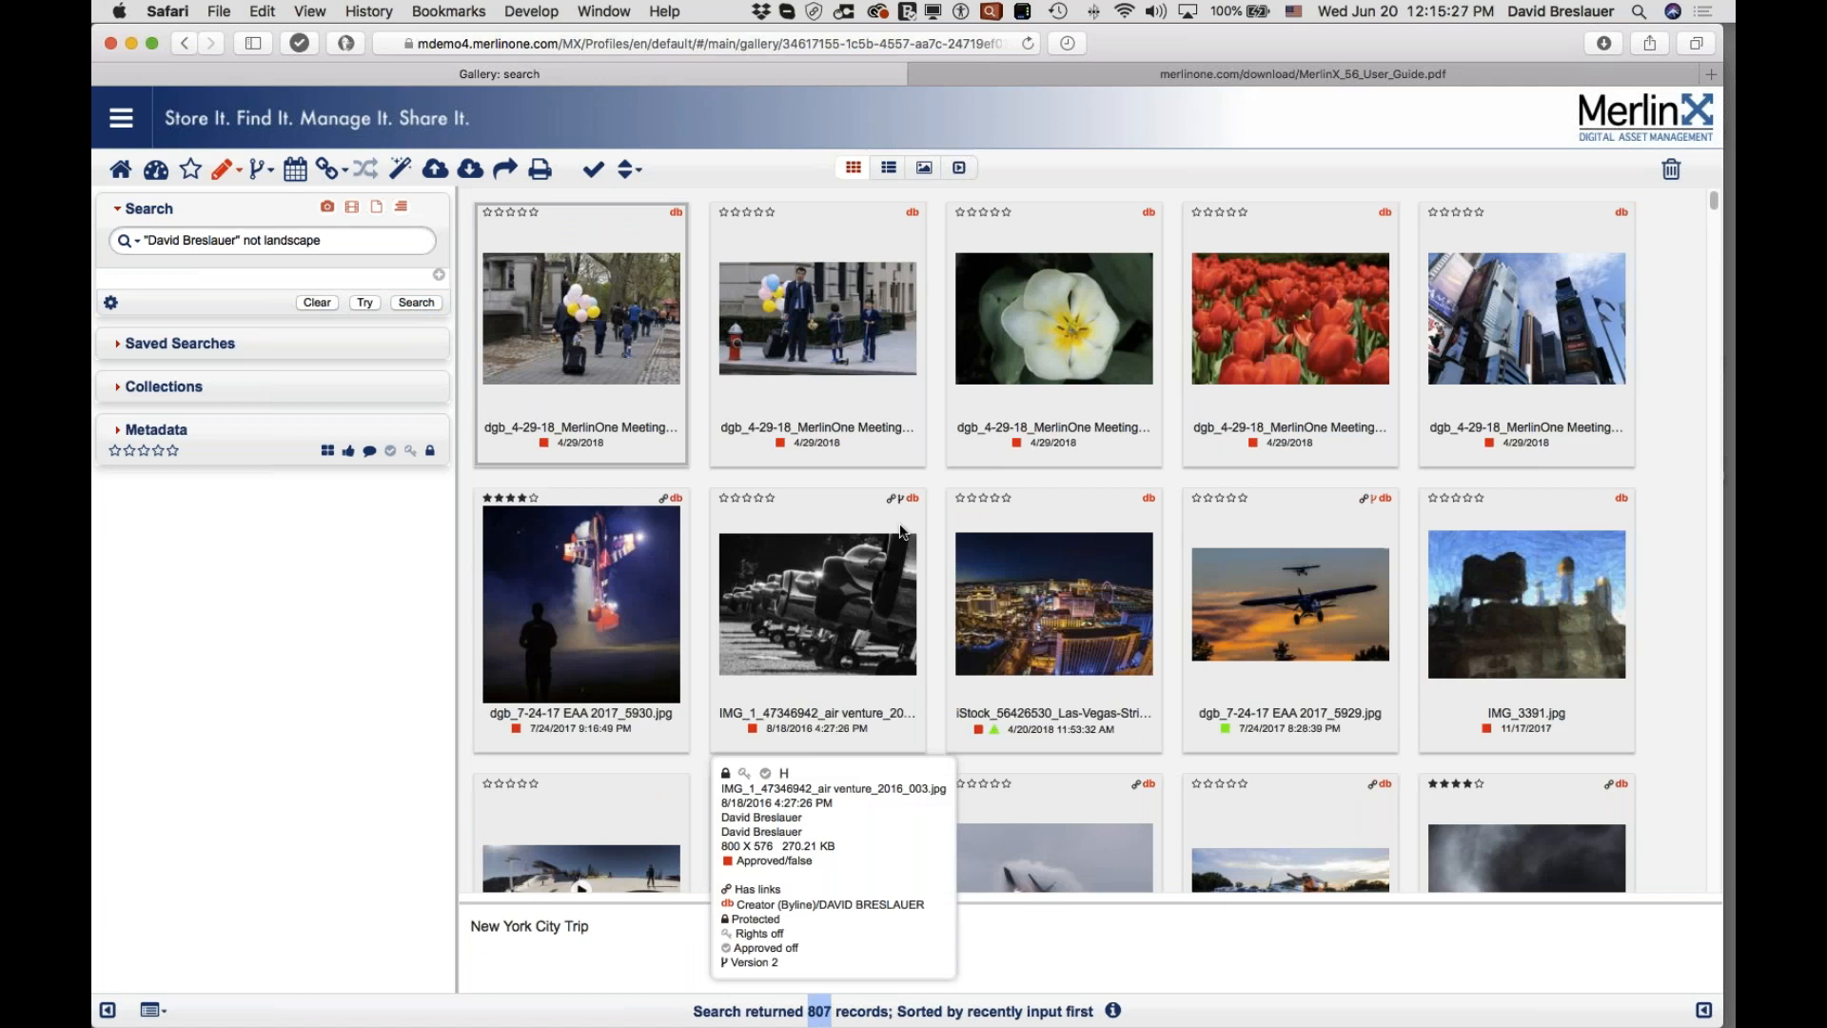
pyautogui.moveTo(982, 526)
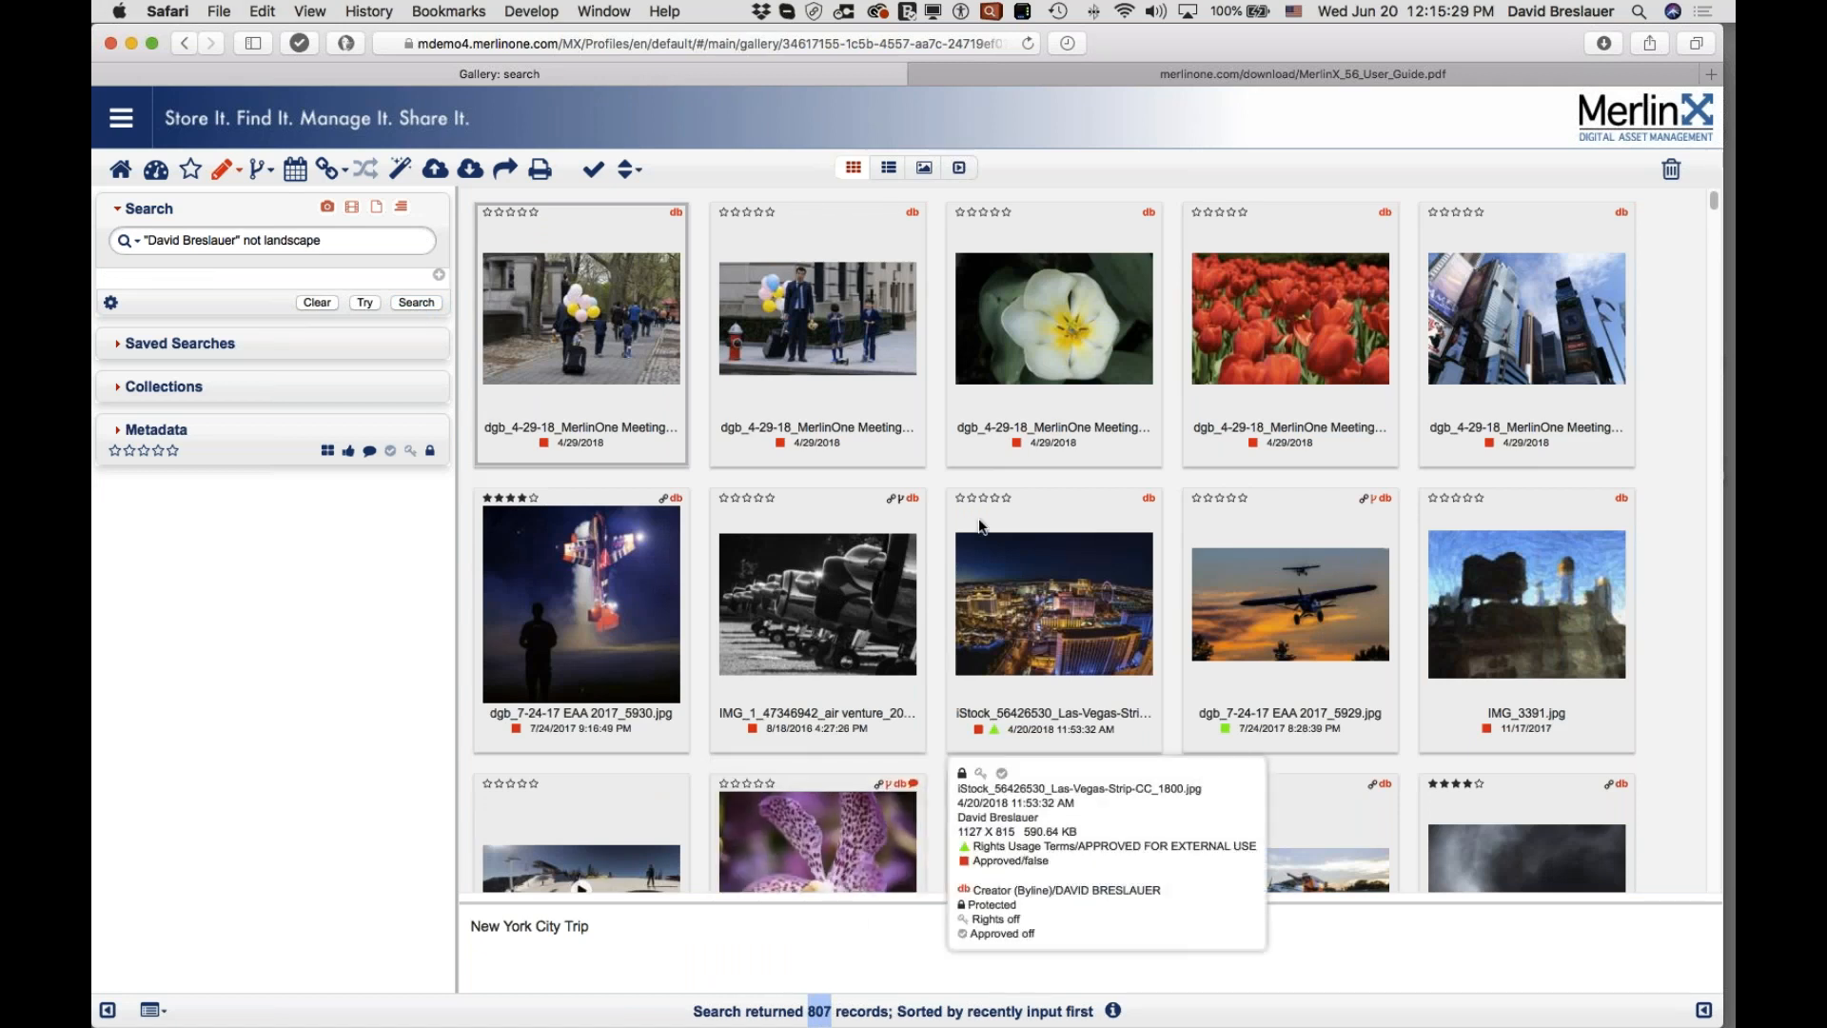
pyautogui.scroll(-2, 981, 524)
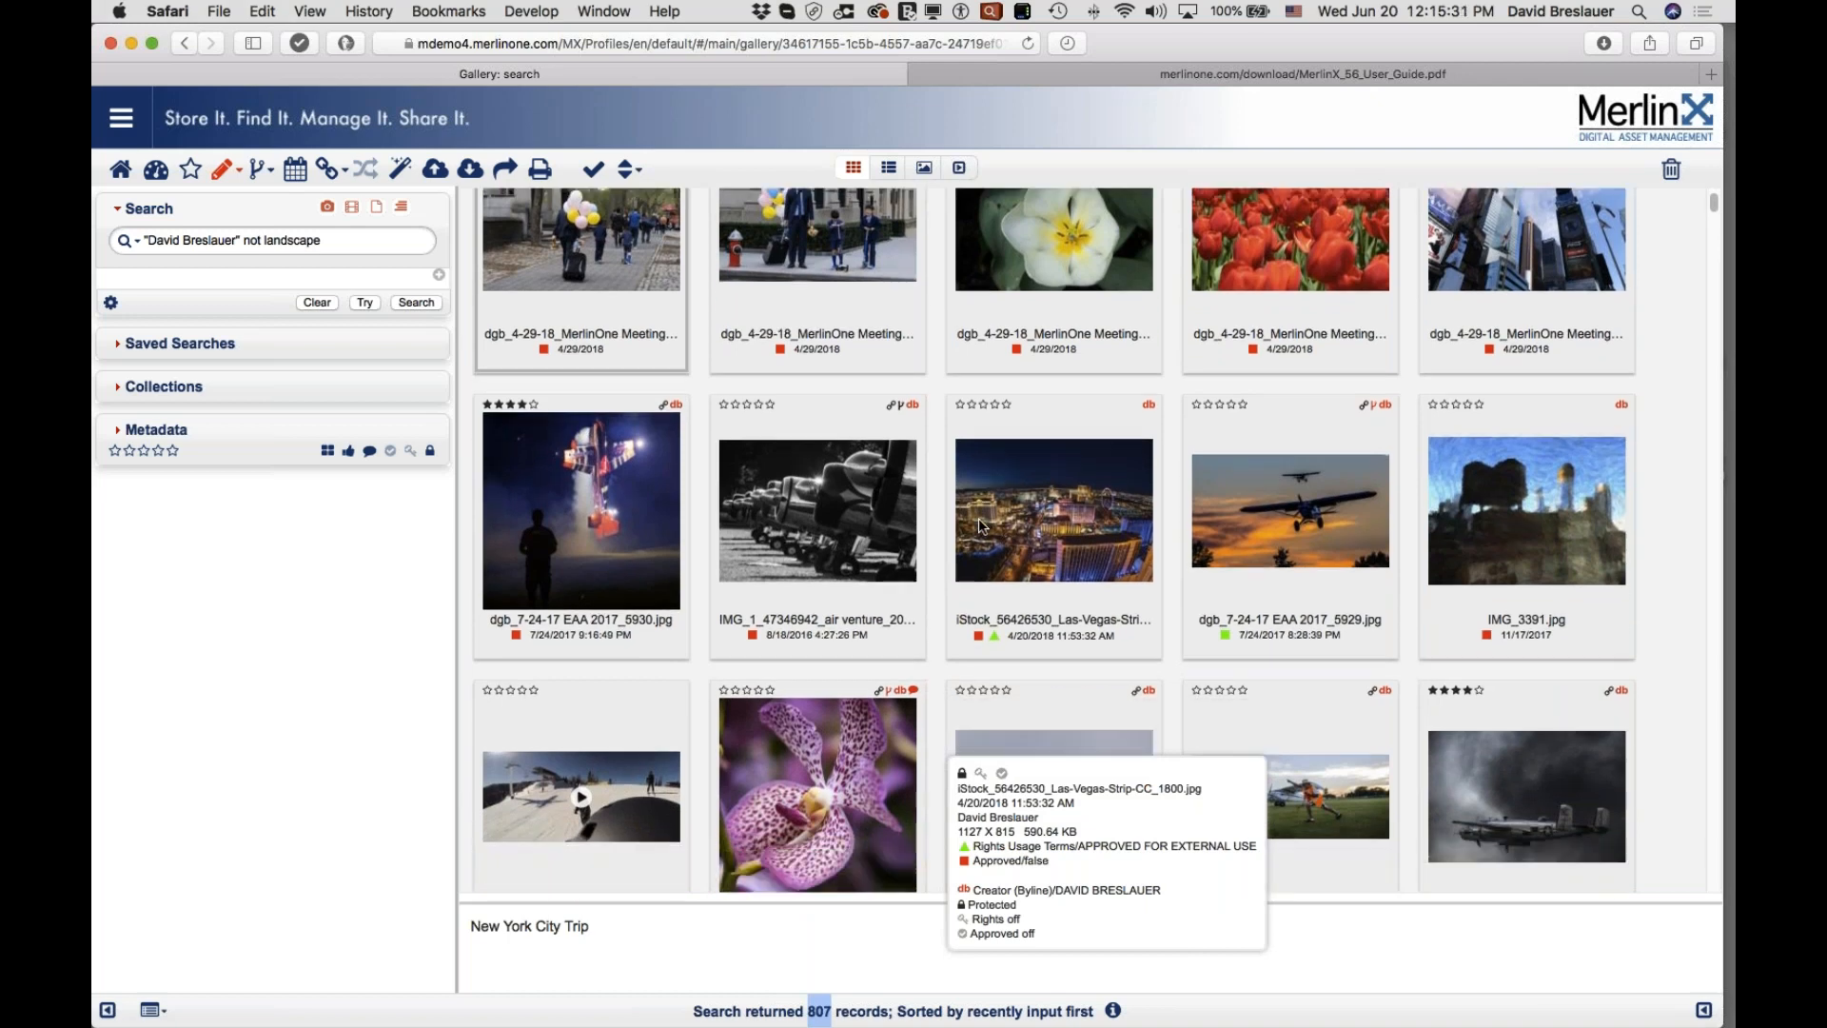
pyautogui.scroll(-8, 979, 517)
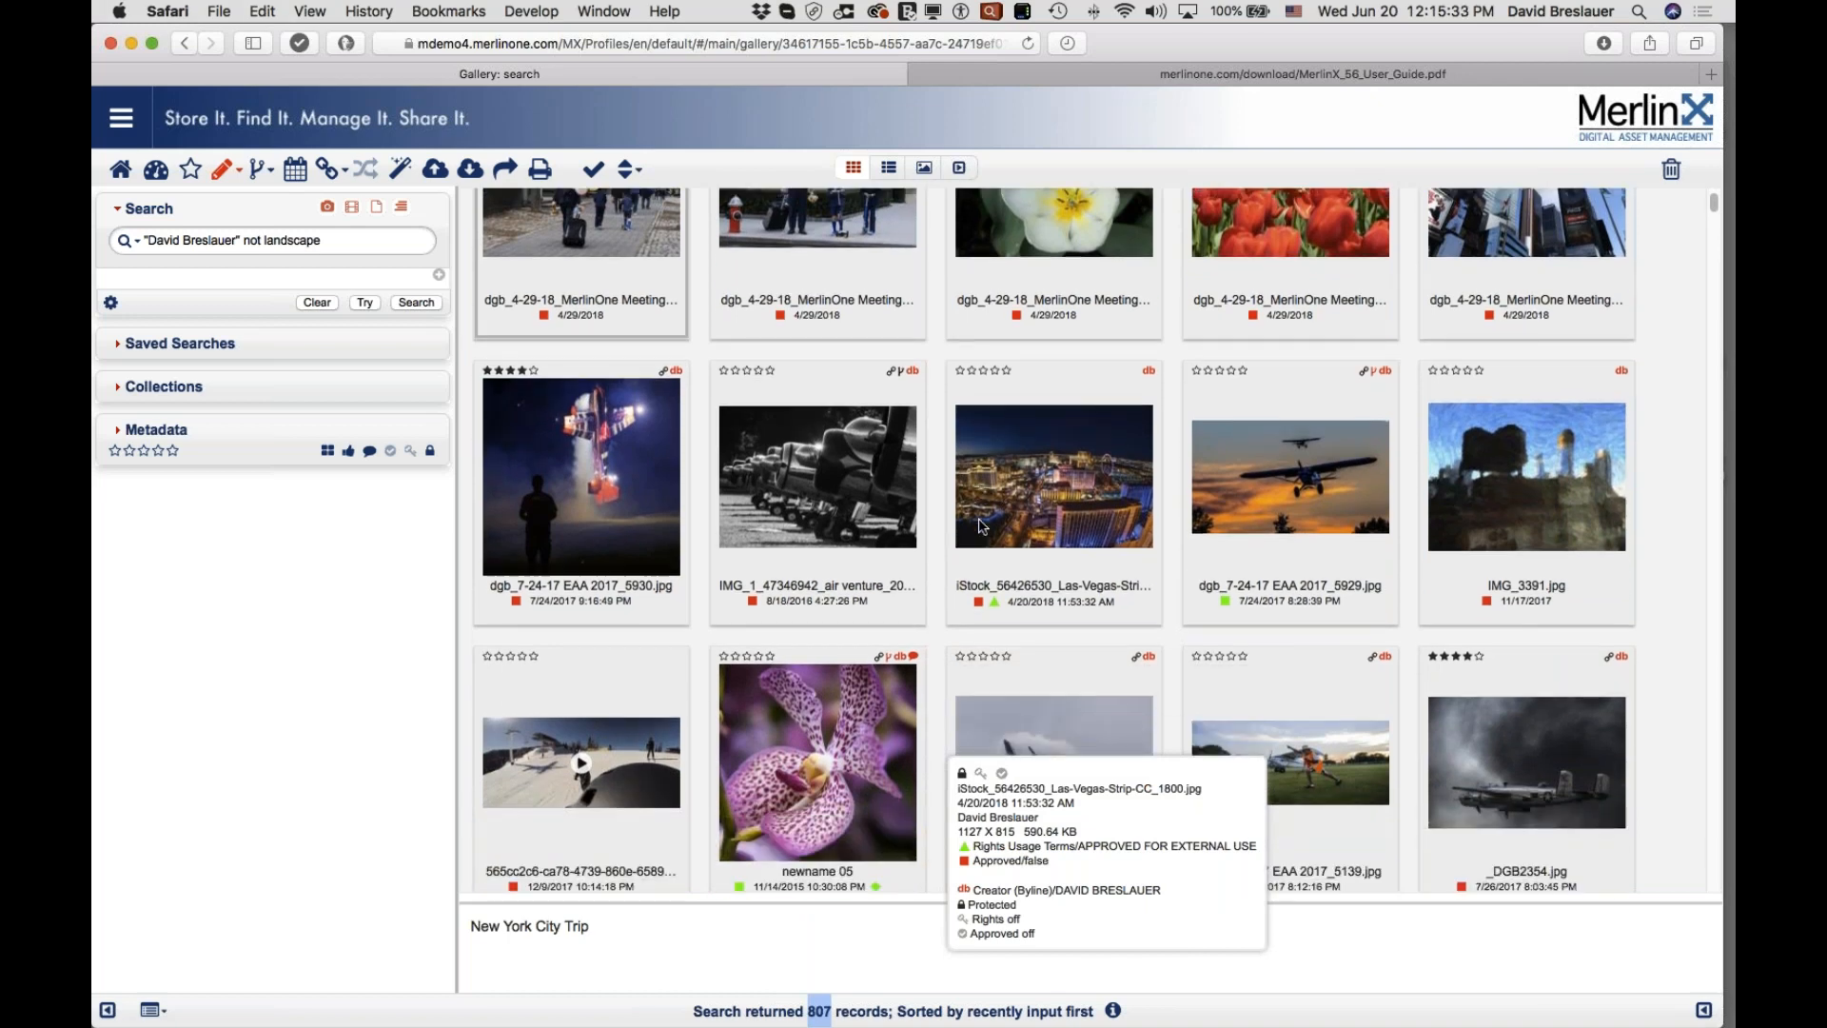
pyautogui.click(364, 301)
pyautogui.click(431, 302)
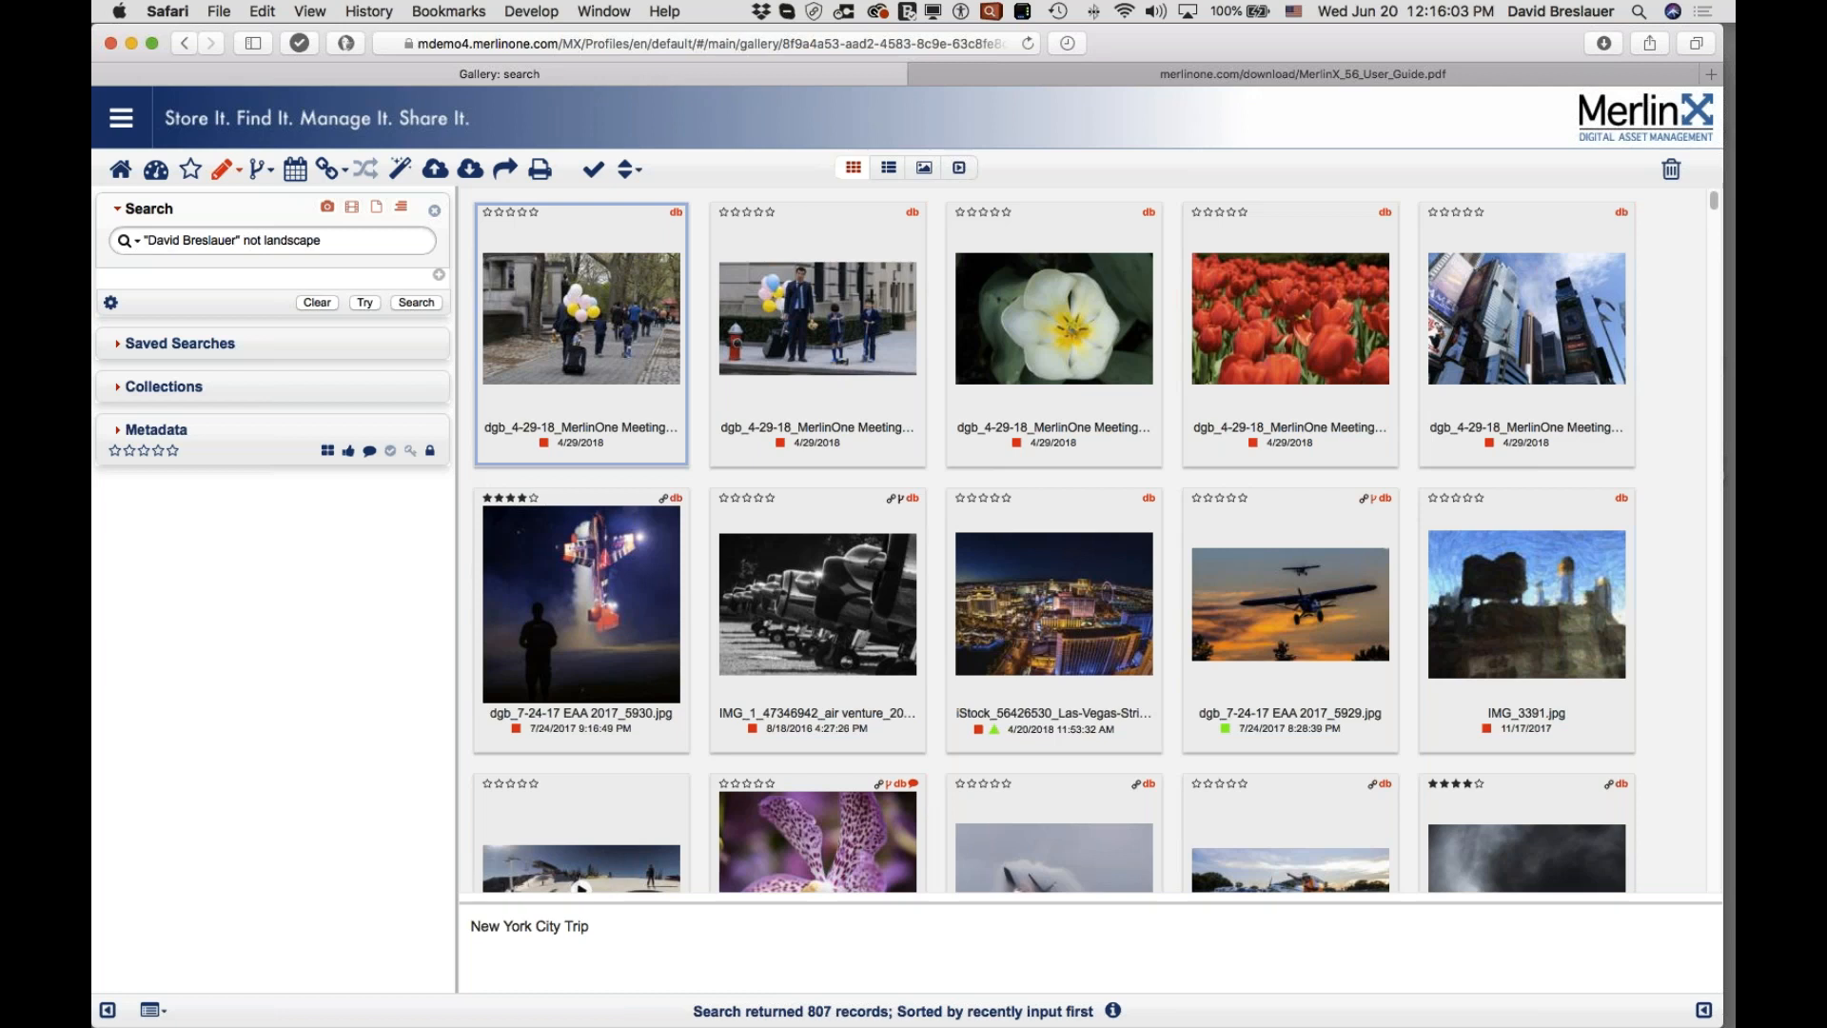
# Step: Show the Text Search Options and list the search modes, currently Boolean
pyautogui.click(138, 244)
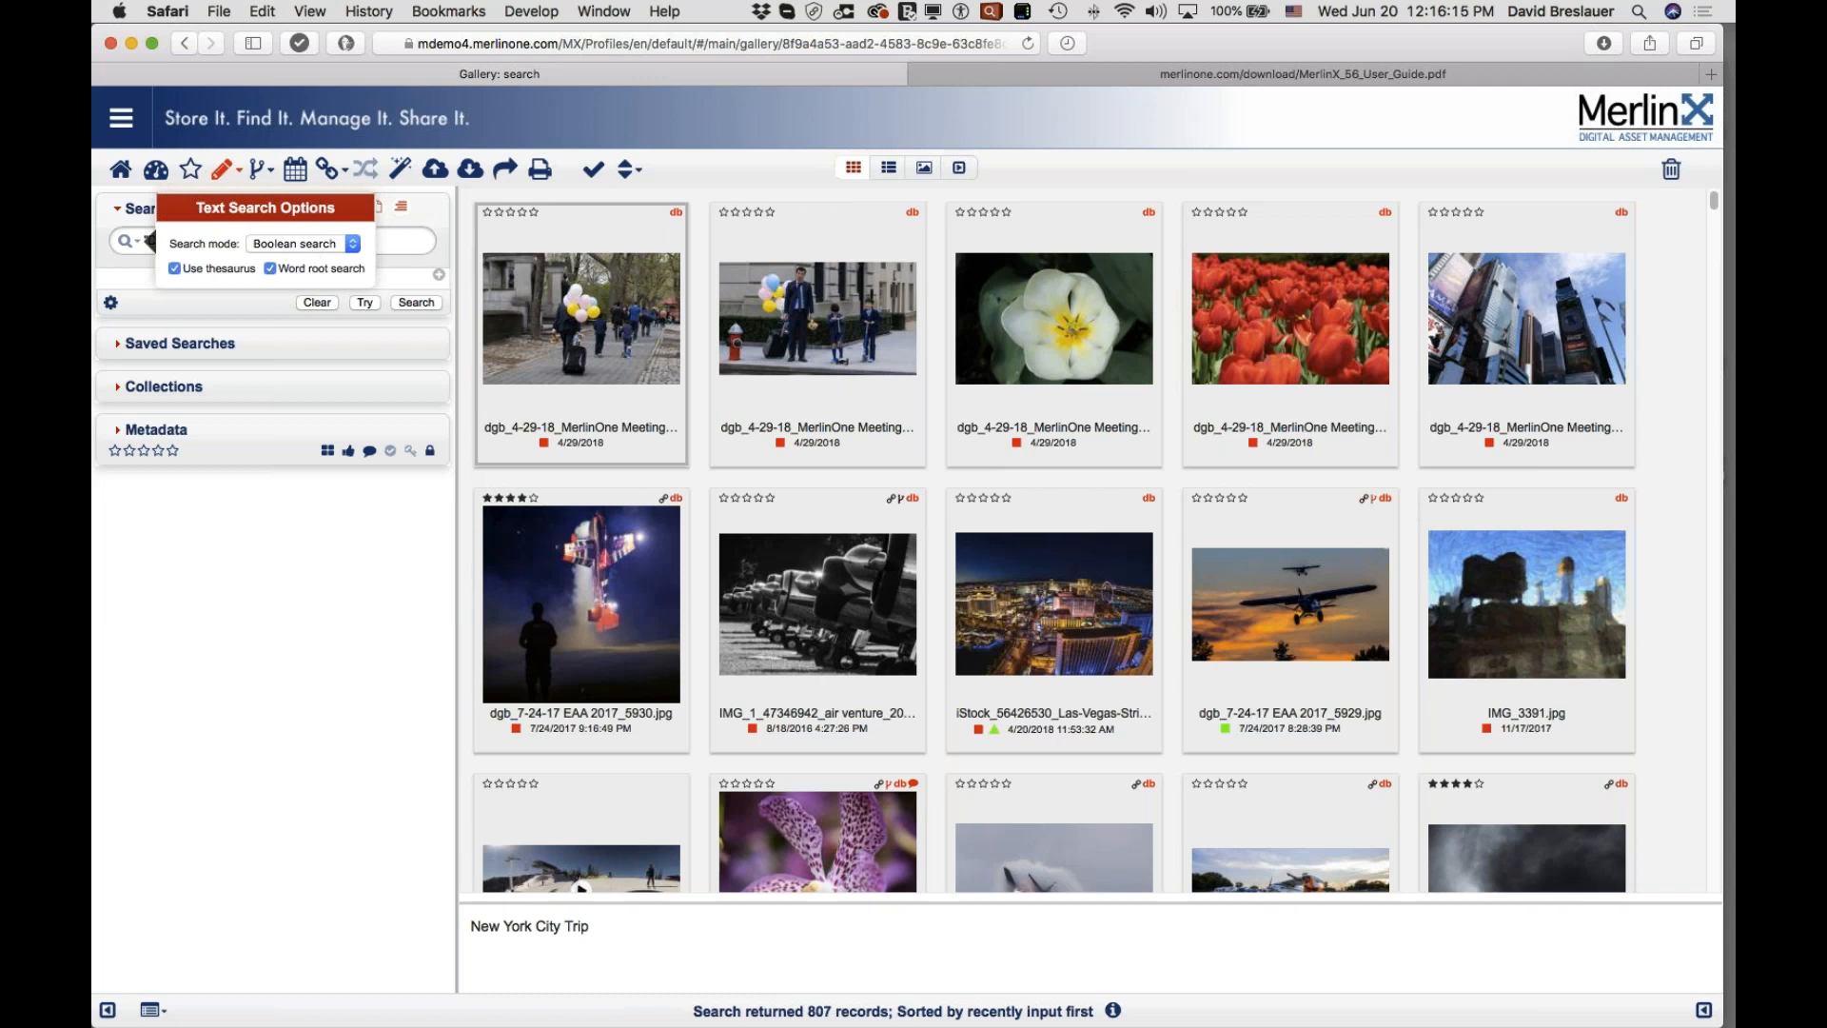
pyautogui.click(349, 244)
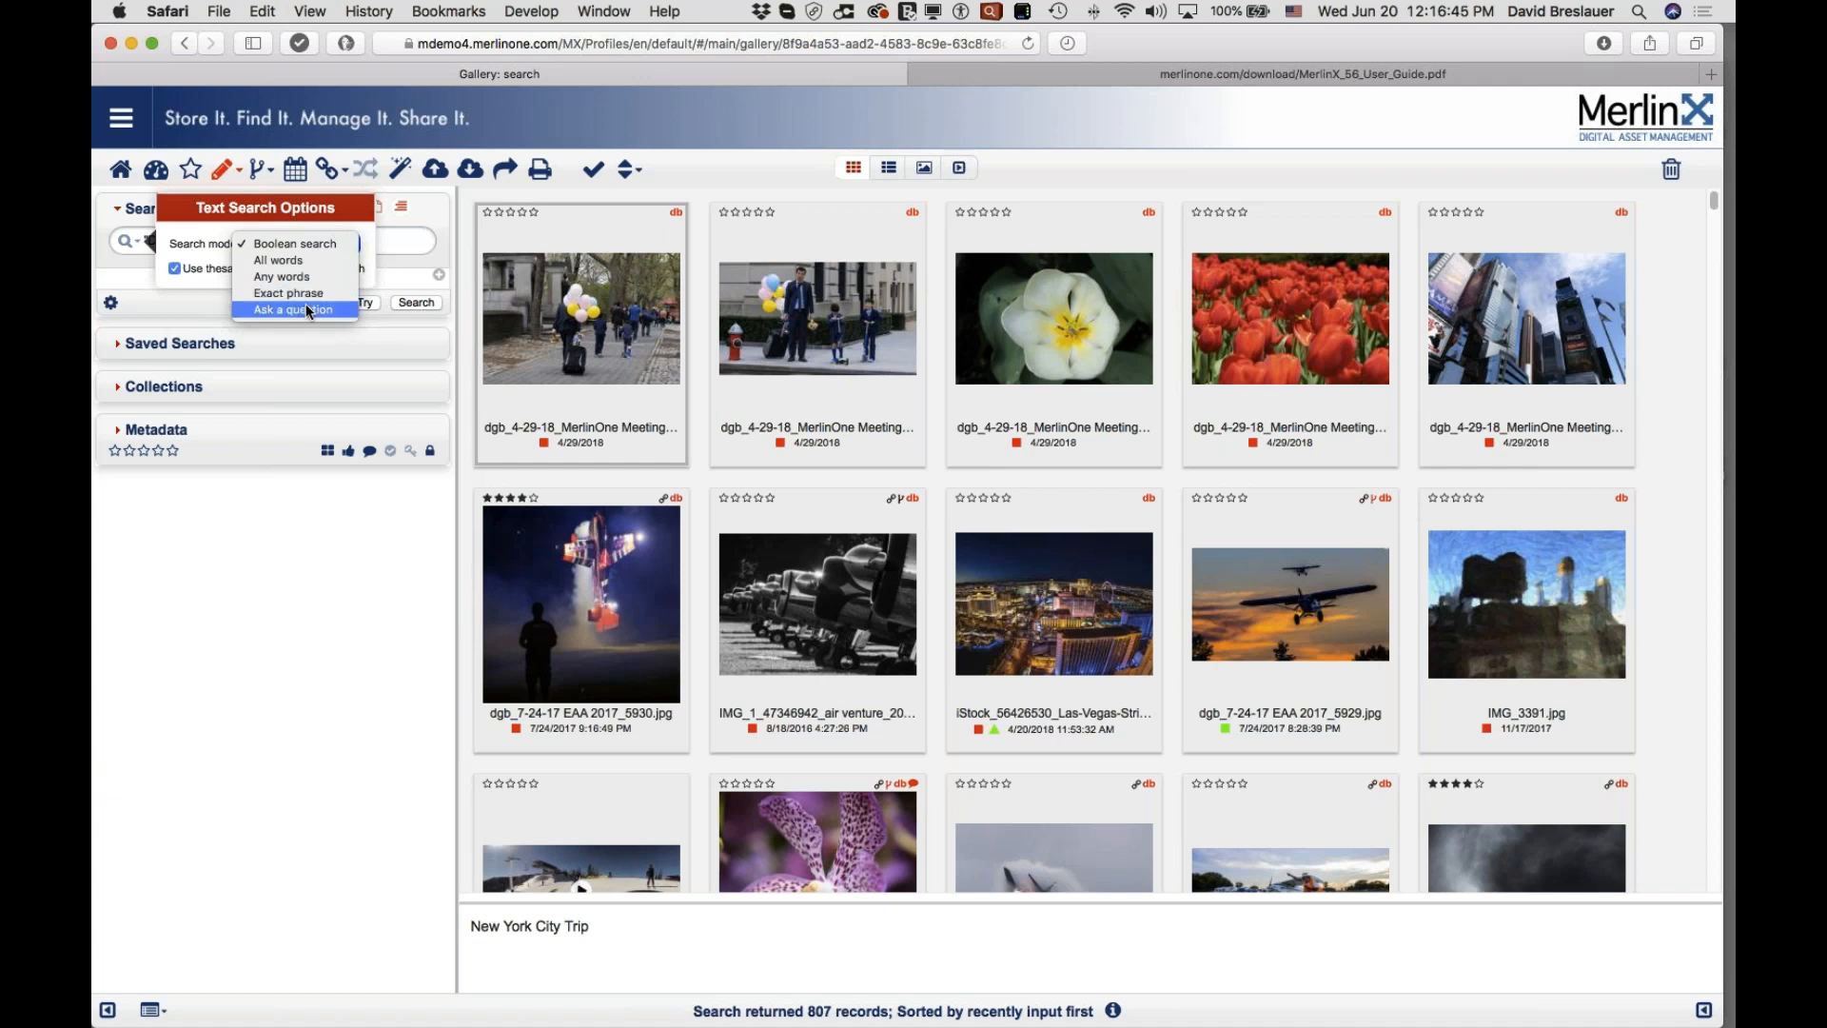
# Step: Keep Boolean search mode with Use thesaurus and Word root search both enabled
pyautogui.click(306, 247)
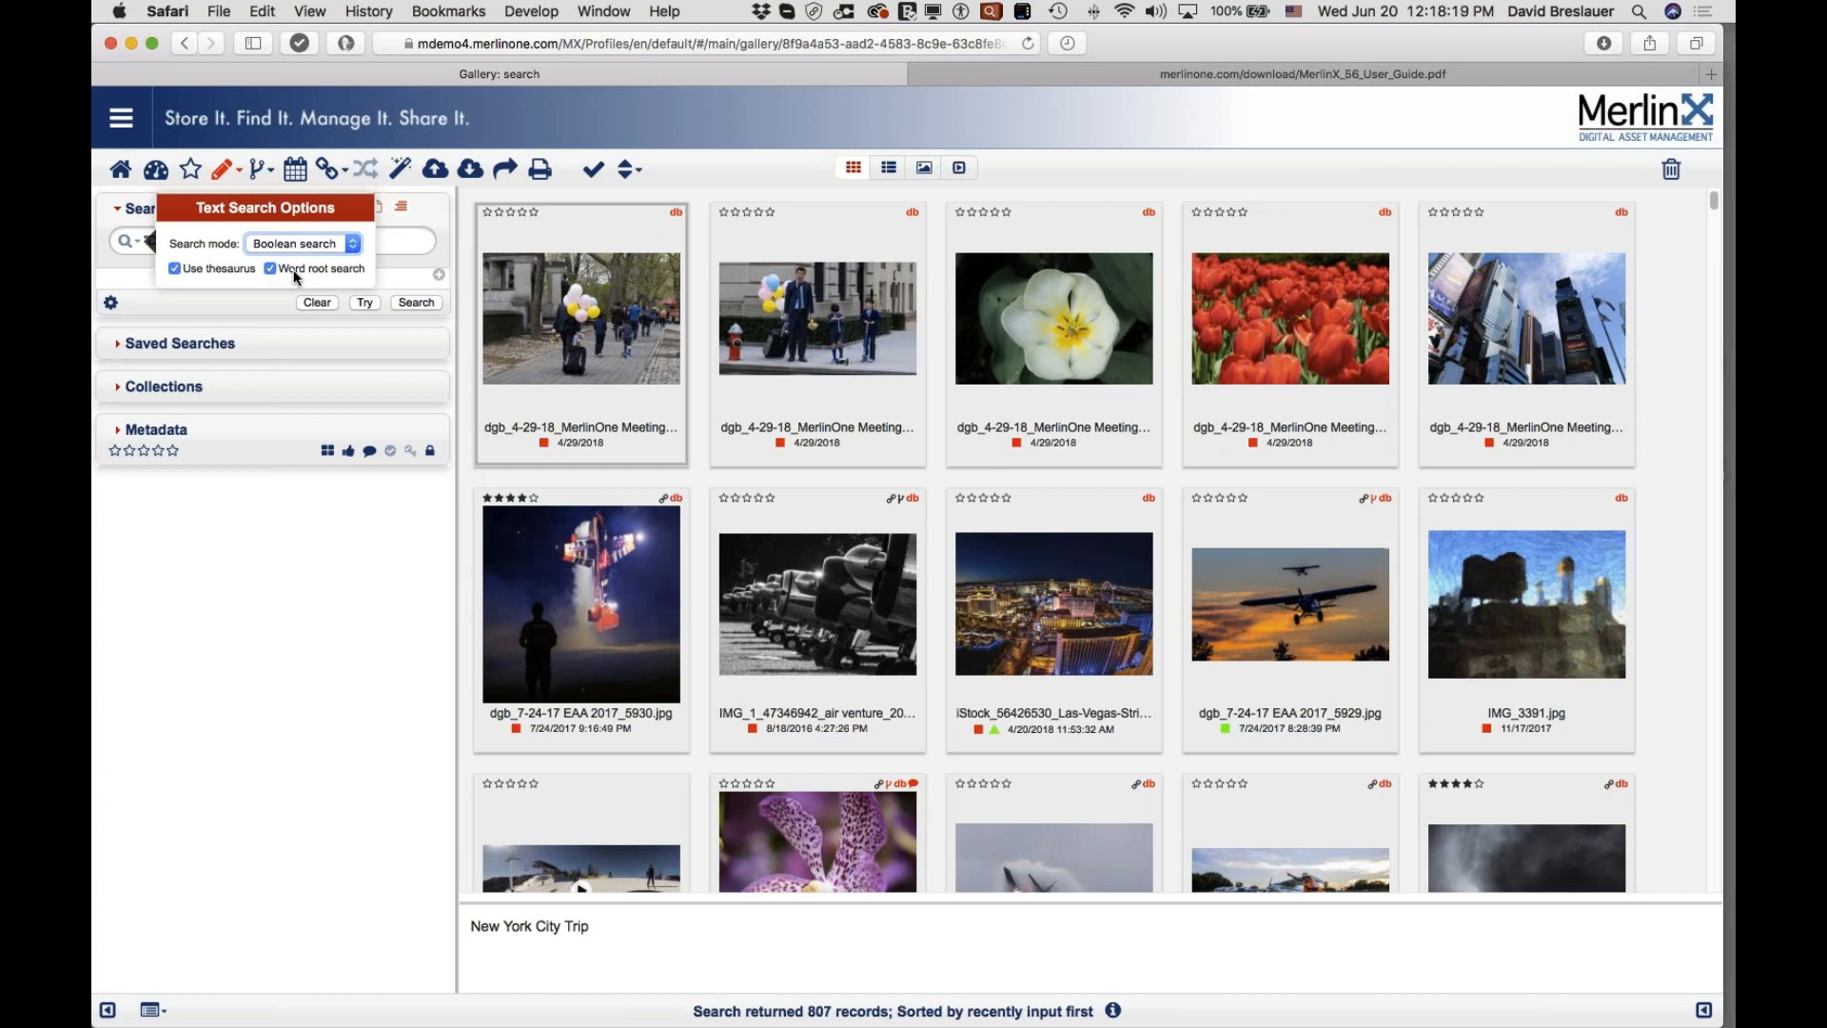
# Step: Dismiss the text search options and preview thumbnail info in the 807-record gallery
pyautogui.moveTo(1661, 1021)
pyautogui.click(403, 236)
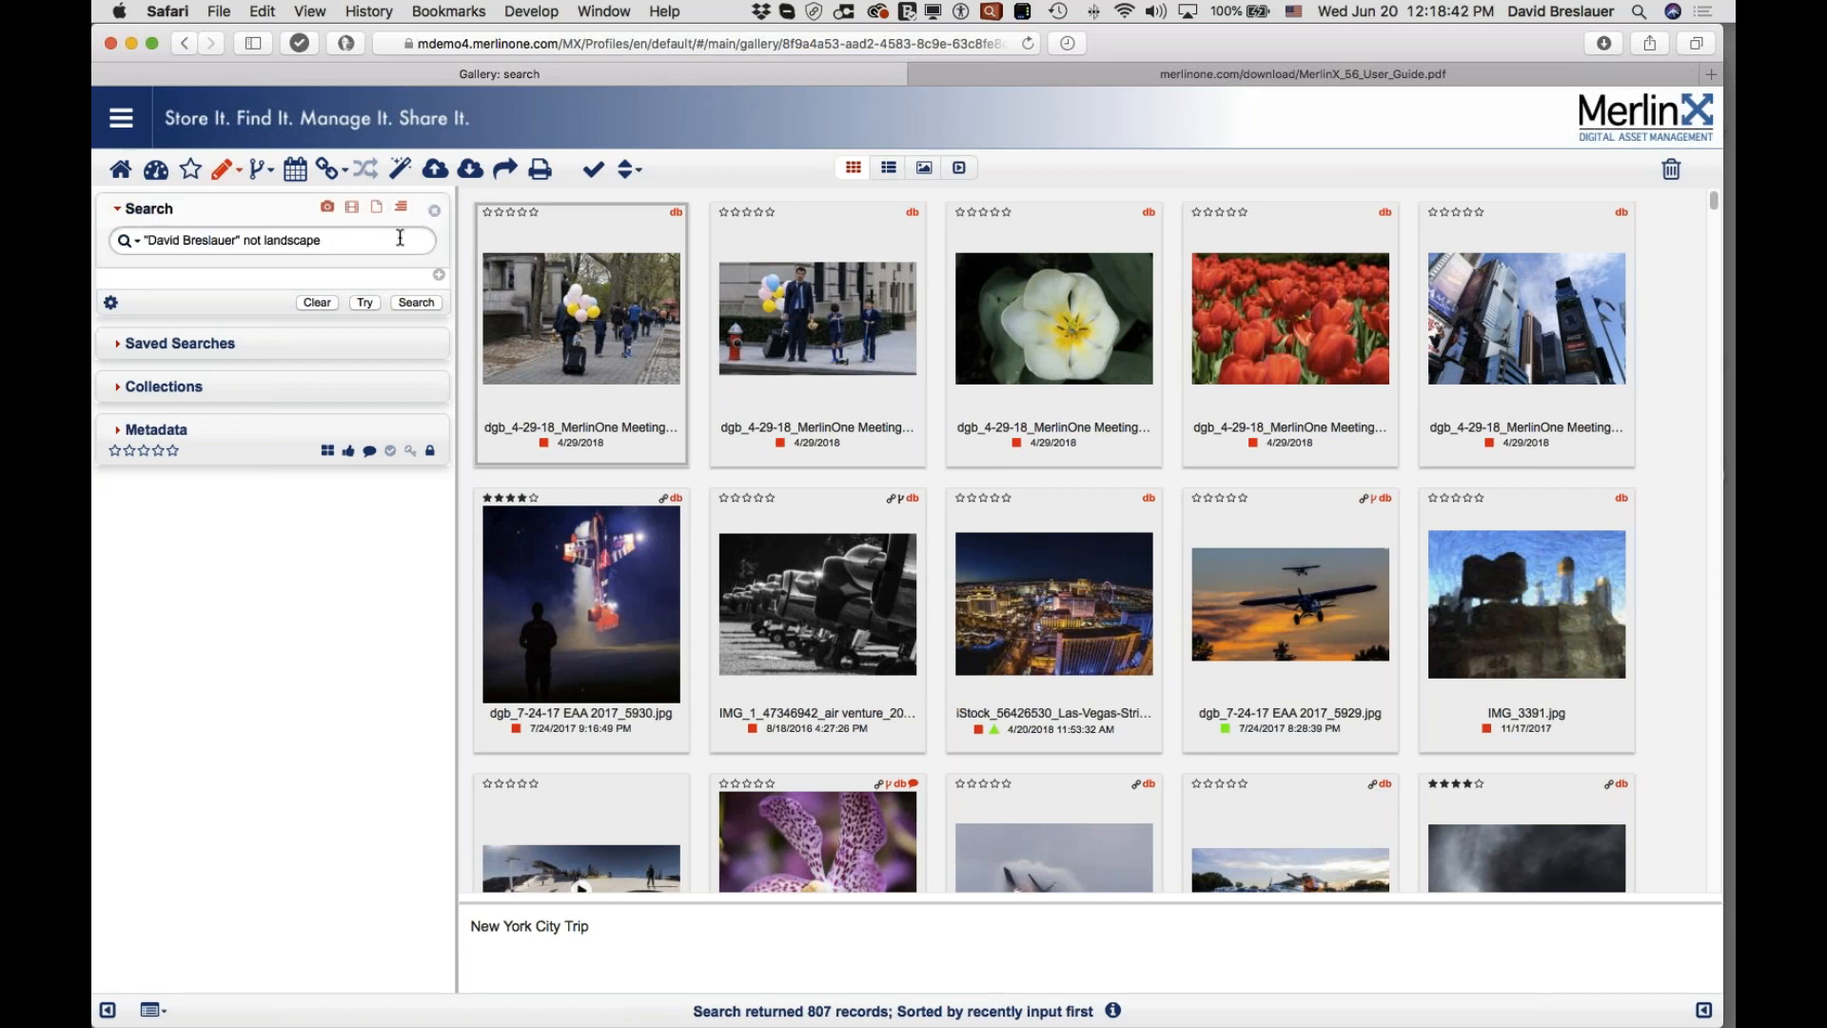
pyautogui.click(1711, 65)
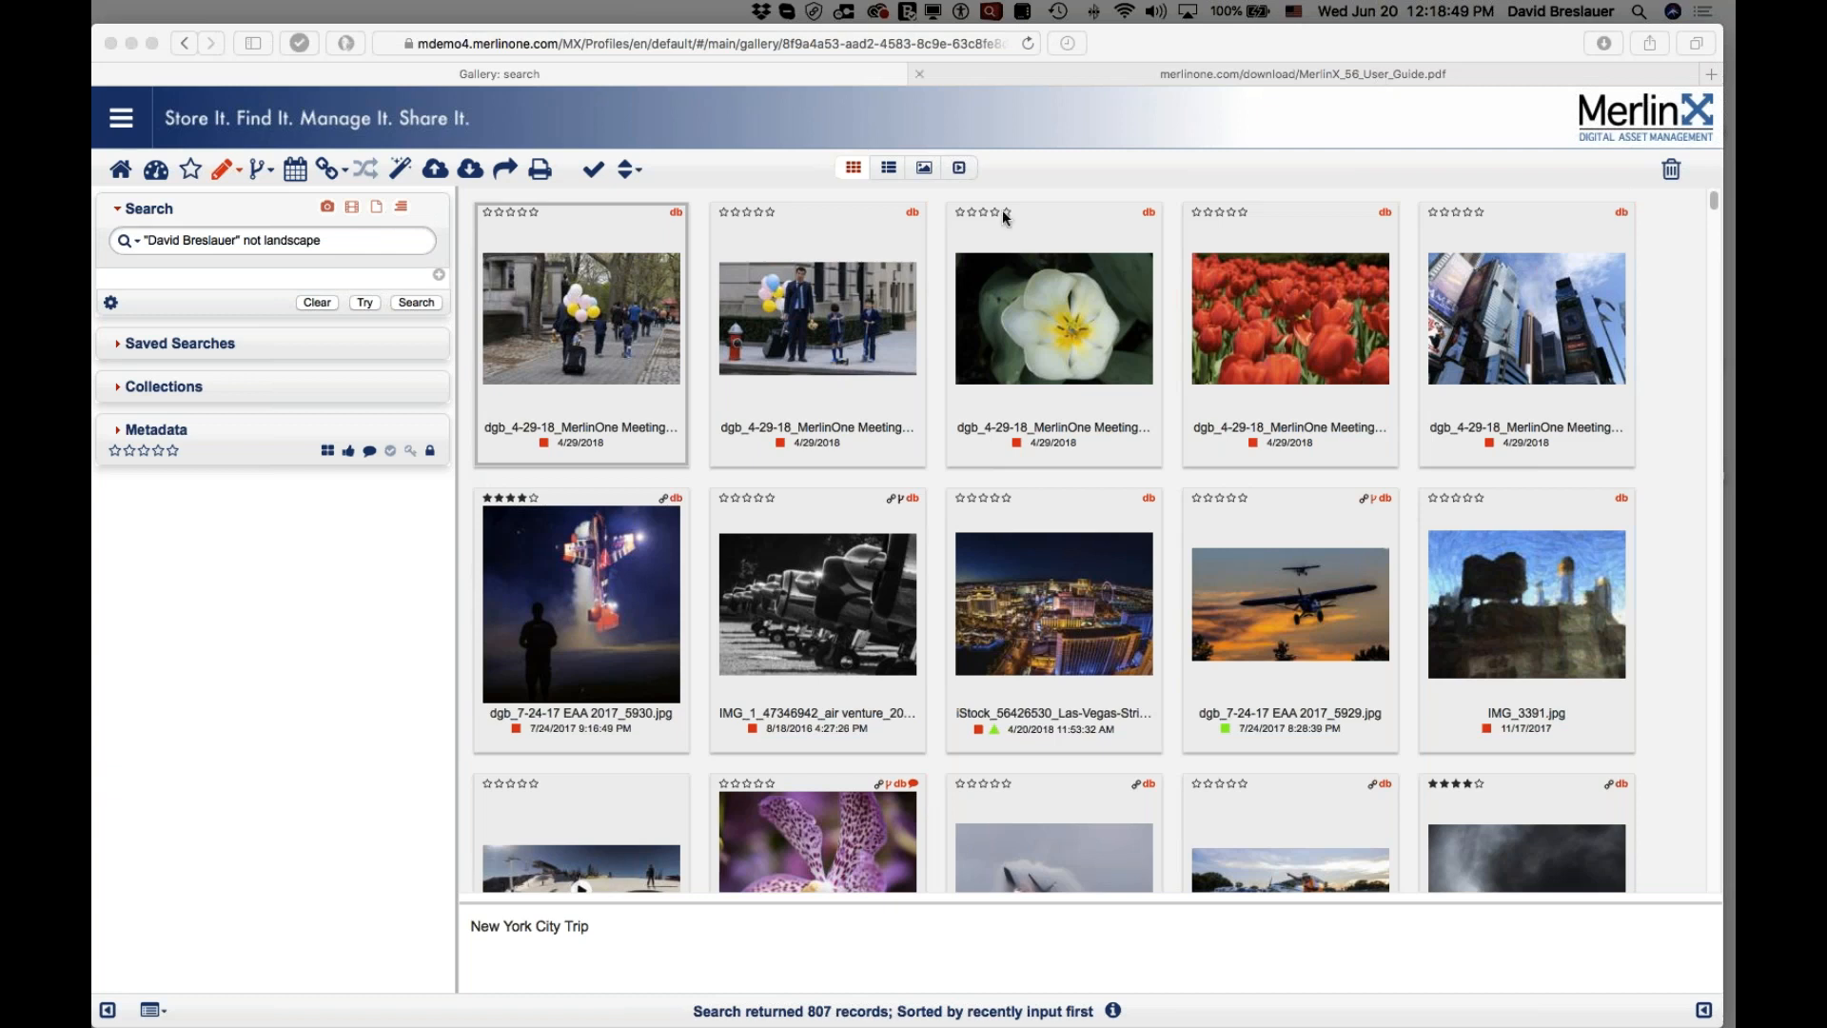
pyautogui.moveTo(763, 224)
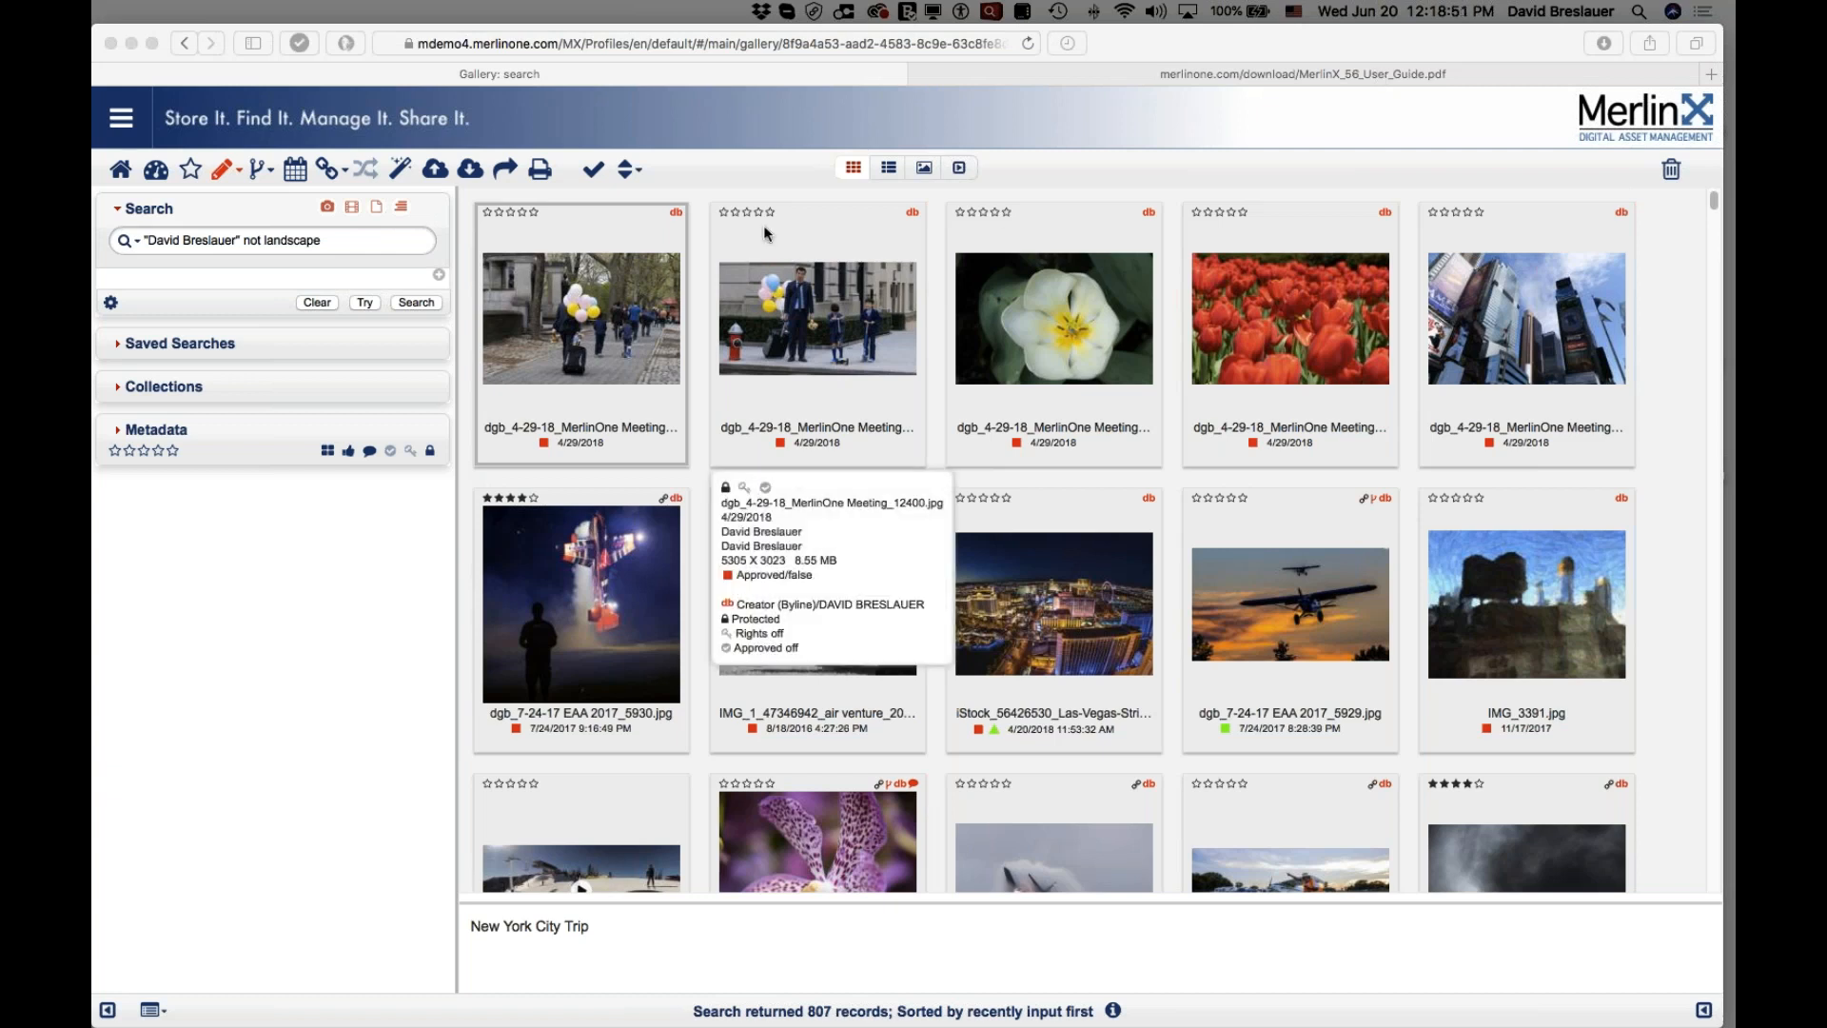
pyautogui.moveTo(603, 286)
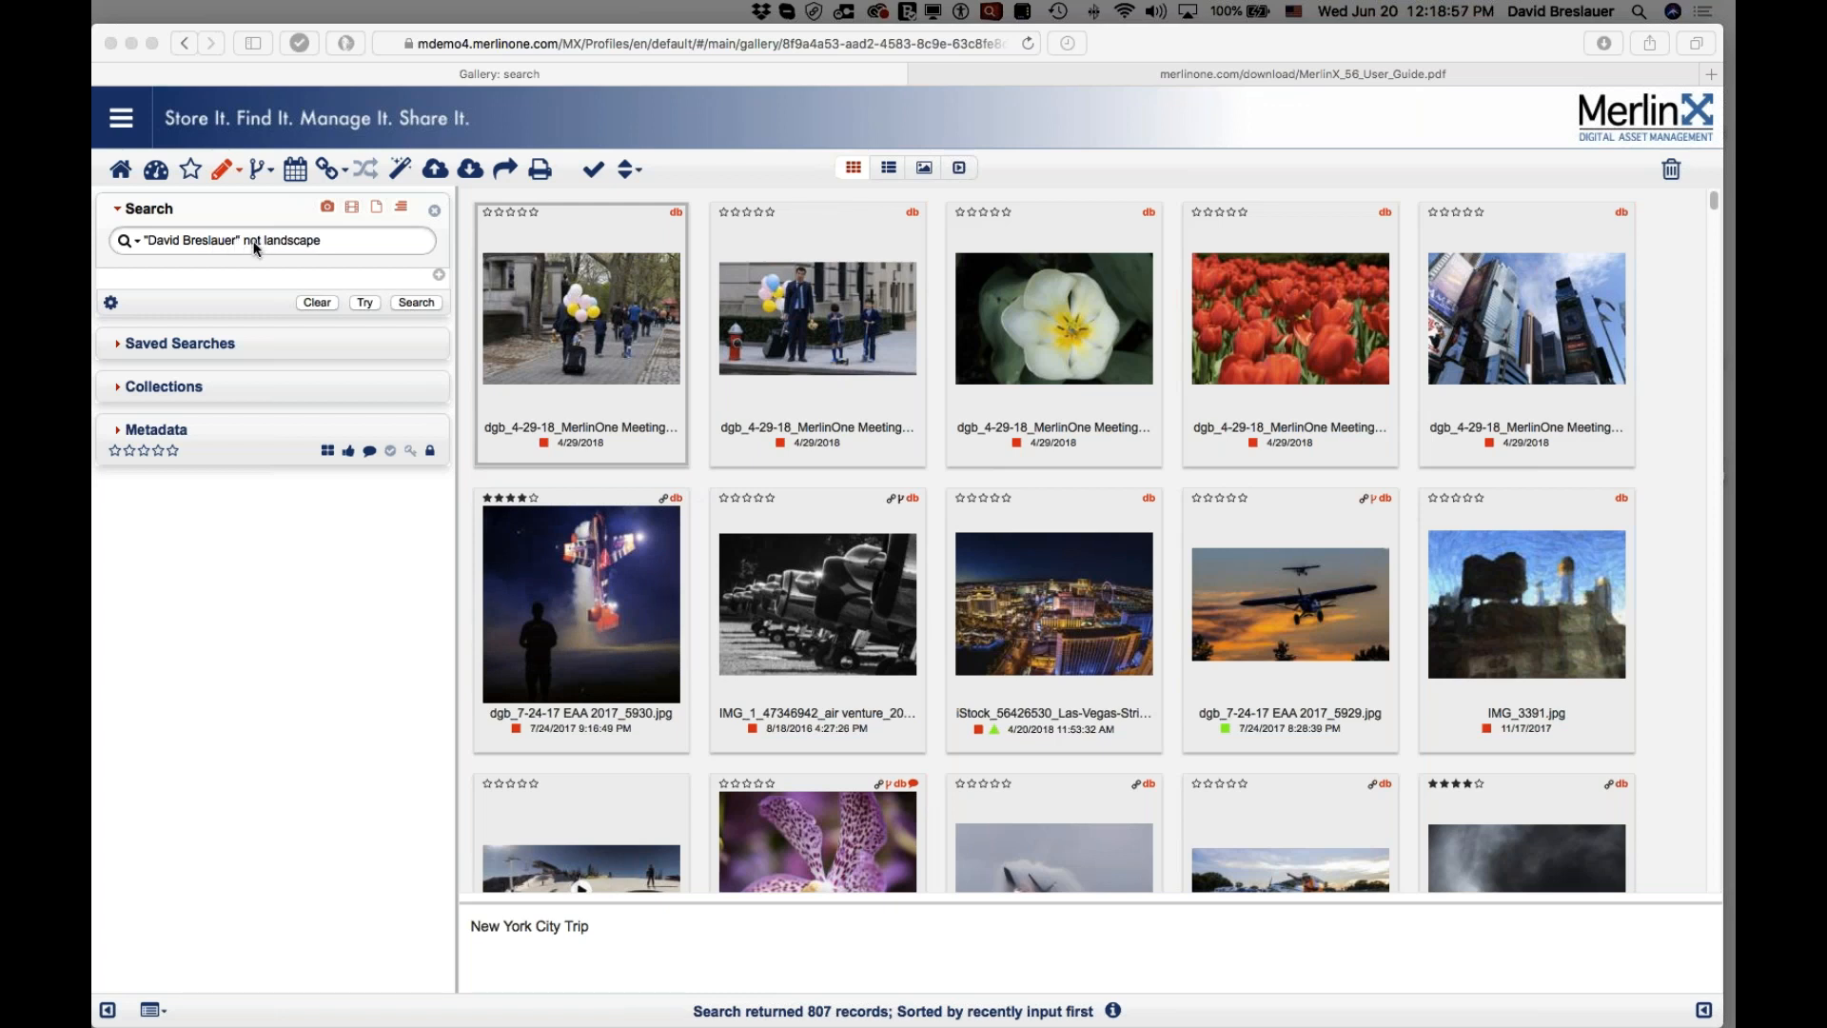
pyautogui.click(341, 240)
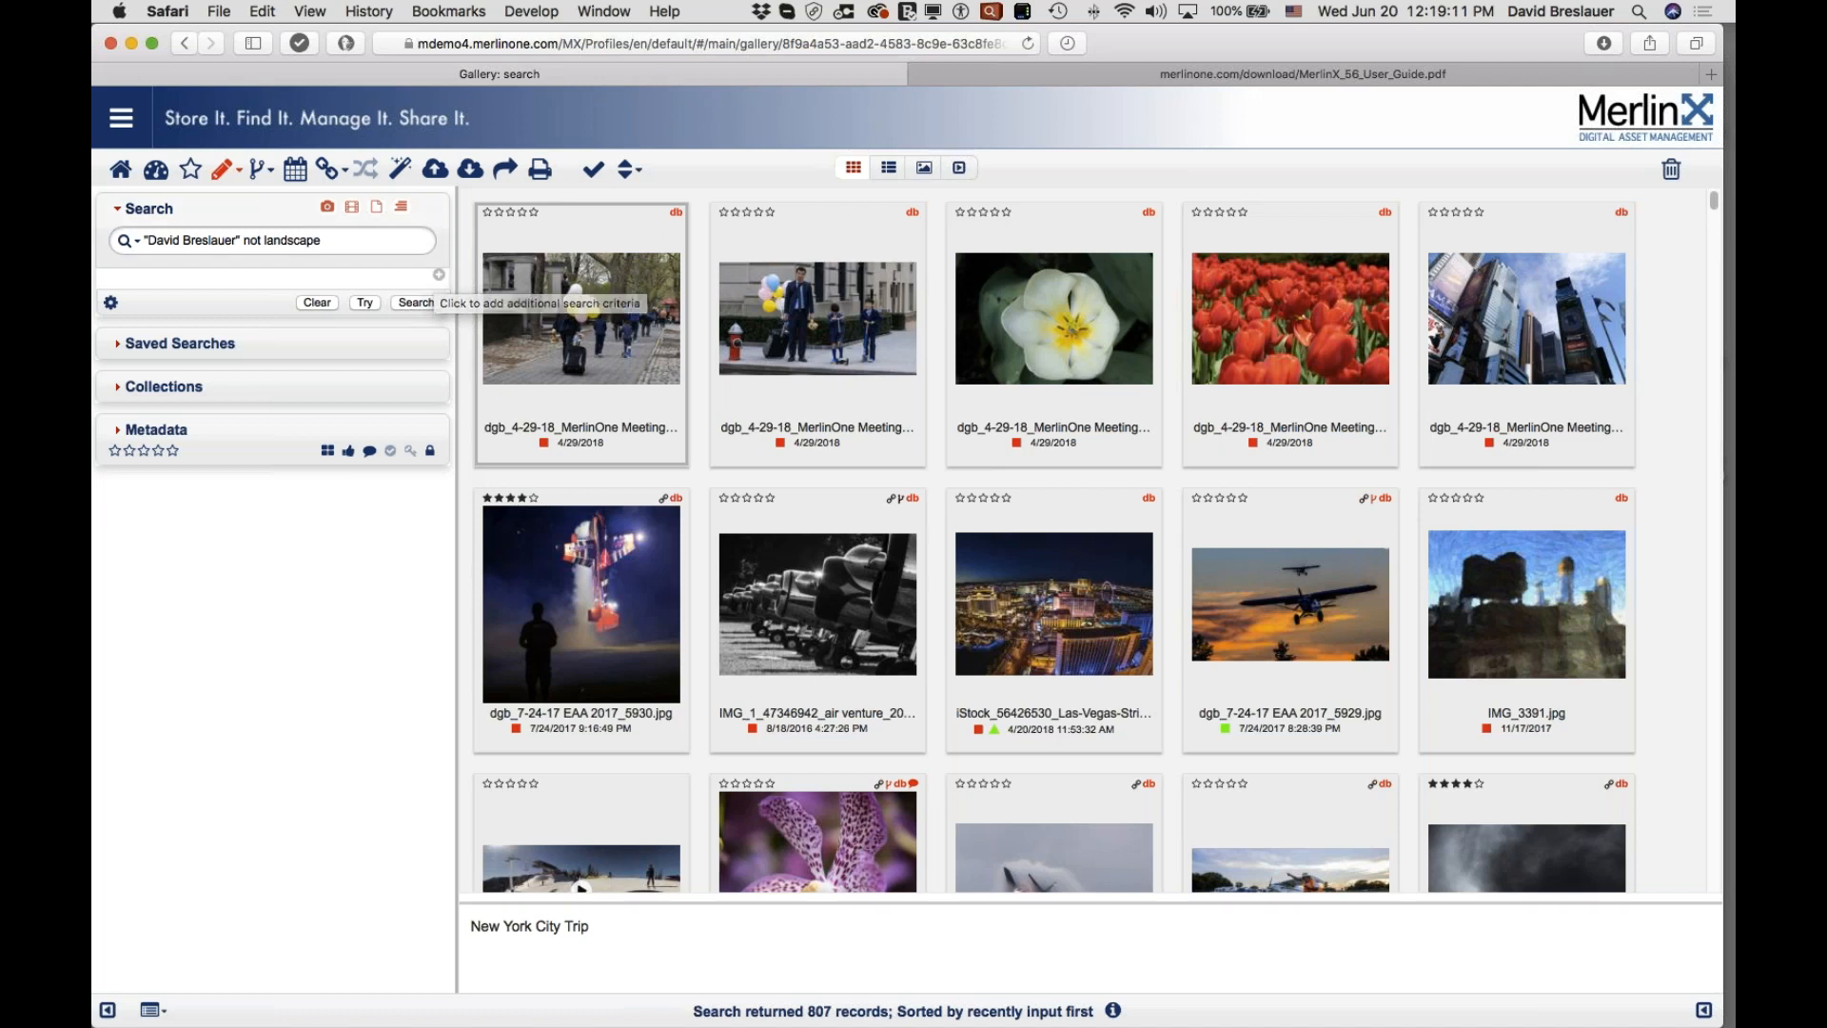
# Step: Collapse and re-expand the Search panel, then add a blank criterion row and show its fields
pyautogui.click(119, 214)
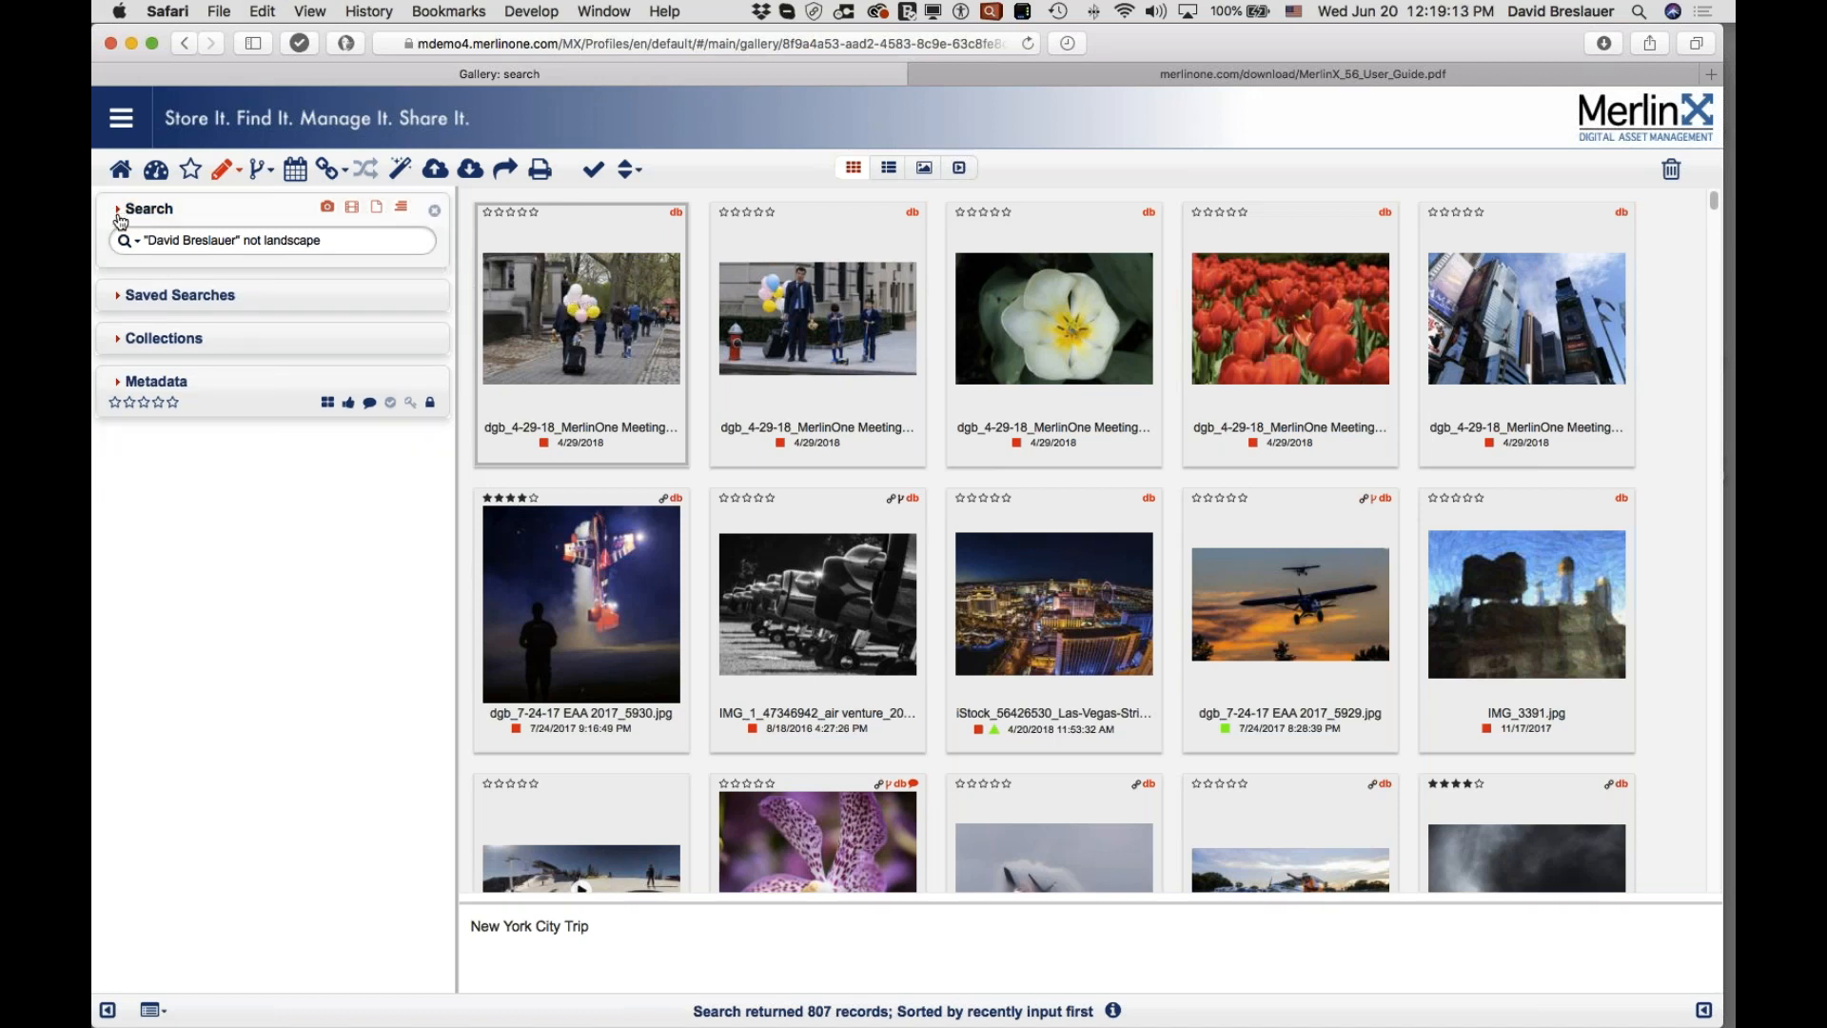
pyautogui.click(121, 214)
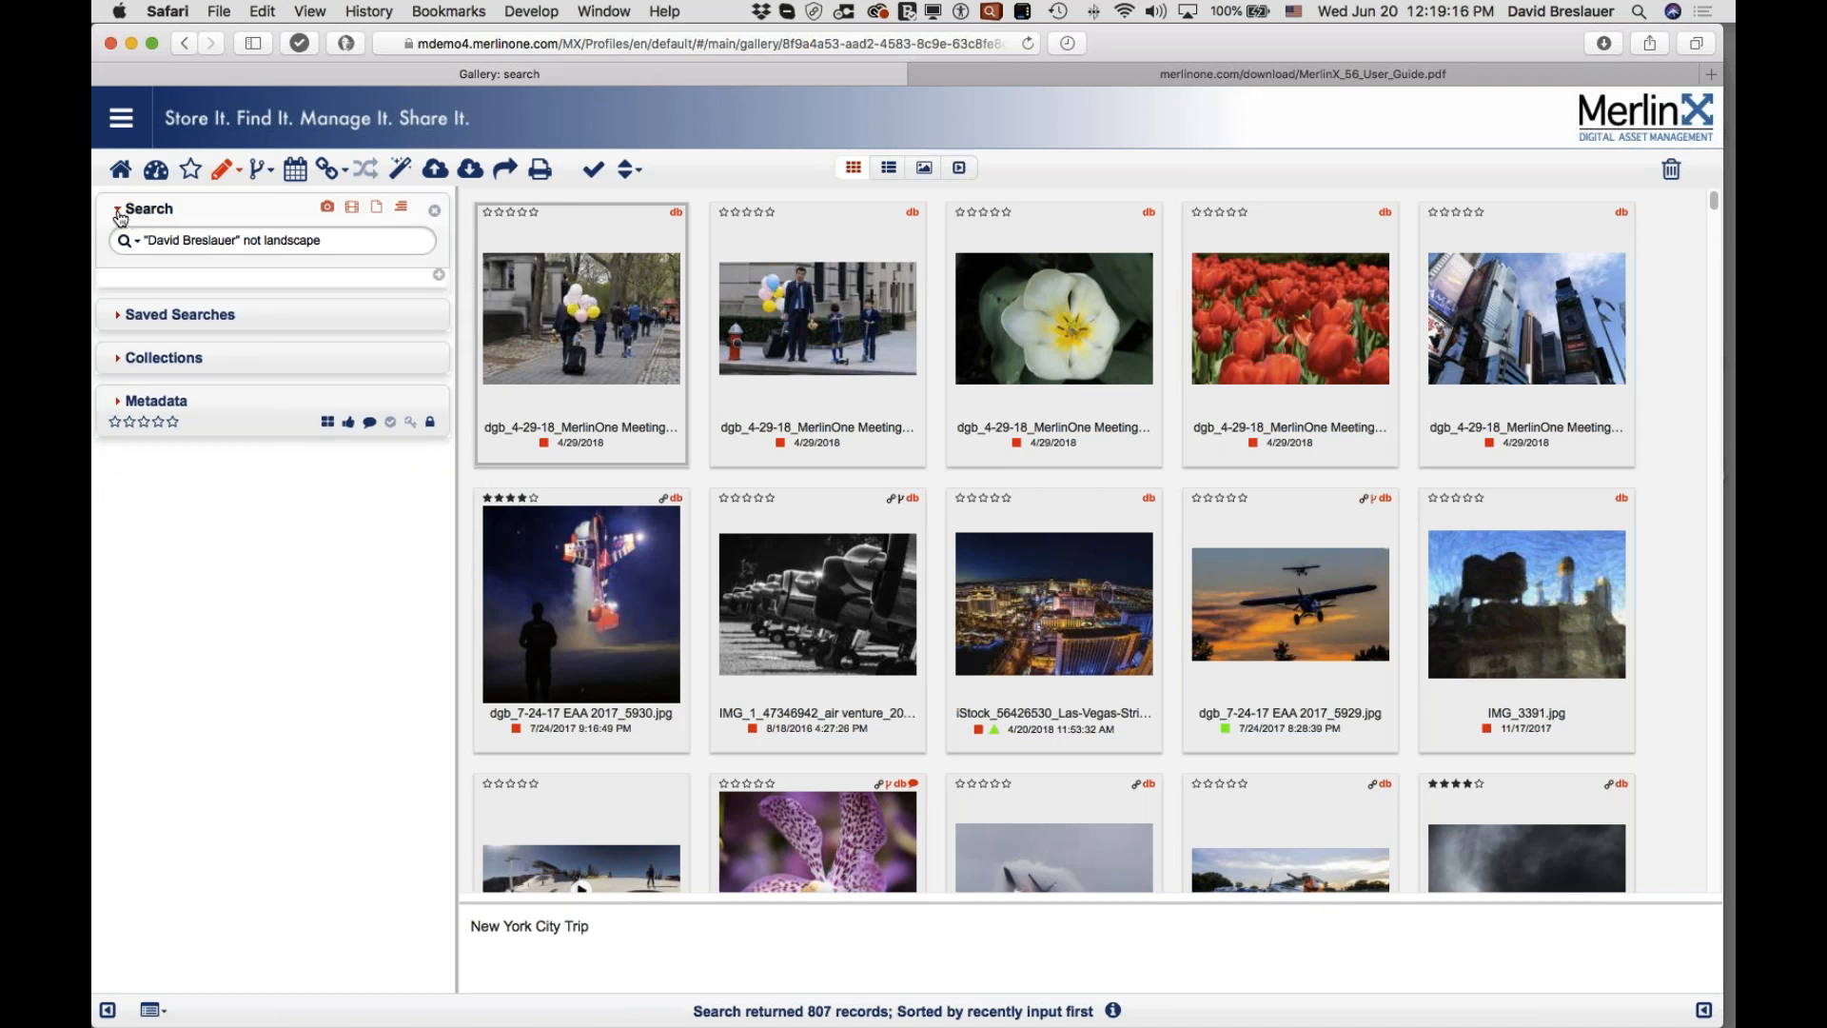
pyautogui.click(439, 276)
pyautogui.click(192, 287)
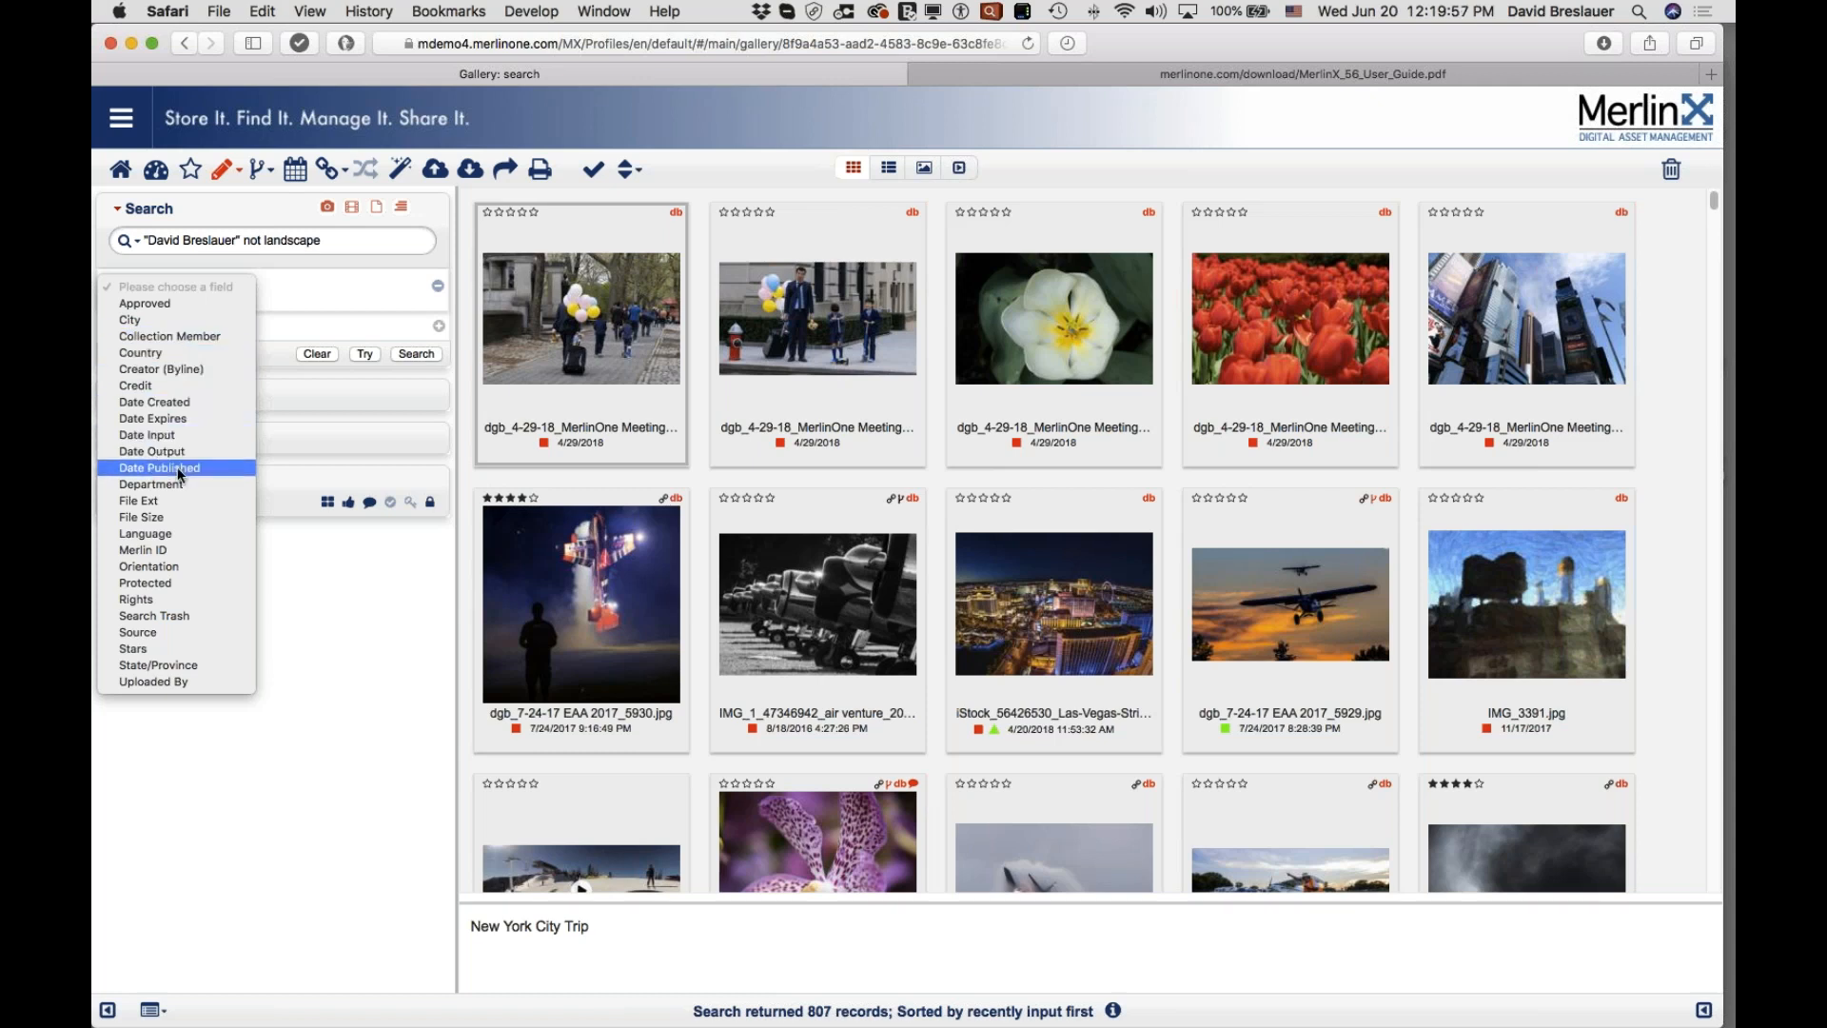
# Step: Make the criterion Date Created in the last 100 Days and empty the keyword box
pyautogui.click(174, 402)
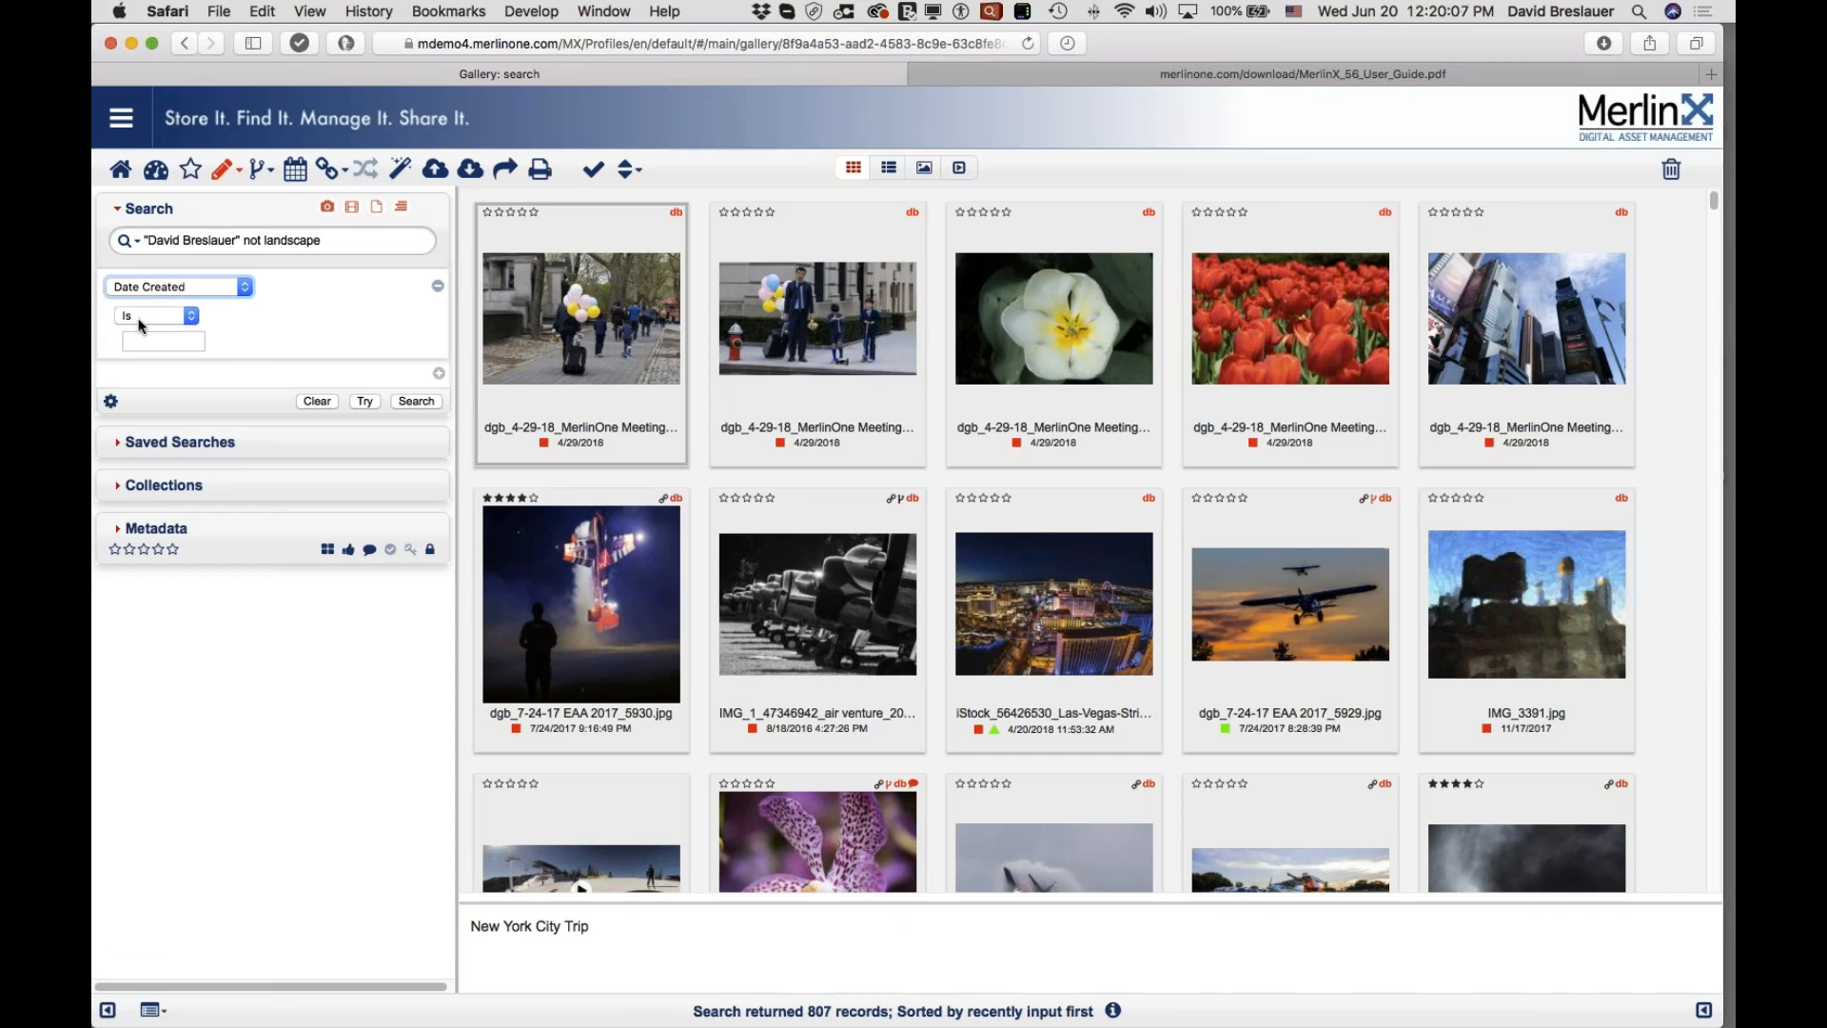
pyautogui.click(162, 341)
pyautogui.click(318, 448)
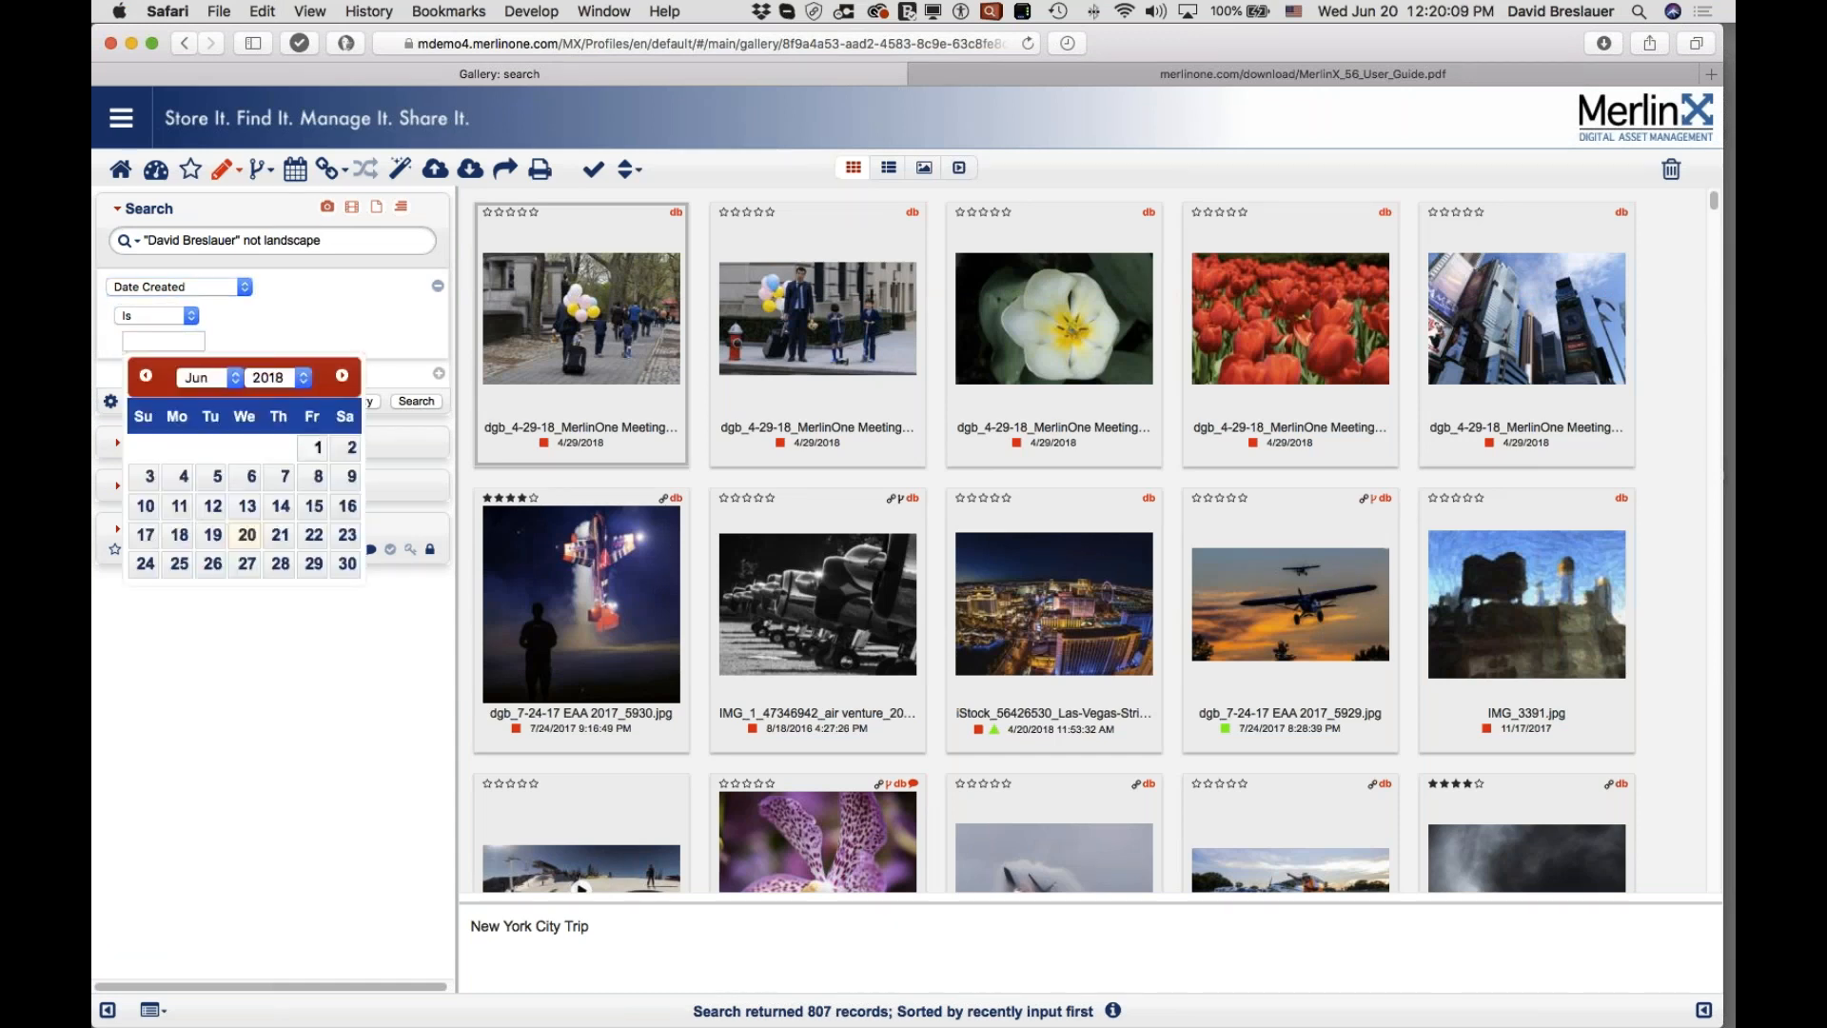
pyautogui.click(166, 315)
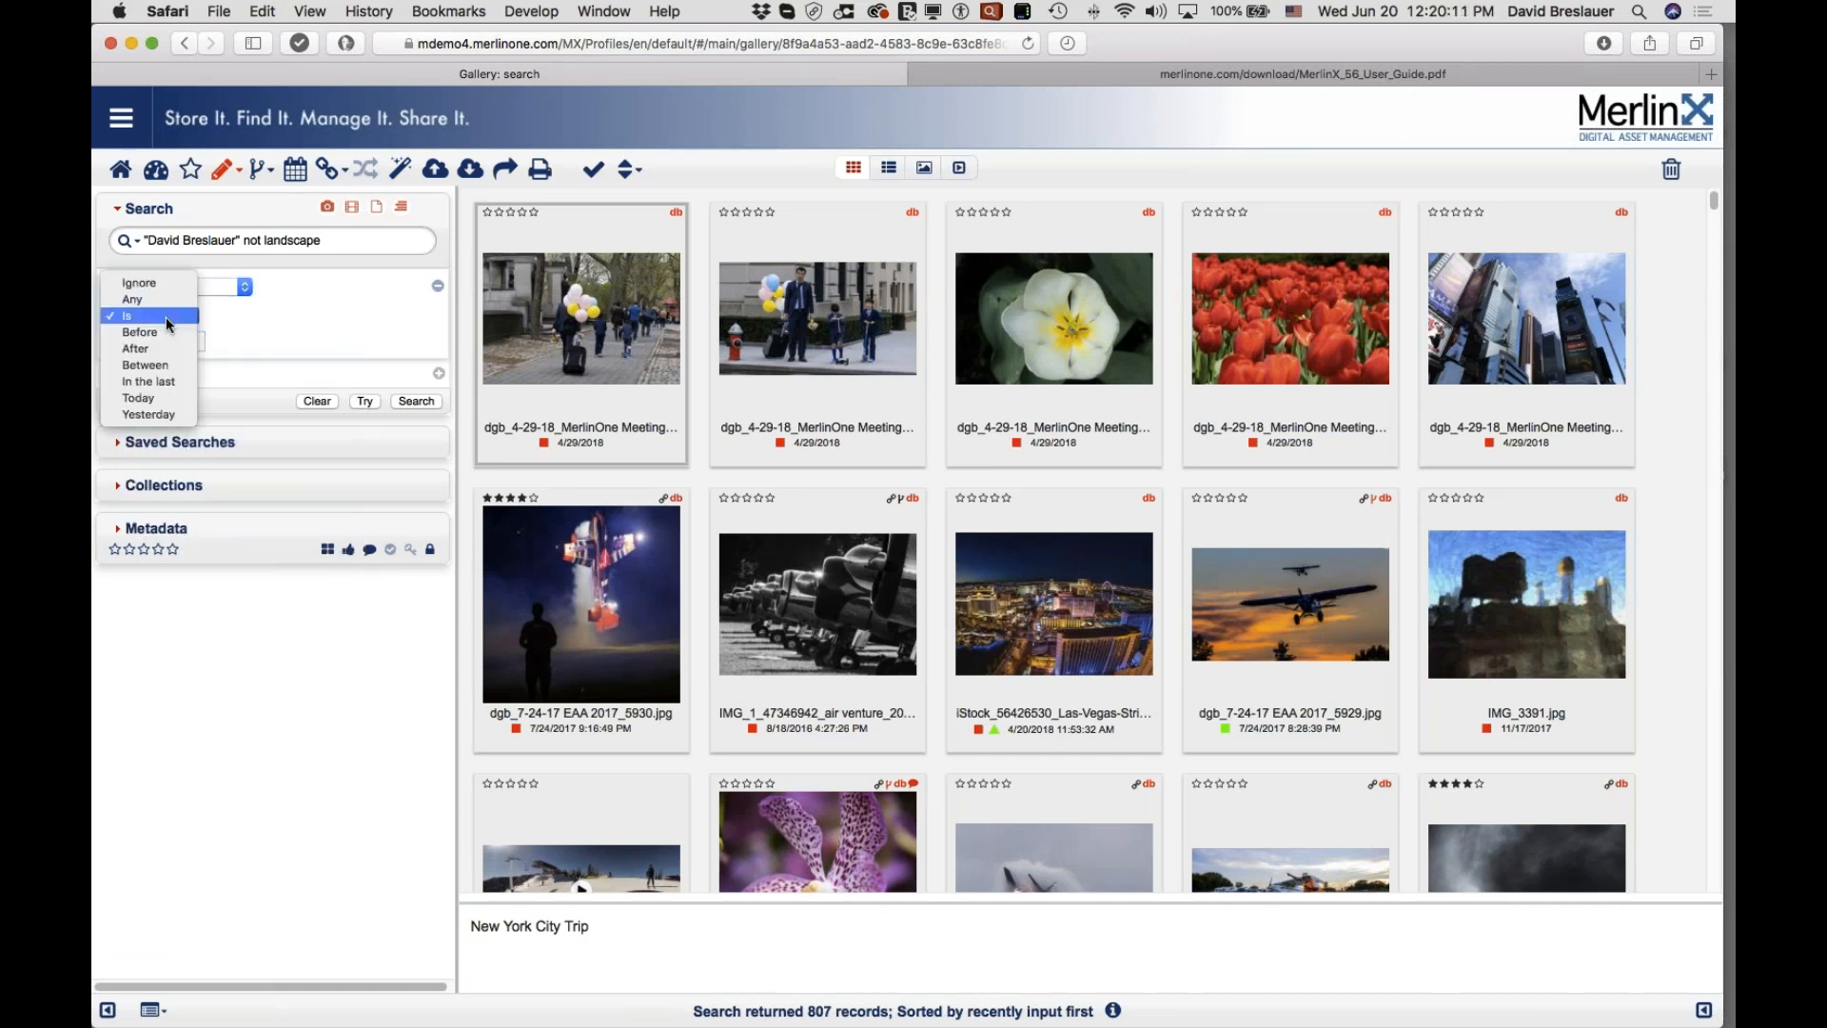
pyautogui.click(167, 398)
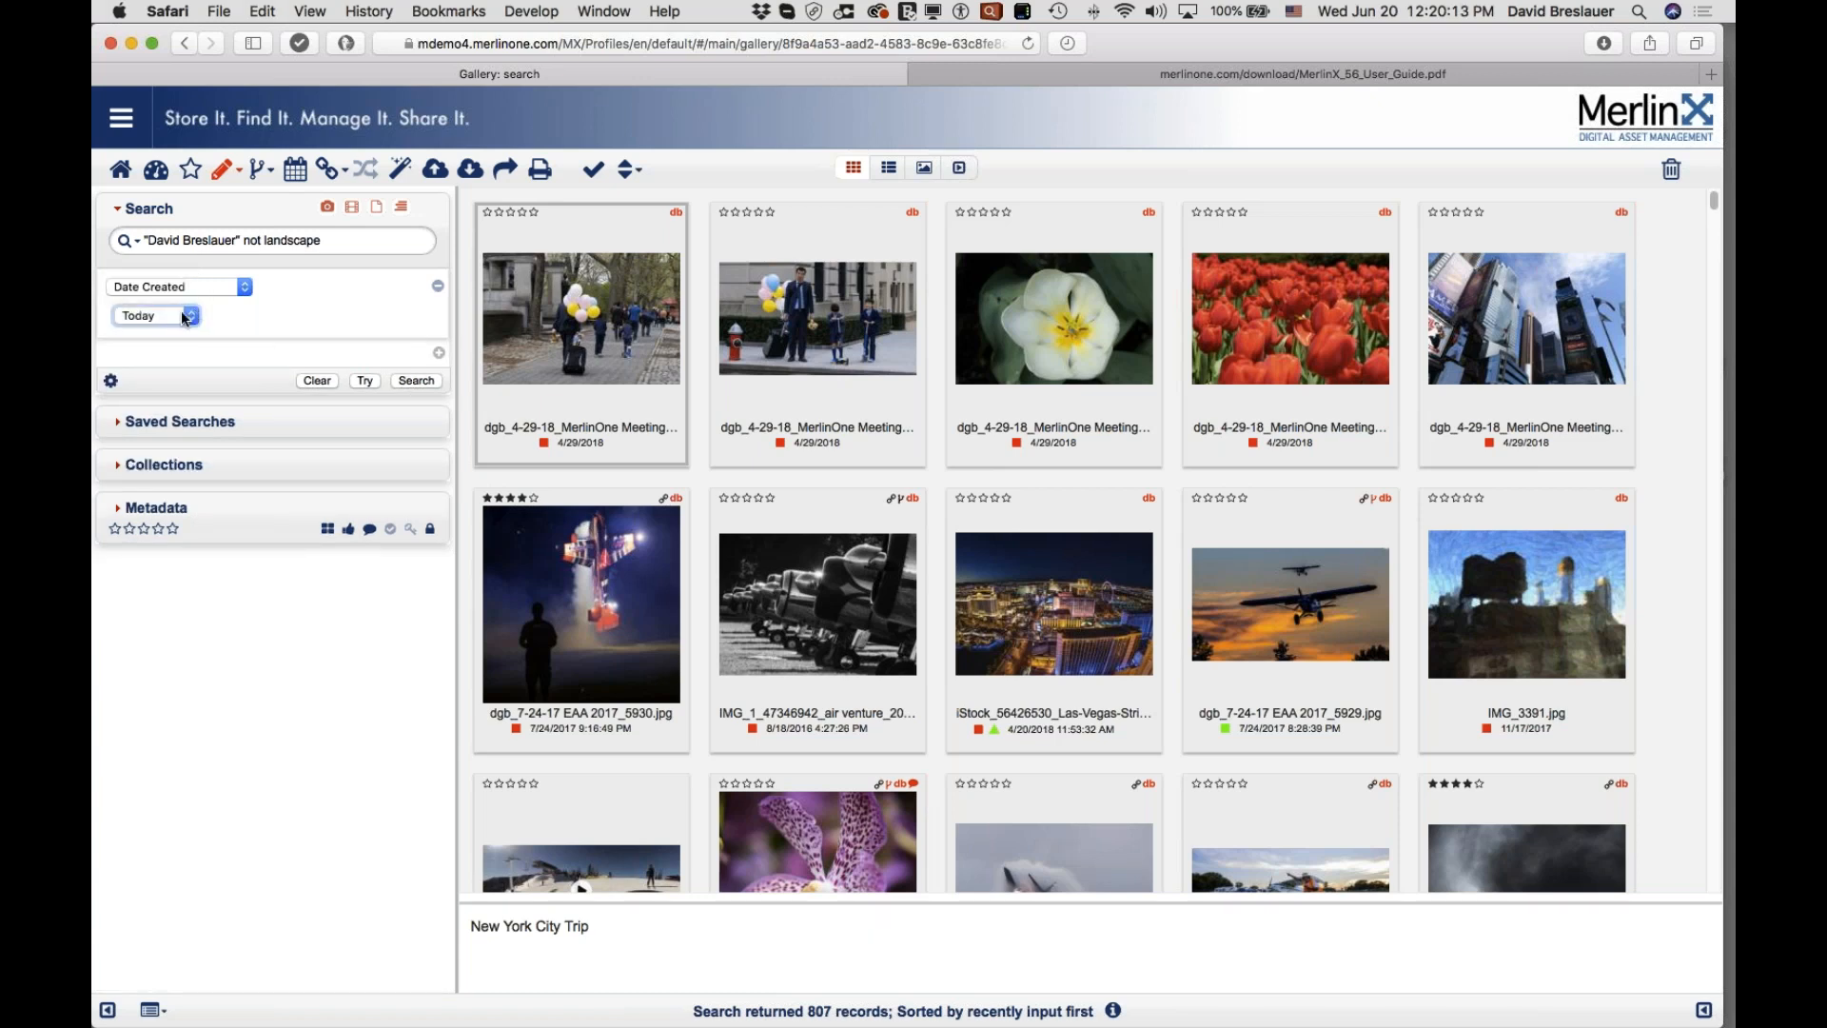
pyautogui.click(174, 314)
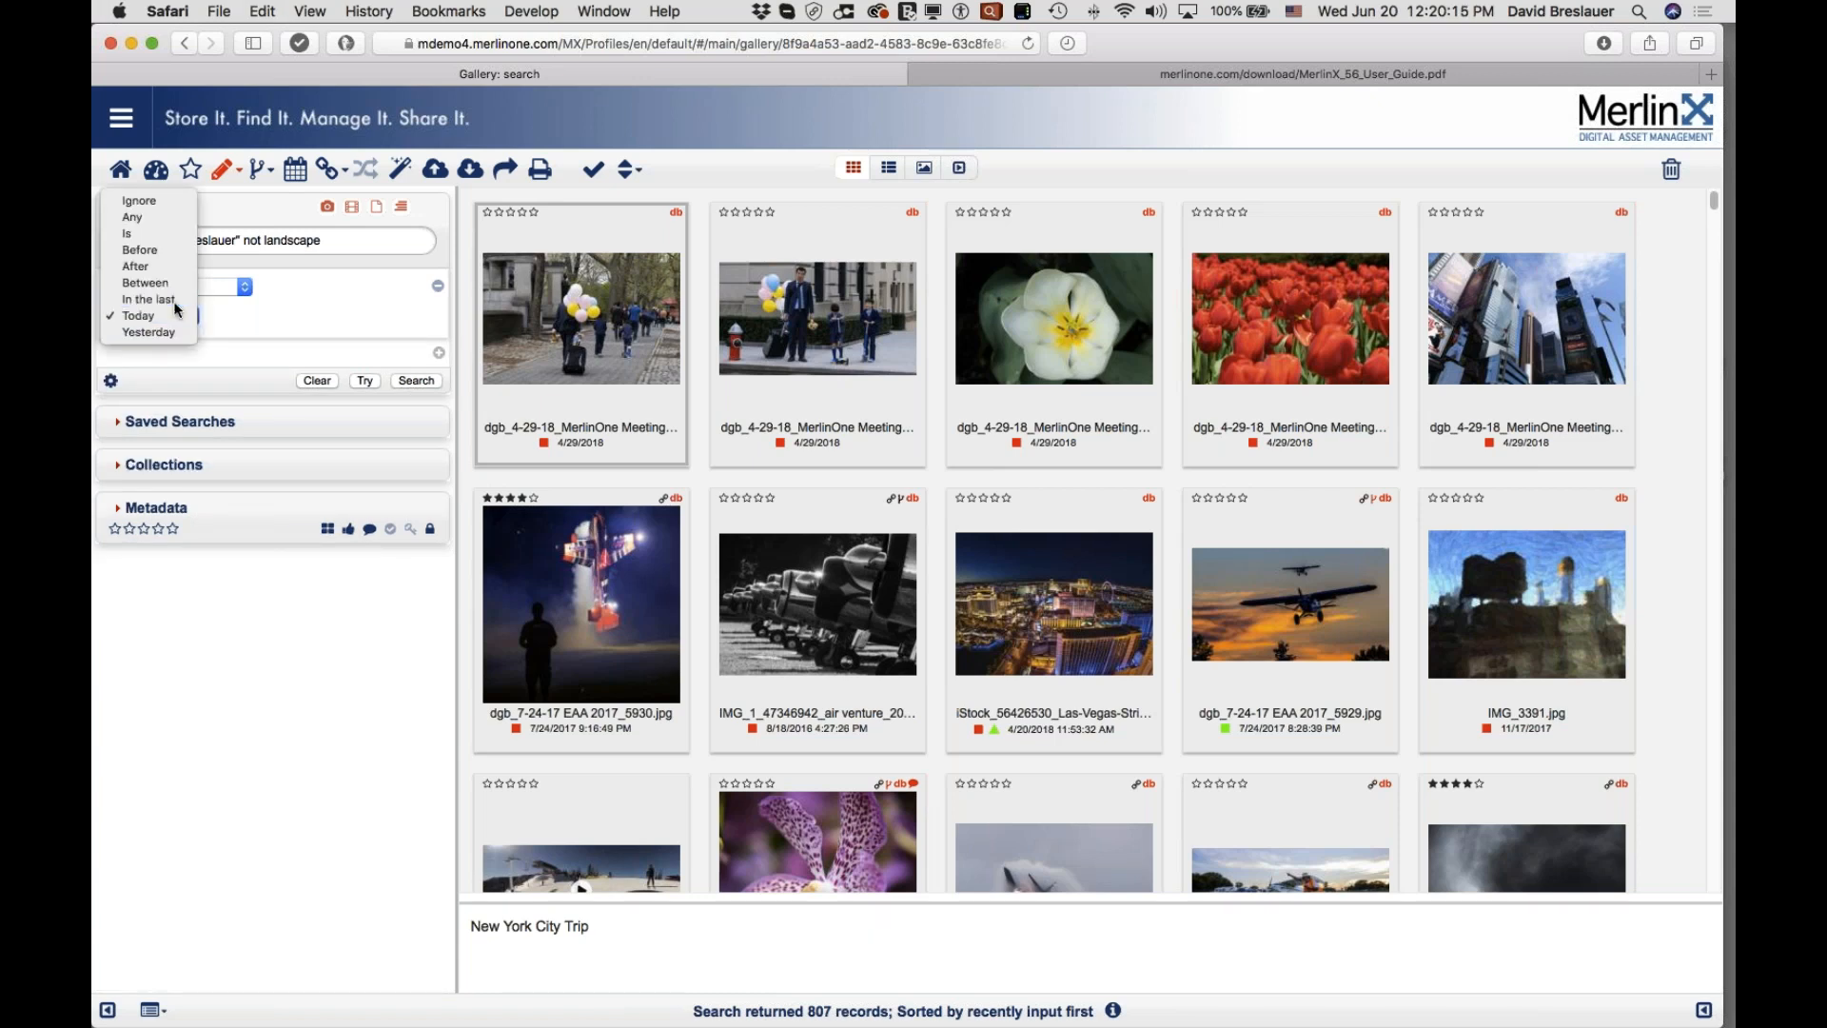
pyautogui.click(173, 300)
pyautogui.click(185, 344)
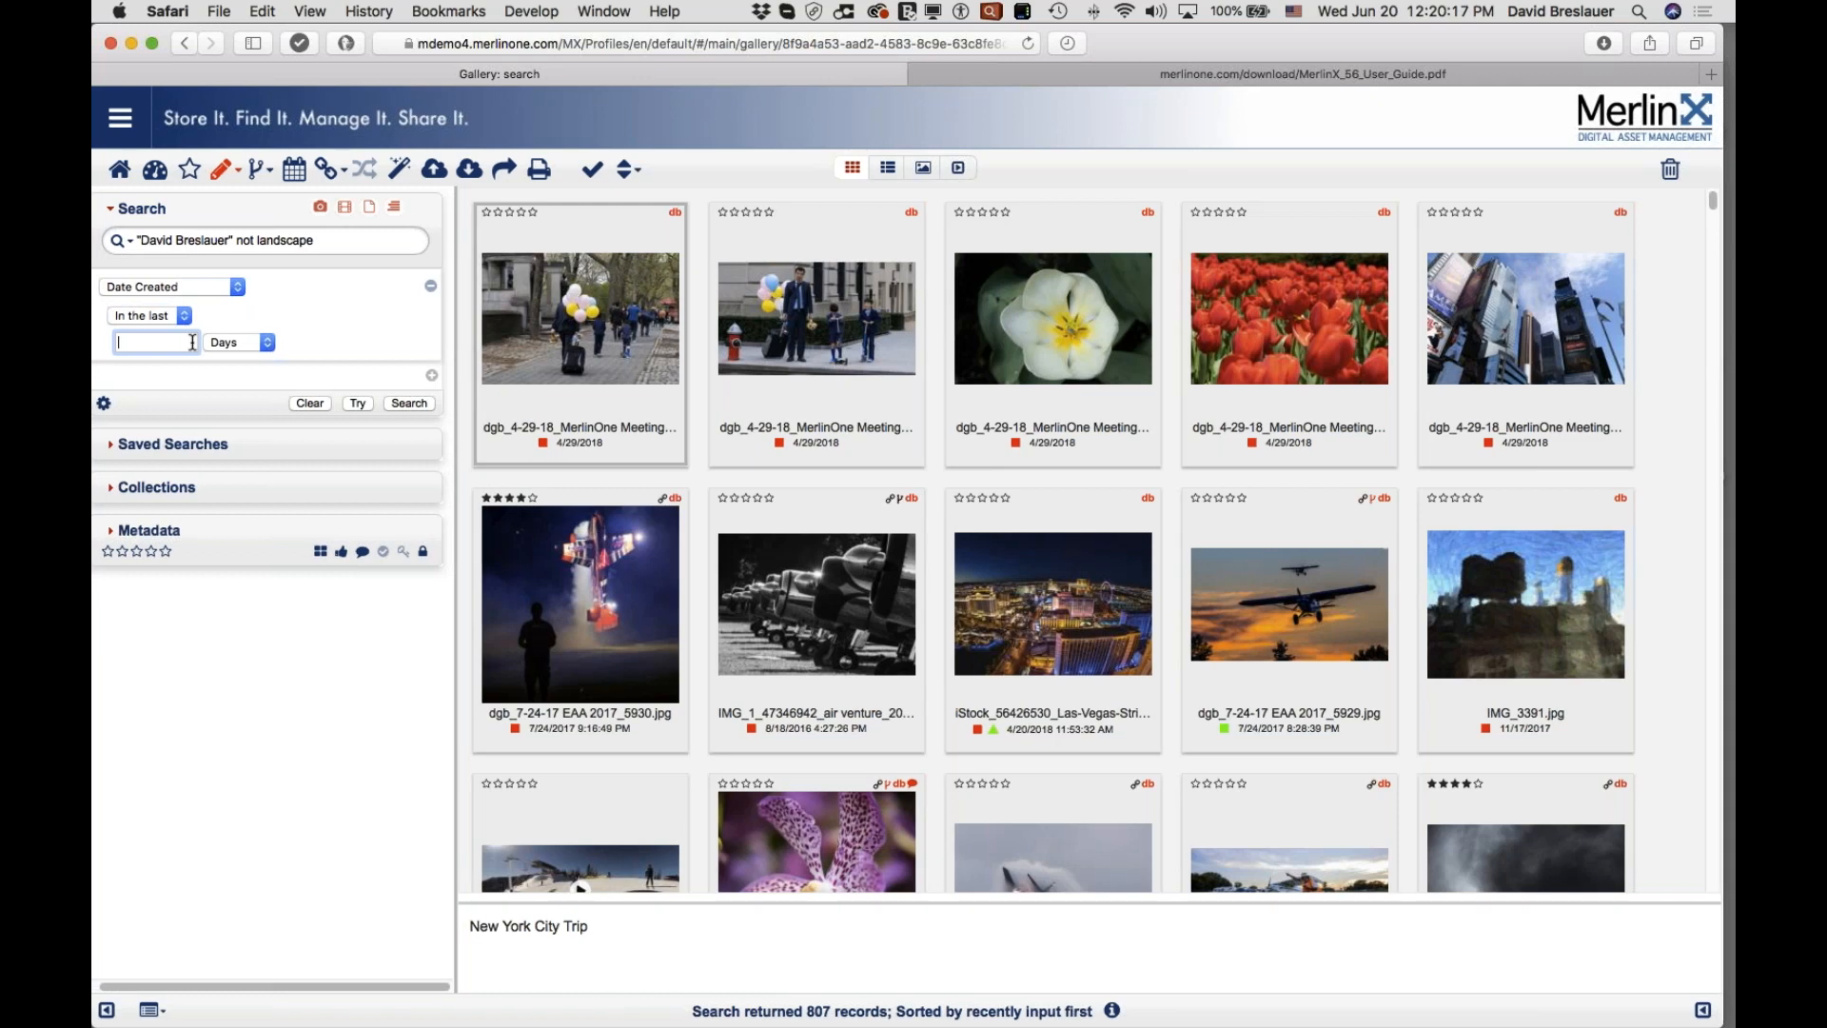
pyautogui.write('100')
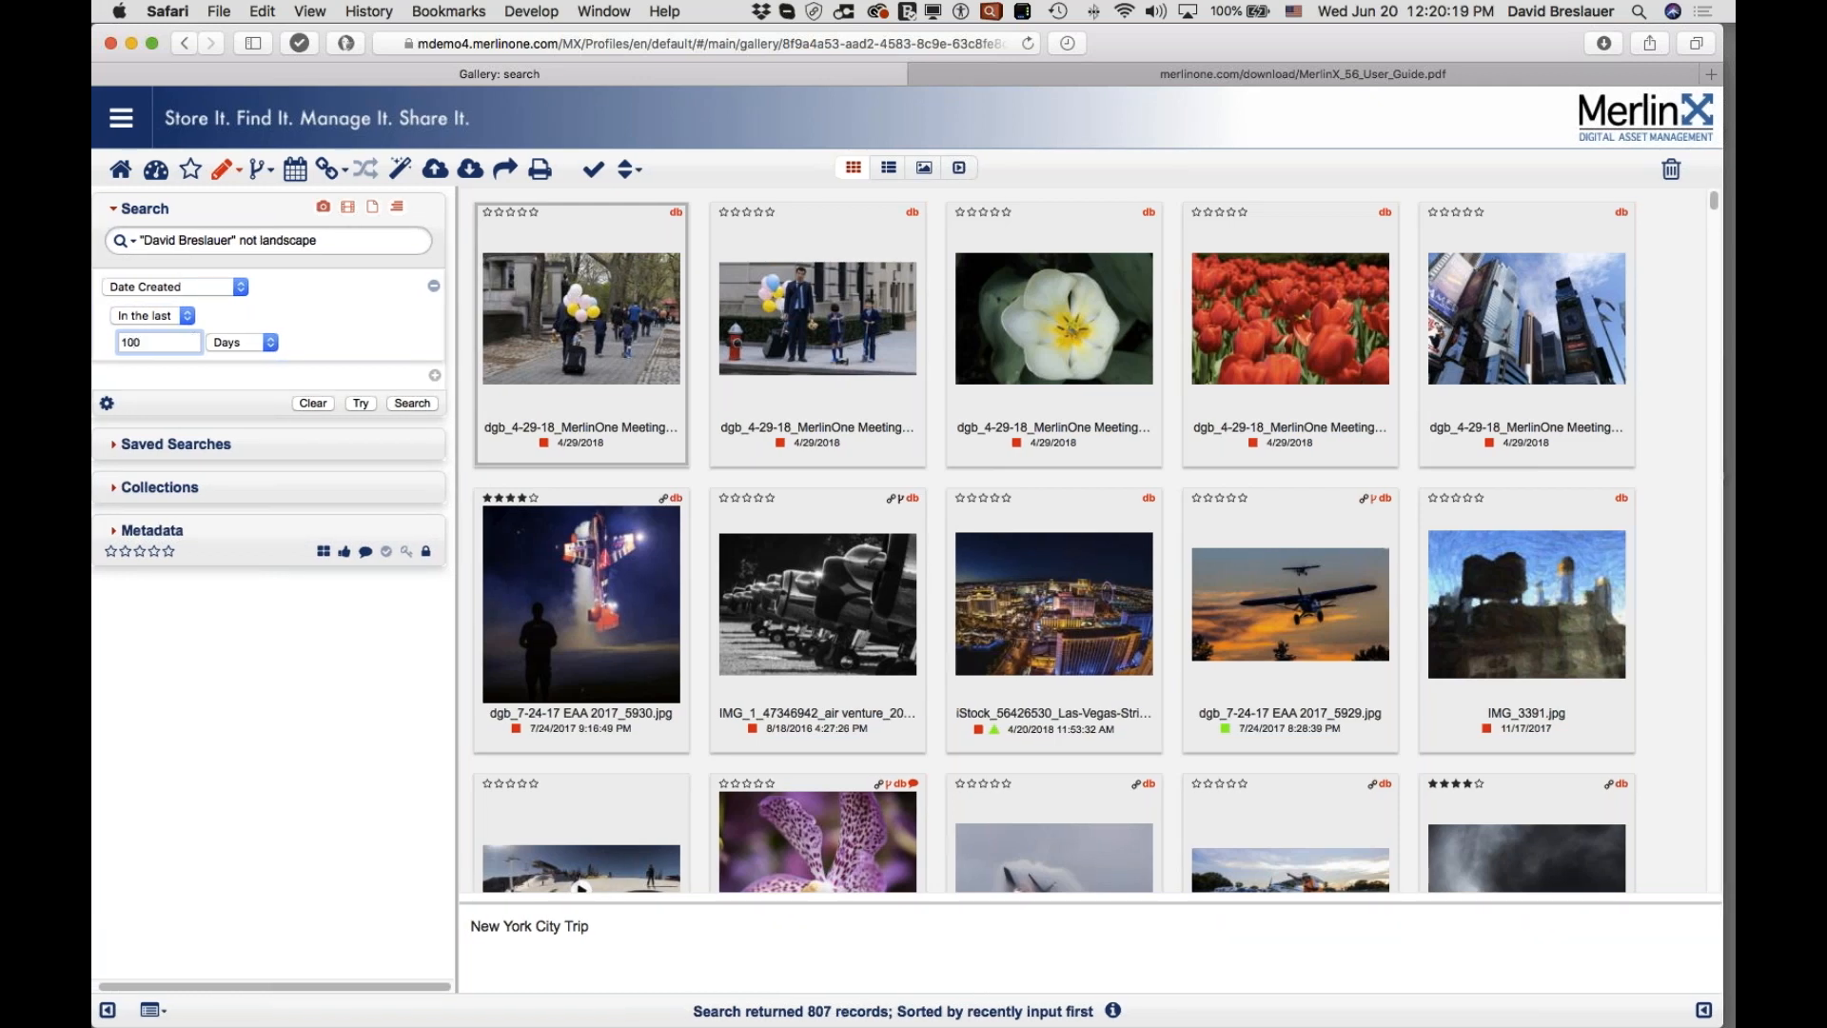
pyautogui.tripleClick(335, 242)
pyautogui.press('BackSpace')
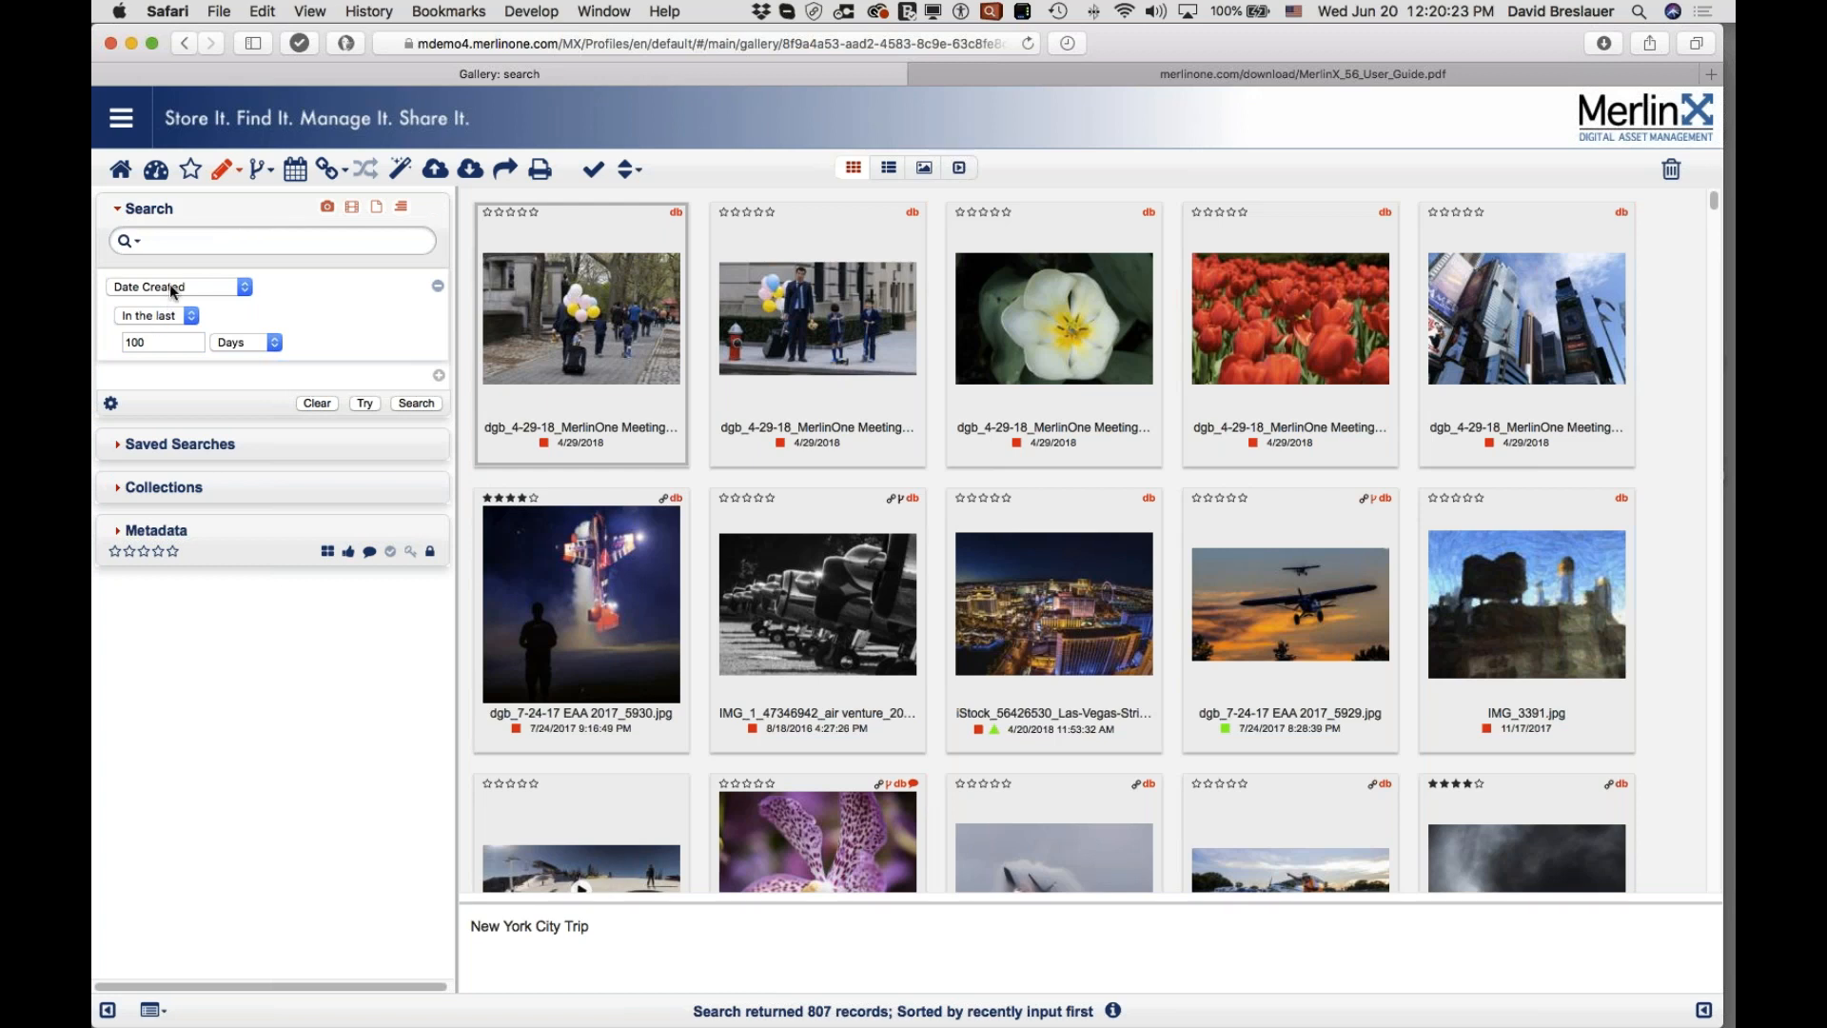
# Step: Run the Date Created search and scroll through the 35 returned assets
pyautogui.click(413, 401)
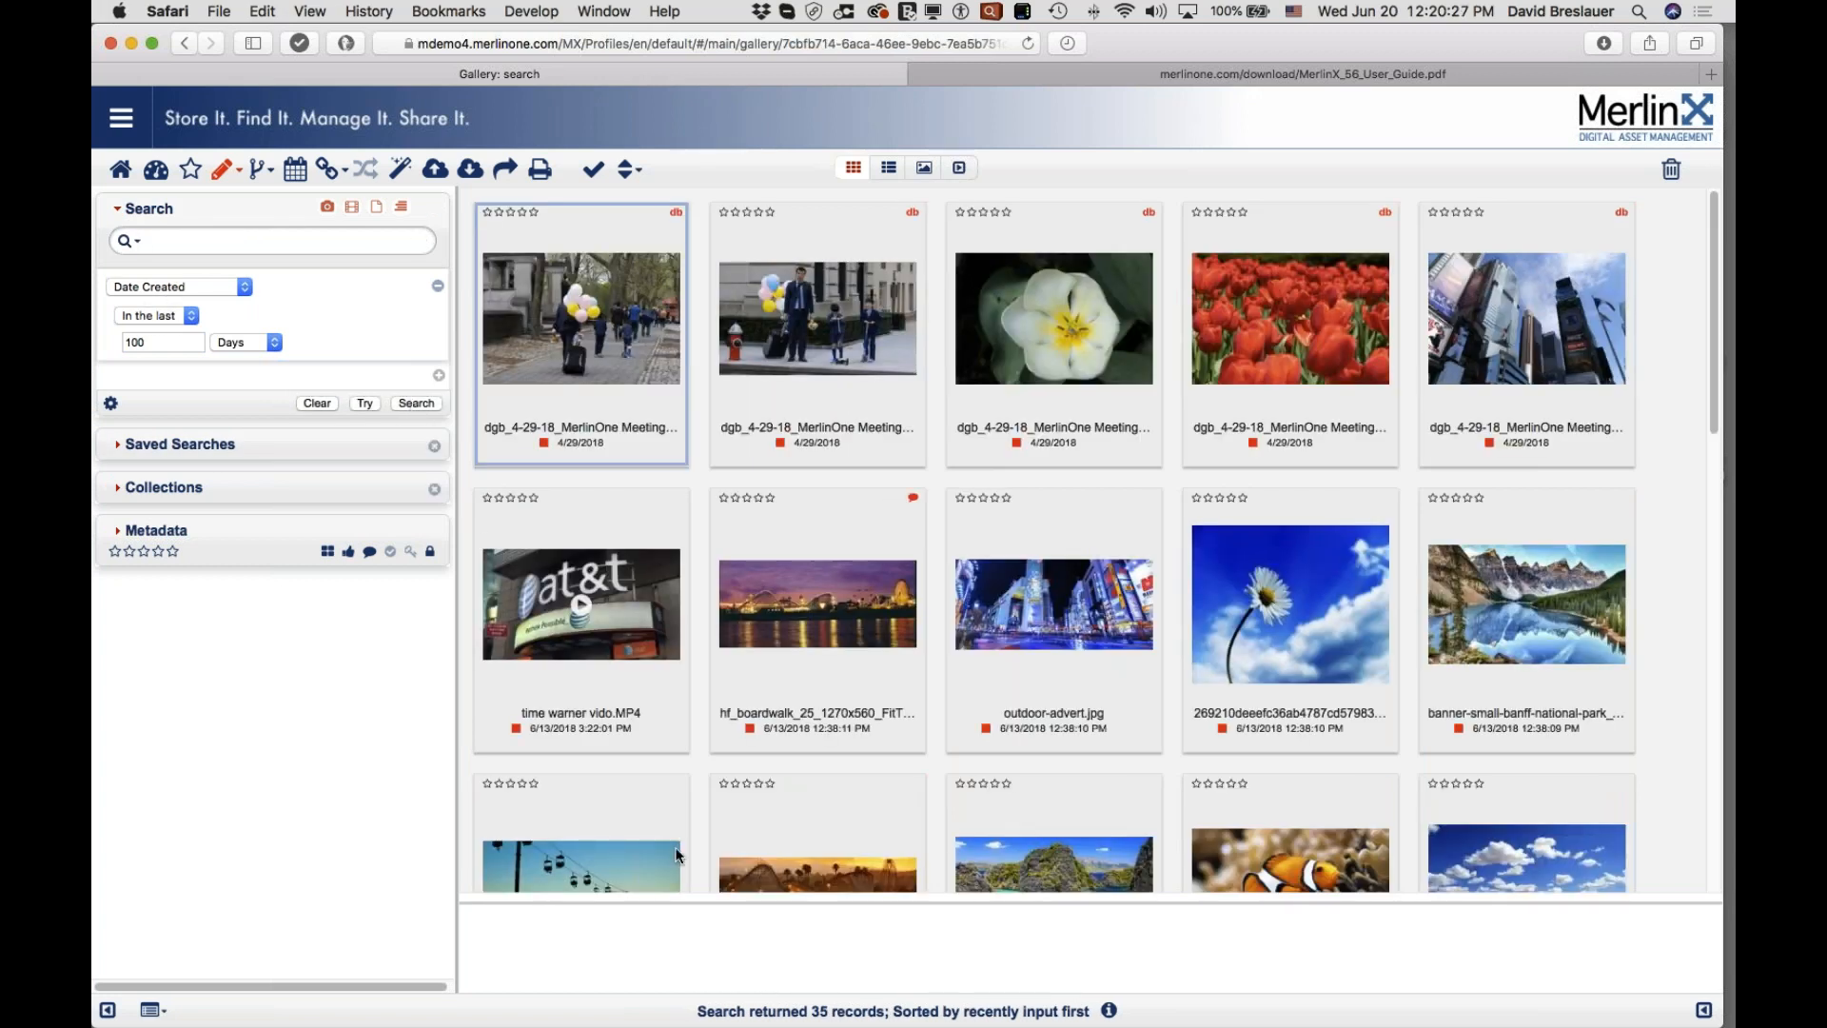
pyautogui.moveTo(811, 1010); pyautogui.dragTo(830, 1010)
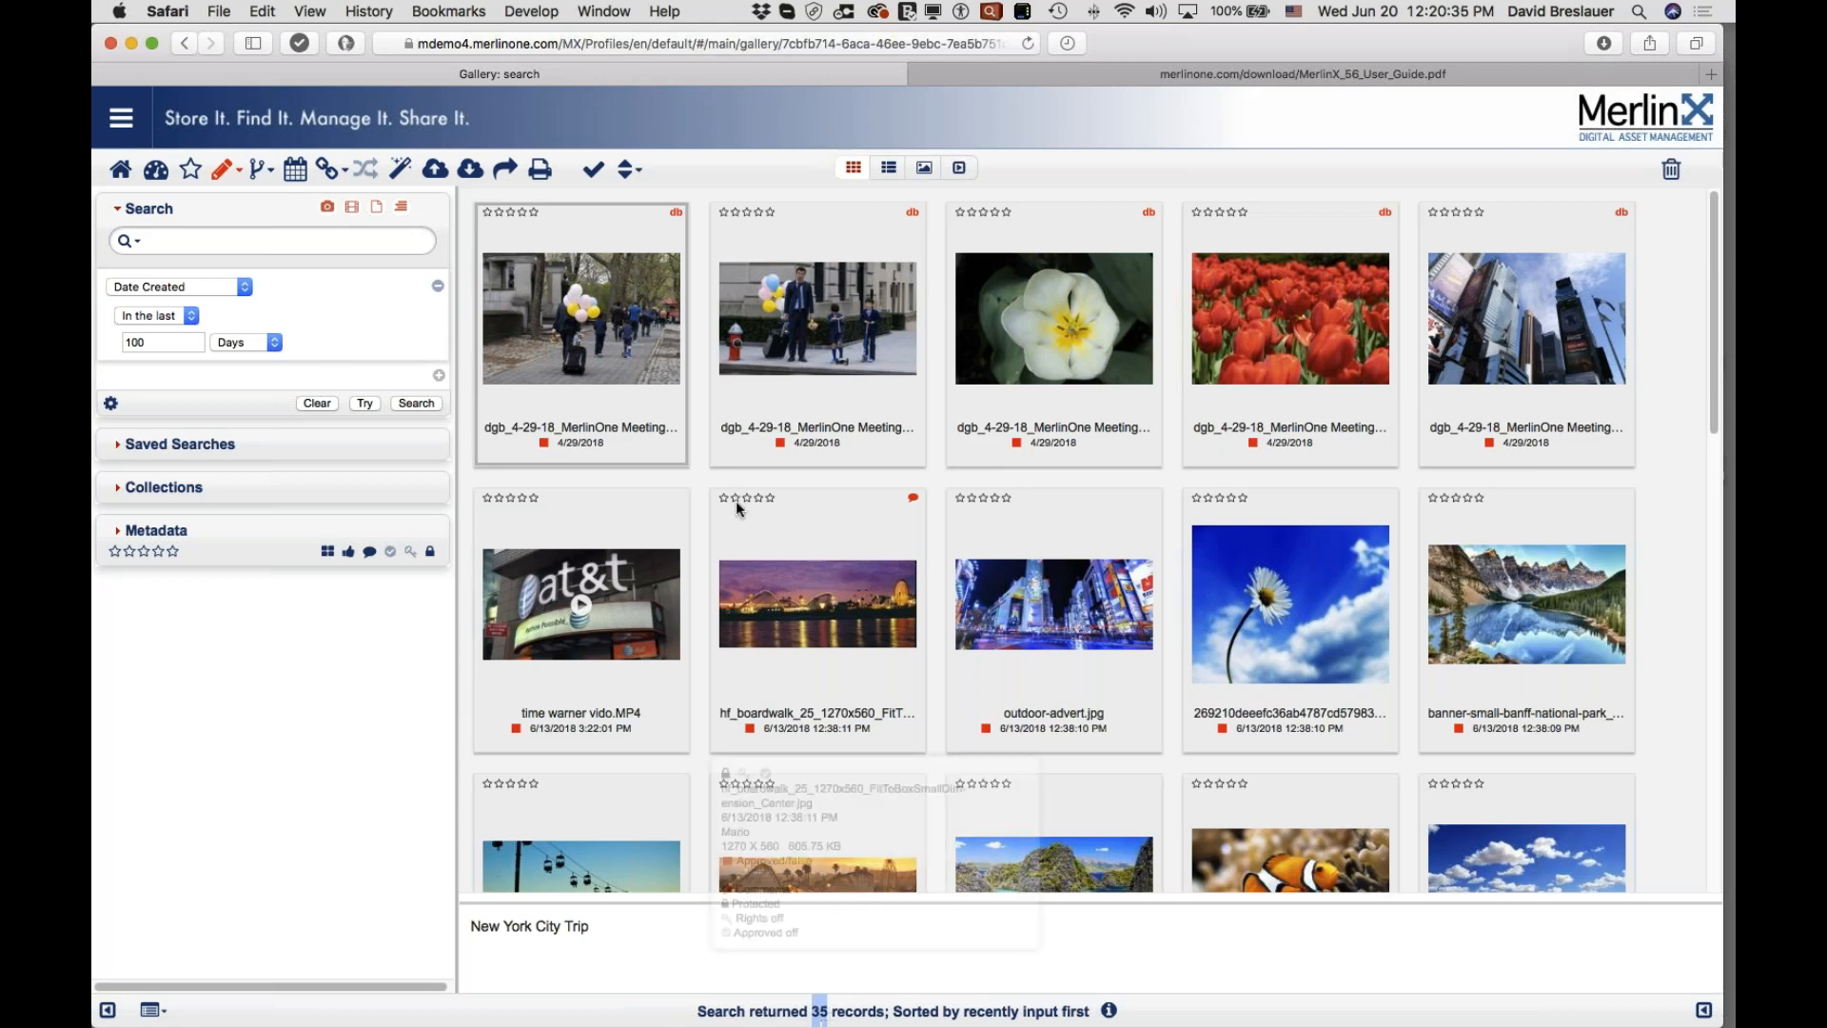
pyautogui.scroll(-7, 918, 483)
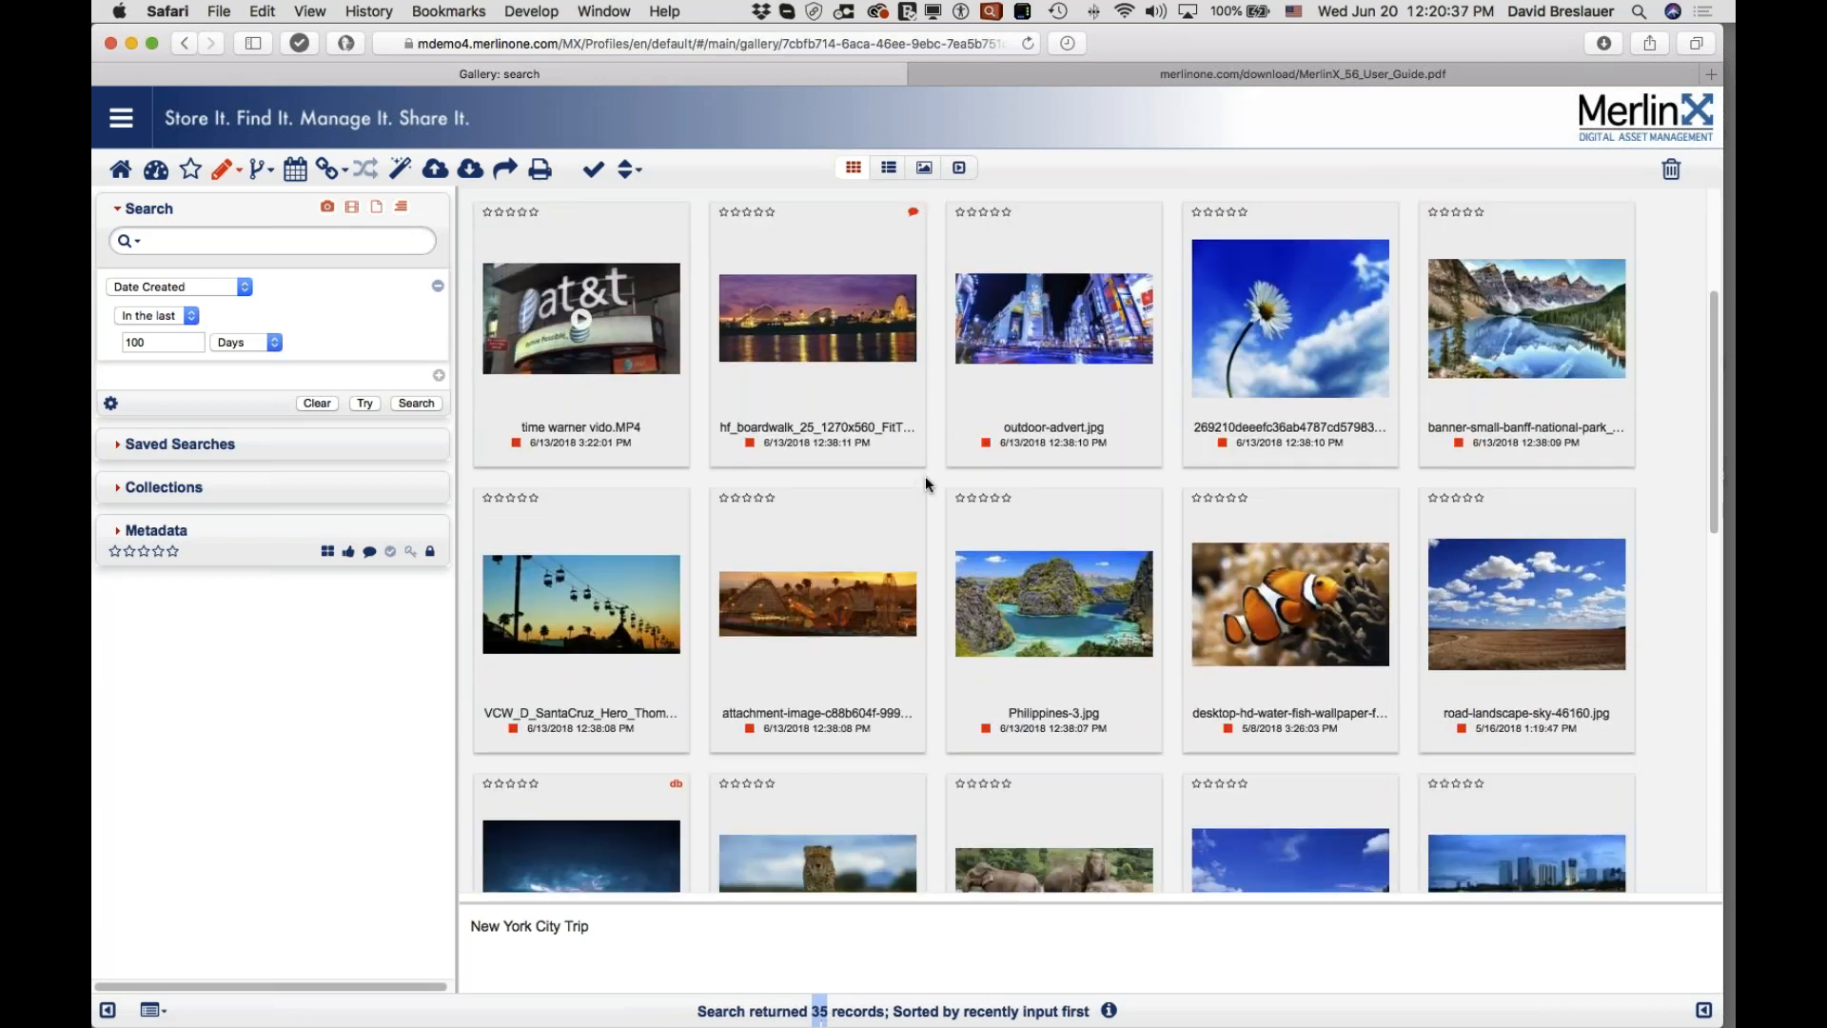
pyautogui.scroll(-6, 925, 483)
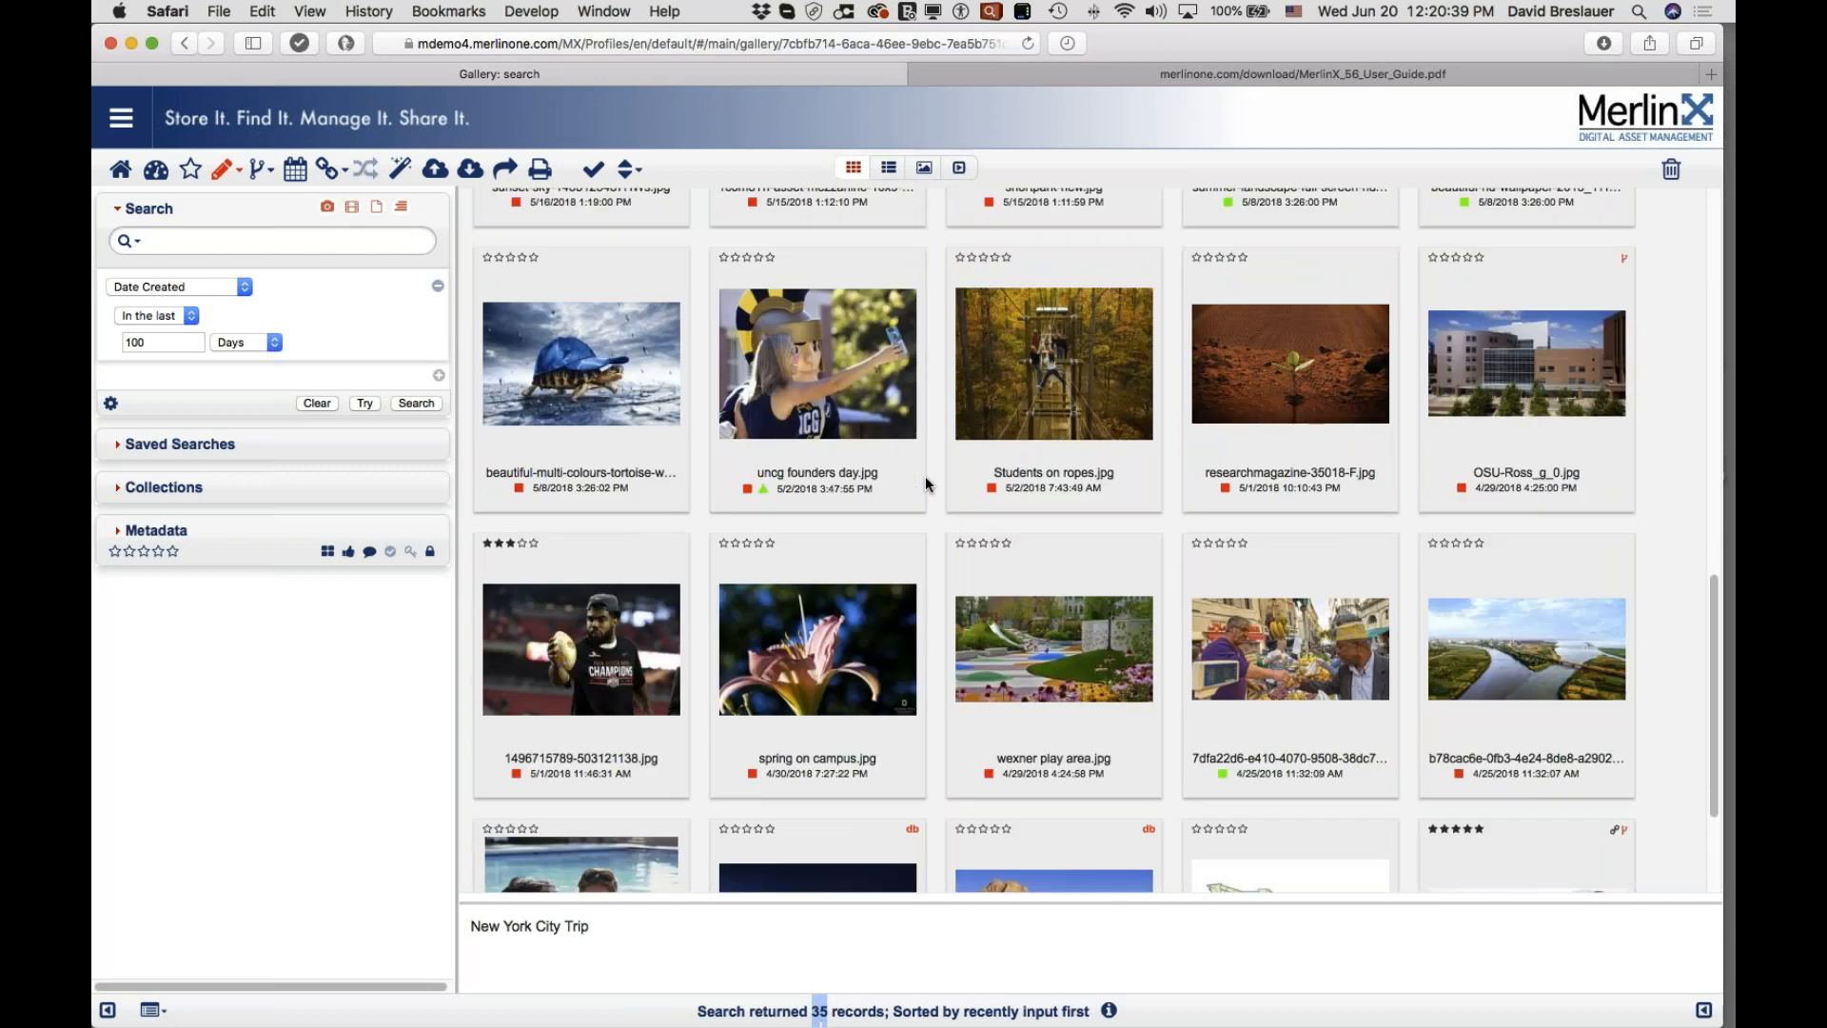
pyautogui.scroll(9, 925, 476)
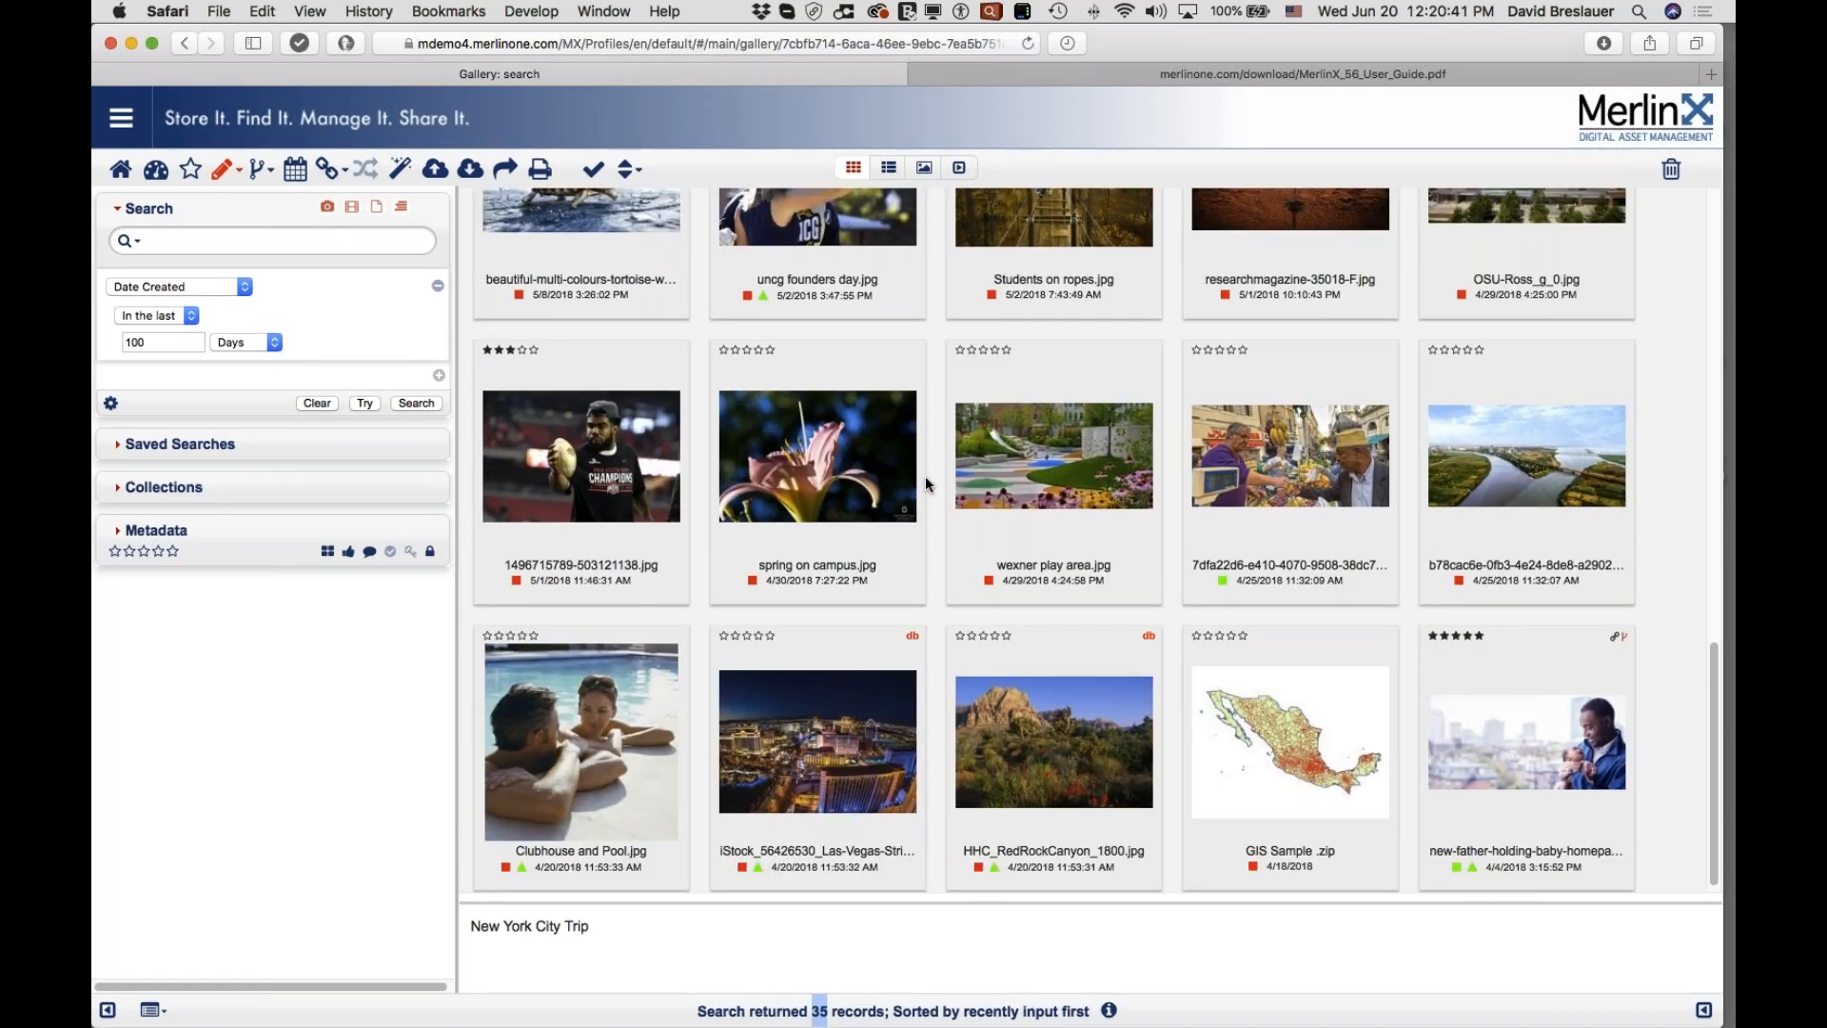
pyautogui.scroll(5, 925, 476)
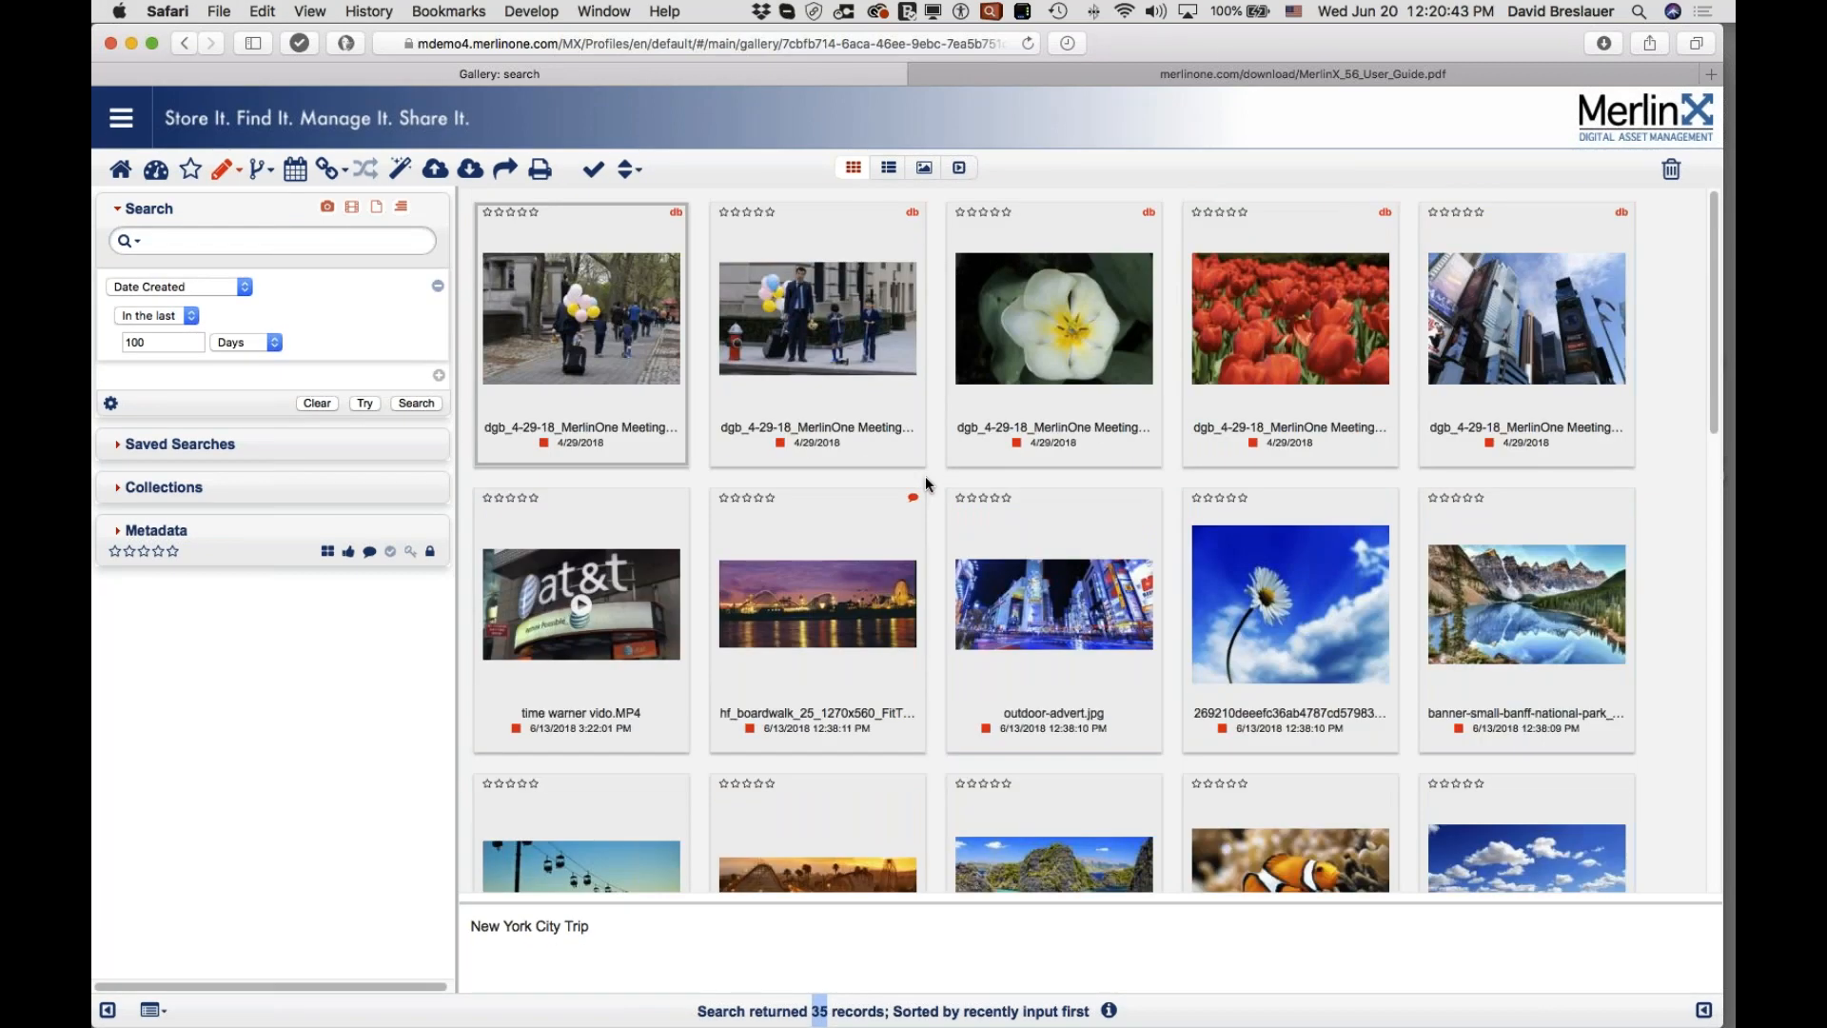
pyautogui.click(231, 286)
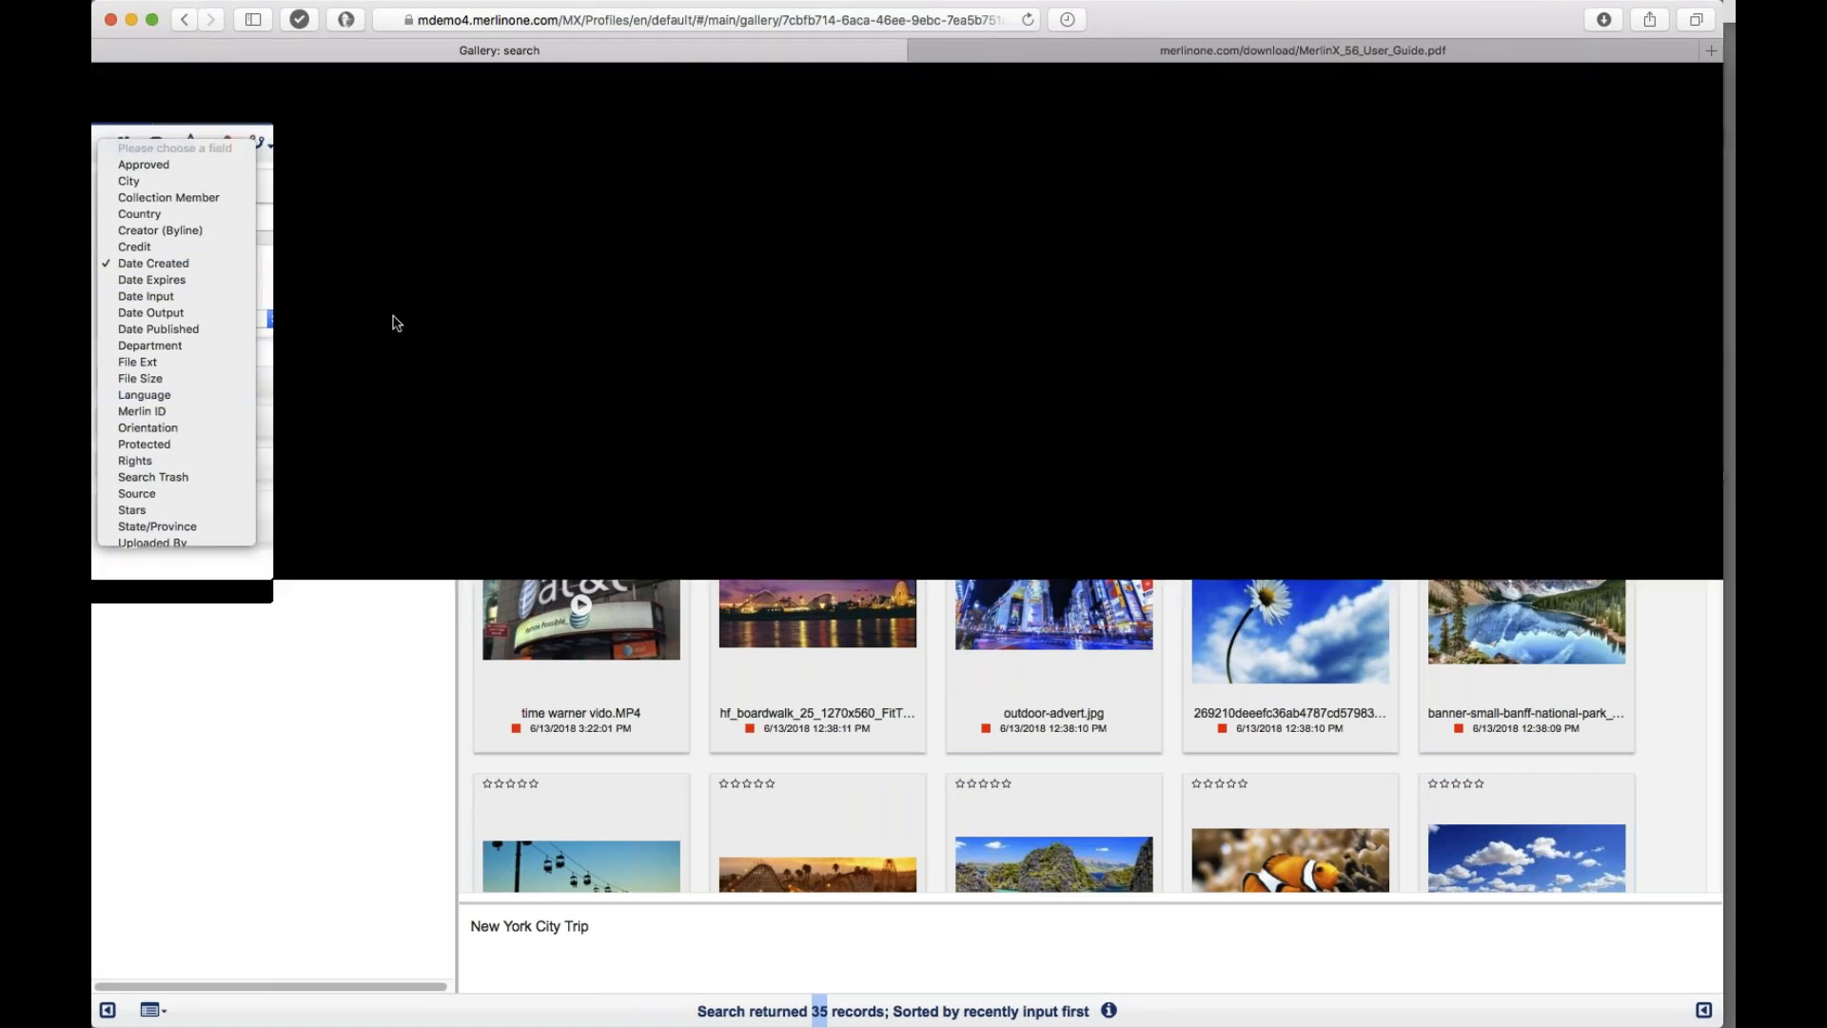
# Step: Show the New York meeting photo's full metadata and copy its Merlin ID value
pyautogui.click(396, 323)
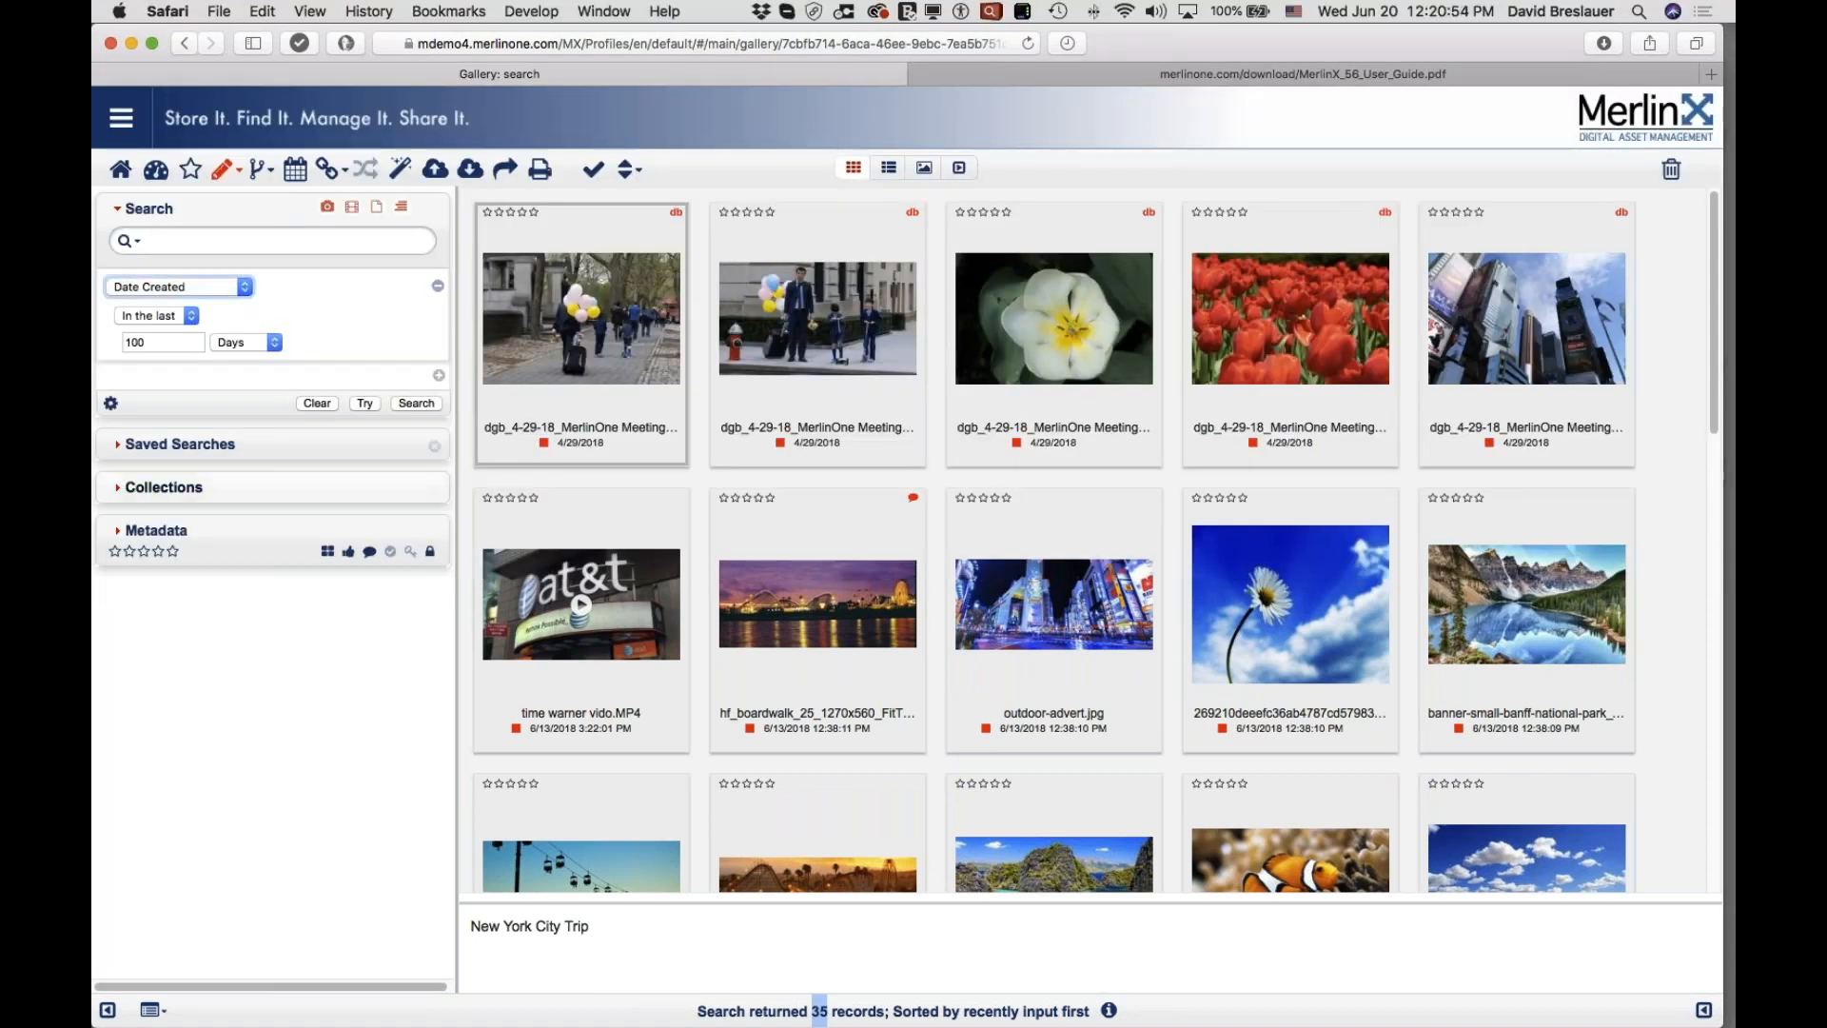
pyautogui.click(122, 538)
pyautogui.scroll(-2, 257, 561)
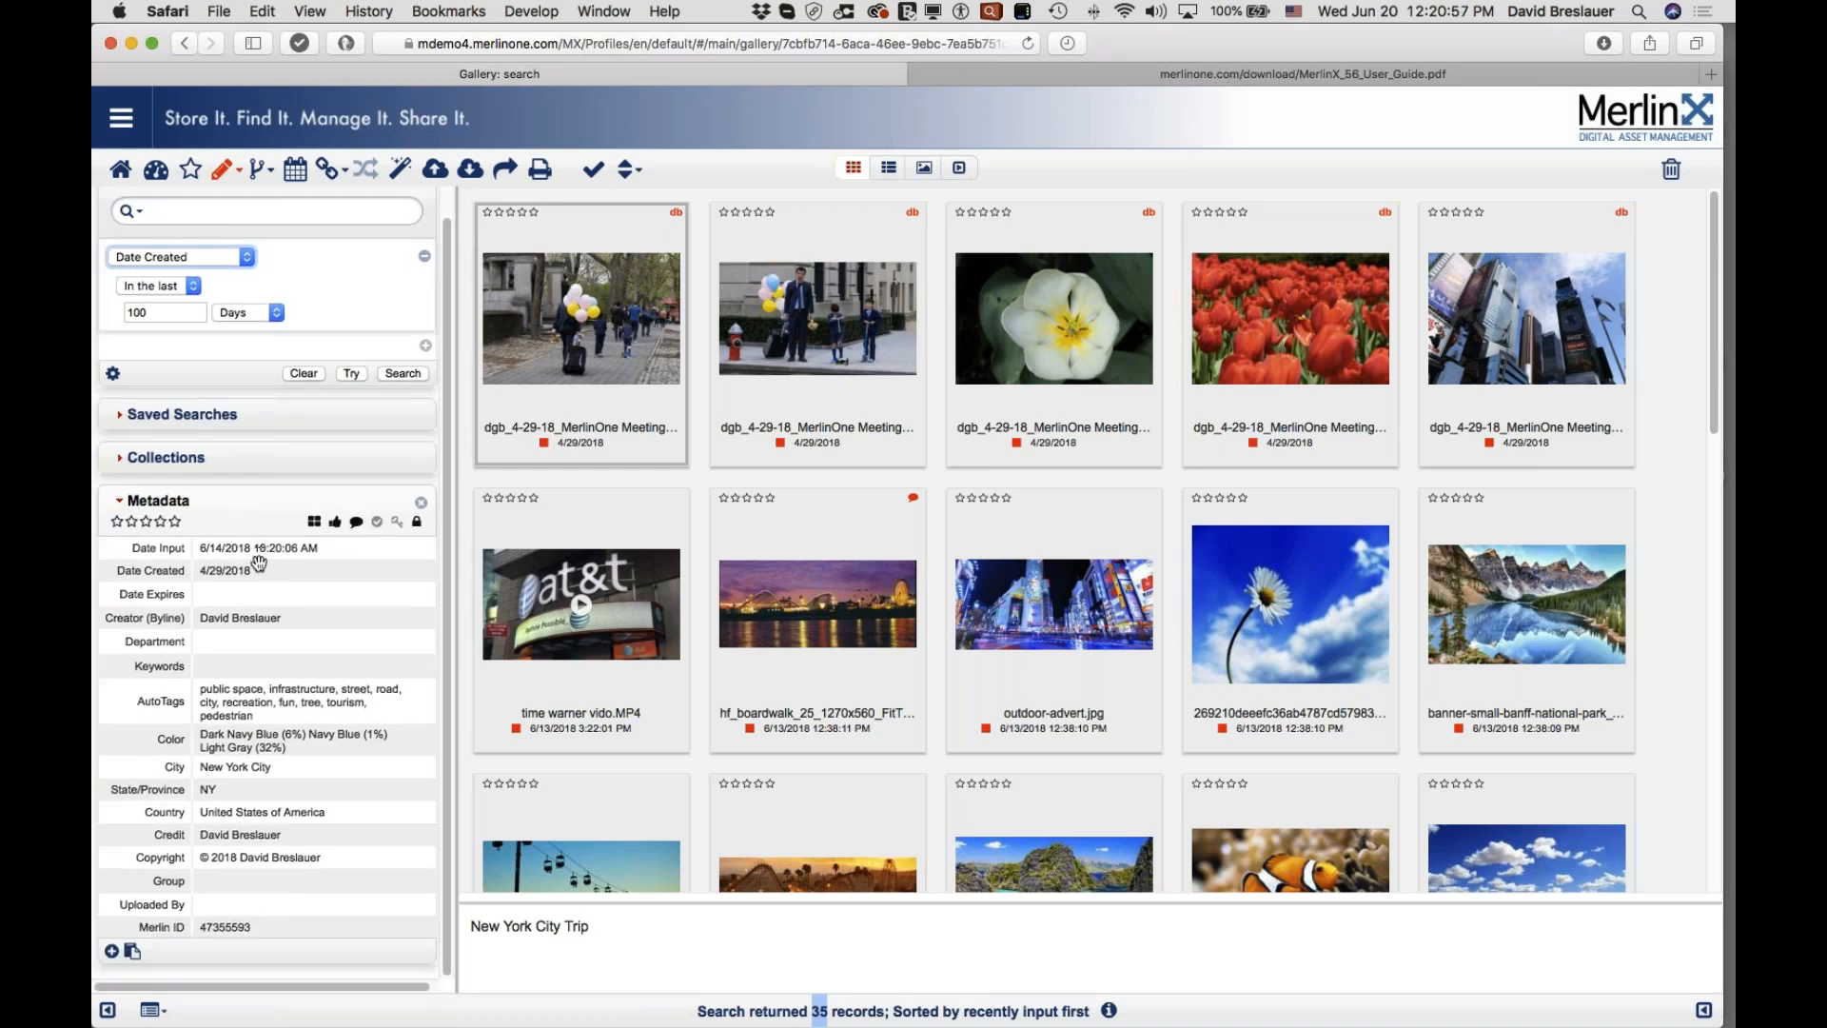
pyautogui.moveTo(247, 931); pyautogui.dragTo(197, 931)
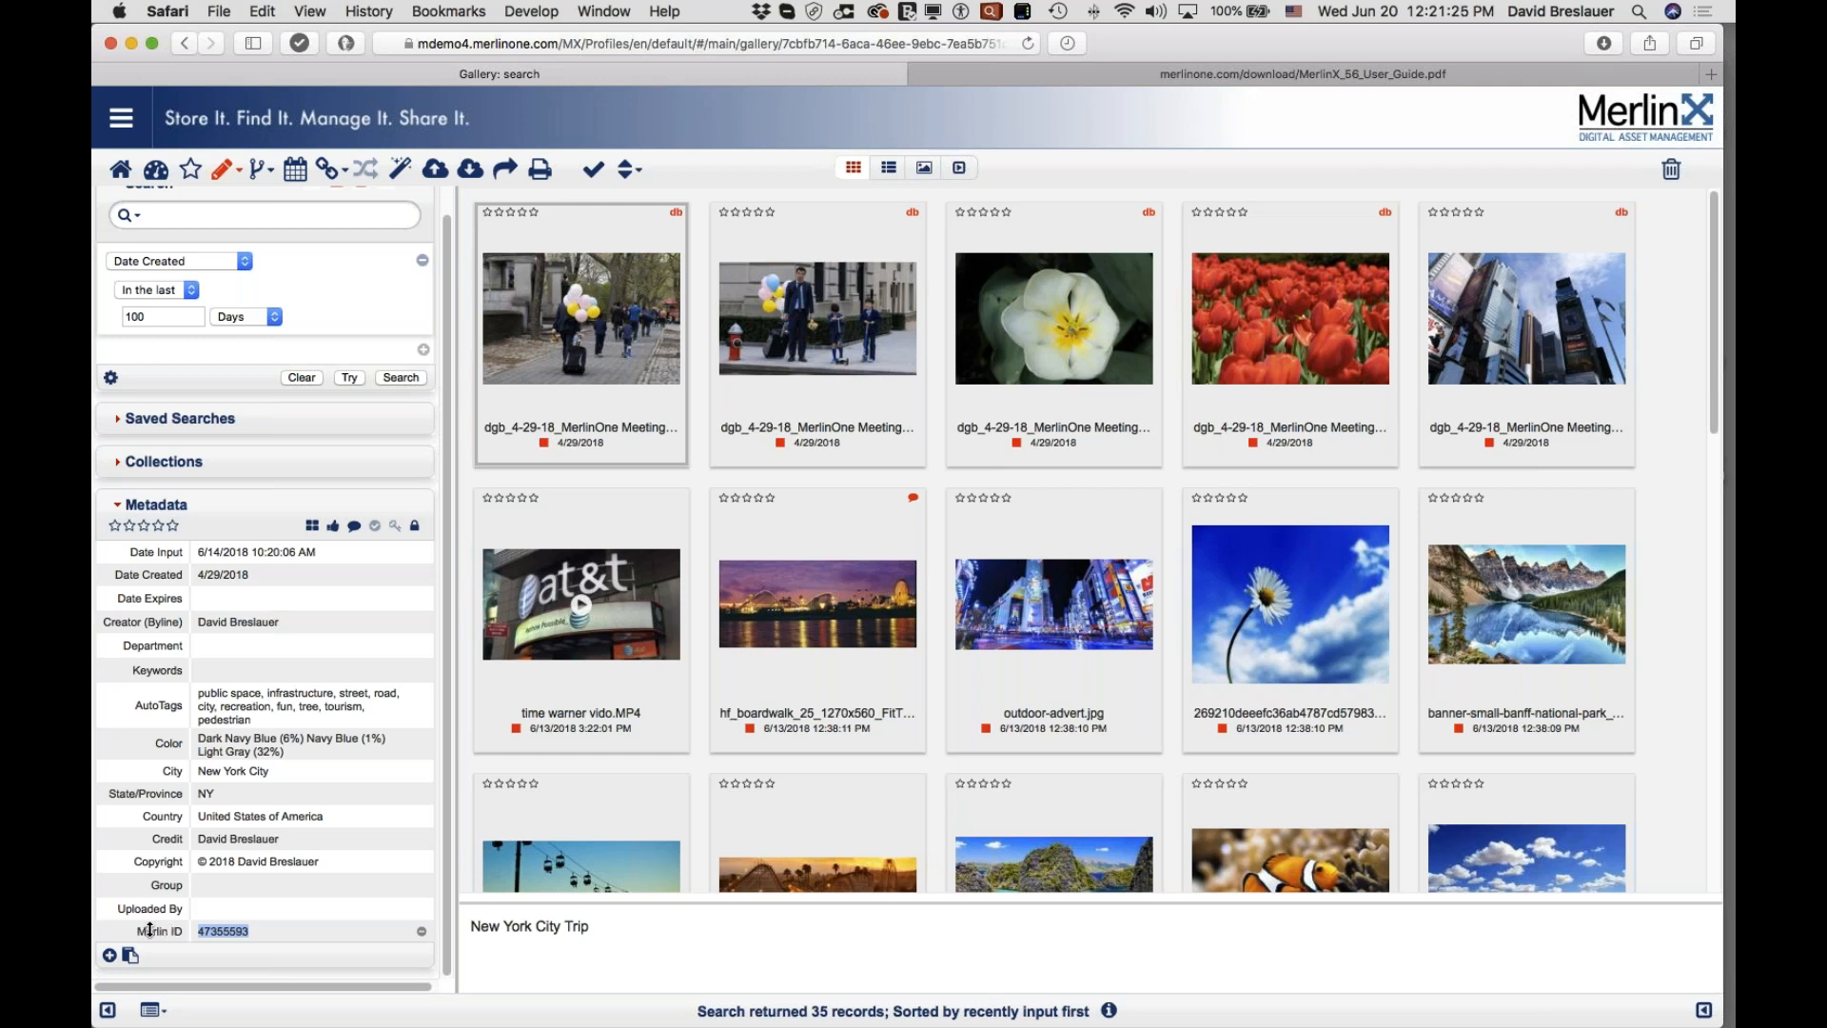
pyautogui.rightClick(231, 940)
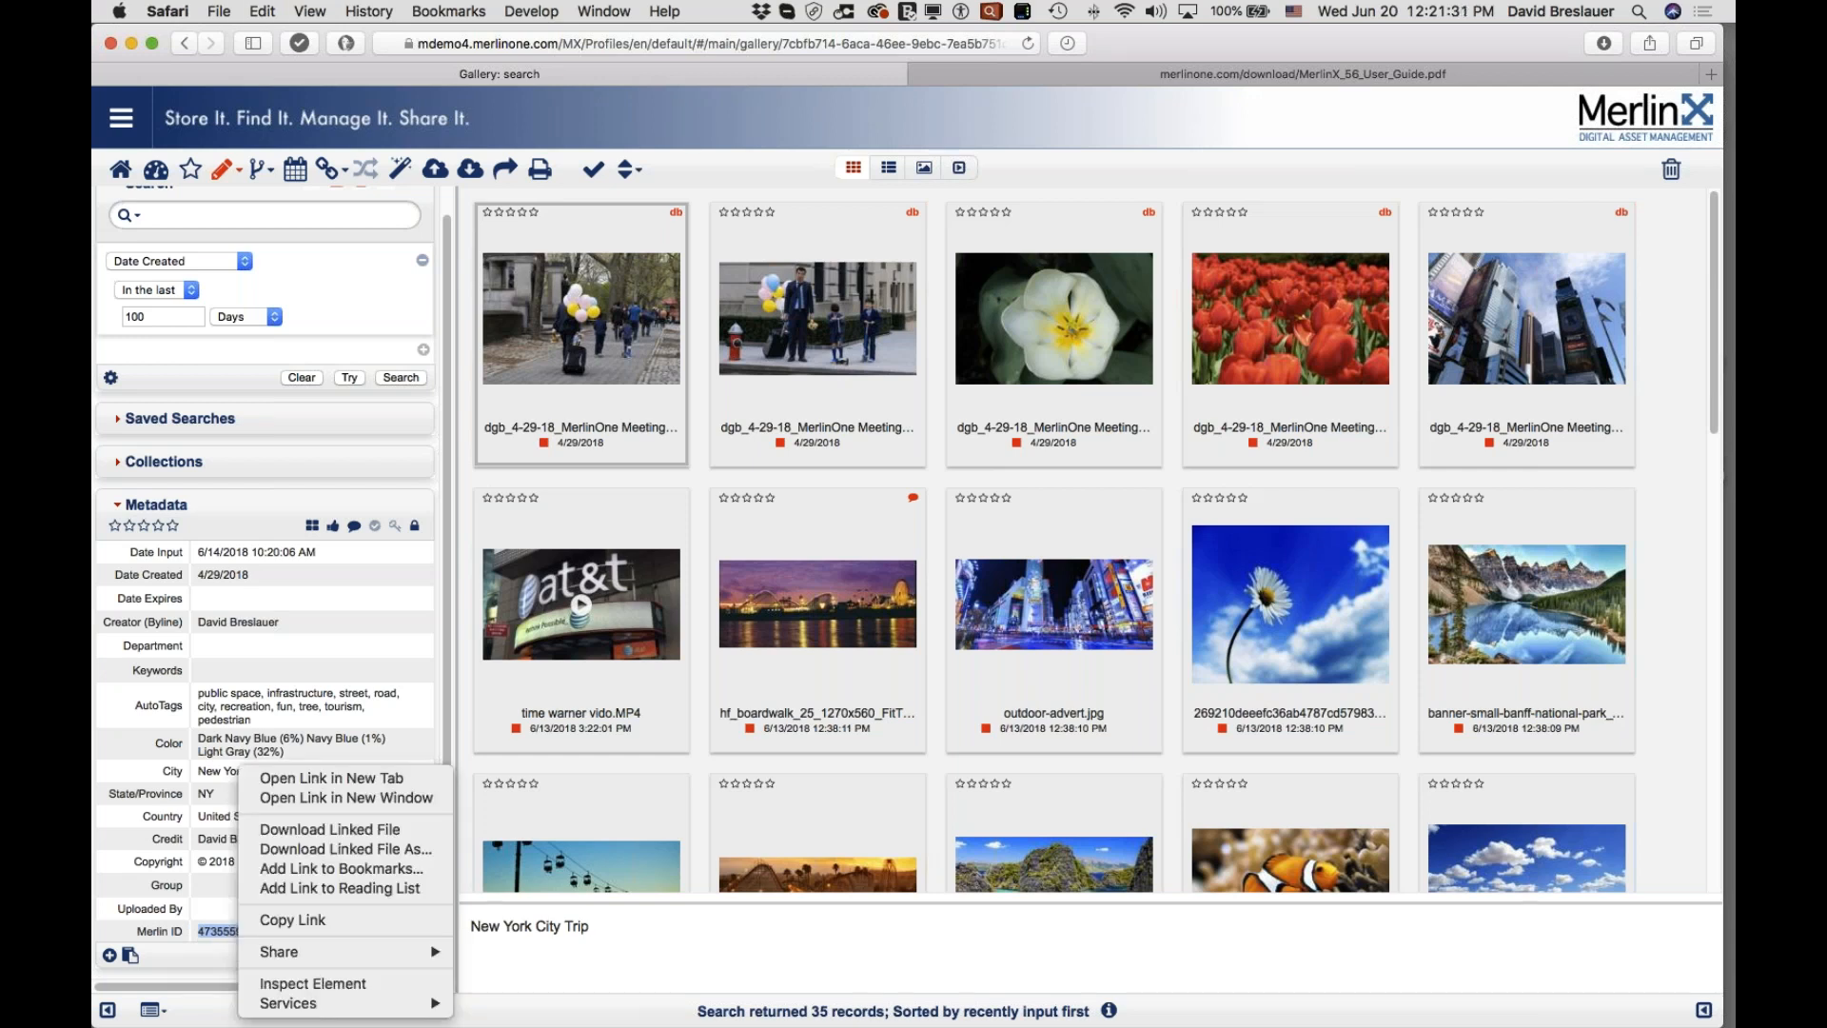
pyautogui.click(271, 921)
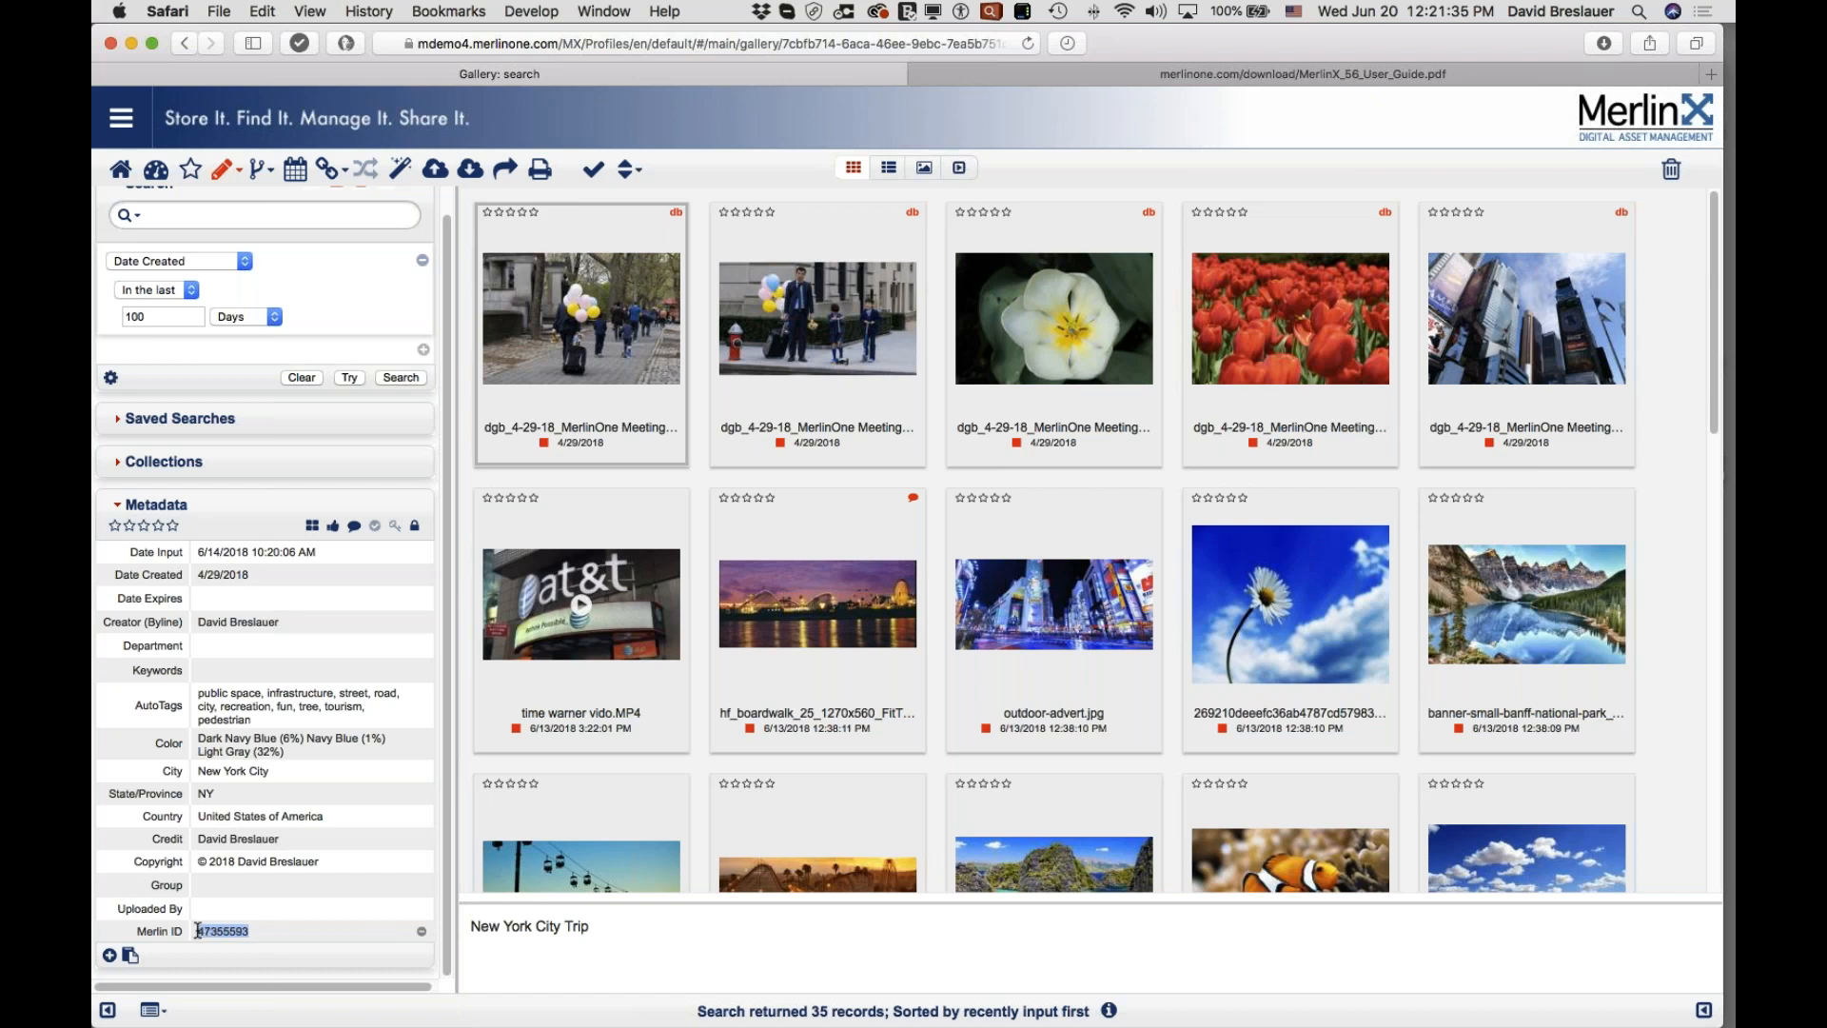
pyautogui.press('super+c')
pyautogui.click(187, 261)
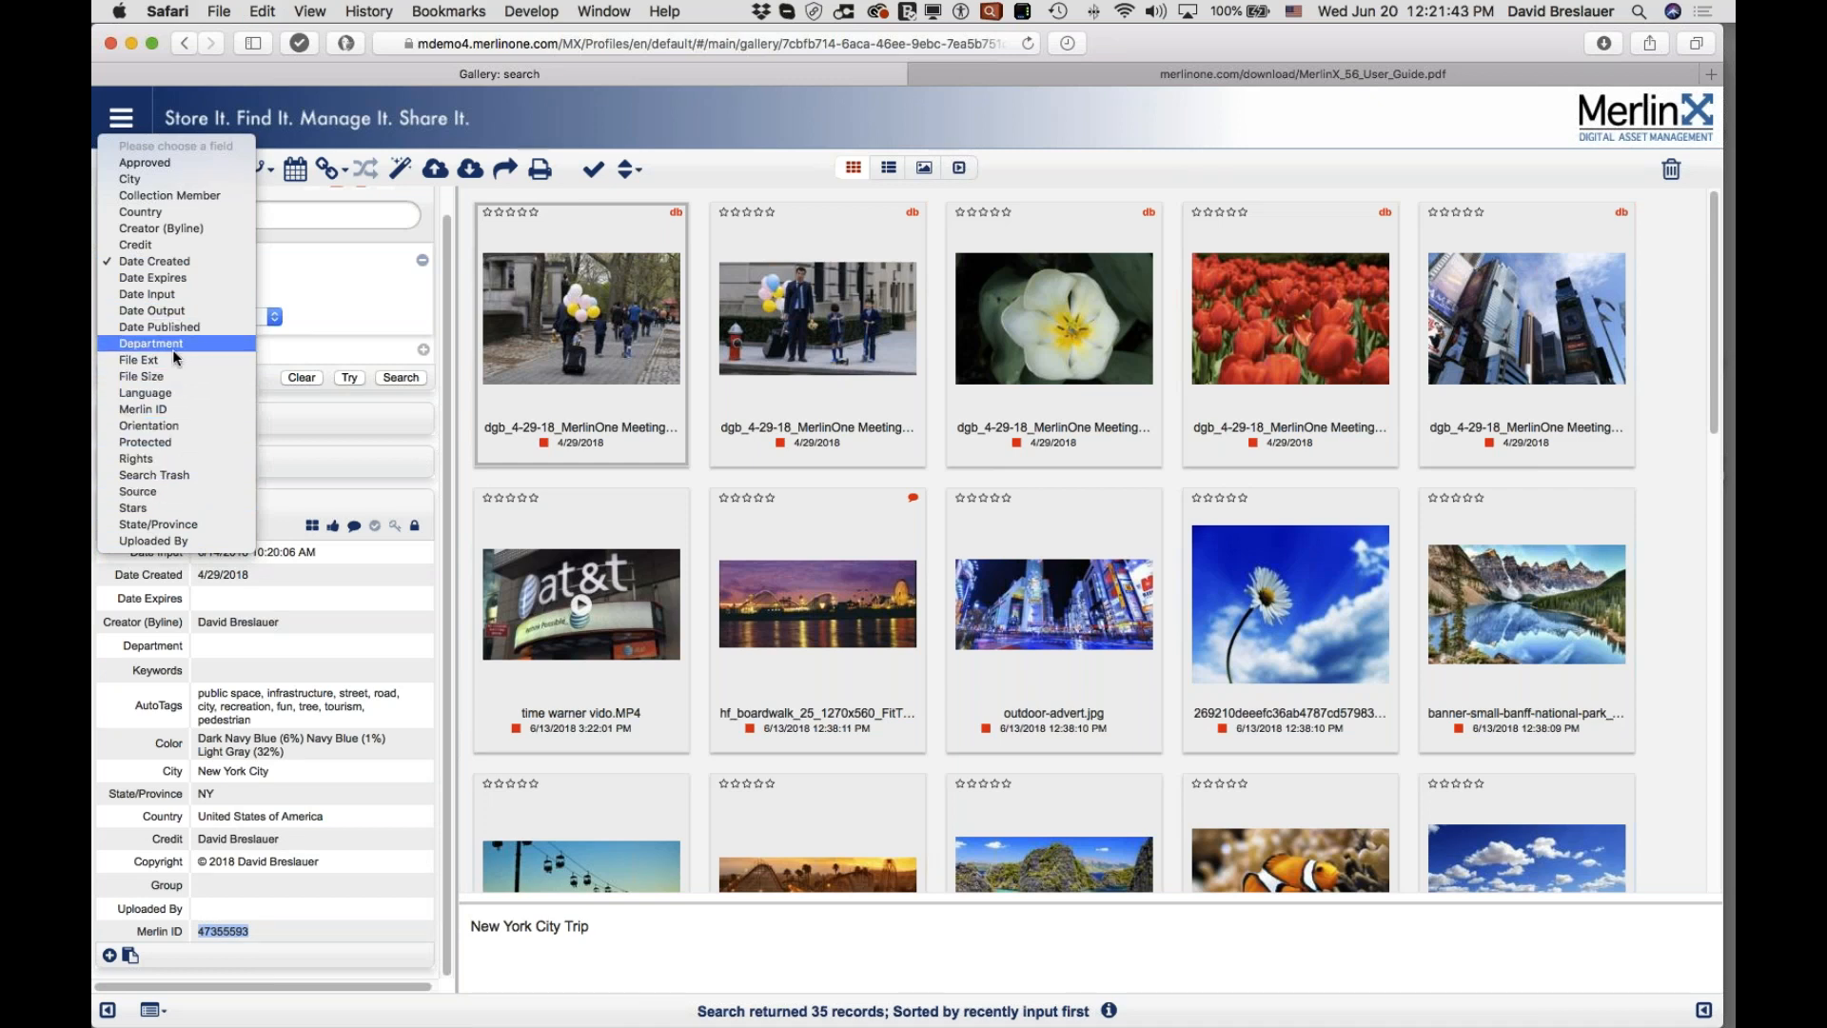
# Step: Search on a Merlin ID criterion with the pasted ID 47355593, leaving one image
pyautogui.click(173, 408)
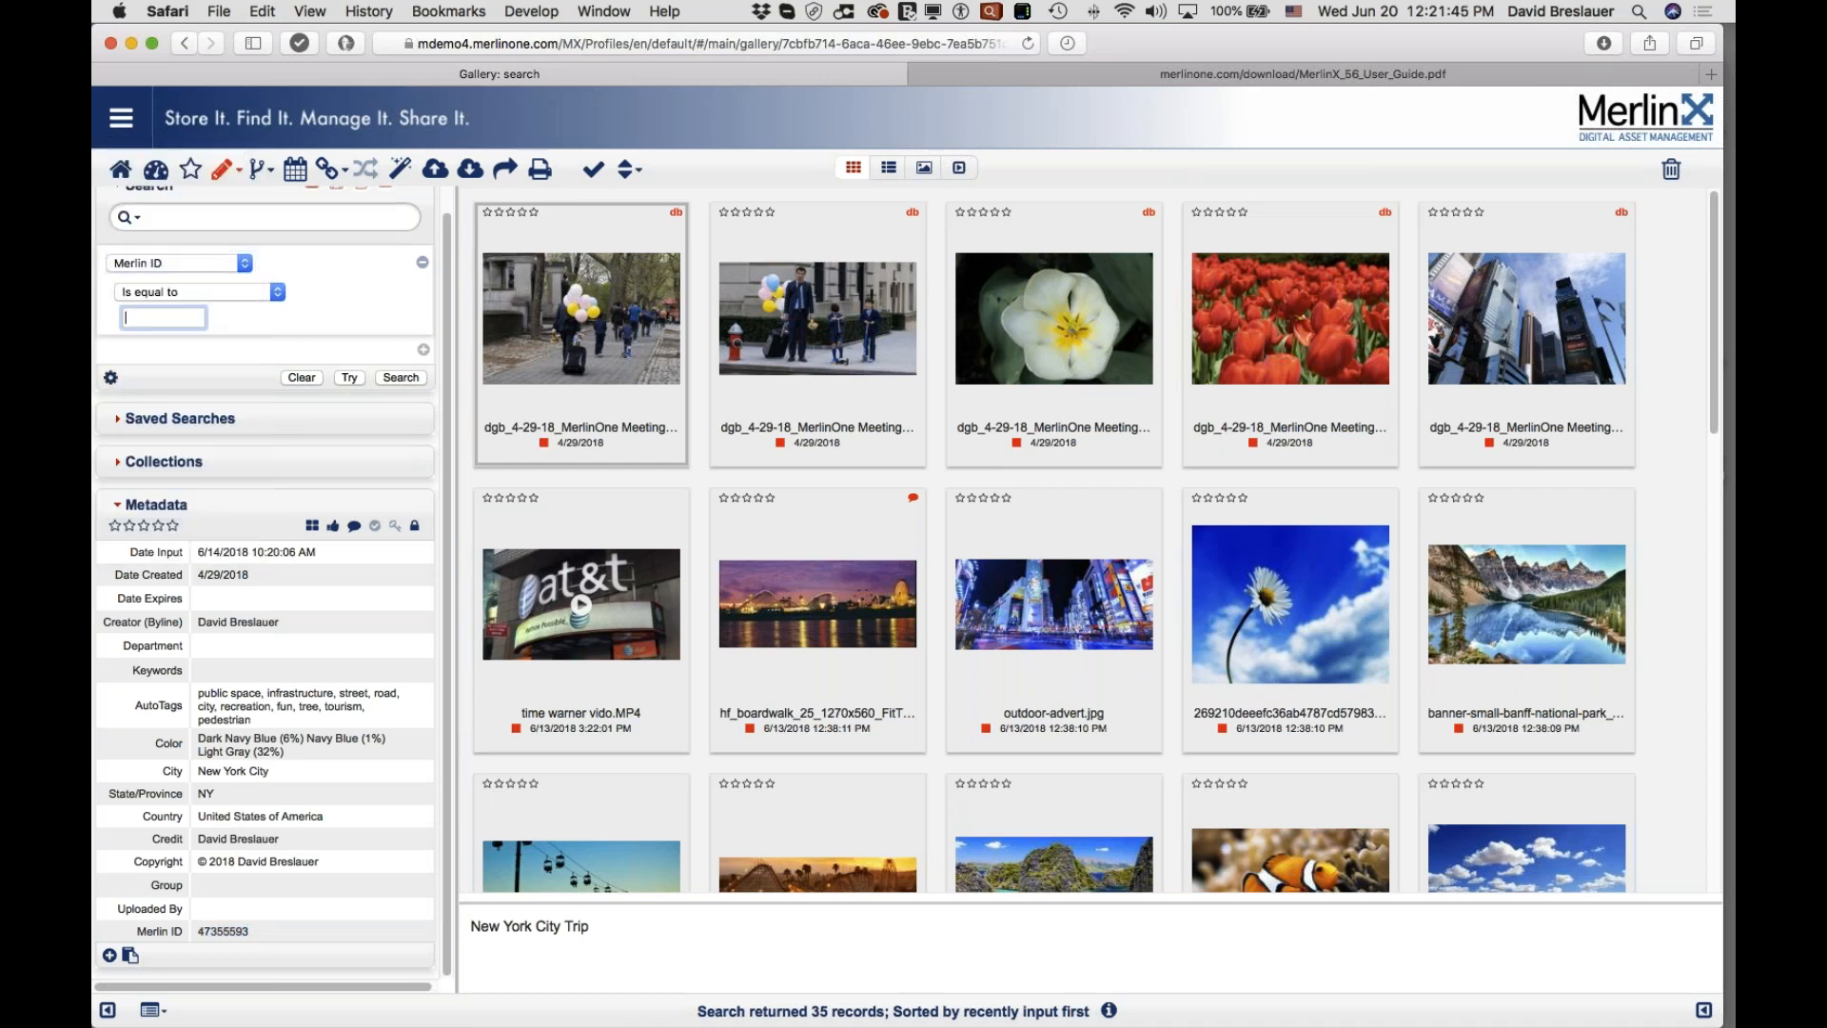
pyautogui.press('super+v')
pyautogui.click(411, 380)
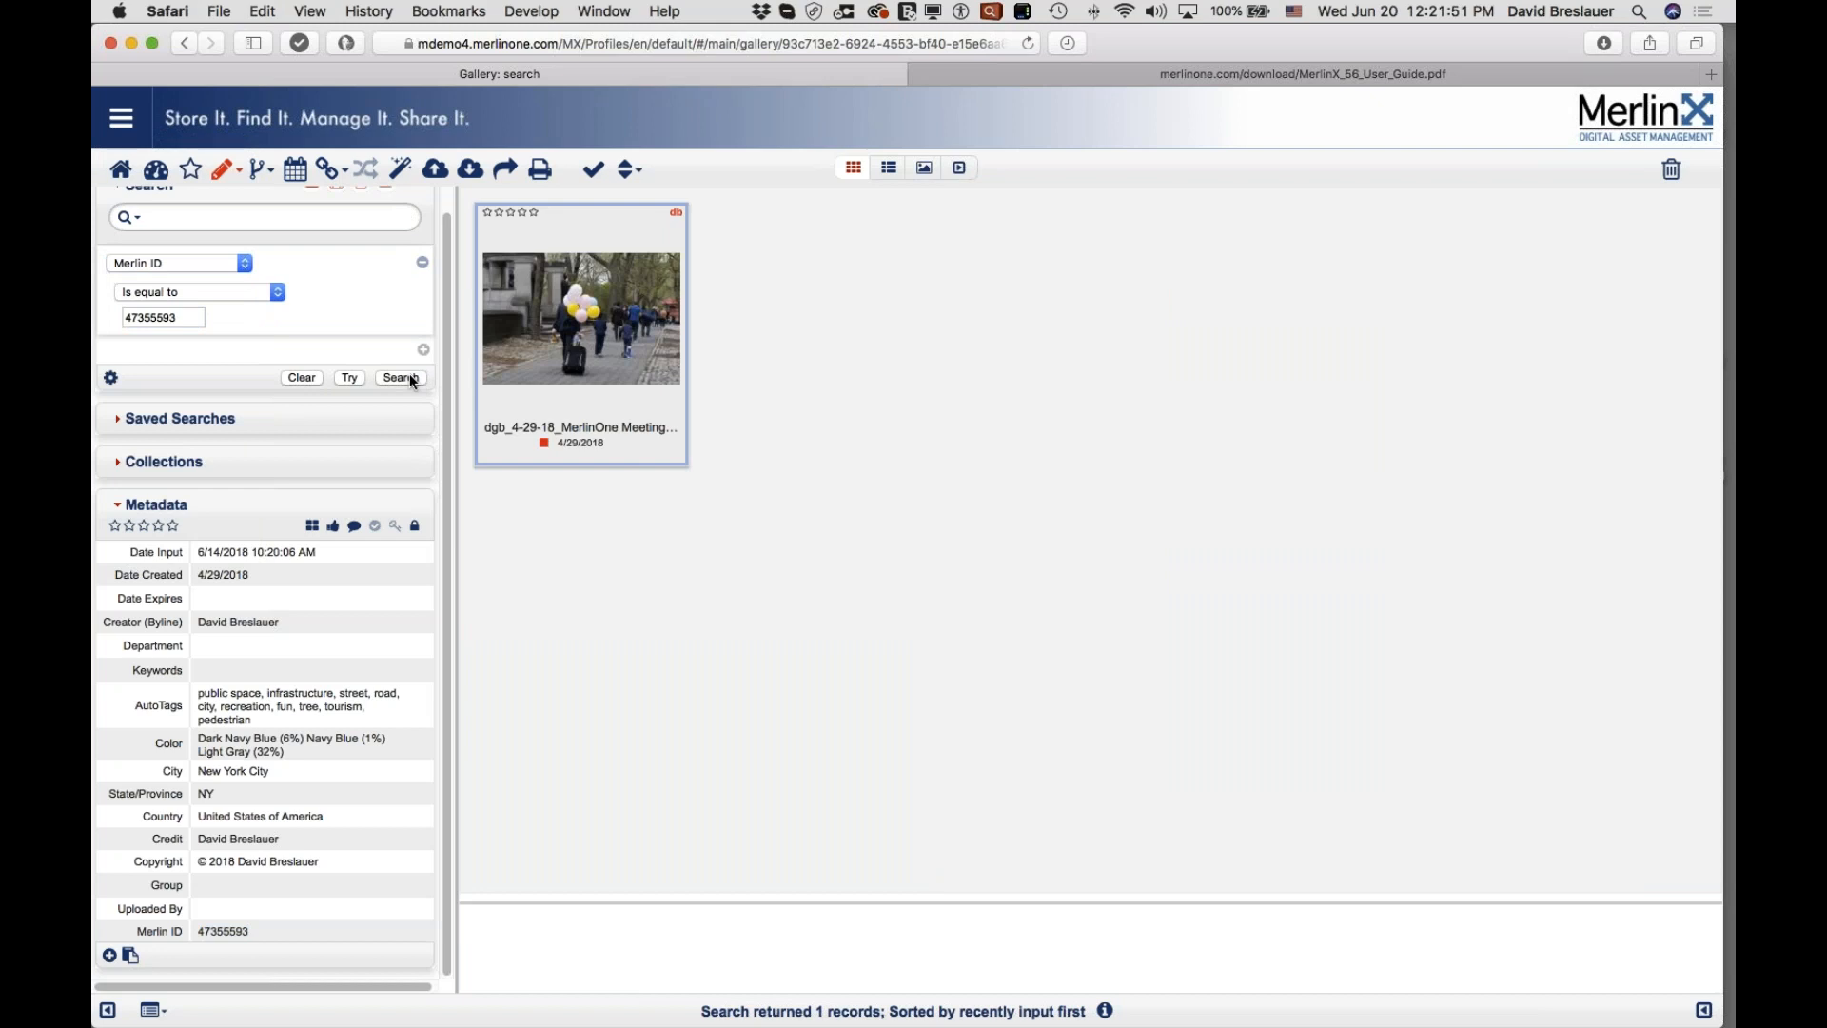
pyautogui.click(213, 264)
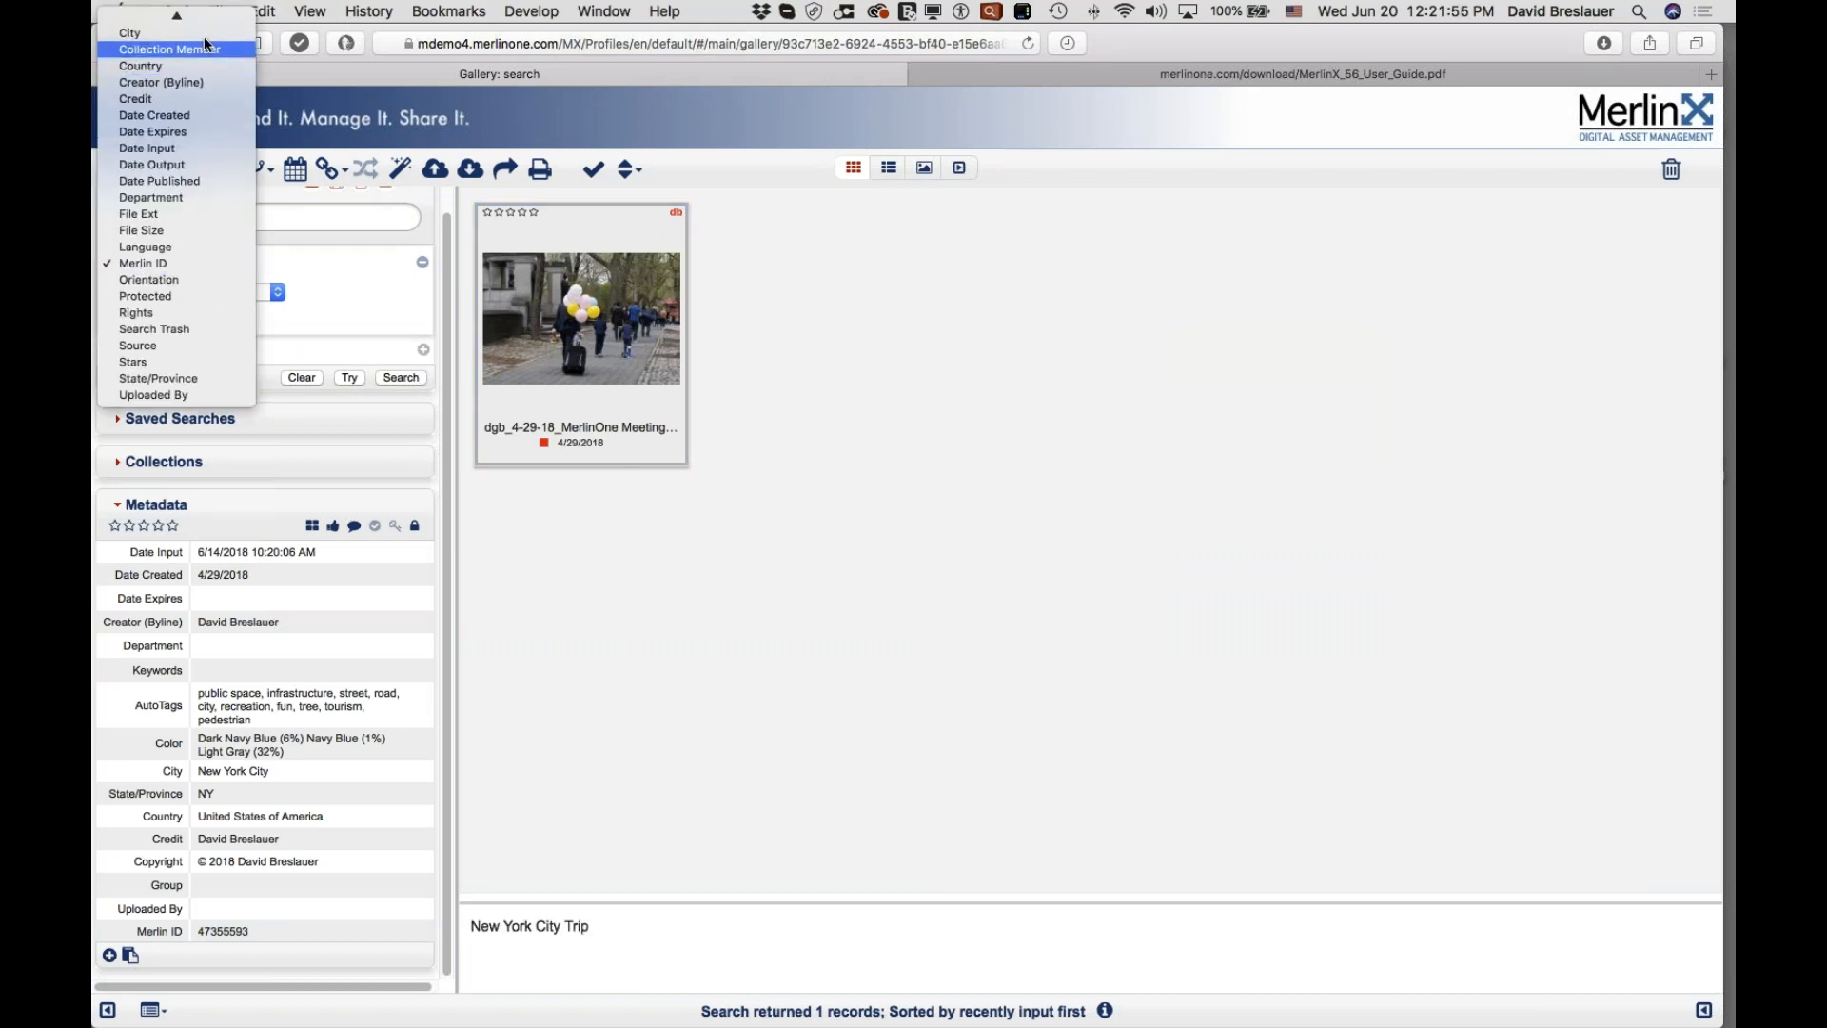
# Step: Filter by Collection Member: AirVenture 17, ProjectX and its four sub-collections, returning 95 records
pyautogui.click(192, 66)
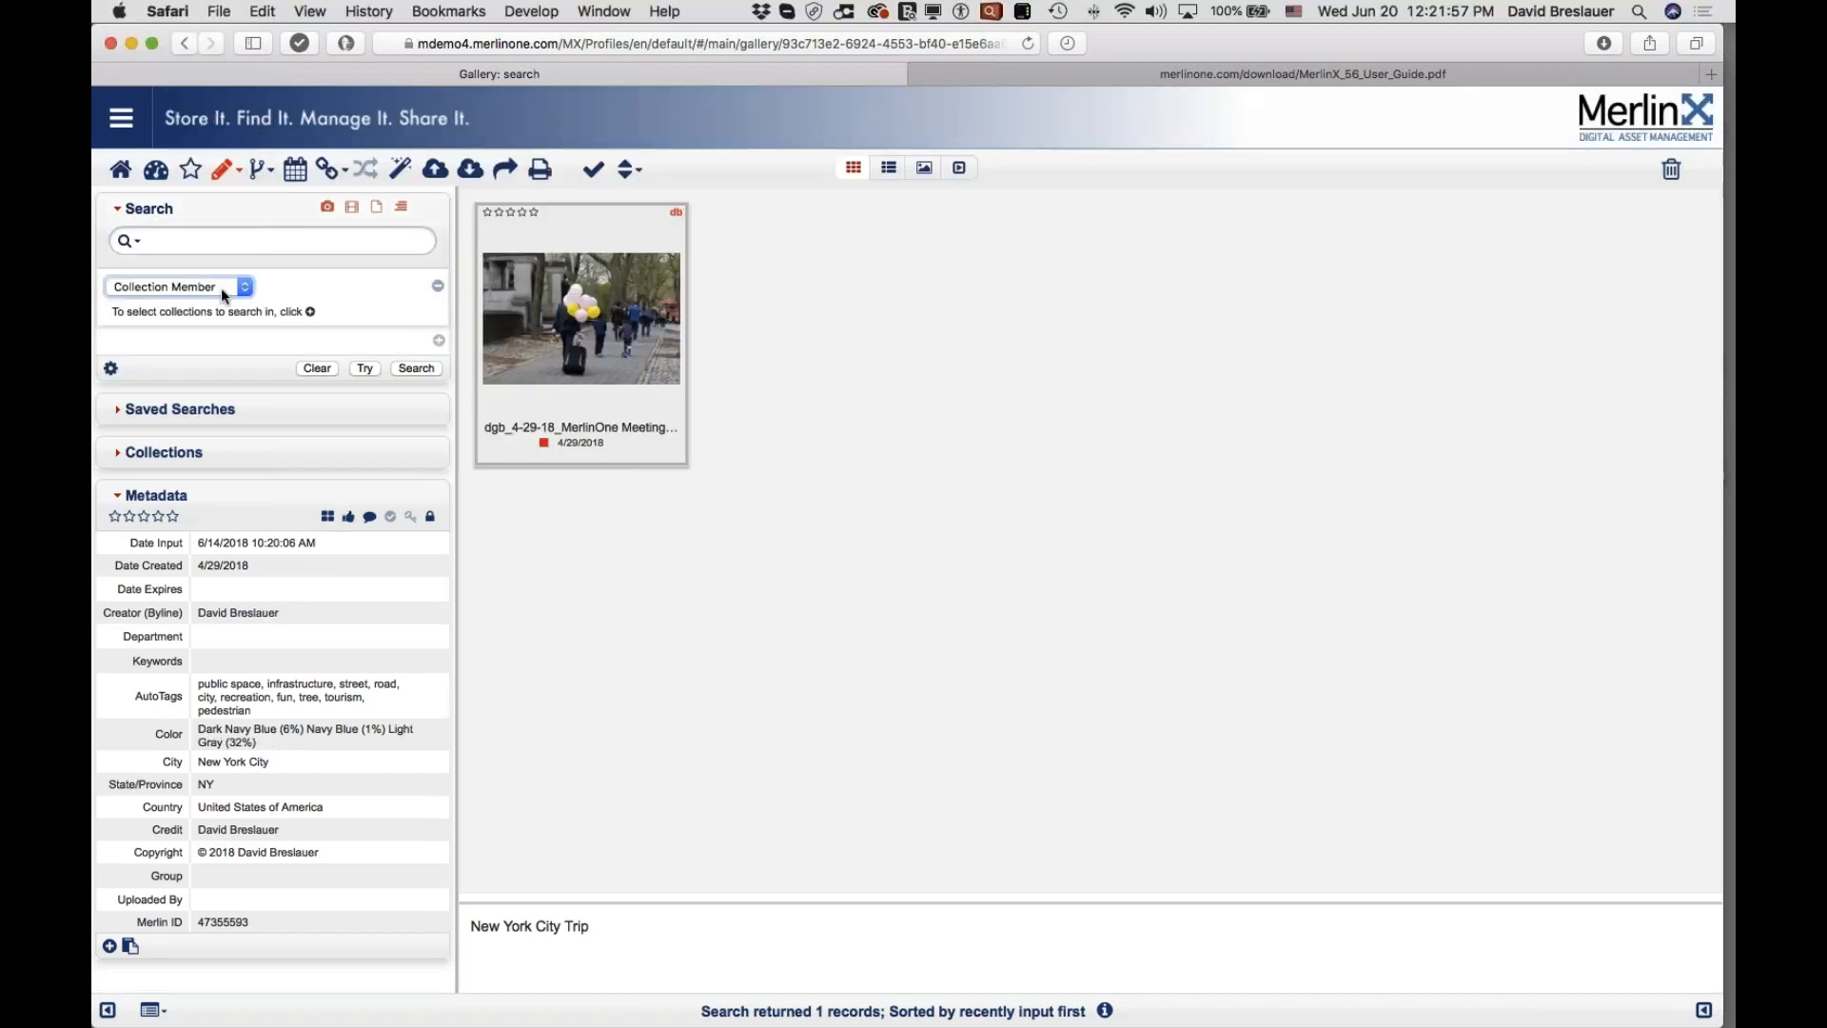
pyautogui.click(311, 311)
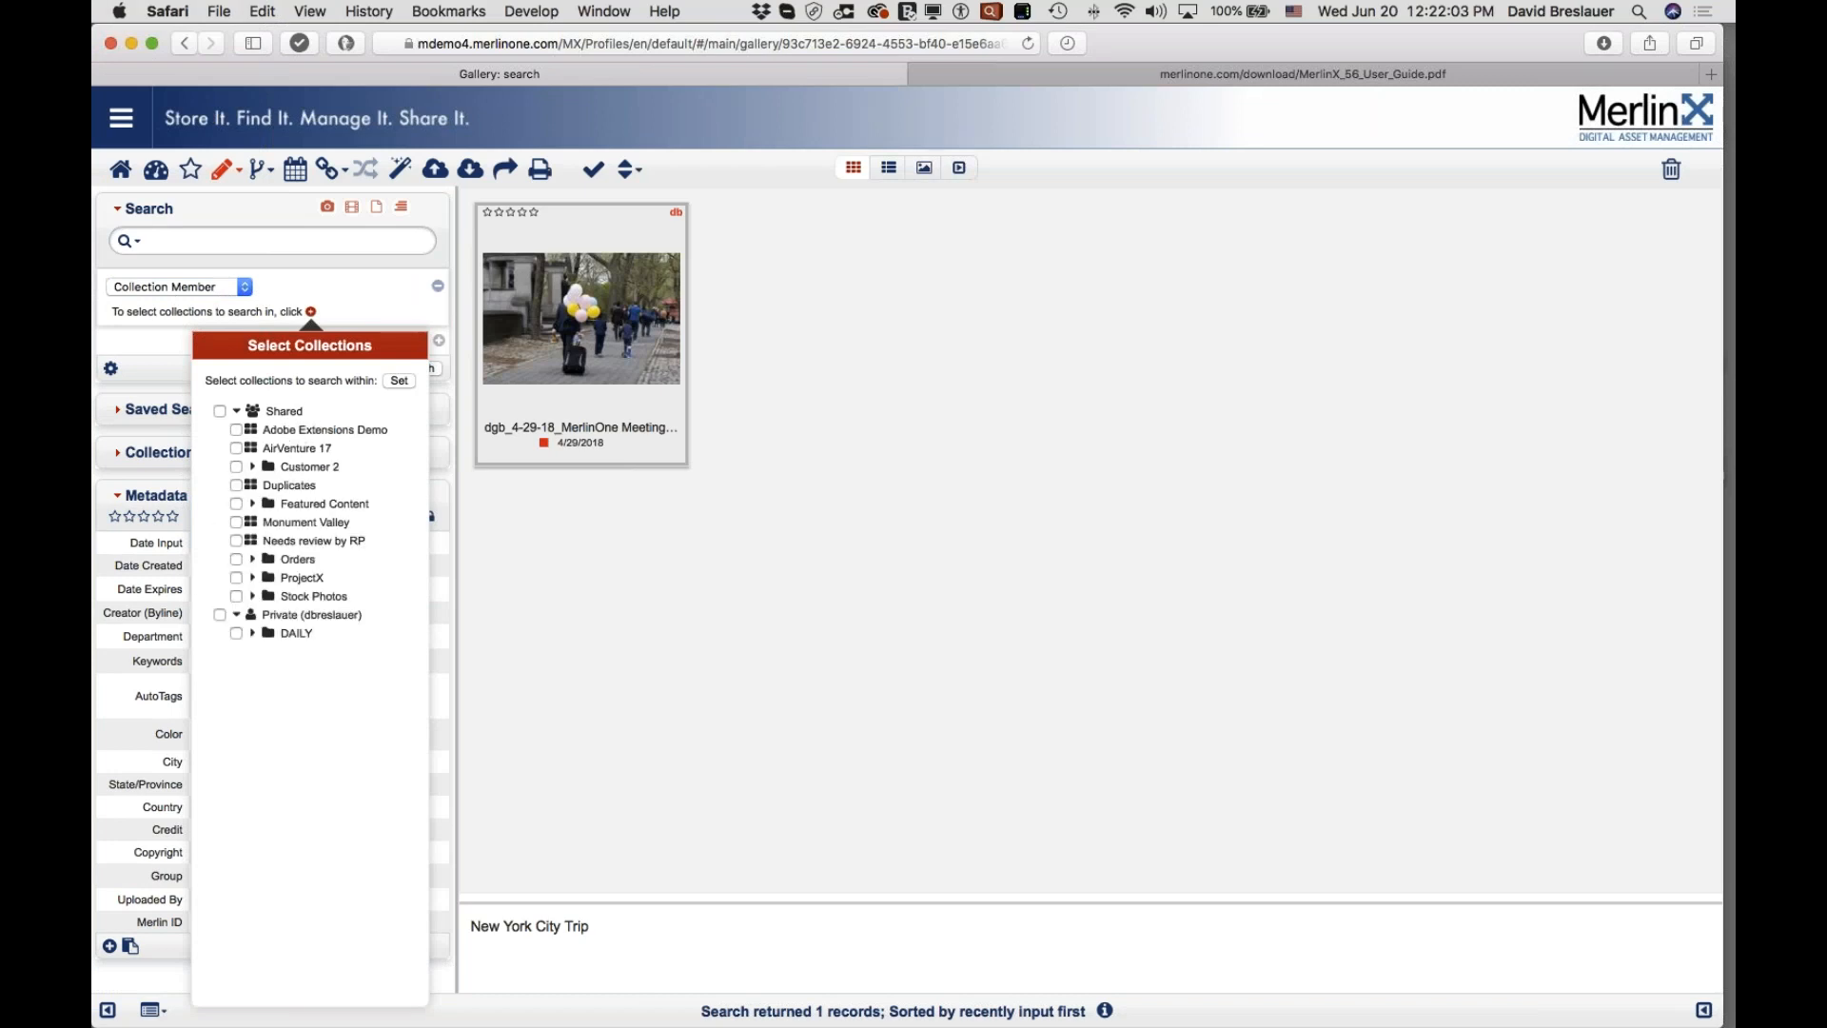
pyautogui.click(236, 448)
pyautogui.click(236, 578)
pyautogui.click(253, 578)
pyautogui.click(253, 597)
pyautogui.click(253, 616)
pyautogui.click(253, 634)
pyautogui.click(253, 652)
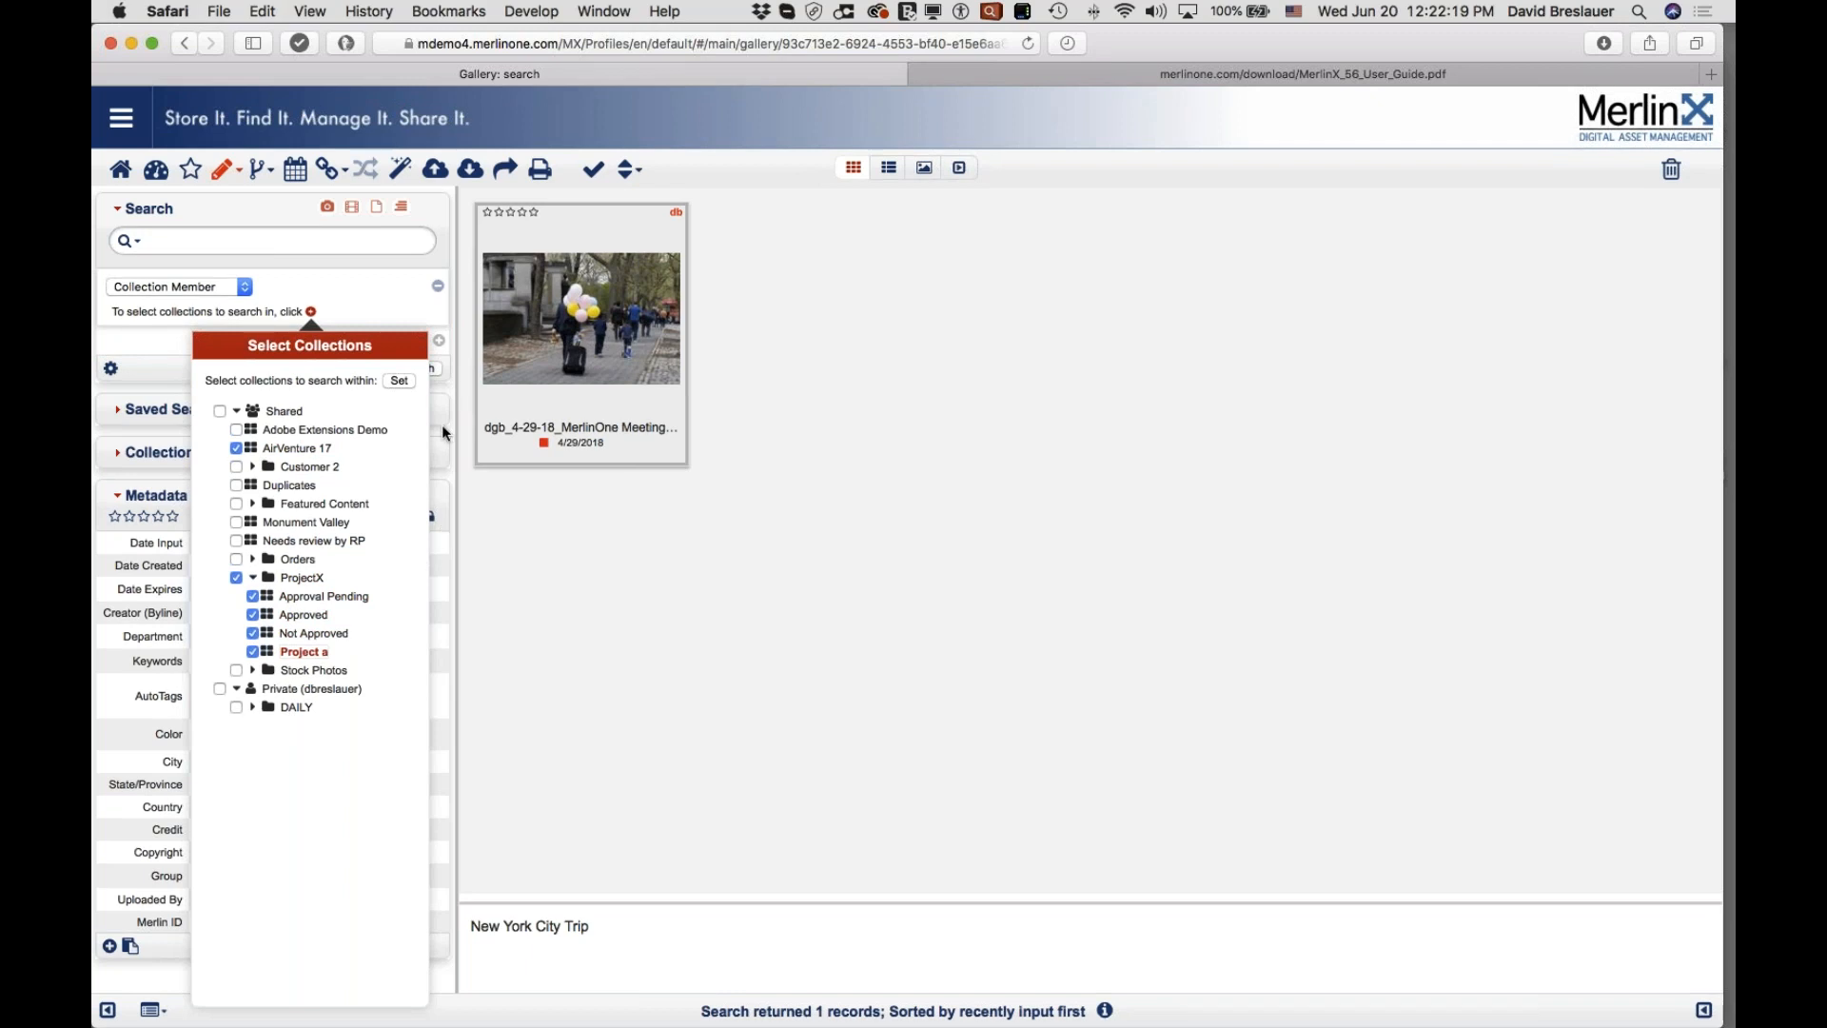
pyautogui.click(400, 380)
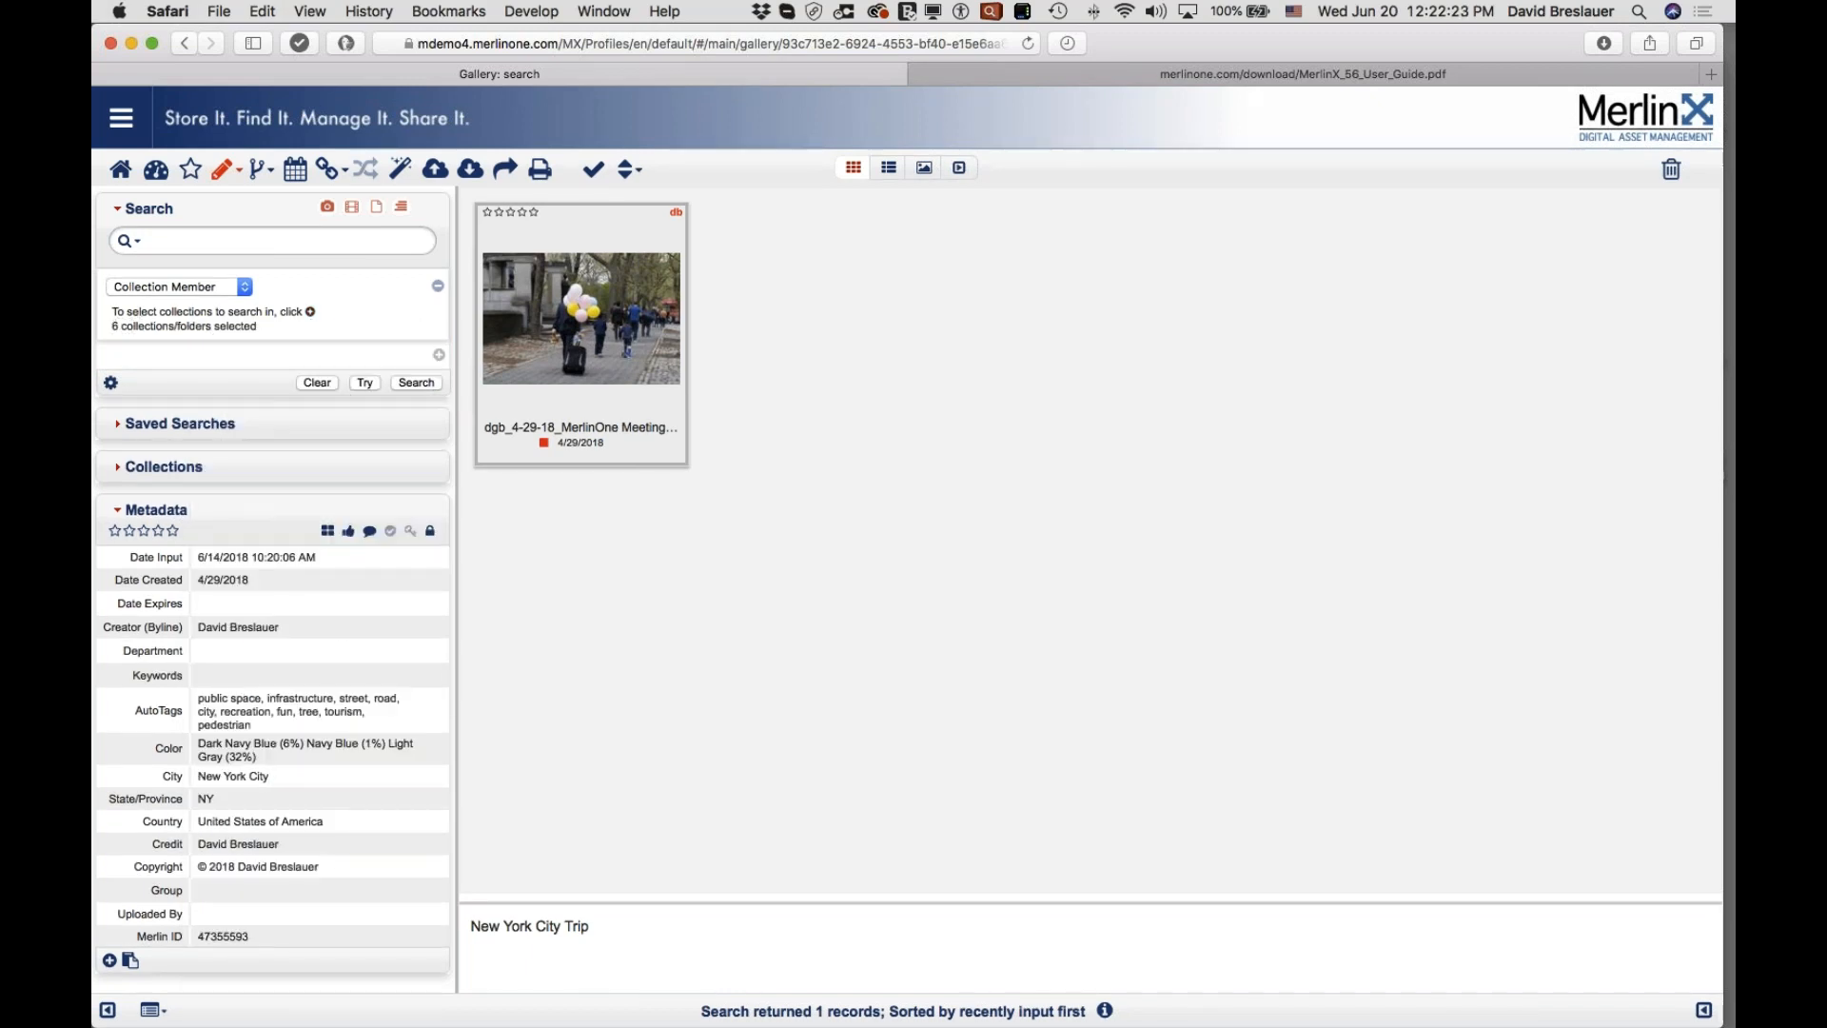
pyautogui.click(416, 382)
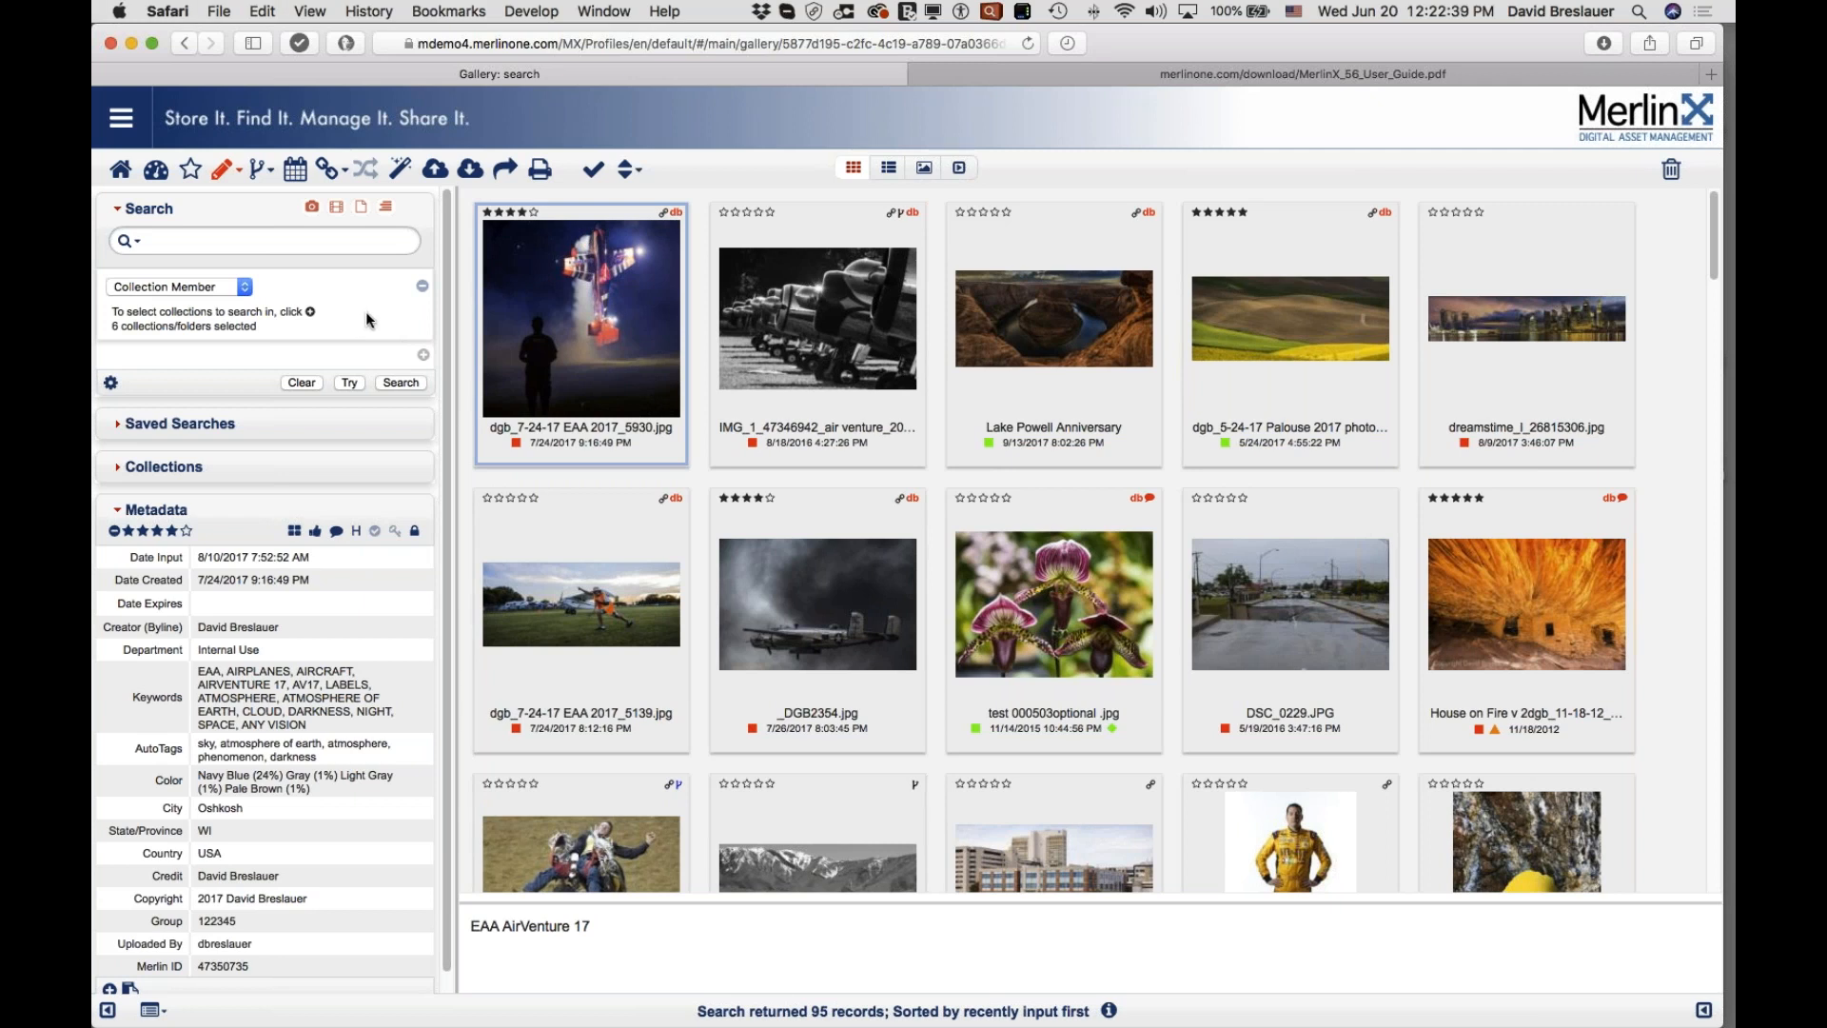
# Step: Reduce the Collection Member selection to two collections without ProjectX and rerun for 205 records
pyautogui.click(311, 312)
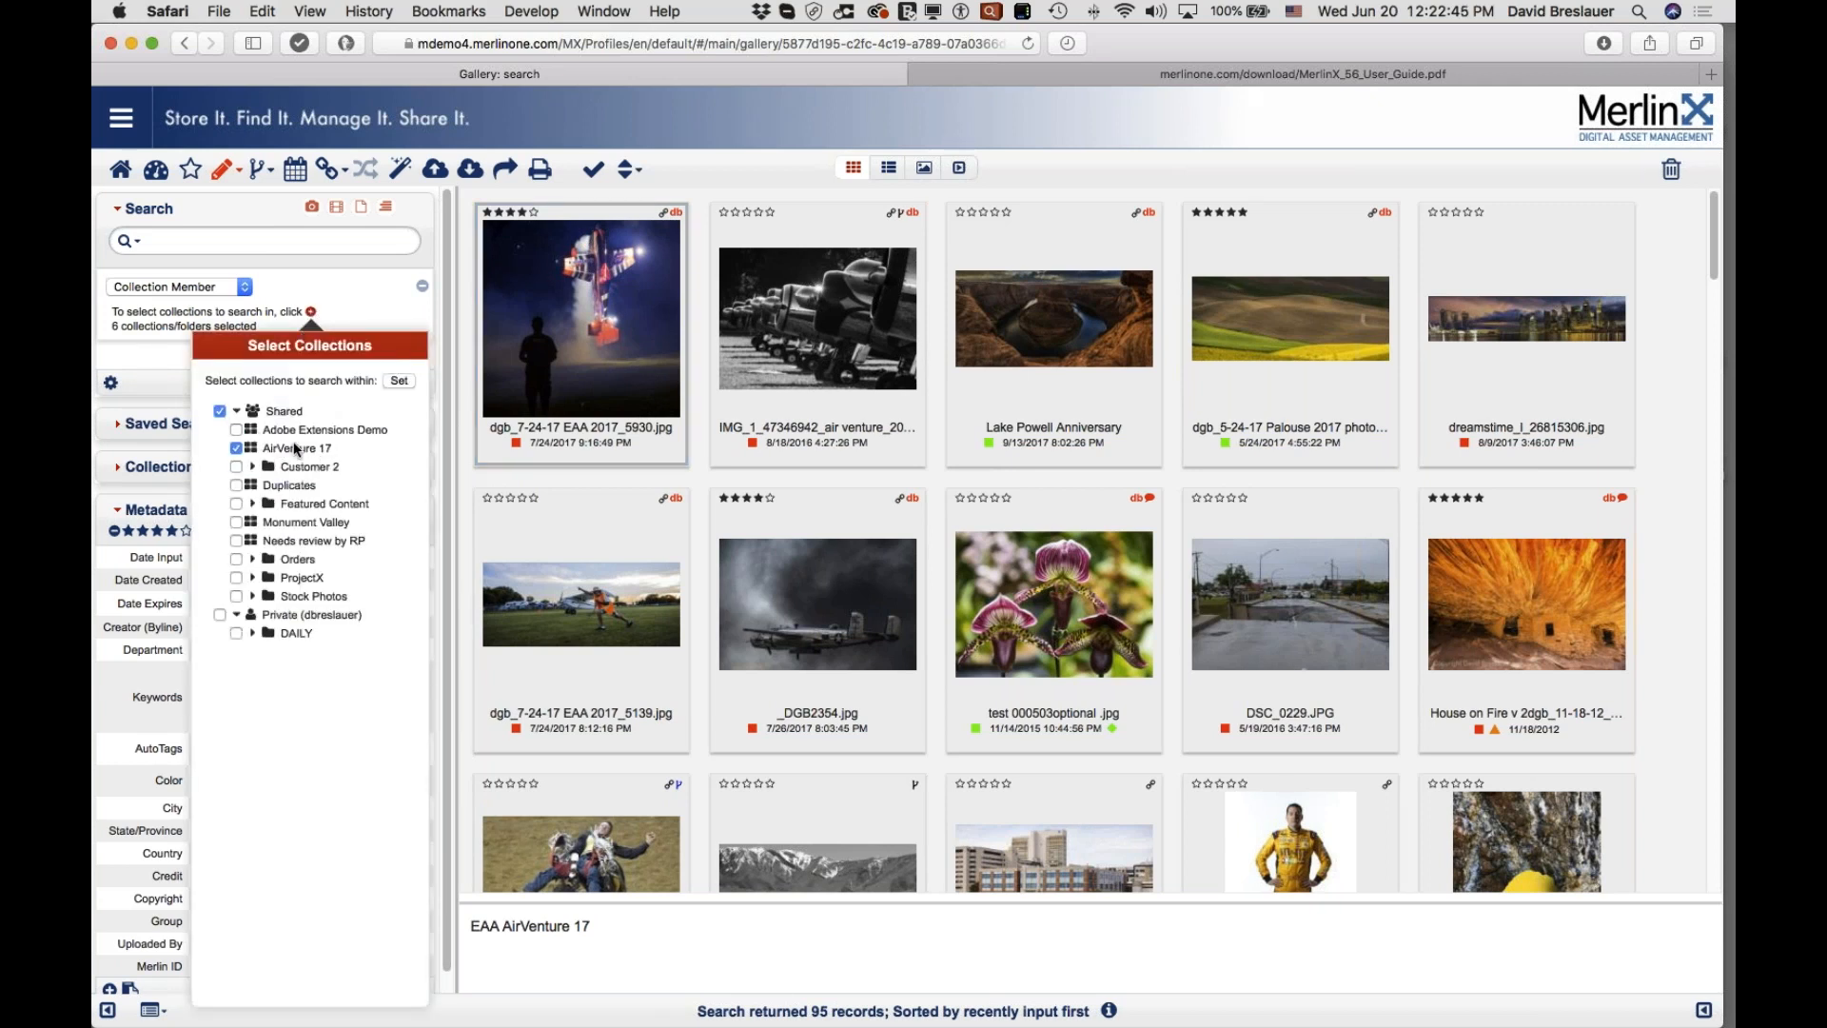
pyautogui.click(399, 381)
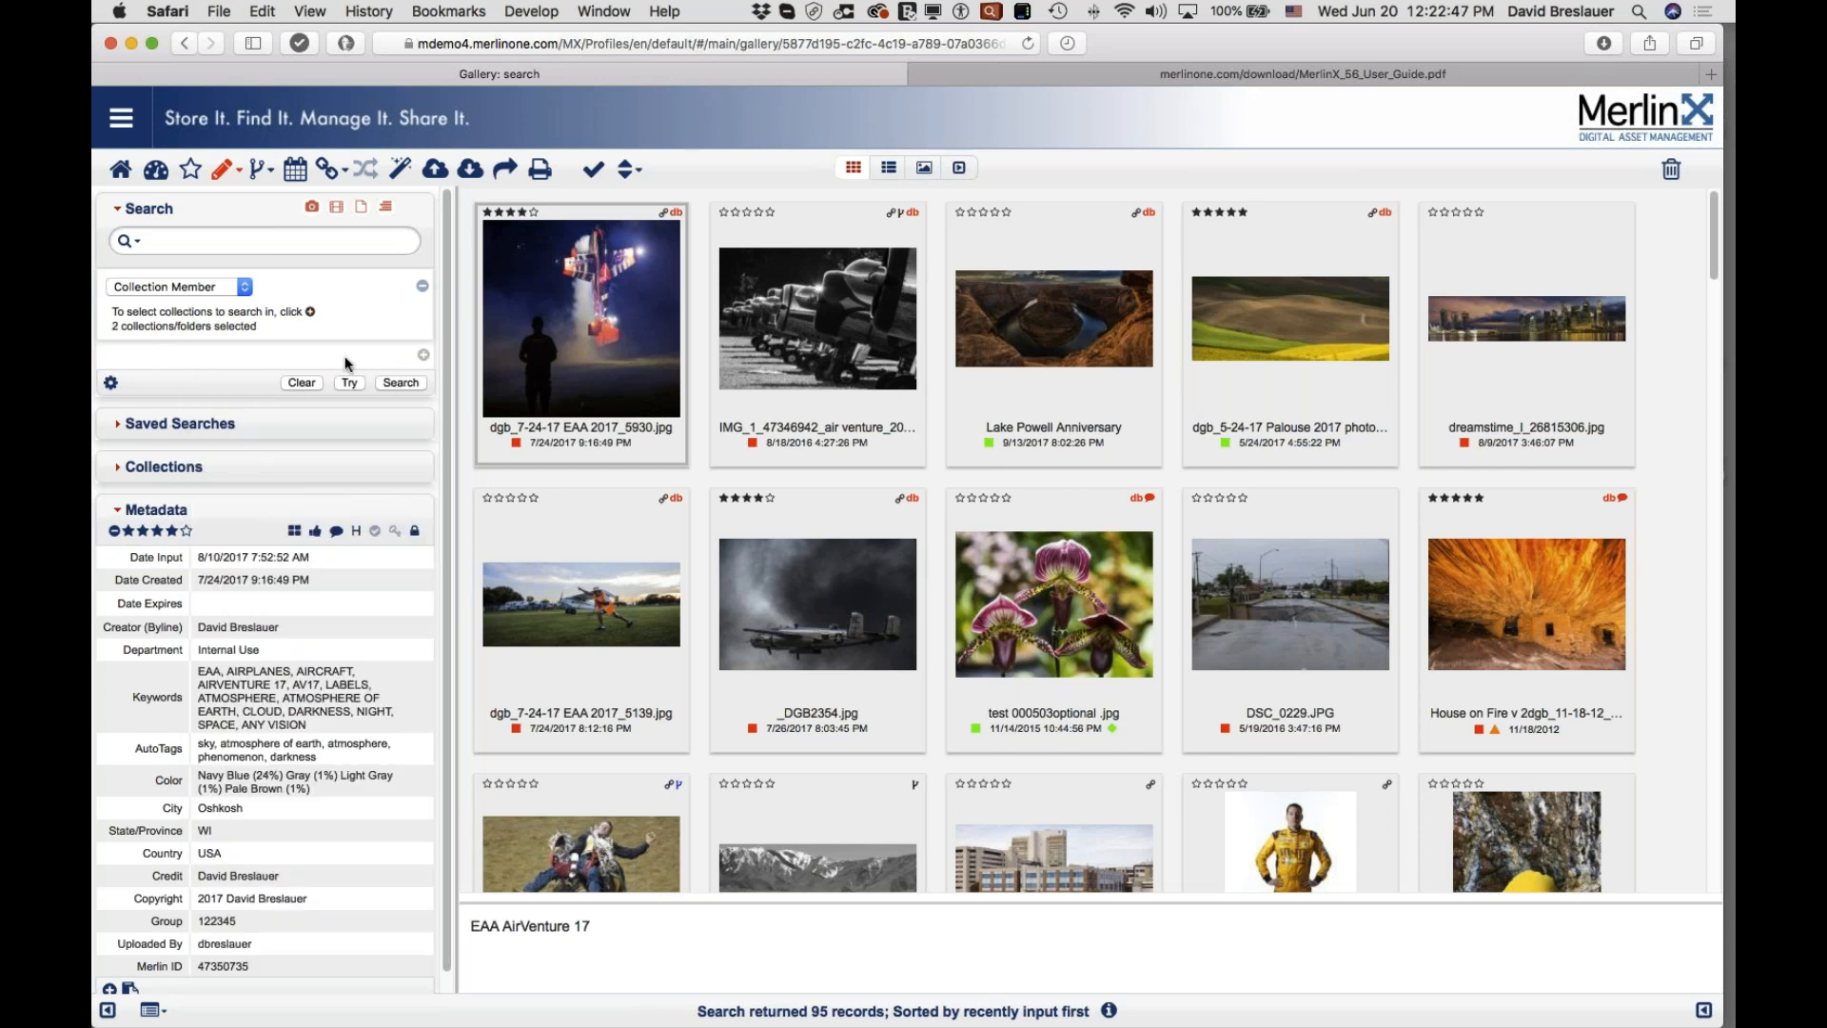
pyautogui.click(397, 383)
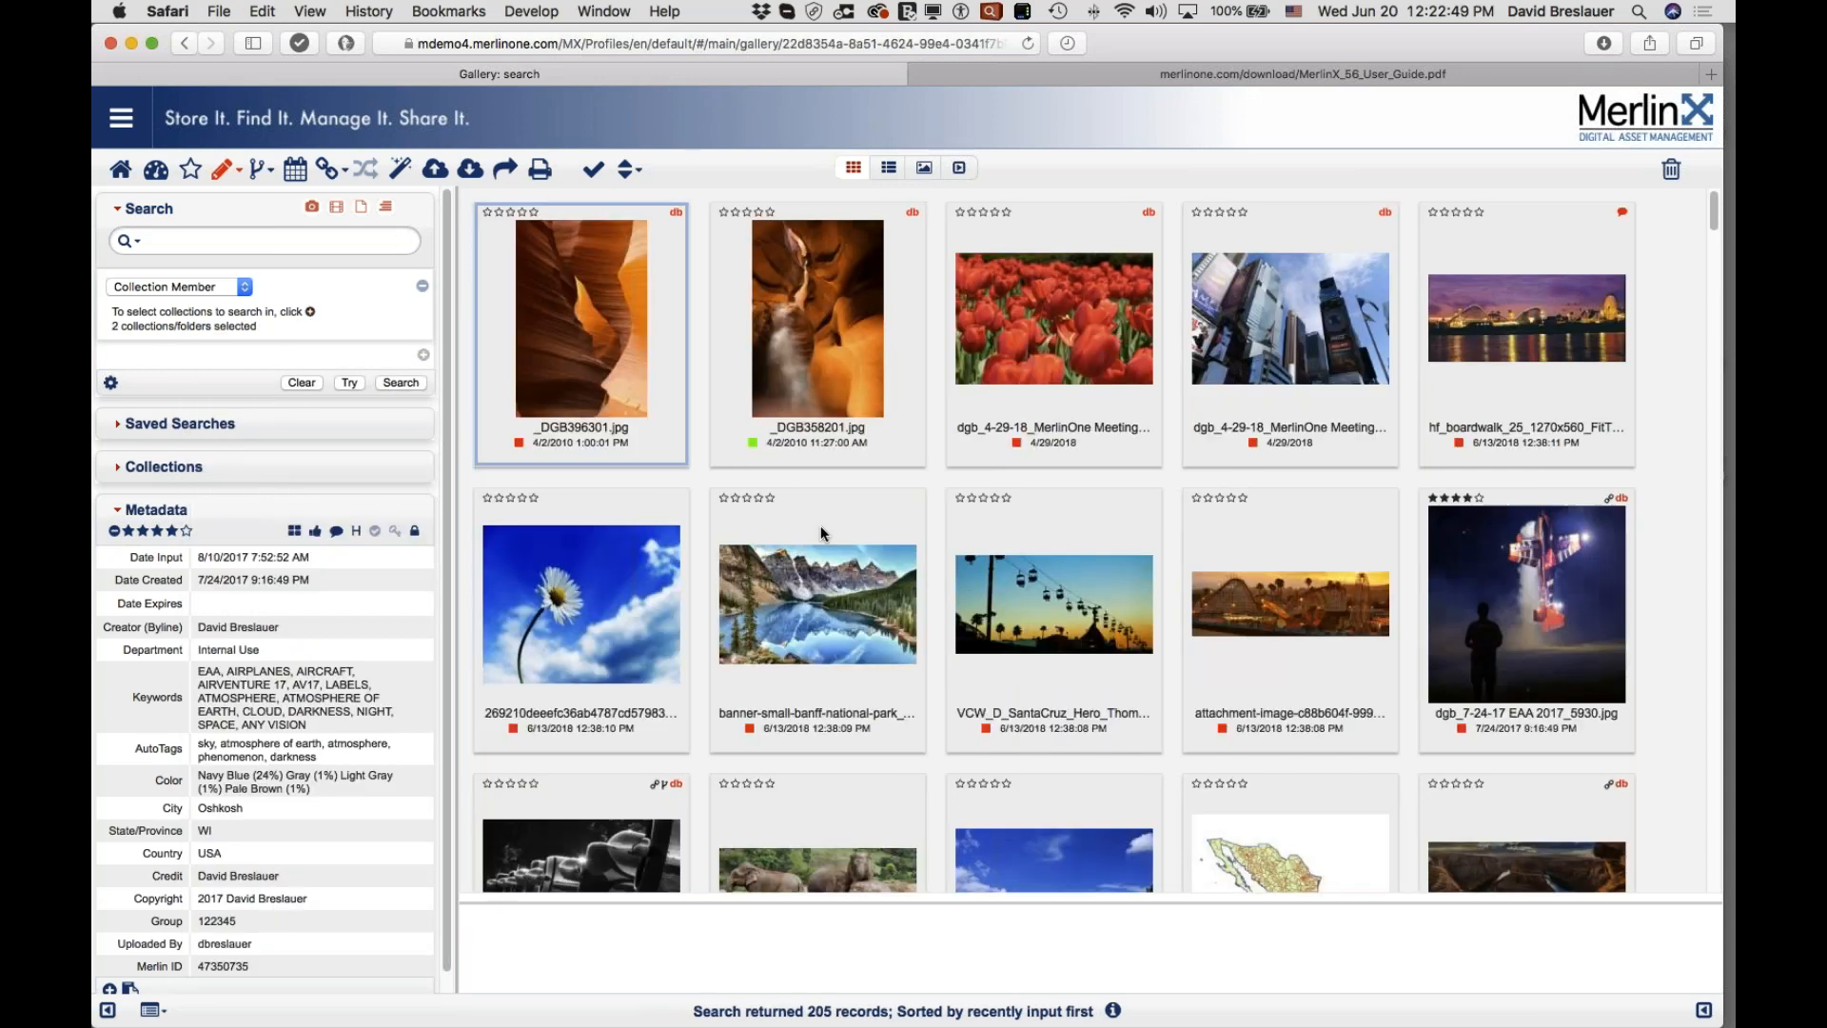
pyautogui.scroll(-15, 730, 465)
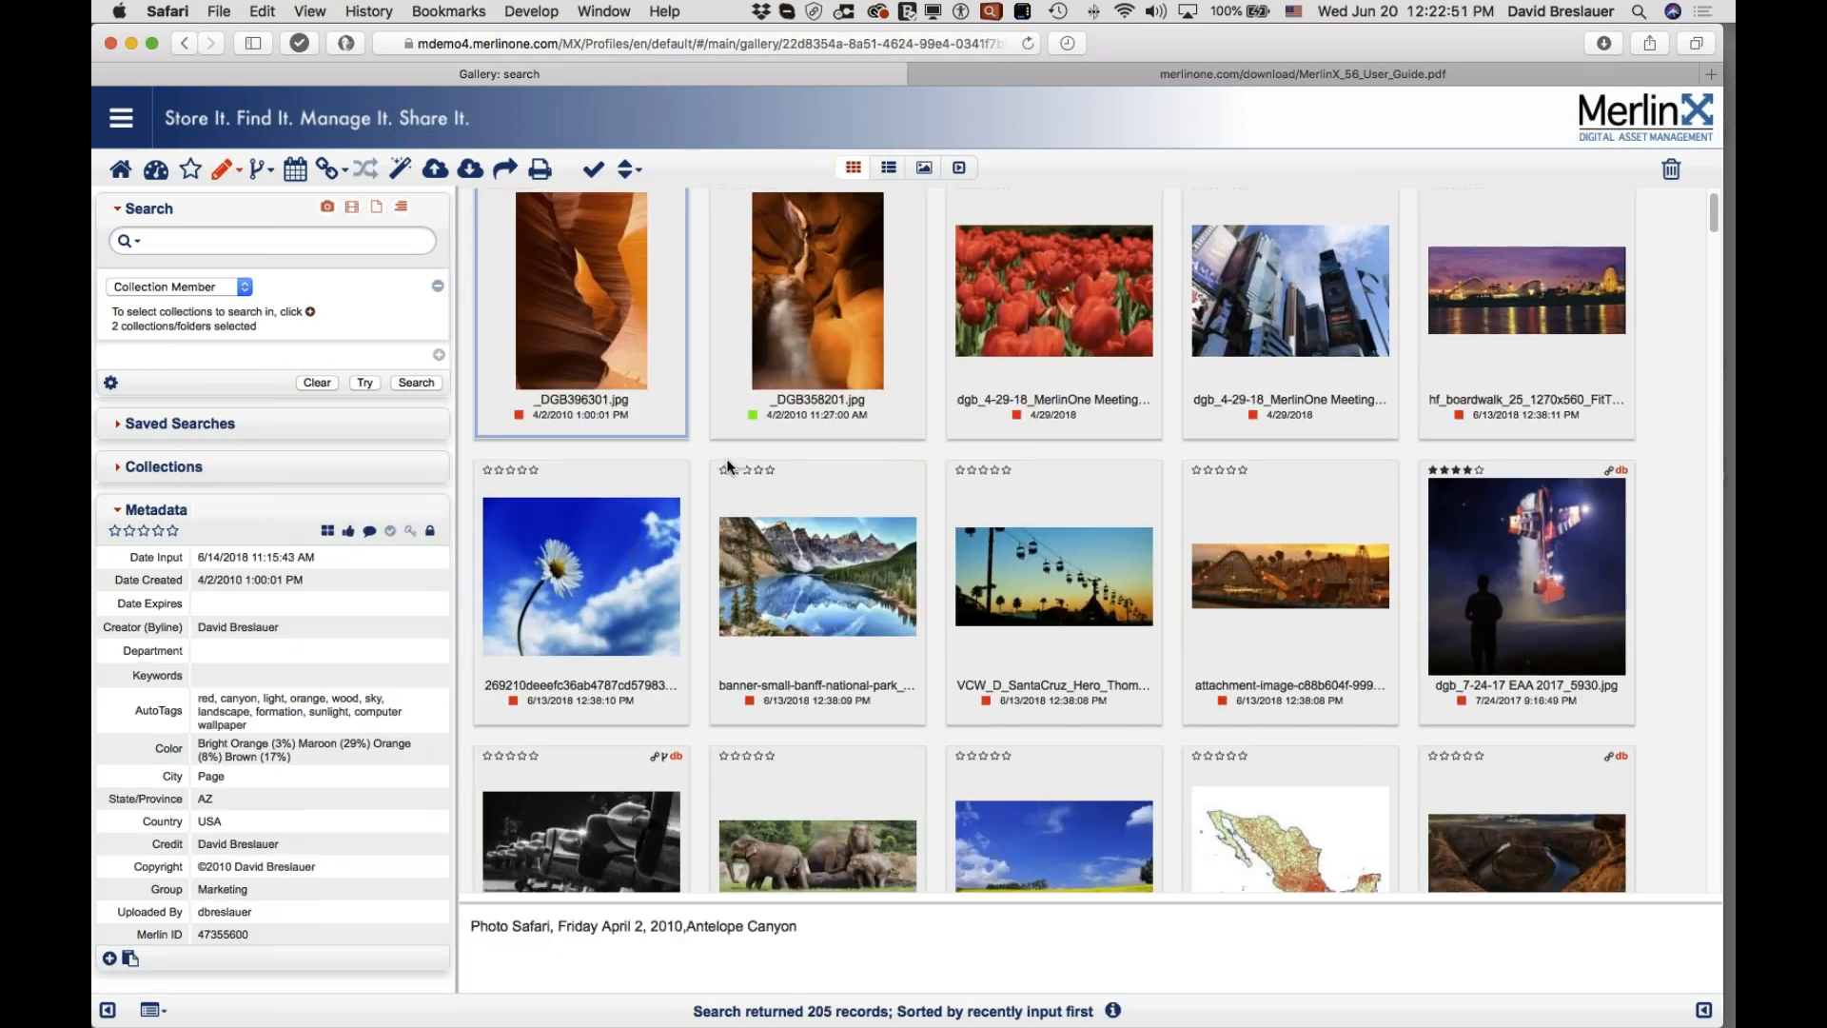
pyautogui.scroll(-20, 728, 466)
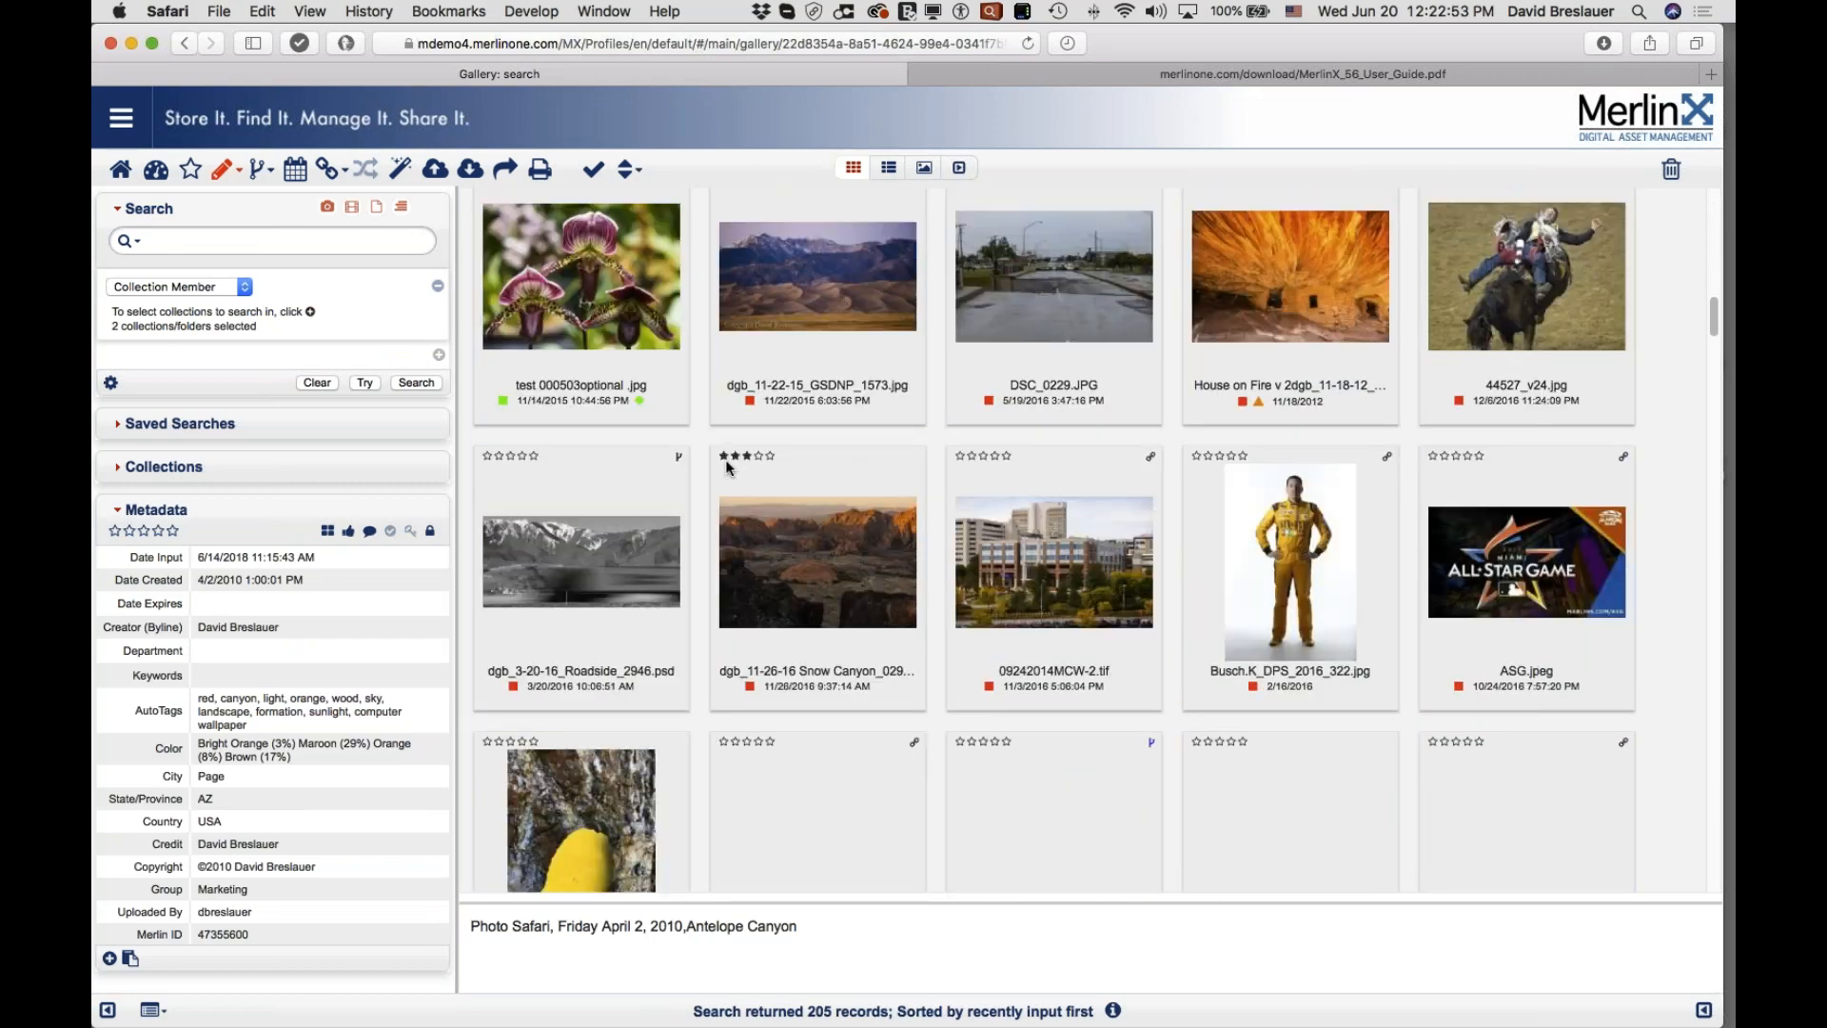
pyautogui.scroll(-15, 728, 467)
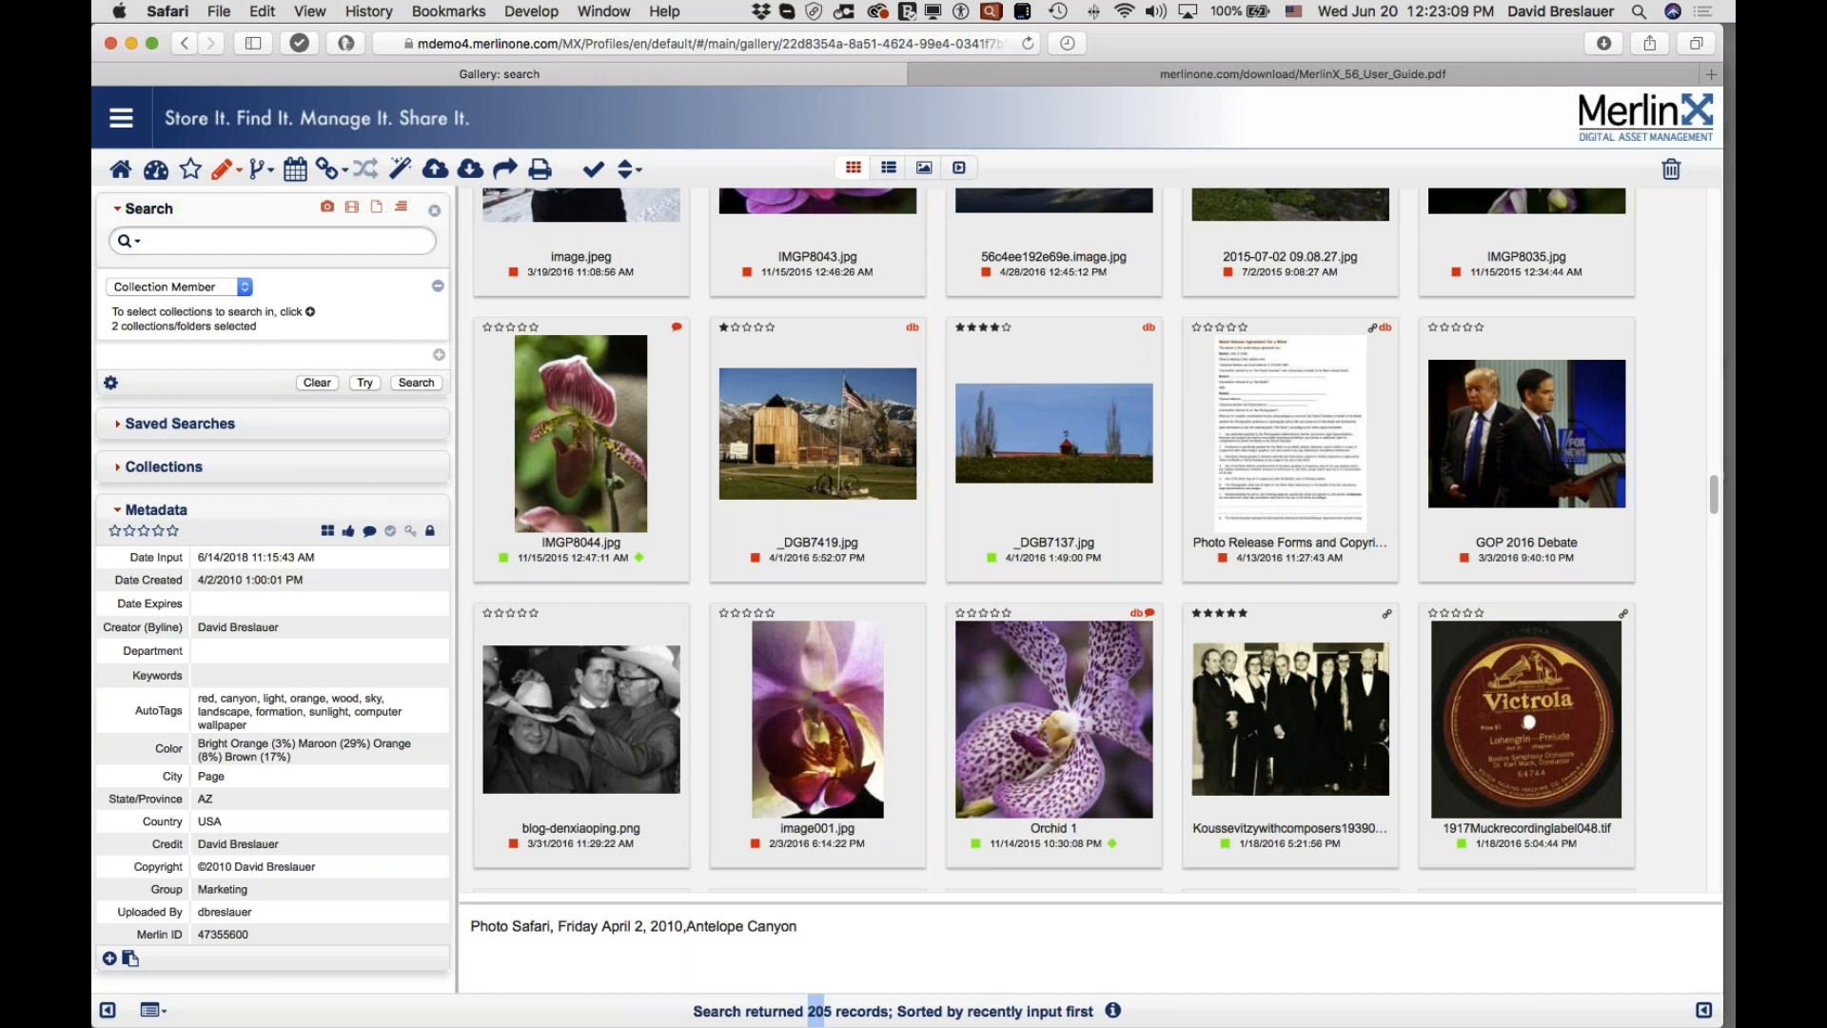
# Step: Search the two collections for the keyword 'safari', leaving 5 results
pyautogui.click(212, 241)
pyautogui.write('safari')
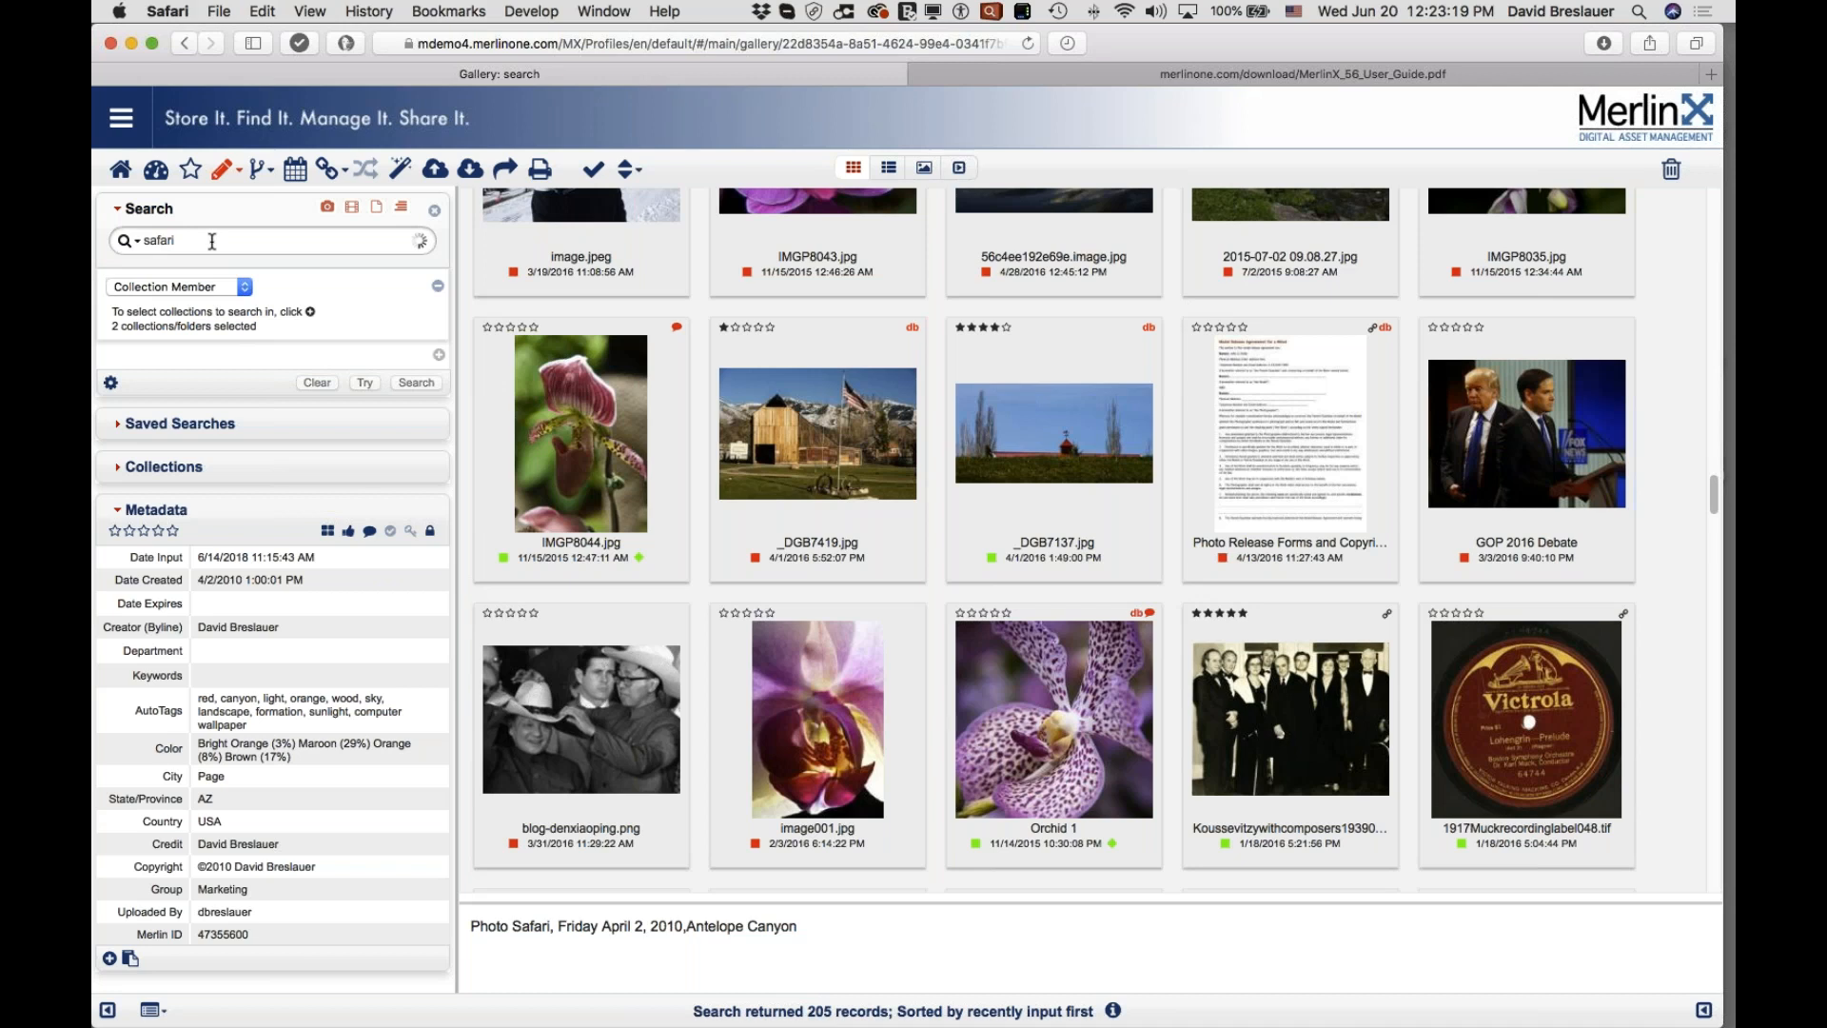
pyautogui.press('Return')
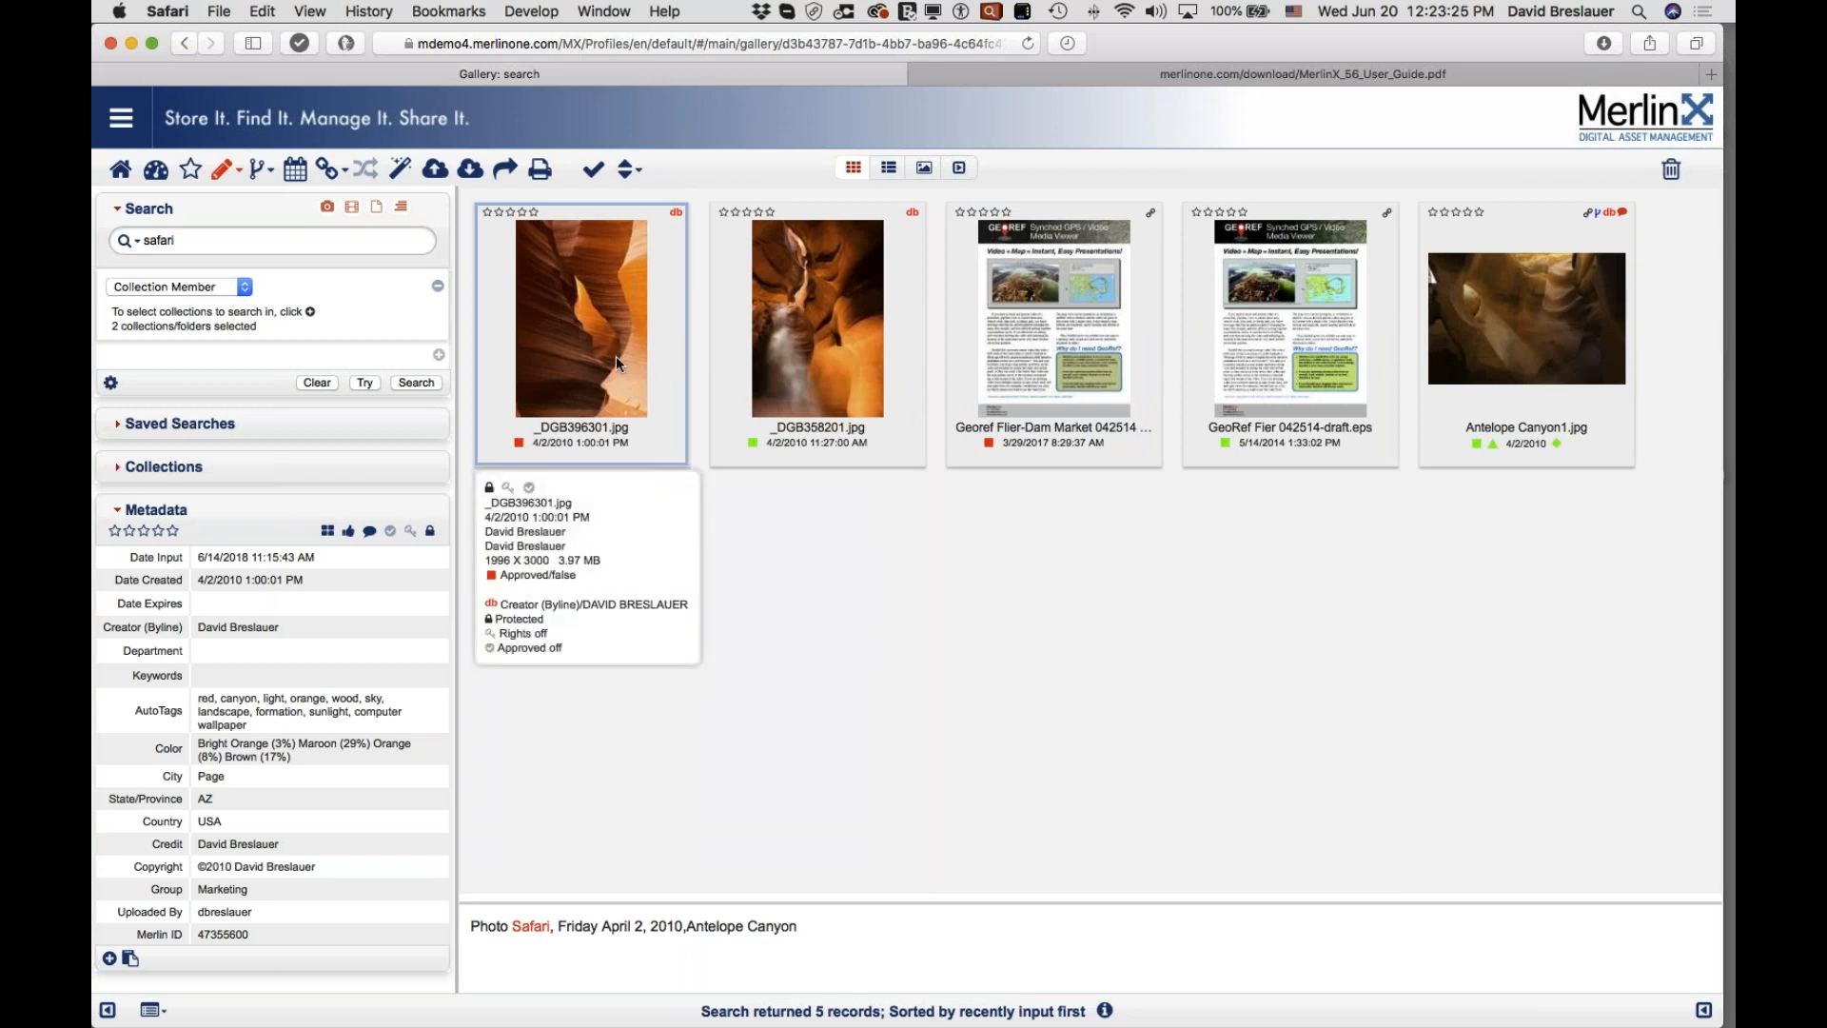
# Step: Inspect the safari results' details and select 'Safari' in Antelope Canyon1.jpg's caption
pyautogui.click(818, 324)
pyautogui.click(1076, 410)
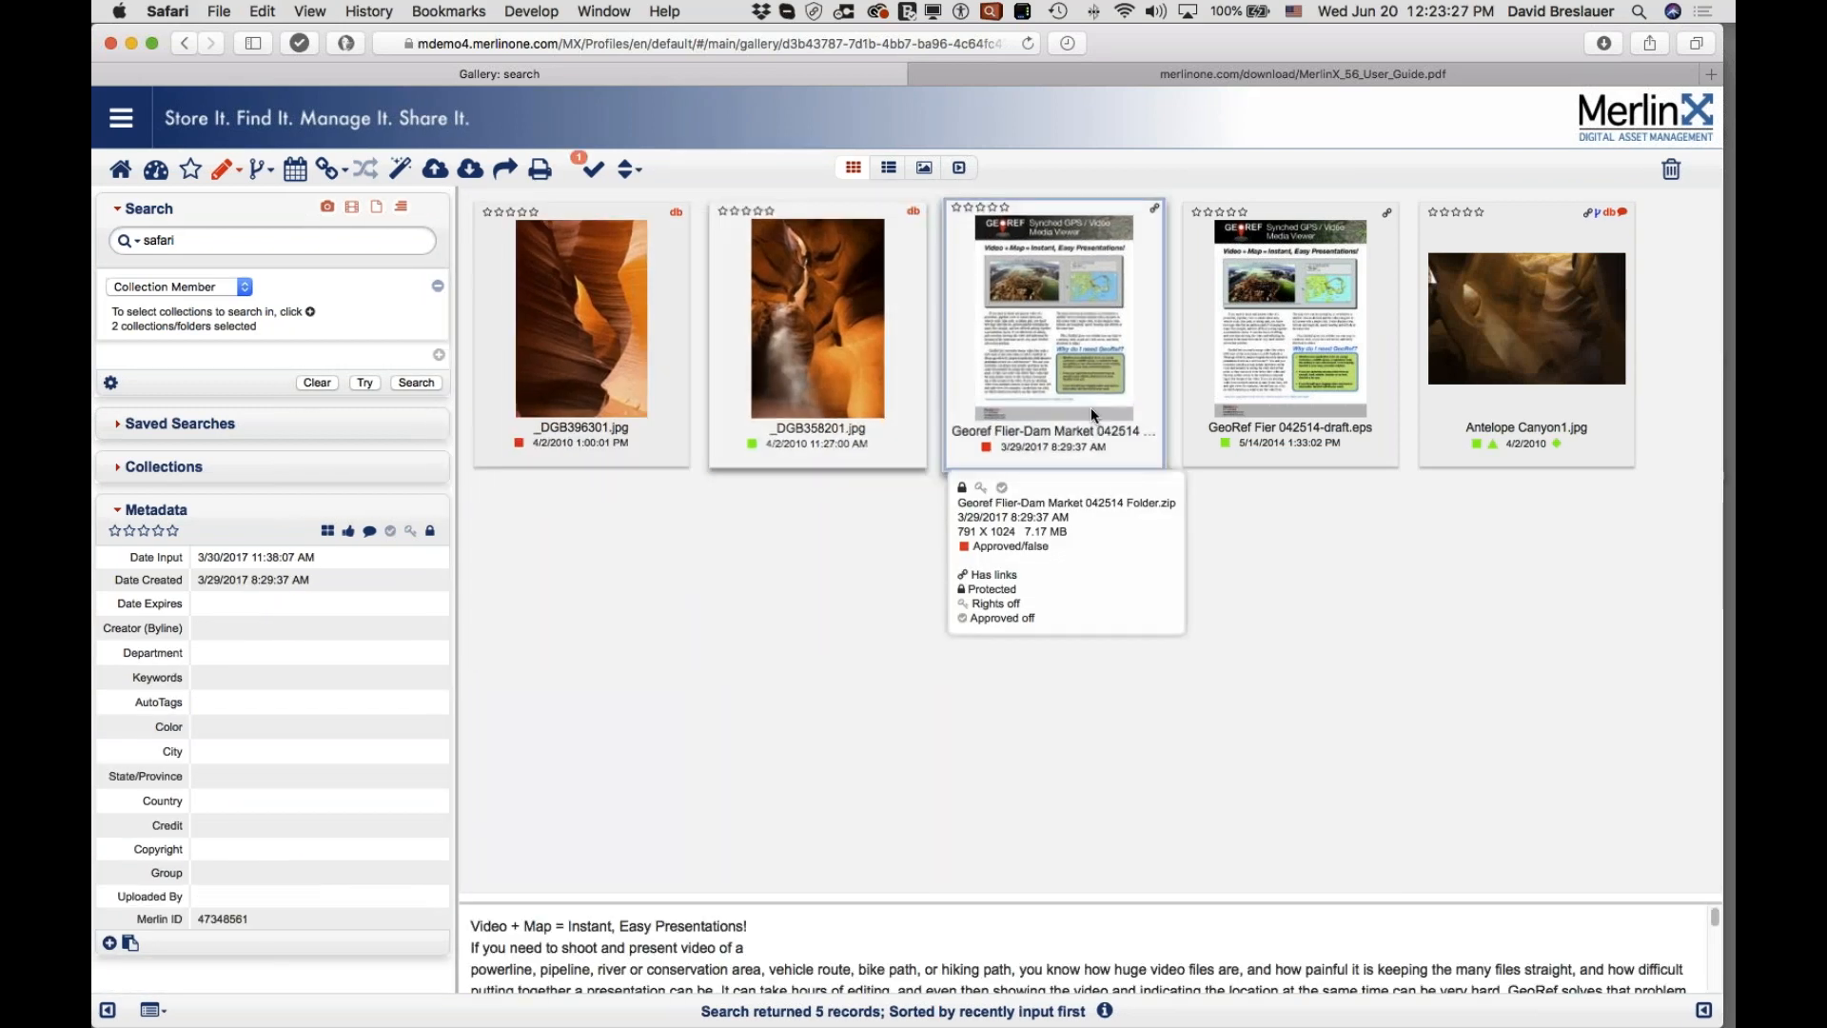
pyautogui.click(1264, 379)
pyautogui.click(1513, 374)
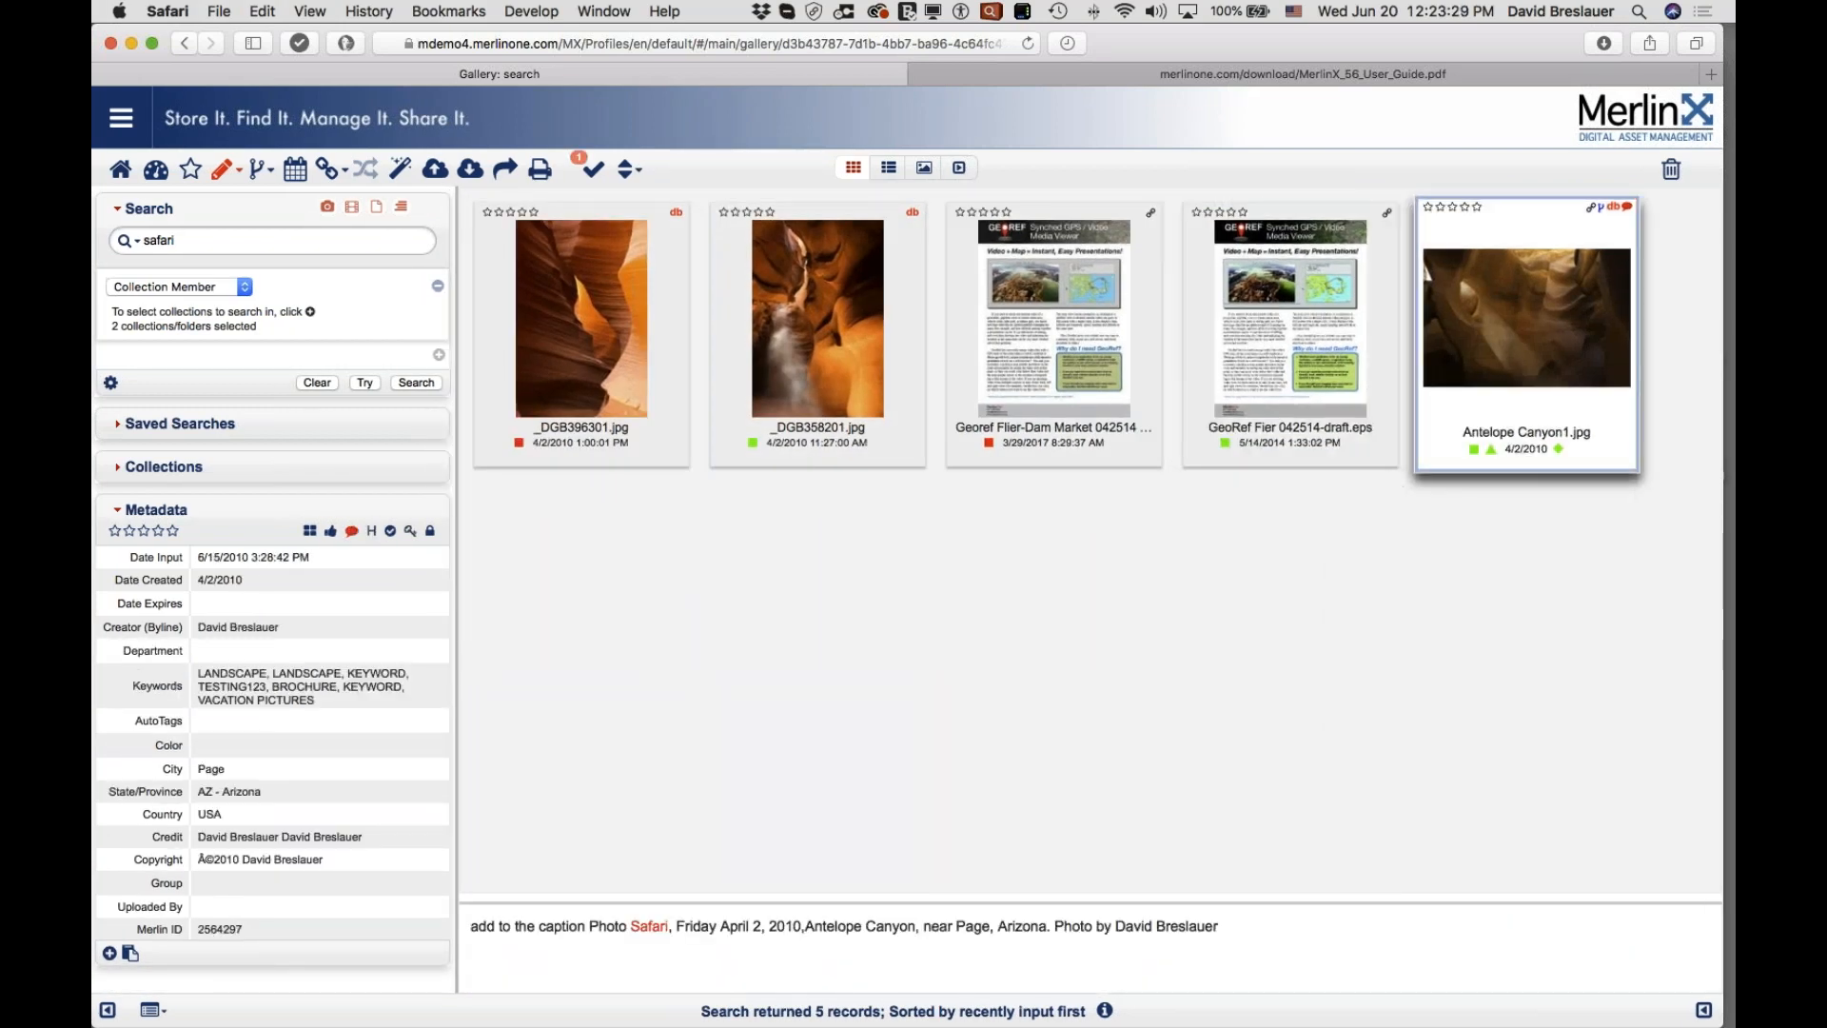
pyautogui.click(648, 923)
pyautogui.doubleClick(663, 923)
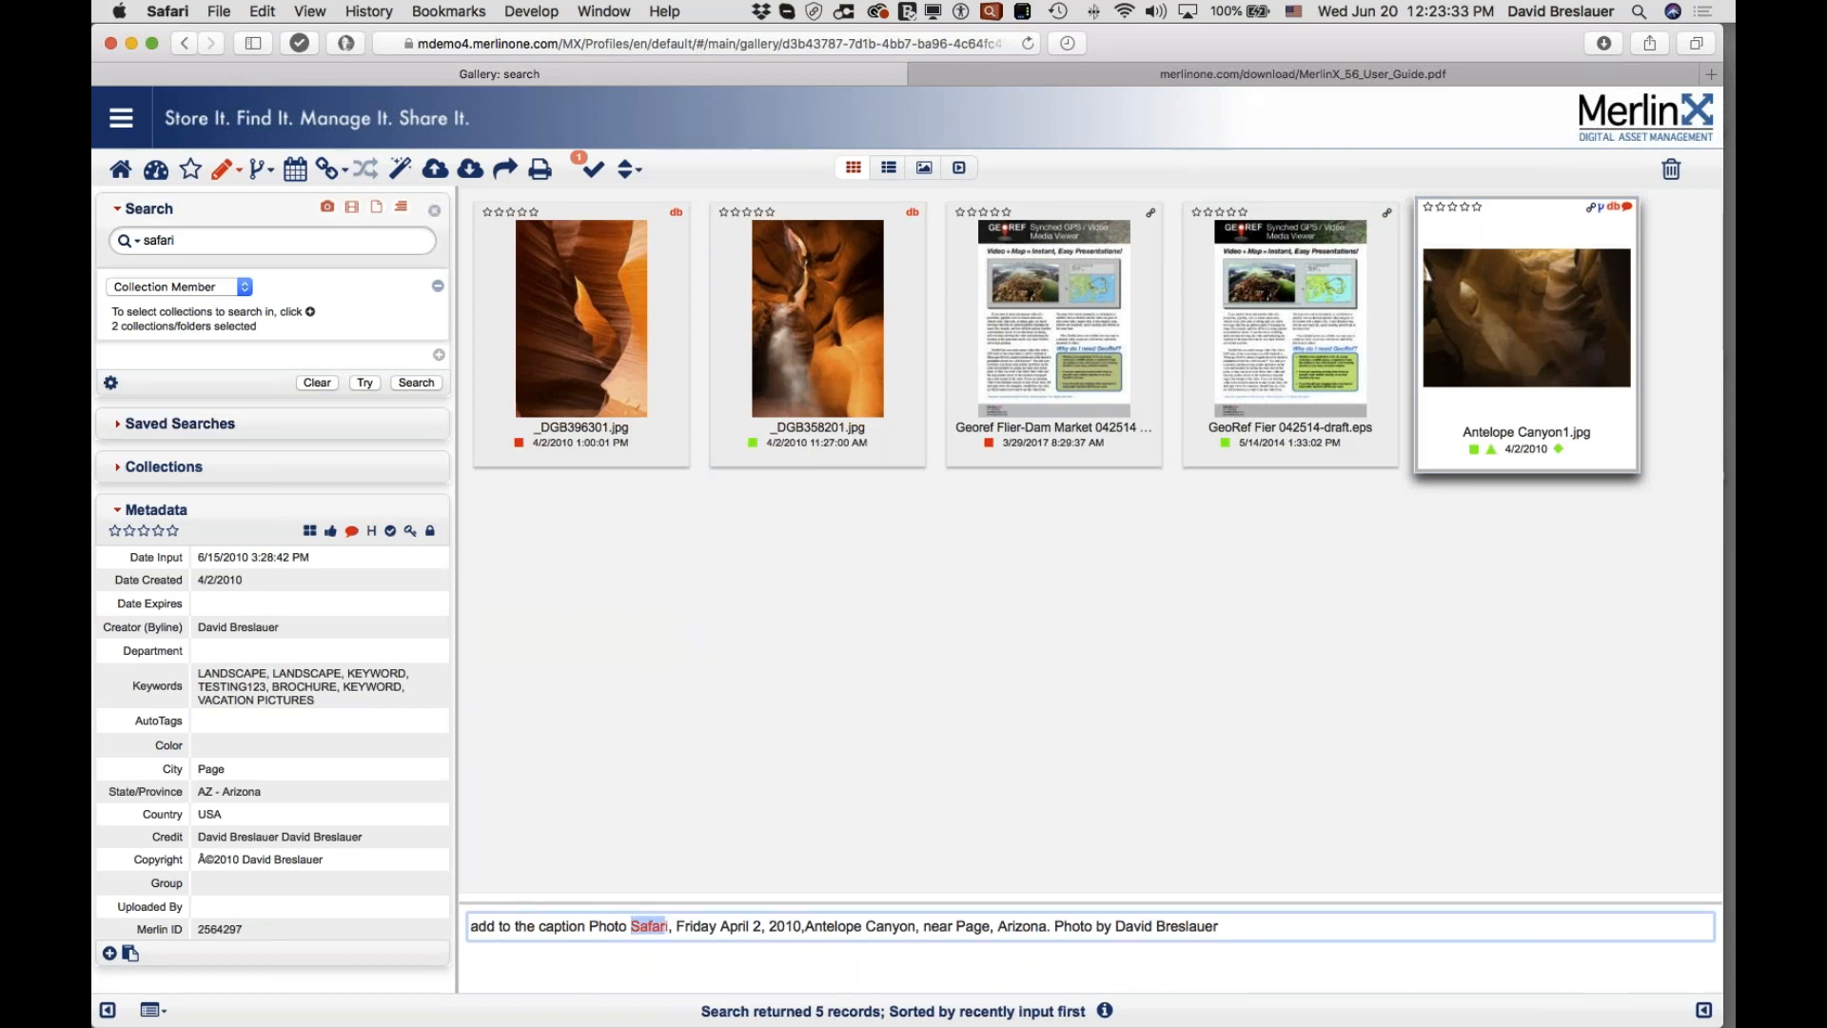
pyautogui.click(245, 289)
# Step: Switch the criterion to File Ext and add the Web Graphic and JPEG extension groups
pyautogui.click(192, 451)
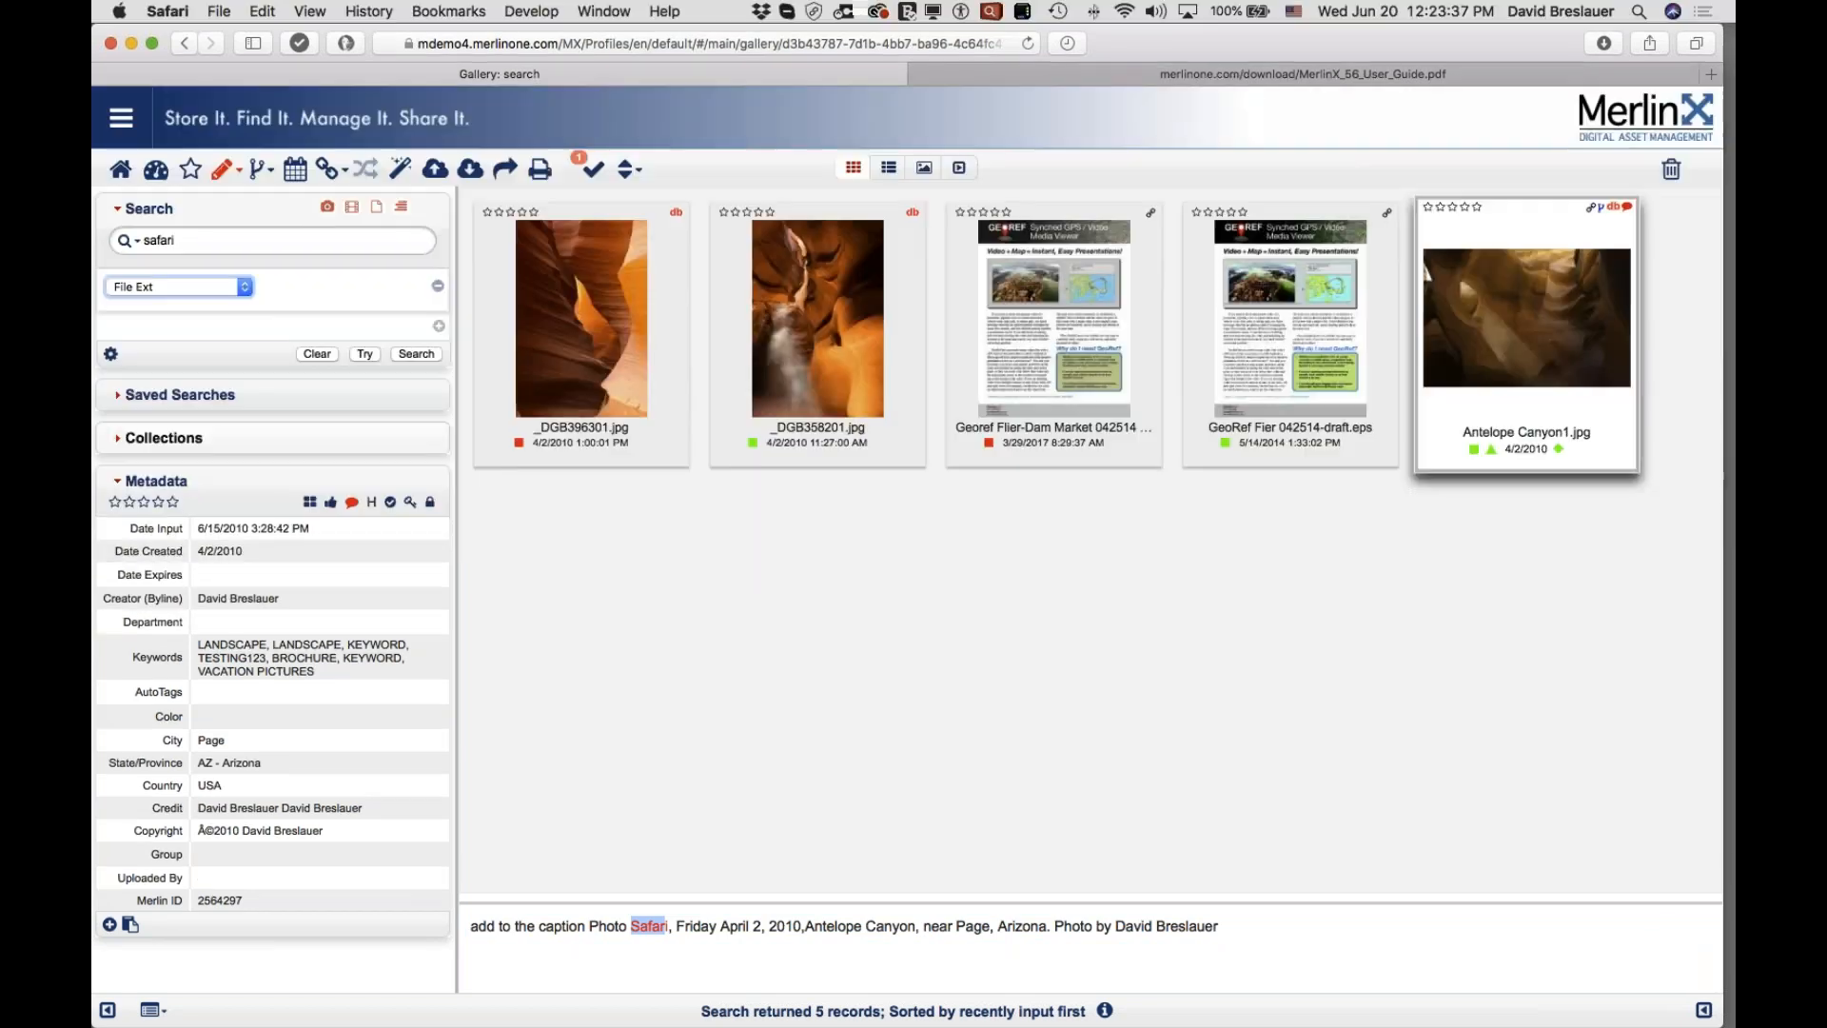
pyautogui.click(120, 314)
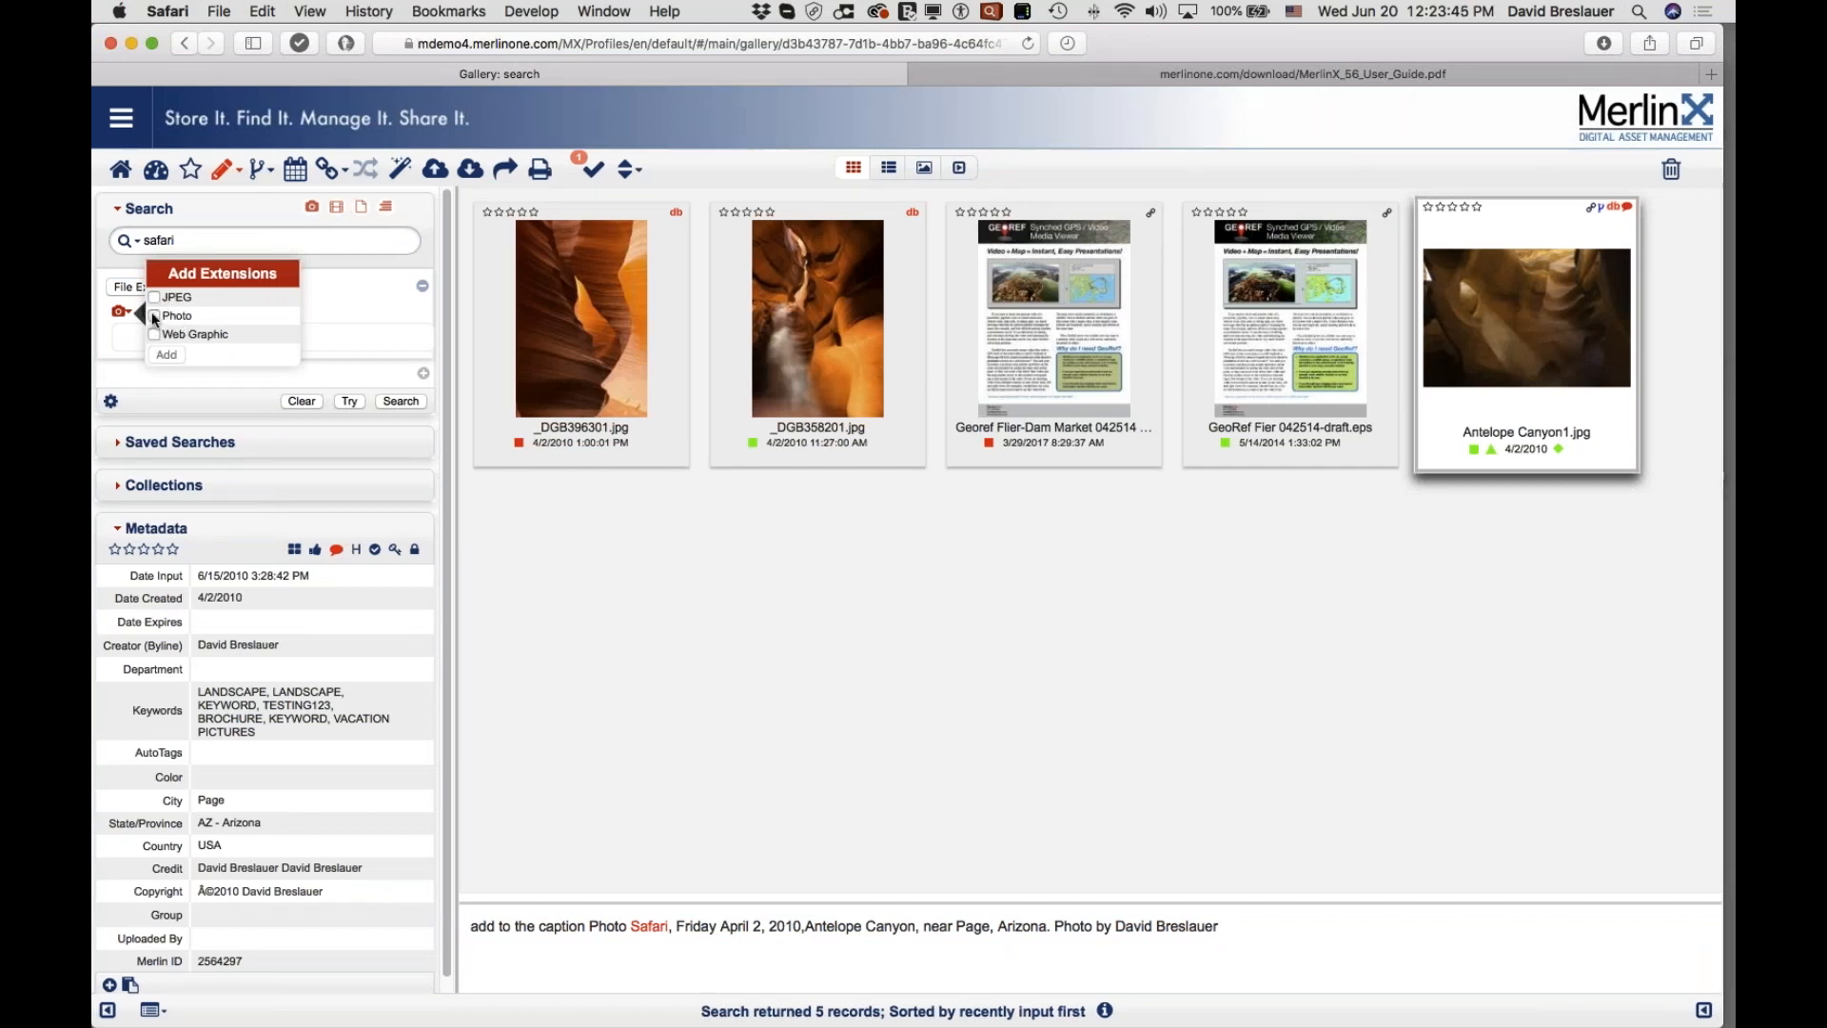
pyautogui.click(155, 336)
pyautogui.click(167, 354)
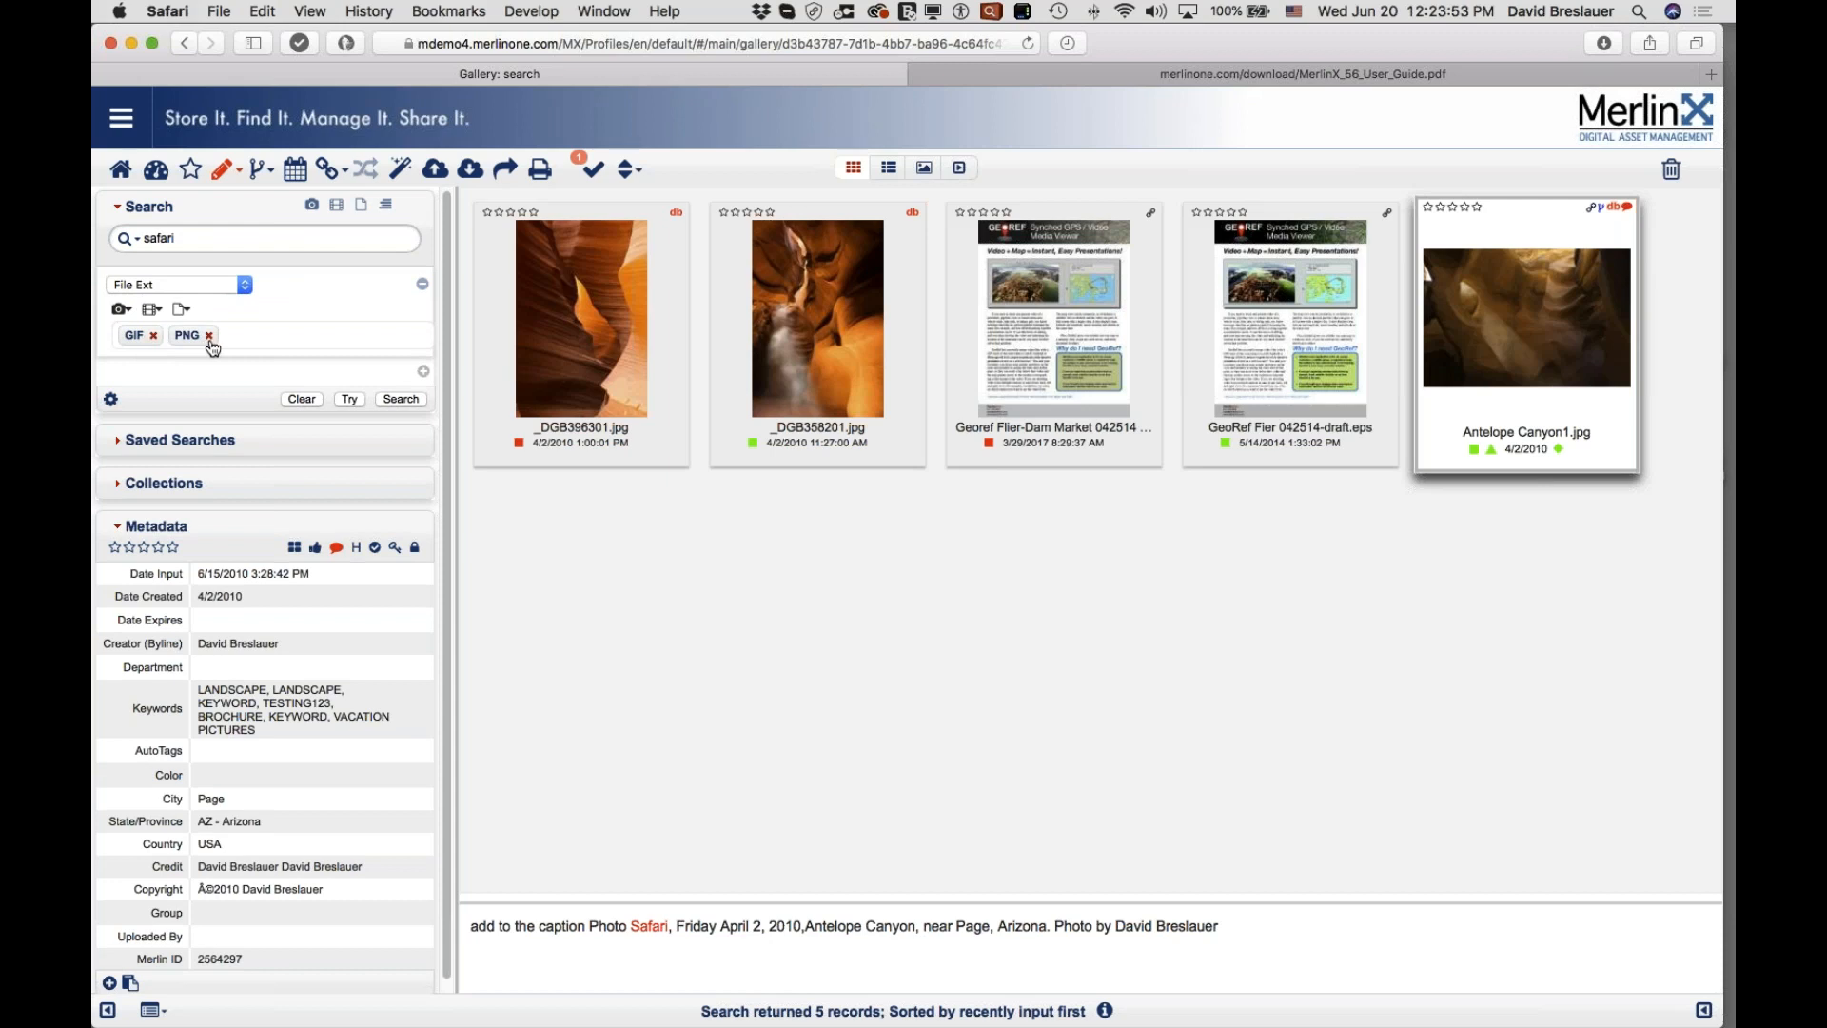
pyautogui.click(131, 310)
pyautogui.click(154, 296)
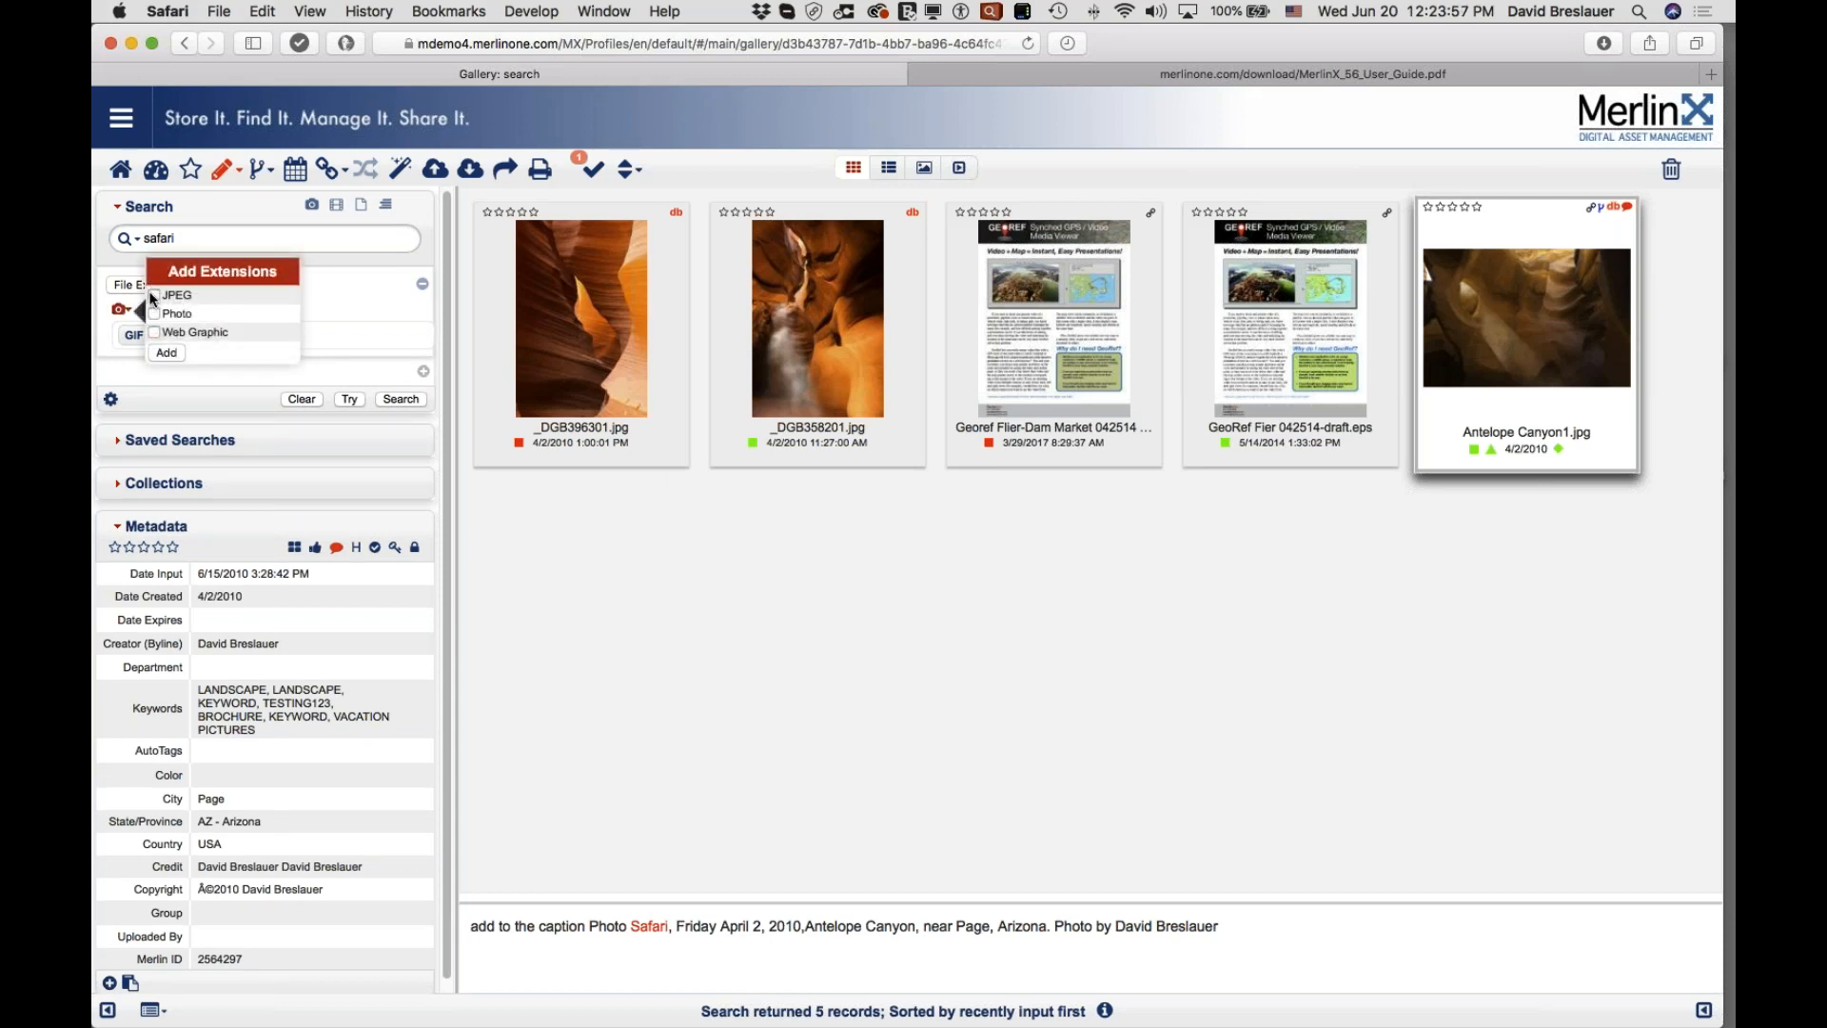
pyautogui.click(166, 351)
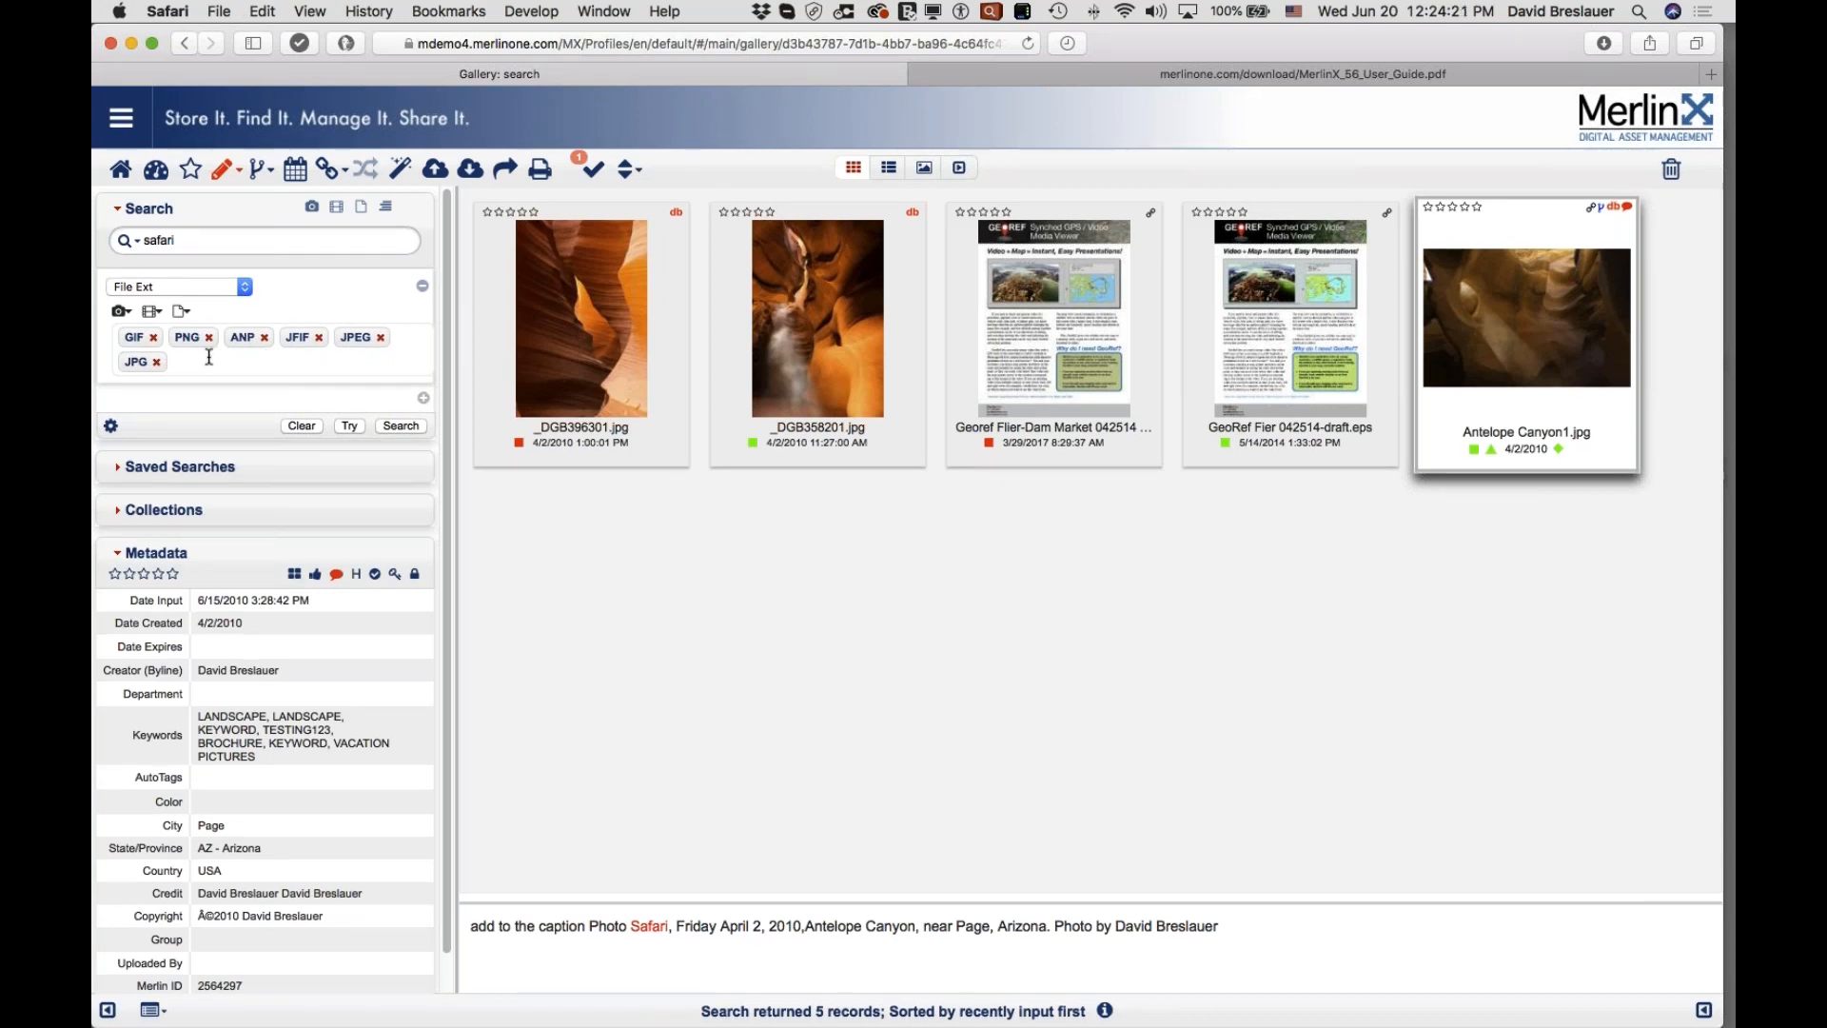
# Step: Remove GIF, PNG, ANP, JFIF and JPG so only JPEG remains, then rerun the search
pyautogui.click(153, 333)
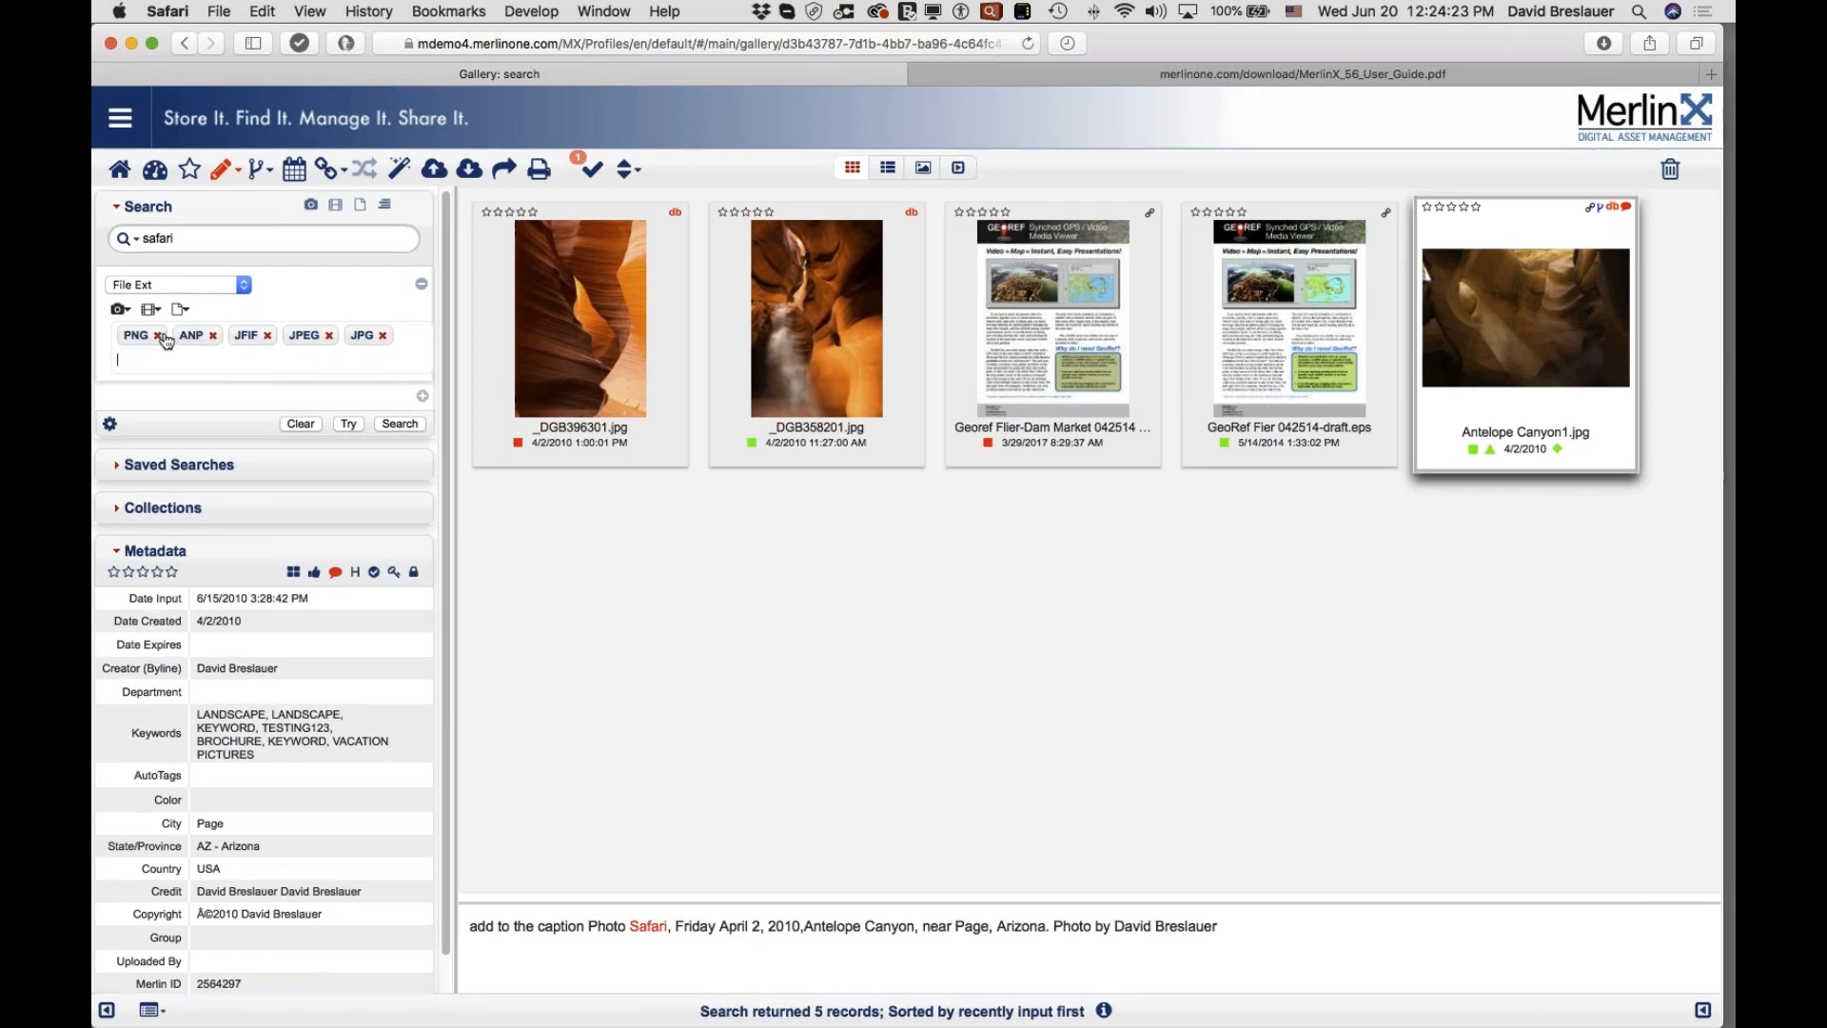
pyautogui.click(159, 335)
pyautogui.click(158, 335)
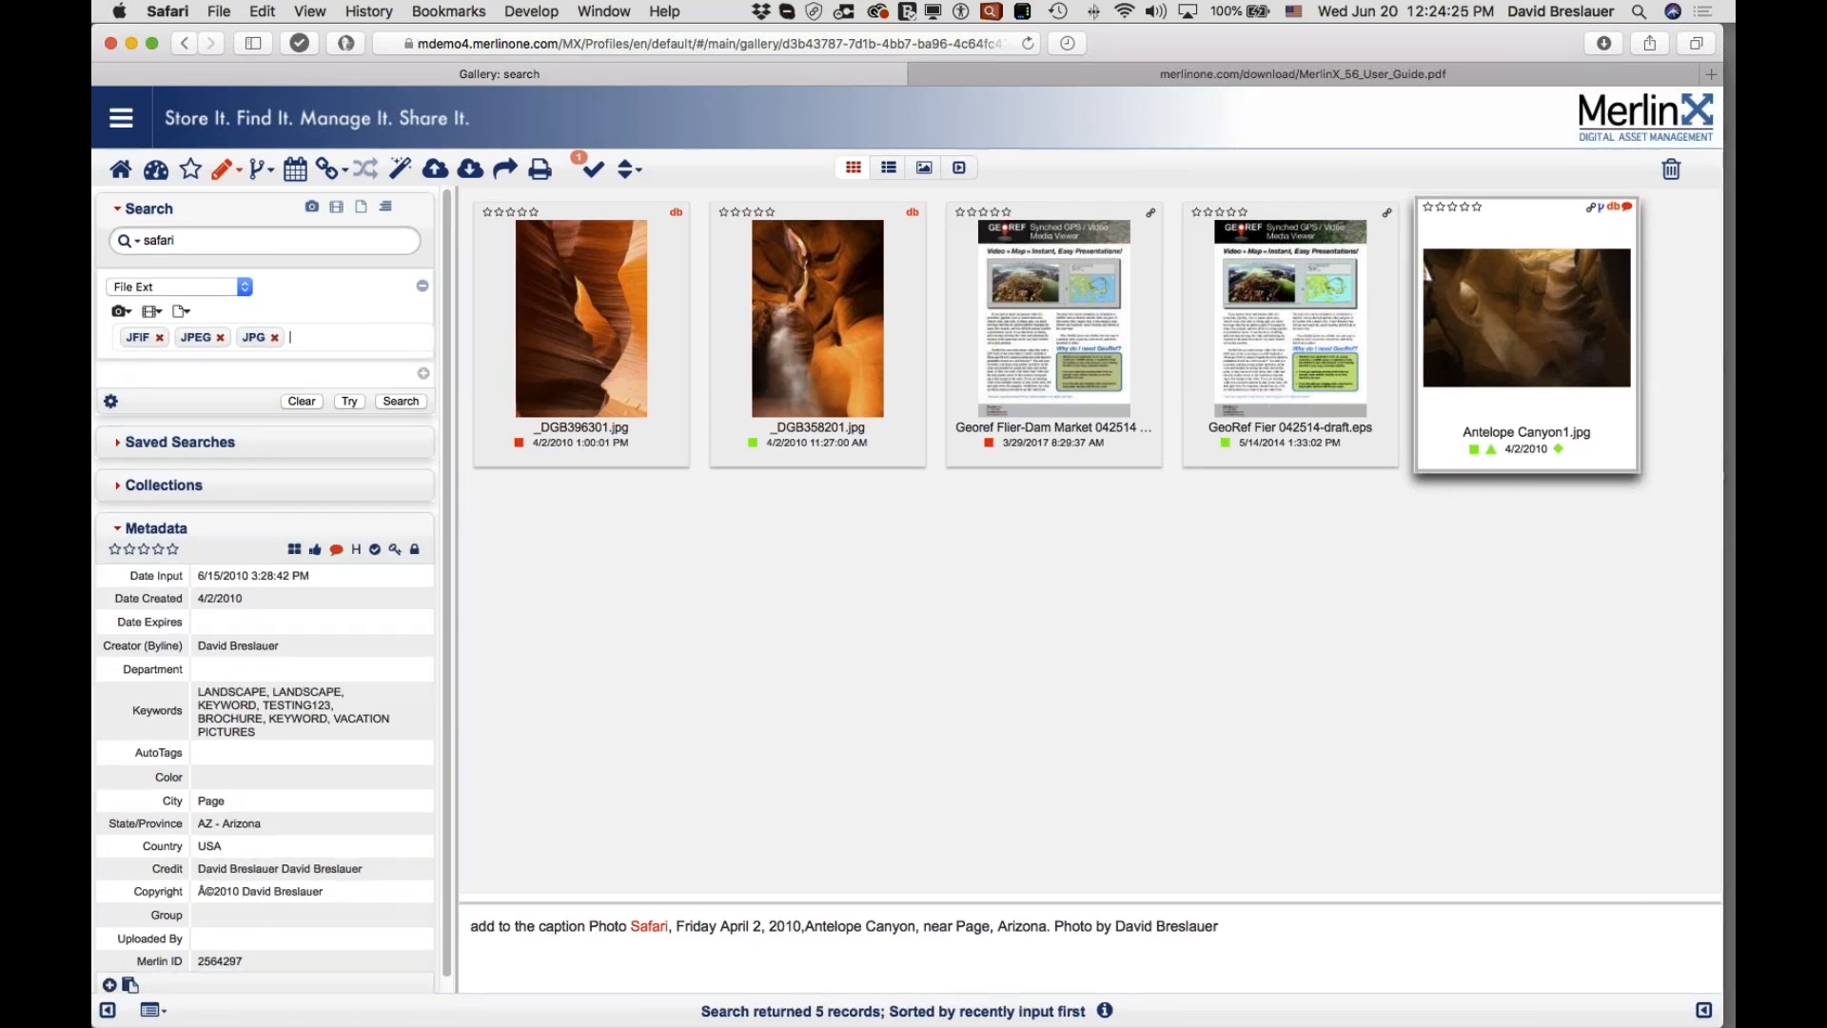
pyautogui.click(155, 335)
pyautogui.click(228, 336)
pyautogui.click(398, 400)
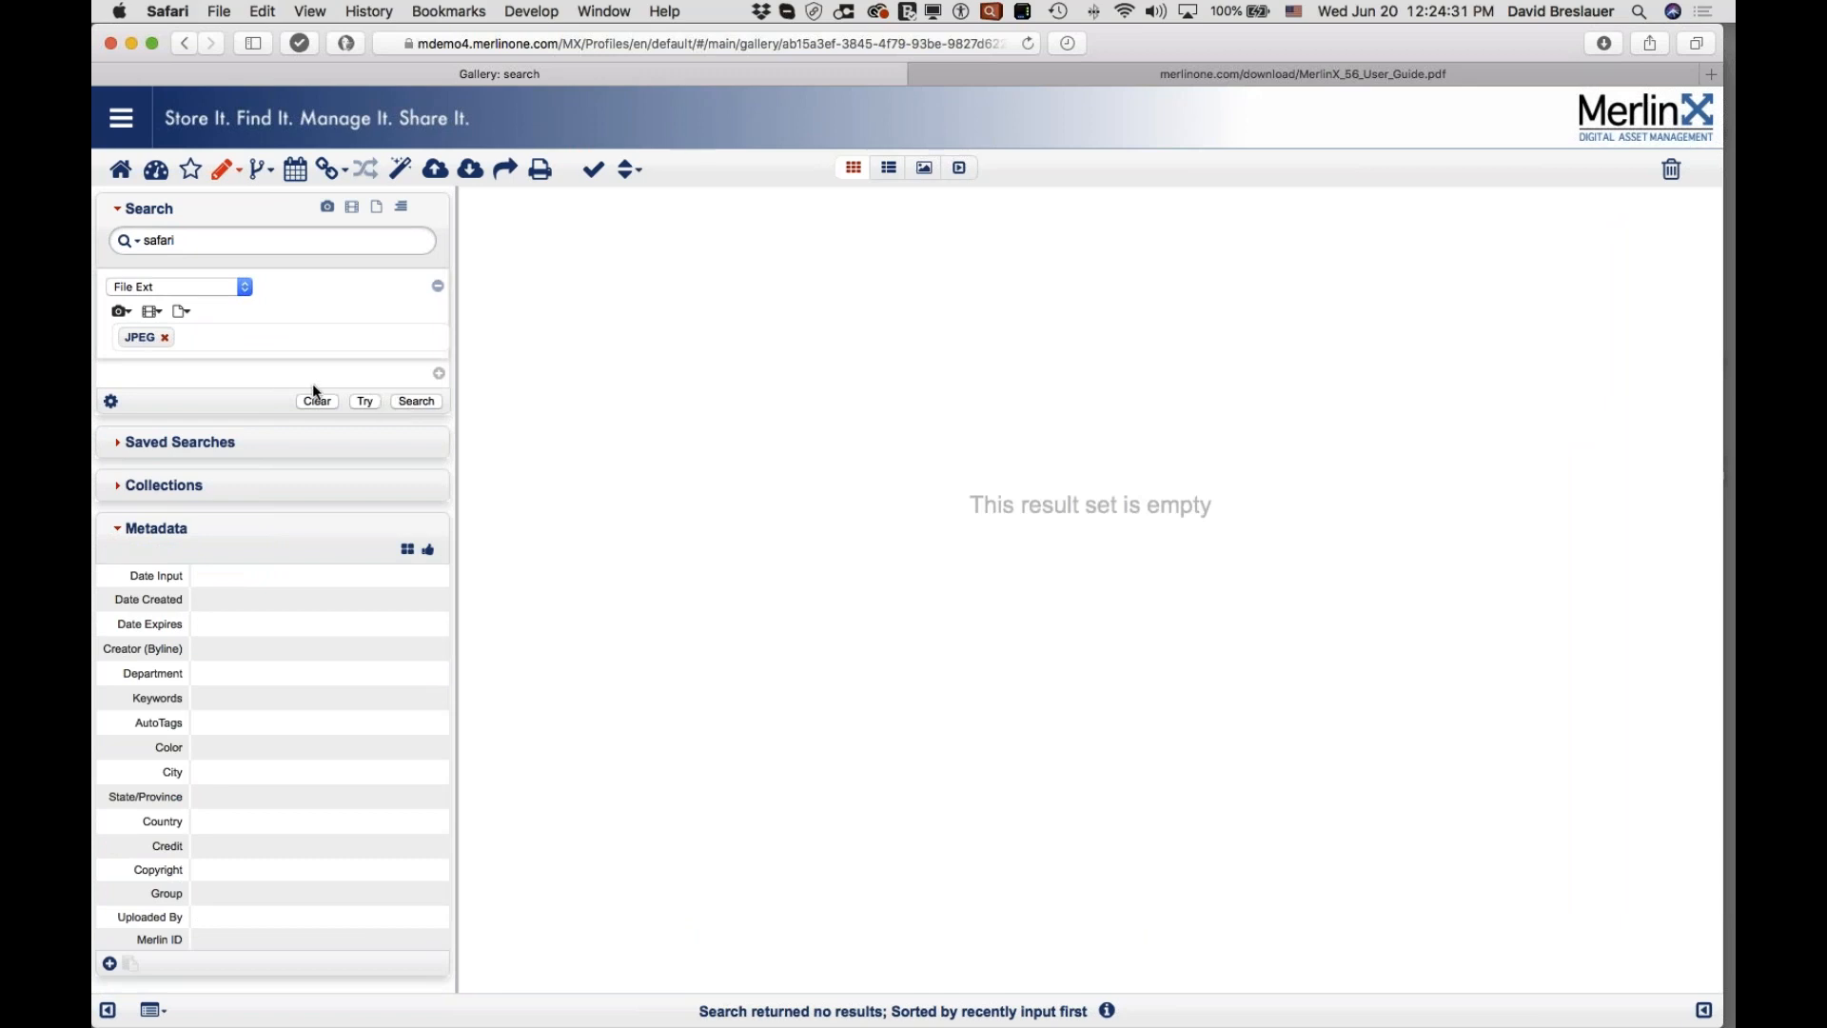
# Step: Replace JPEG with the video extension group, then drop M4V, AVCHD, MXF, MP2 and MP4
pyautogui.click(164, 337)
pyautogui.click(151, 314)
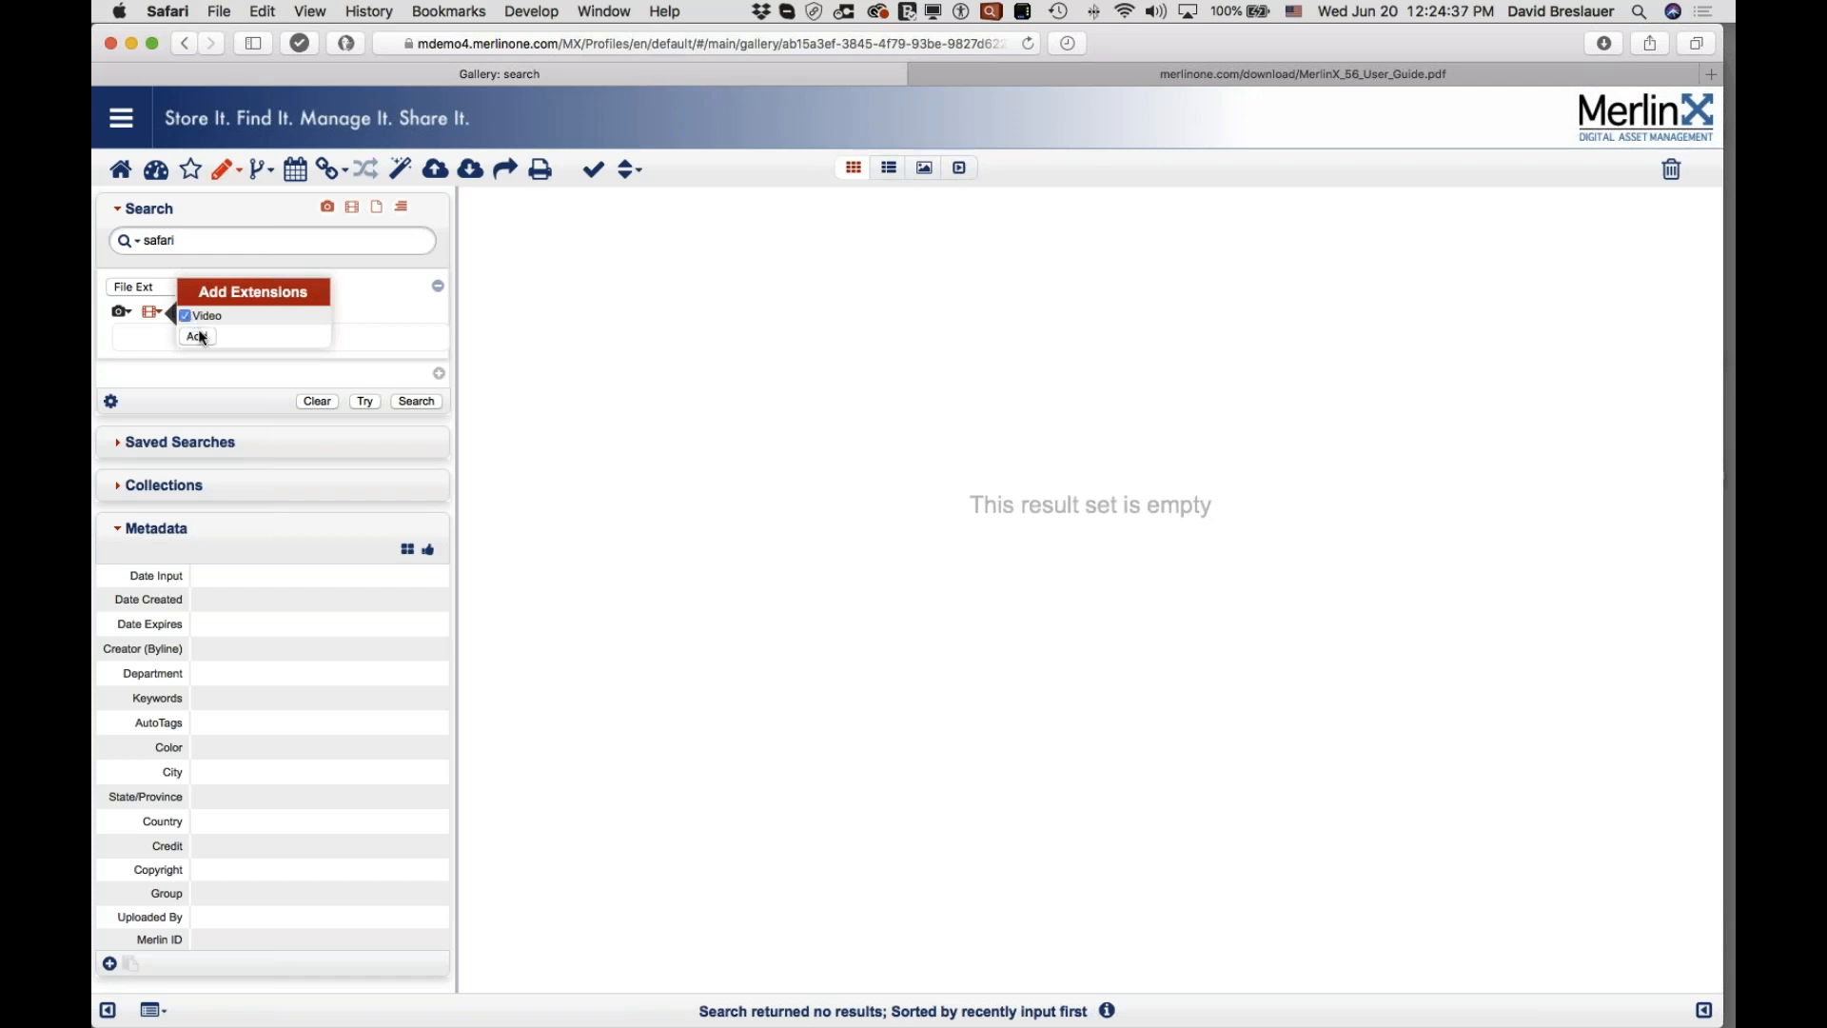
pyautogui.click(197, 336)
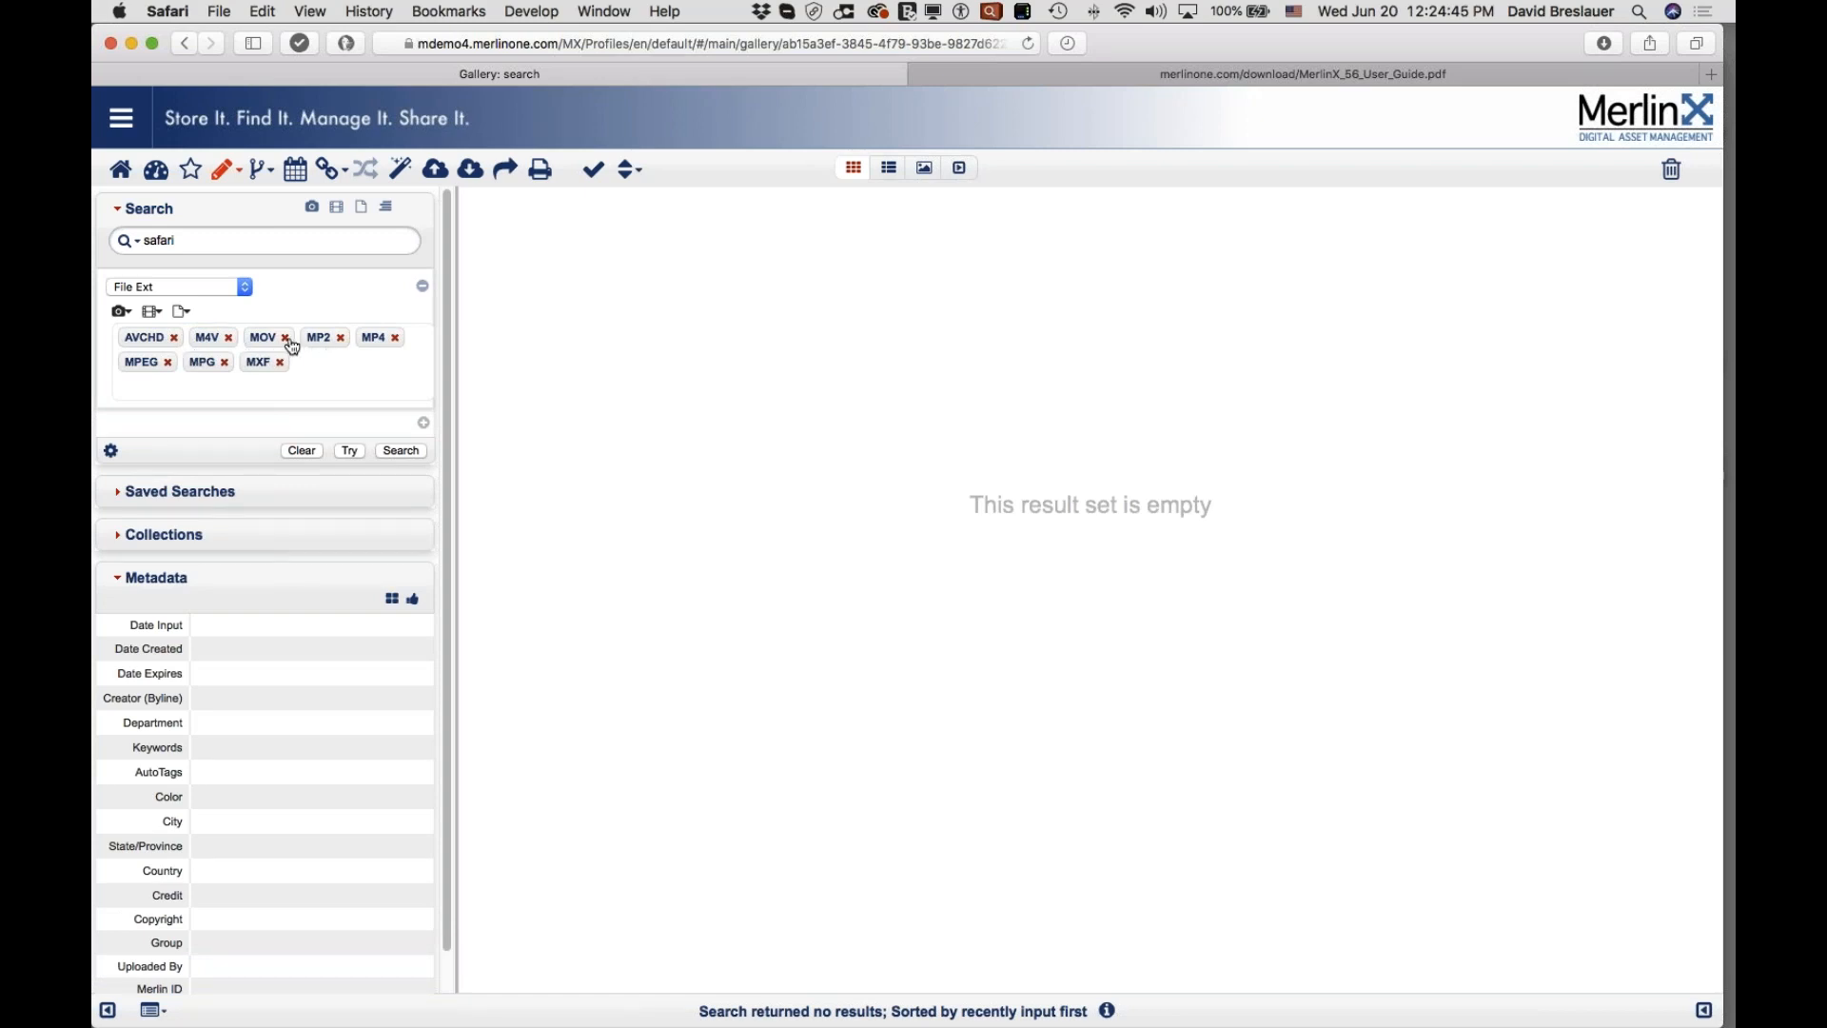
pyautogui.click(229, 336)
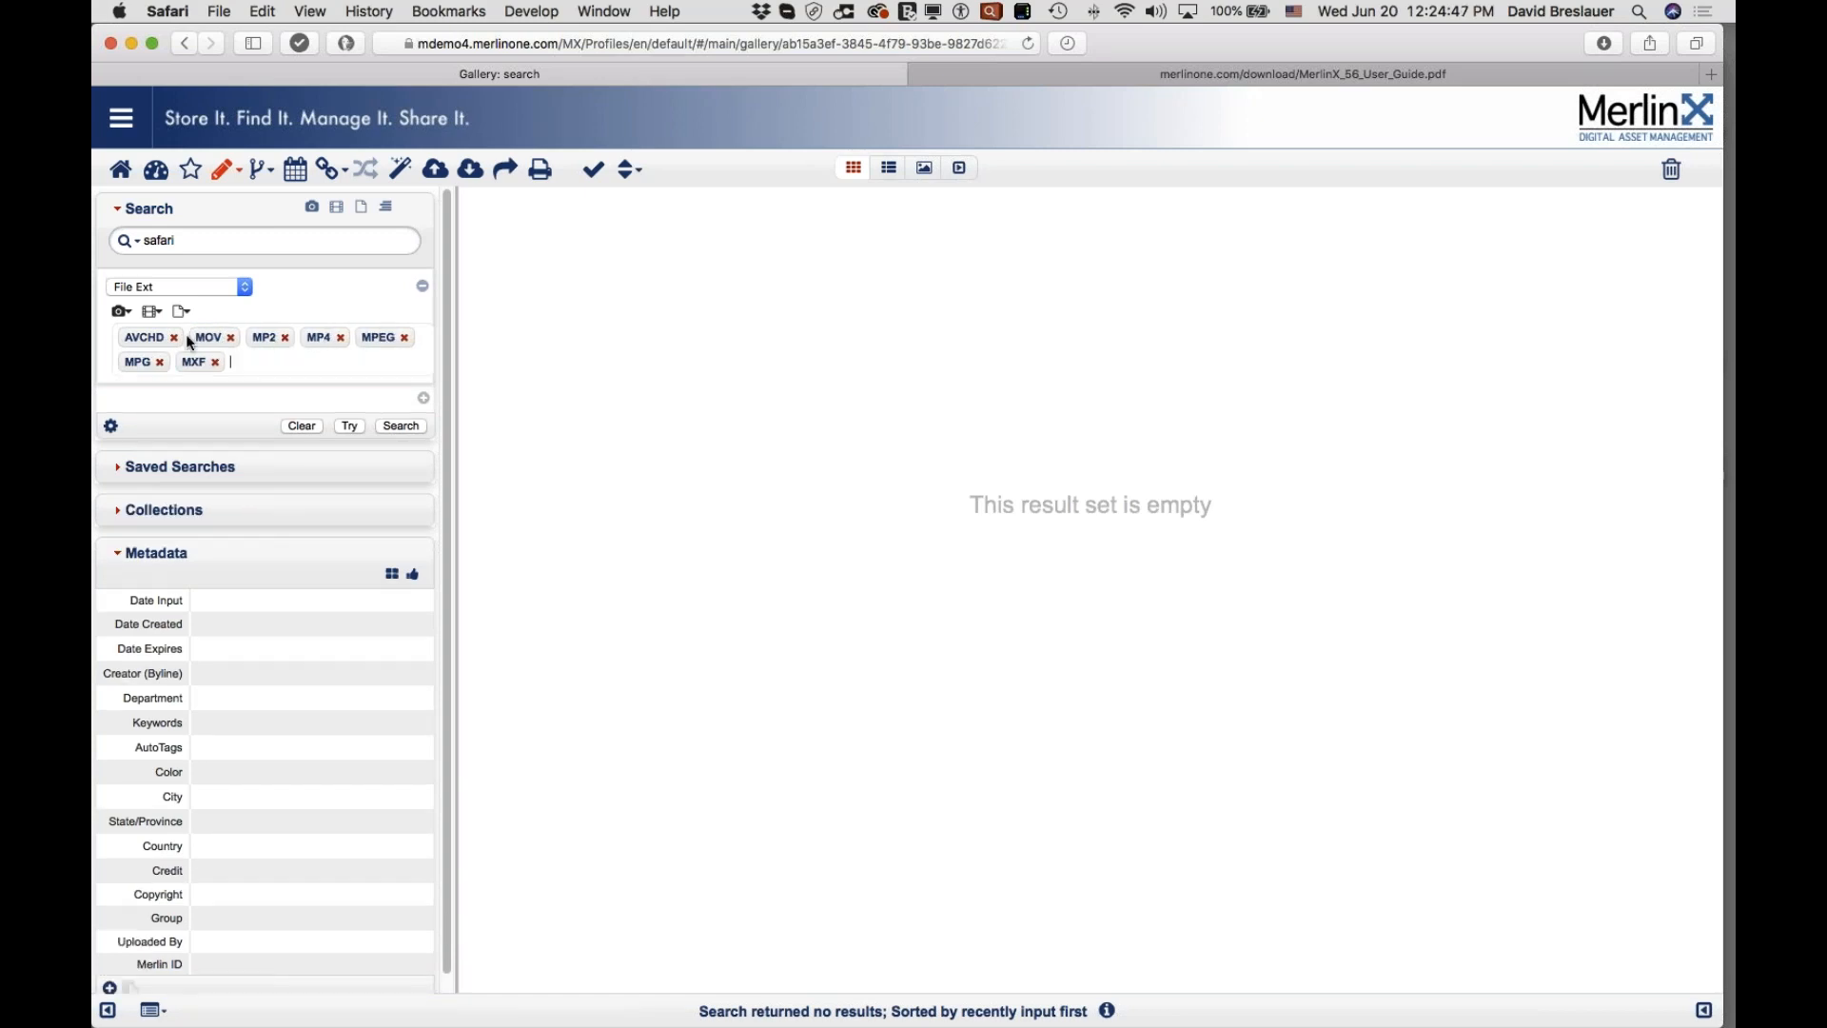
pyautogui.click(173, 337)
pyautogui.click(158, 361)
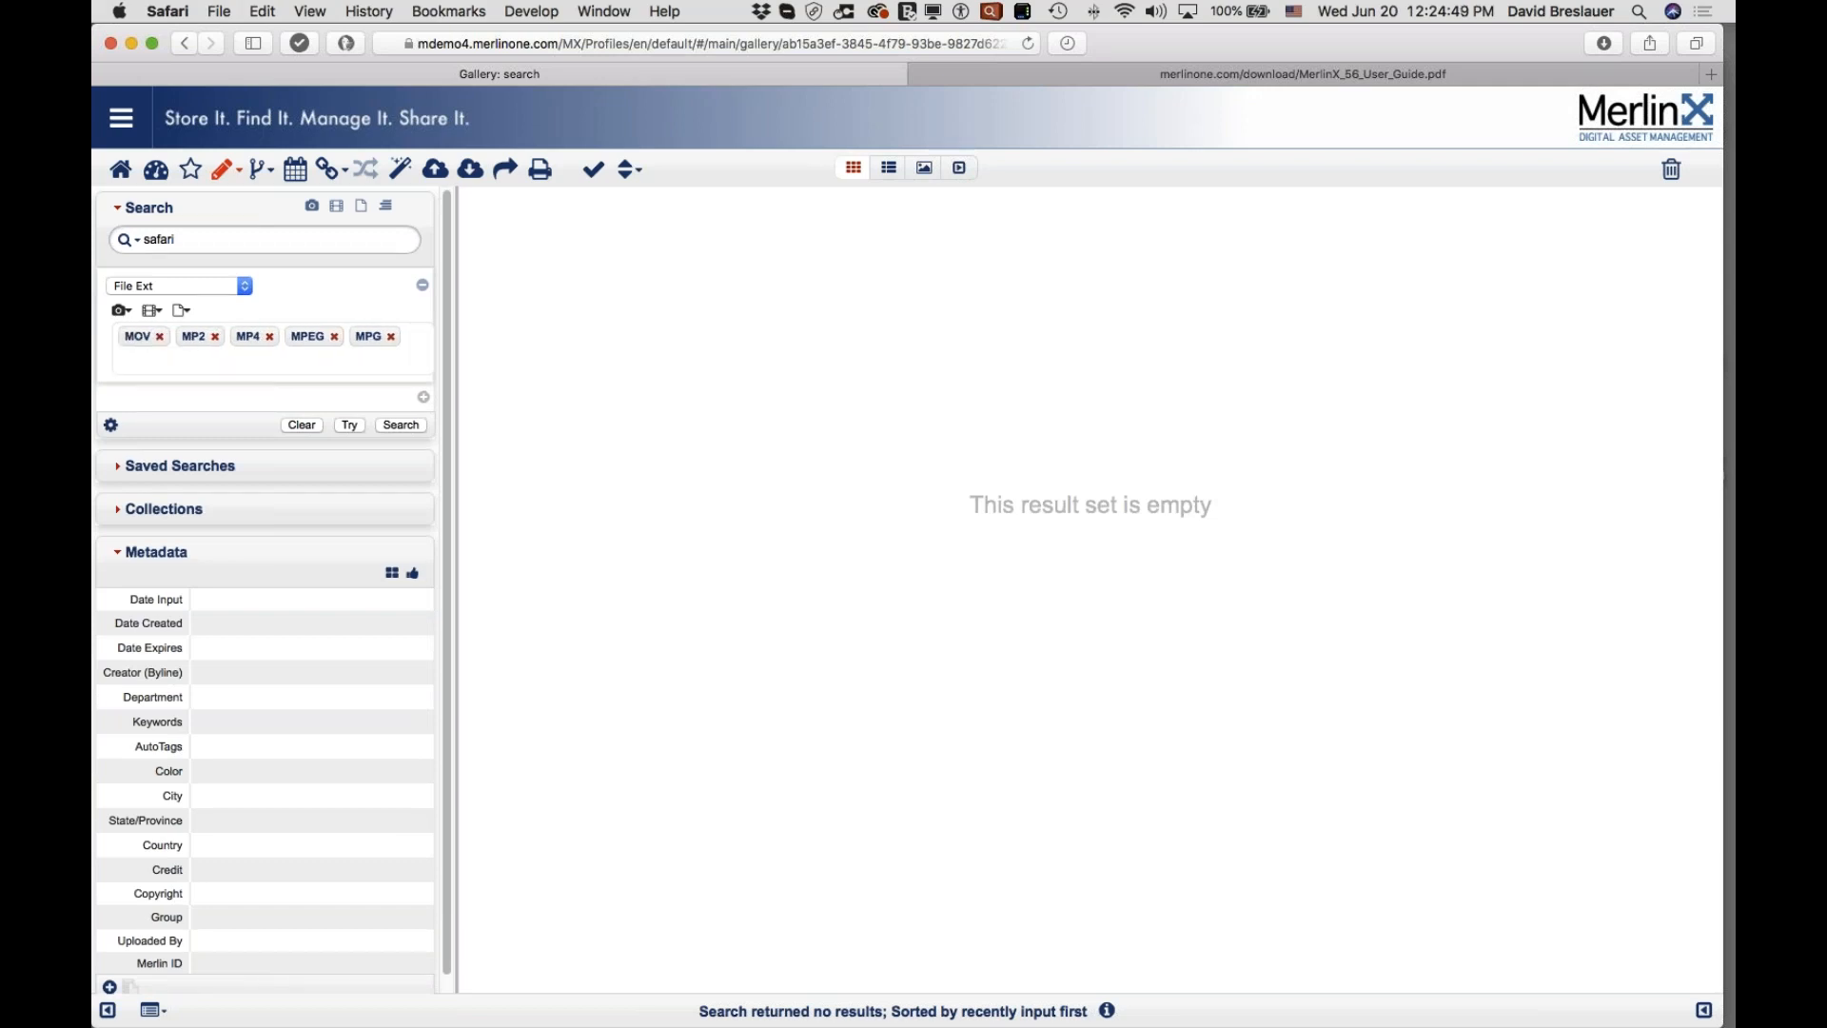
pyautogui.click(215, 336)
pyautogui.click(215, 337)
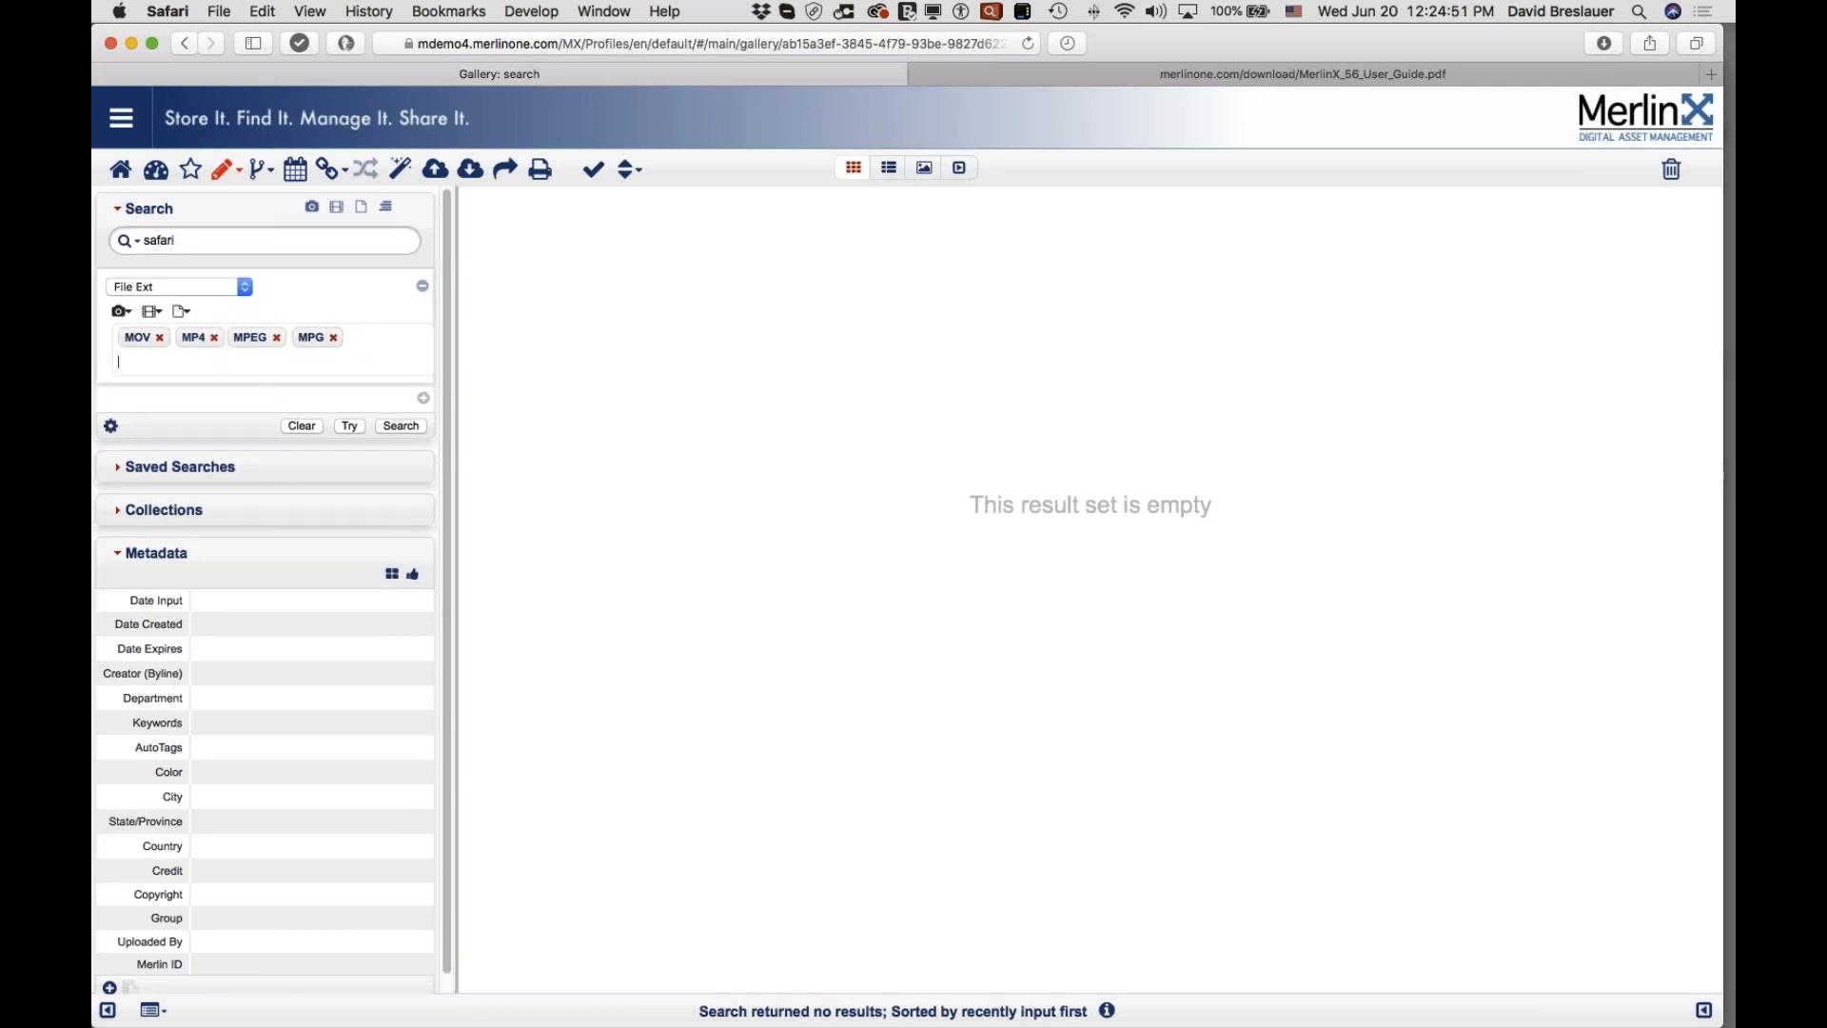
# Step: Change the criterion field to File Size with GB as the size unit
pyautogui.click(194, 286)
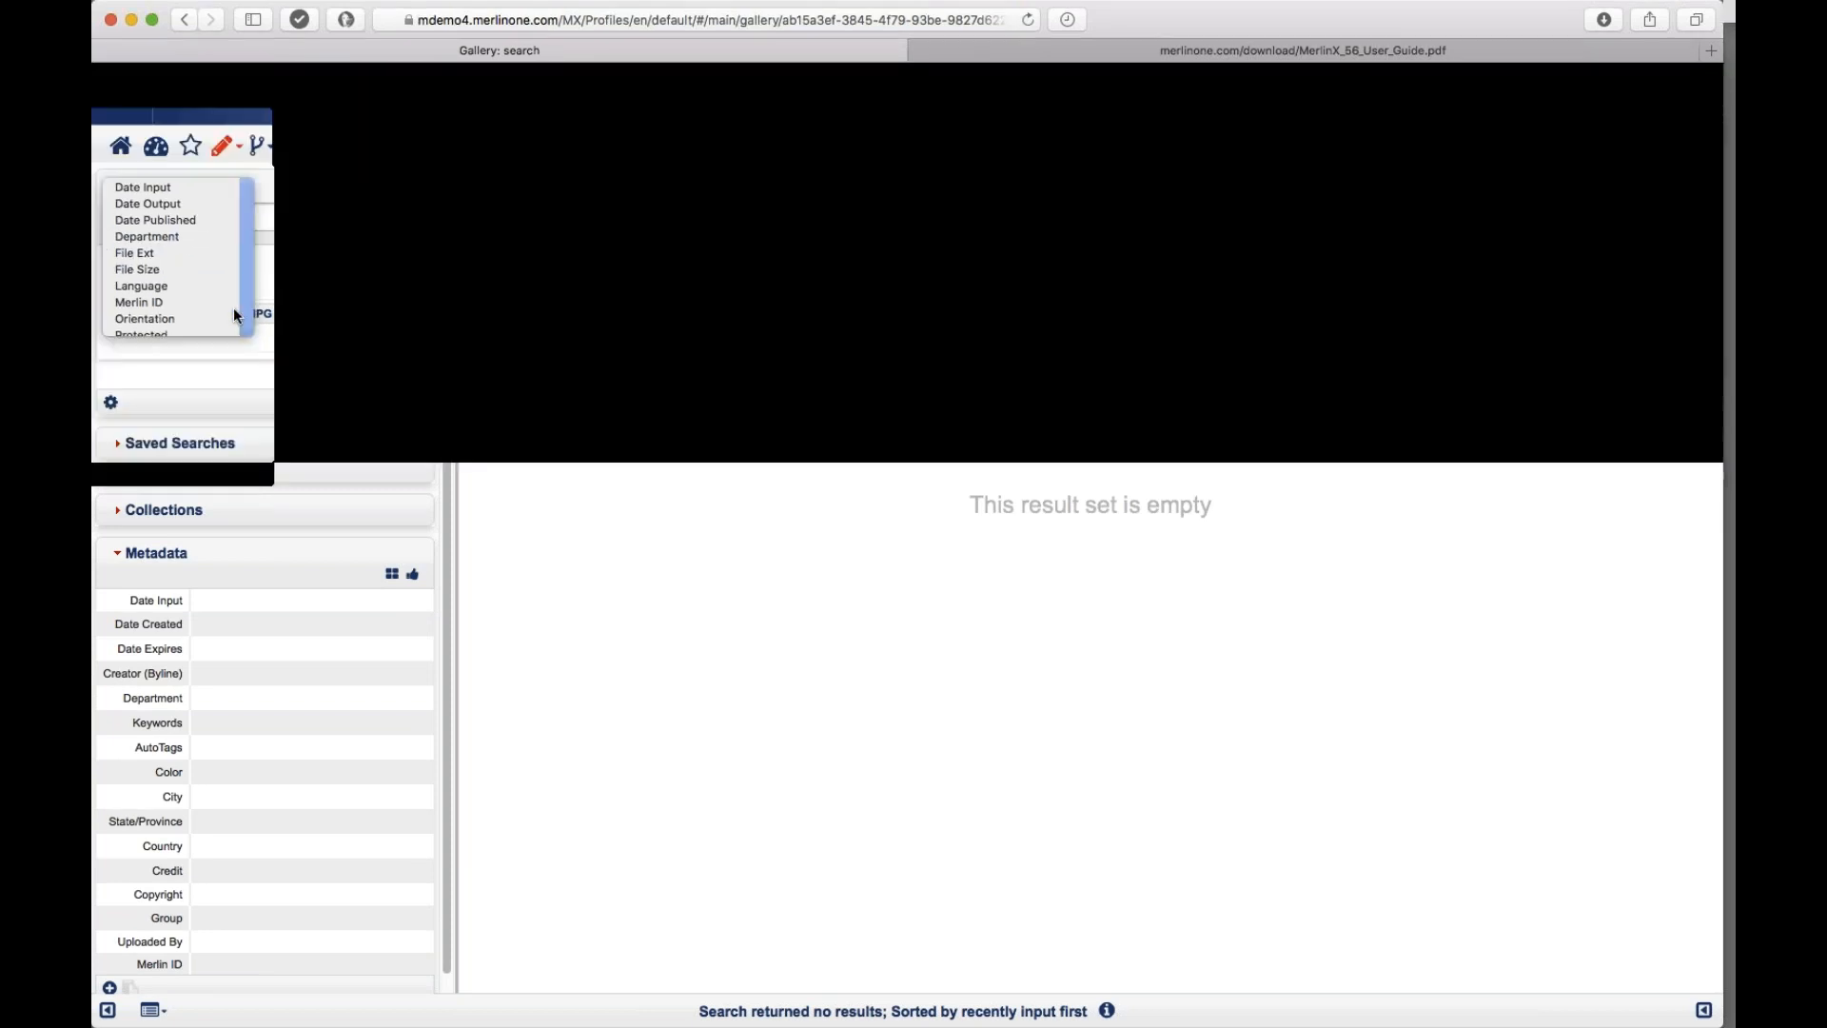
pyautogui.click(184, 301)
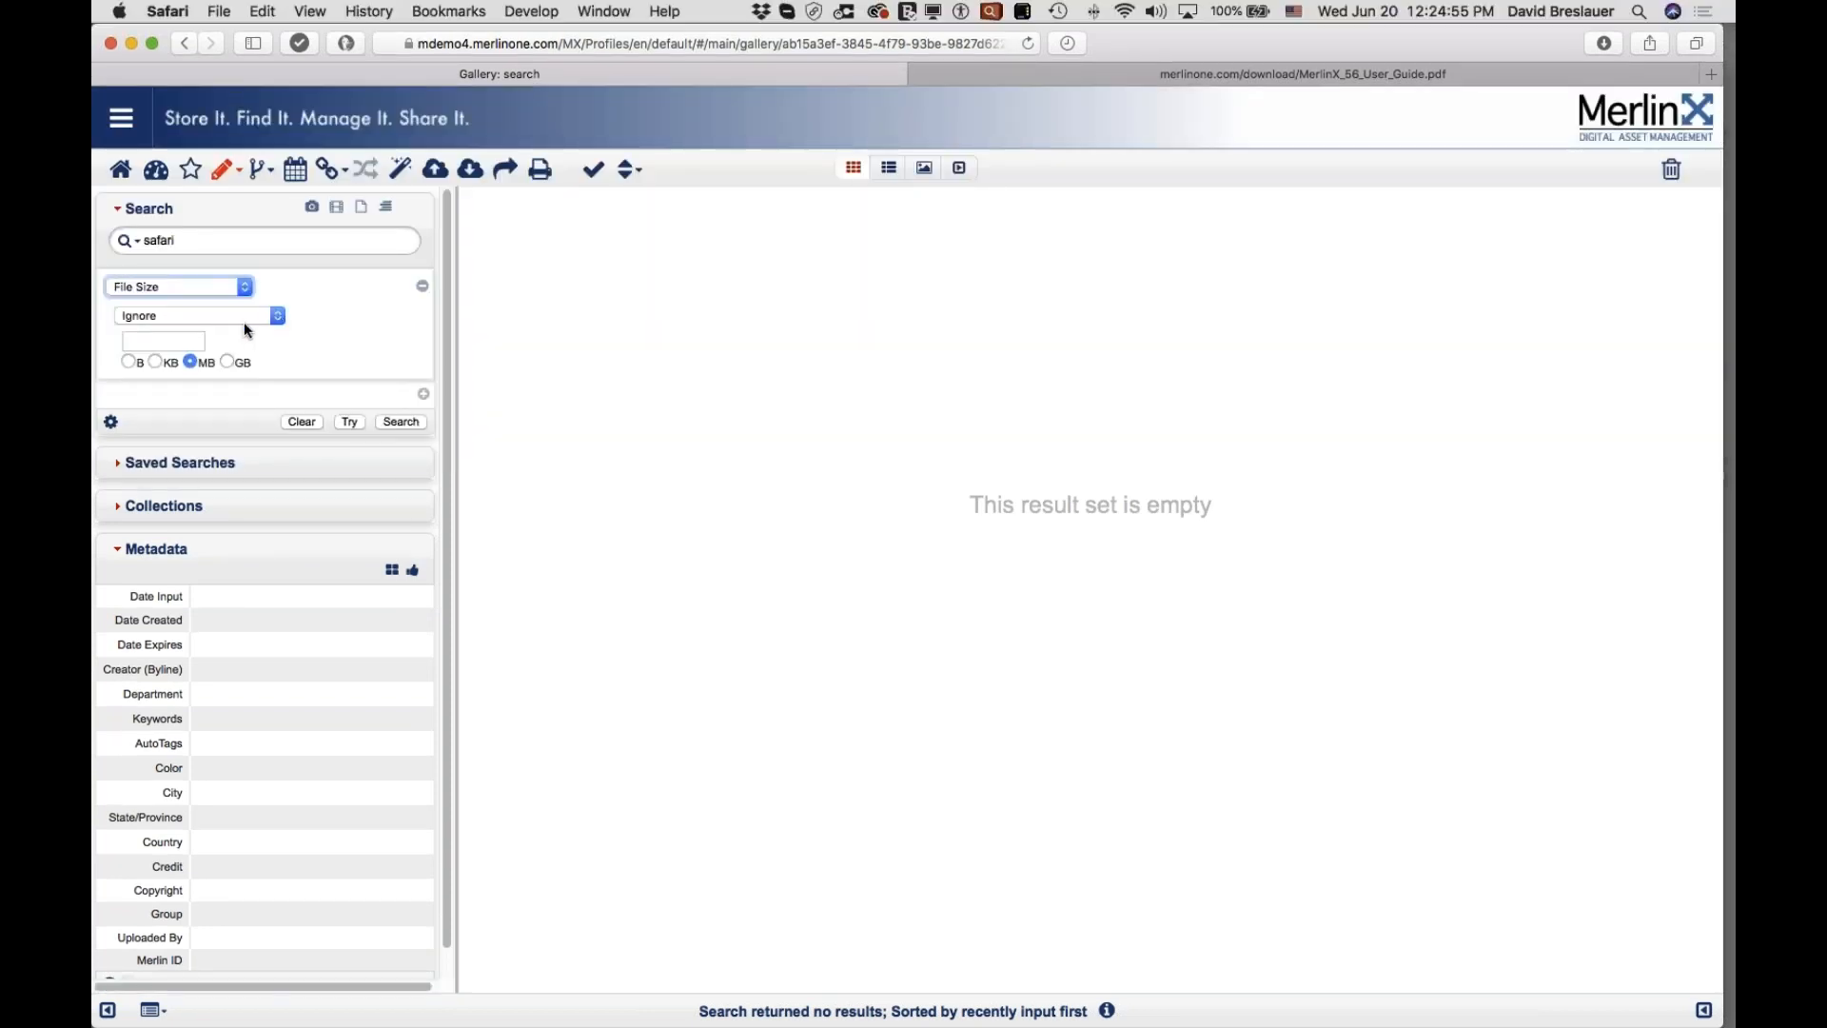
pyautogui.click(128, 363)
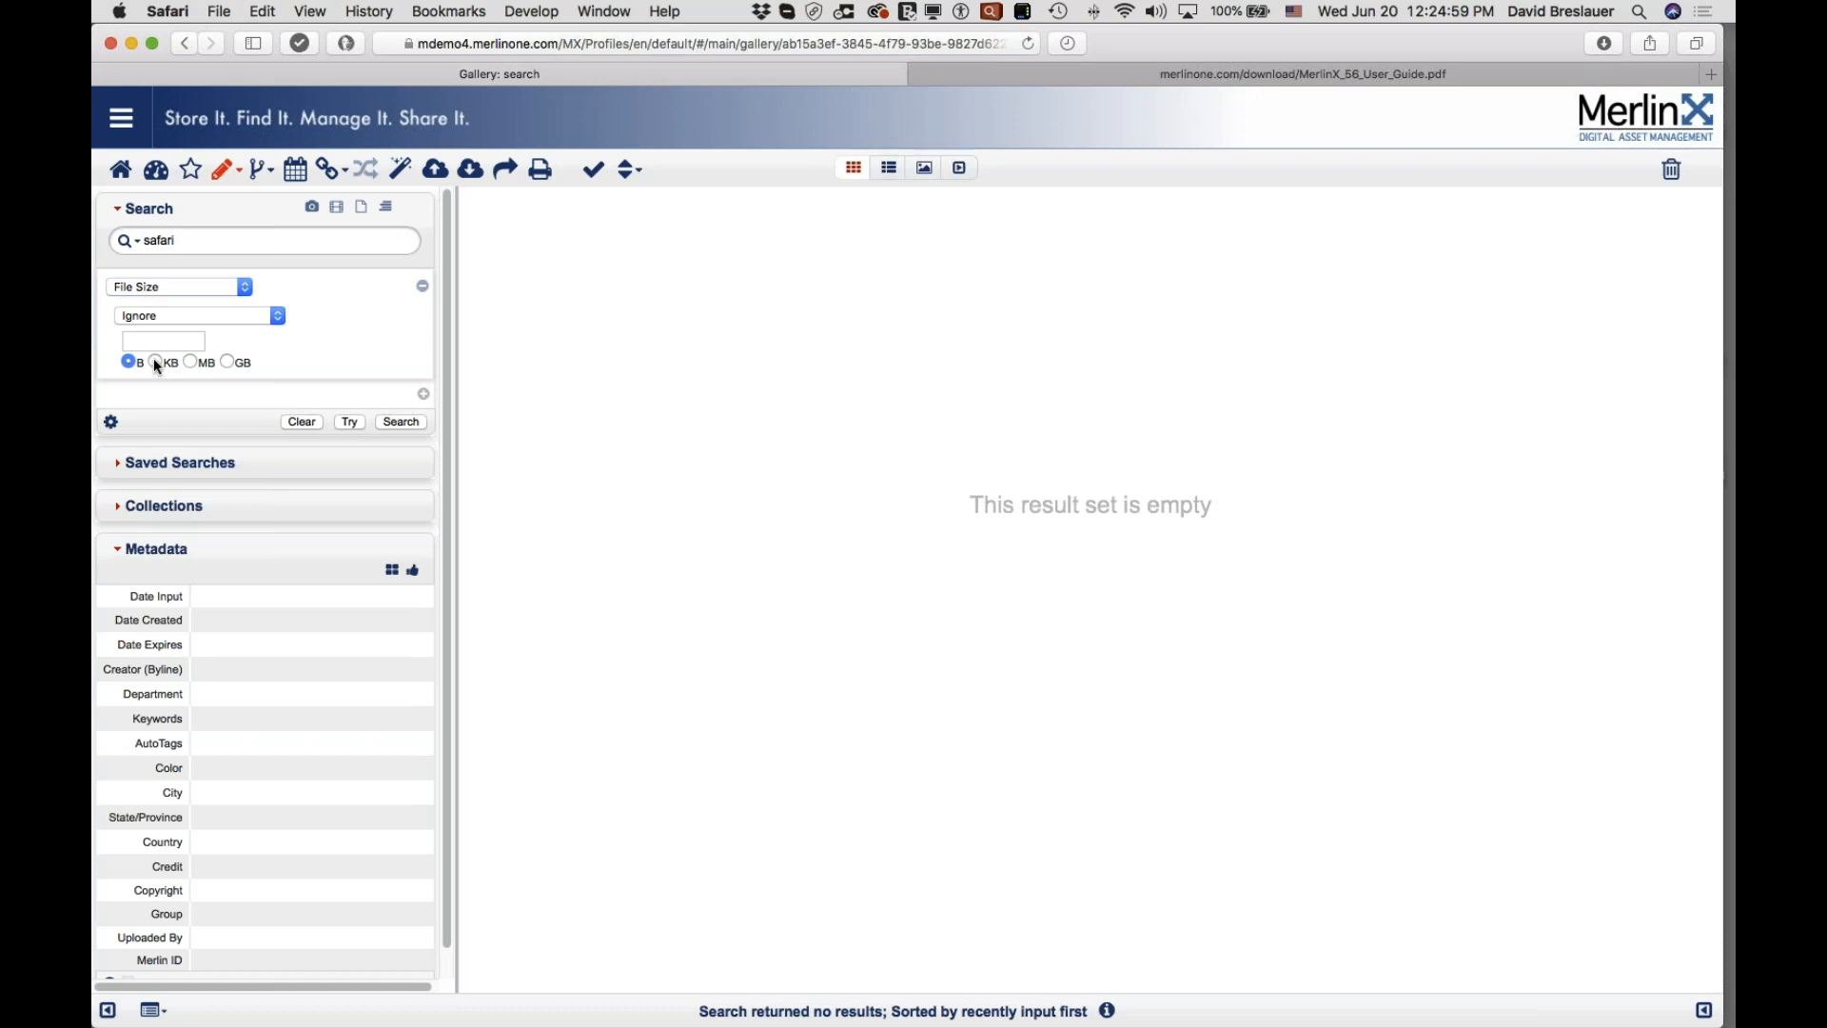
pyautogui.click(190, 361)
pyautogui.click(227, 363)
# Step: Set the comparison to greater than or equal to 1 and delete the 'safari' keyword
pyautogui.click(165, 340)
pyautogui.click(209, 318)
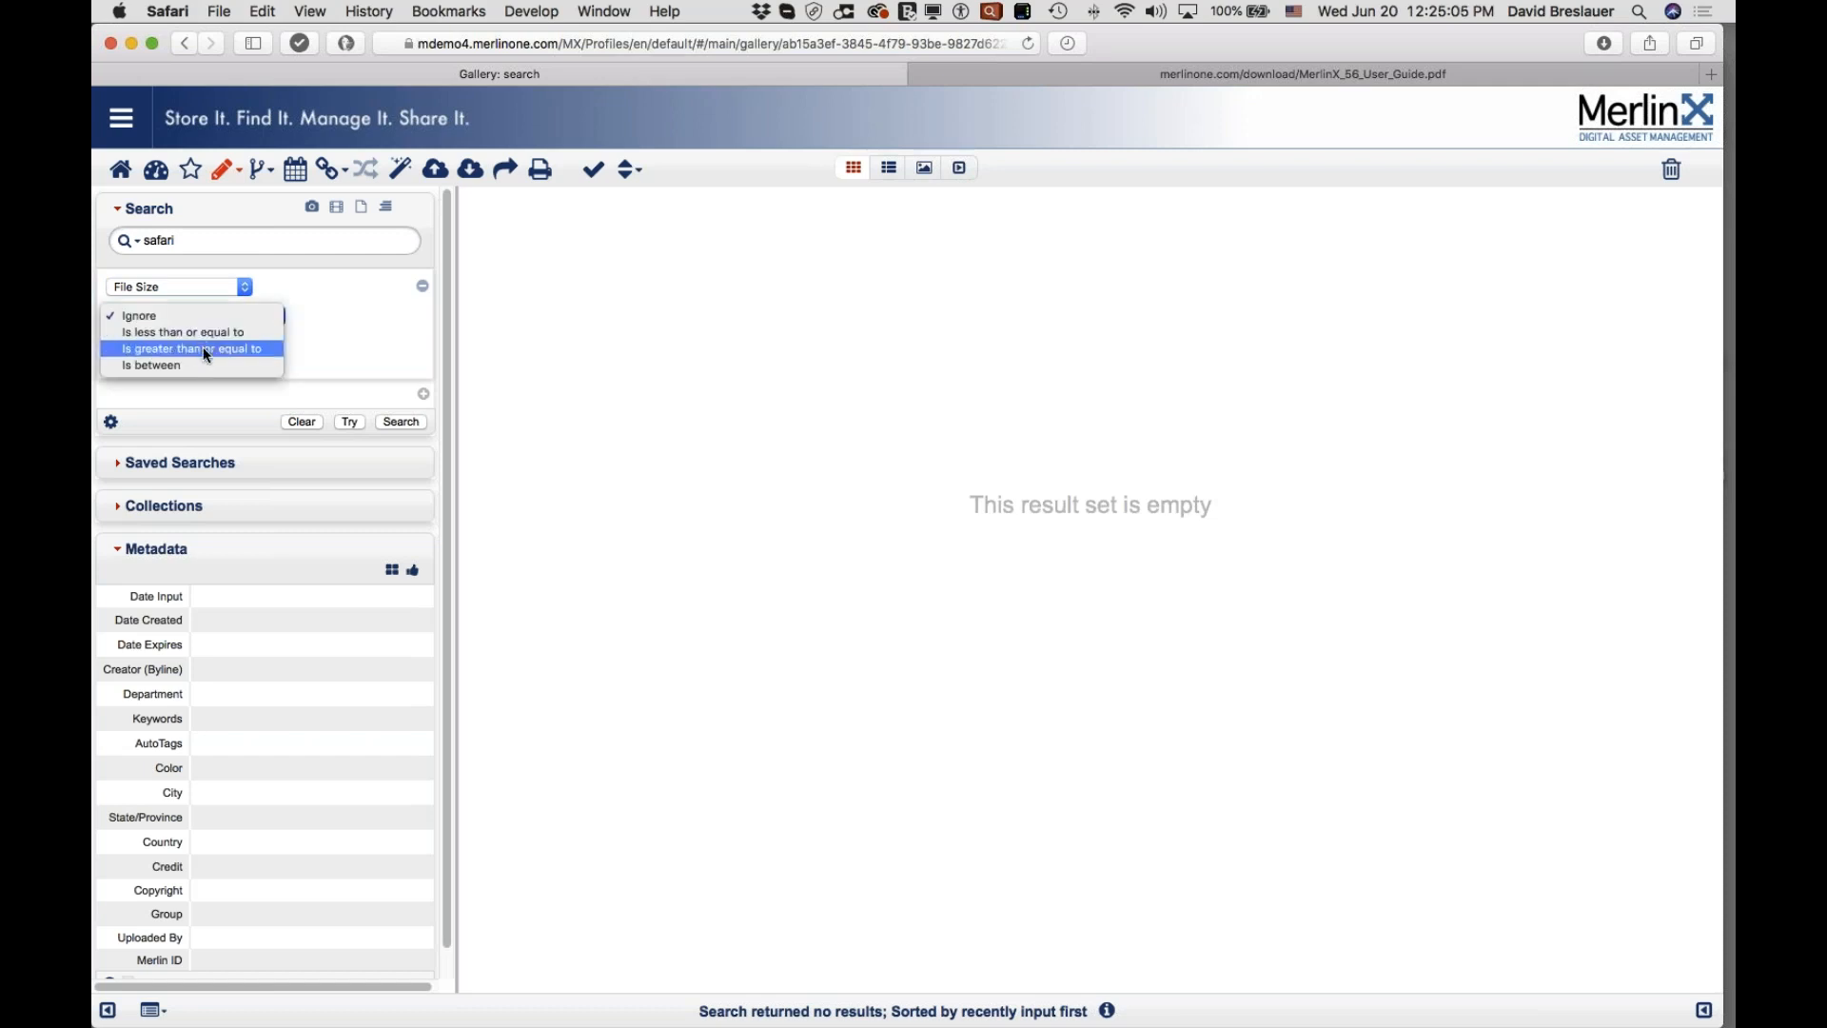
pyautogui.click(203, 346)
pyautogui.click(190, 361)
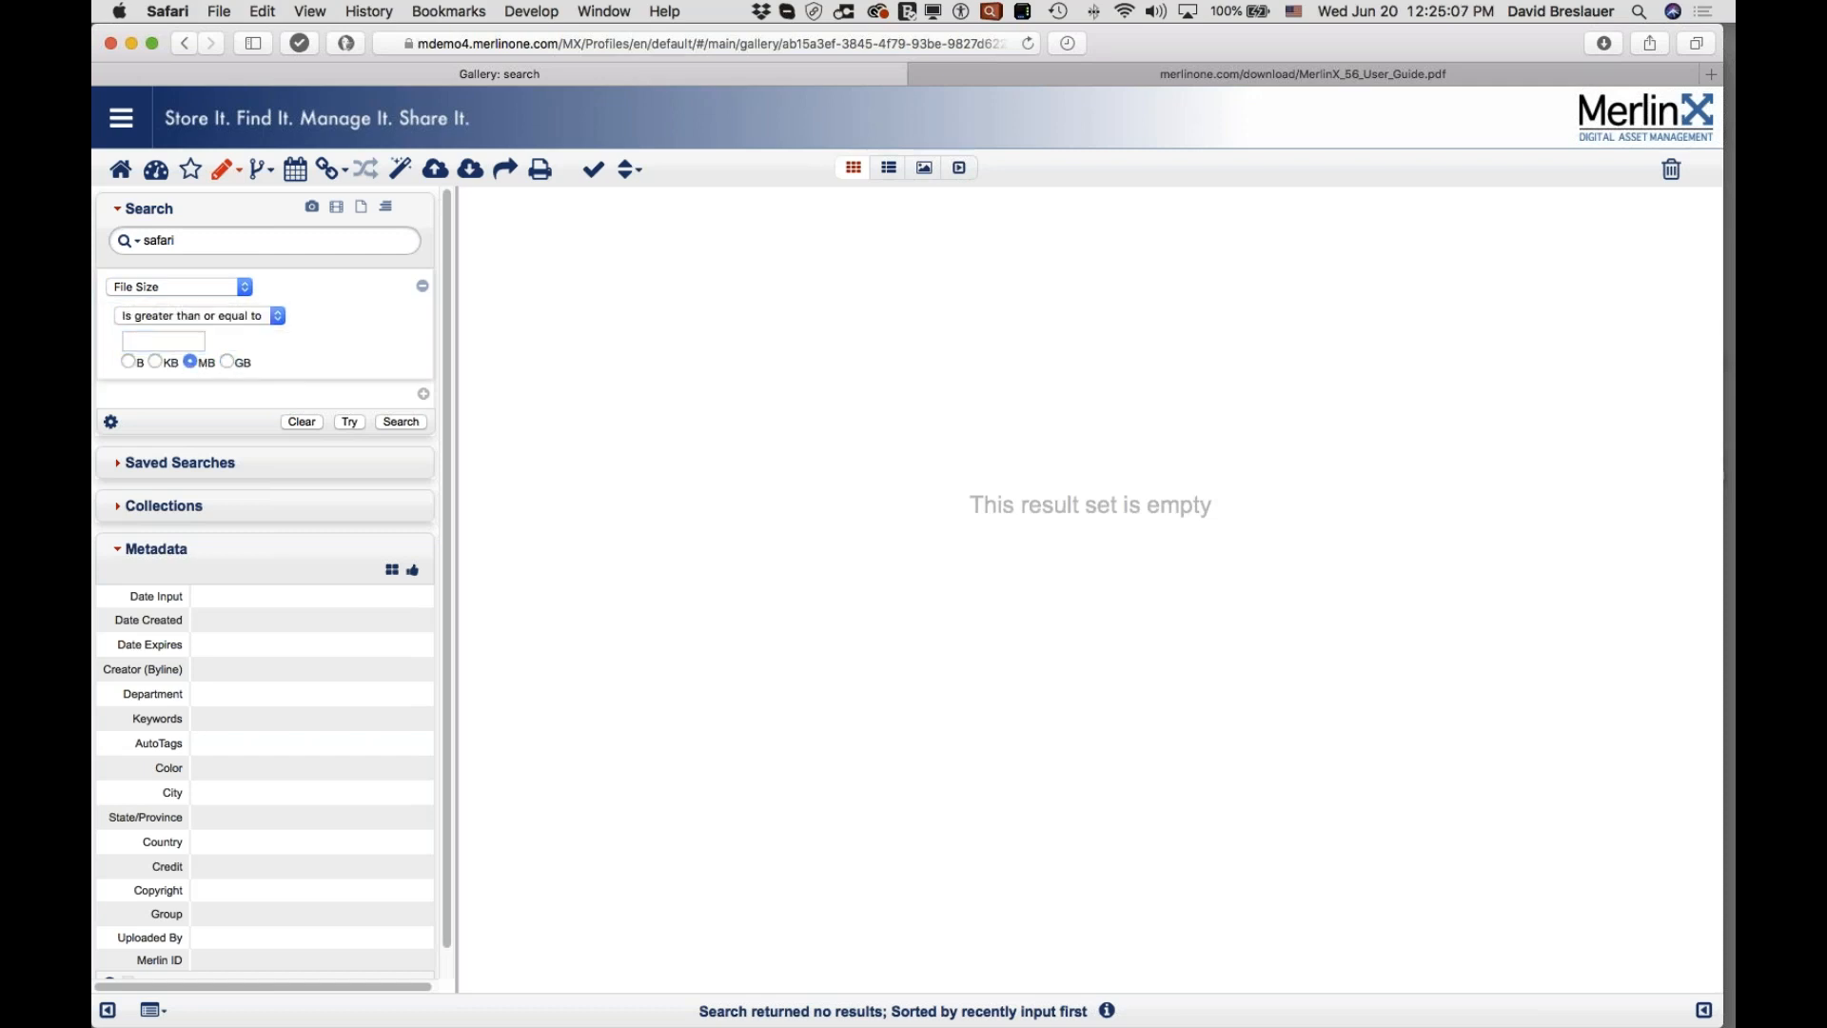
pyautogui.click(167, 340)
pyautogui.write('1')
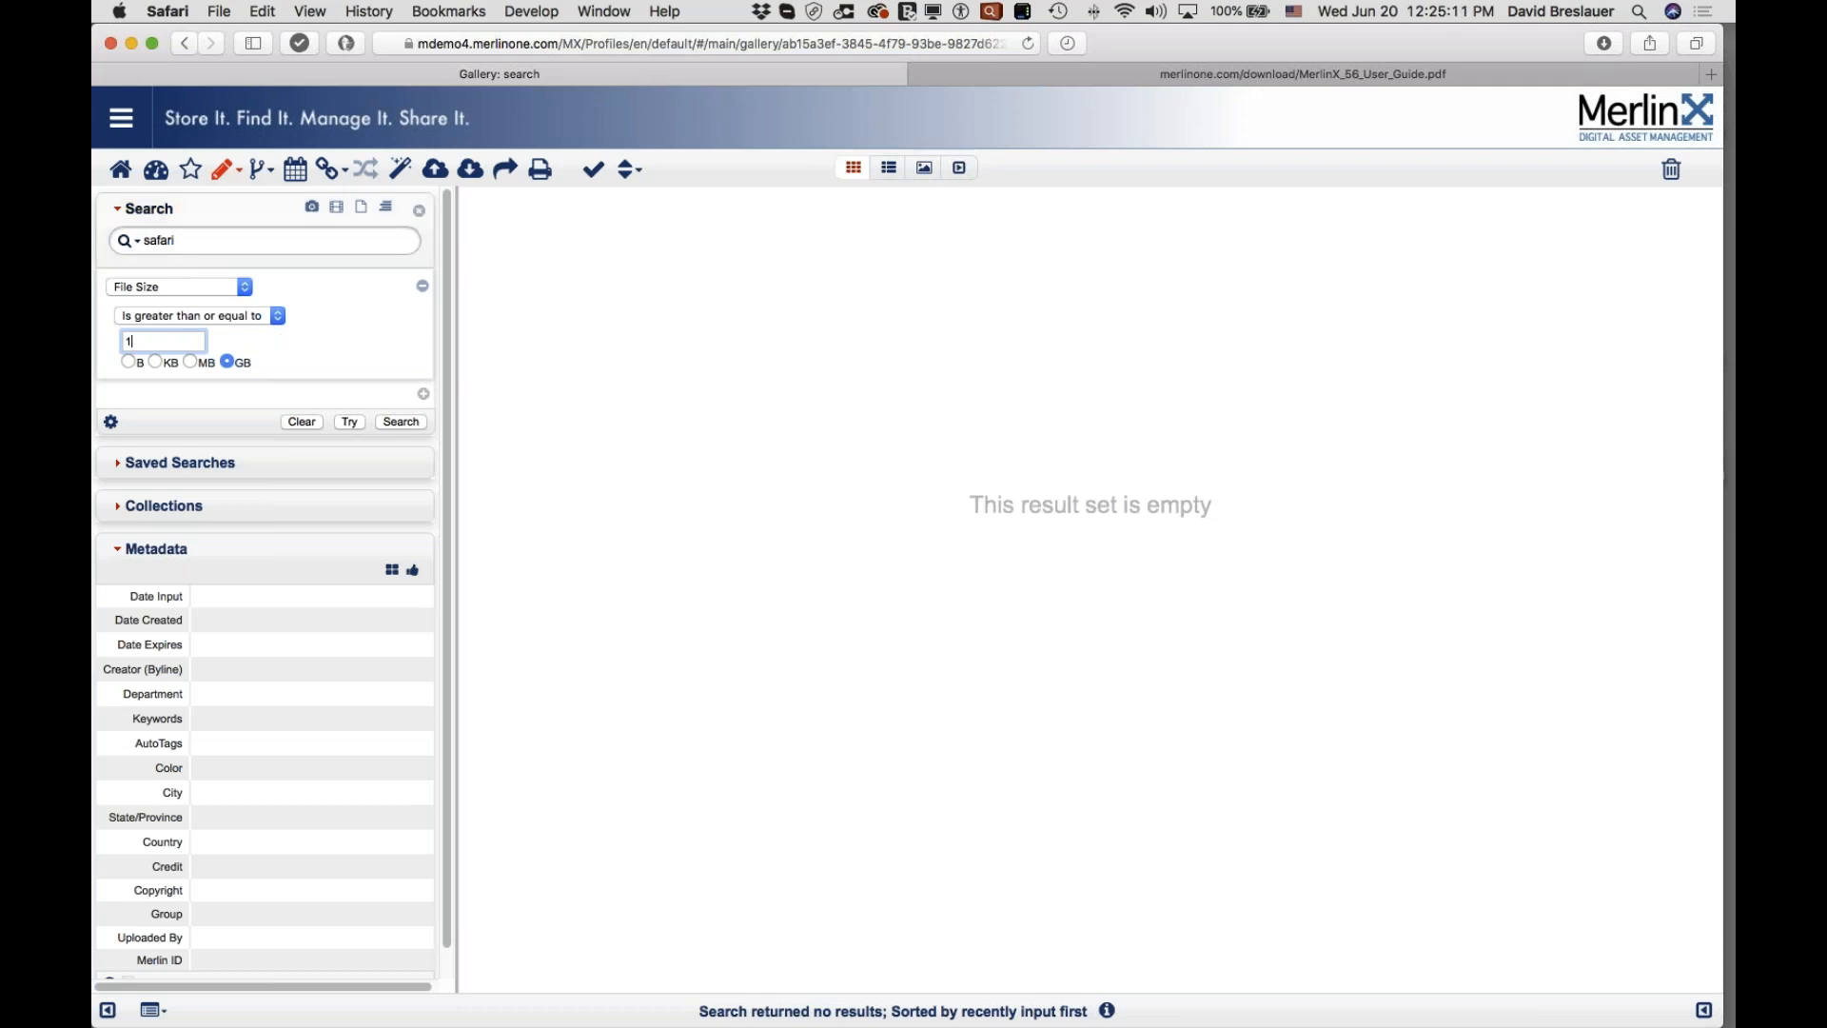
pyautogui.tripleClick(200, 241)
pyautogui.press('BackSpace')
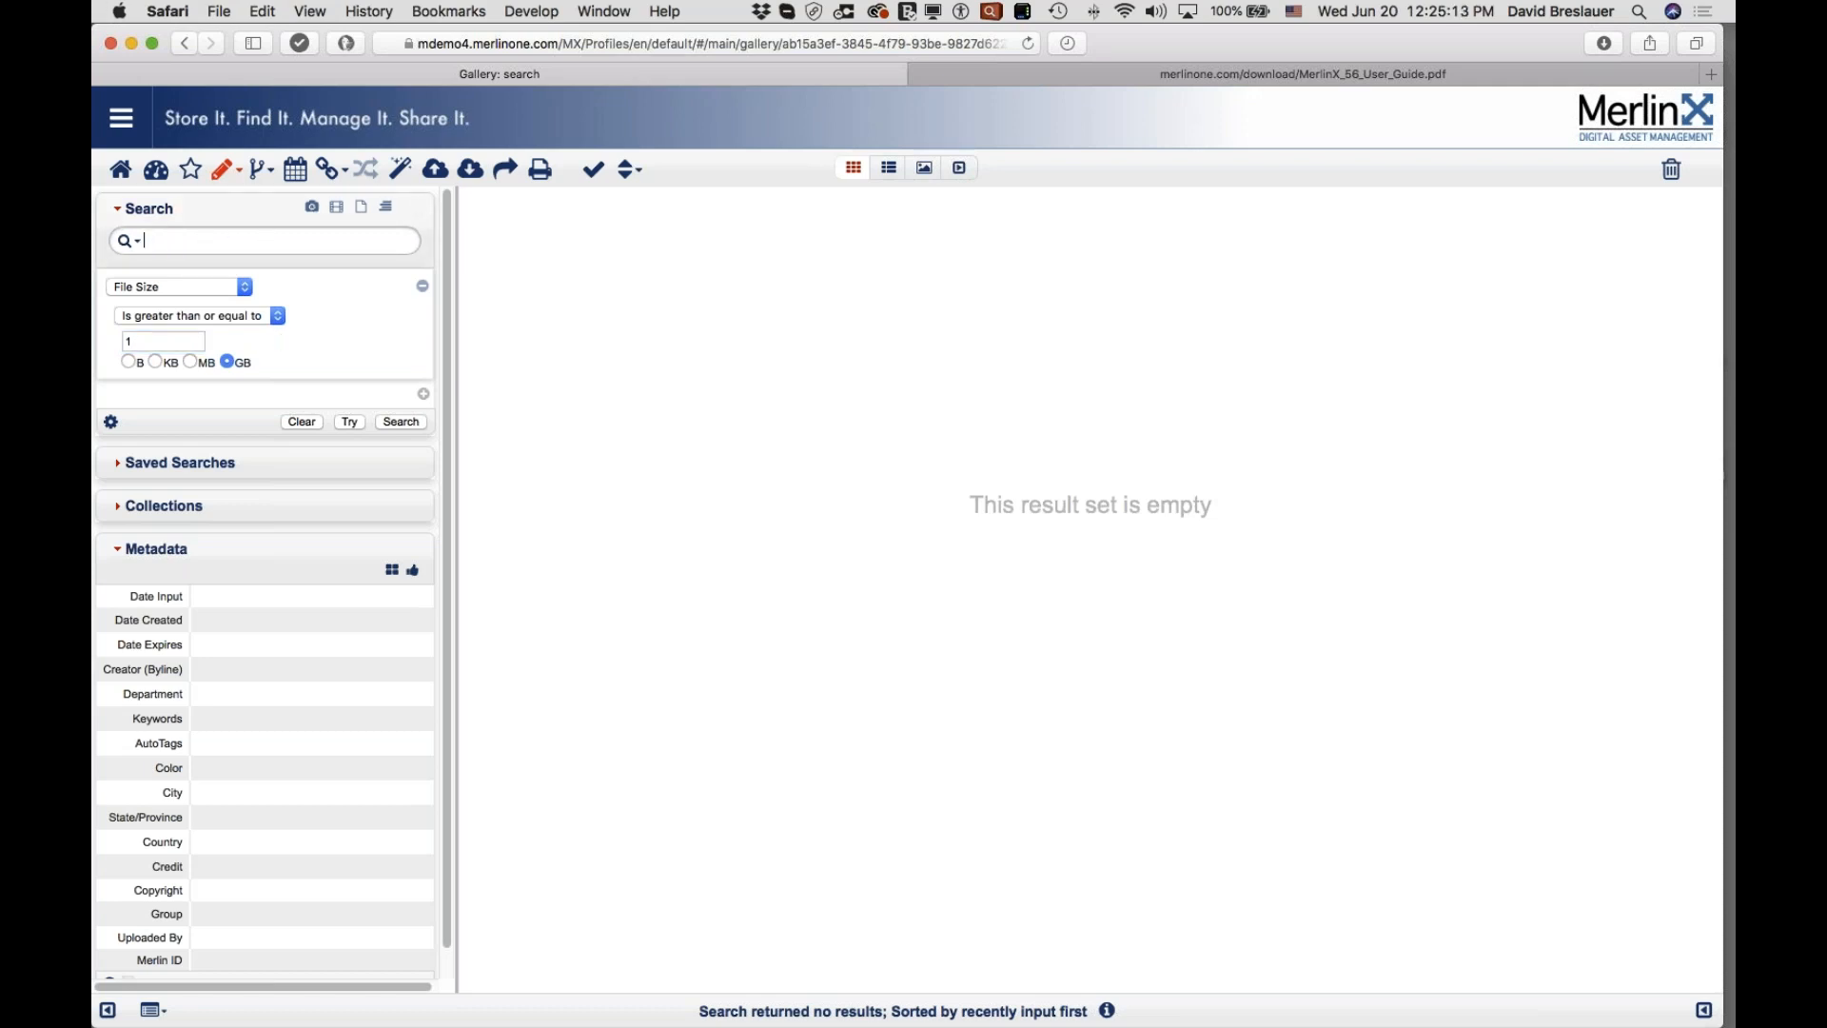
# Step: Run the File Size ≥ 1 GB search and select the 14 Q Spring.zip result
pyautogui.click(401, 422)
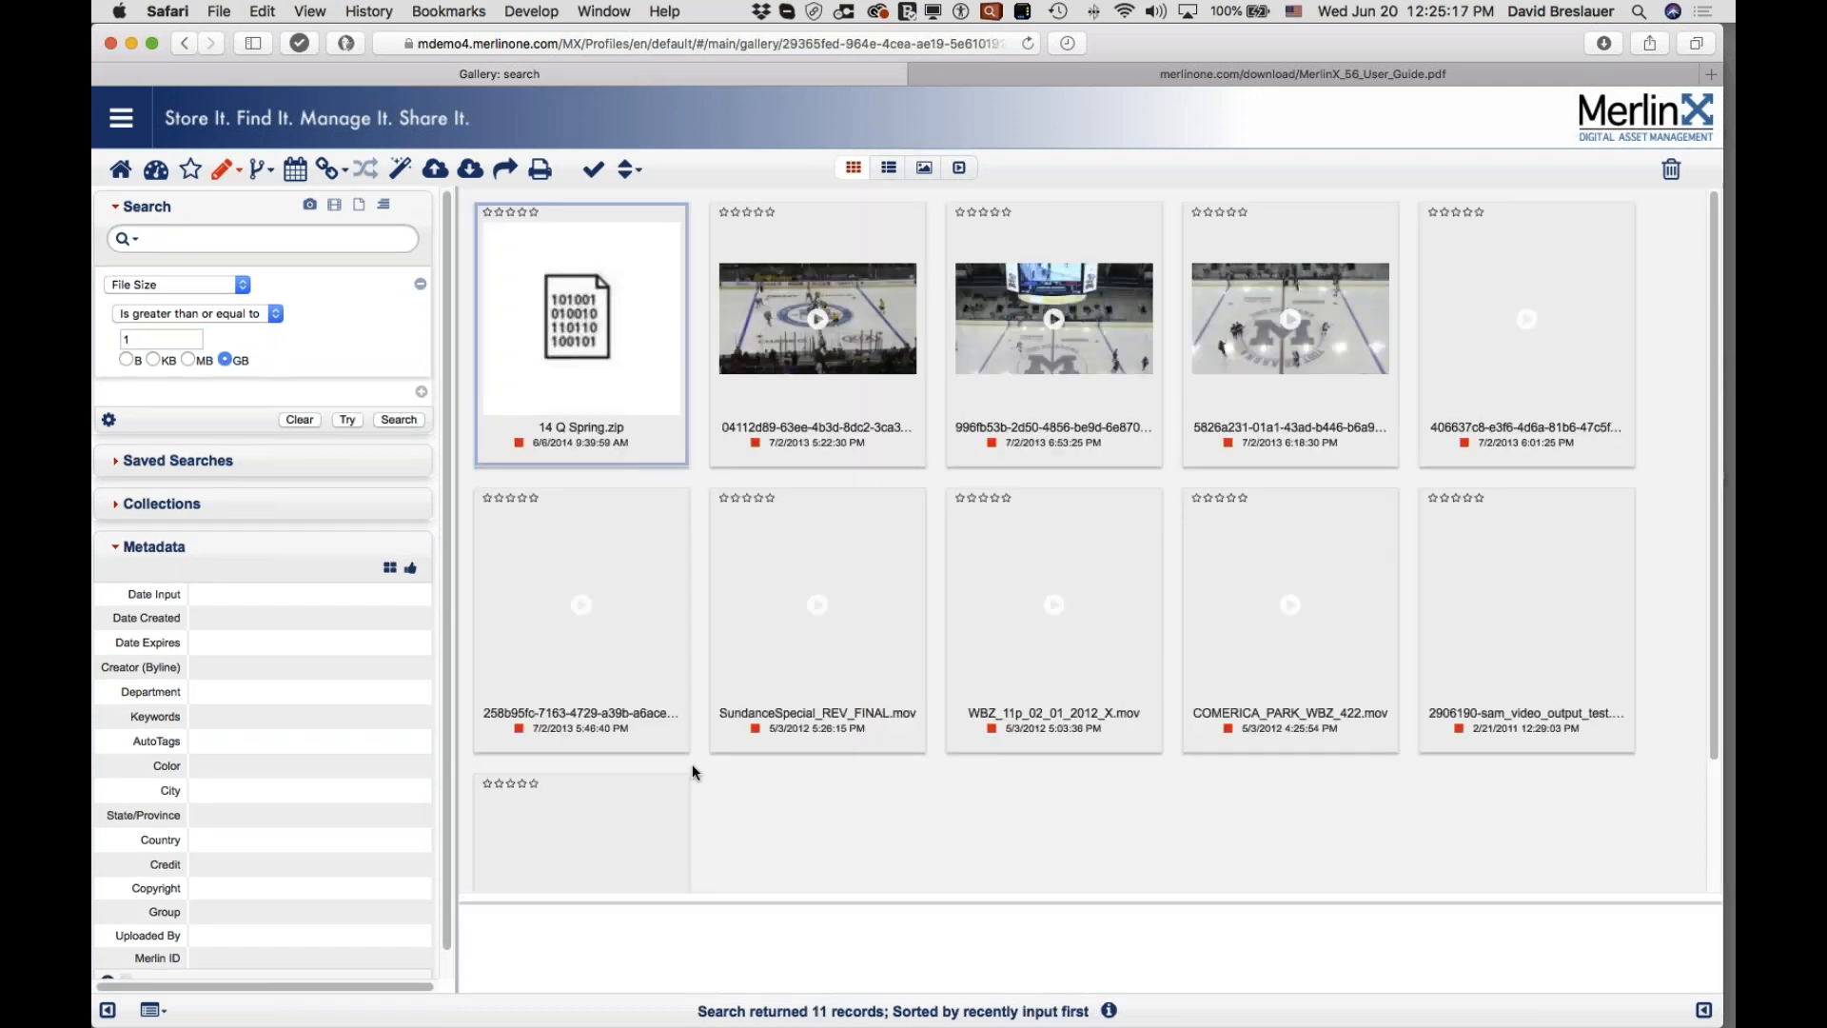
pyautogui.click(581, 335)
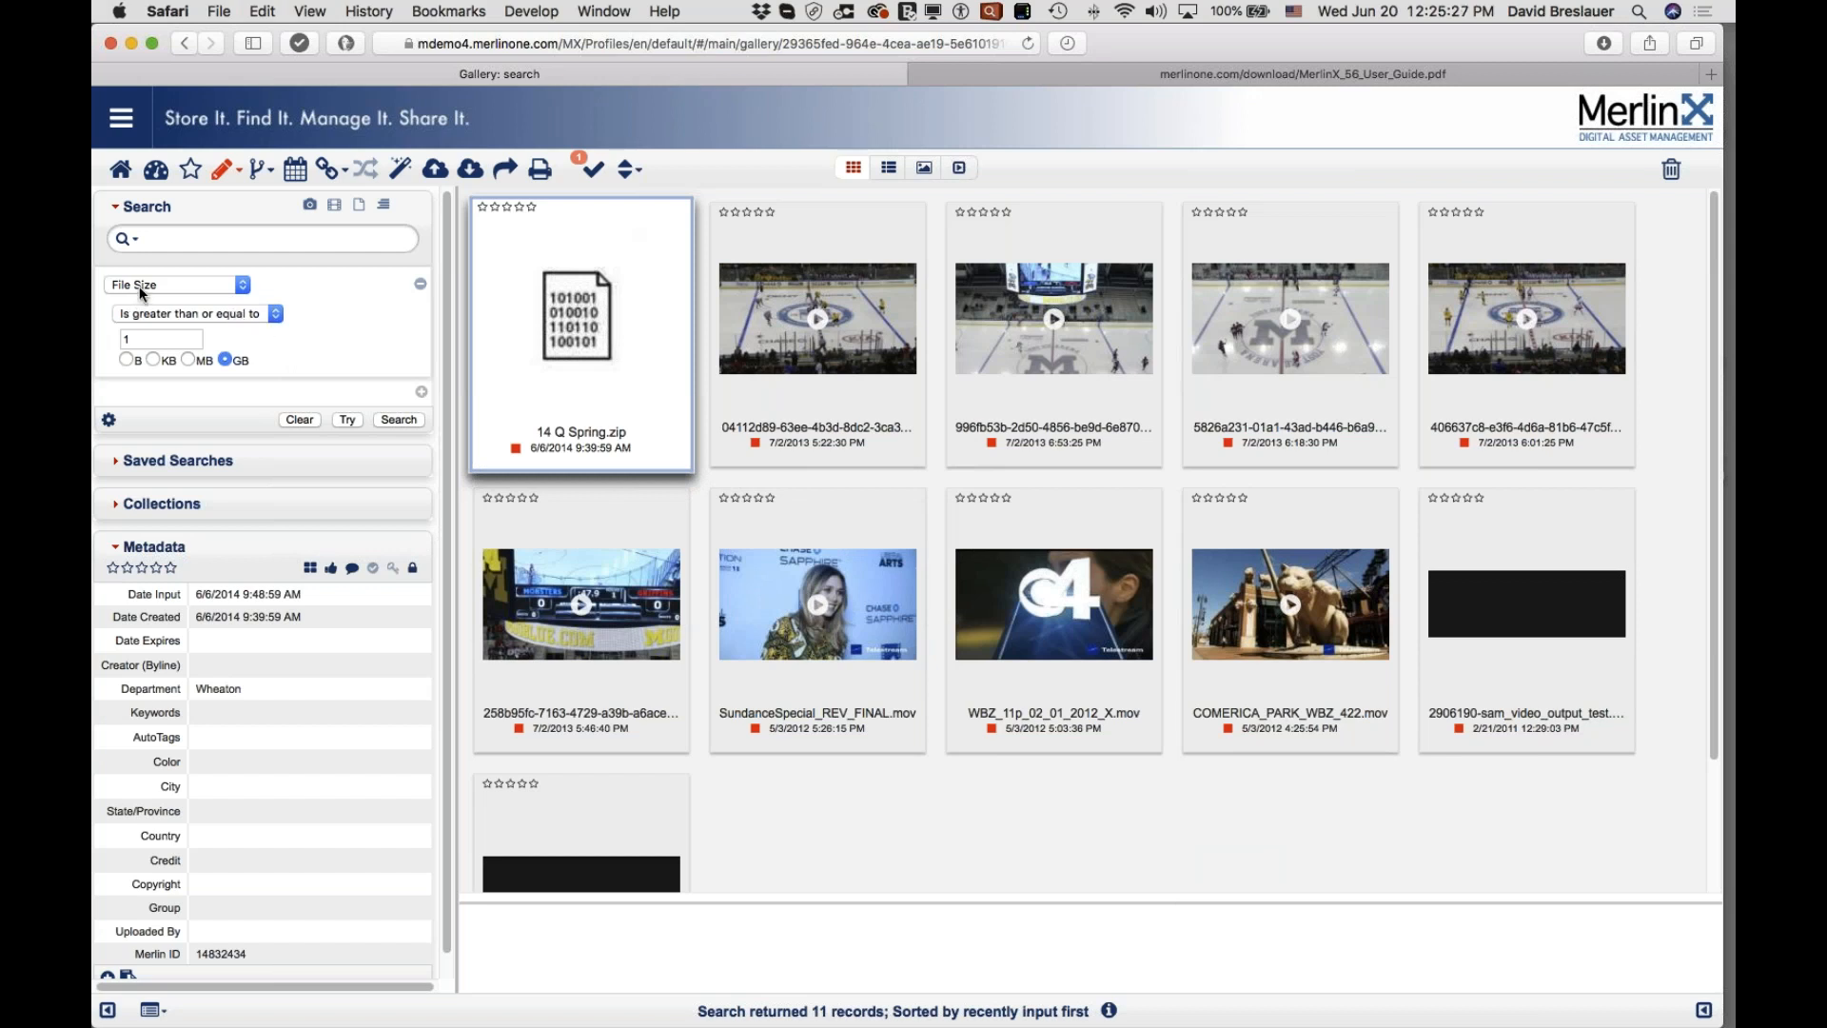
pyautogui.click(209, 311)
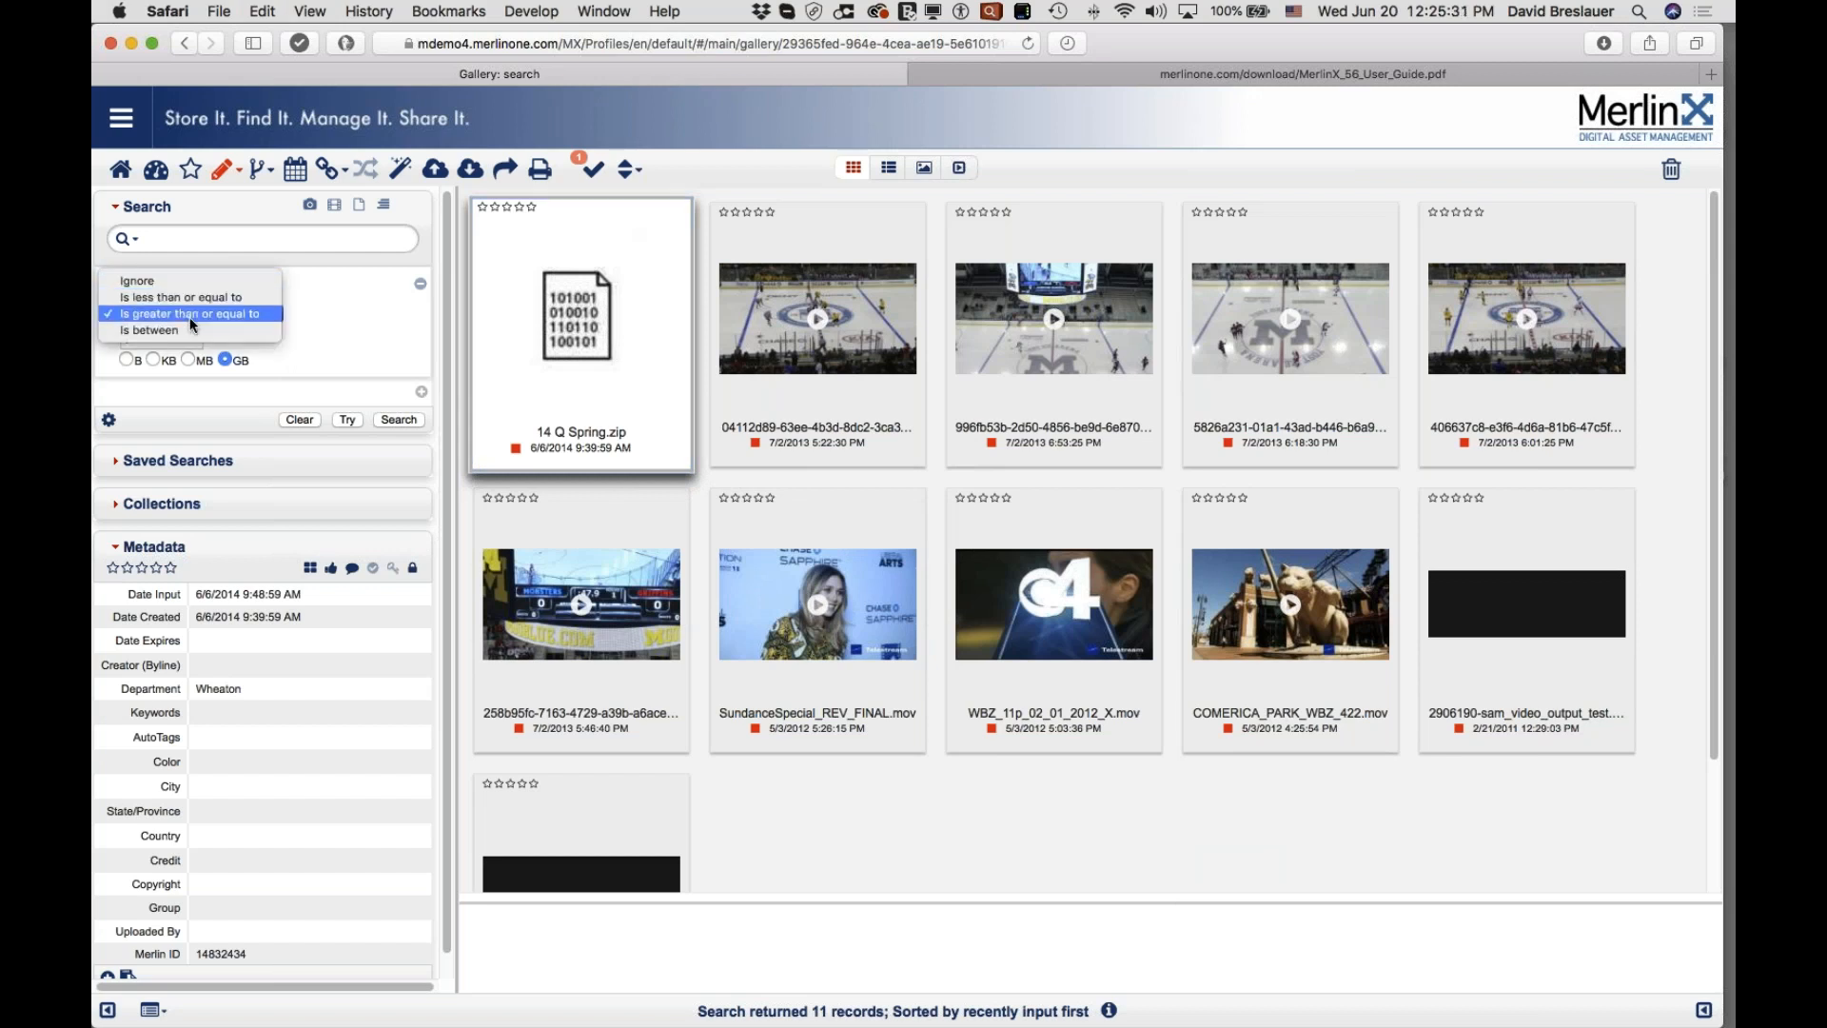
pyautogui.click(320, 284)
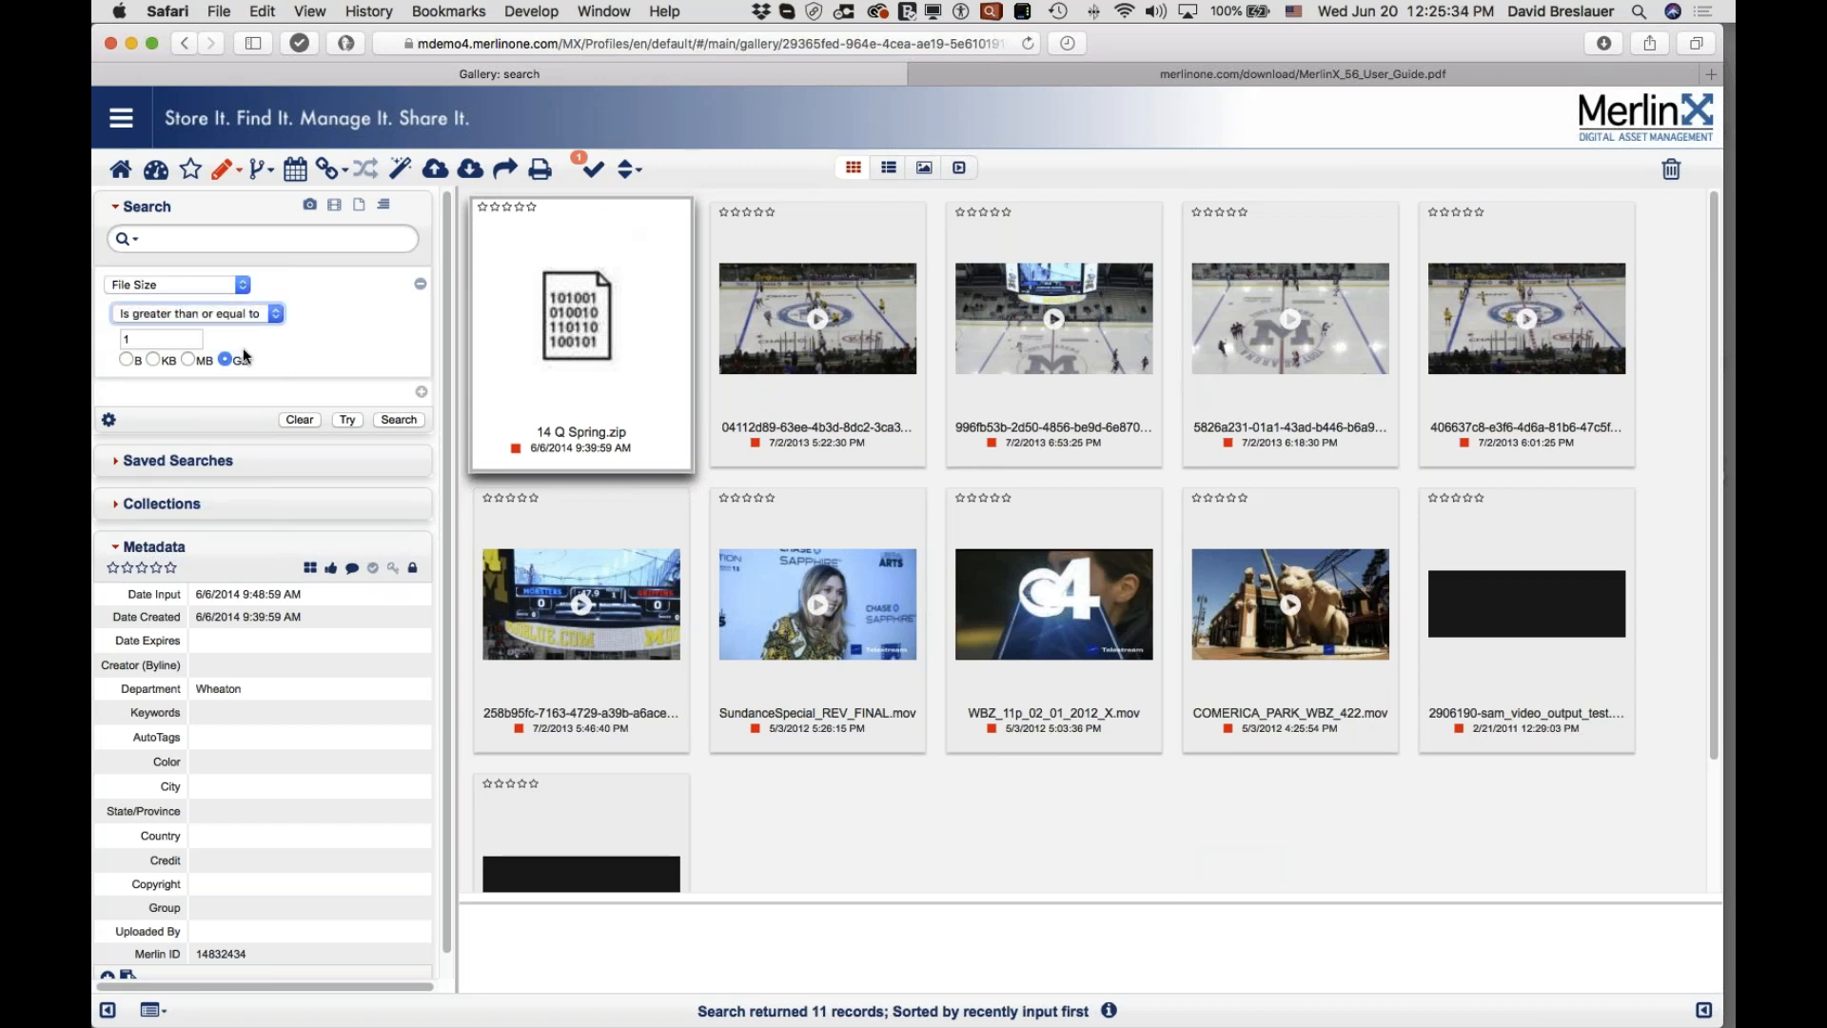
# Step: Cycle the size unit through bytes, KB and MB, settling back on GB
pyautogui.click(126, 359)
pyautogui.click(153, 360)
pyautogui.click(188, 360)
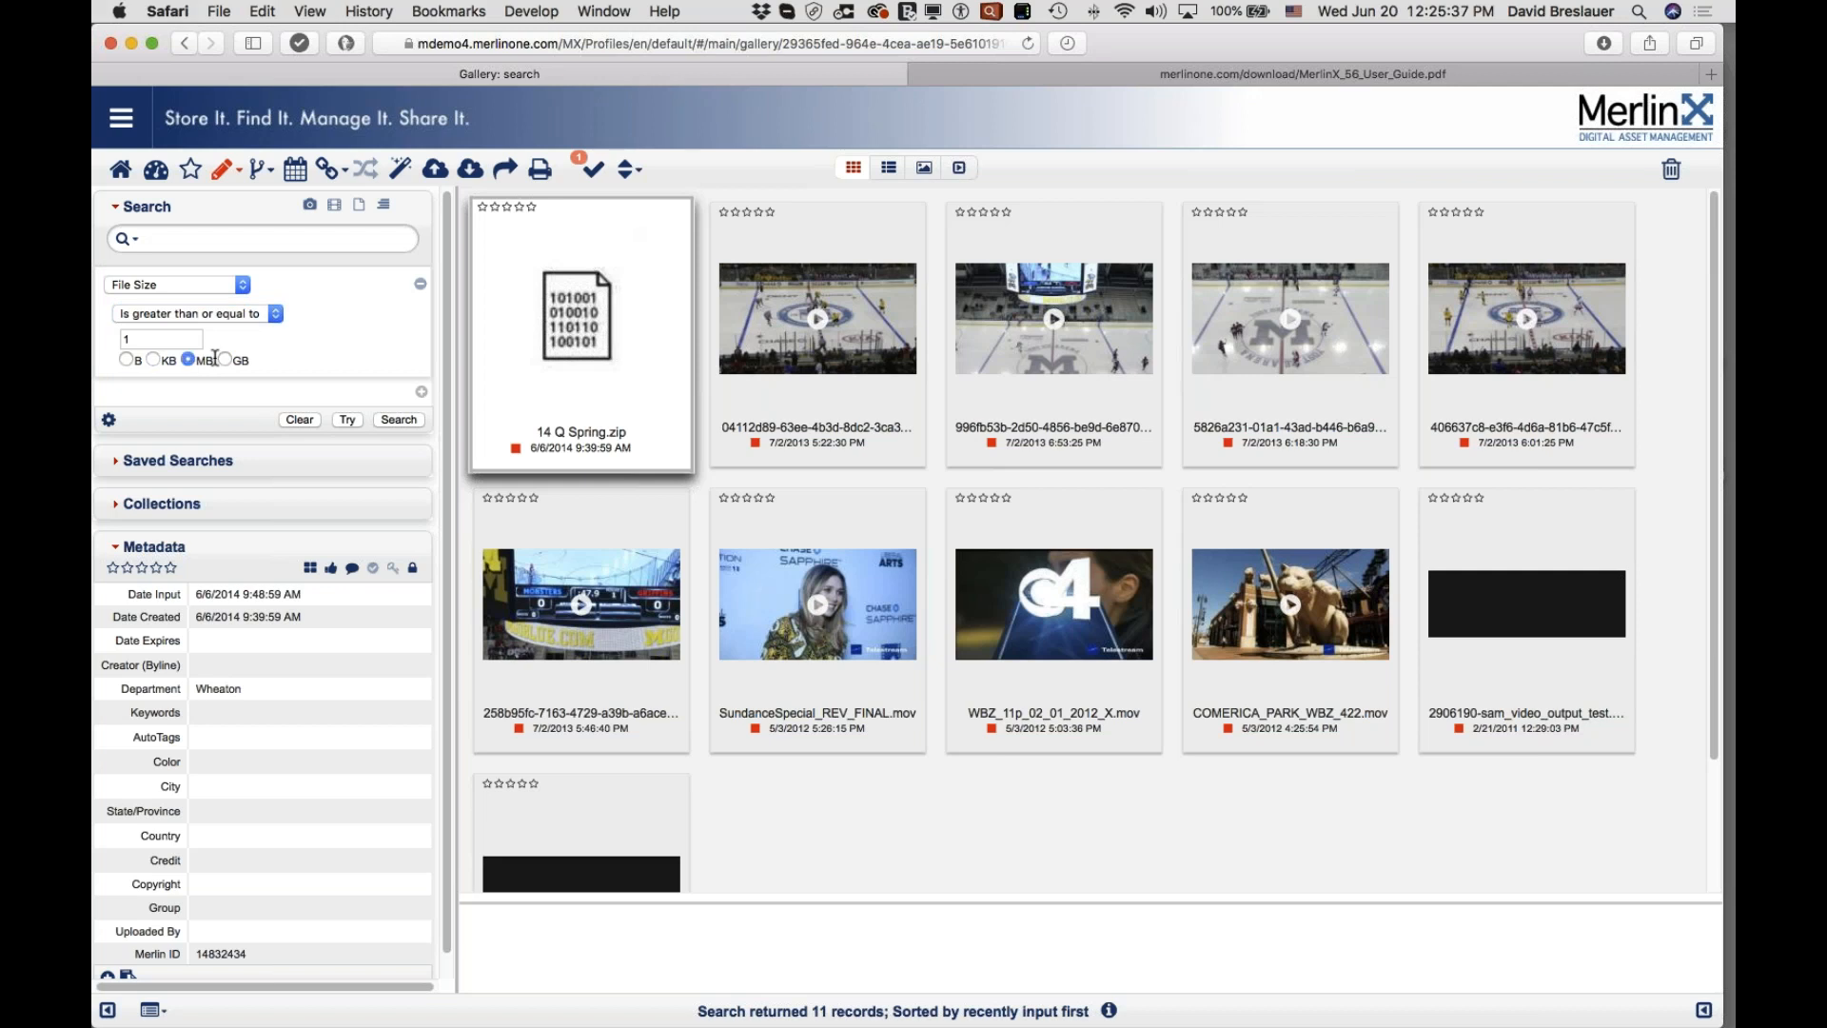
pyautogui.click(225, 360)
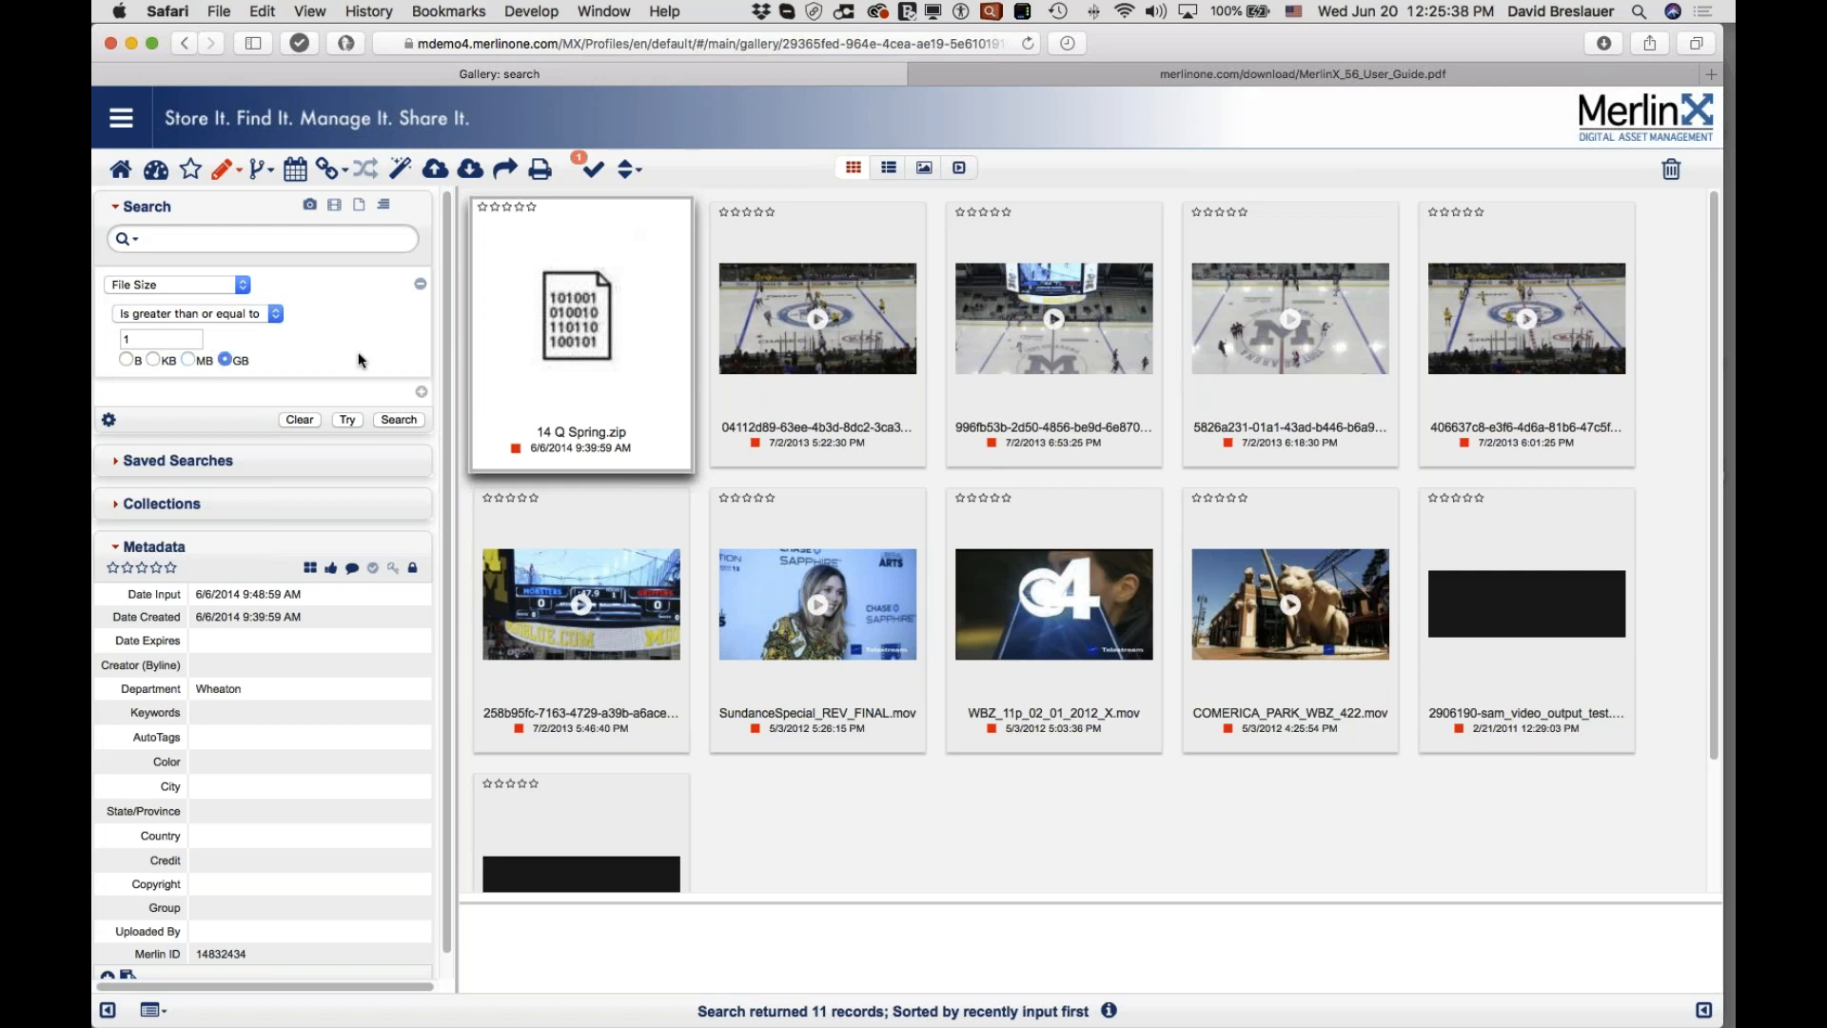
pyautogui.click(194, 283)
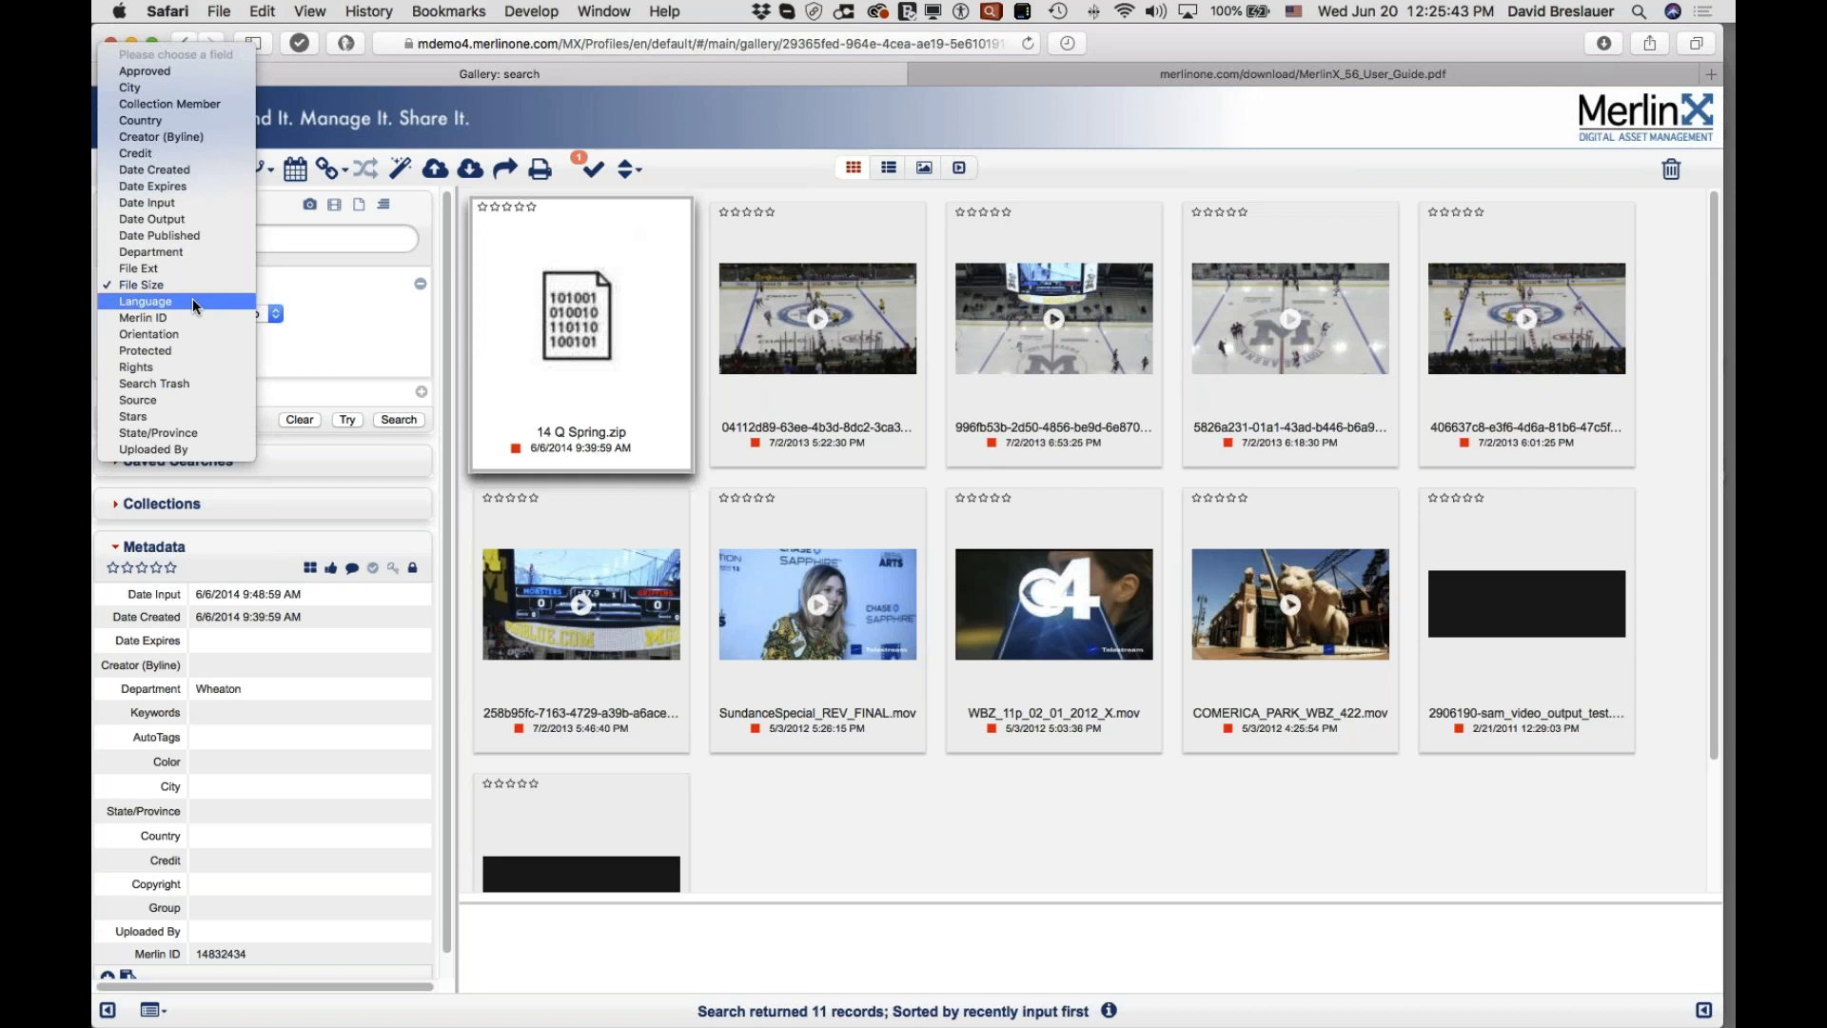
# Step: Switch the criterion to Language, enter 'franch', and rerun the search (5000 of 622606 hits)
pyautogui.click(192, 299)
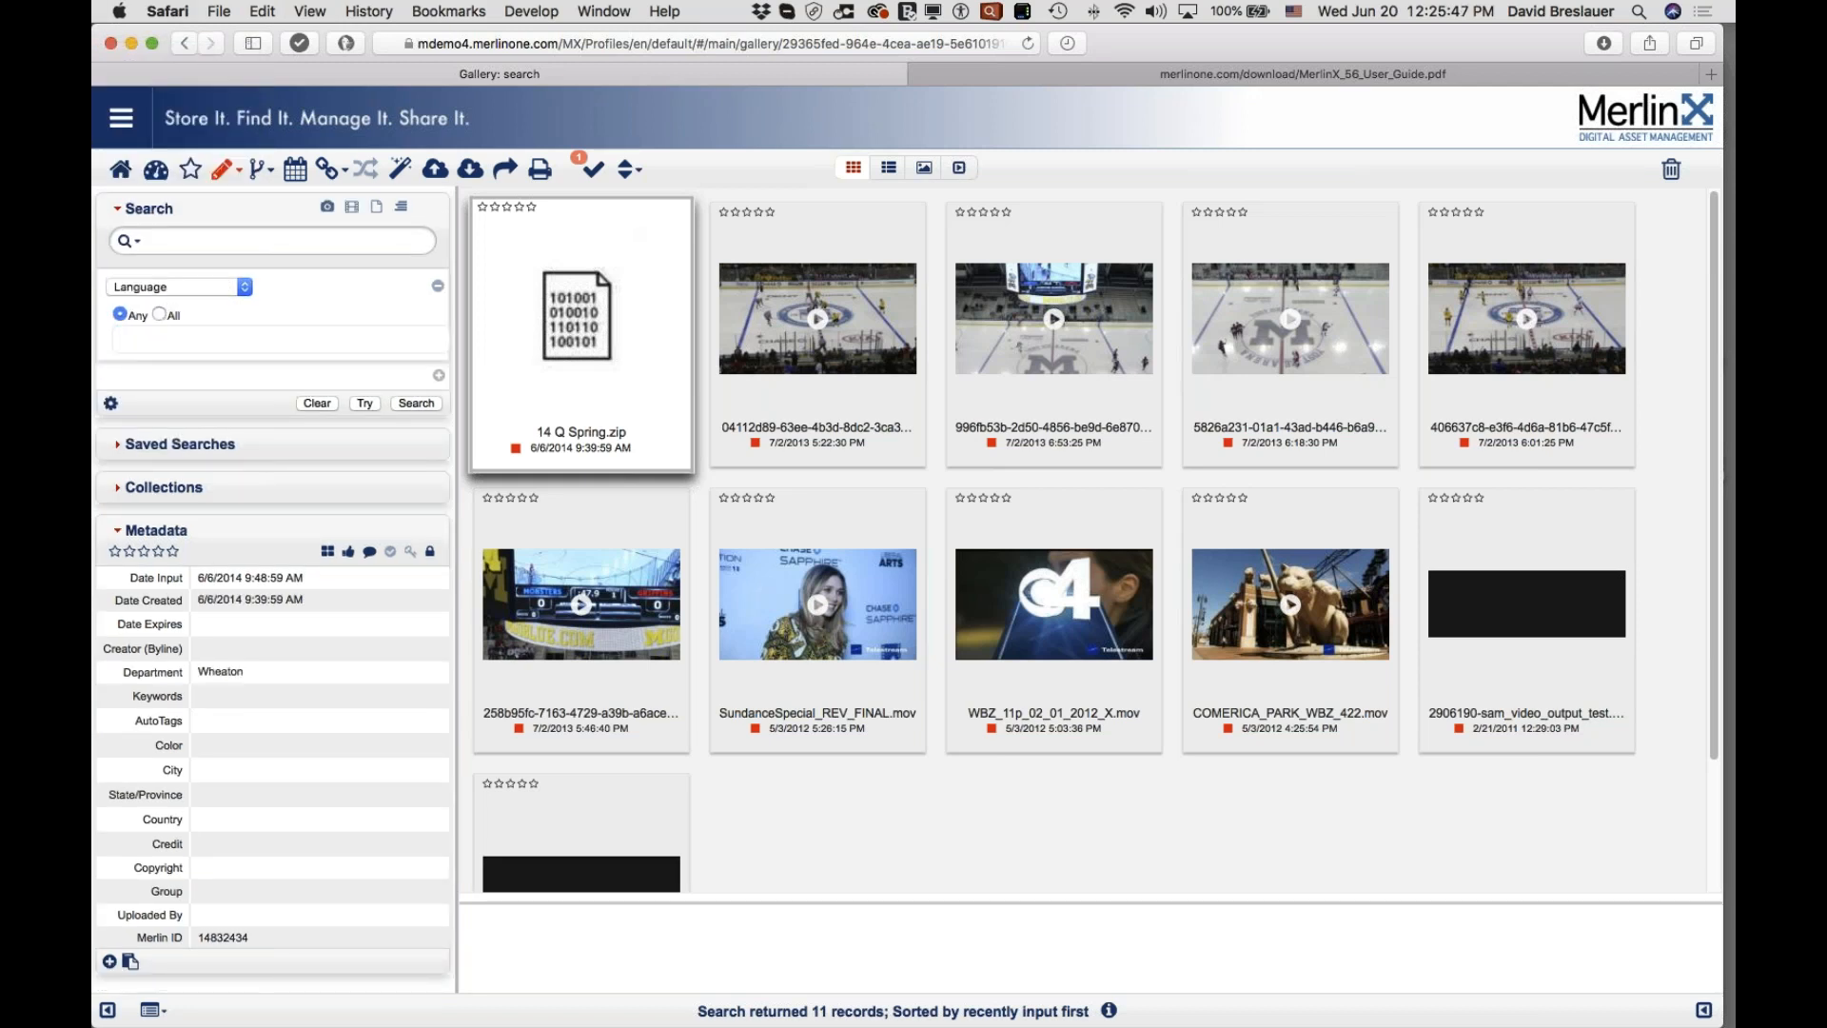
pyautogui.click(157, 332)
pyautogui.write('franchg==')
pyautogui.press('BackSpace')
pyautogui.press('BackSpace')
pyautogui.press('BackSpace')
pyautogui.click(425, 404)
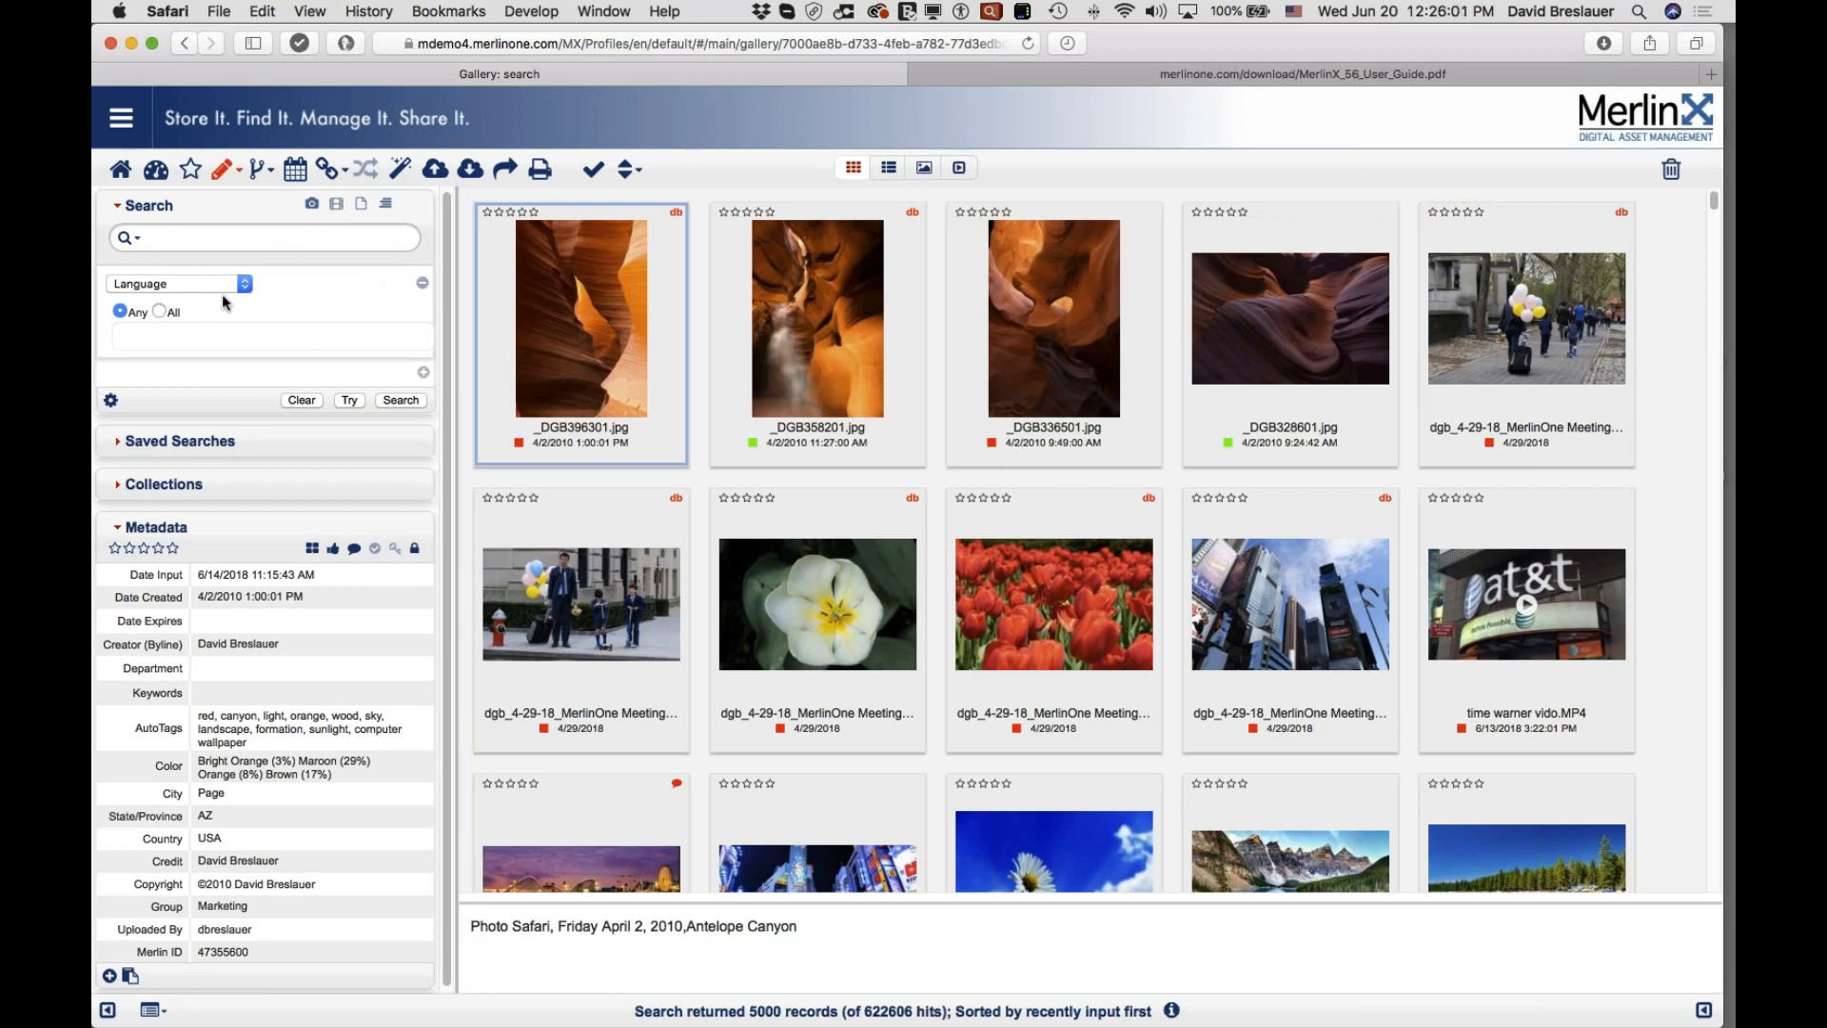
# Step: Change the criterion to Orientation and search for panorama images
pyautogui.click(191, 283)
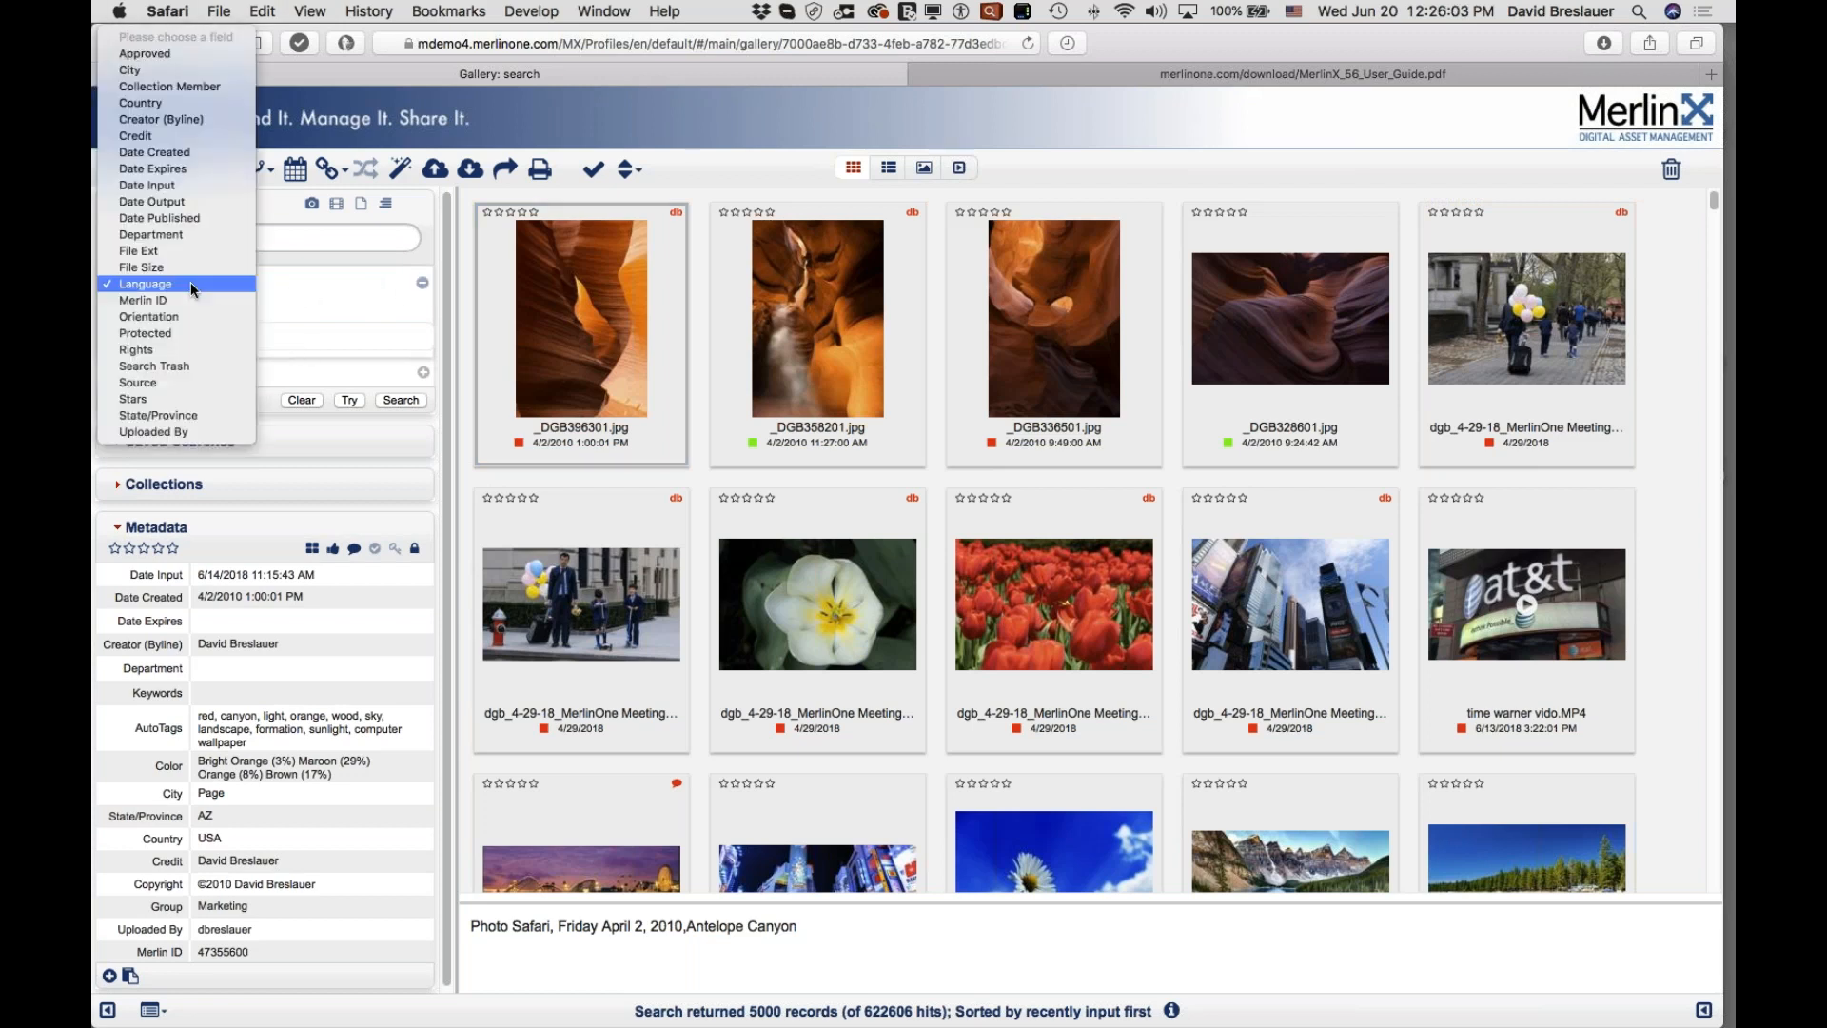
pyautogui.click(188, 314)
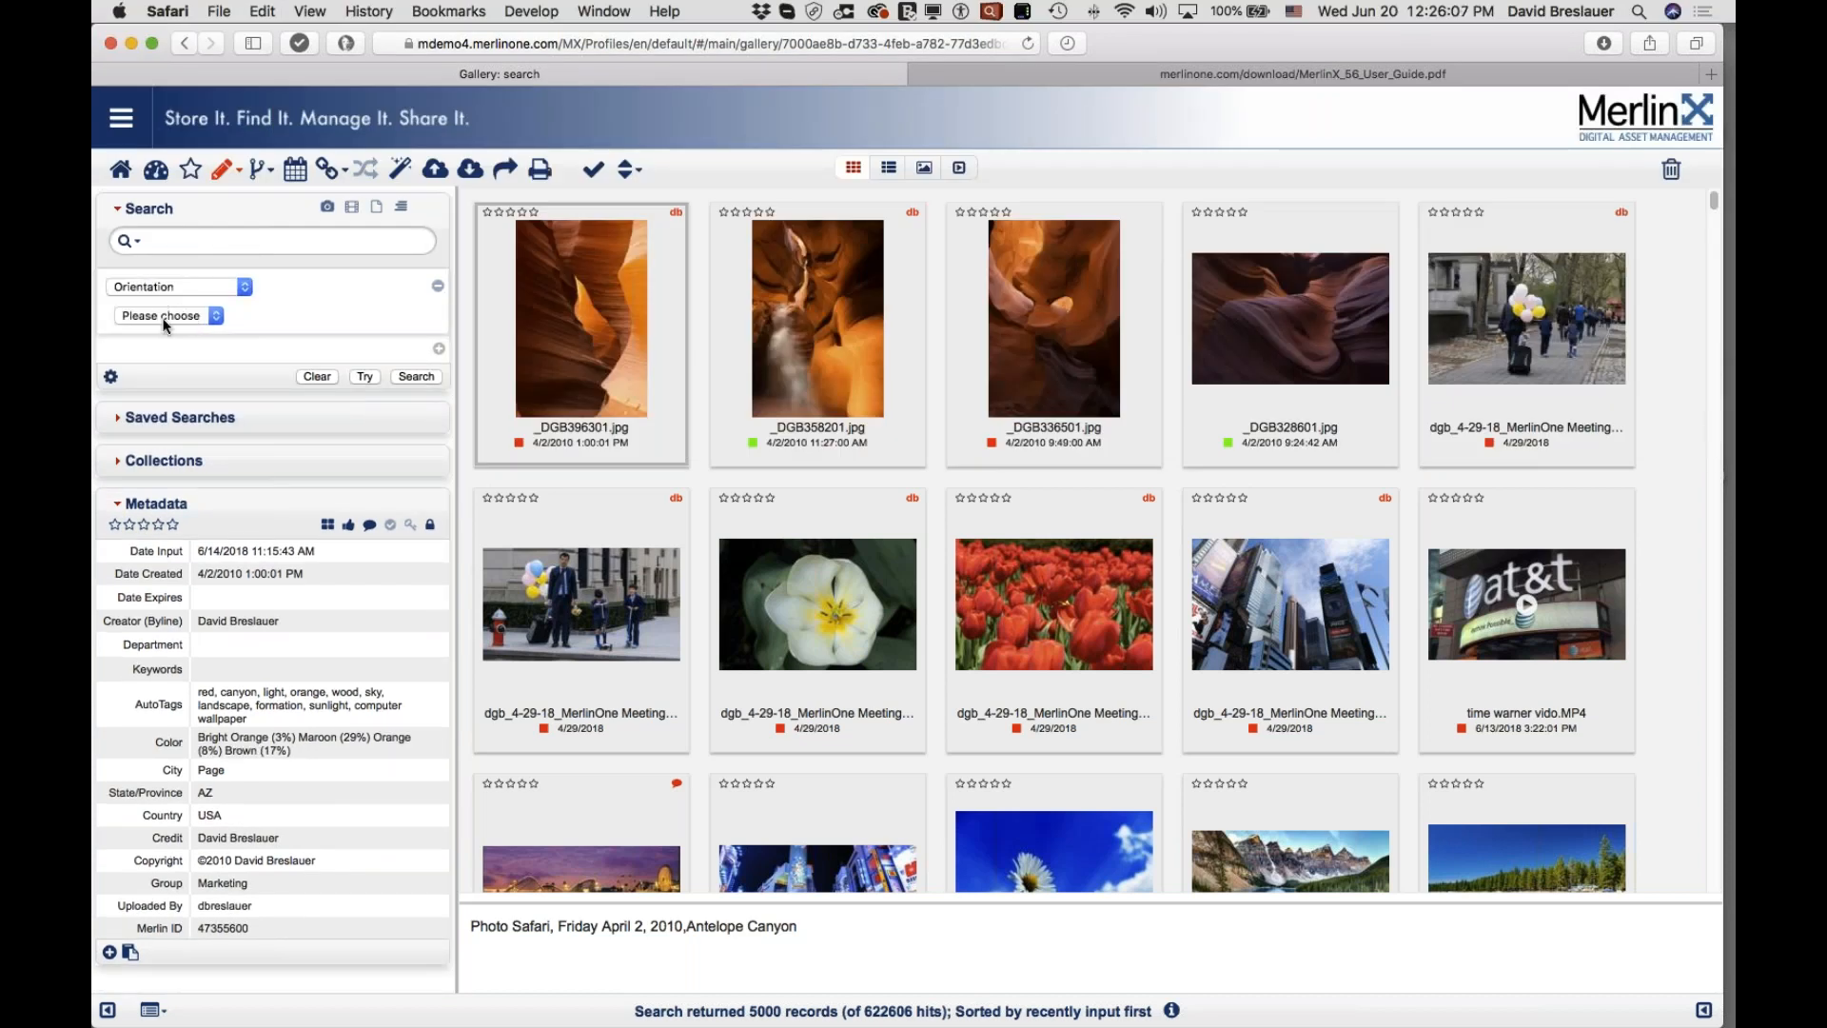
pyautogui.click(164, 317)
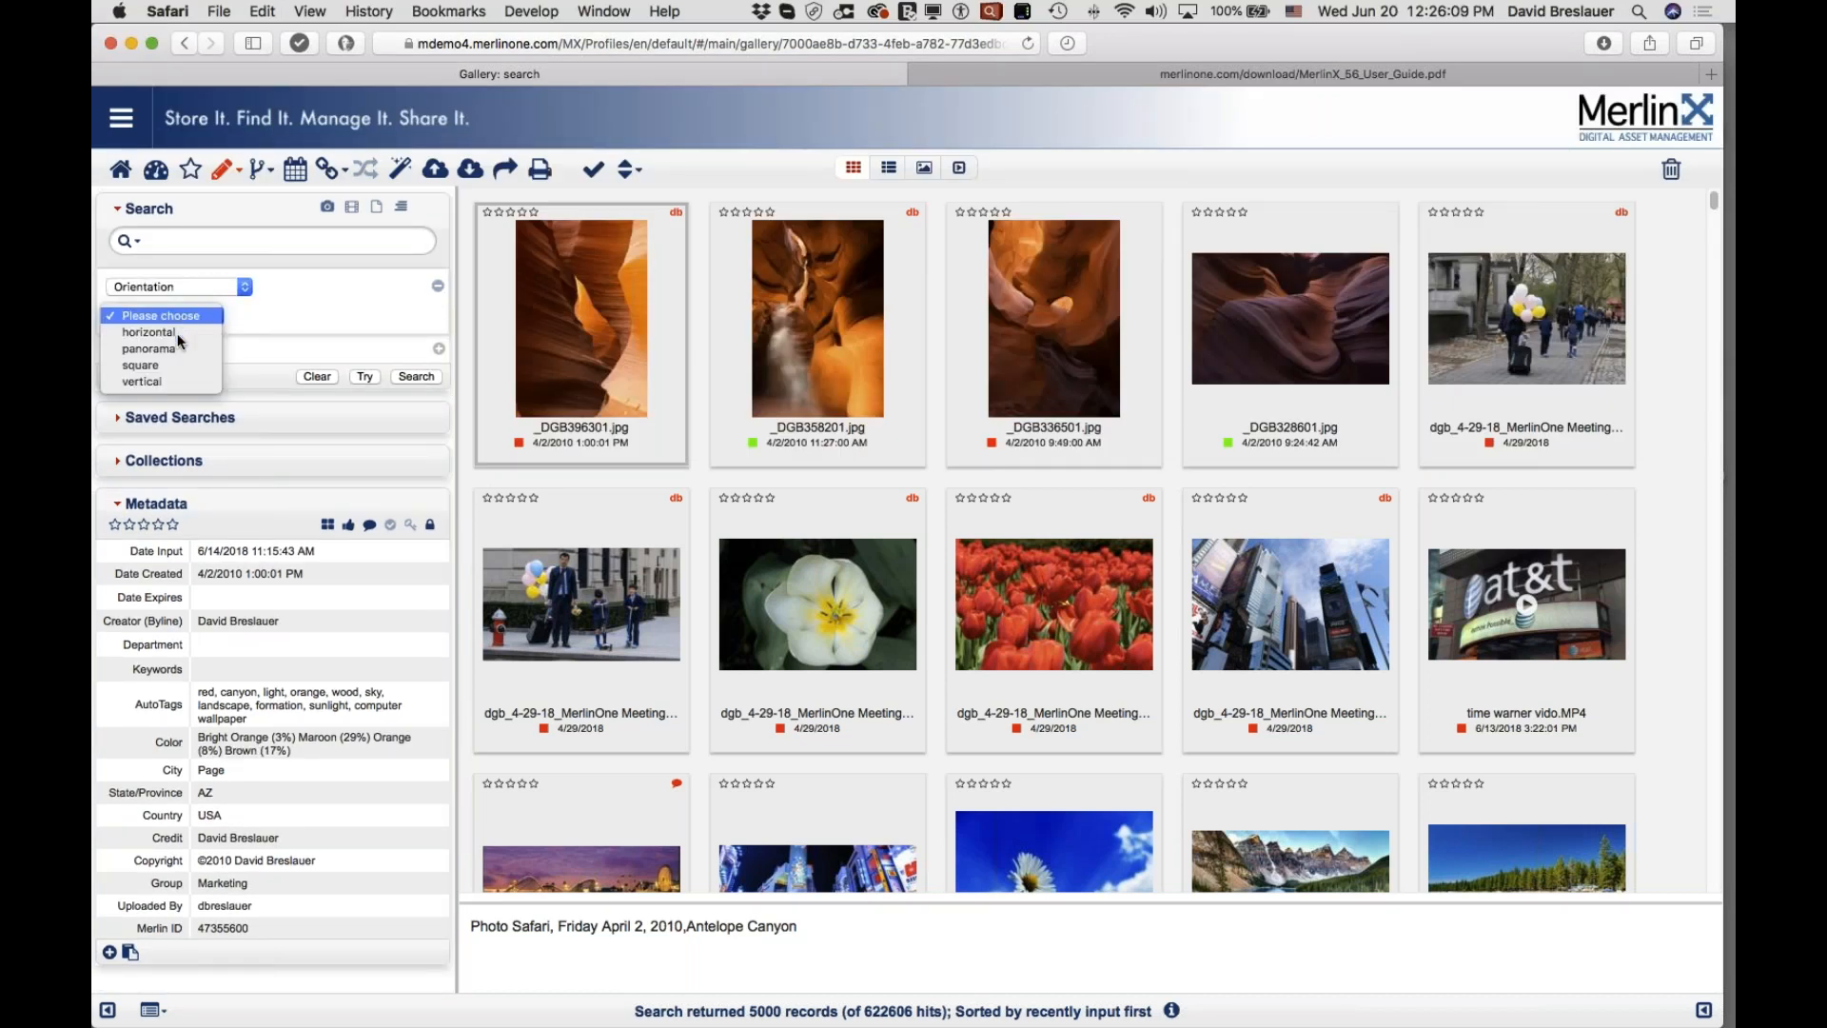
pyautogui.click(177, 354)
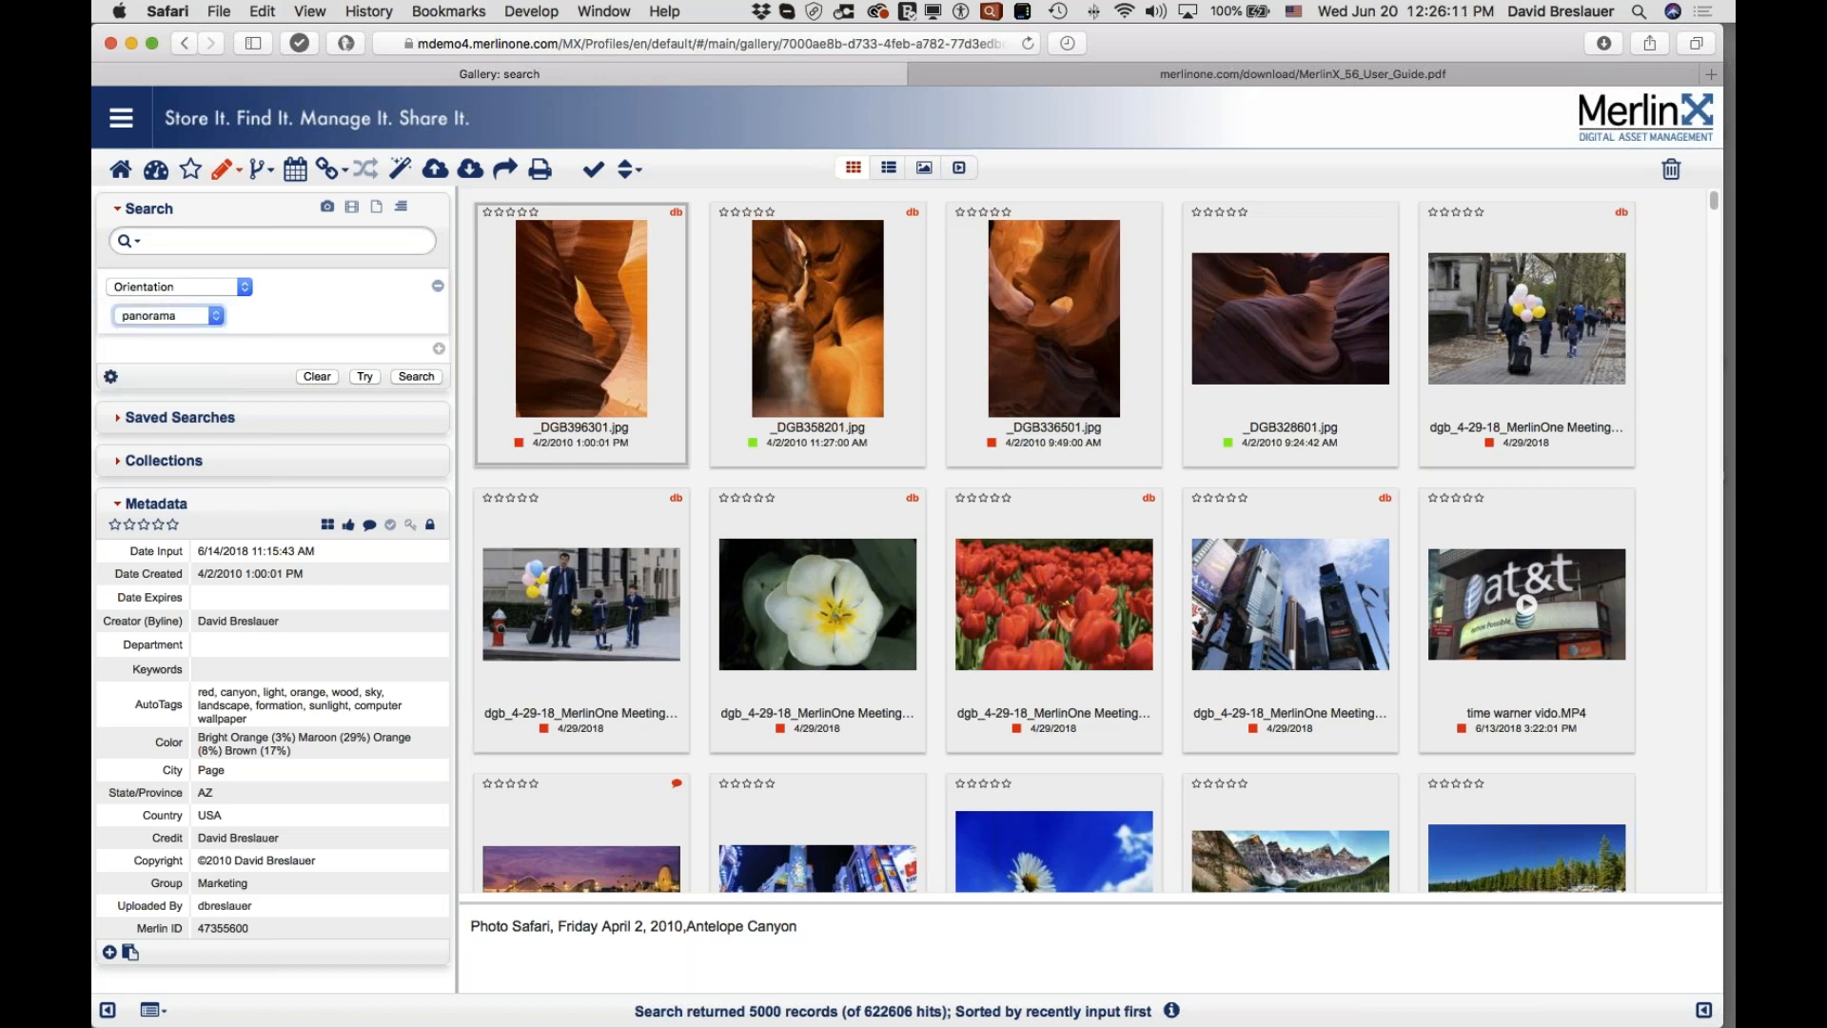
pyautogui.click(416, 377)
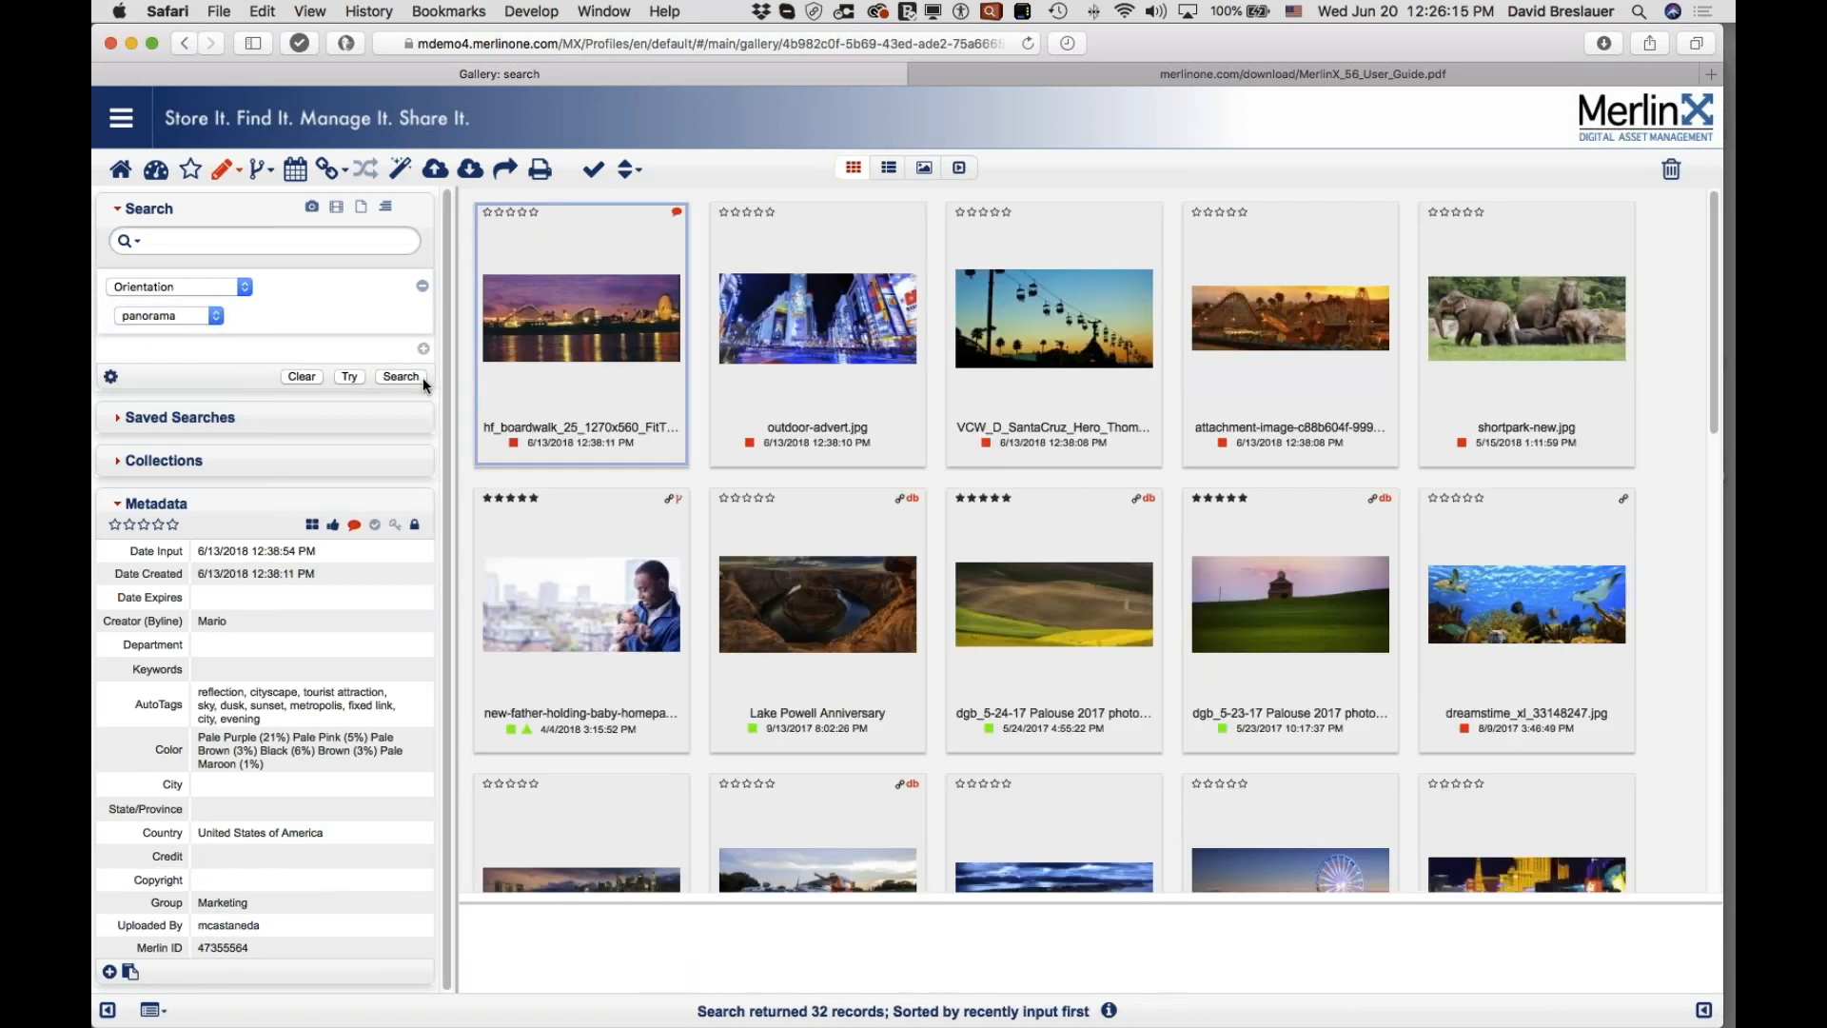
# Step: Switch the orientation to square and rerun, scrolling through the 34 results
pyautogui.click(174, 314)
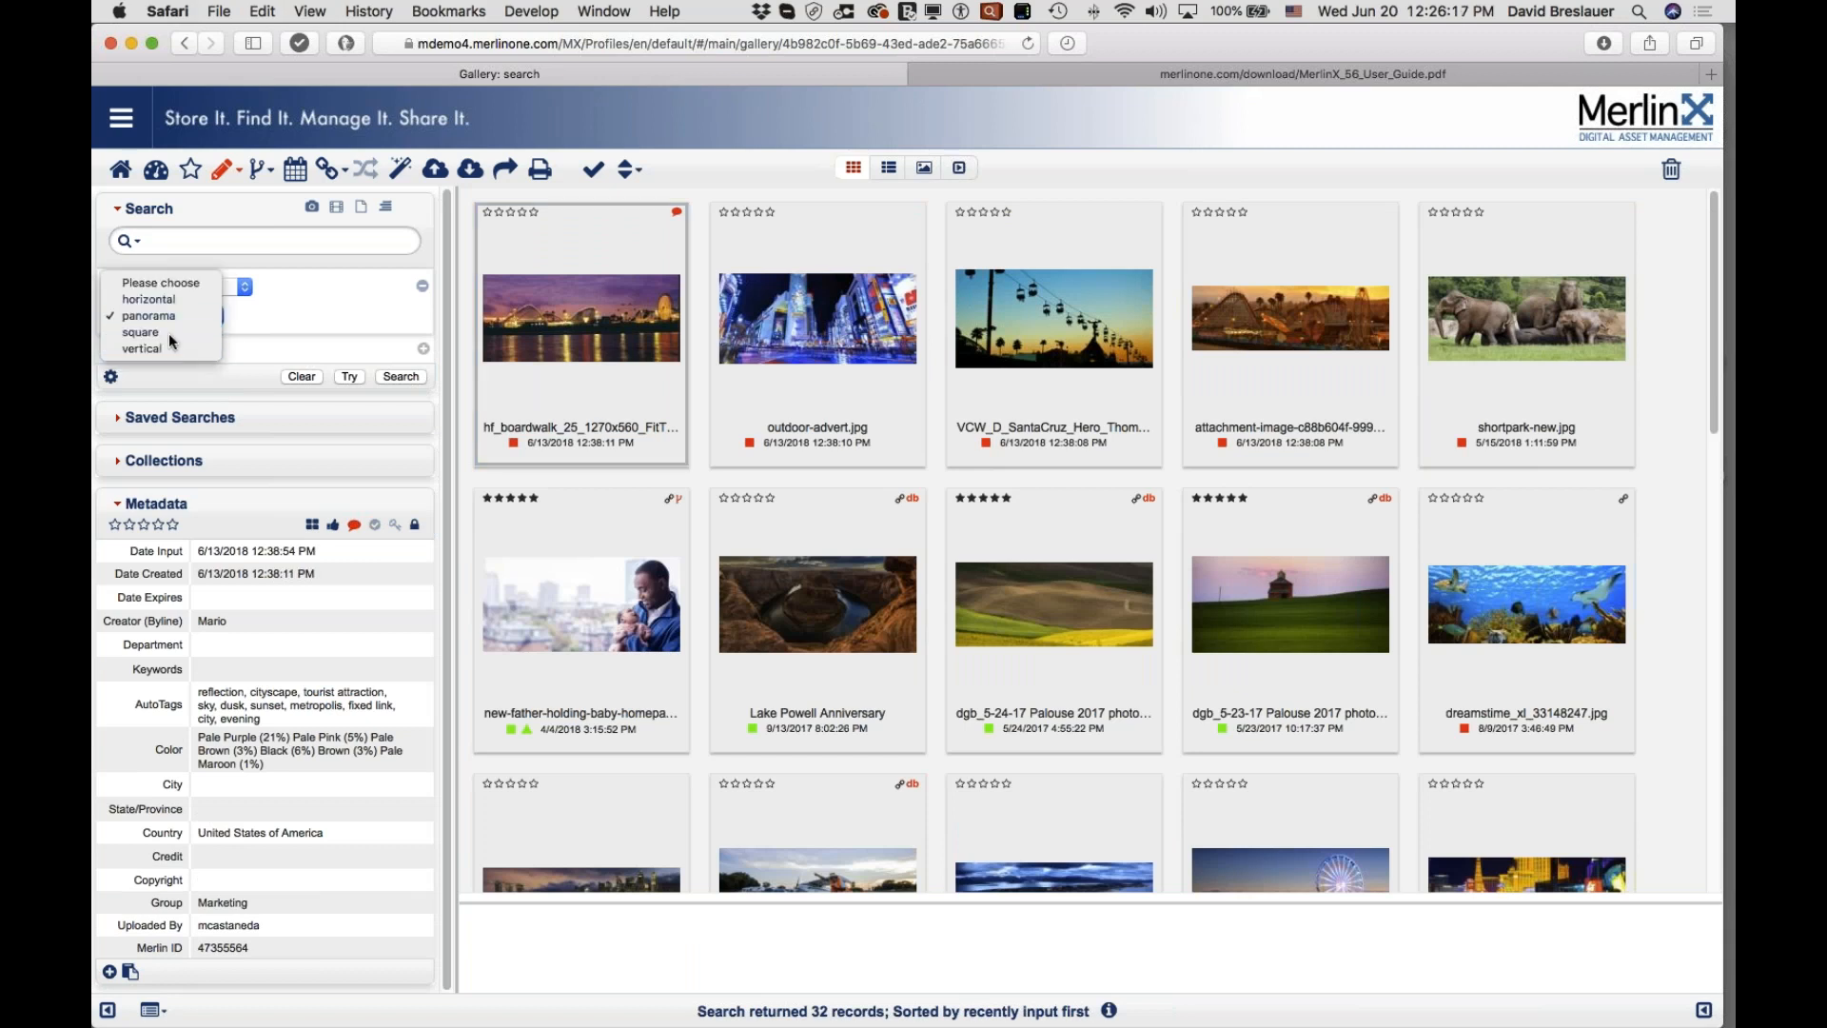
pyautogui.click(169, 333)
pyautogui.click(174, 316)
pyautogui.click(155, 284)
pyautogui.click(398, 378)
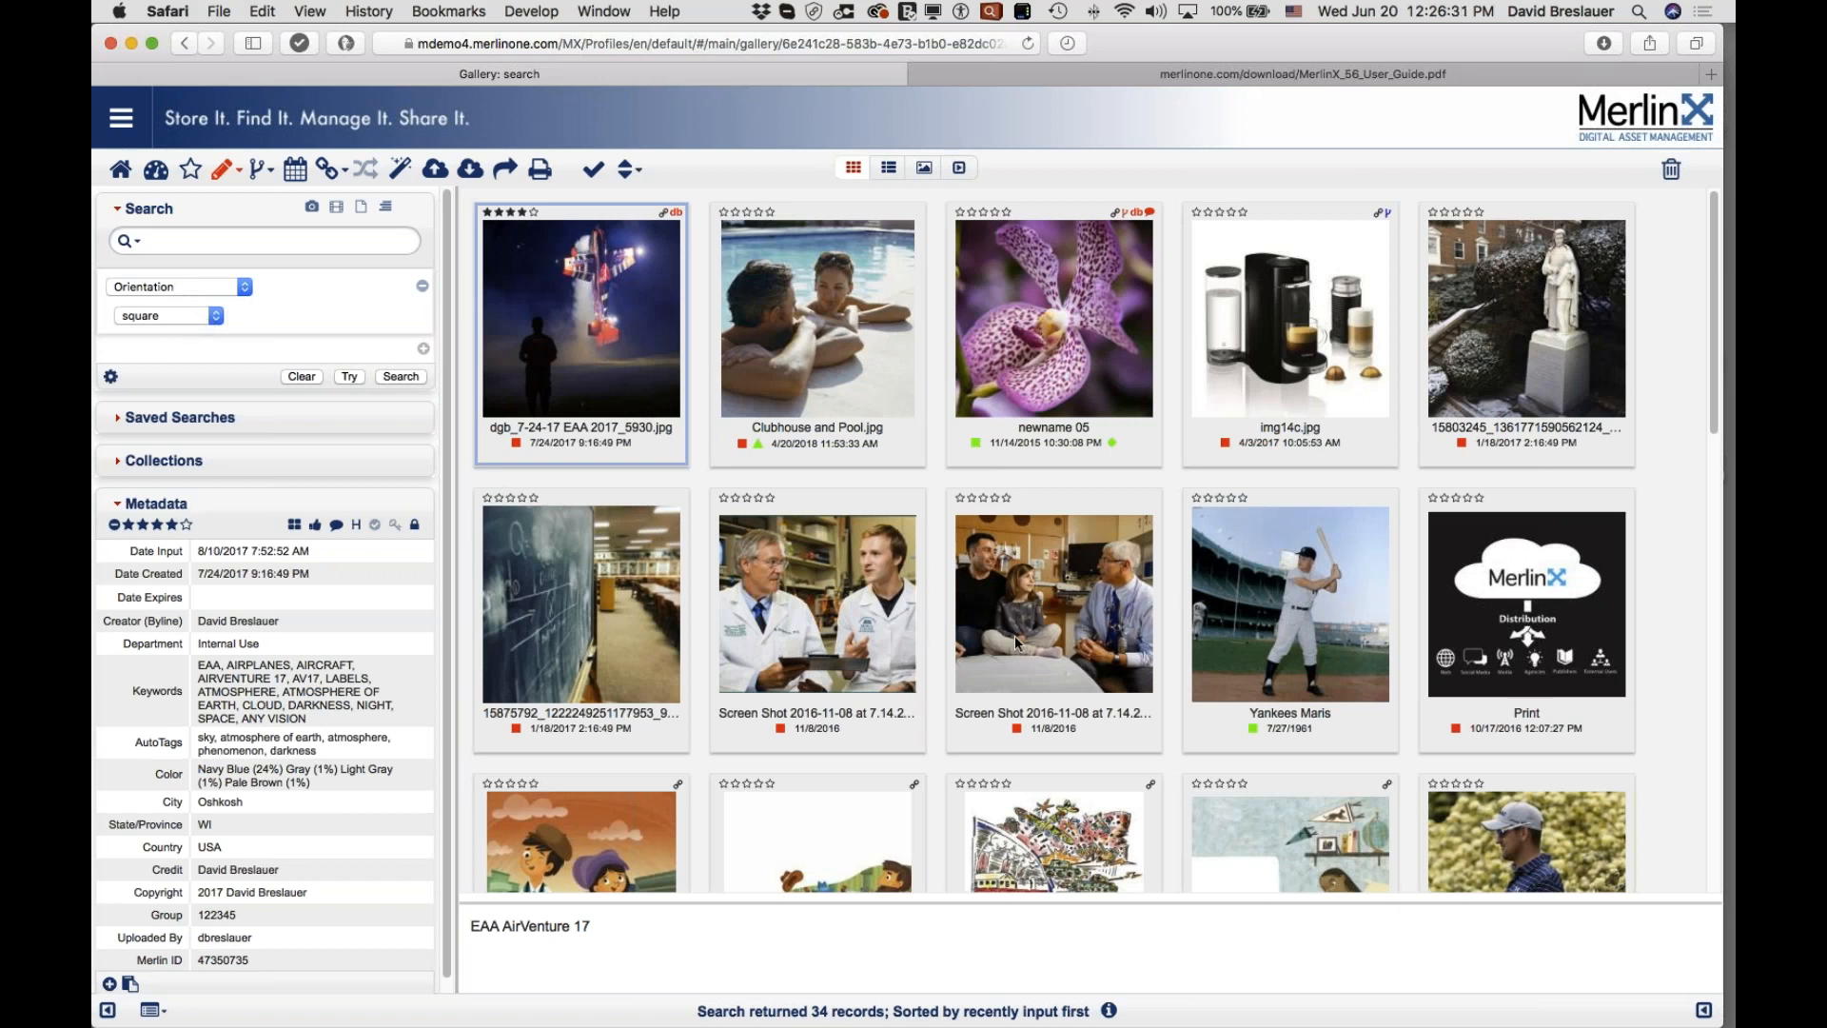
pyautogui.scroll(-5, 1015, 635)
pyautogui.scroll(-3, 1014, 636)
pyautogui.scroll(8, 1015, 636)
# Step: Add a Country criterion set to United States of America and remove the Orientation row
pyautogui.click(424, 348)
pyautogui.click(208, 352)
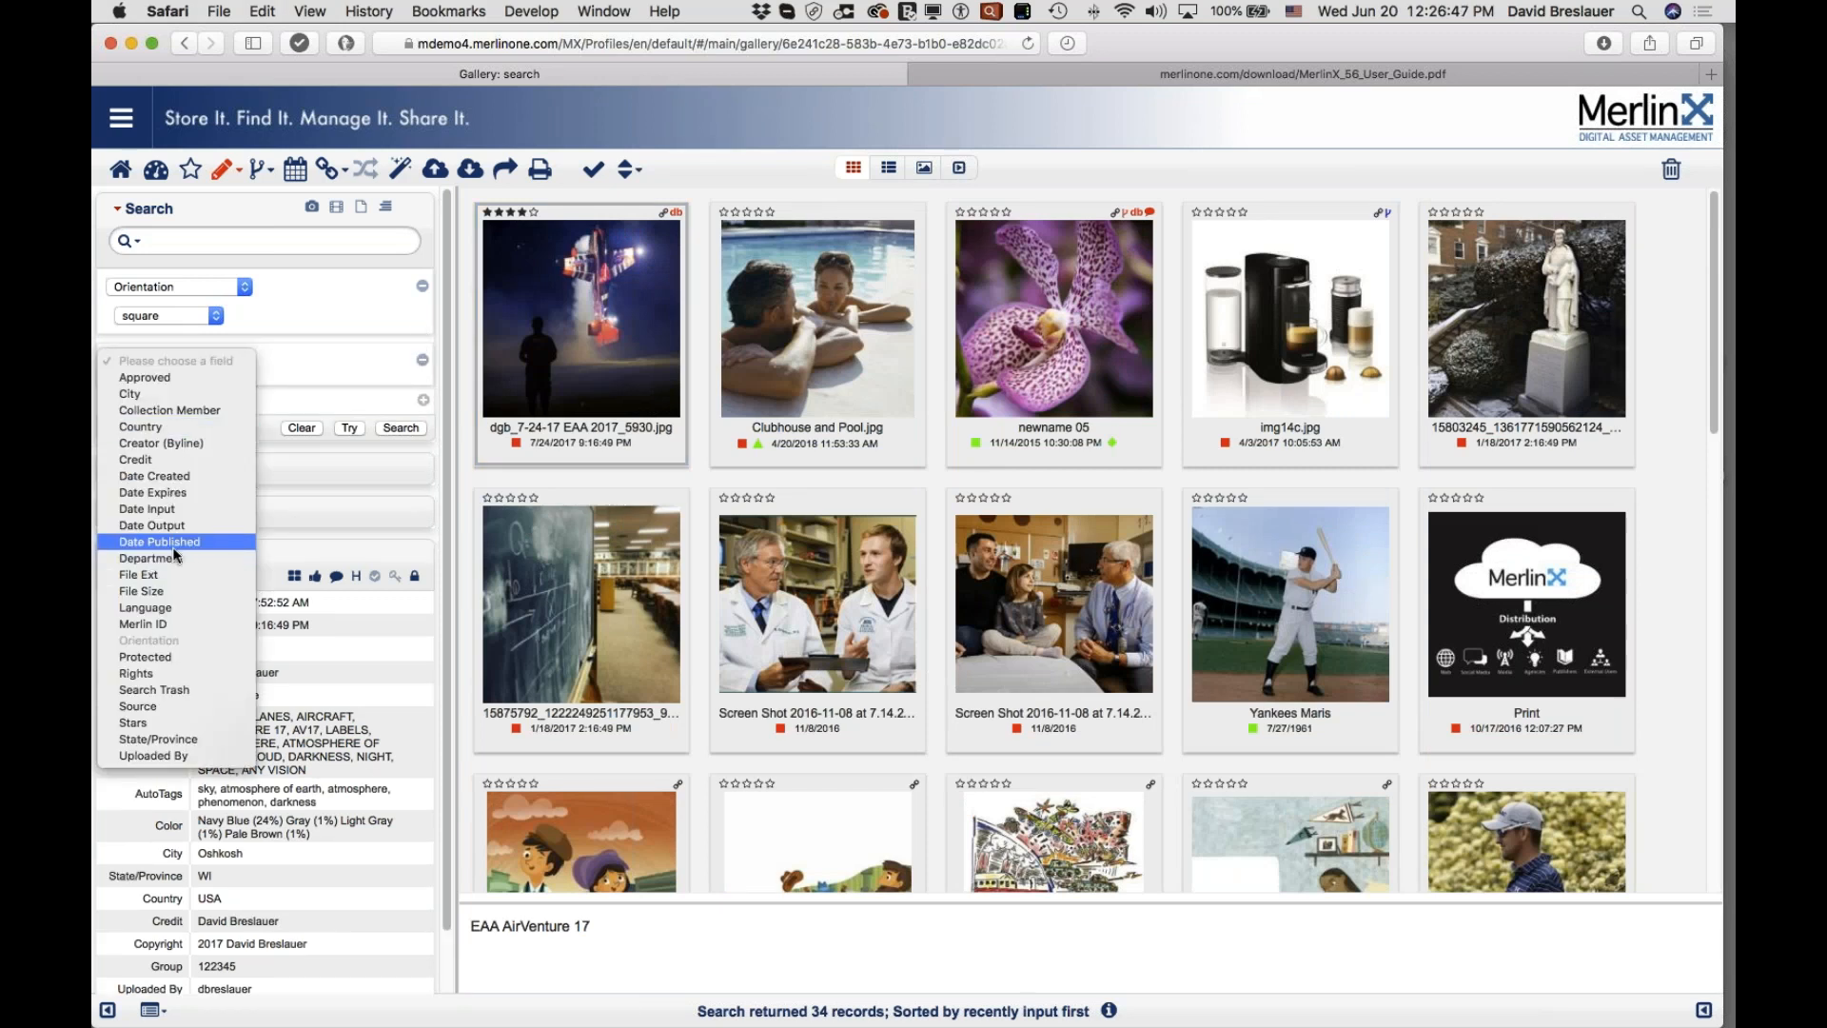
pyautogui.click(173, 432)
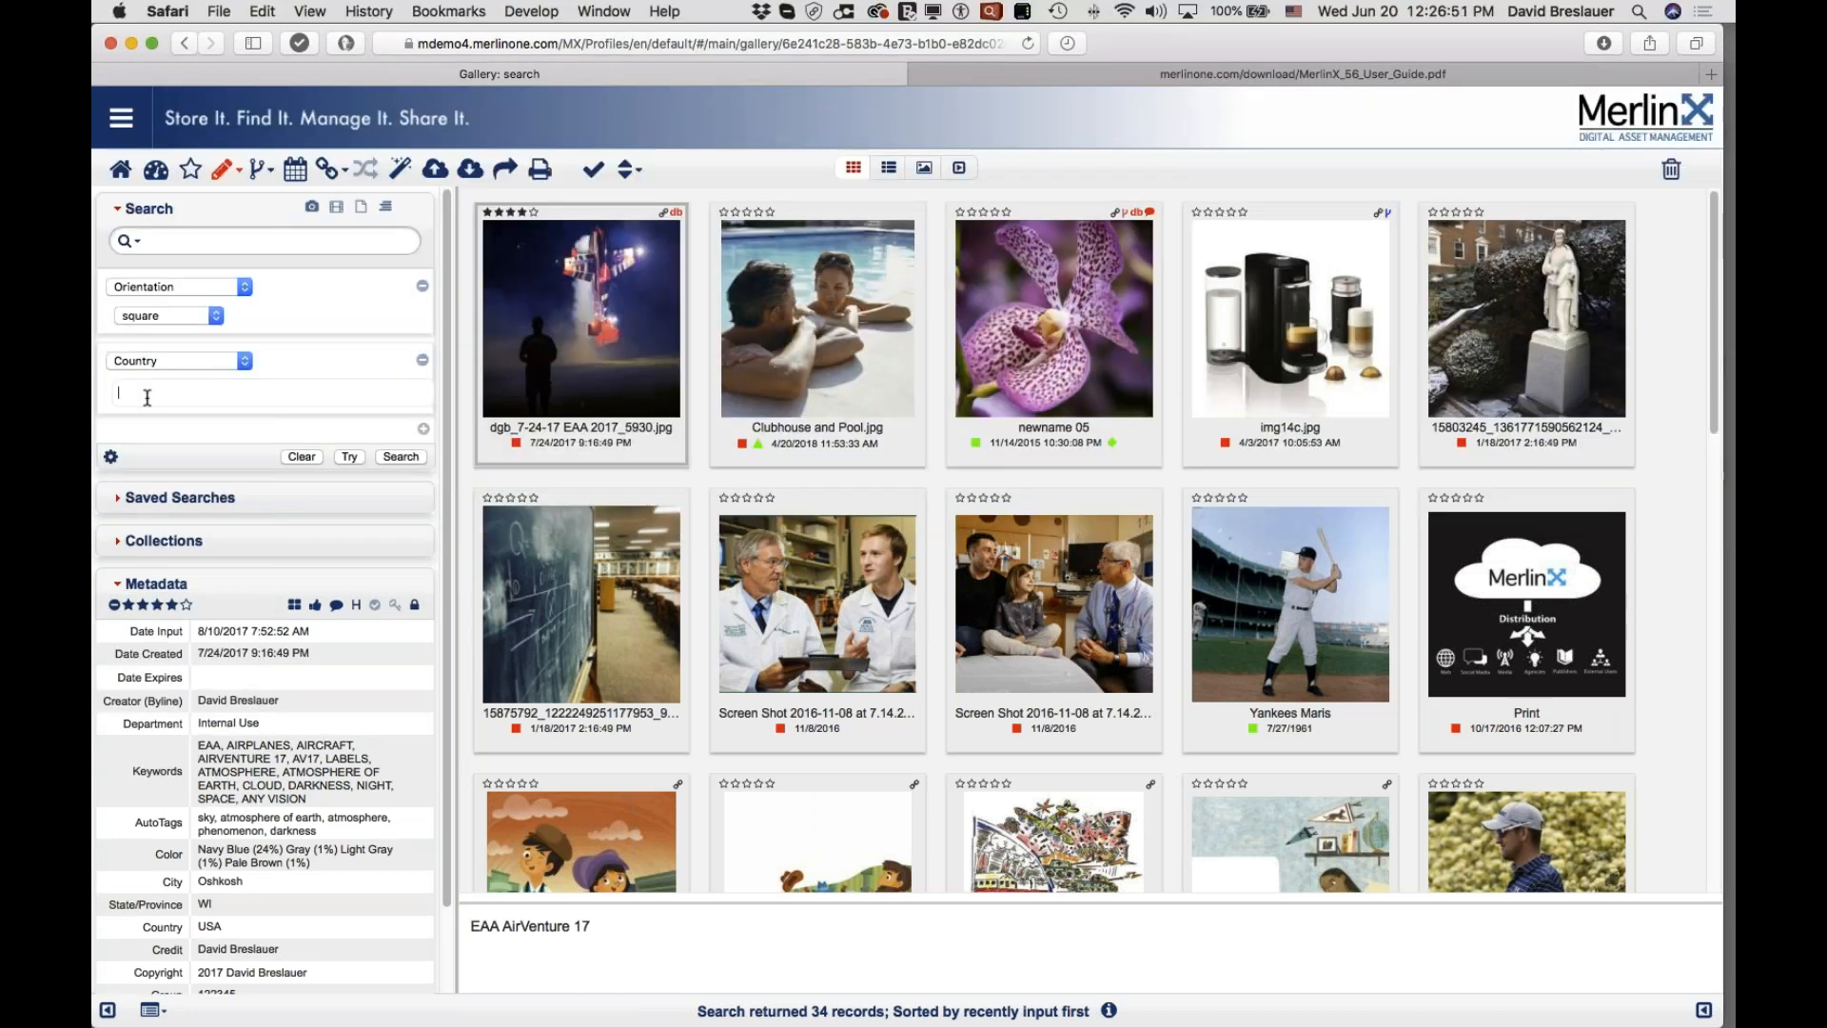
pyautogui.write('un')
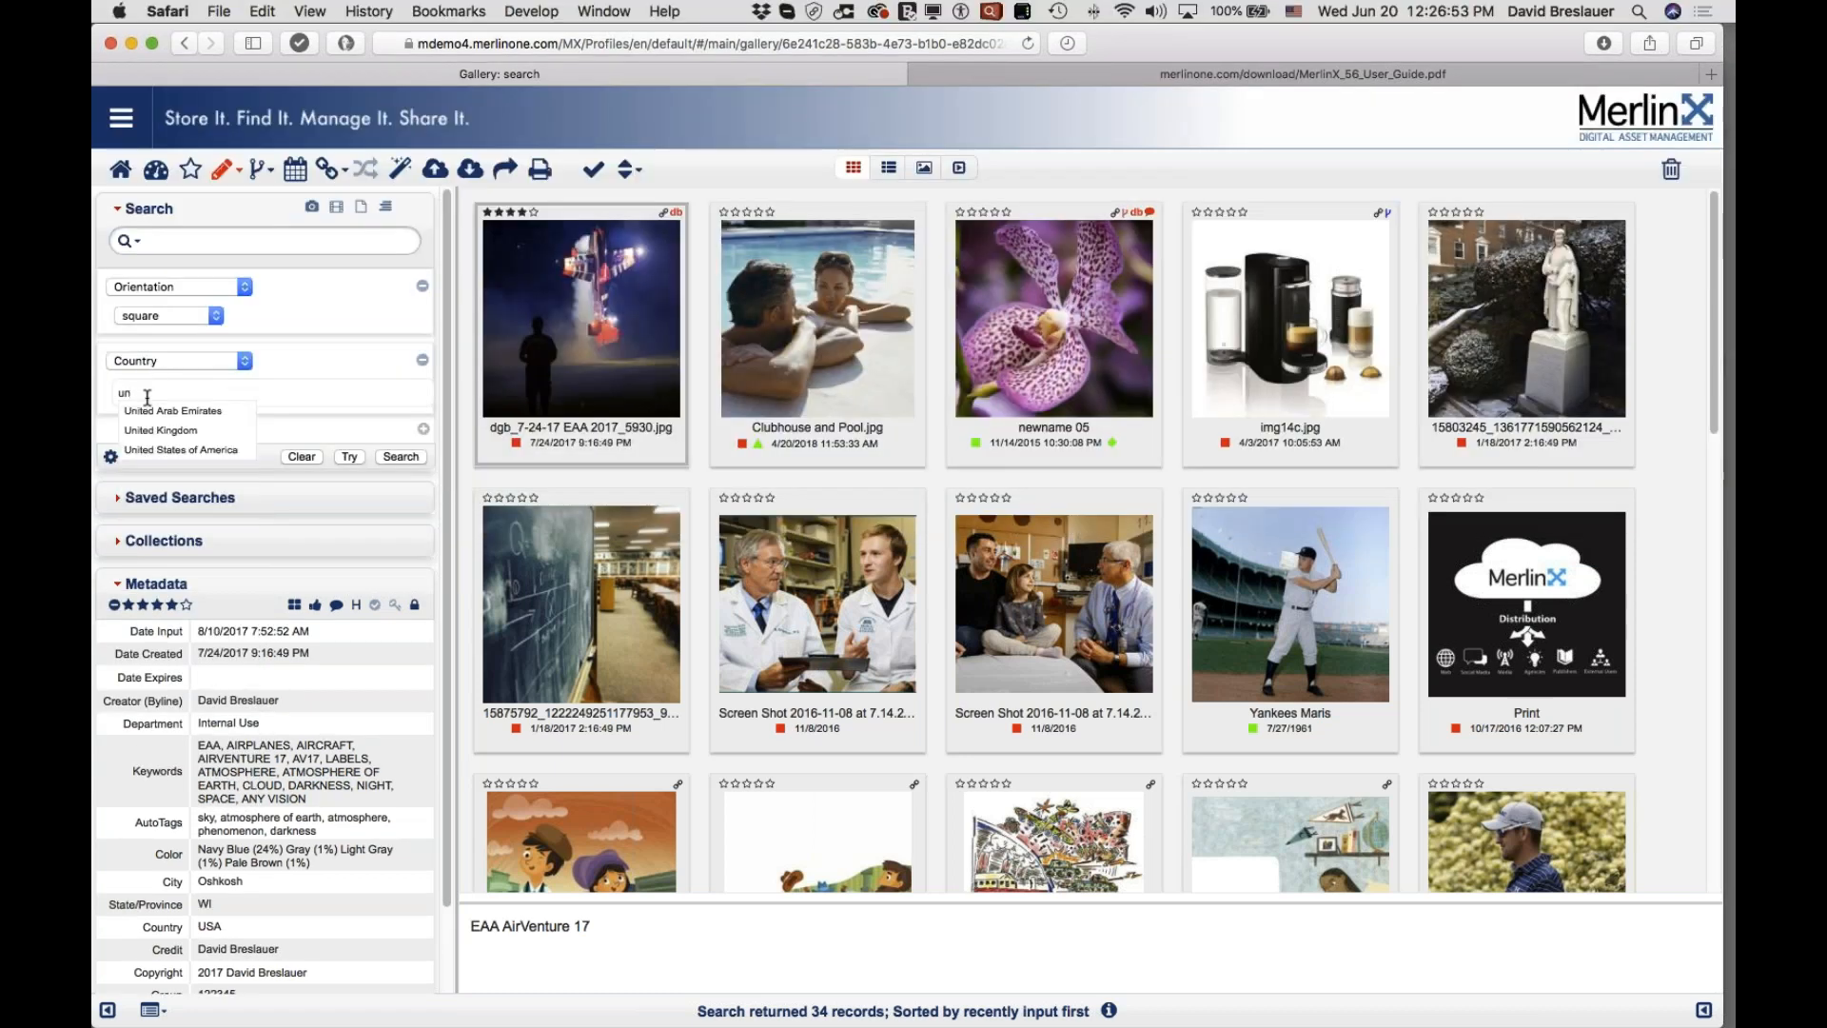
pyautogui.click(190, 450)
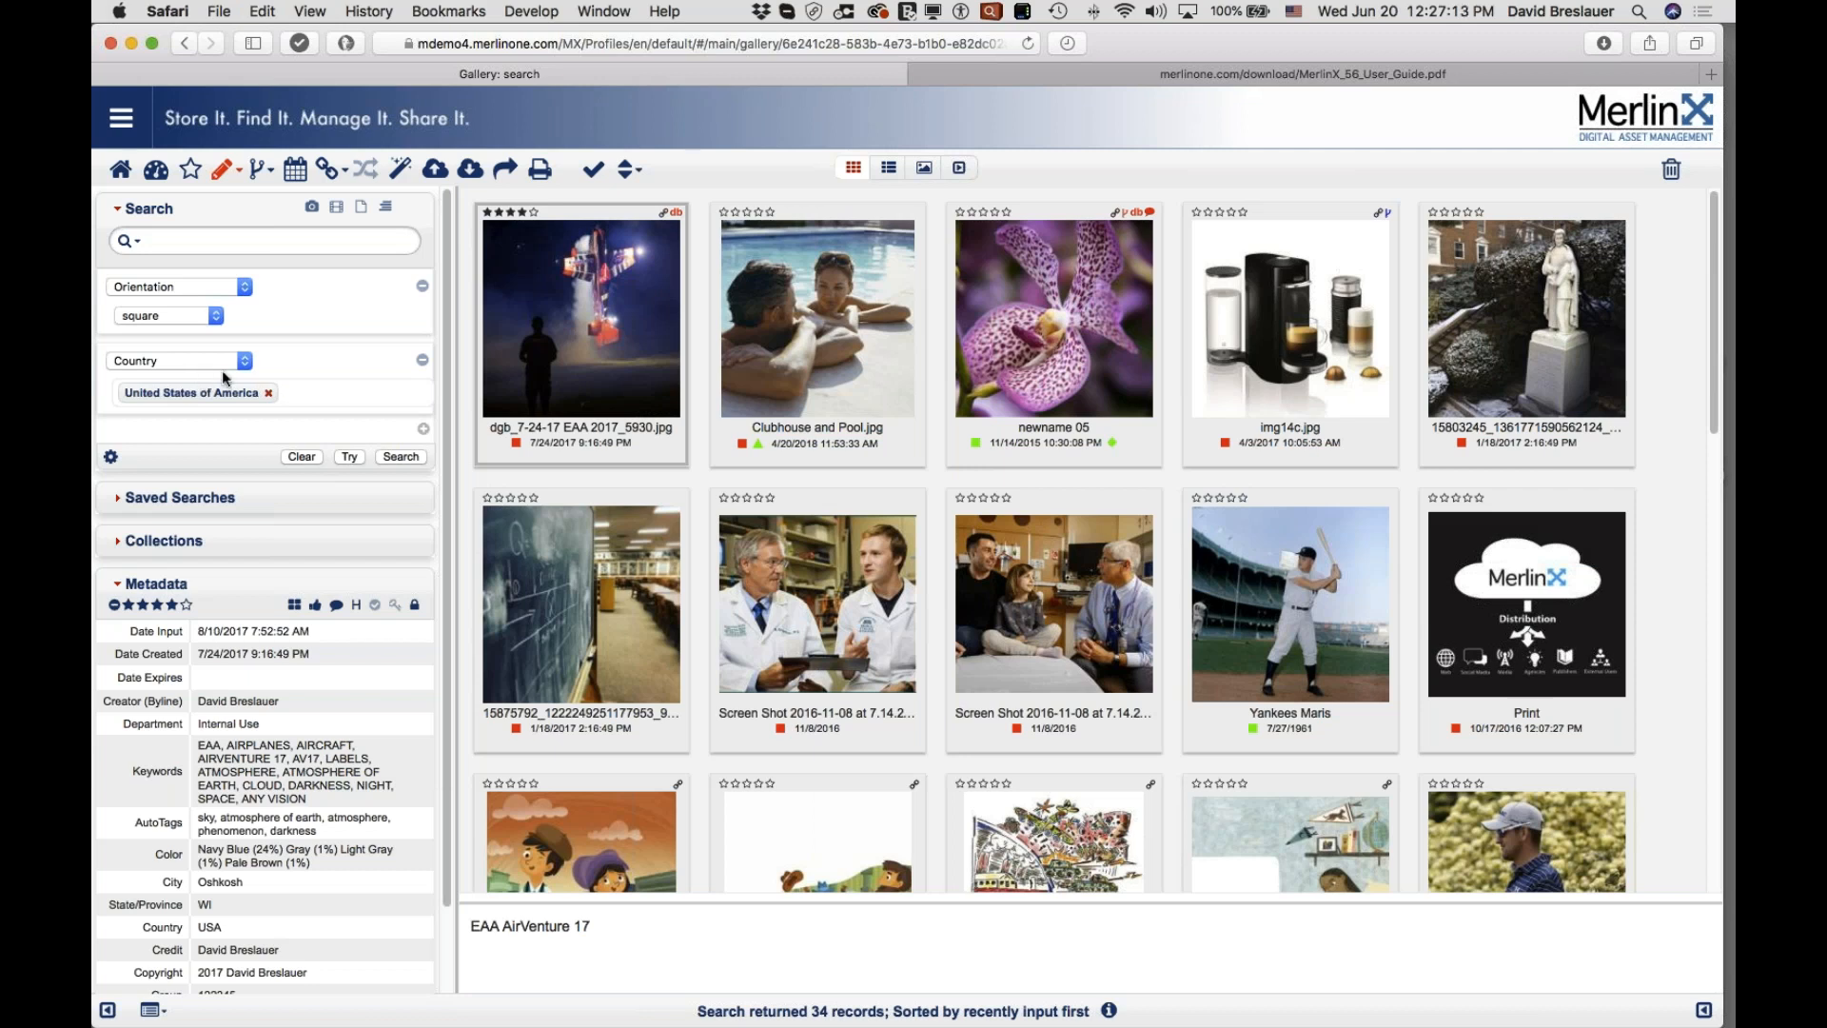
pyautogui.moveTo(640, 596)
pyautogui.click(424, 288)
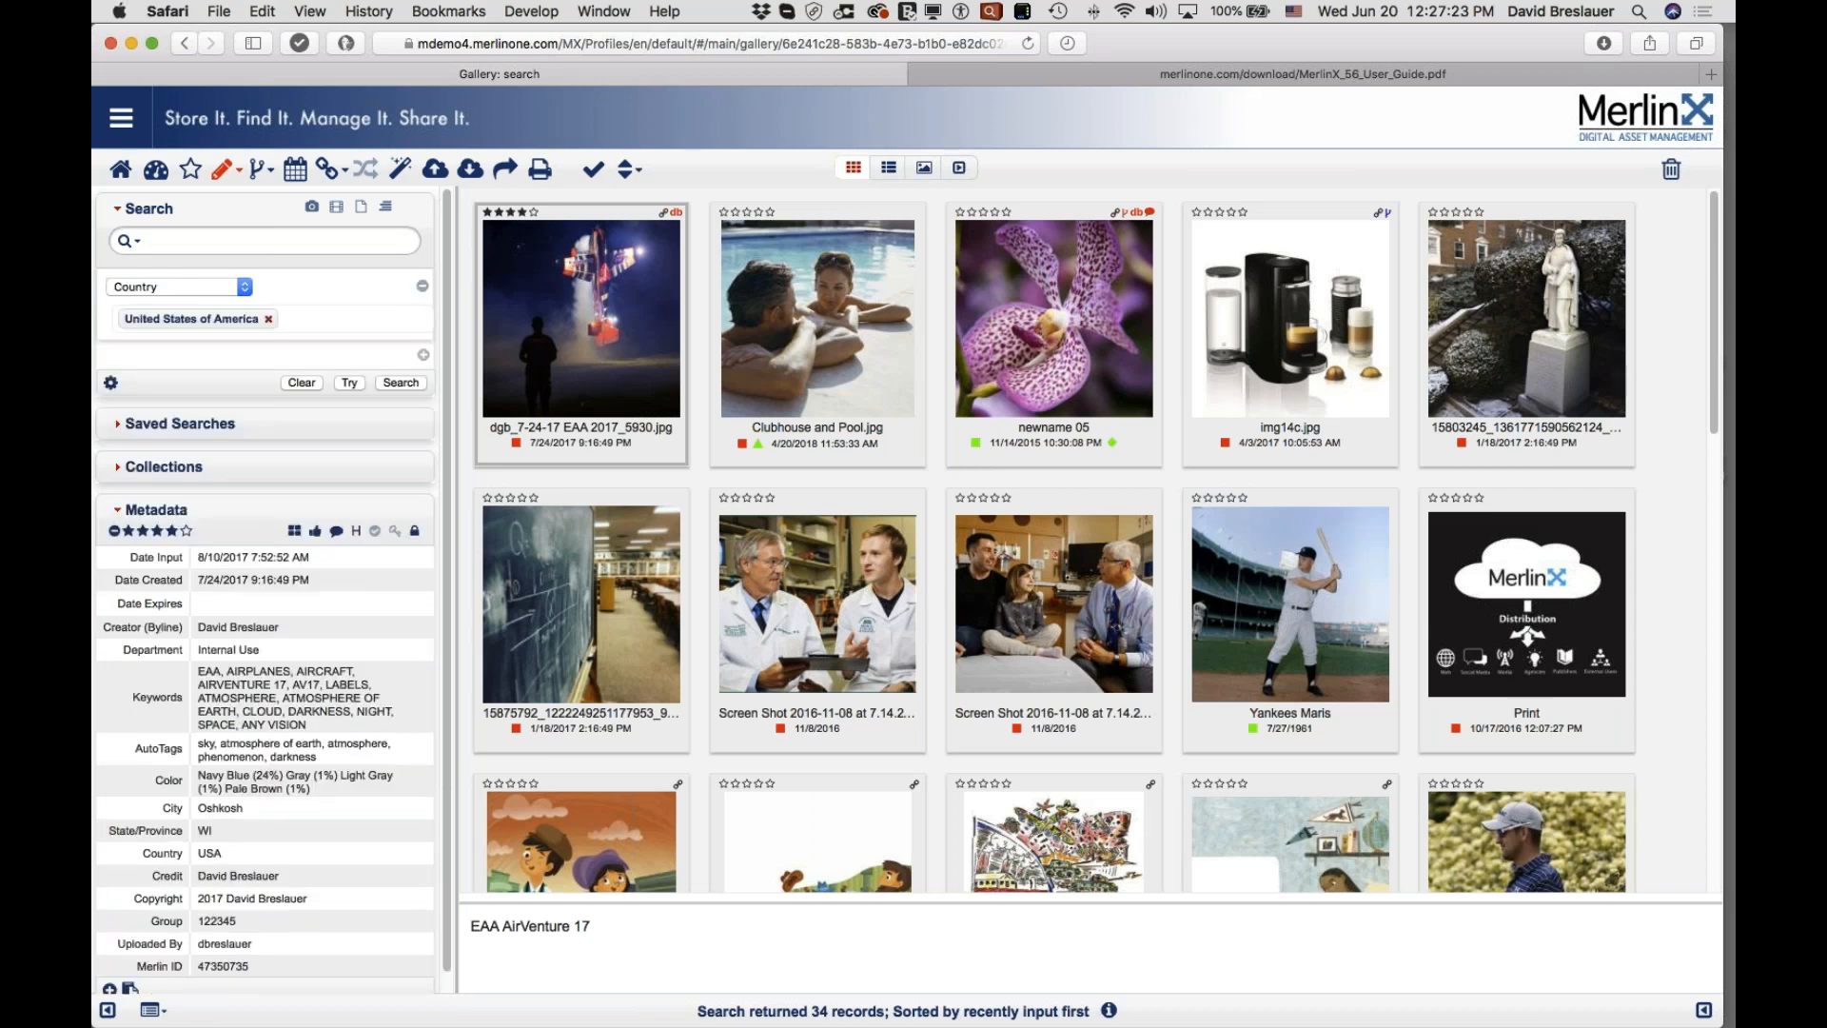
# Step: Search Creator (Byline) for the photographer's surname while excluding a first name
pyautogui.click(215, 285)
pyautogui.click(208, 303)
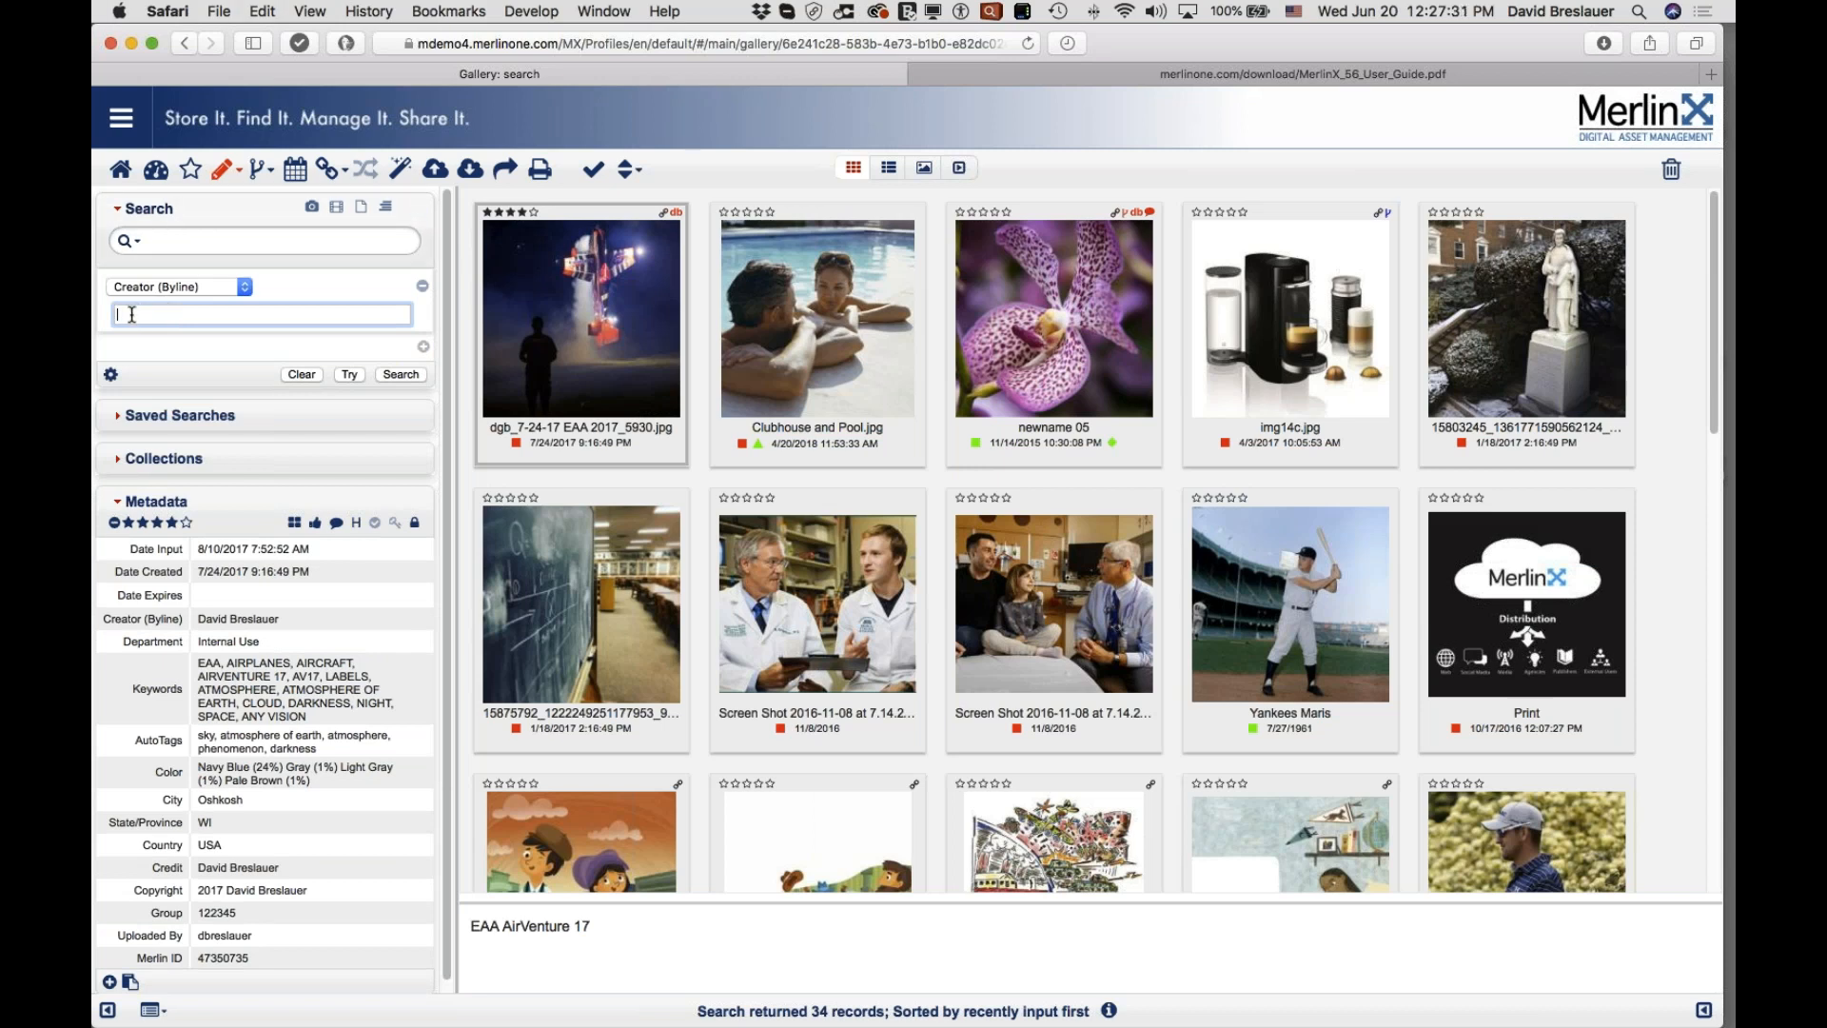
pyautogui.doubleClick(133, 315)
pyautogui.doubleClick(198, 315)
pyautogui.click(409, 373)
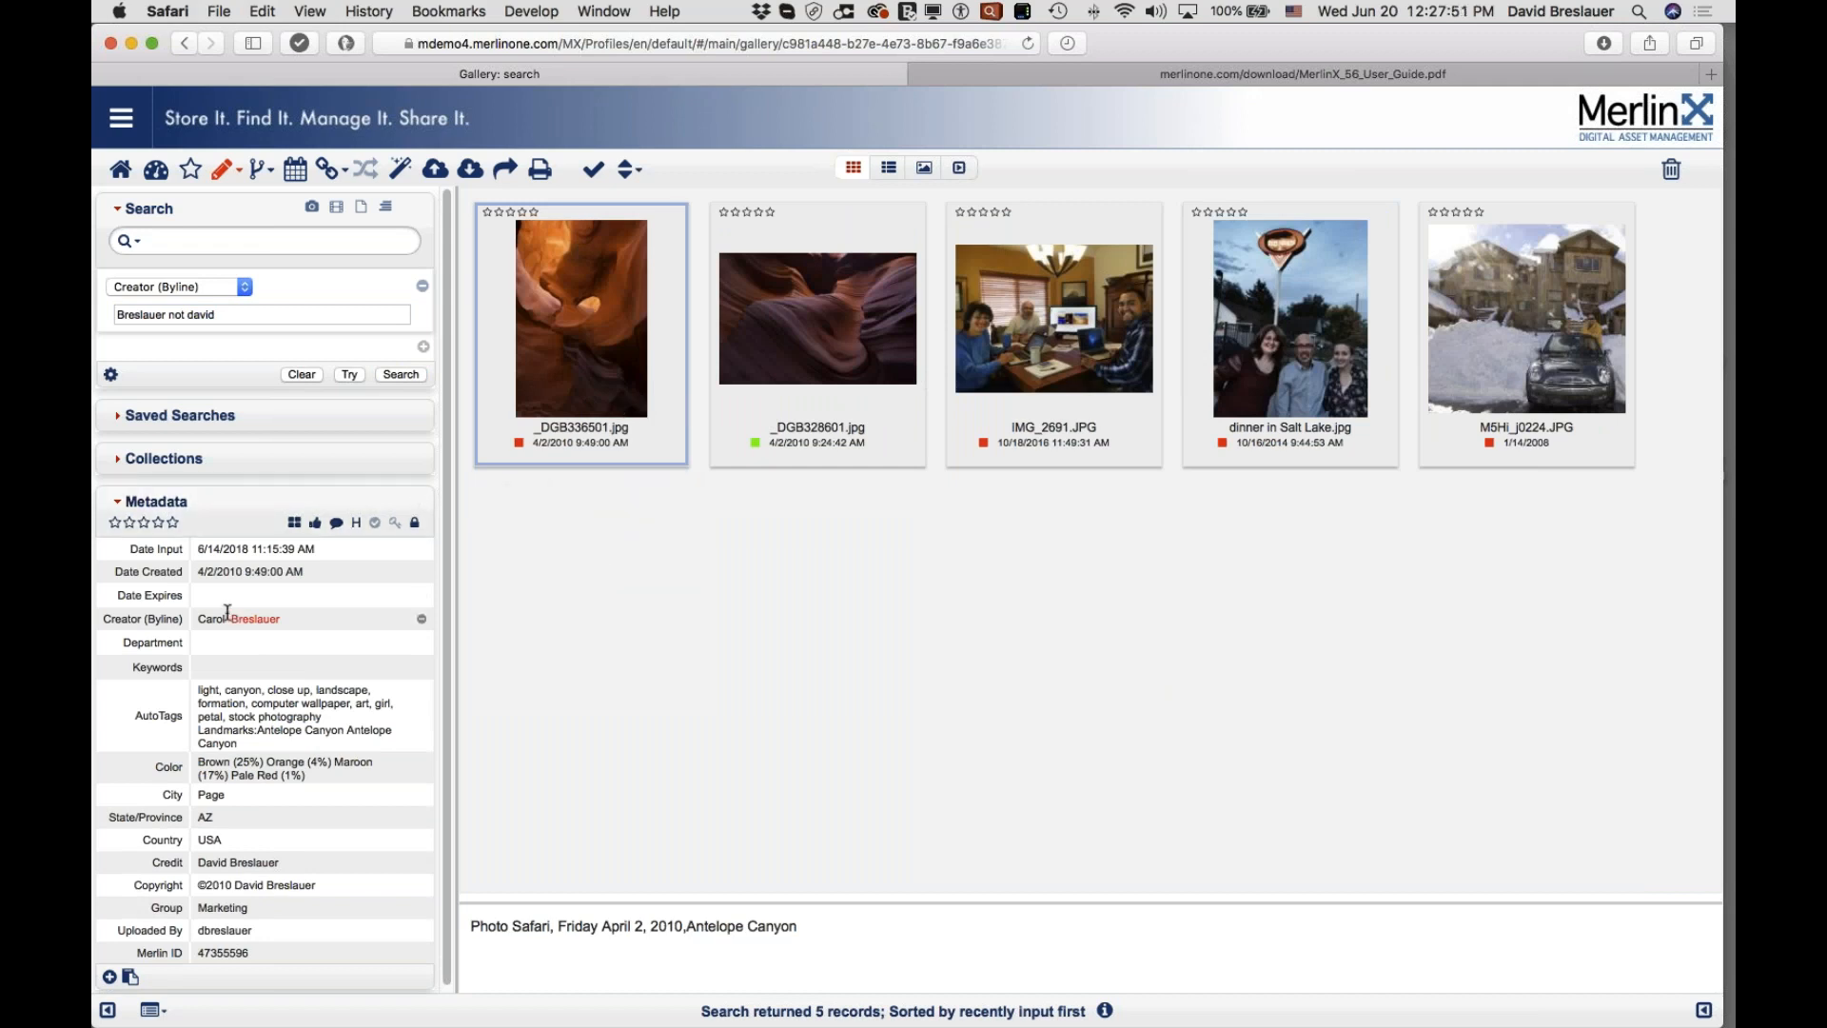
# Step: Inspect metadata of the five results, then open M5Hi_j0224.JPG in single-image view
pyautogui.click(781, 357)
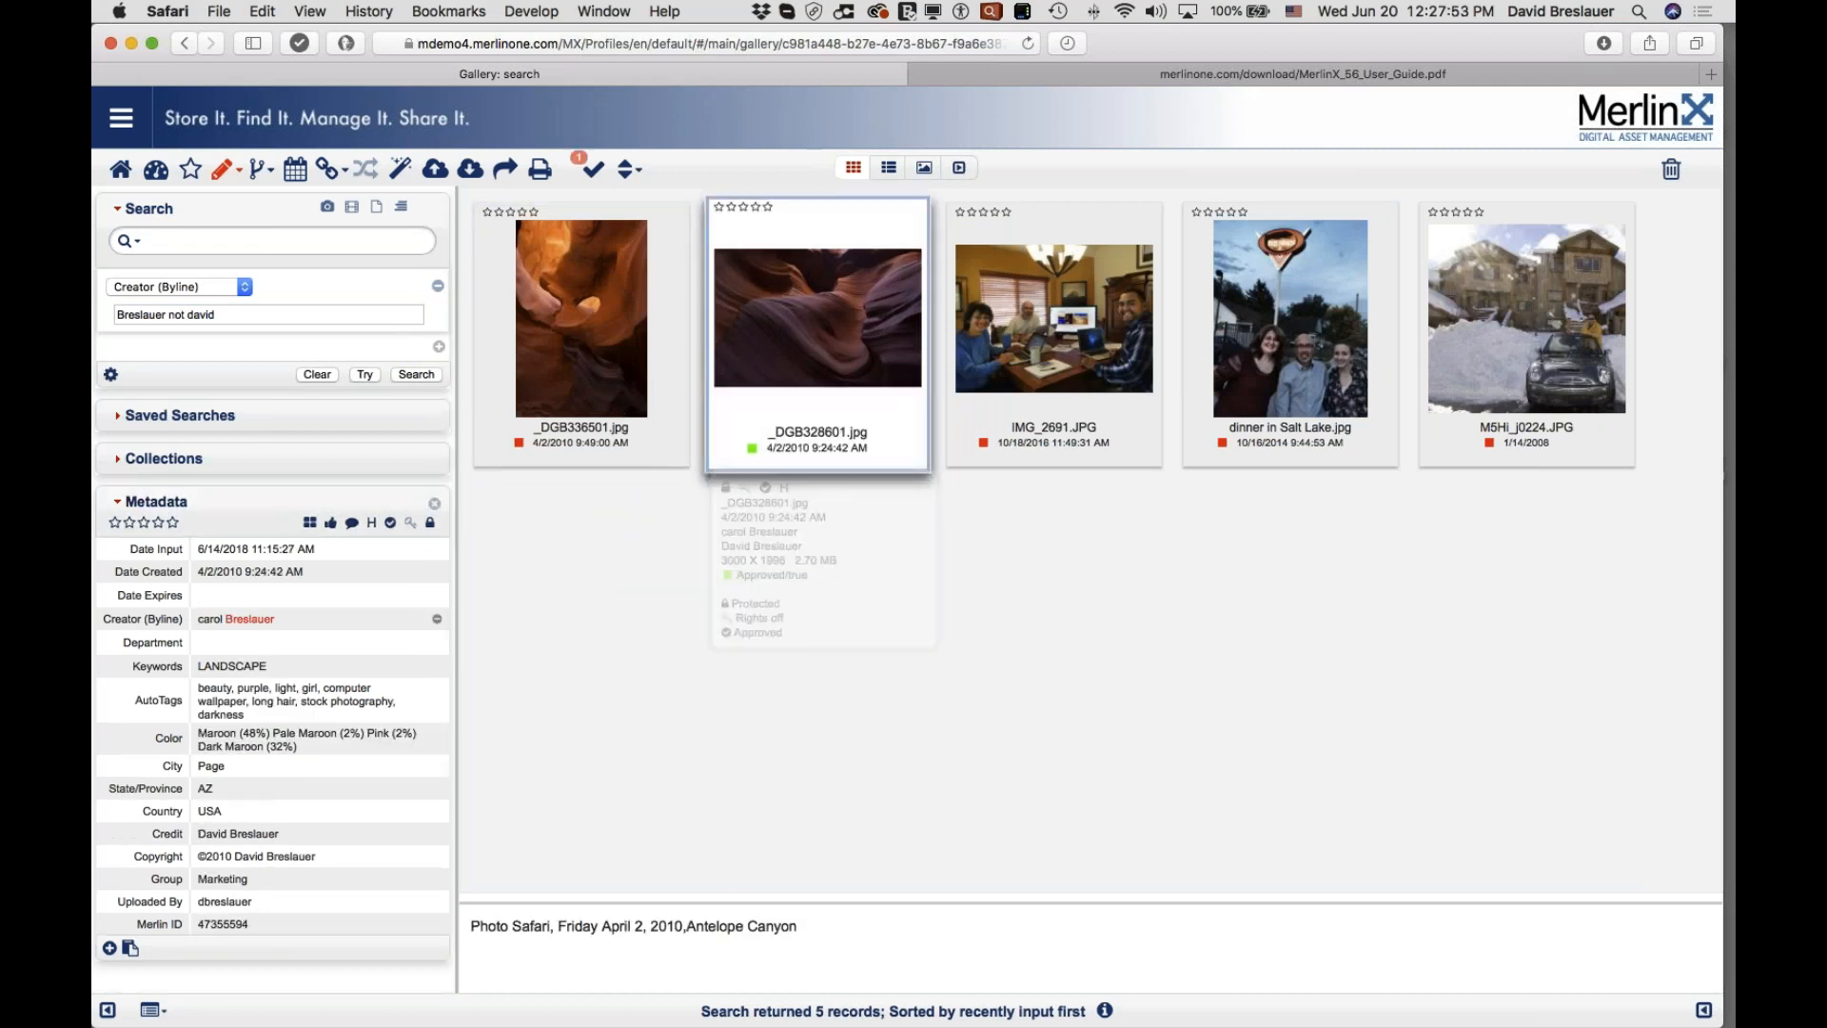
pyautogui.doubleClick(209, 619)
pyautogui.click(965, 390)
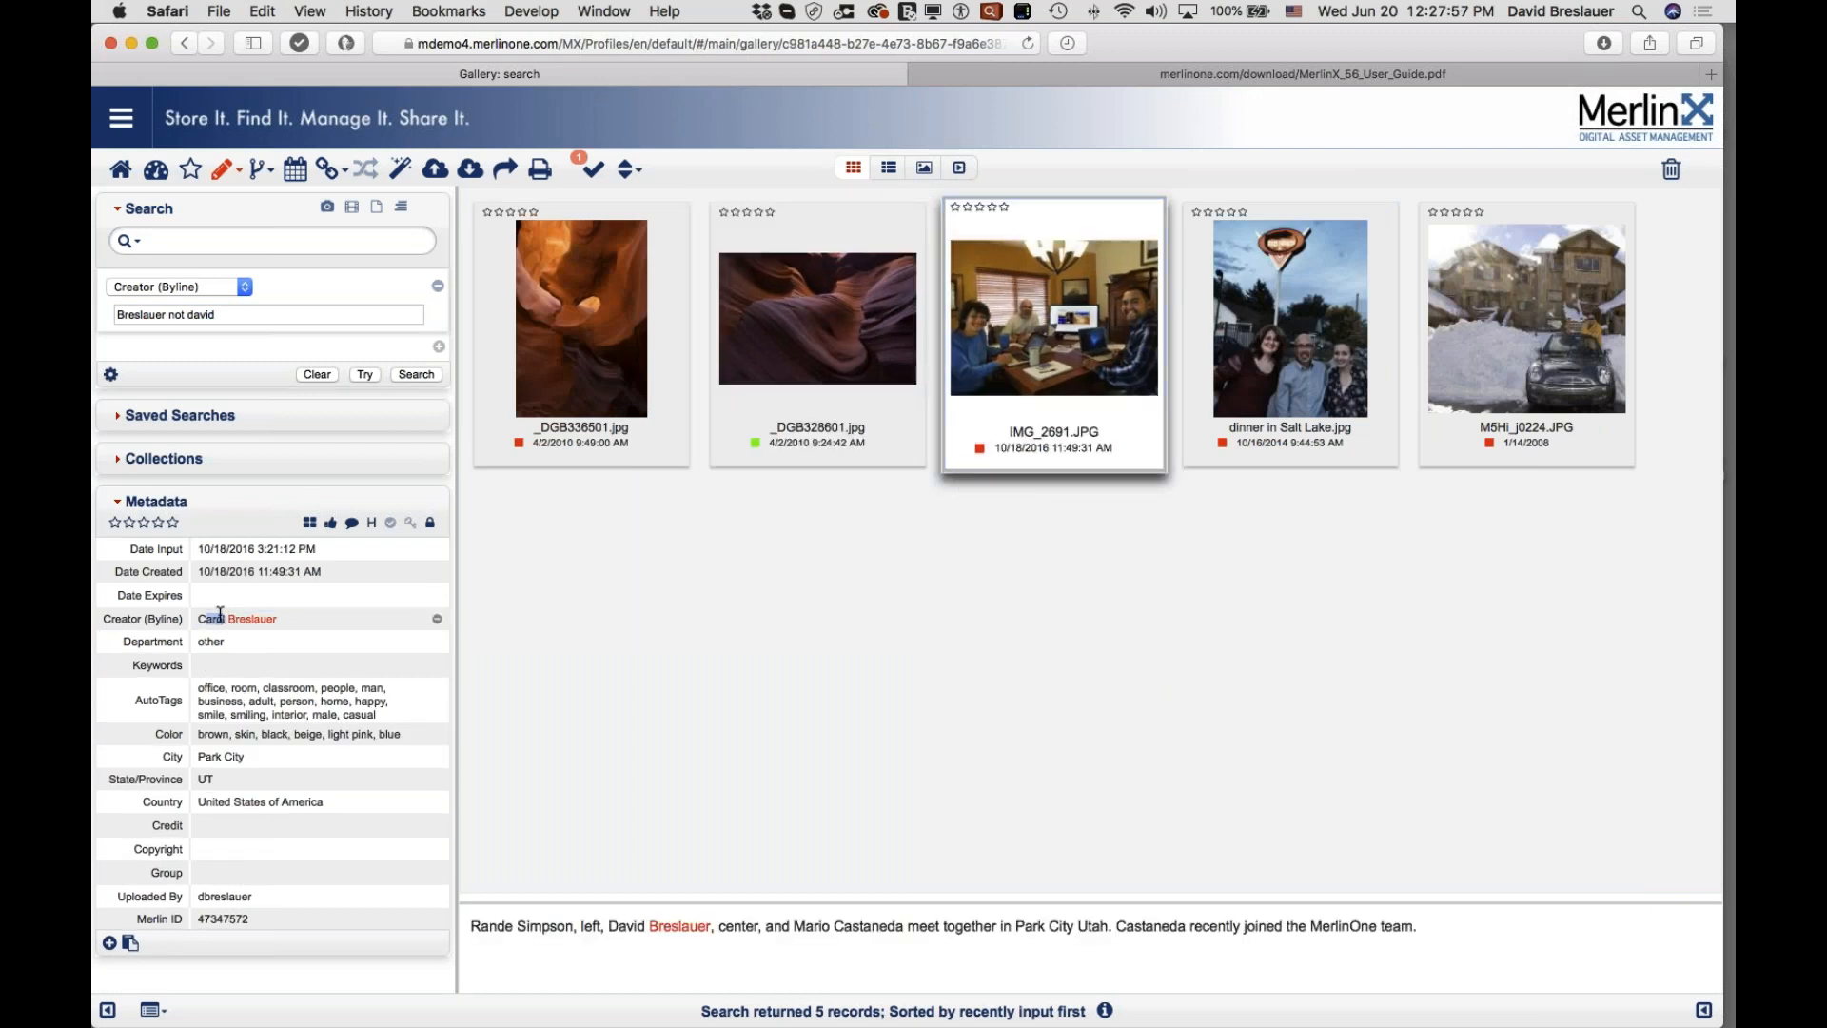
pyautogui.click(1199, 353)
pyautogui.click(1532, 360)
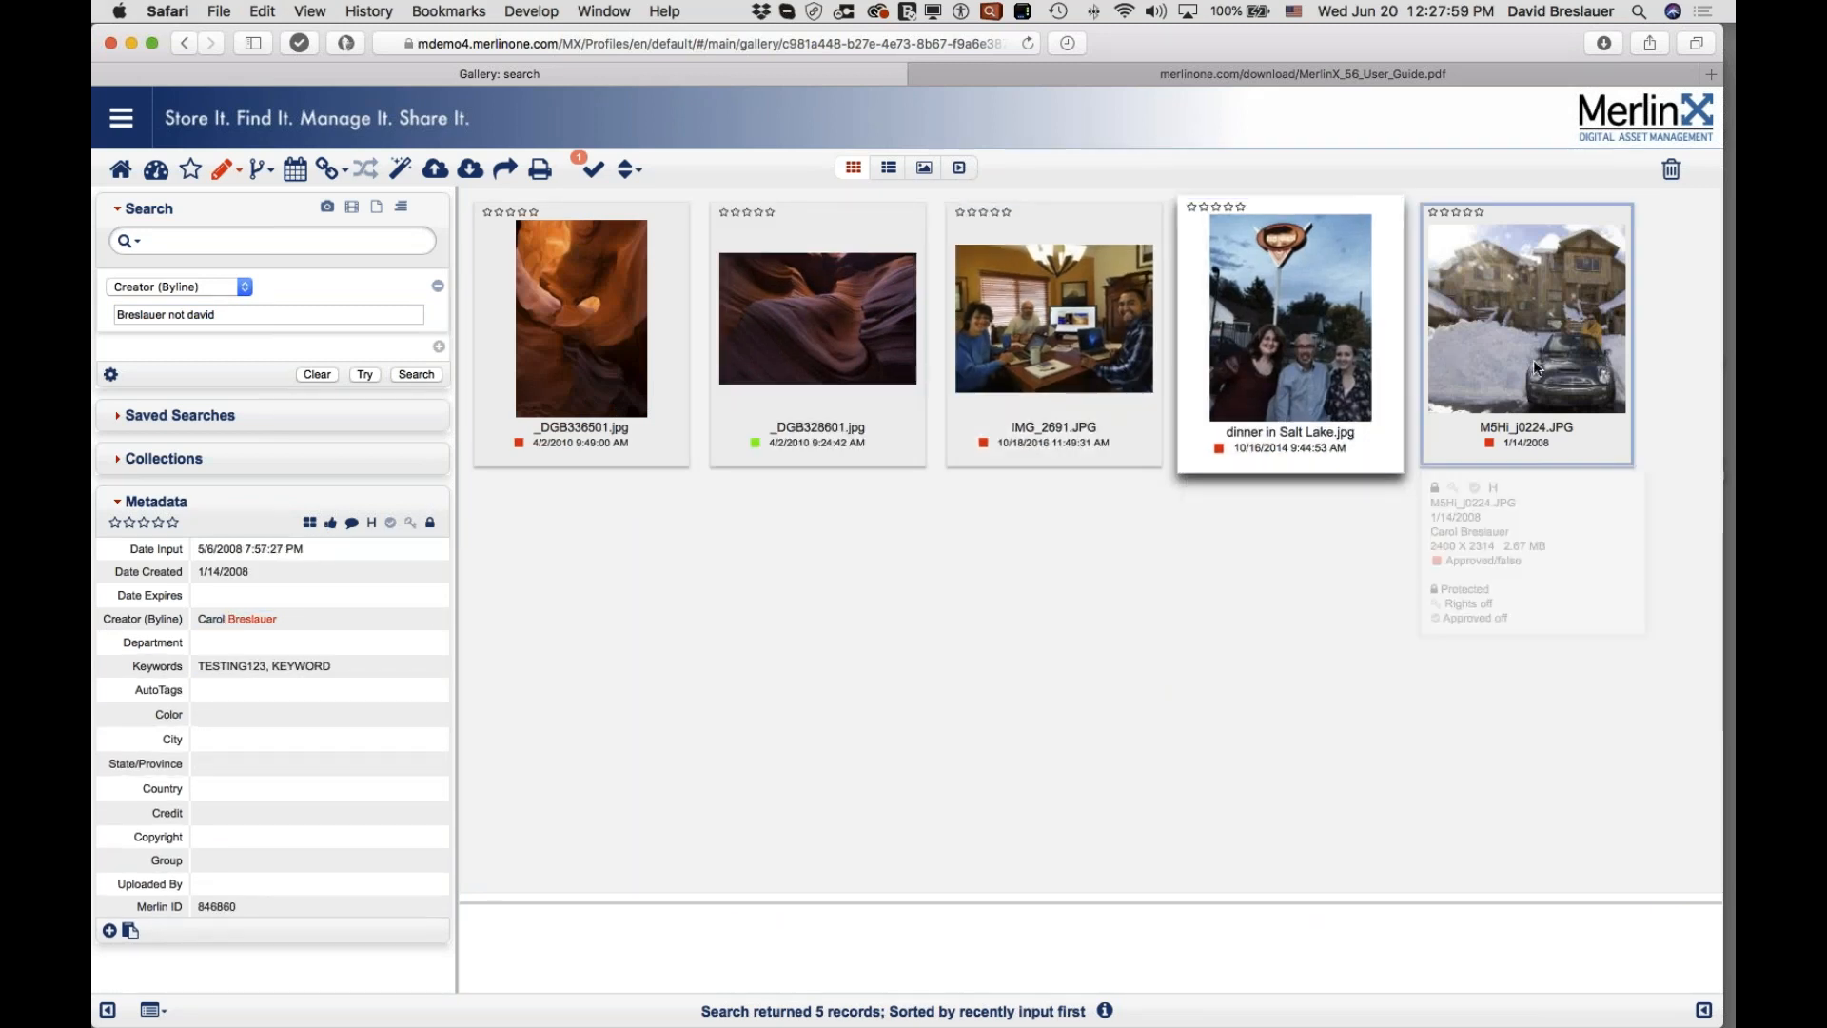
pyautogui.doubleClick(1533, 360)
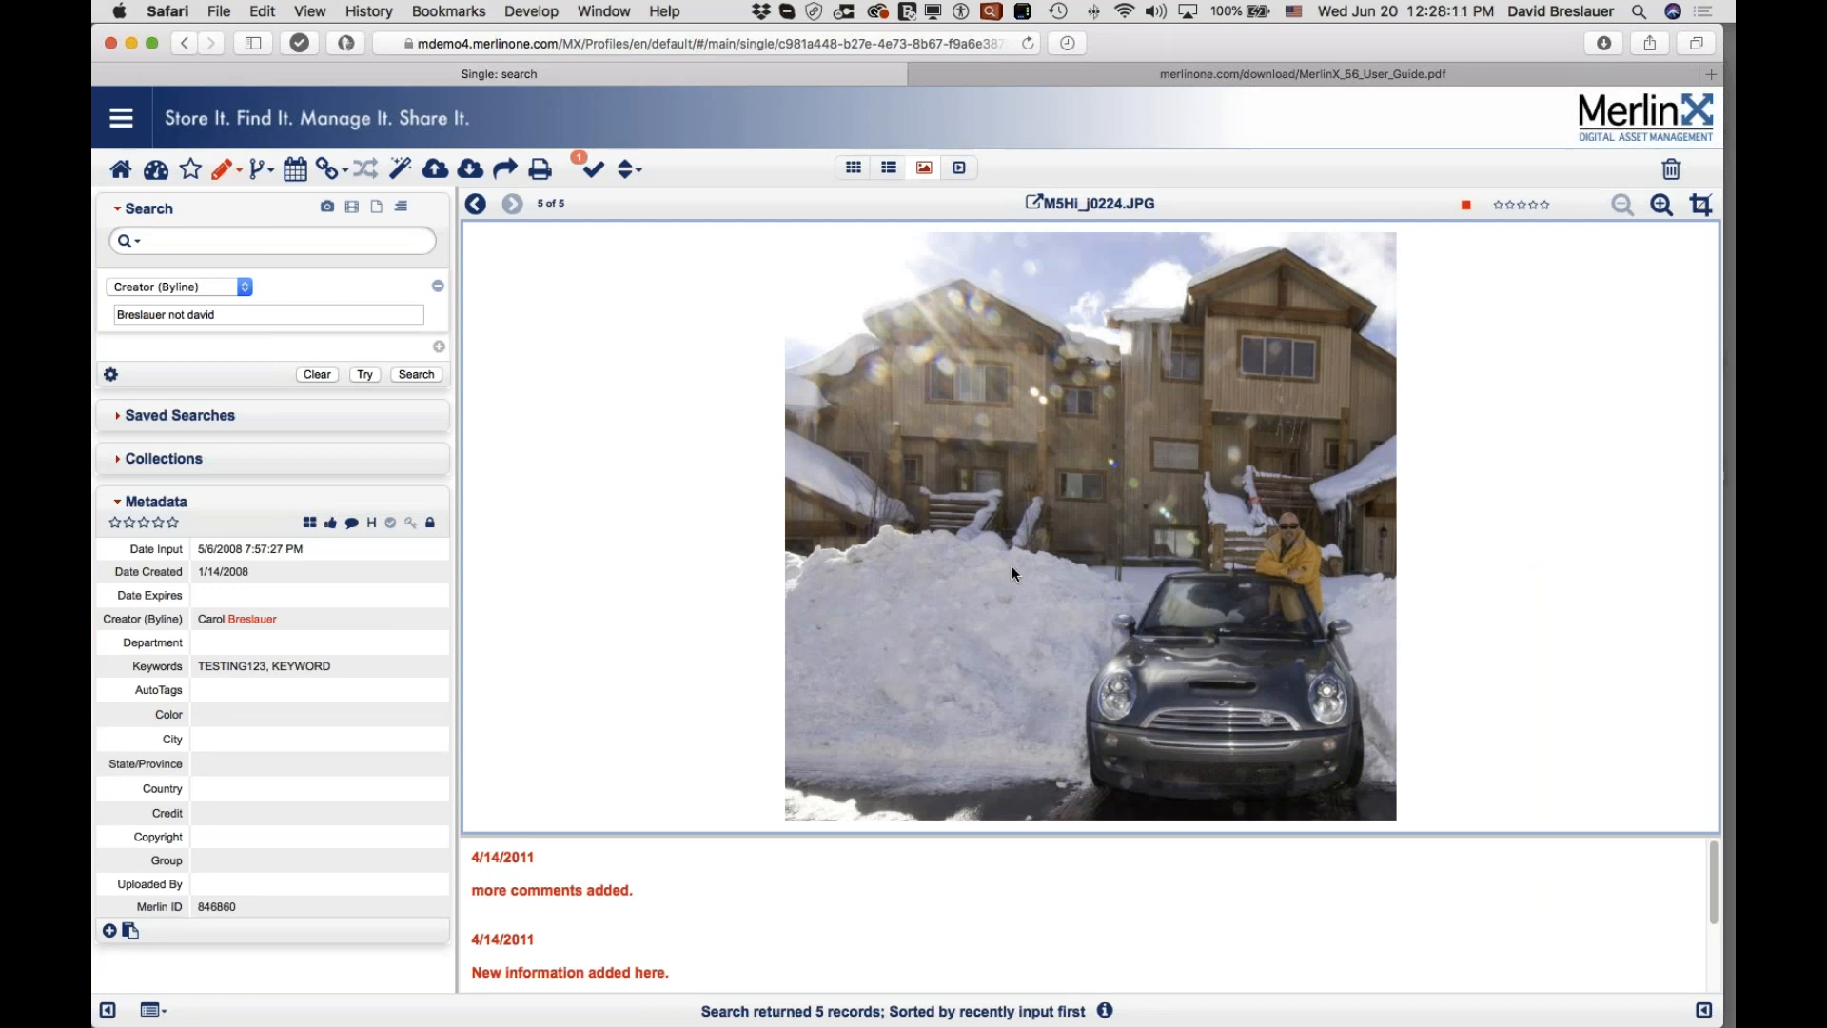
pyautogui.click(1711, 66)
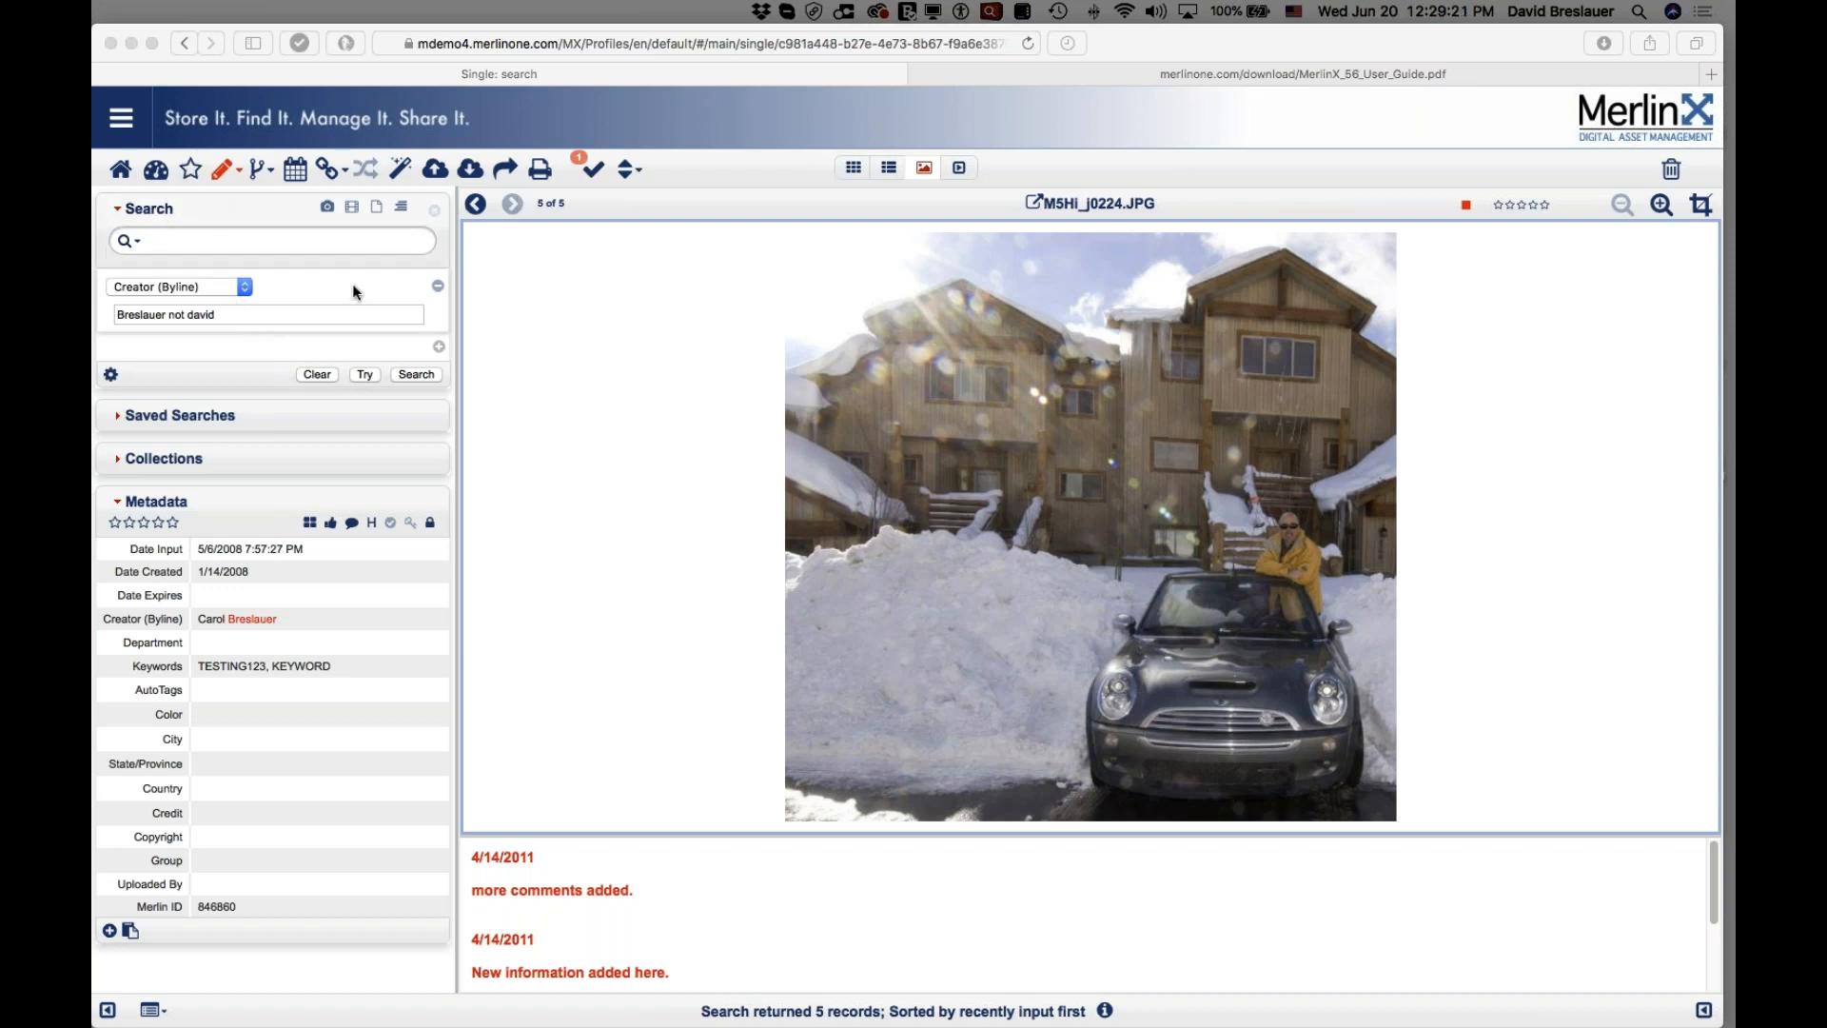
pyautogui.click(318, 375)
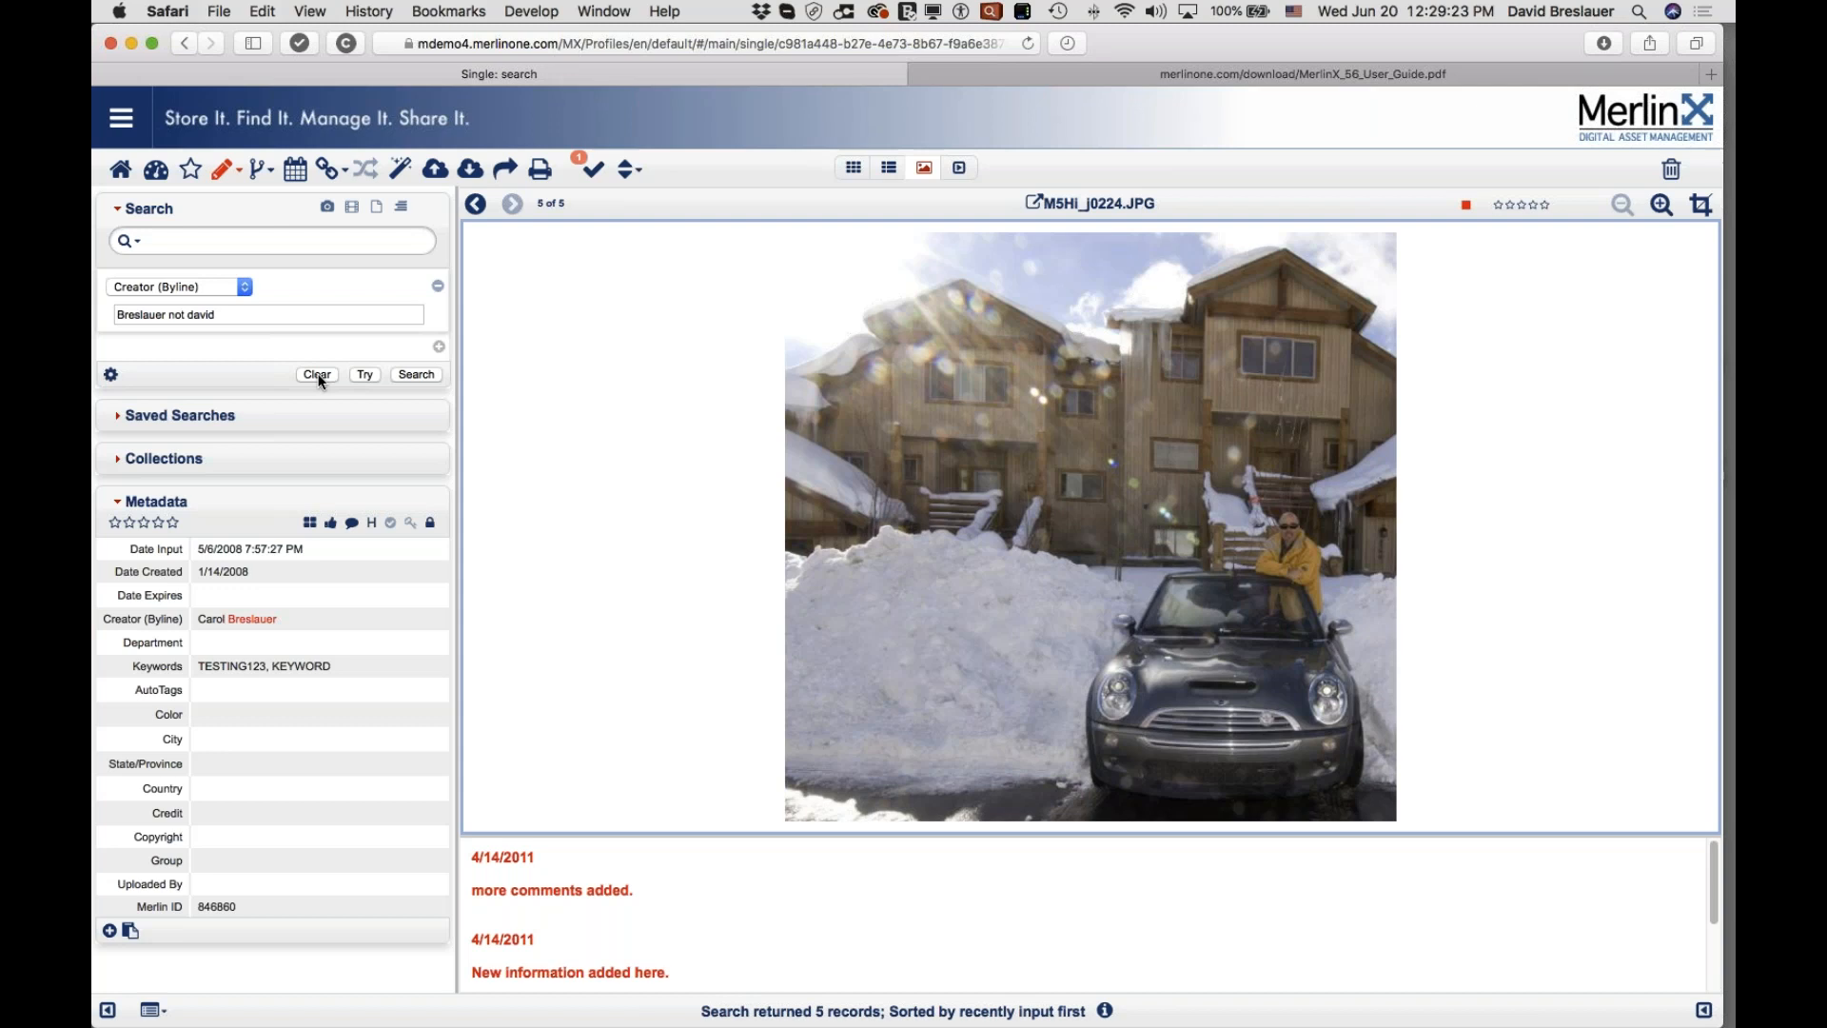
# Step: Clear the creator filter, search Date Input in the last 7 Days (18 results), and expand Saved Searches
pyautogui.click(318, 375)
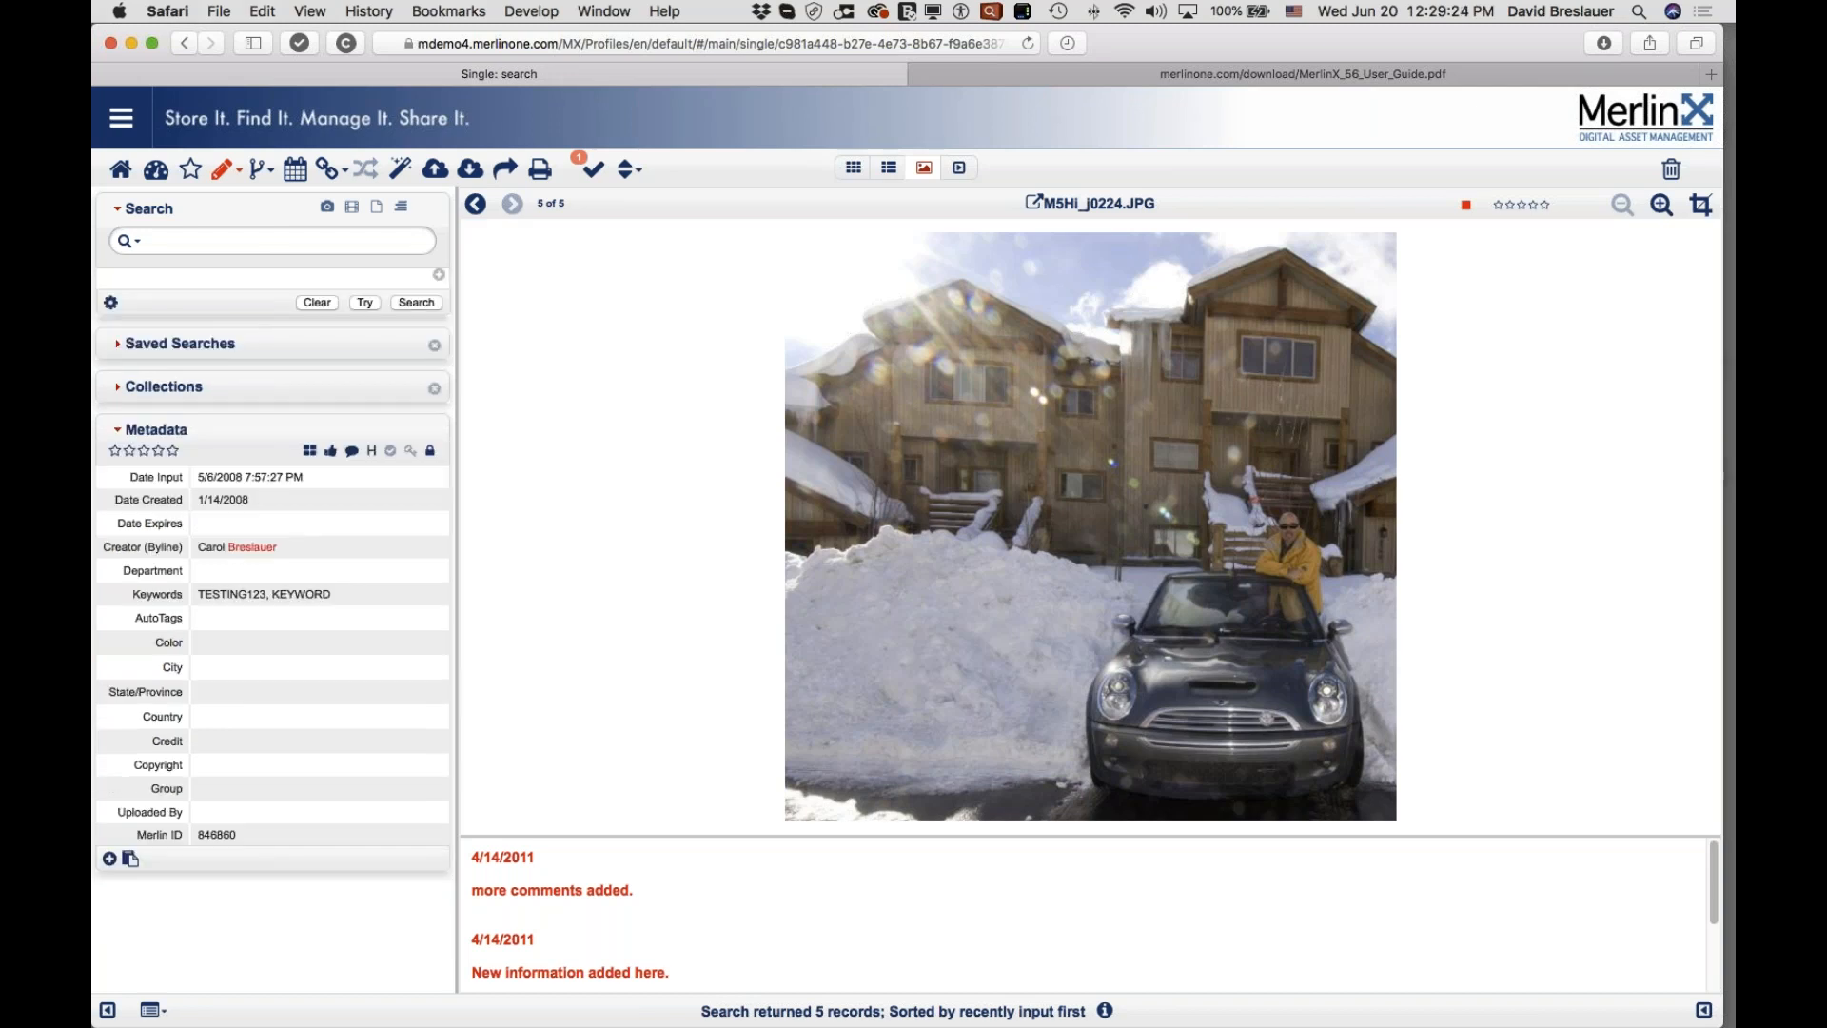
pyautogui.click(440, 277)
pyautogui.click(231, 287)
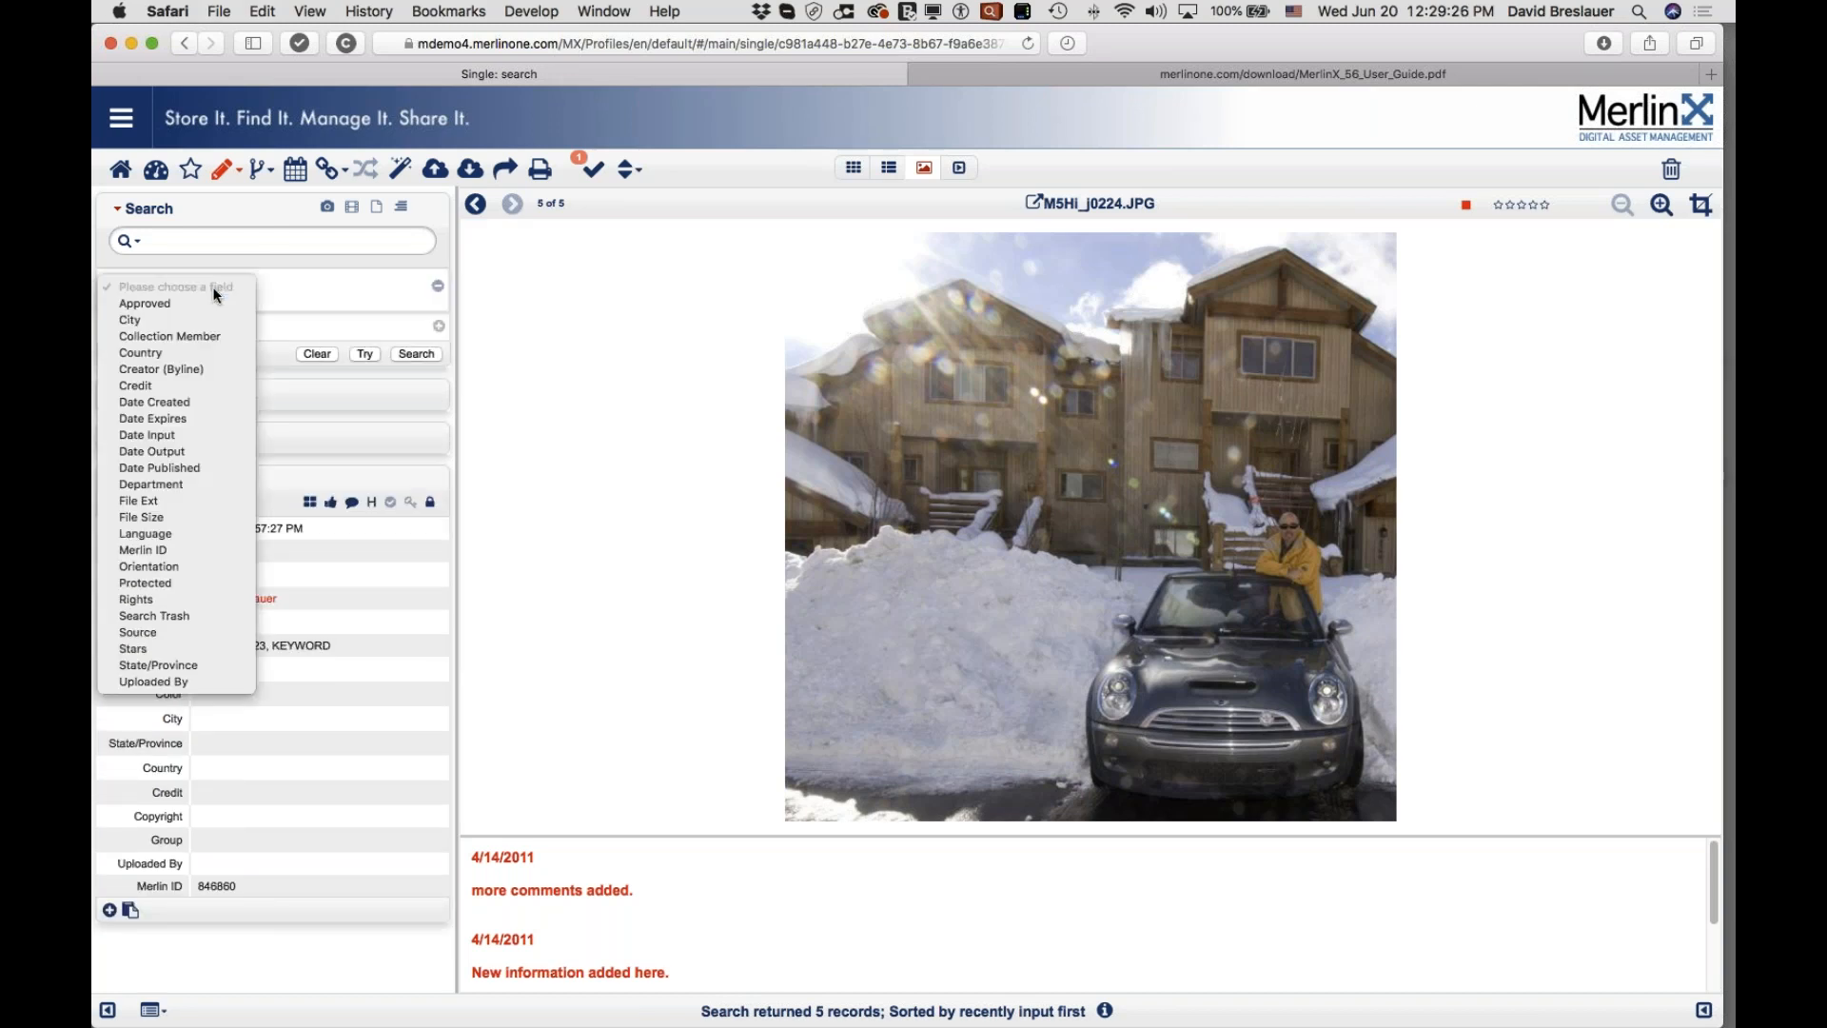
pyautogui.click(191, 435)
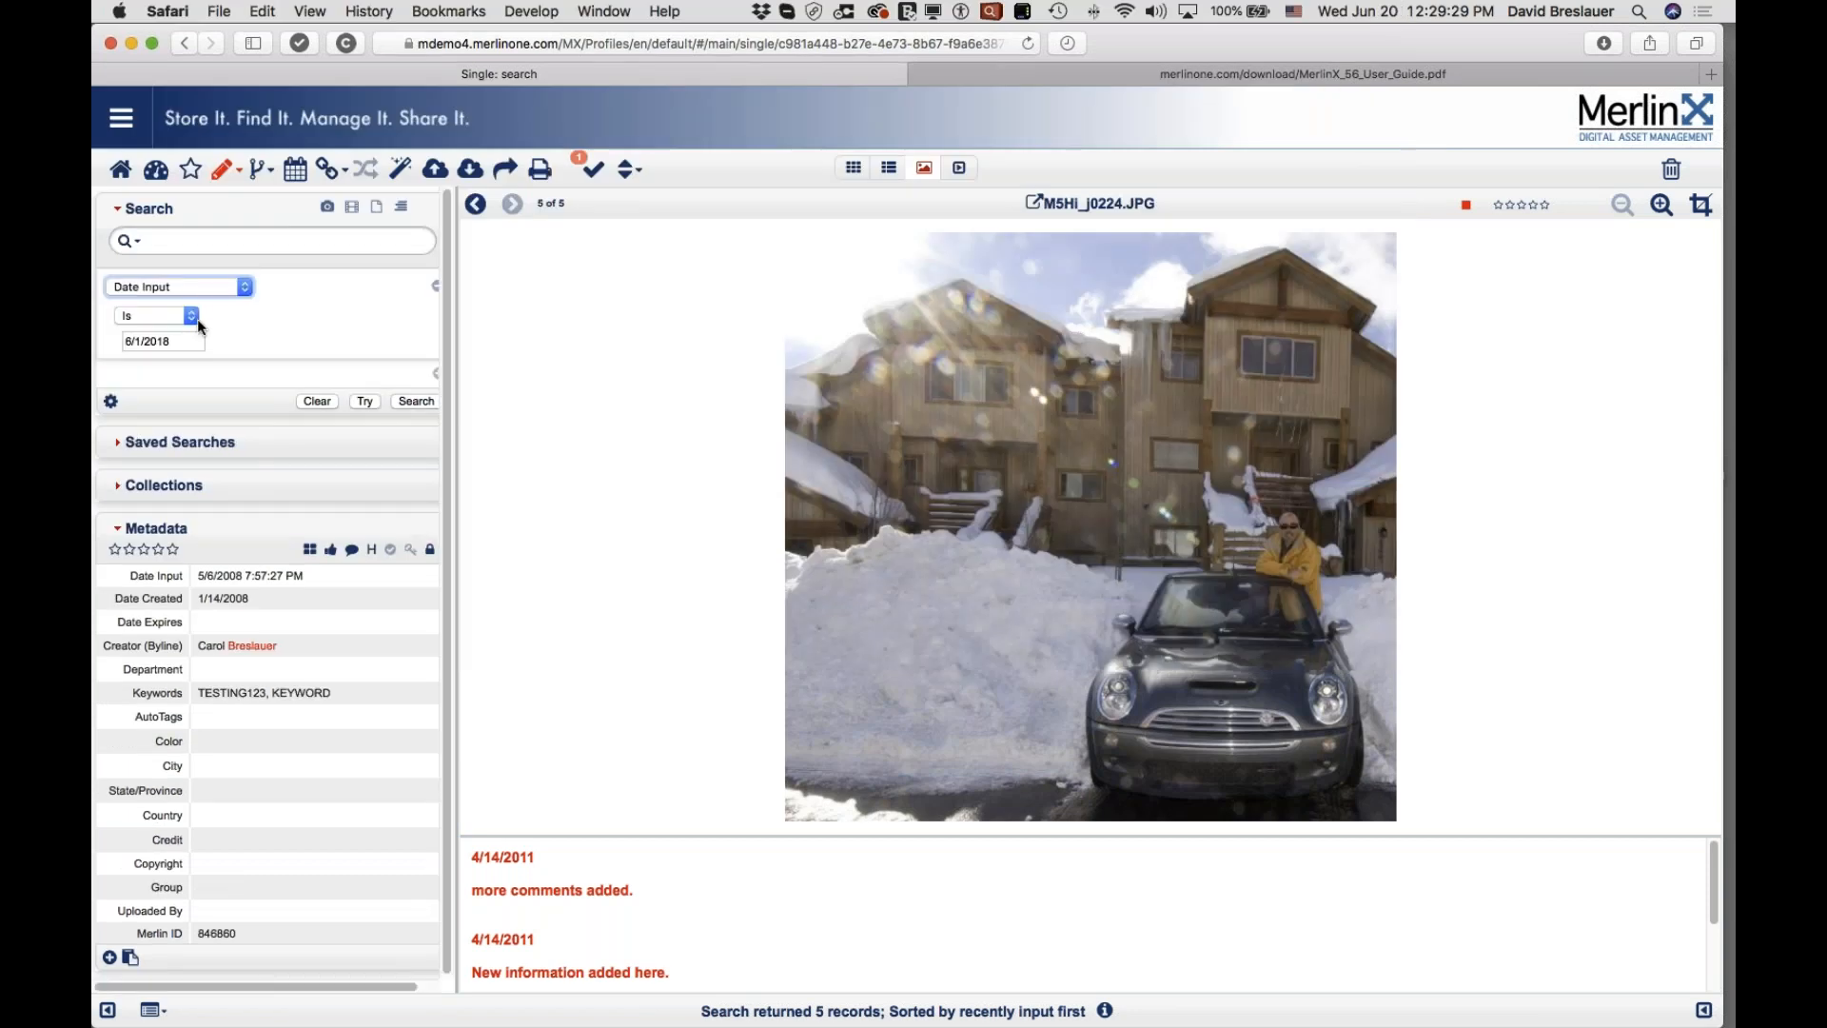
pyautogui.click(180, 314)
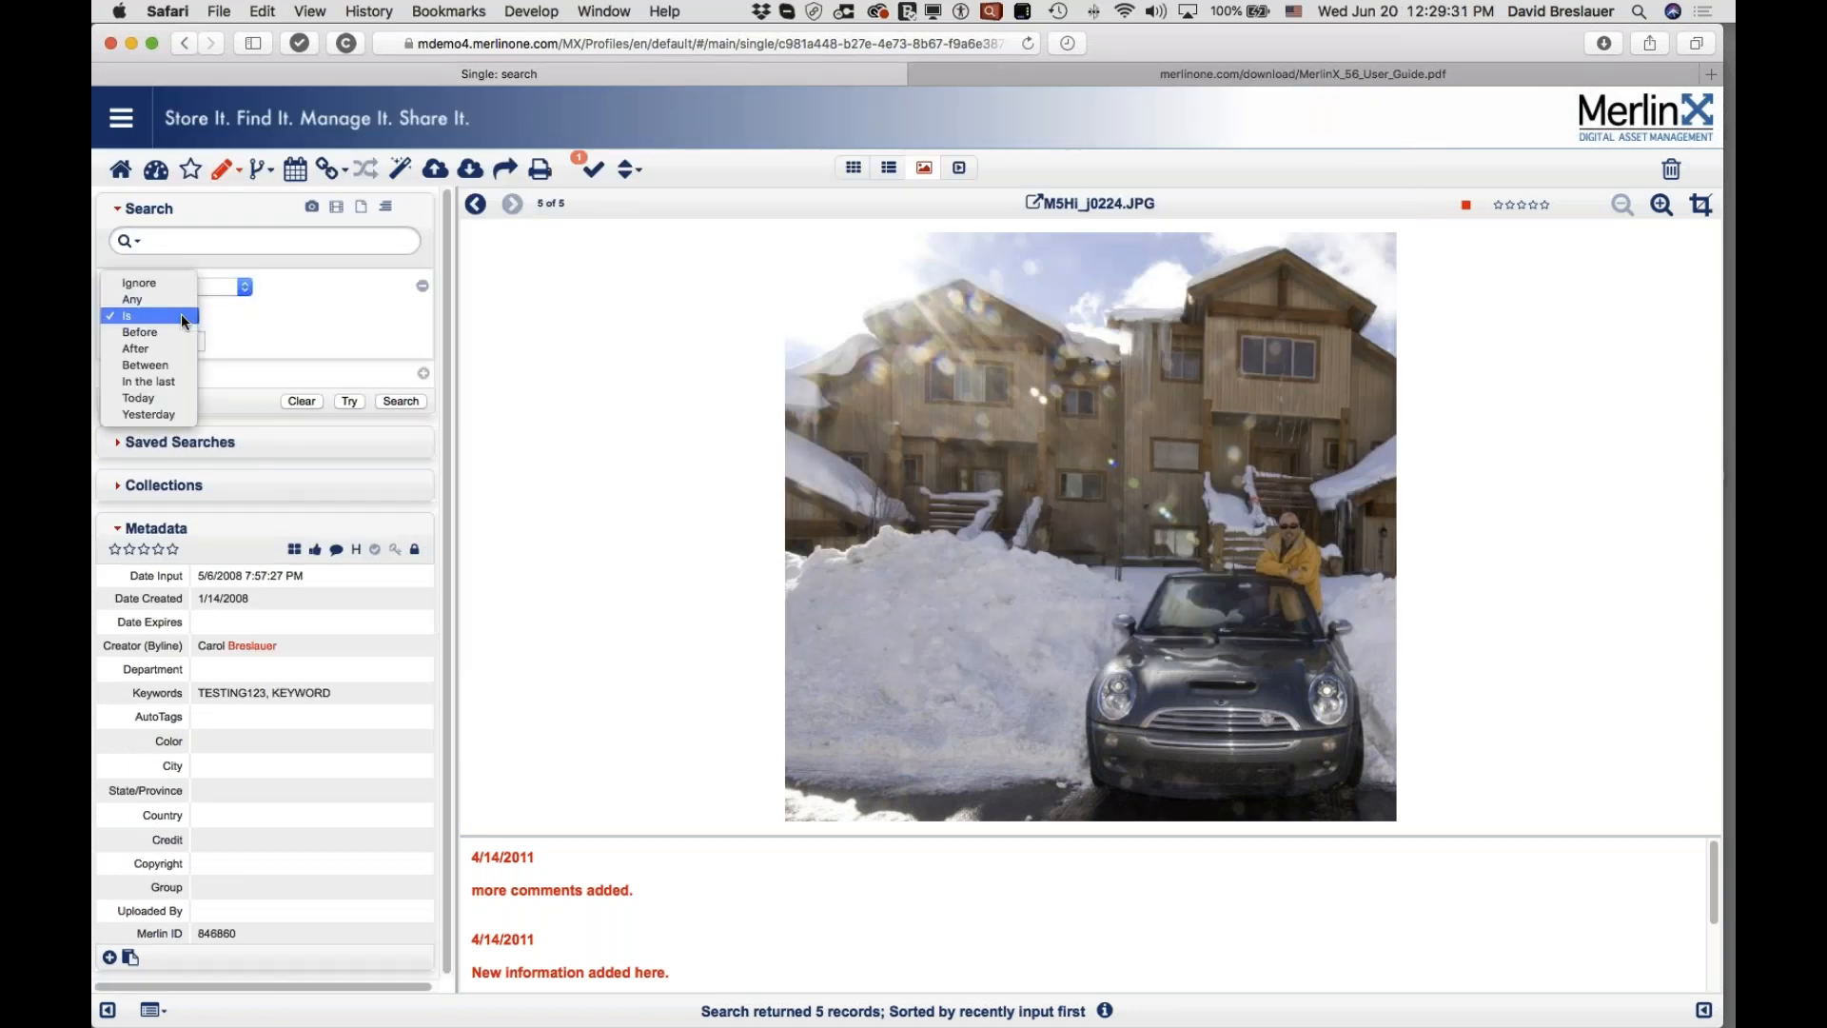
pyautogui.click(181, 359)
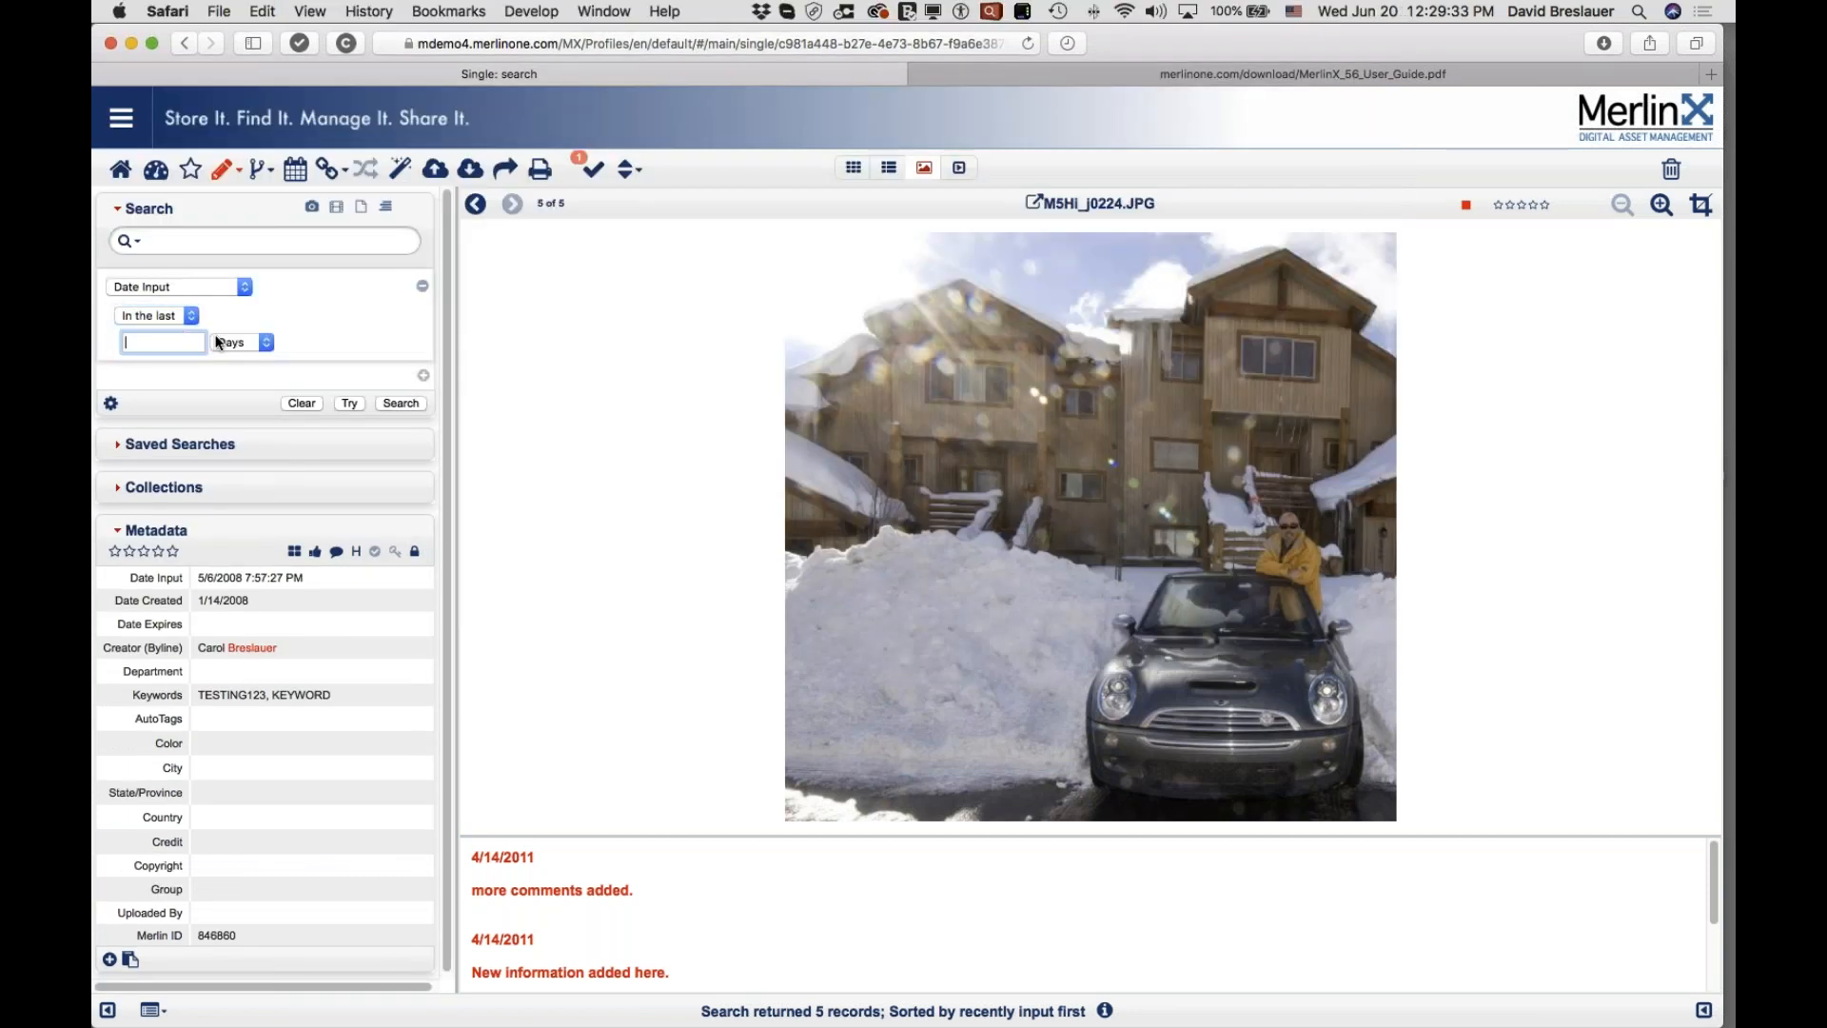
pyautogui.click(402, 402)
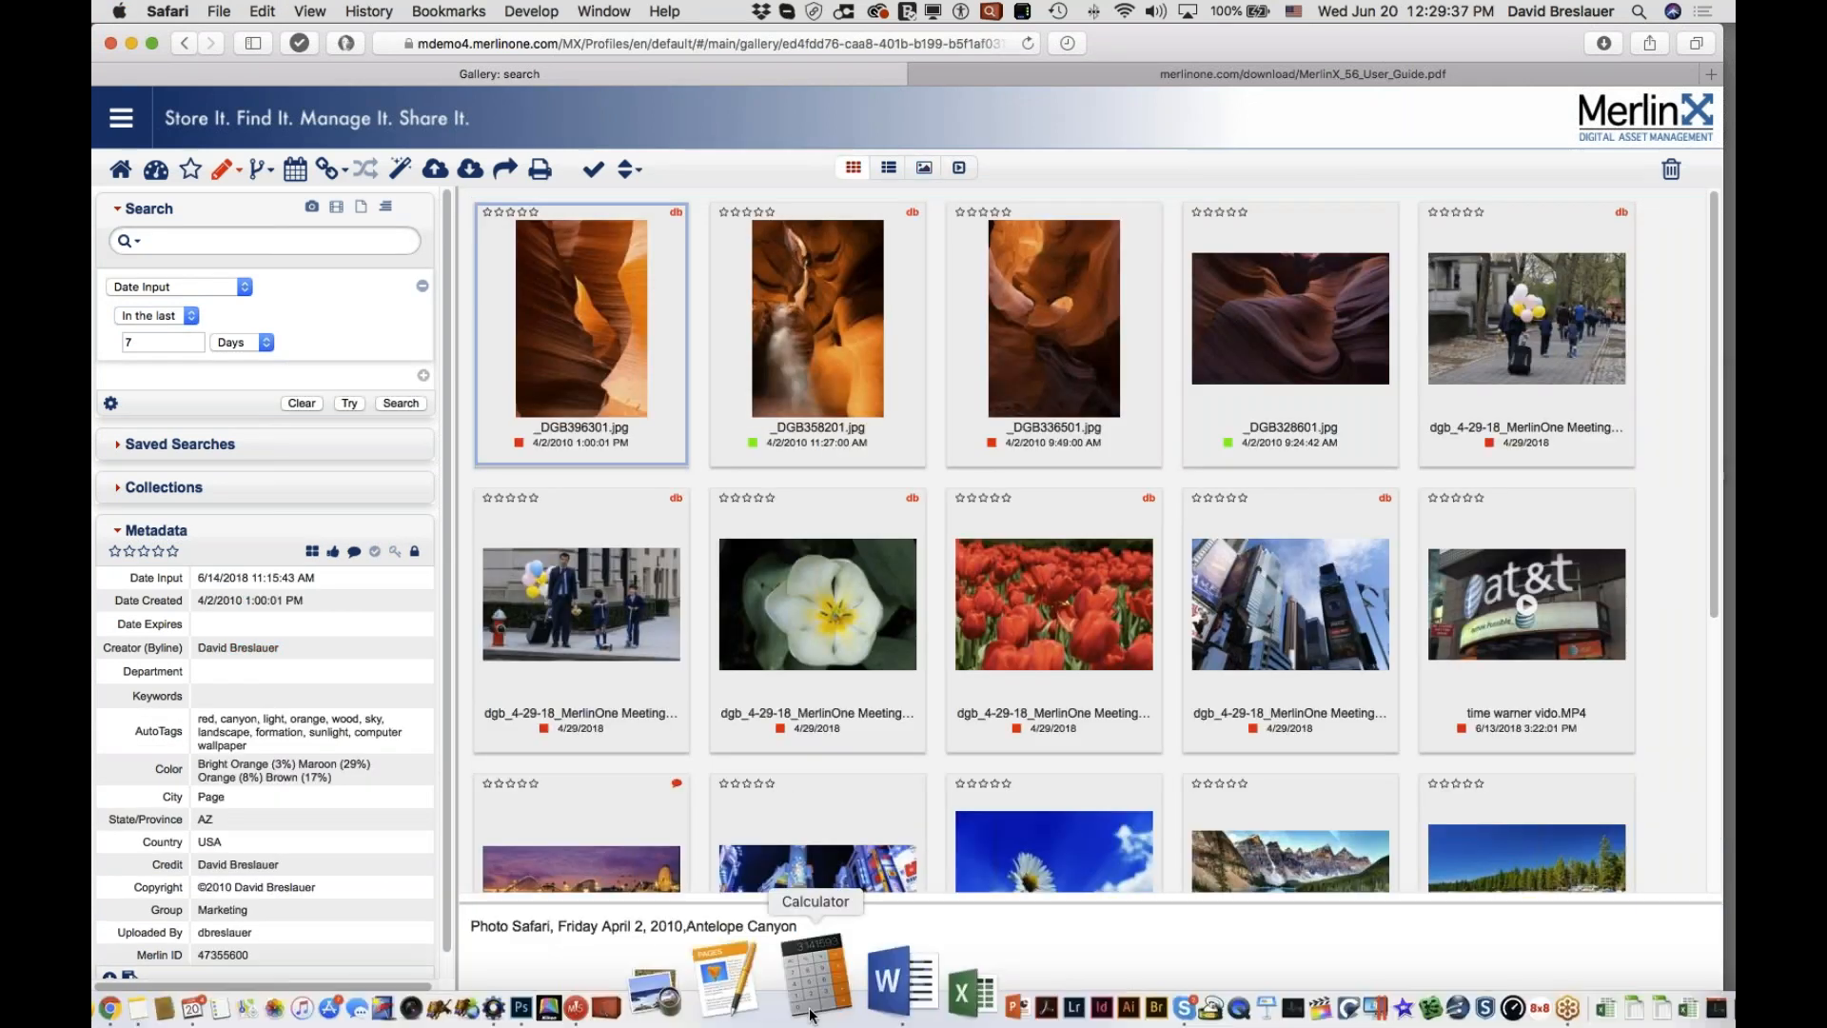
pyautogui.click(118, 448)
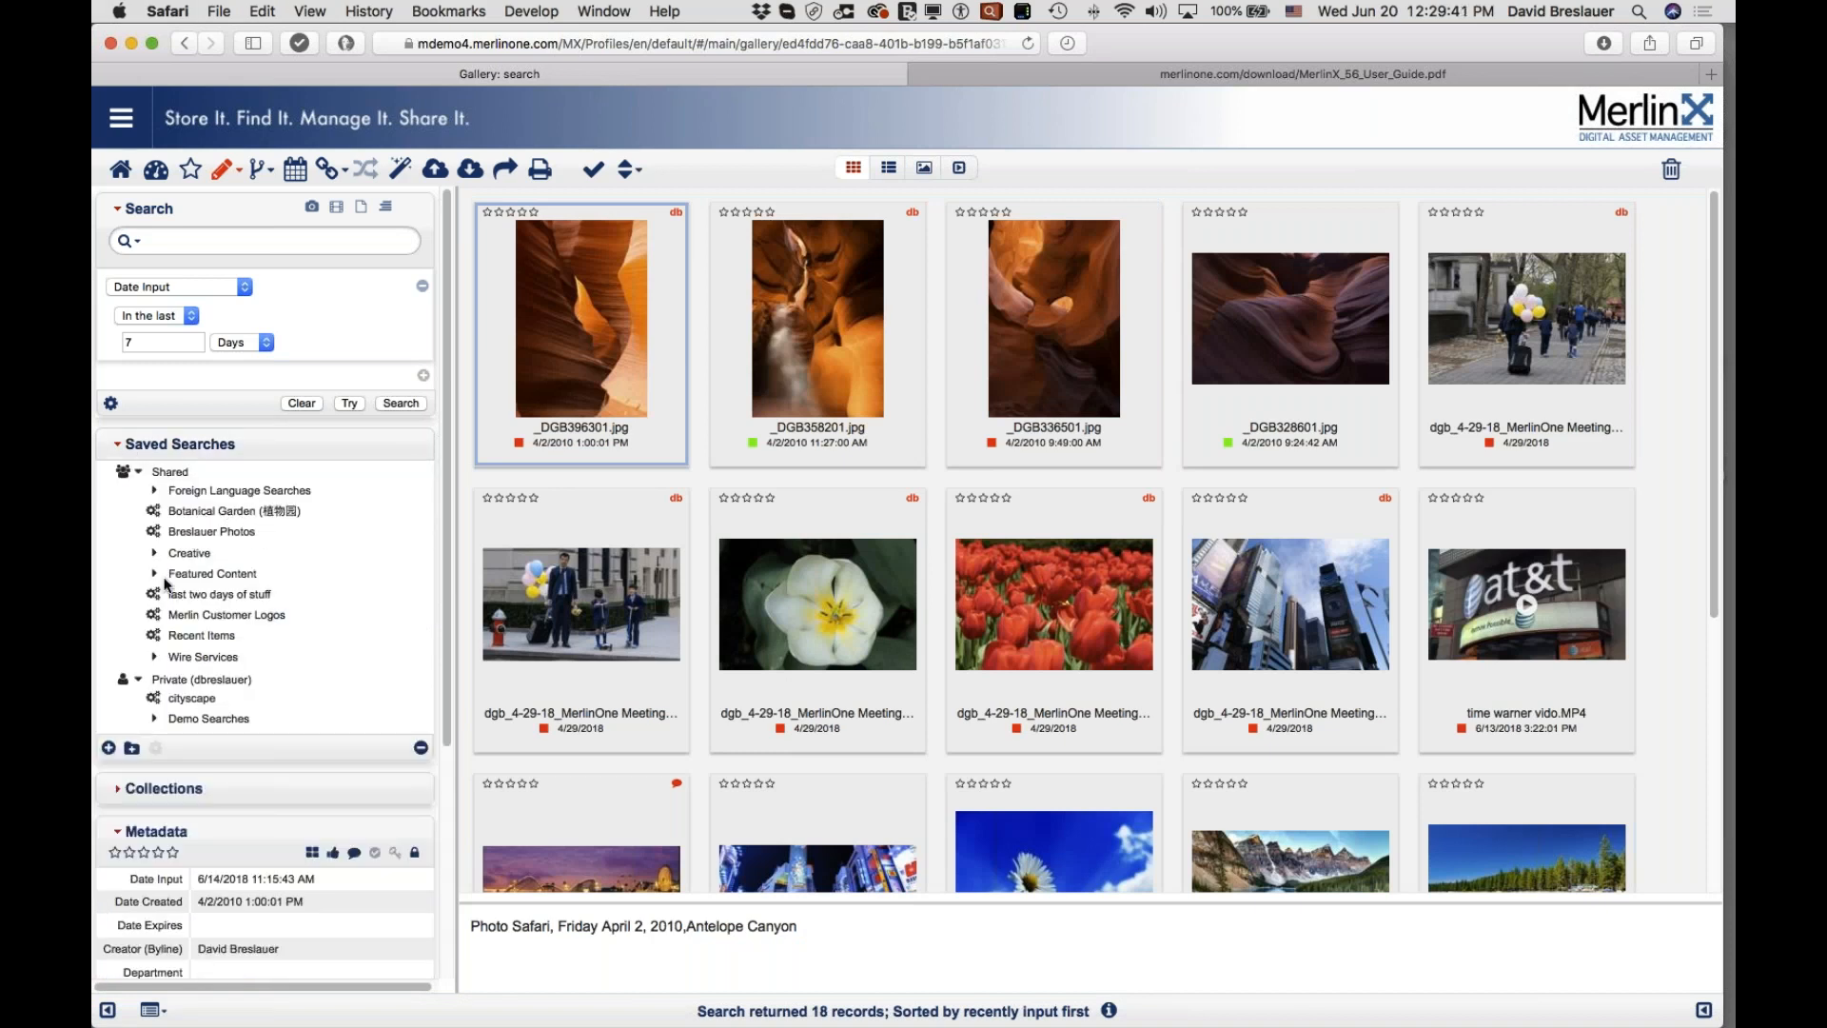
pyautogui.scroll(-1, 172, 656)
pyautogui.click(166, 674)
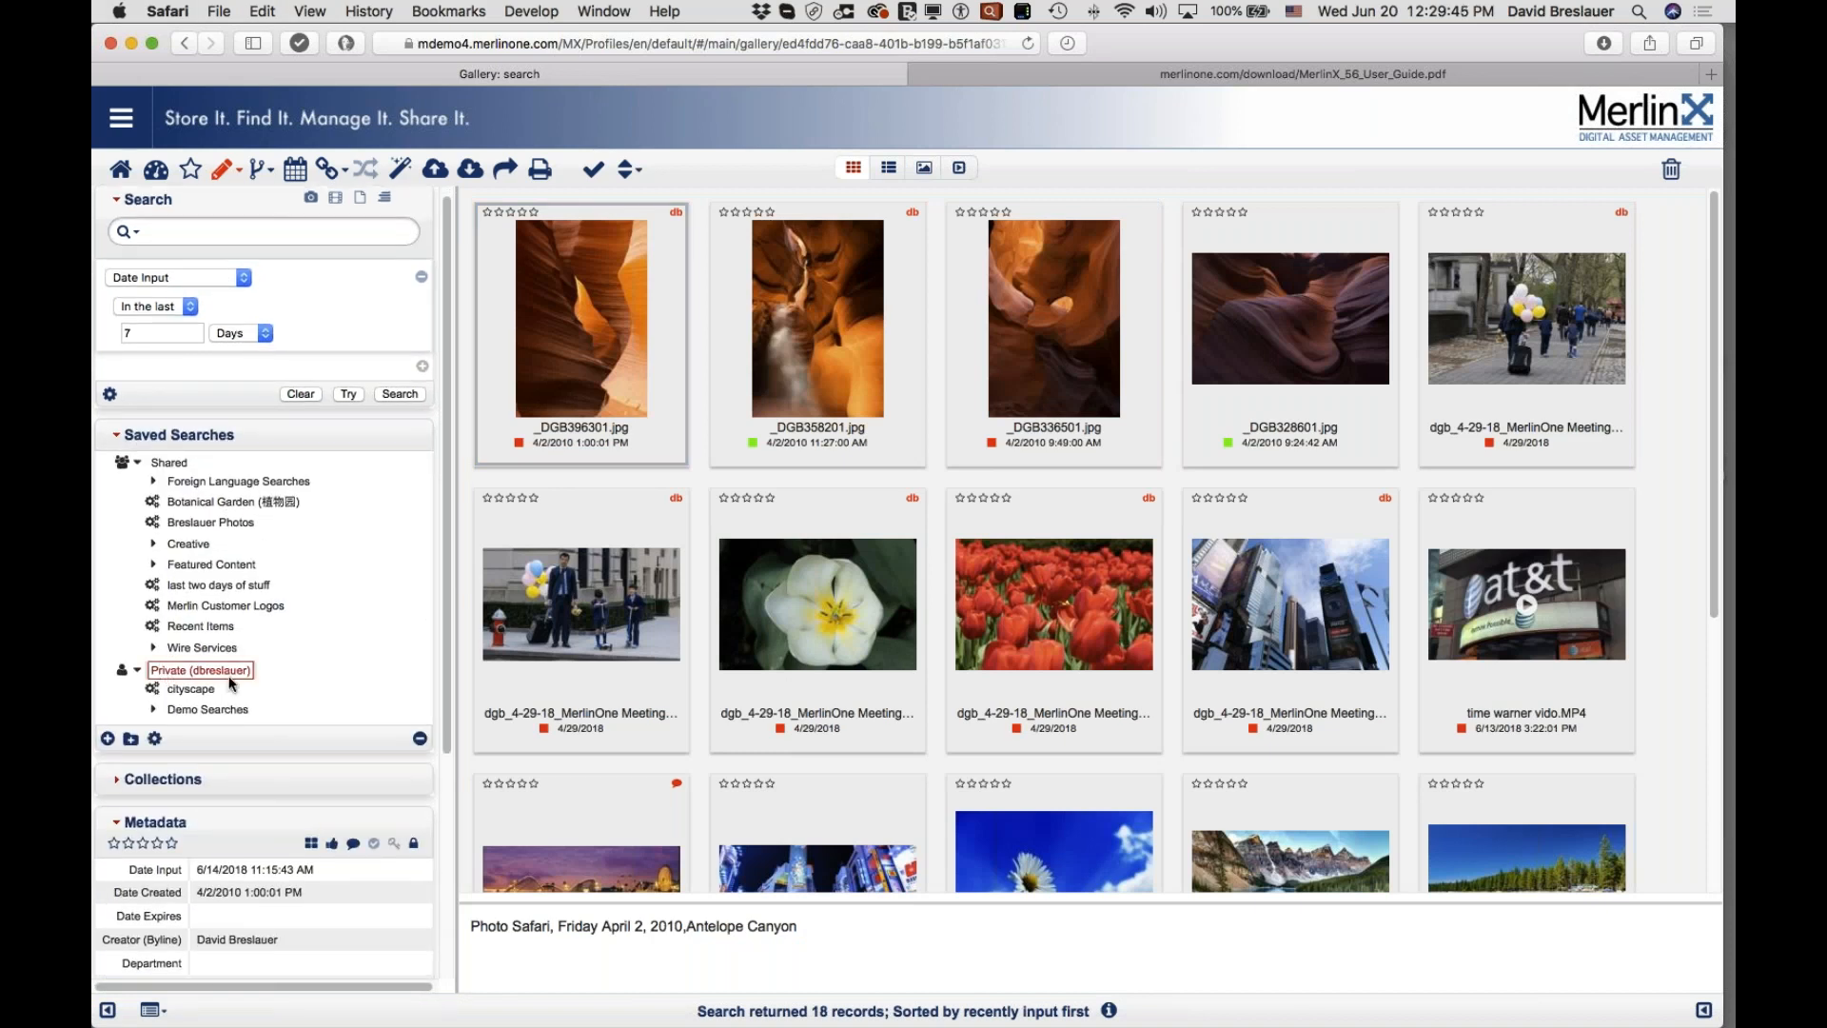
pyautogui.click(169, 464)
pyautogui.click(161, 672)
pyautogui.click(108, 739)
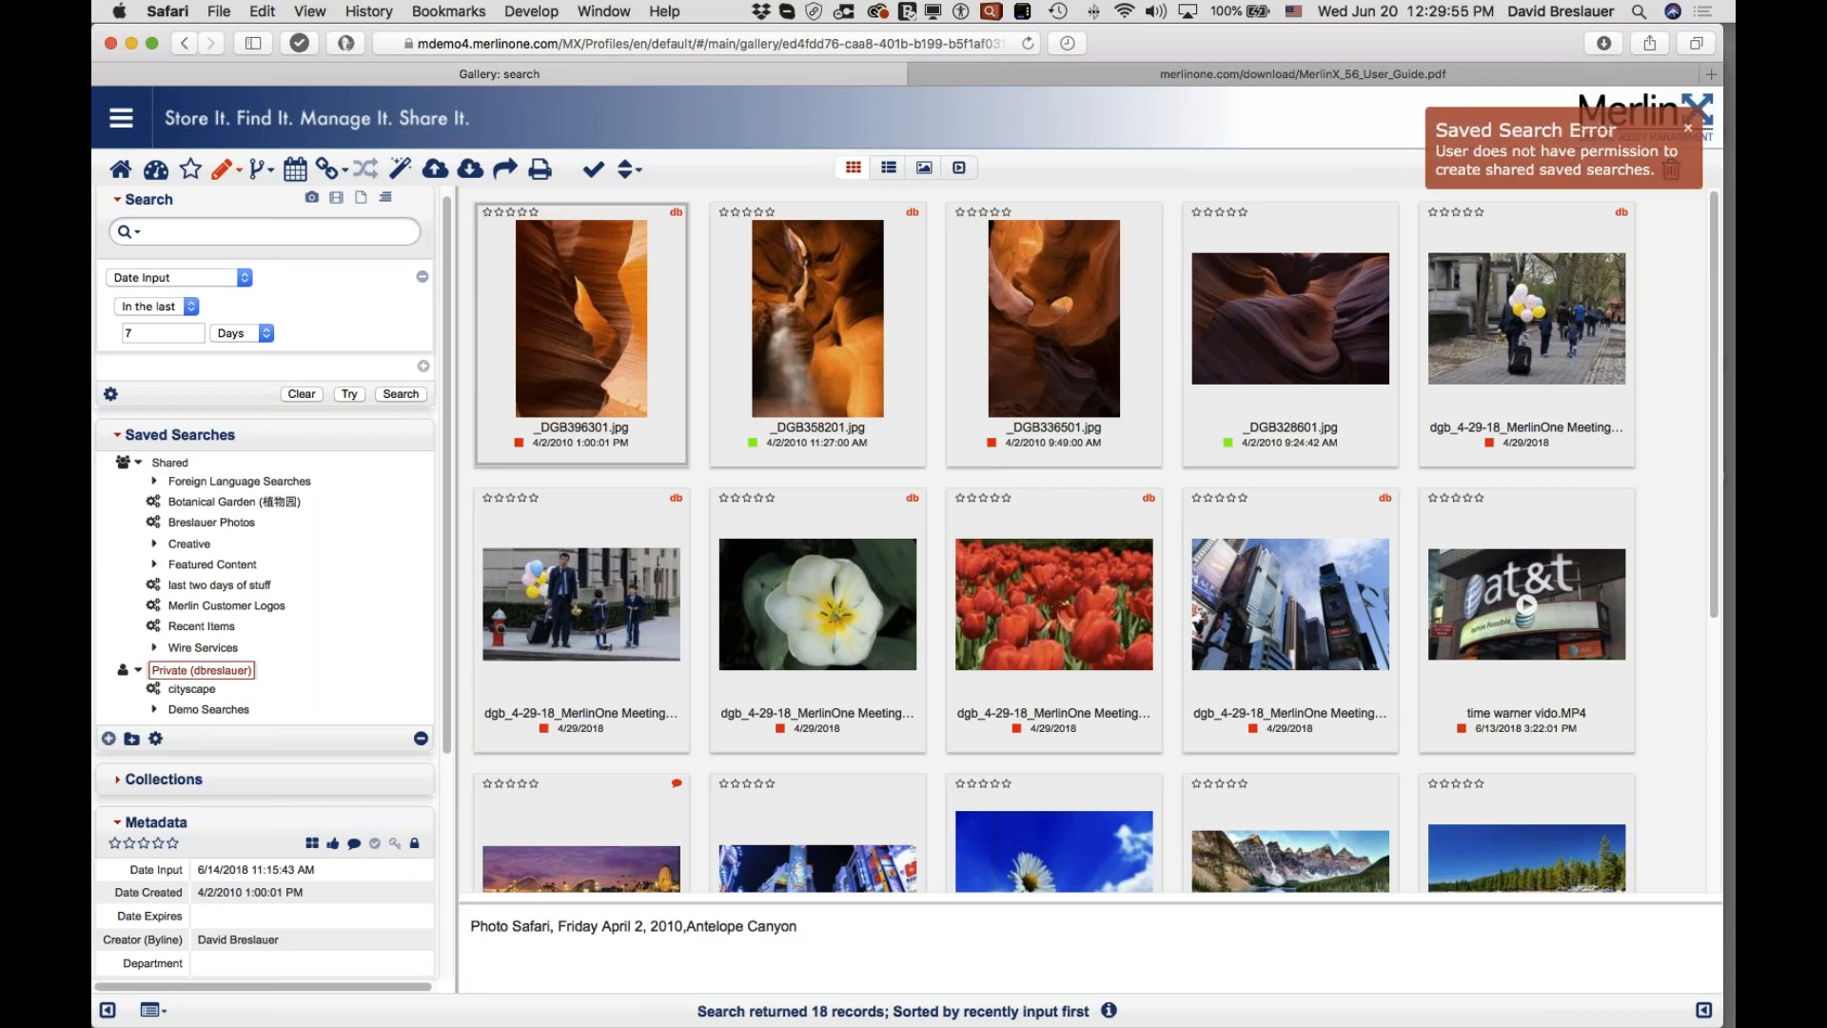
pyautogui.click(108, 739)
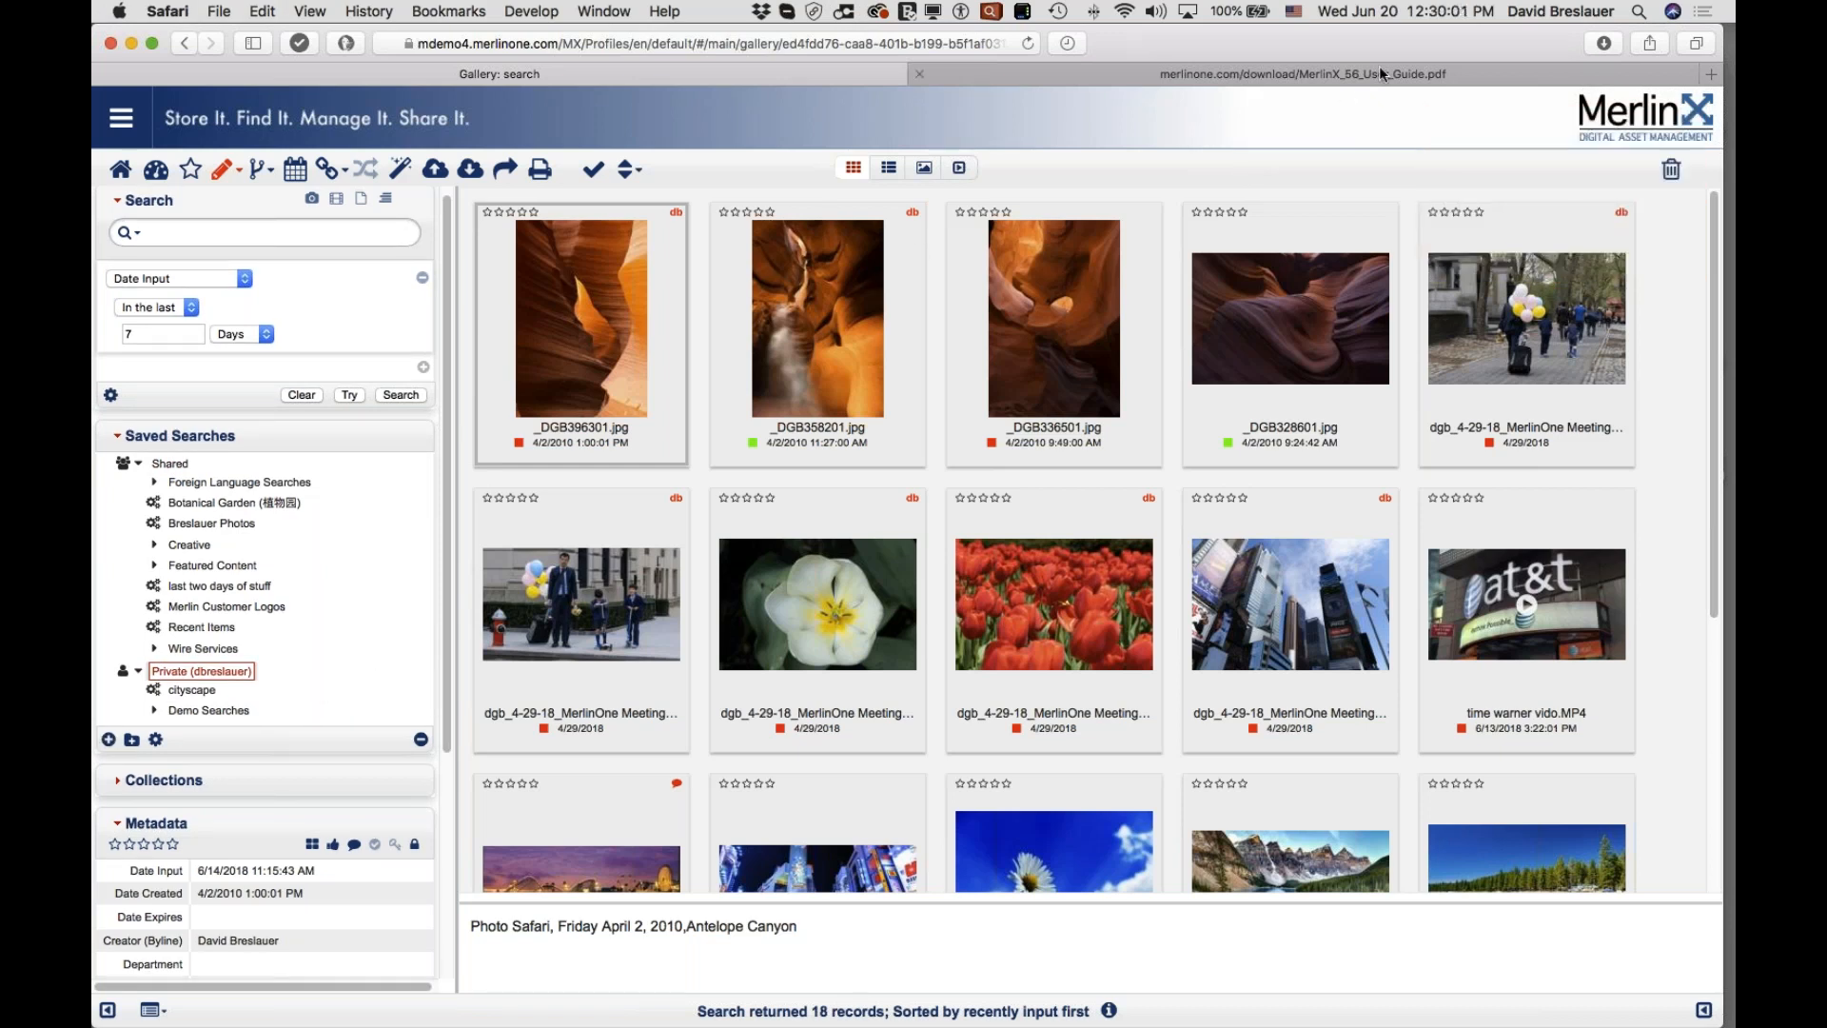
pyautogui.click(109, 742)
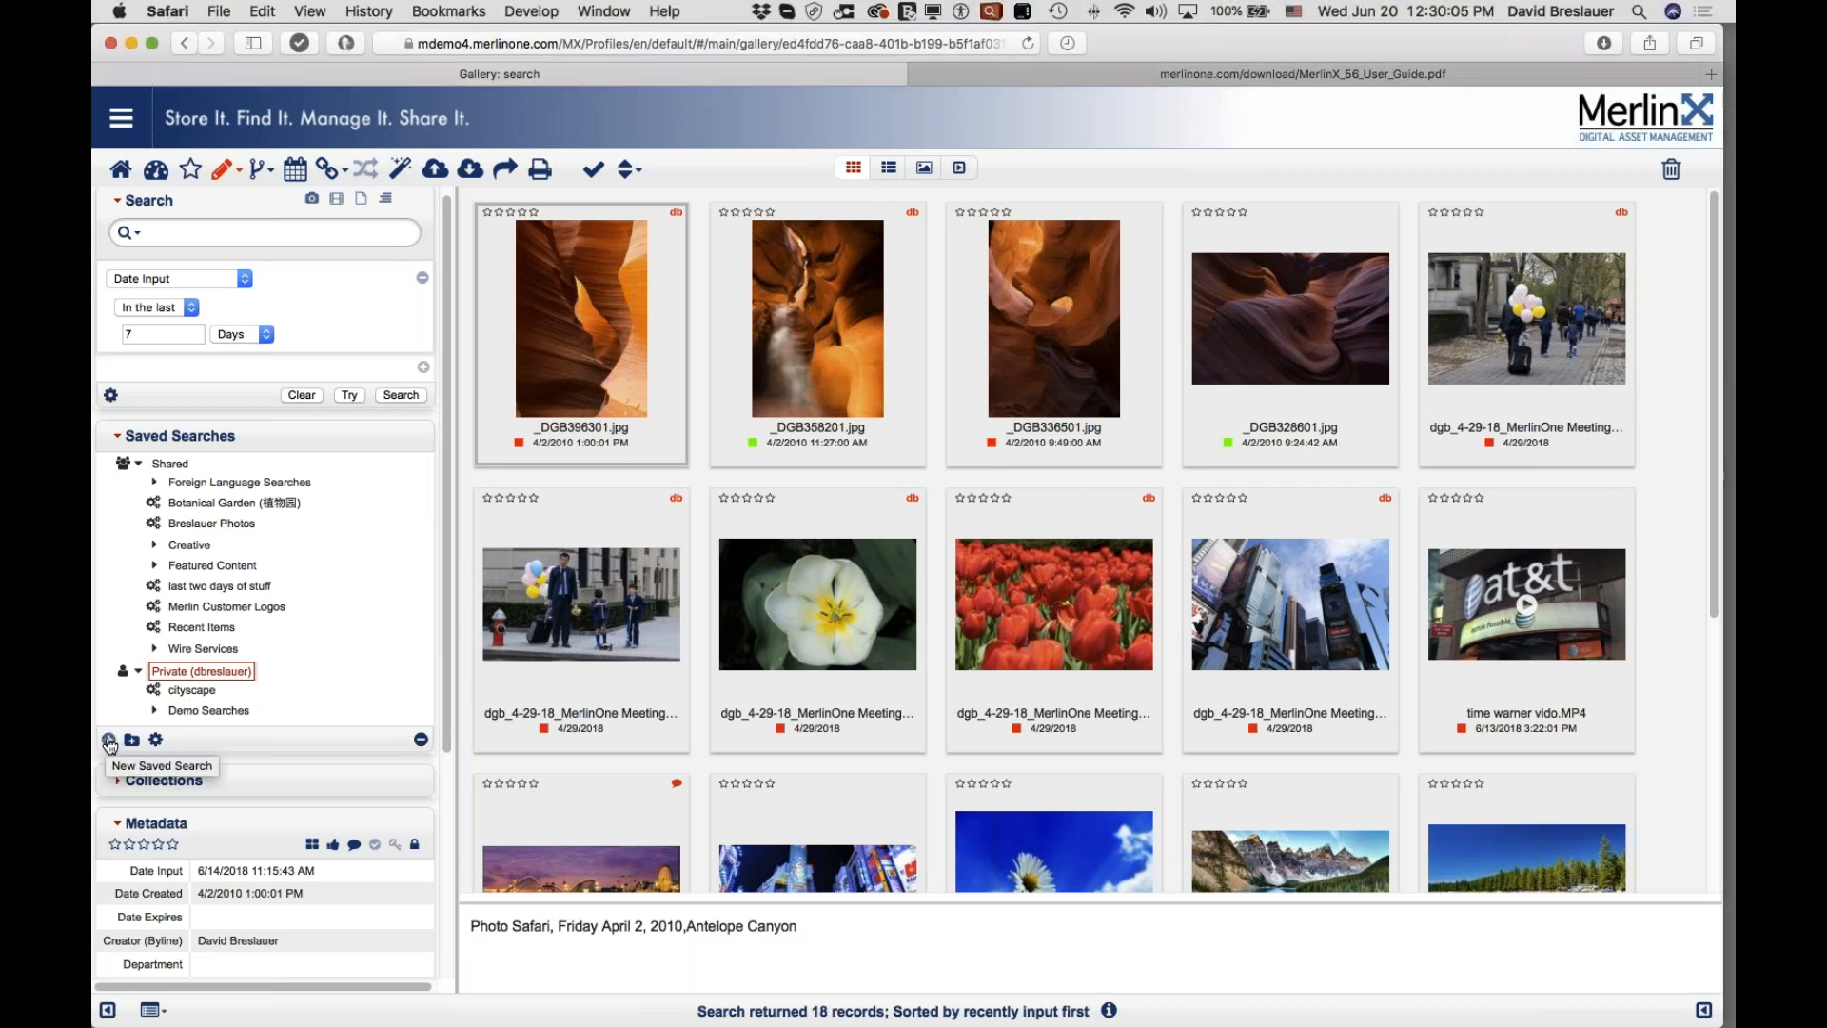
pyautogui.click(111, 741)
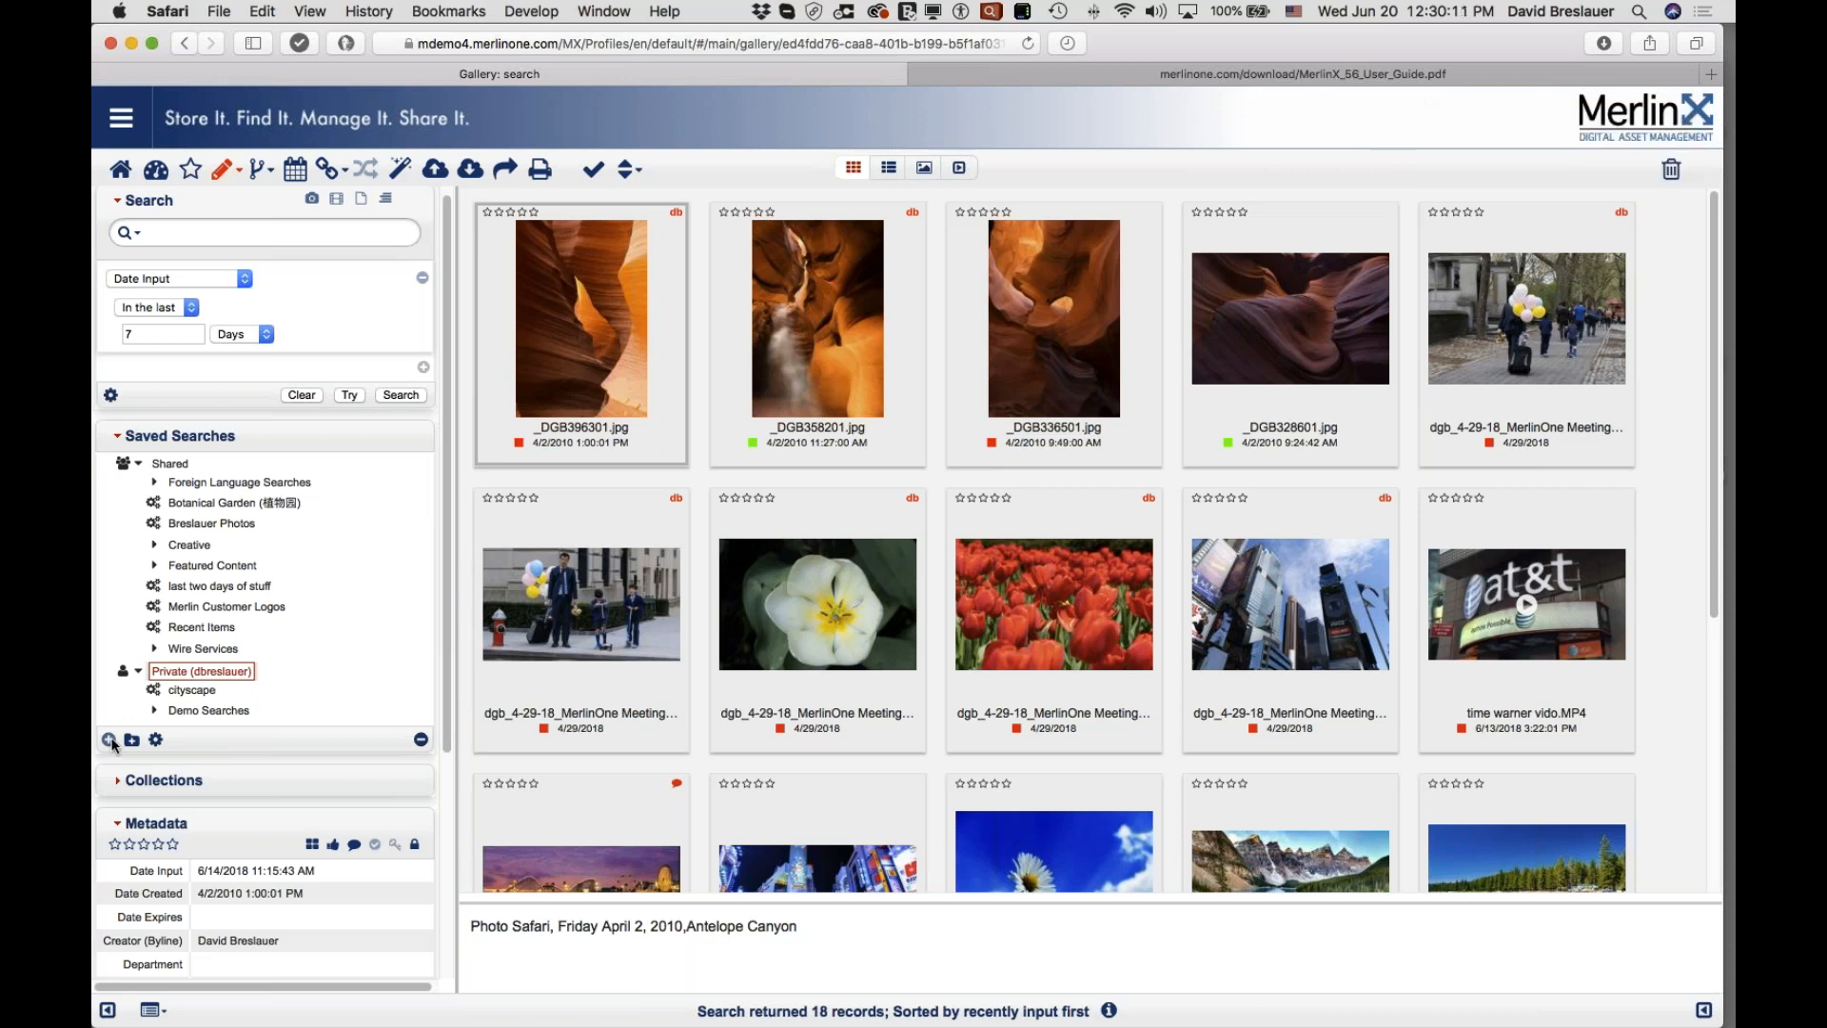
pyautogui.scroll(-1, 114, 745)
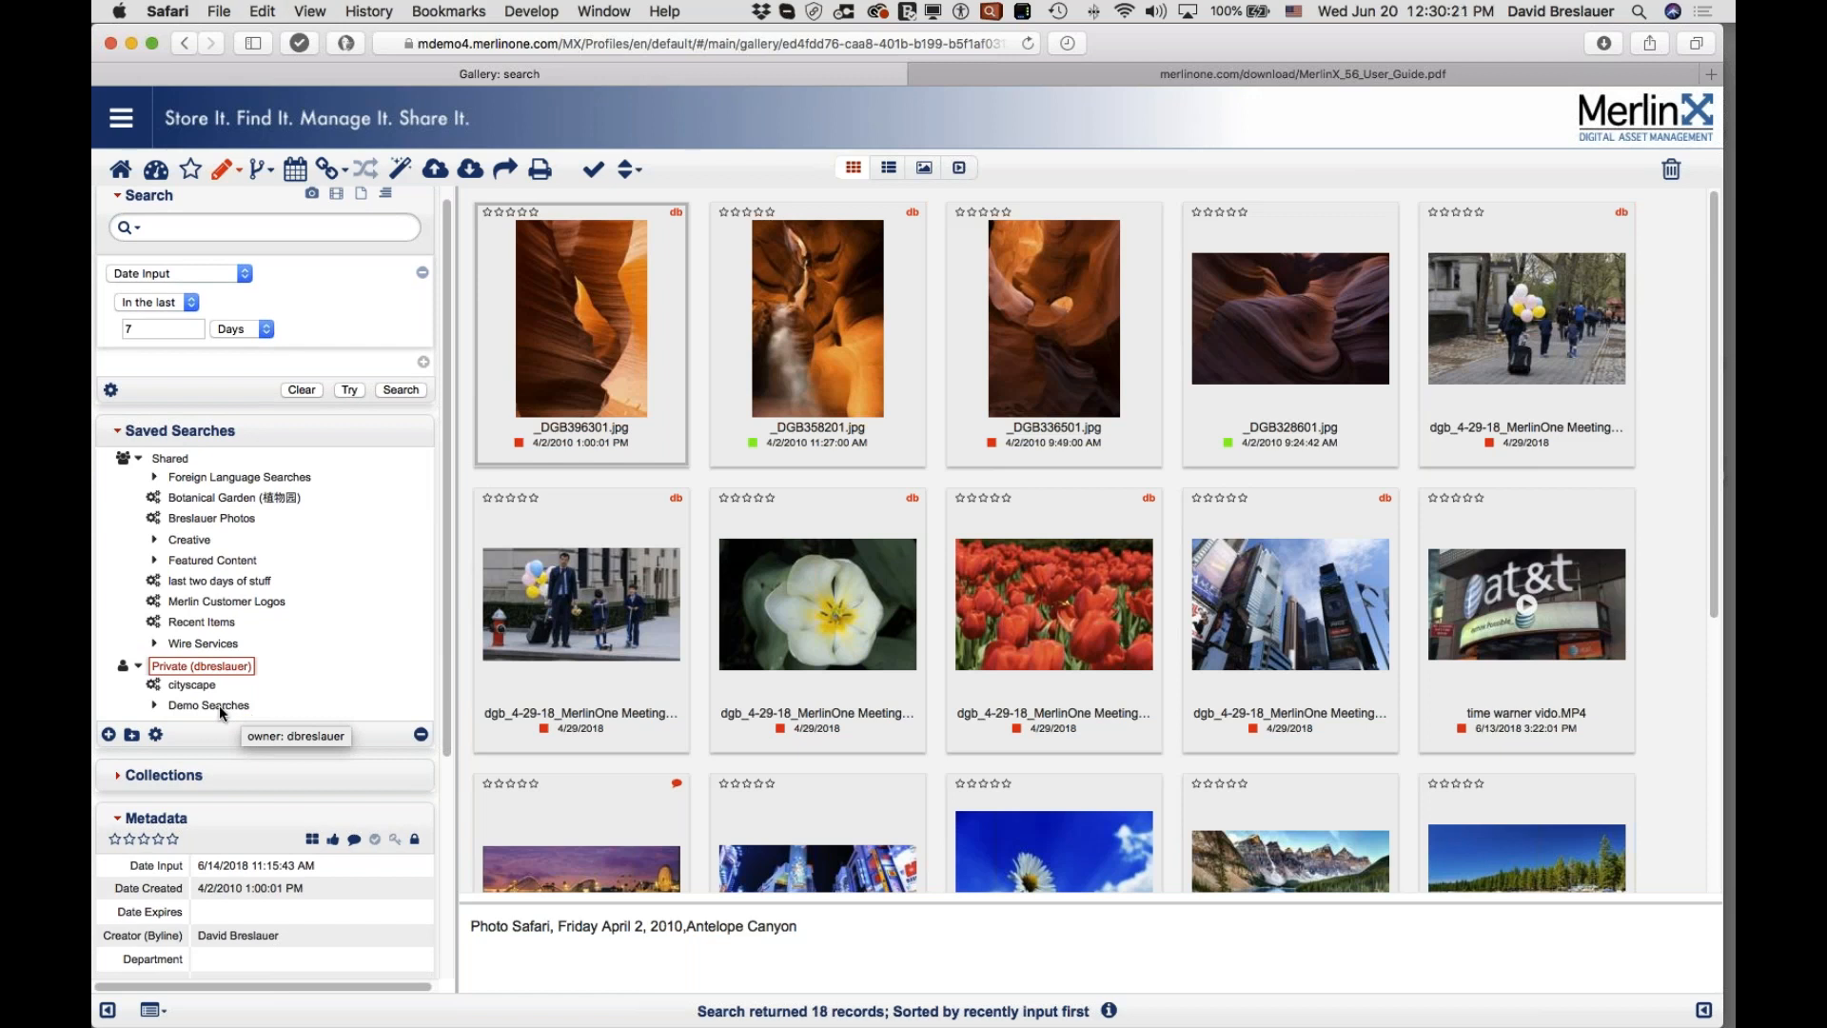
pyautogui.click(150, 684)
pyautogui.moveTo(150, 693); pyautogui.dragTo(176, 473)
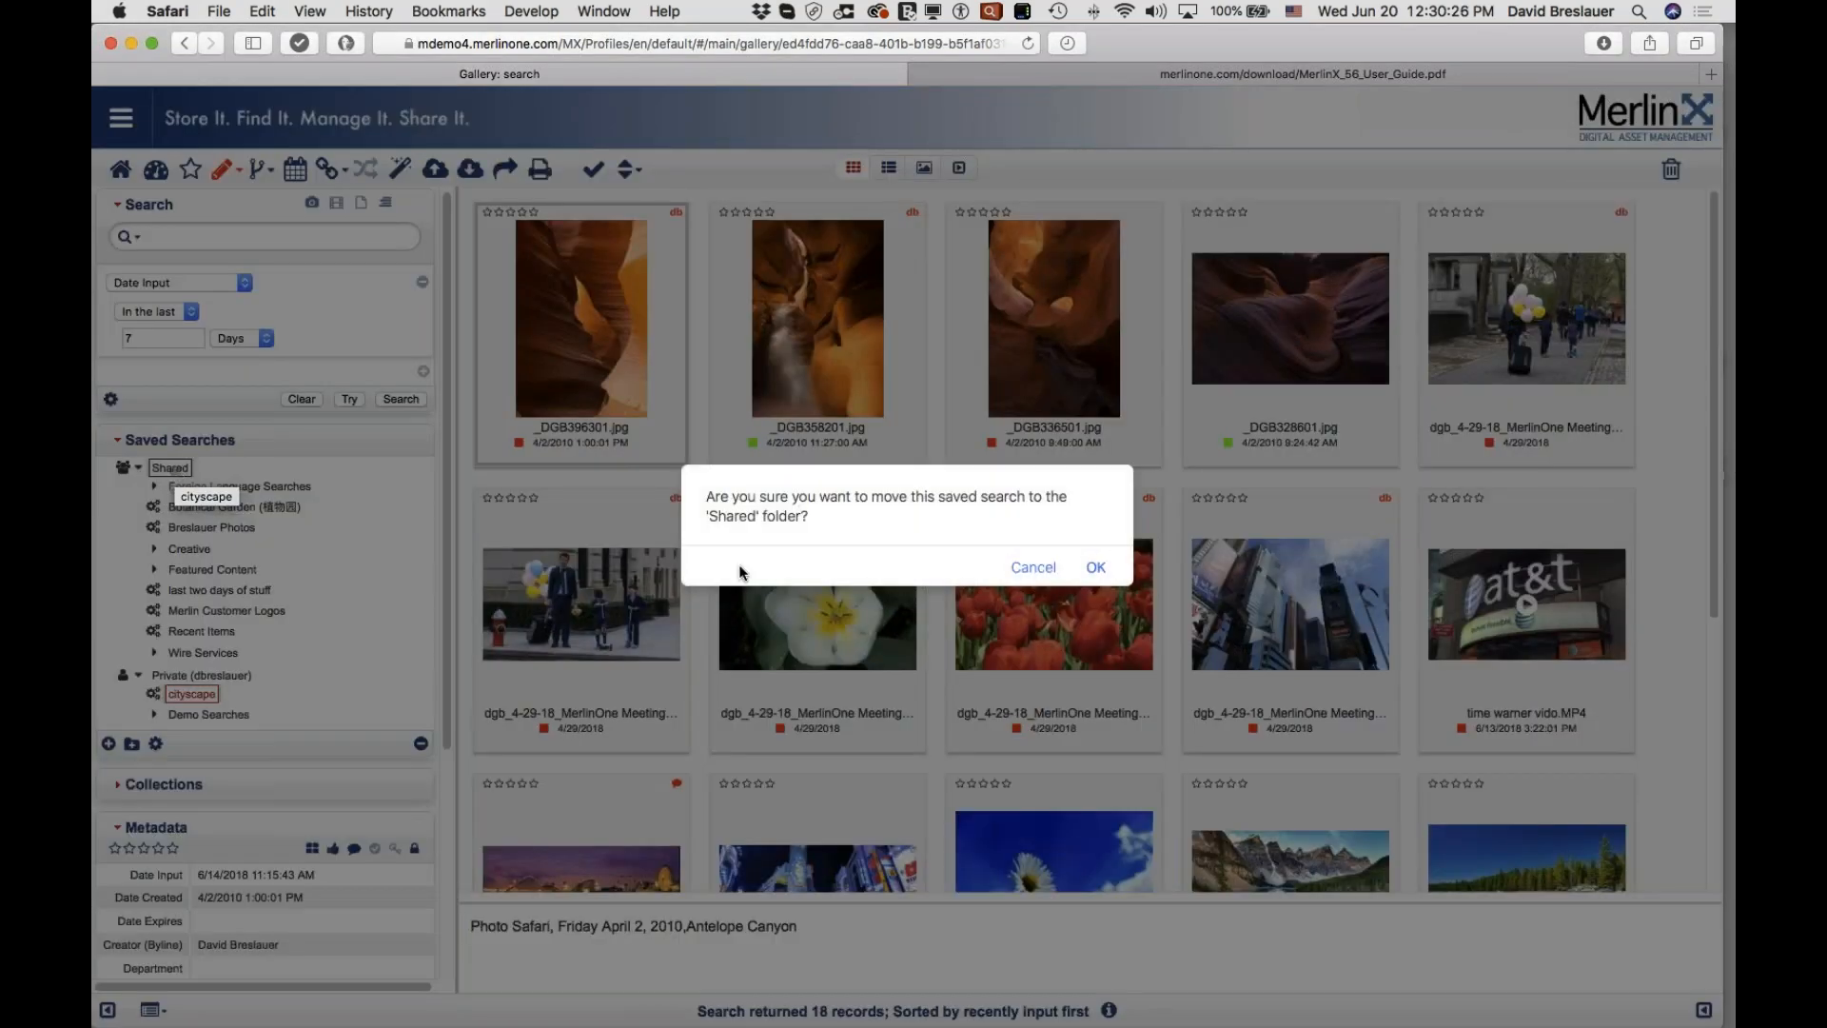
pyautogui.click(1097, 570)
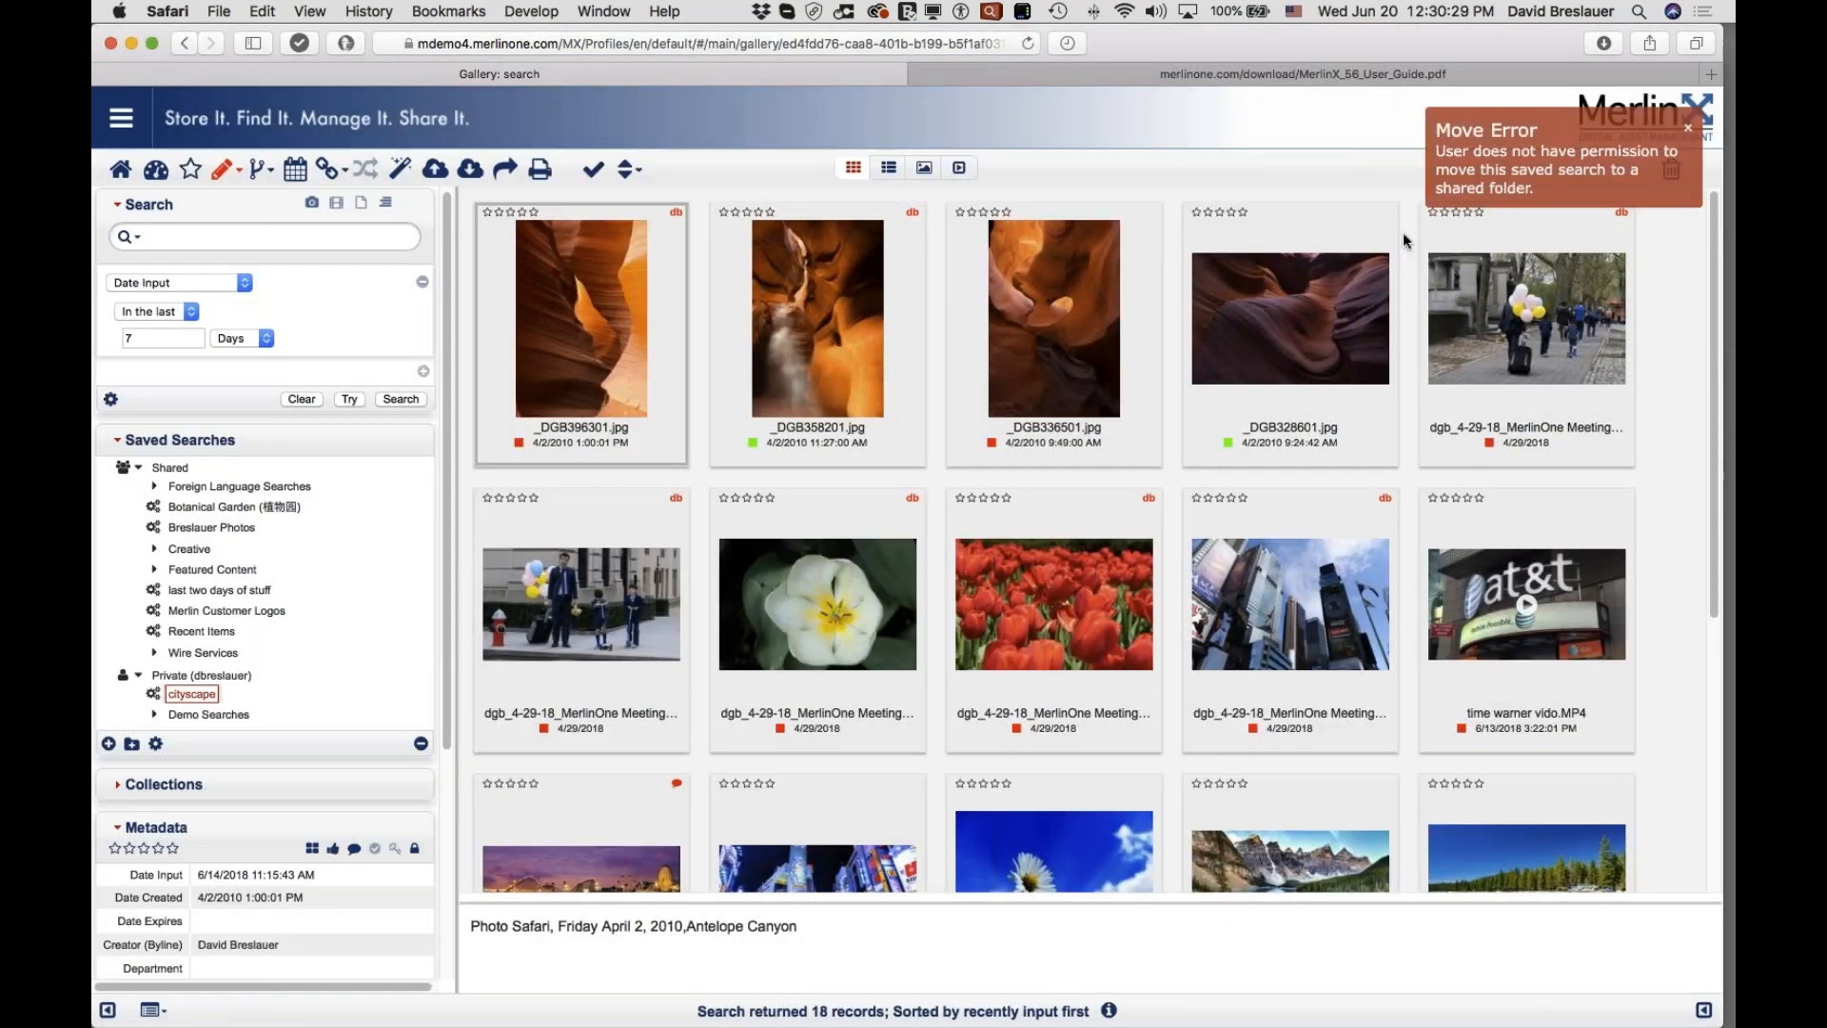
pyautogui.moveTo(877, 313)
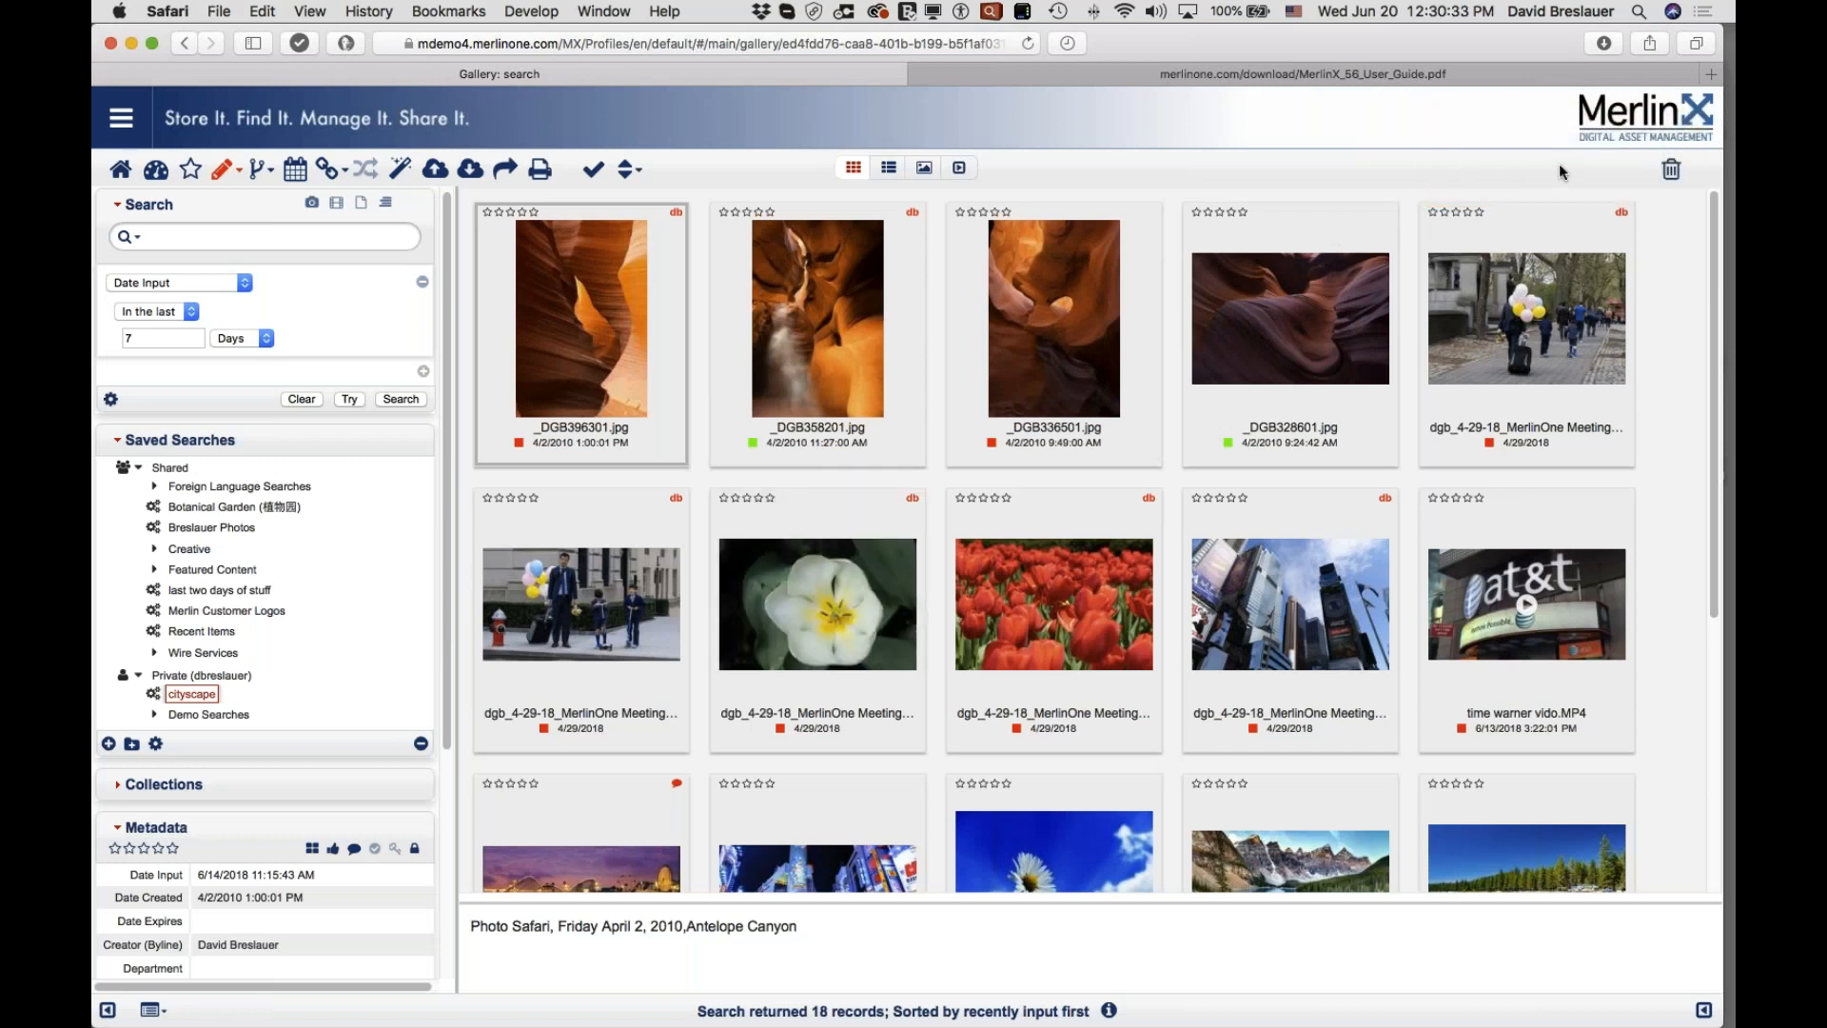
pyautogui.moveTo(773, 349)
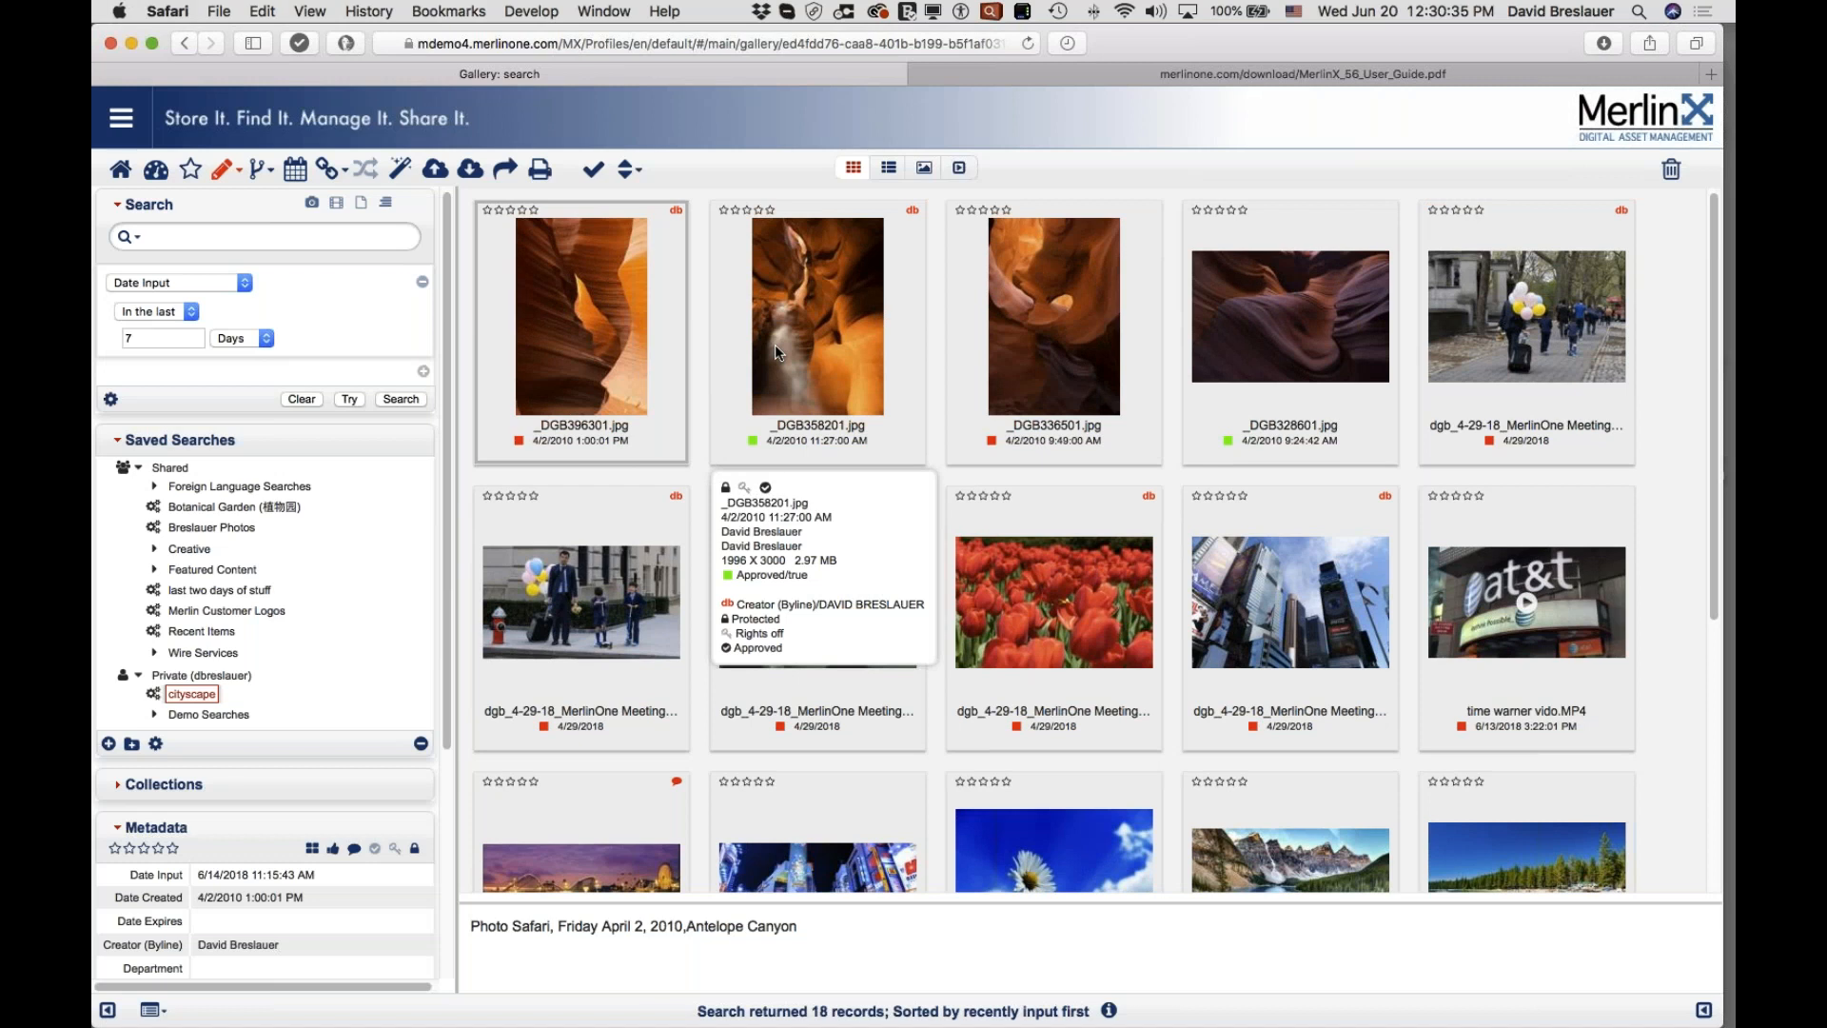
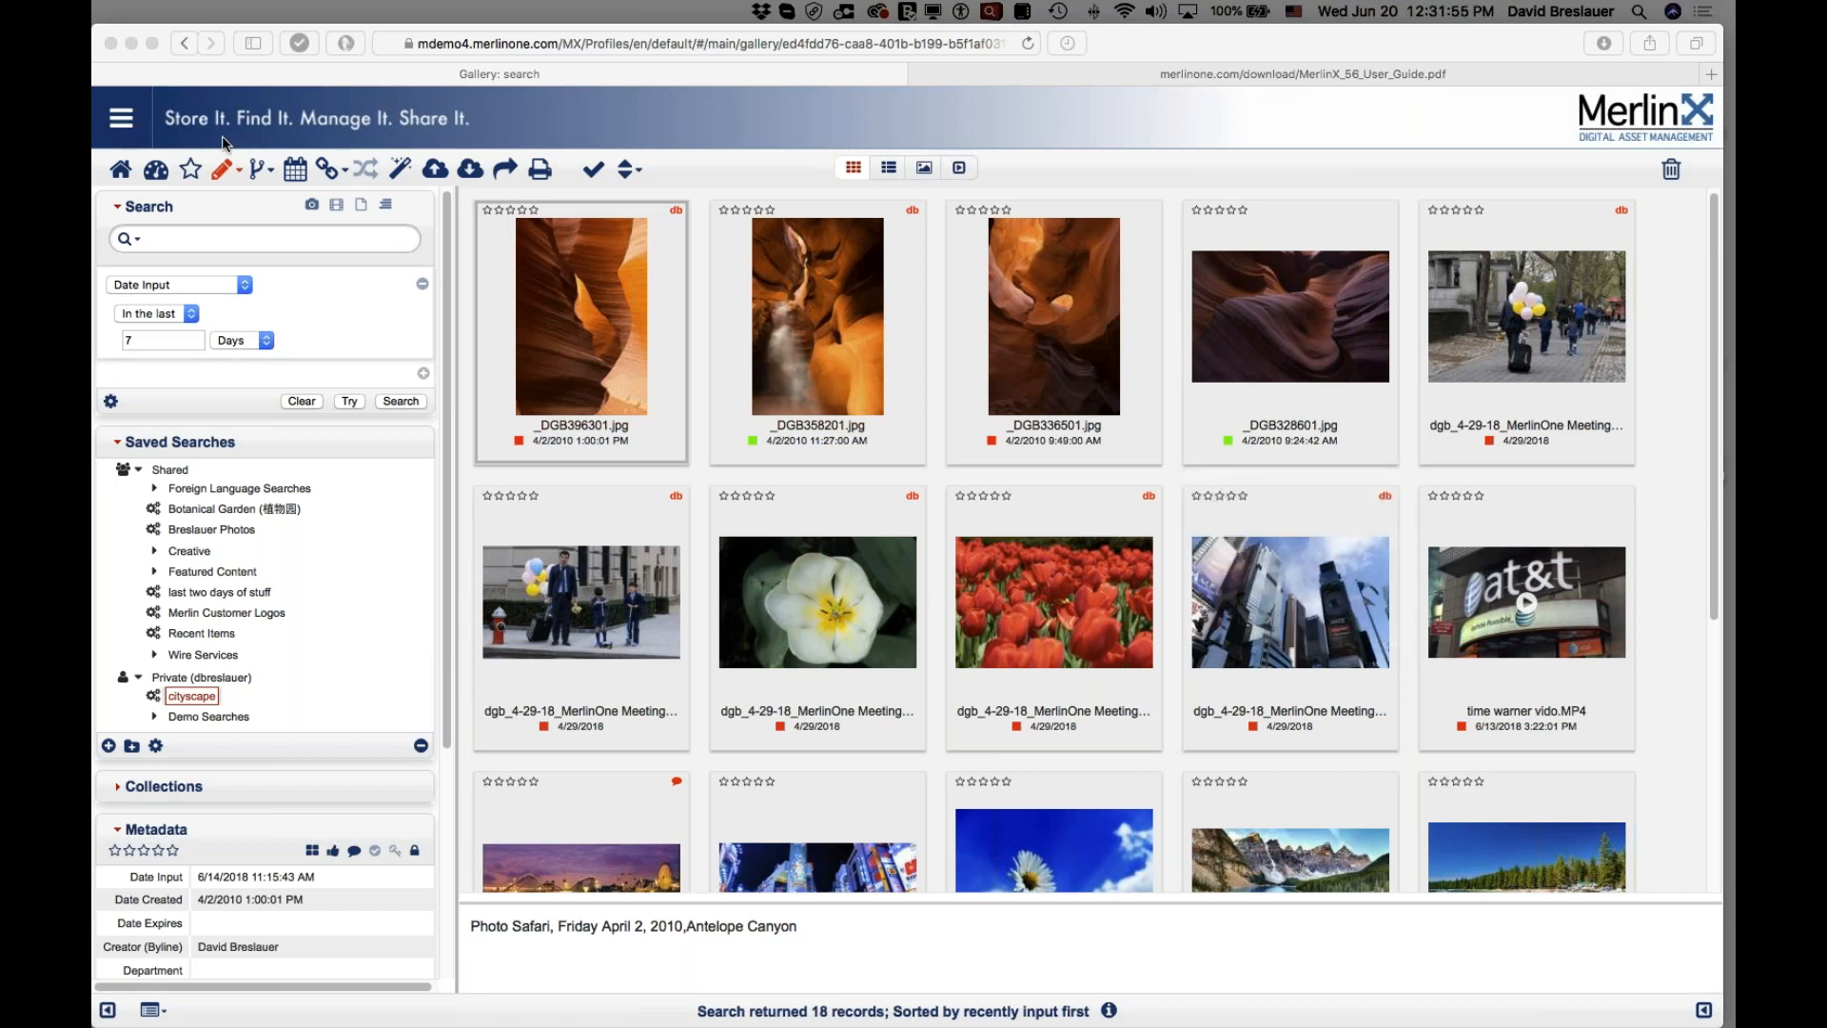
# Step: Open MerlinX's Administration page from the main hamburger menu
pyautogui.click(124, 126)
pyautogui.click(122, 124)
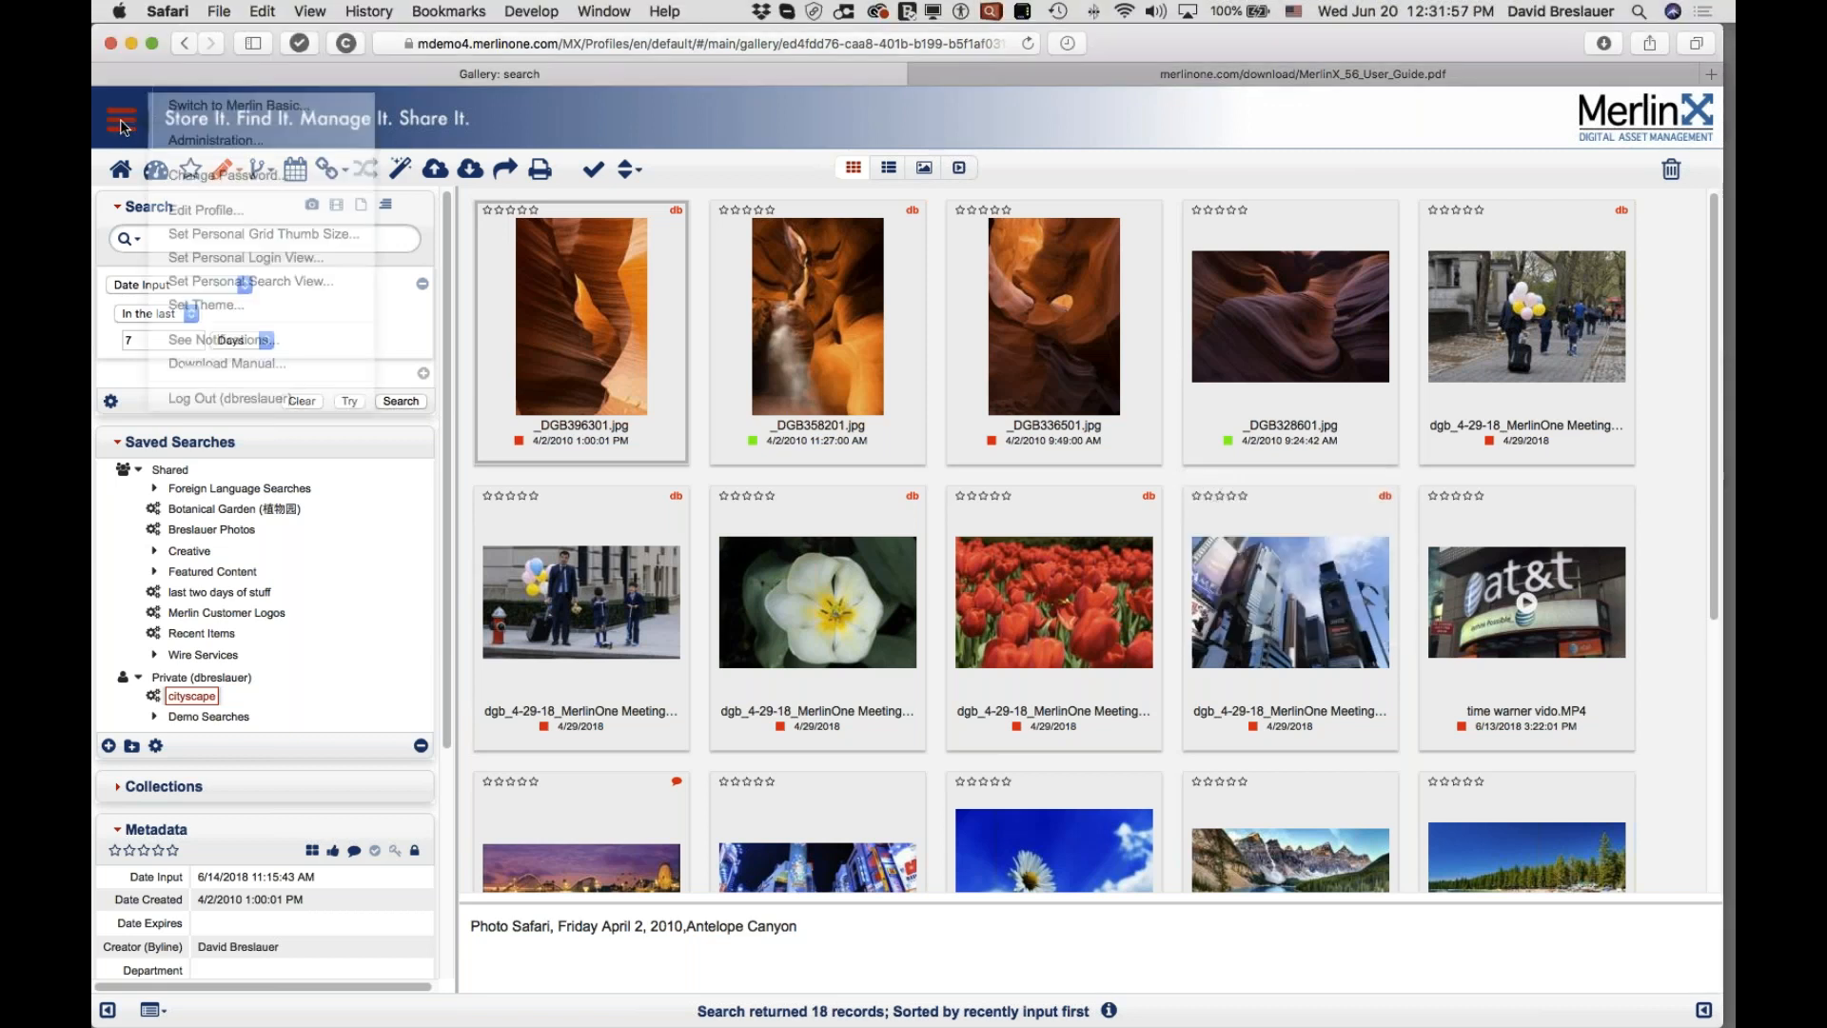
pyautogui.click(218, 143)
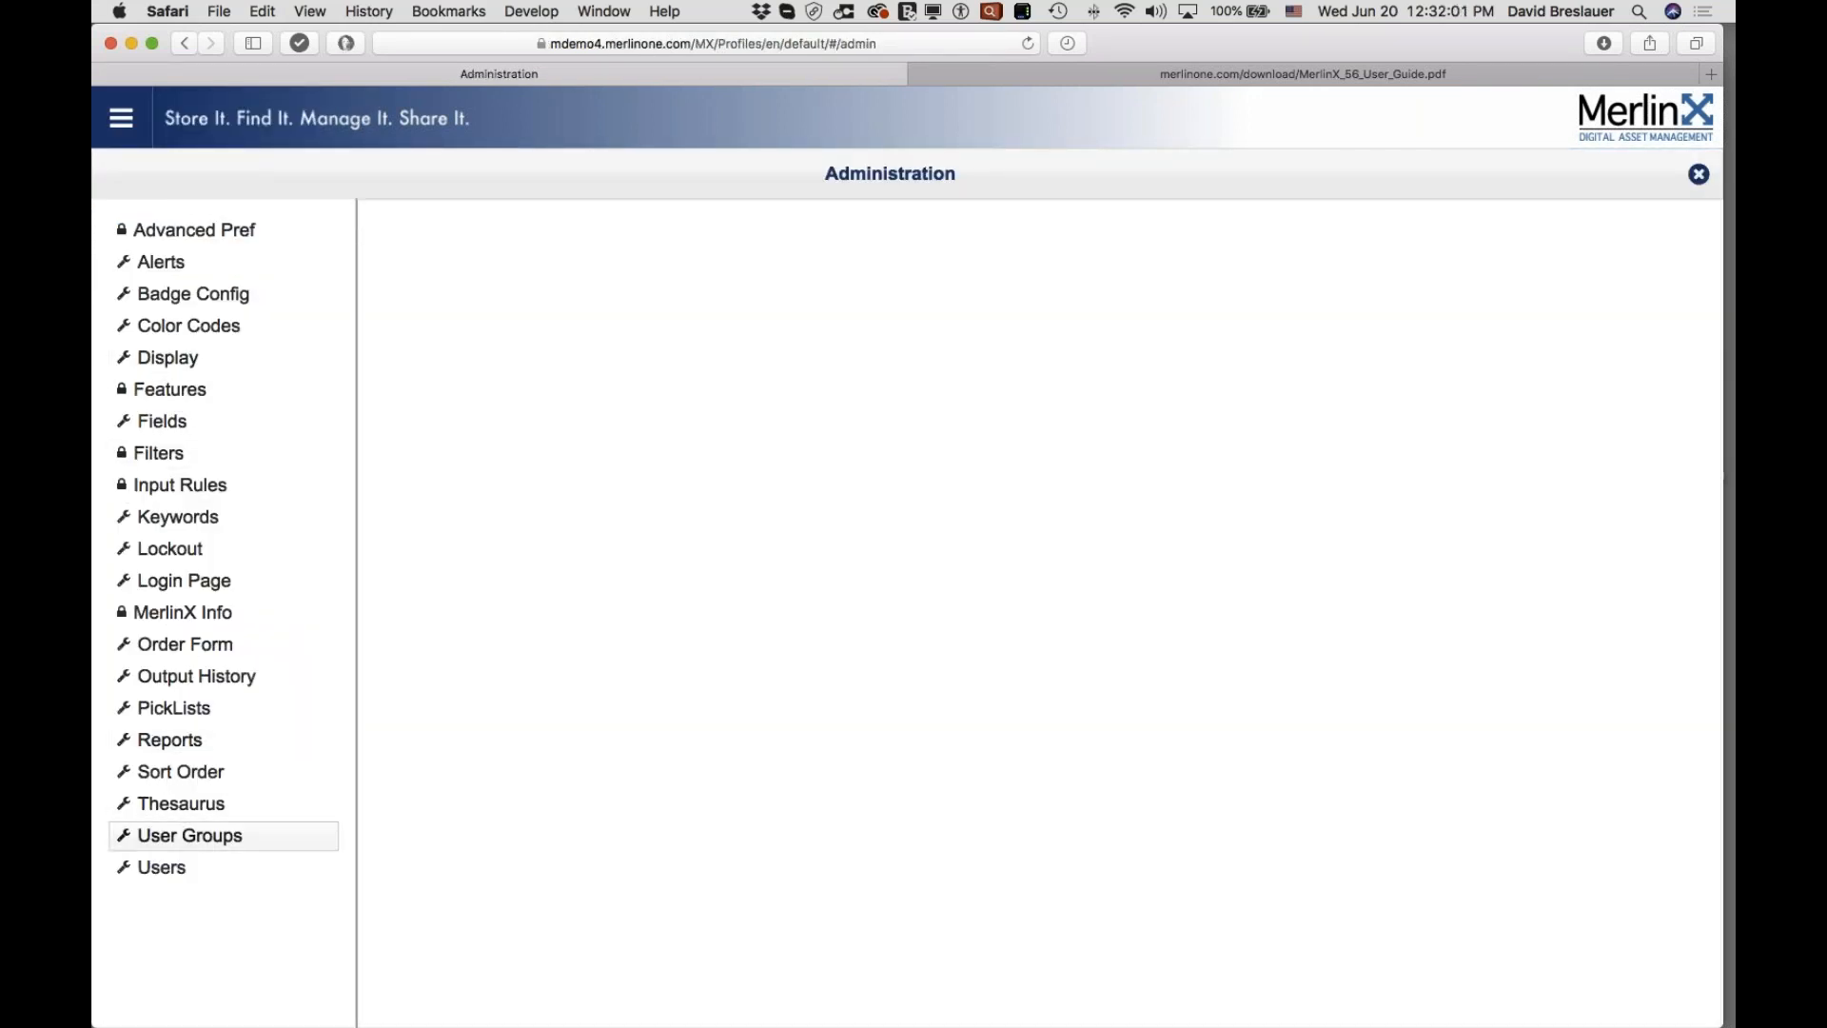
# Step: Show the MERLINPHOTO group's entitlements, such as Crop, Edit and Output/Download, under User Groups
pyautogui.click(190, 836)
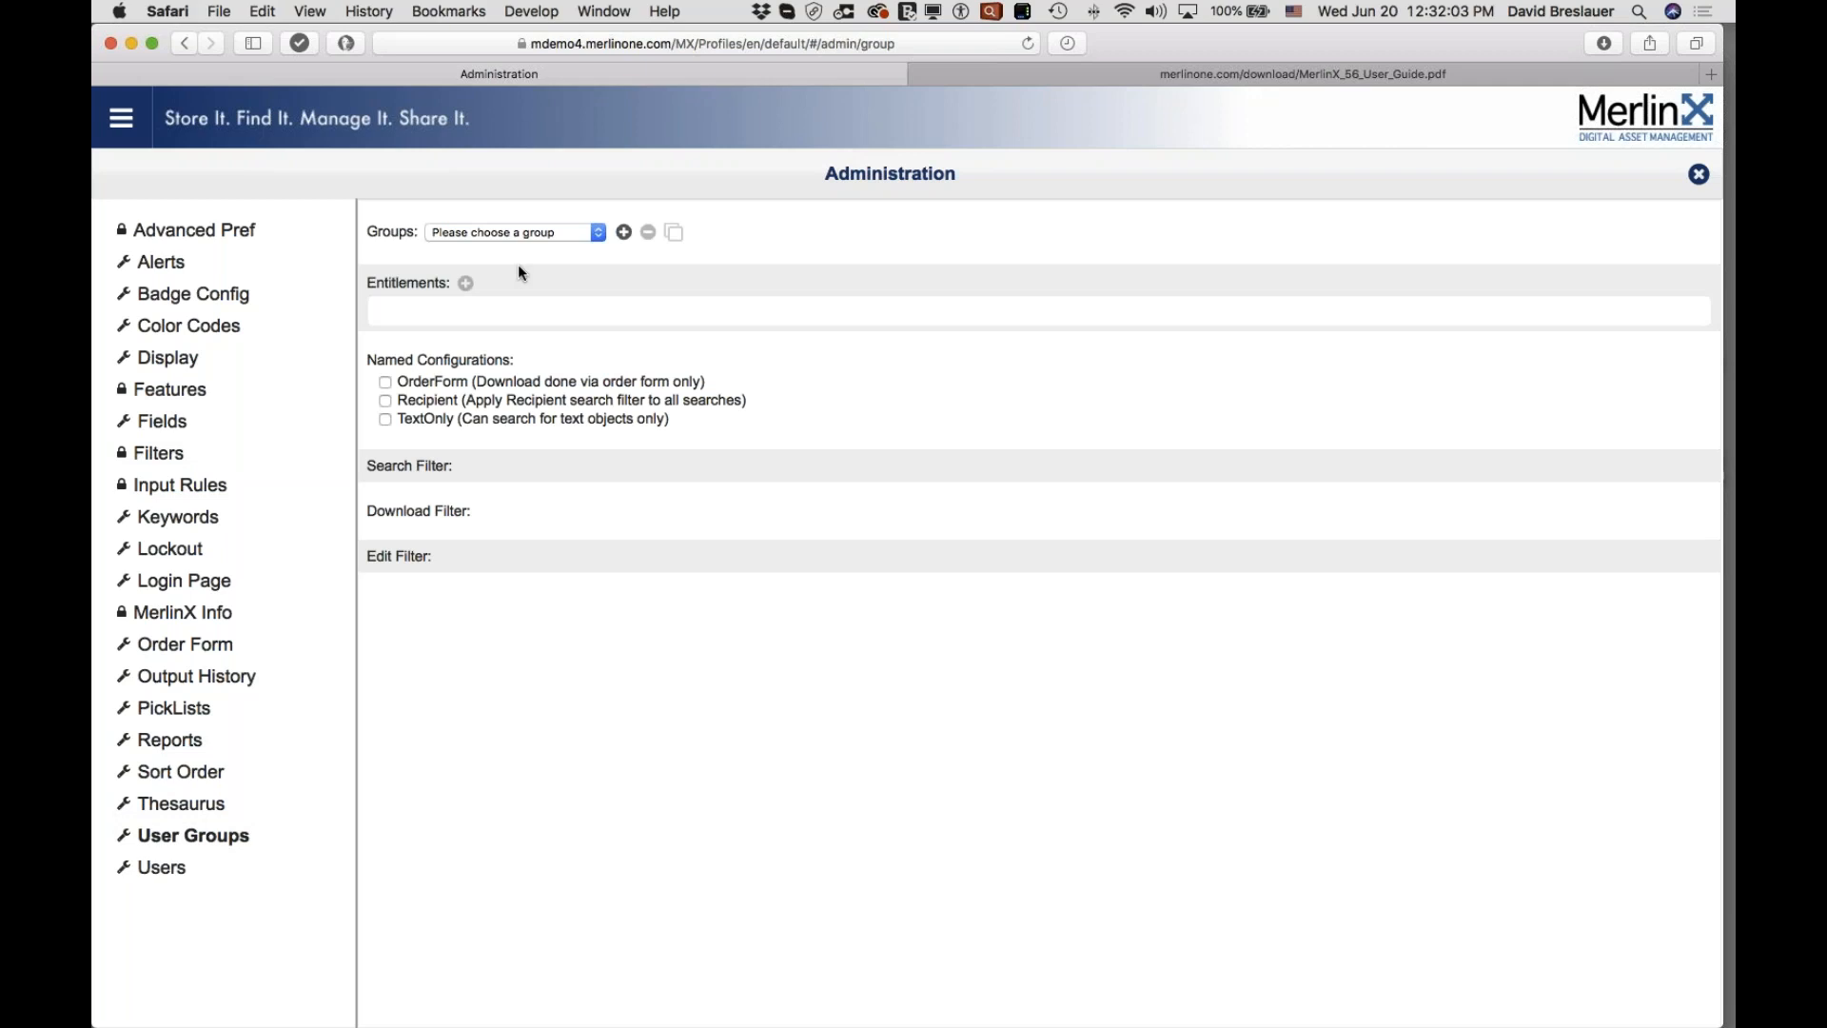
pyautogui.click(529, 231)
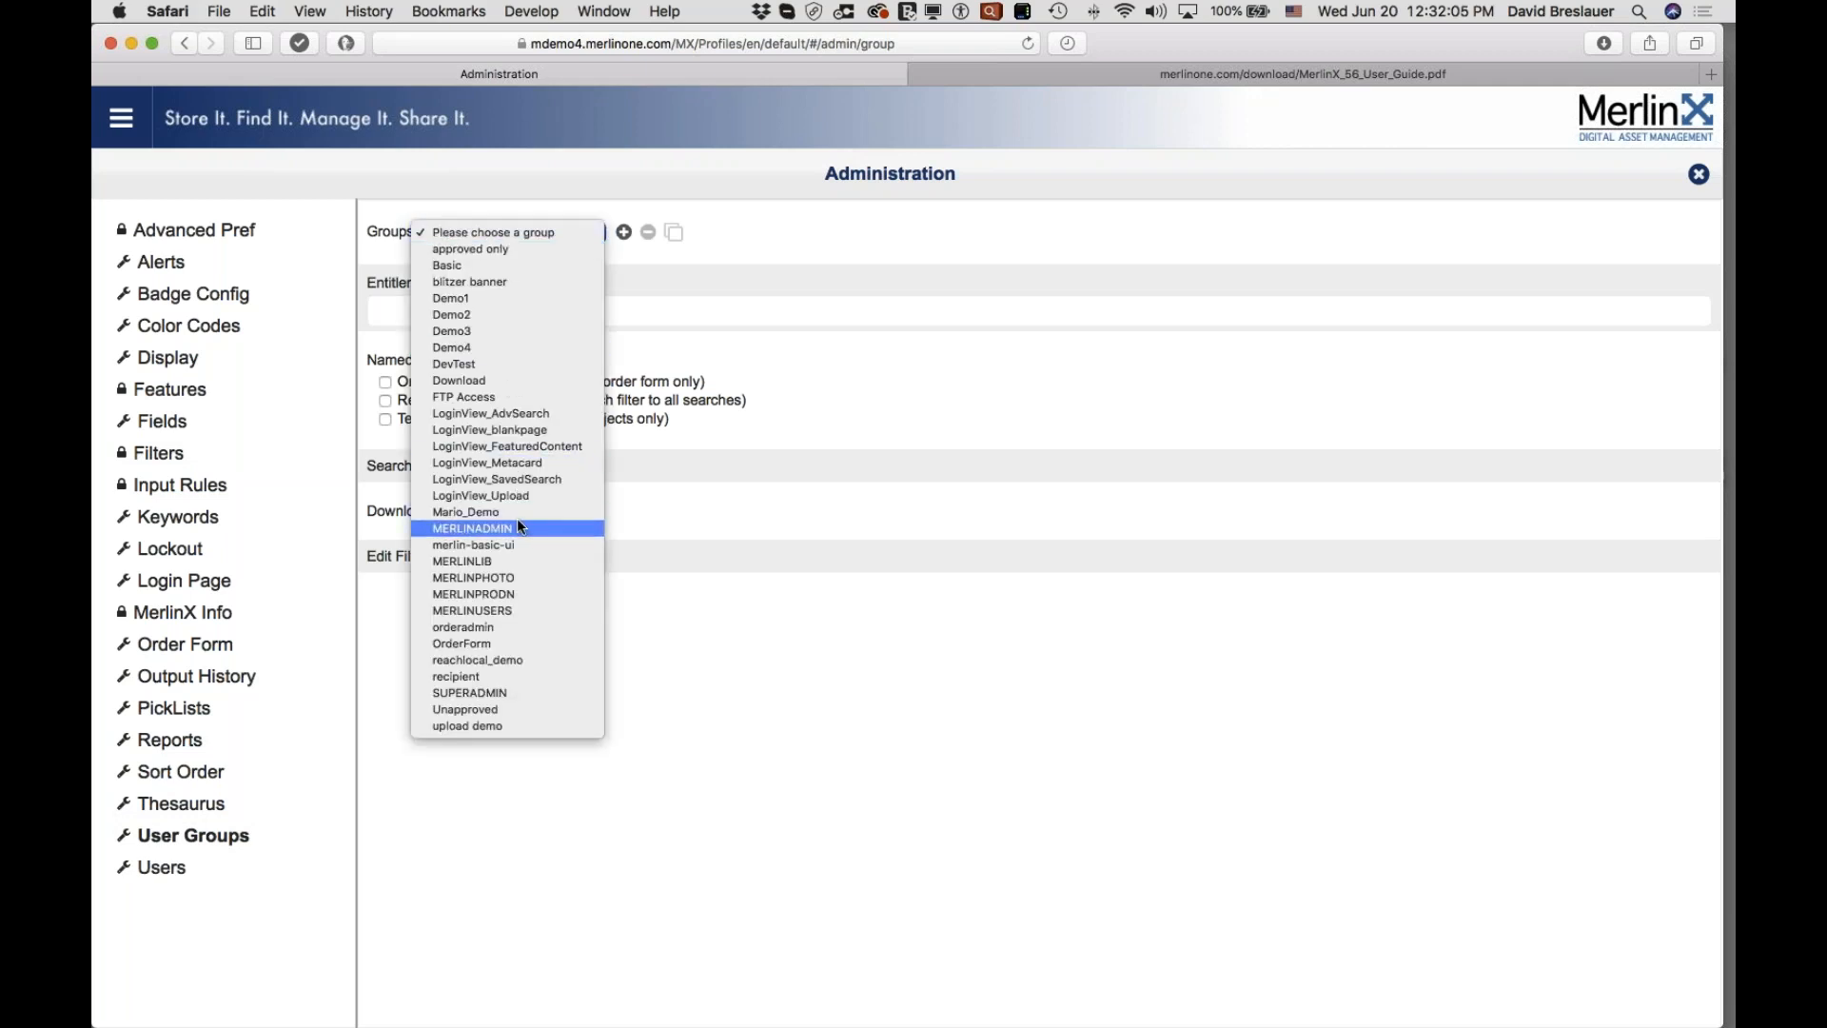
pyautogui.click(499, 577)
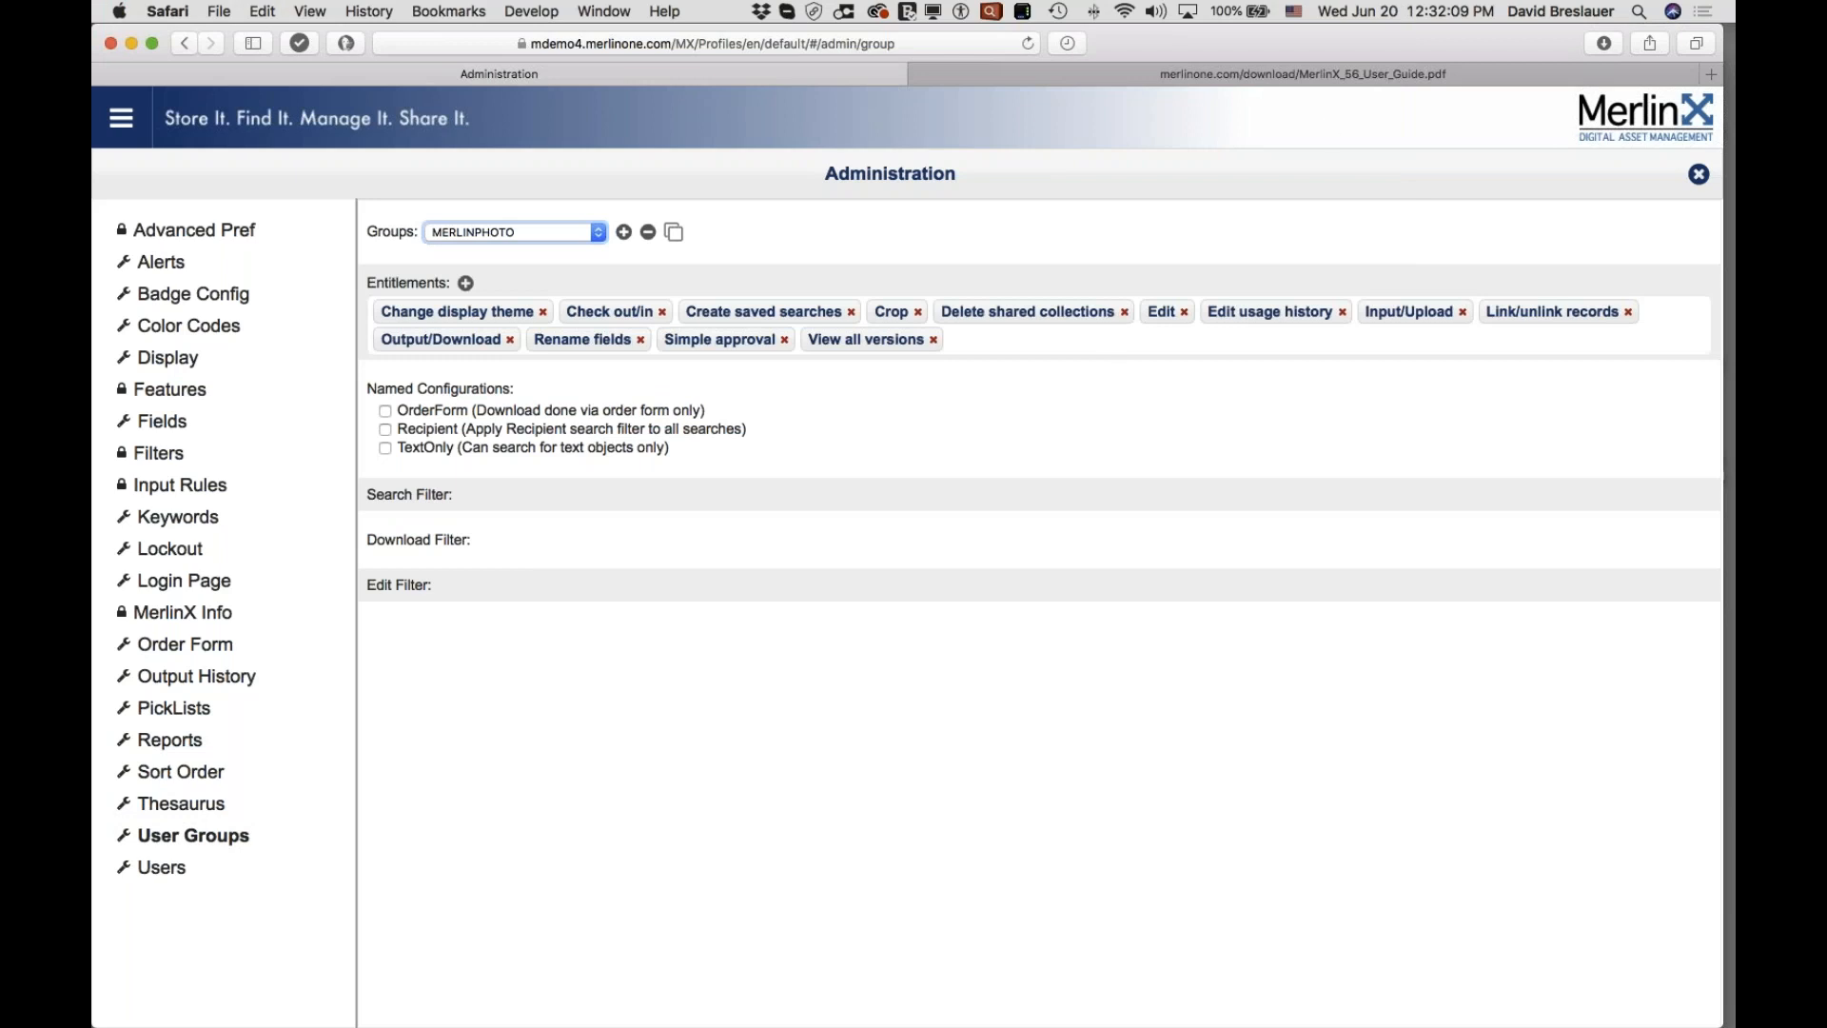
pyautogui.click(1515, 350)
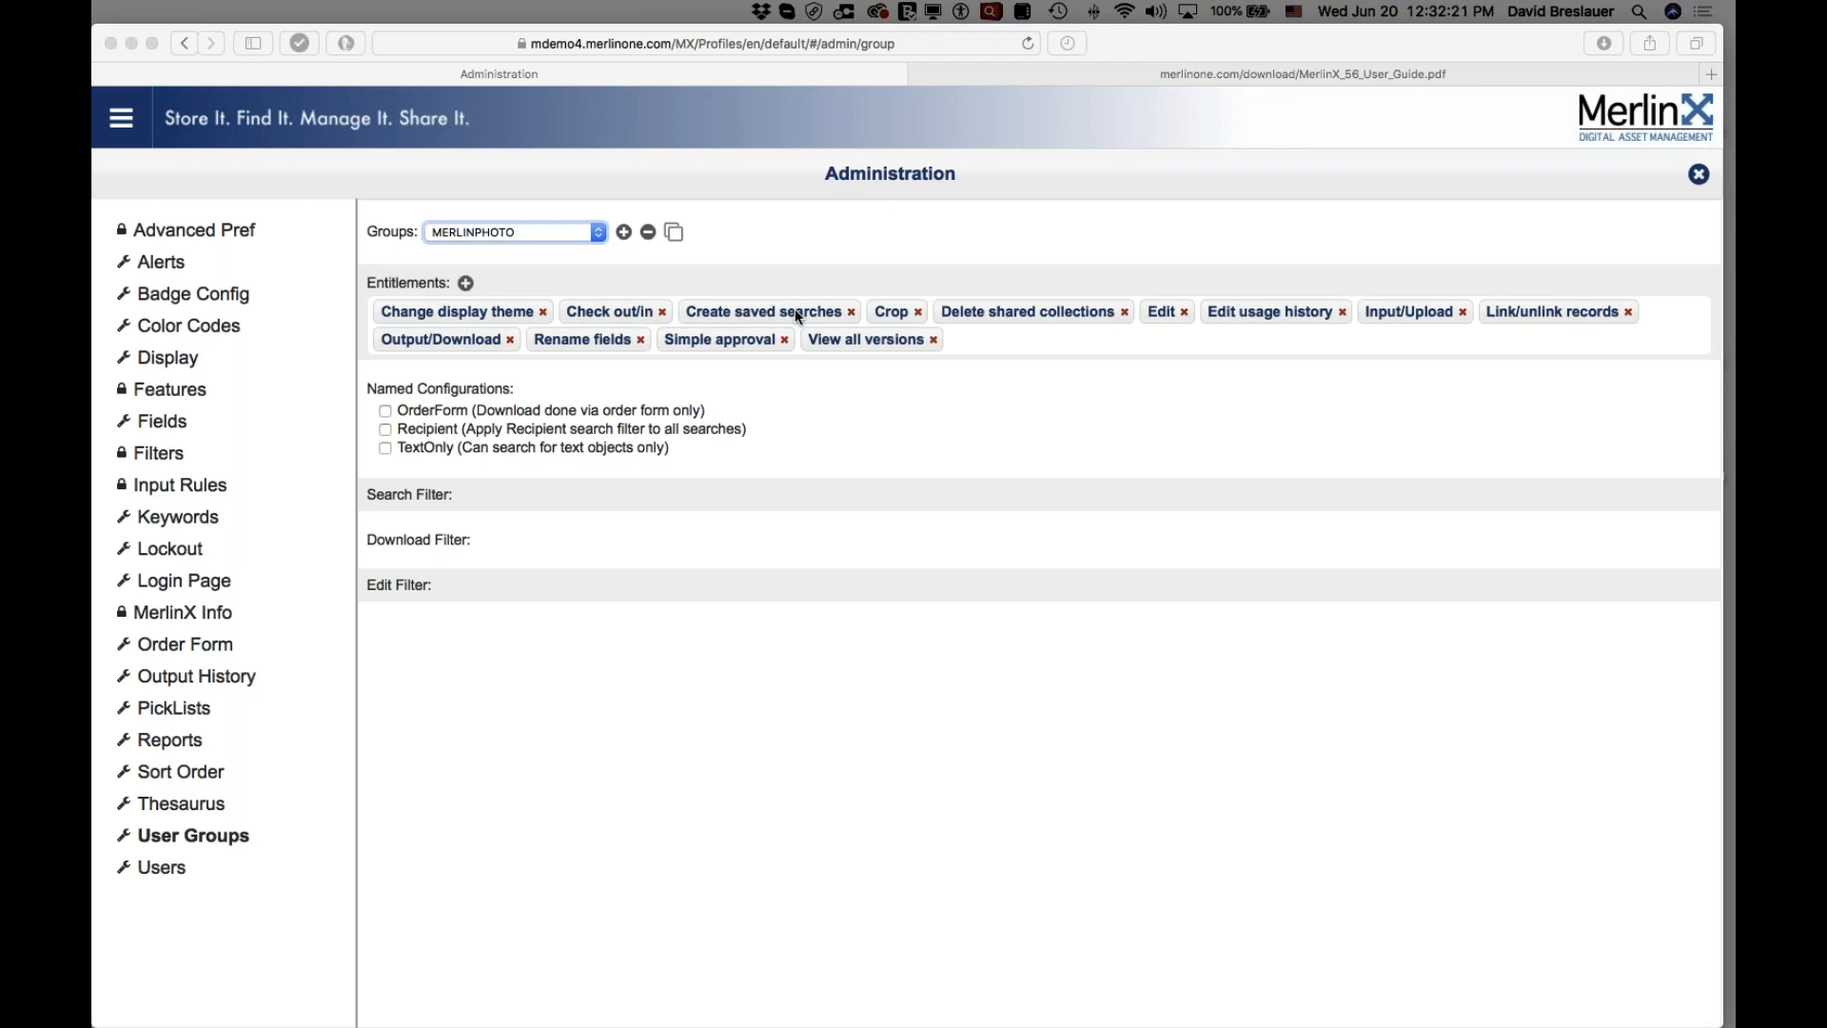
# Step: Switch to MERLINUSERS, remove 'Create only private saved searches', and bring up the entitlements to add
pyautogui.click(590, 236)
pyautogui.click(588, 233)
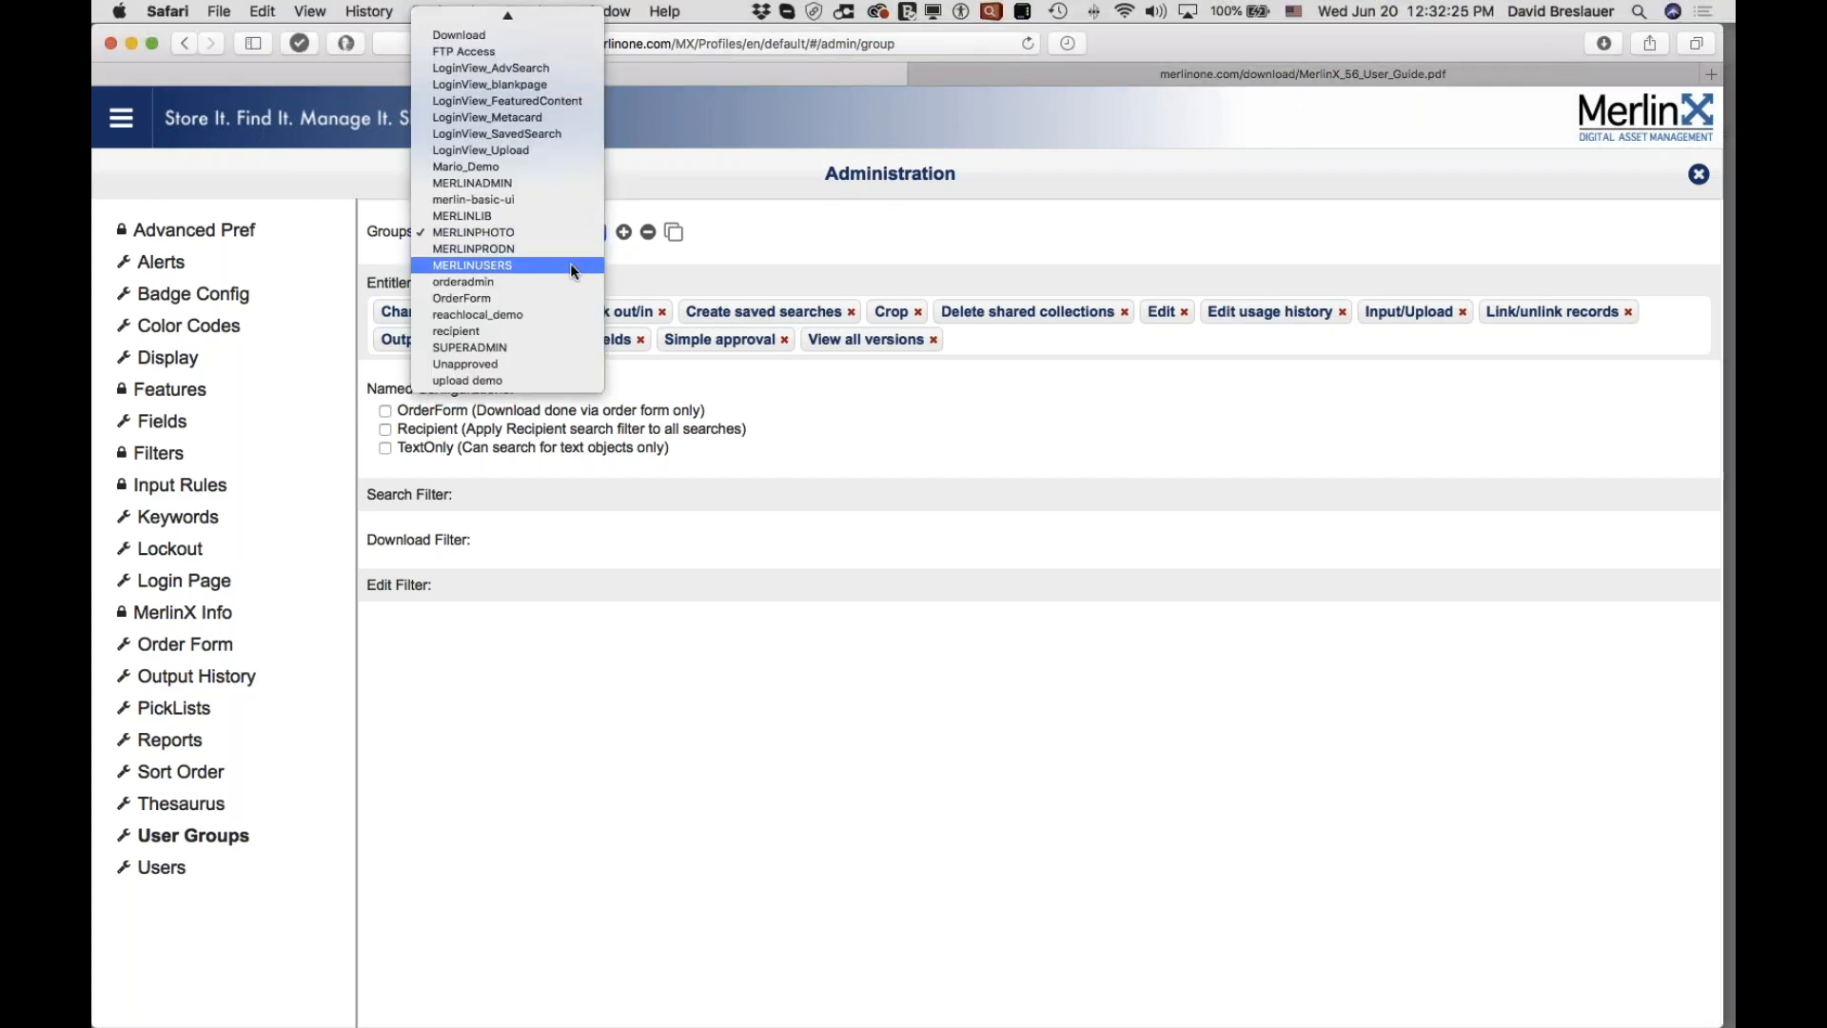
pyautogui.click(571, 266)
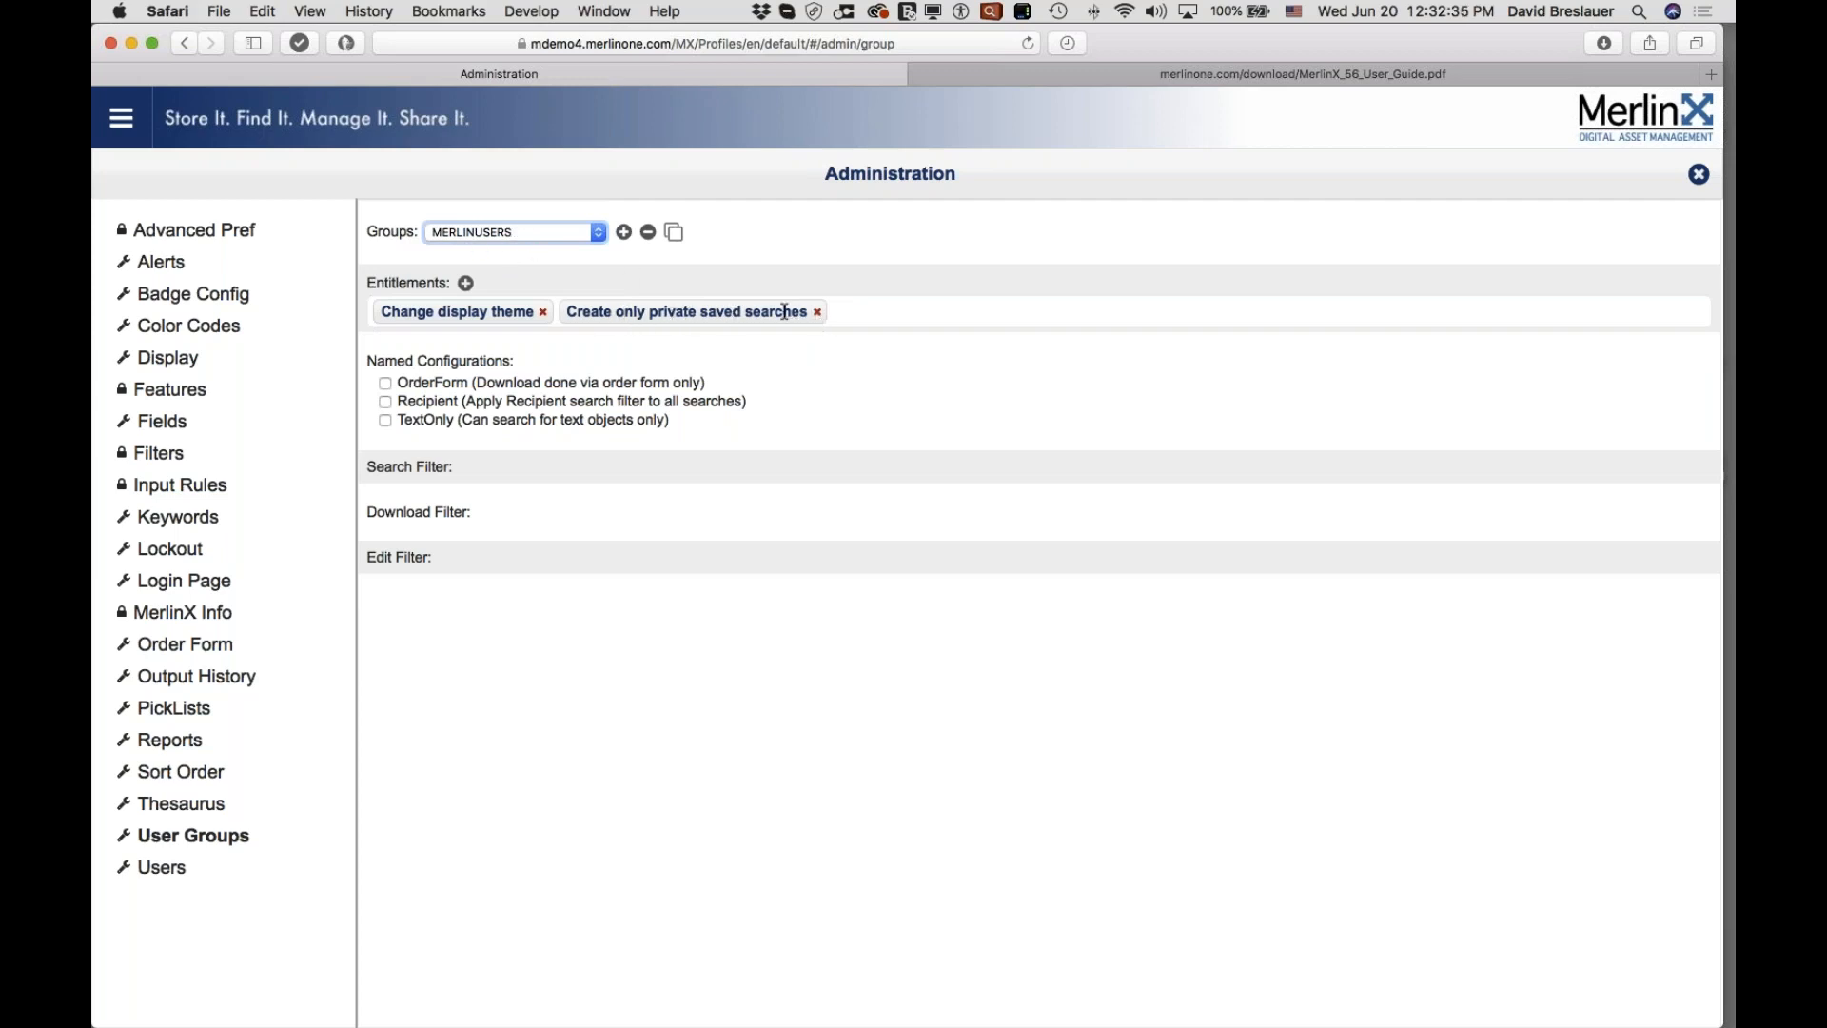
pyautogui.click(817, 315)
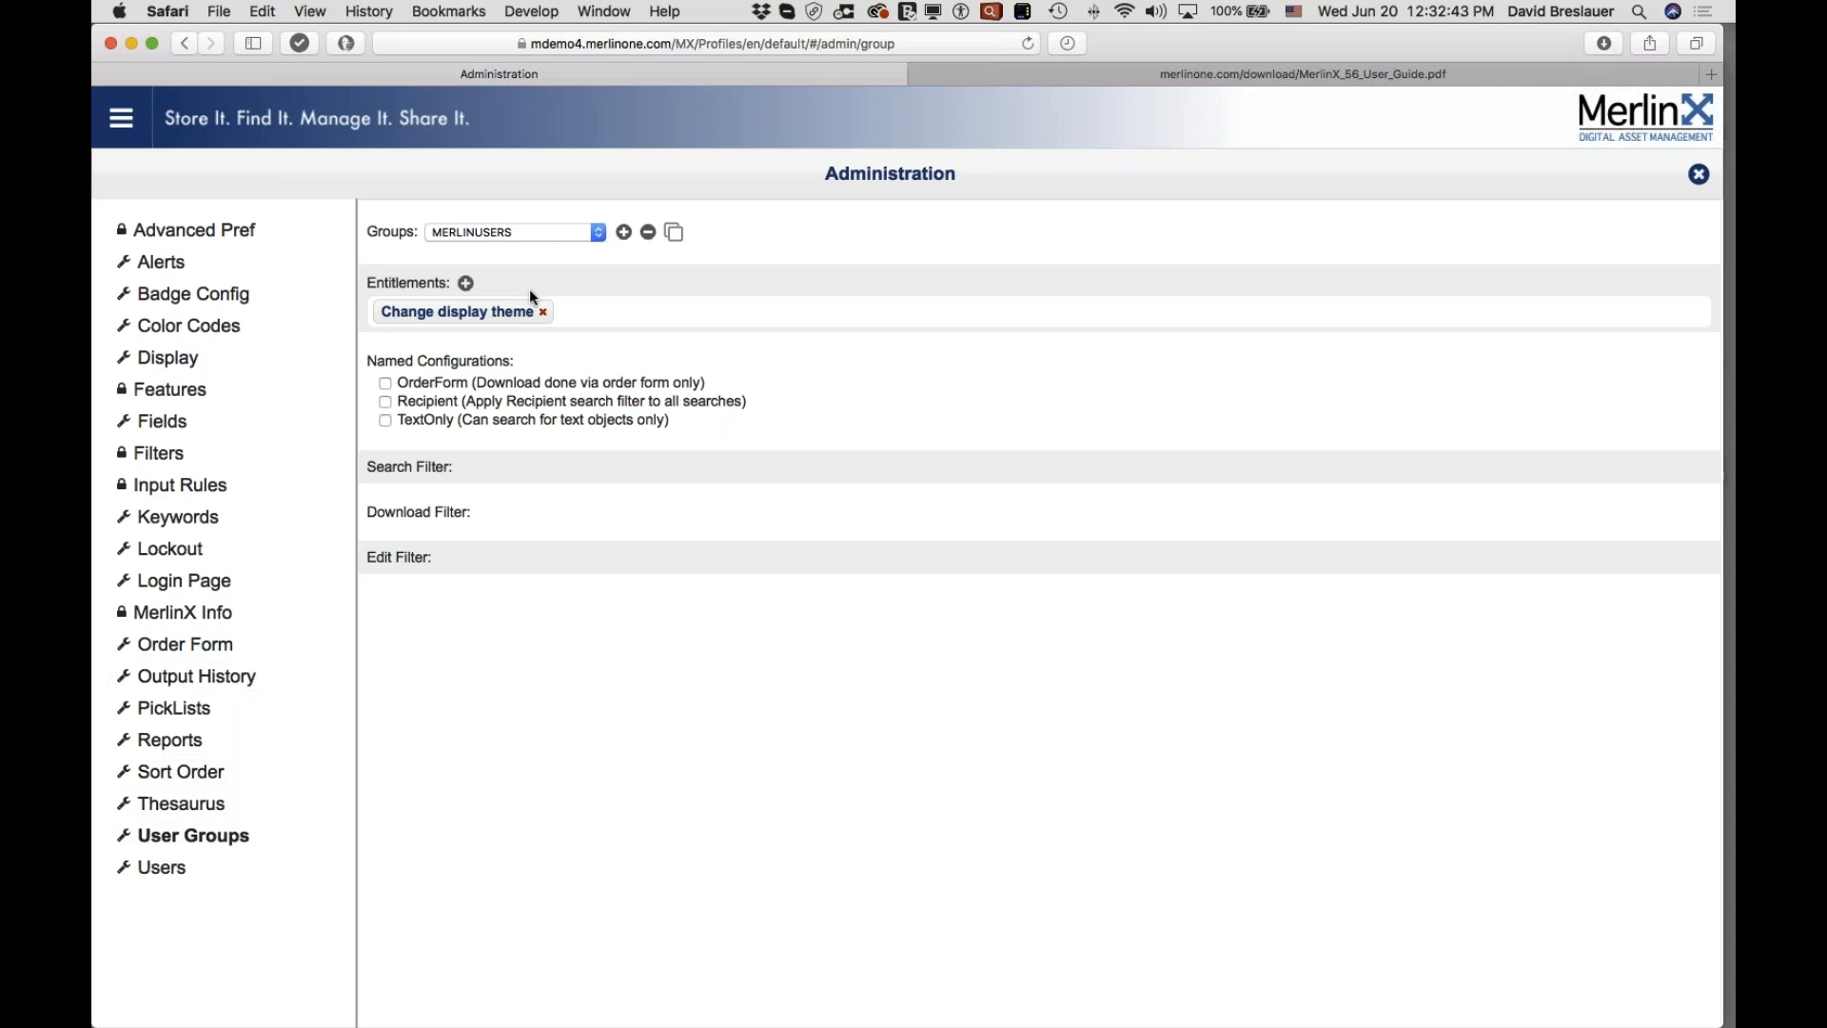
pyautogui.click(465, 282)
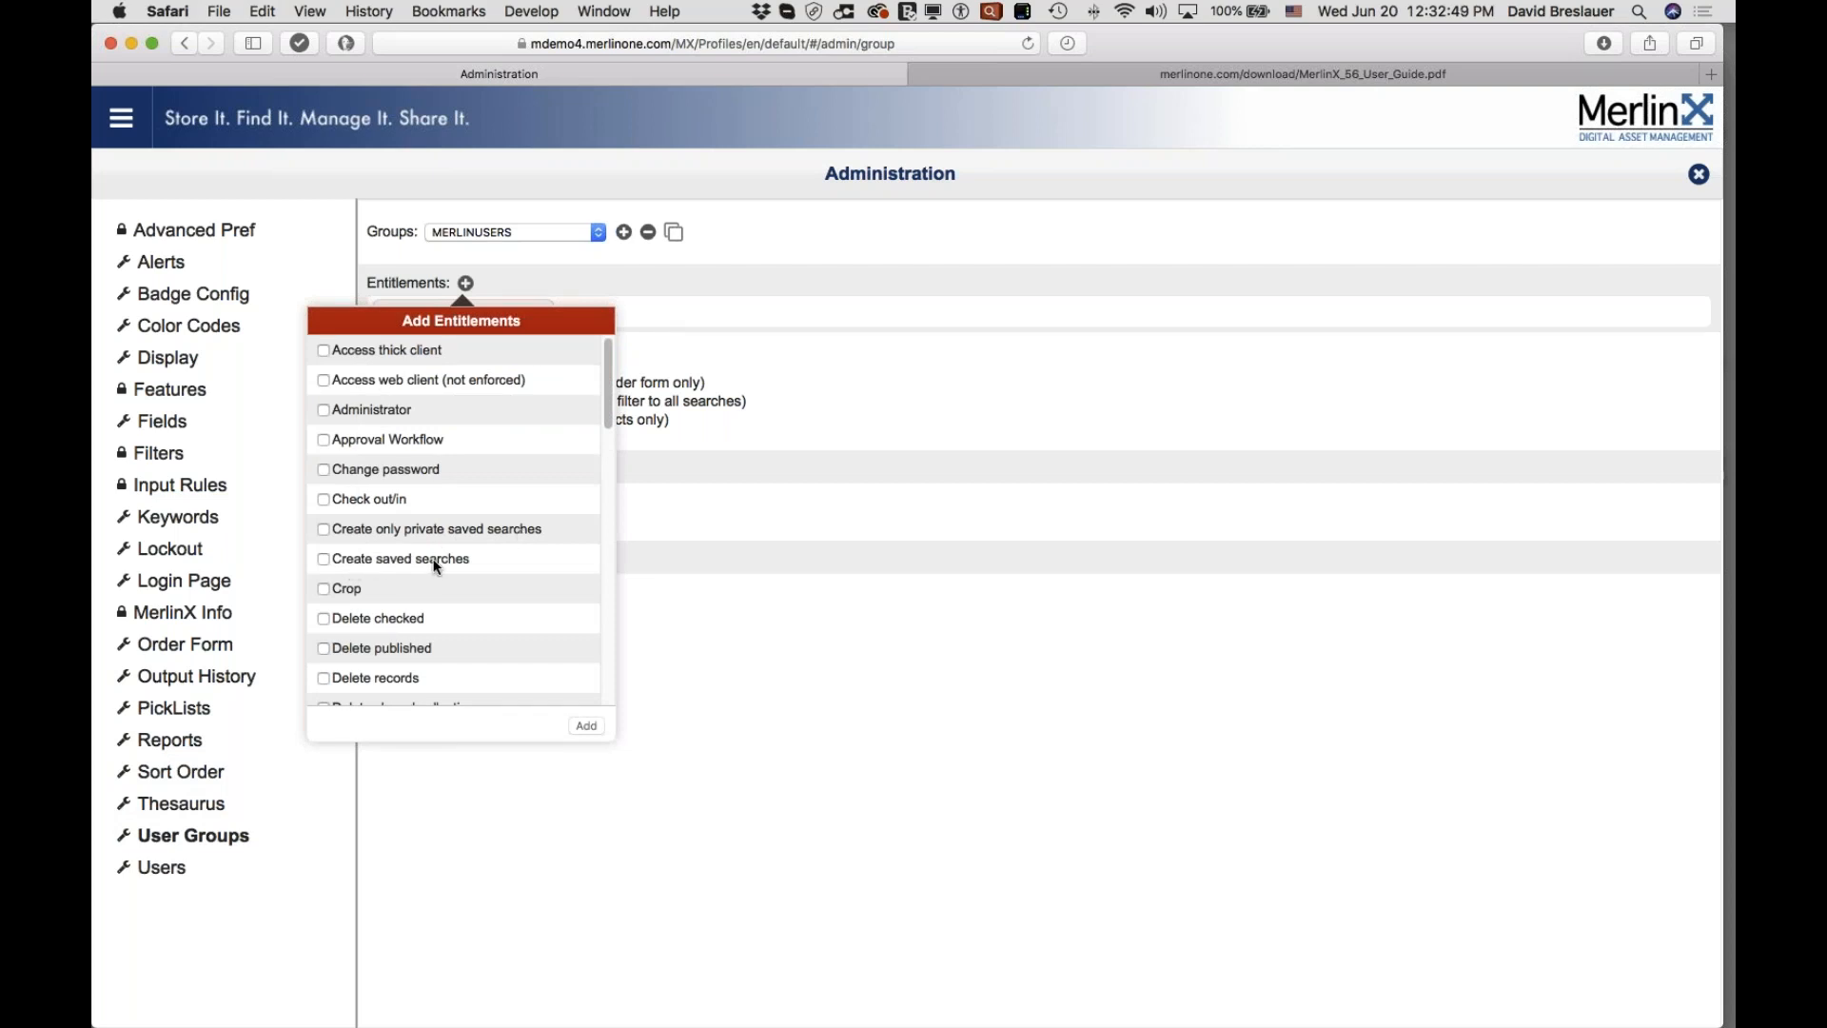
# Step: Dismiss the Add Entitlements list without adding any, then close Administration to return to the gallery
pyautogui.scroll(-3, 434, 566)
pyautogui.scroll(-3, 435, 566)
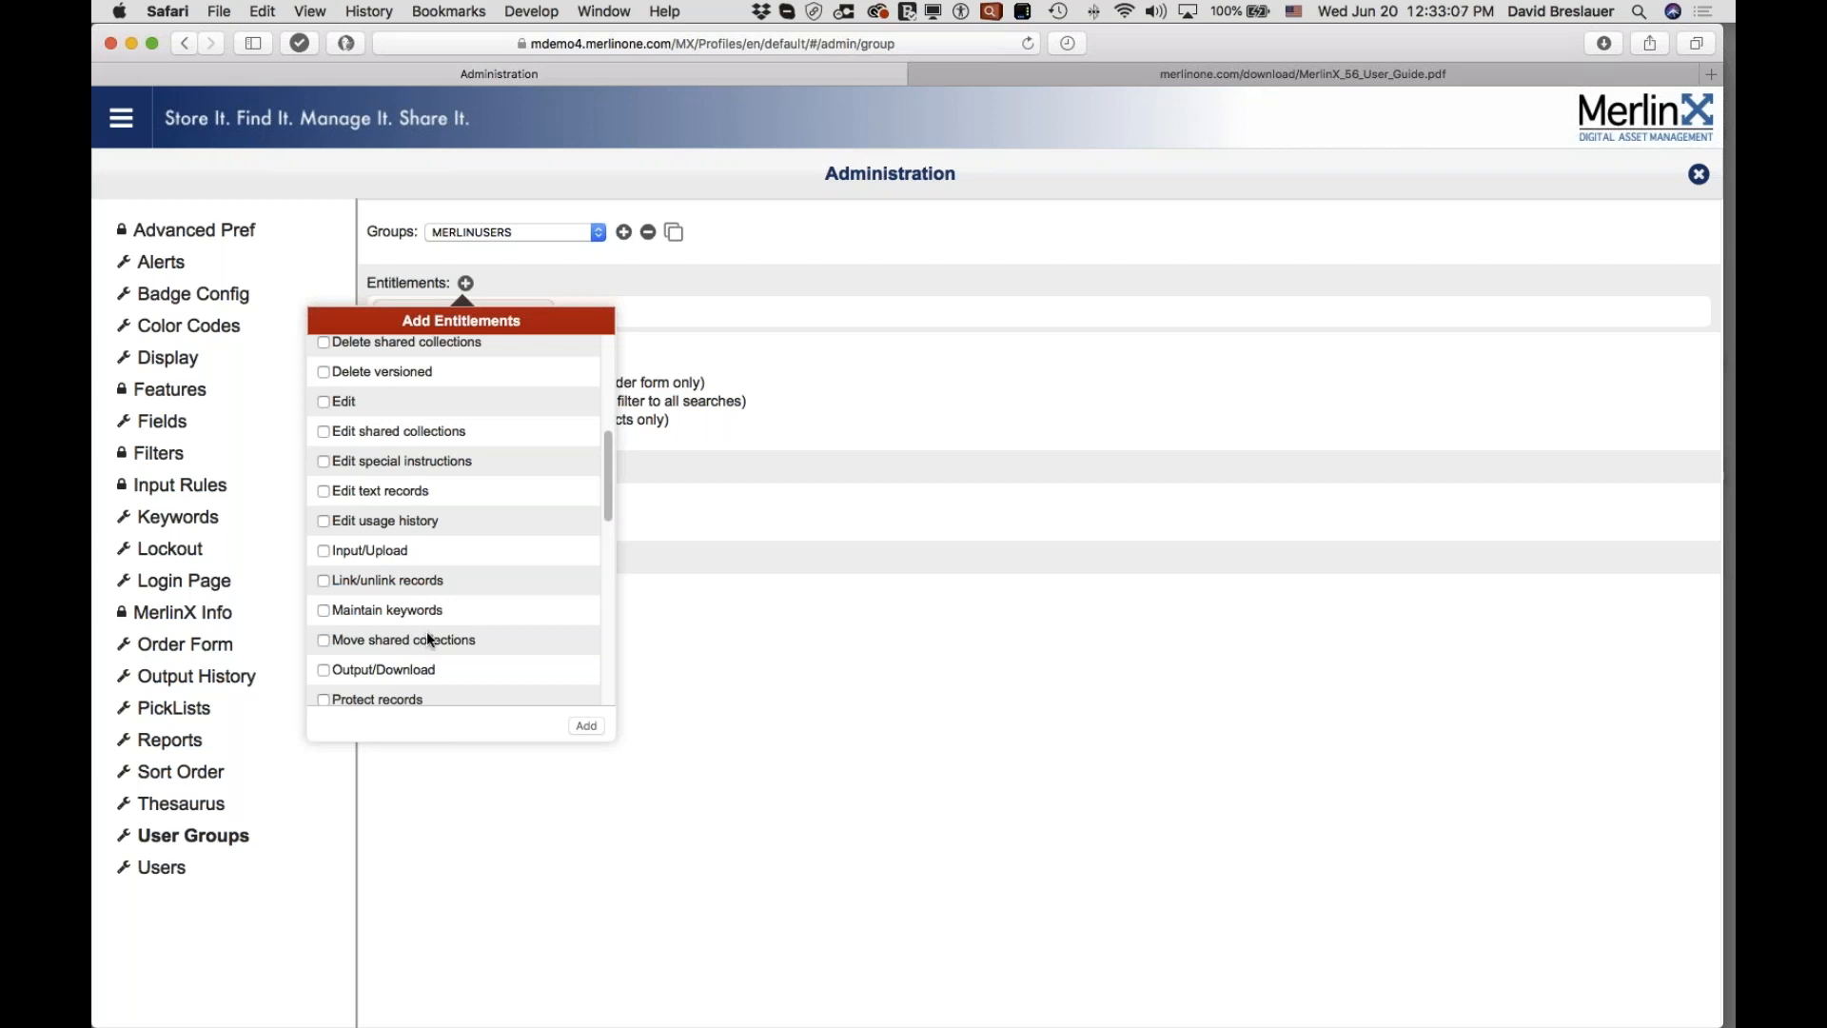
pyautogui.click(790, 689)
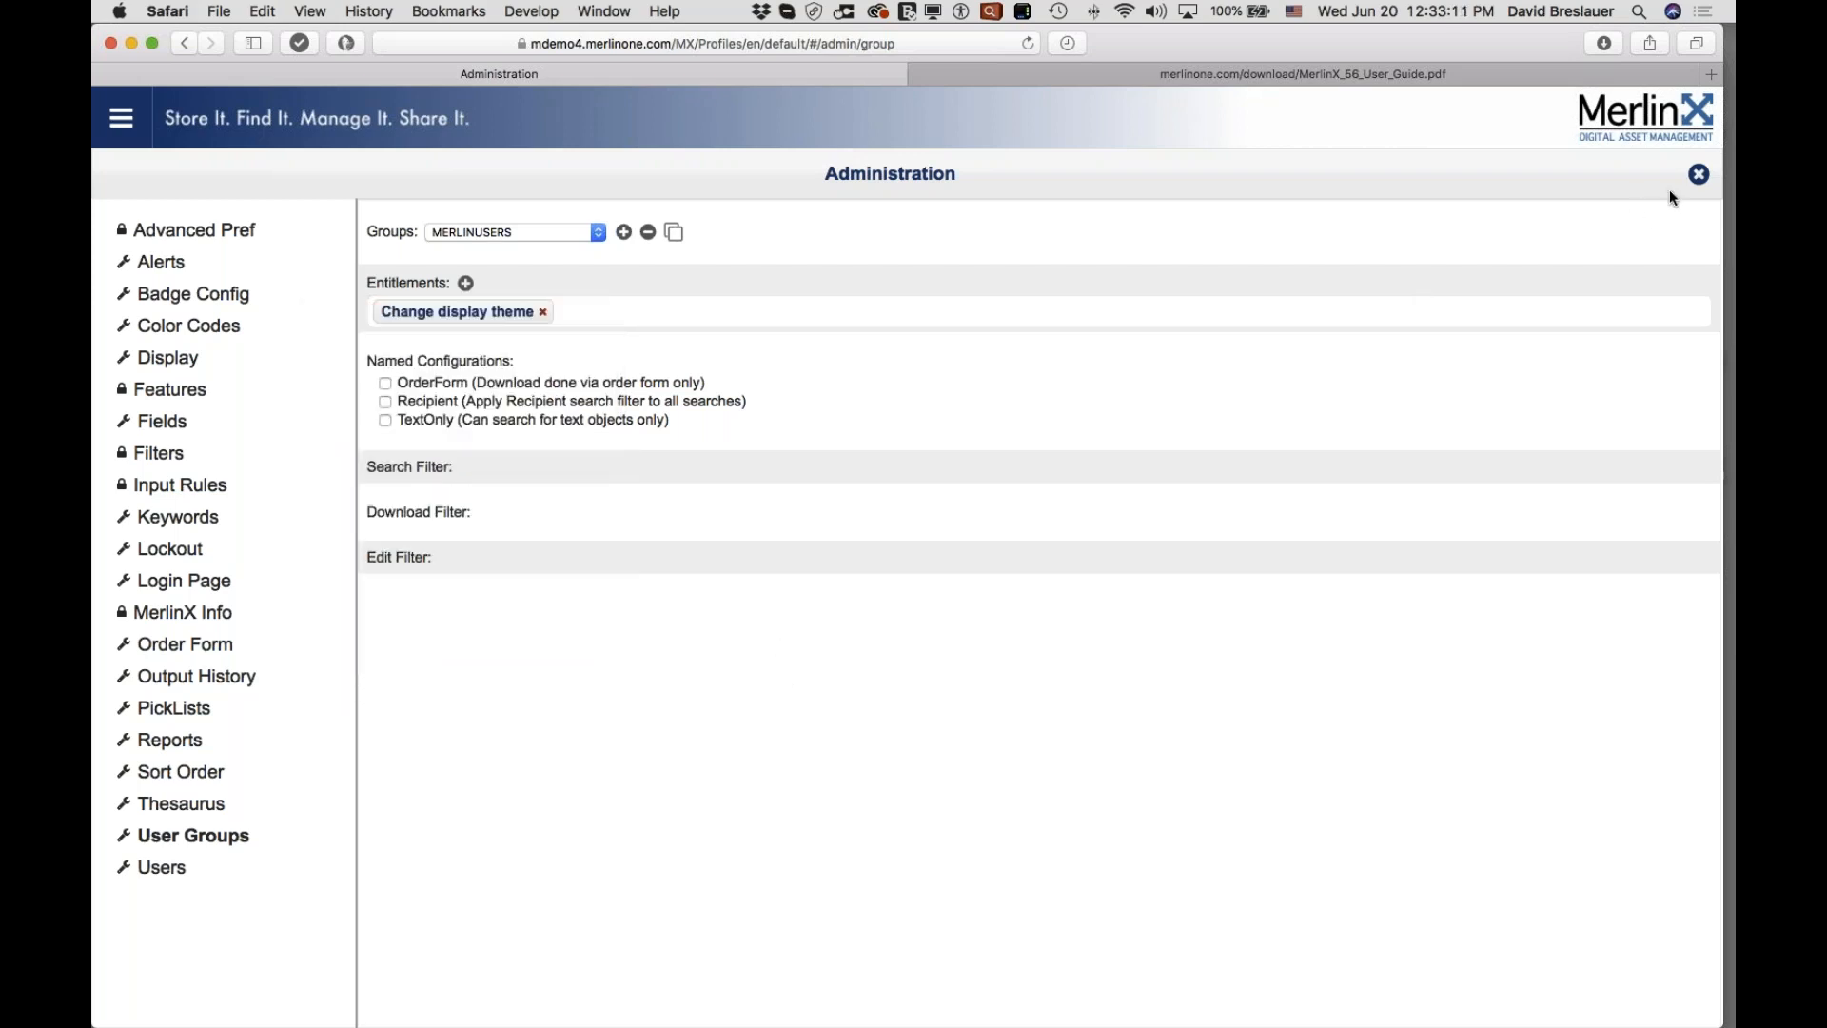
pyautogui.click(1698, 173)
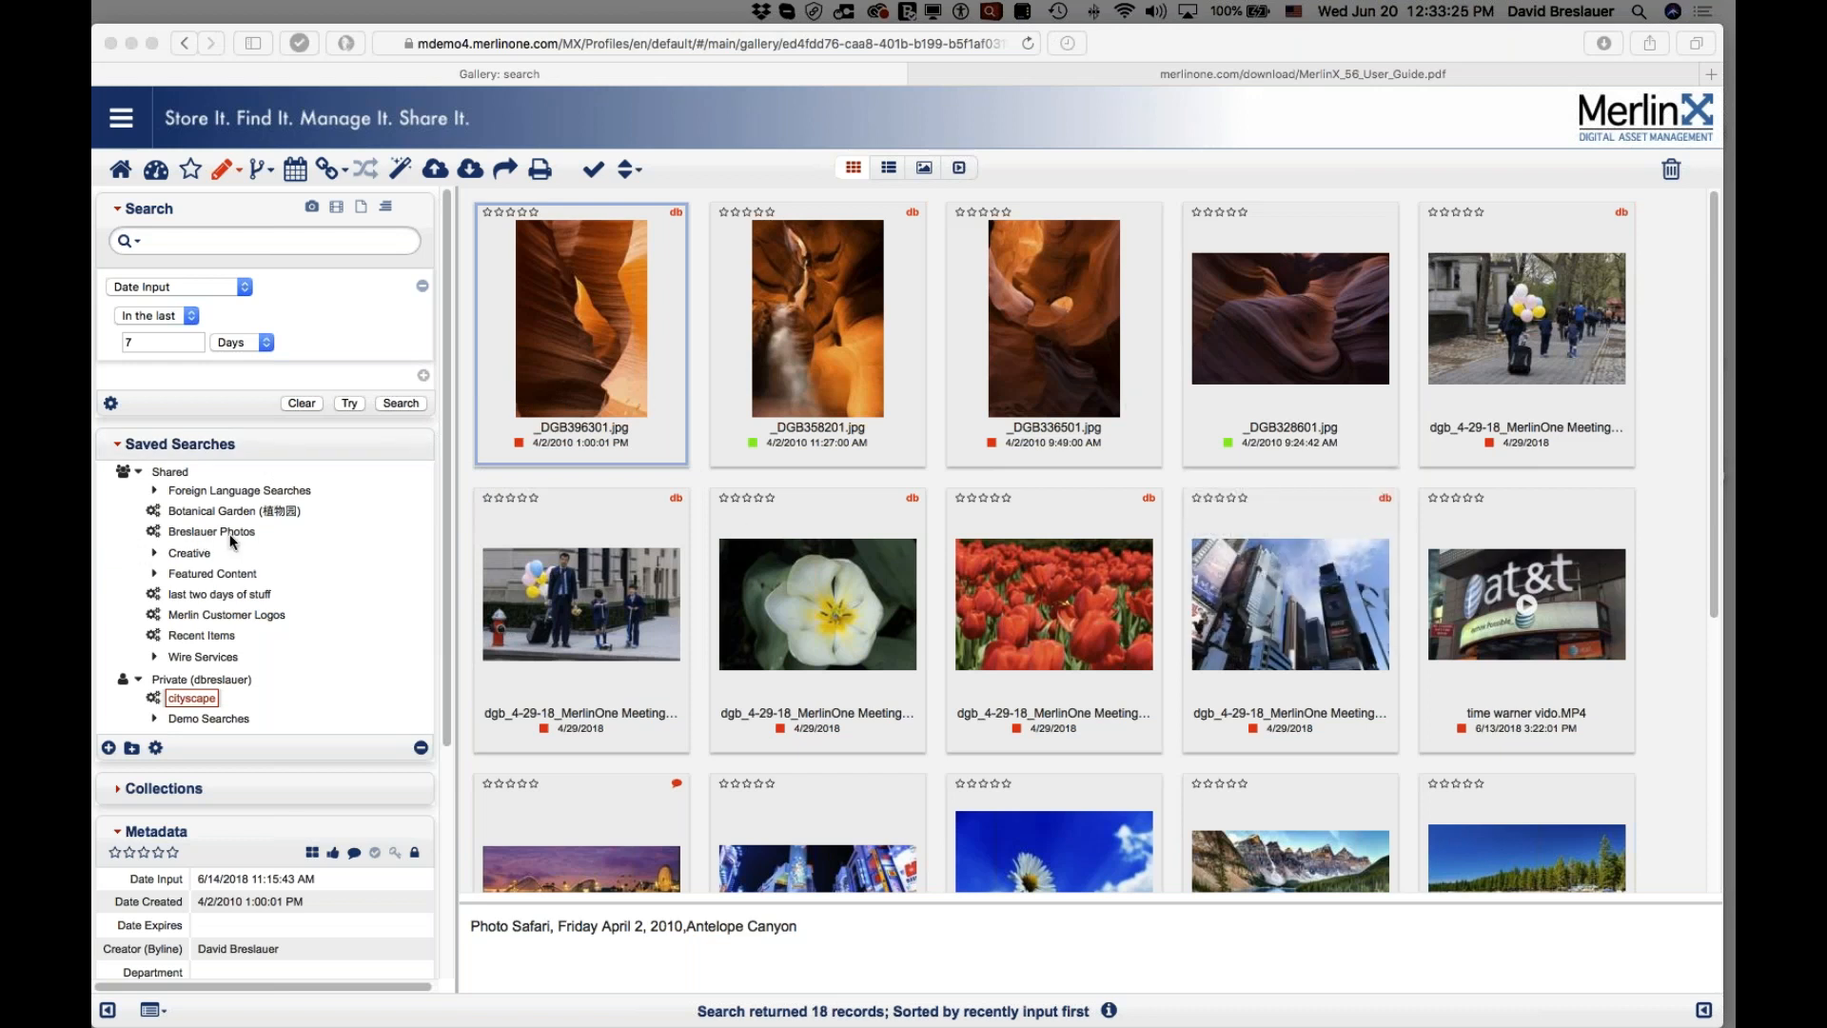
# Step: Show the options menu for the private cityscape saved search
pyautogui.scroll(-1, 607, 422)
pyautogui.moveTo(608, 423)
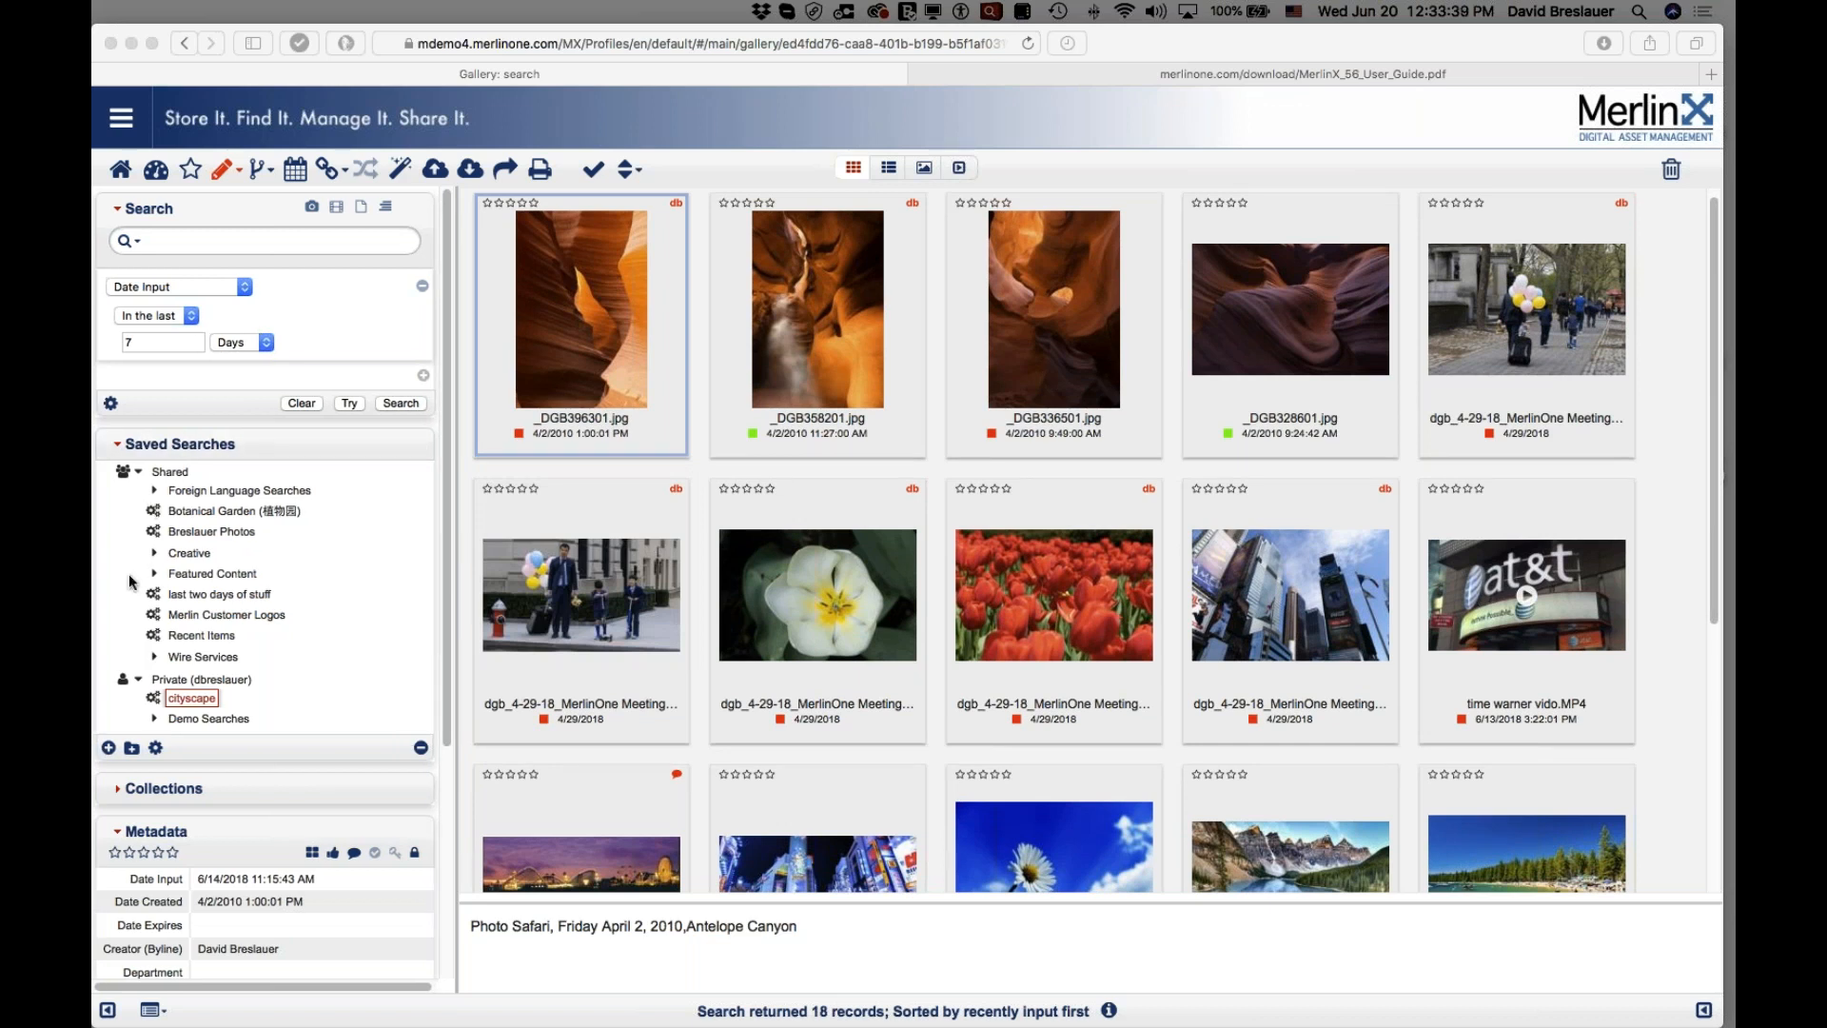
pyautogui.click(156, 748)
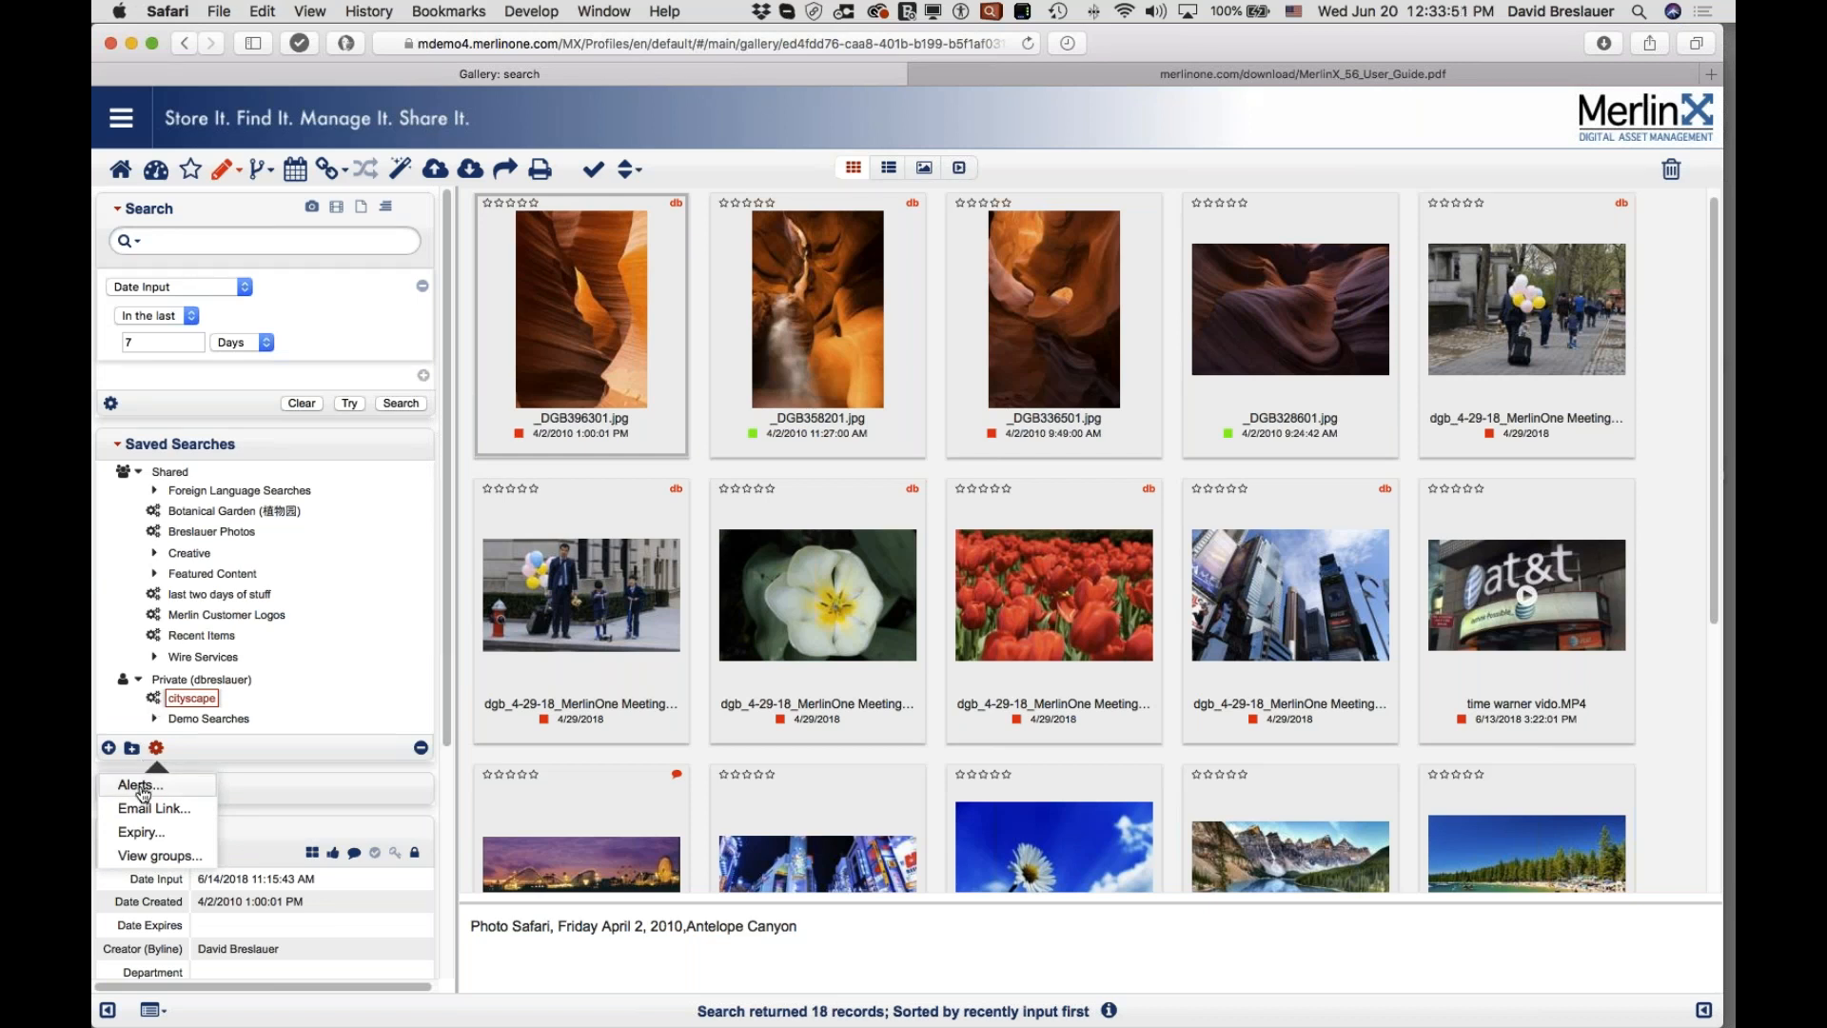
pyautogui.click(143, 786)
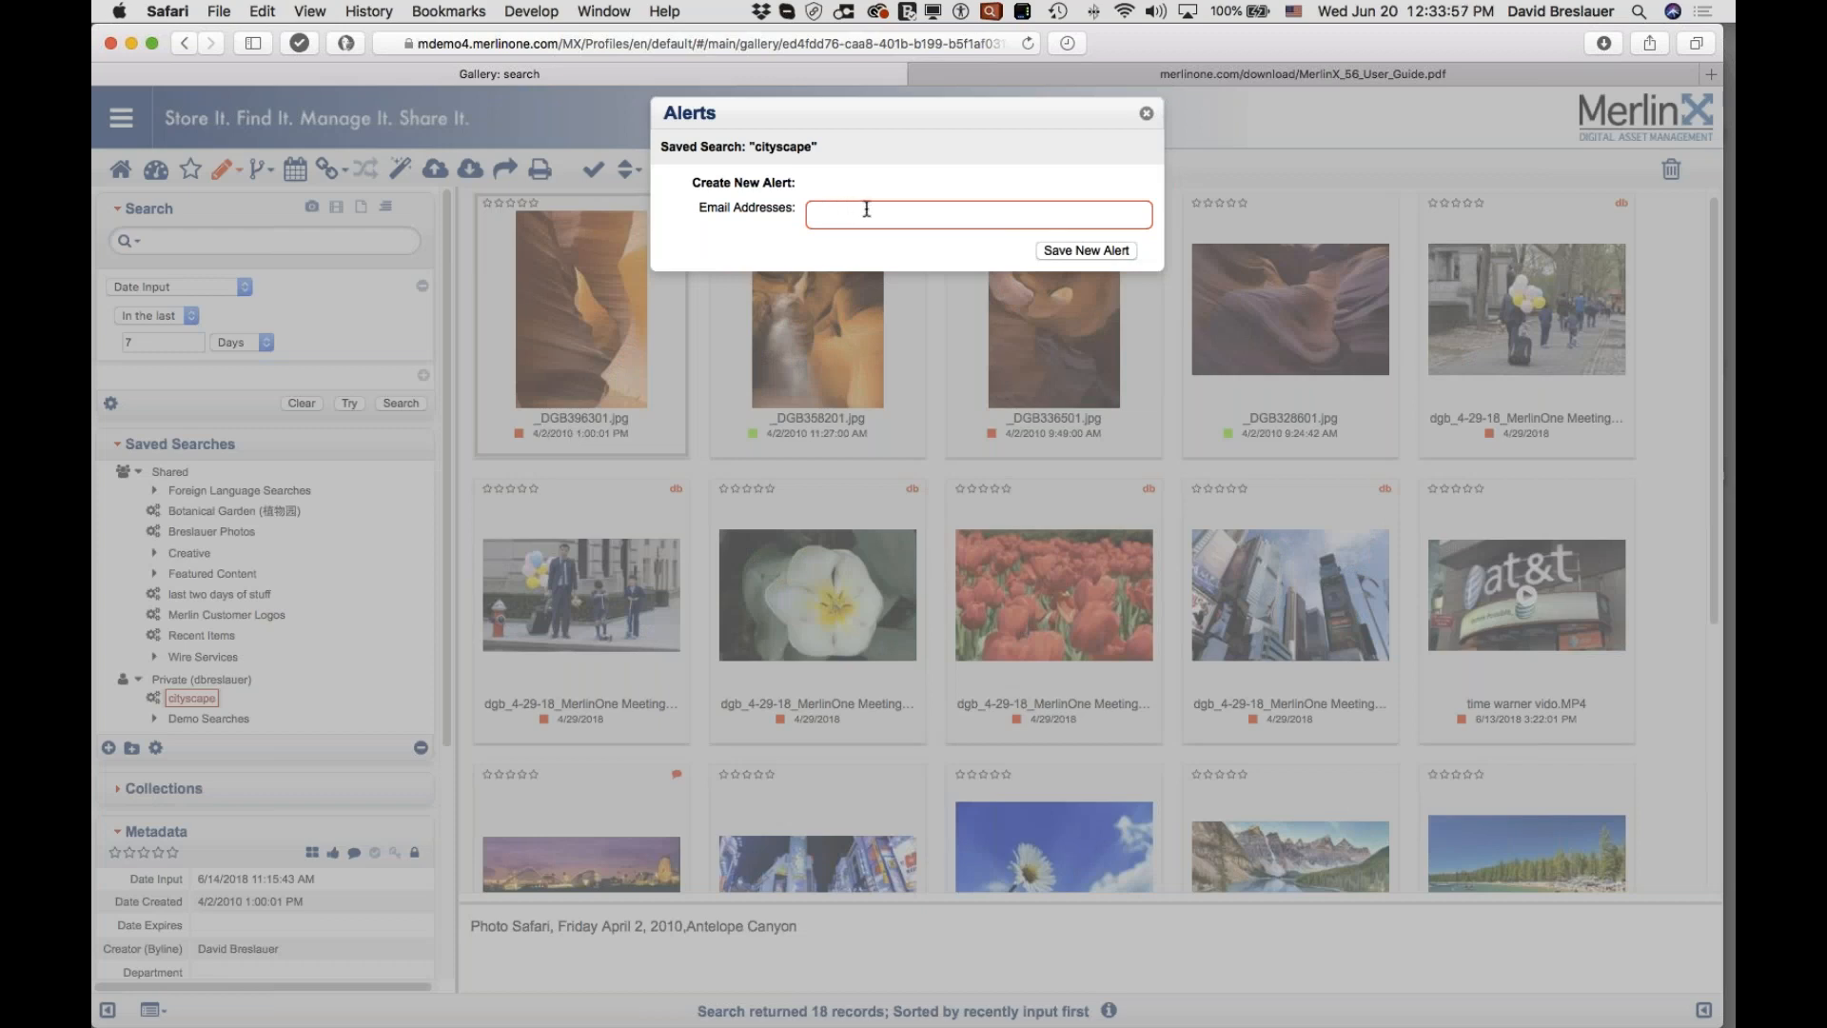
pyautogui.click(1147, 115)
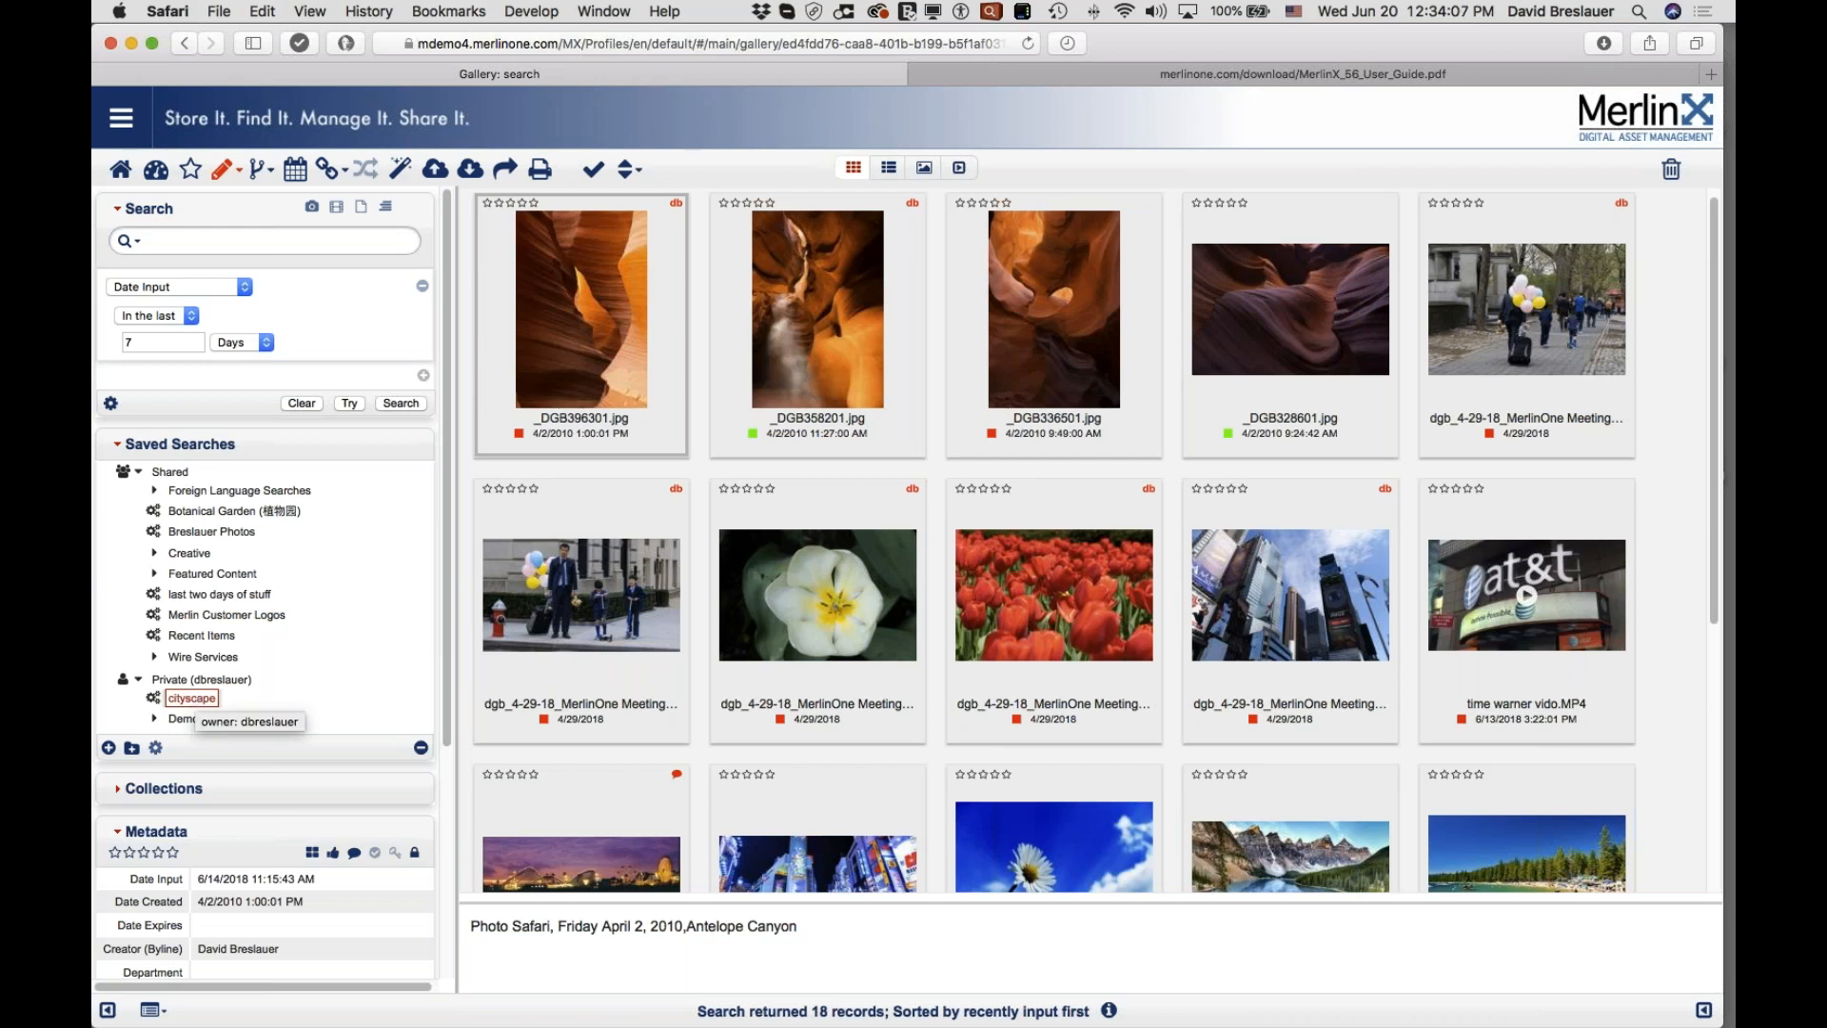
# Step: Start an email link for the cityscape saved search and select the link text
pyautogui.click(157, 748)
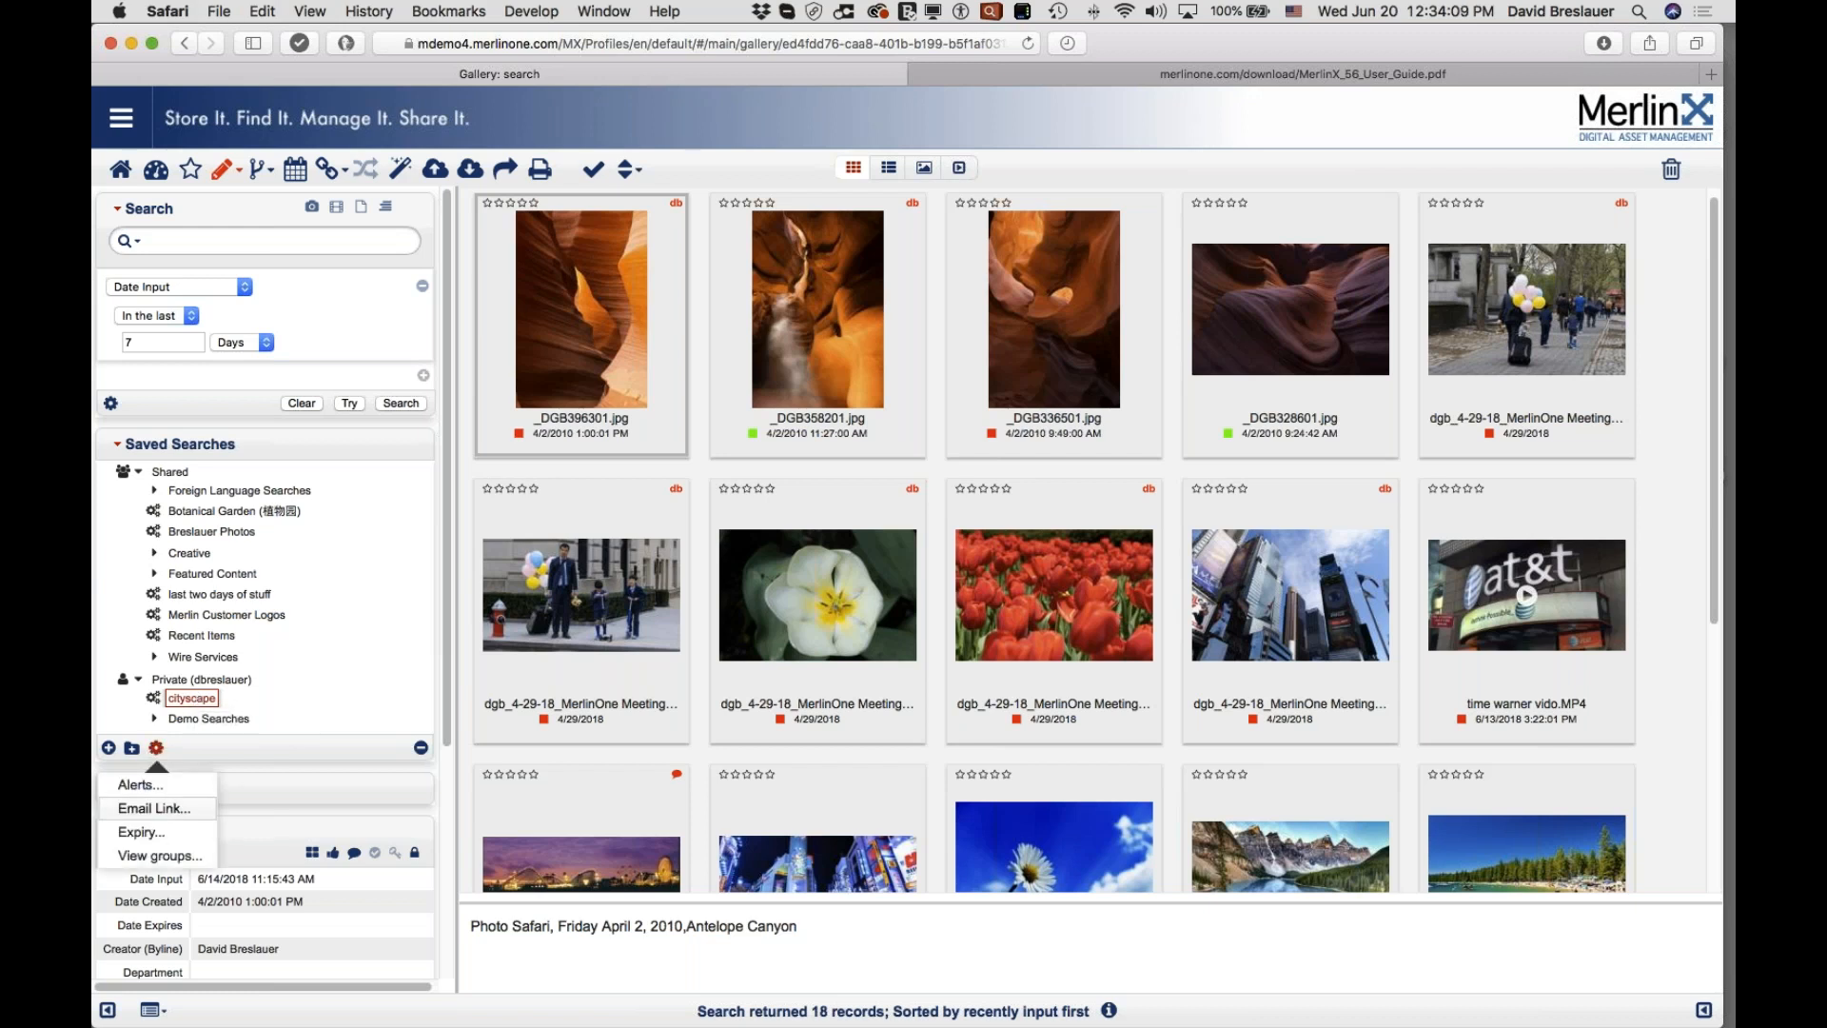
pyautogui.click(156, 805)
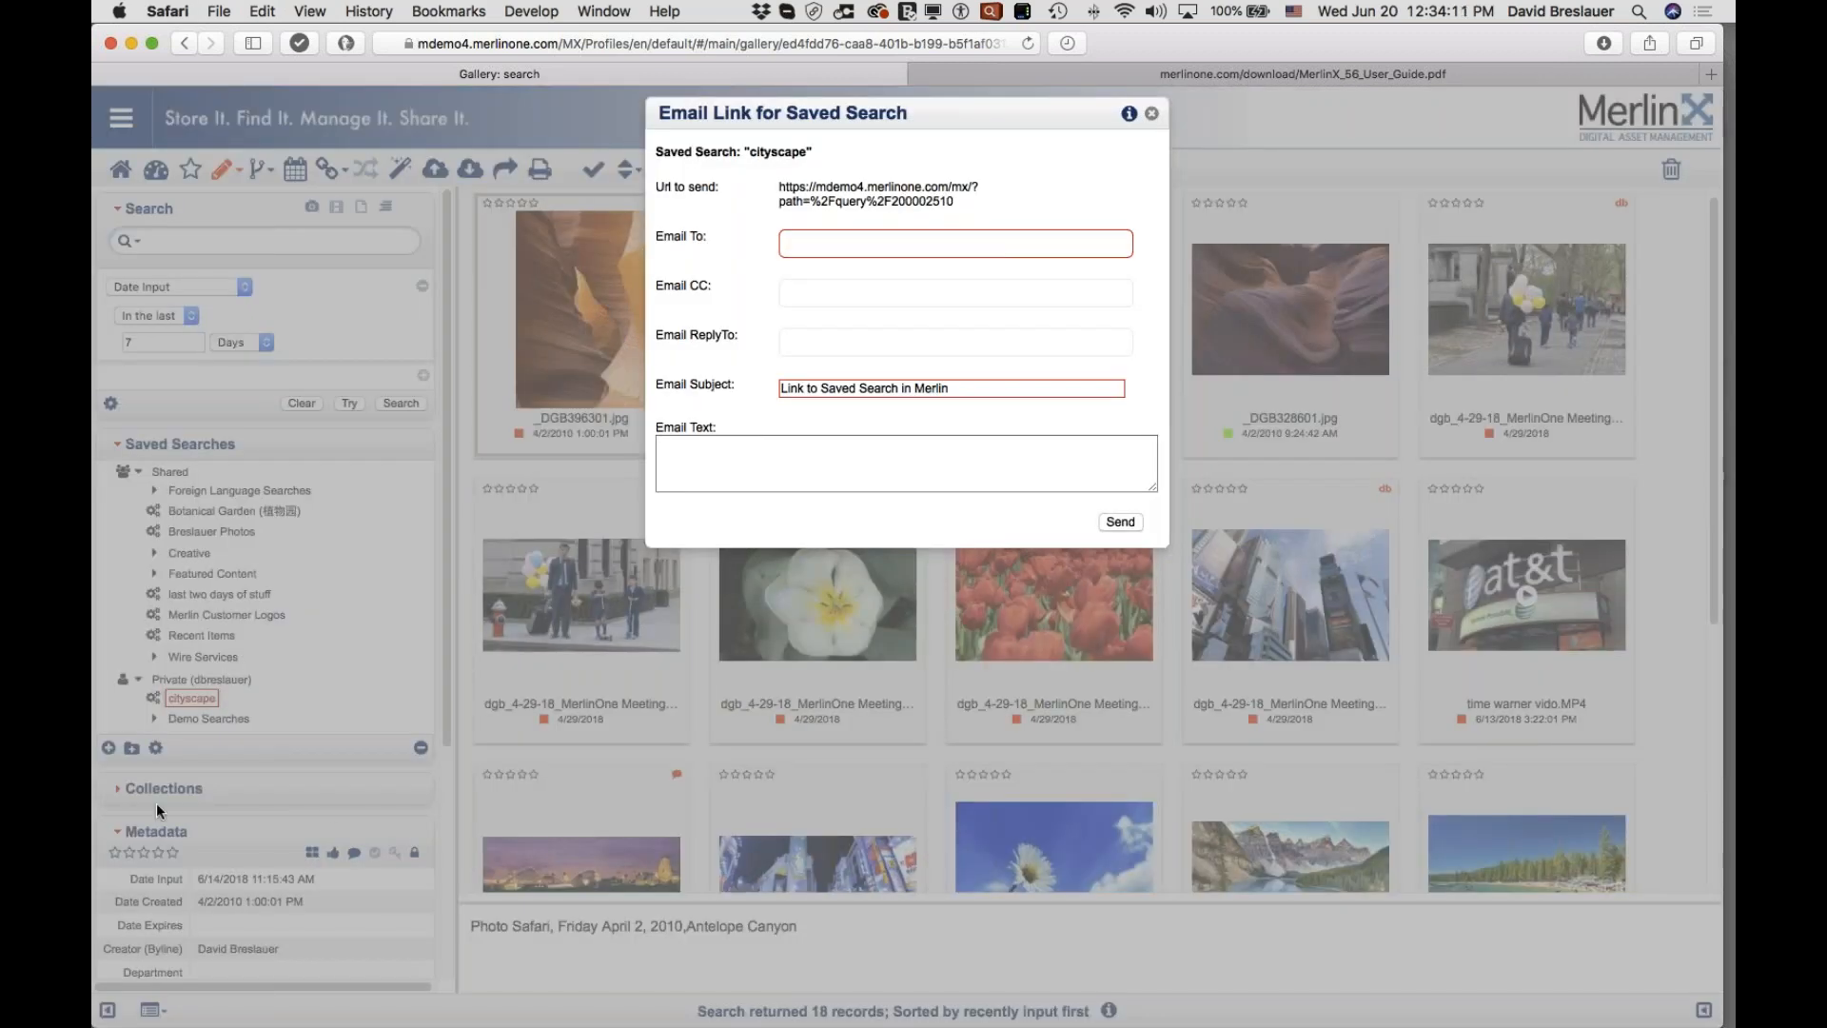
pyautogui.tripleClick(958, 203)
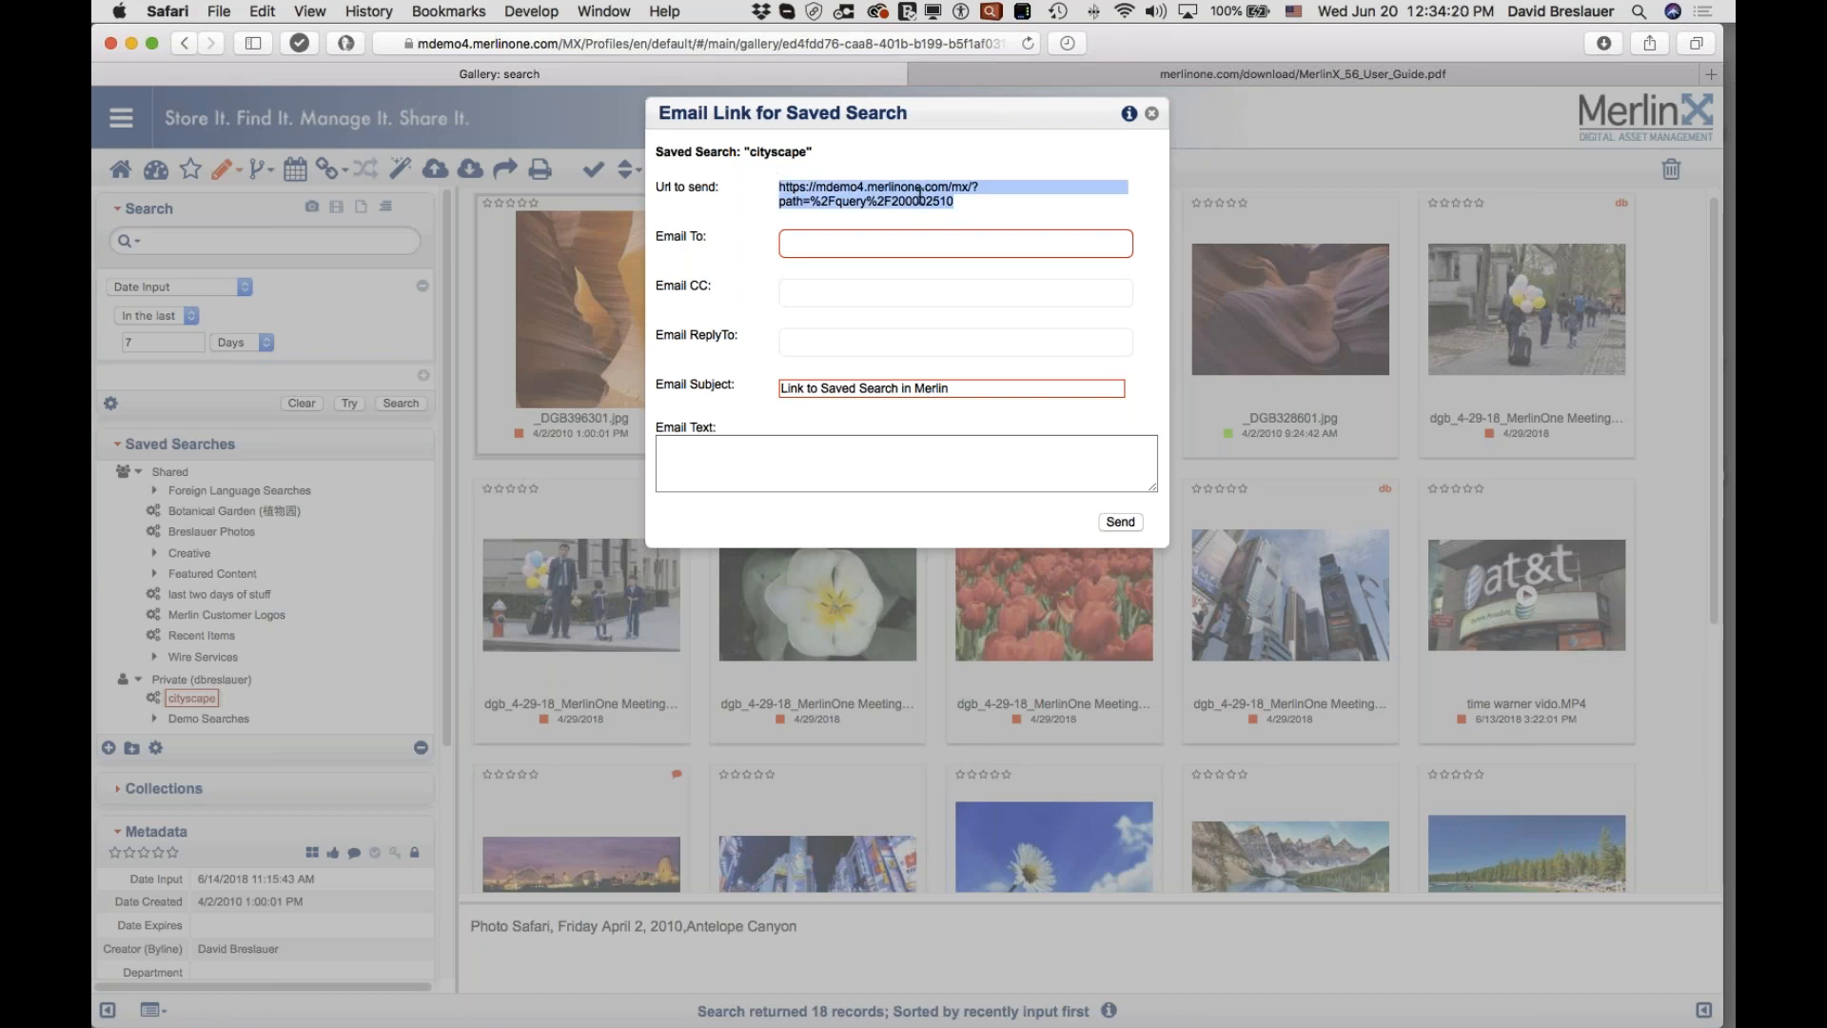
# Step: Enter the recipient's e-mail address, correcting the typing slips
pyautogui.click(817, 239)
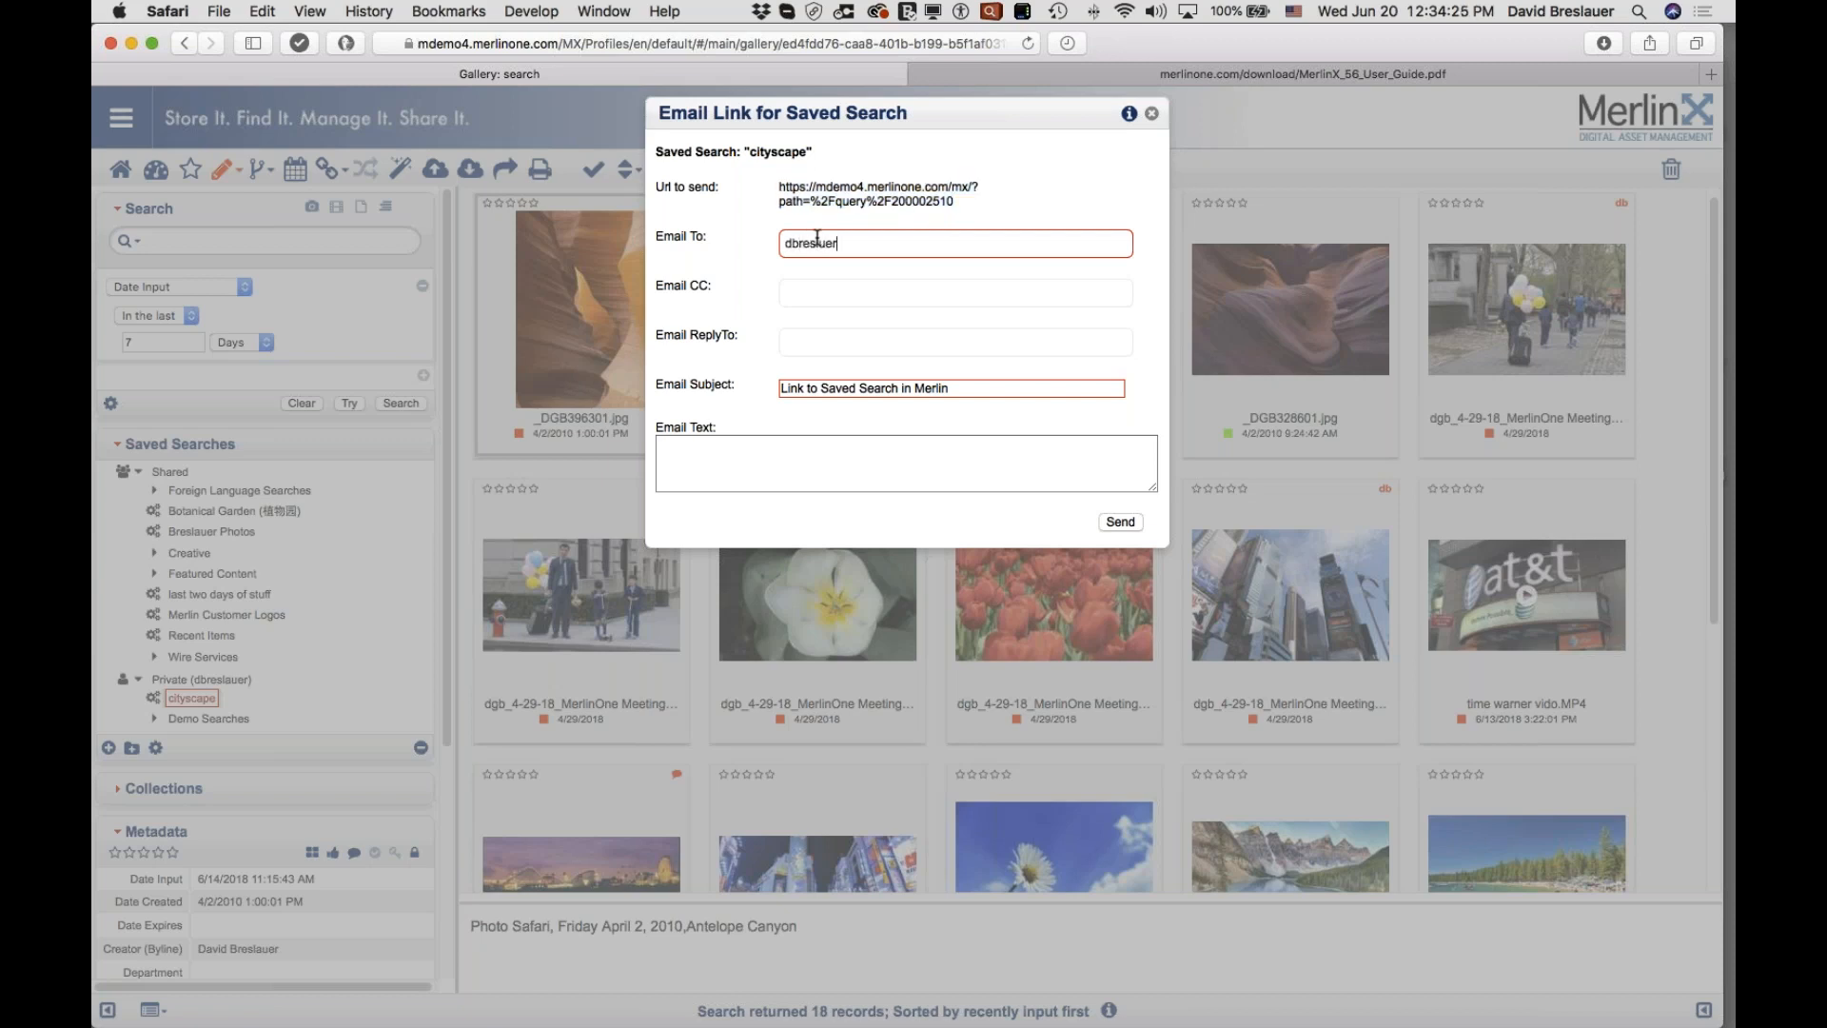
pyautogui.click(857, 440)
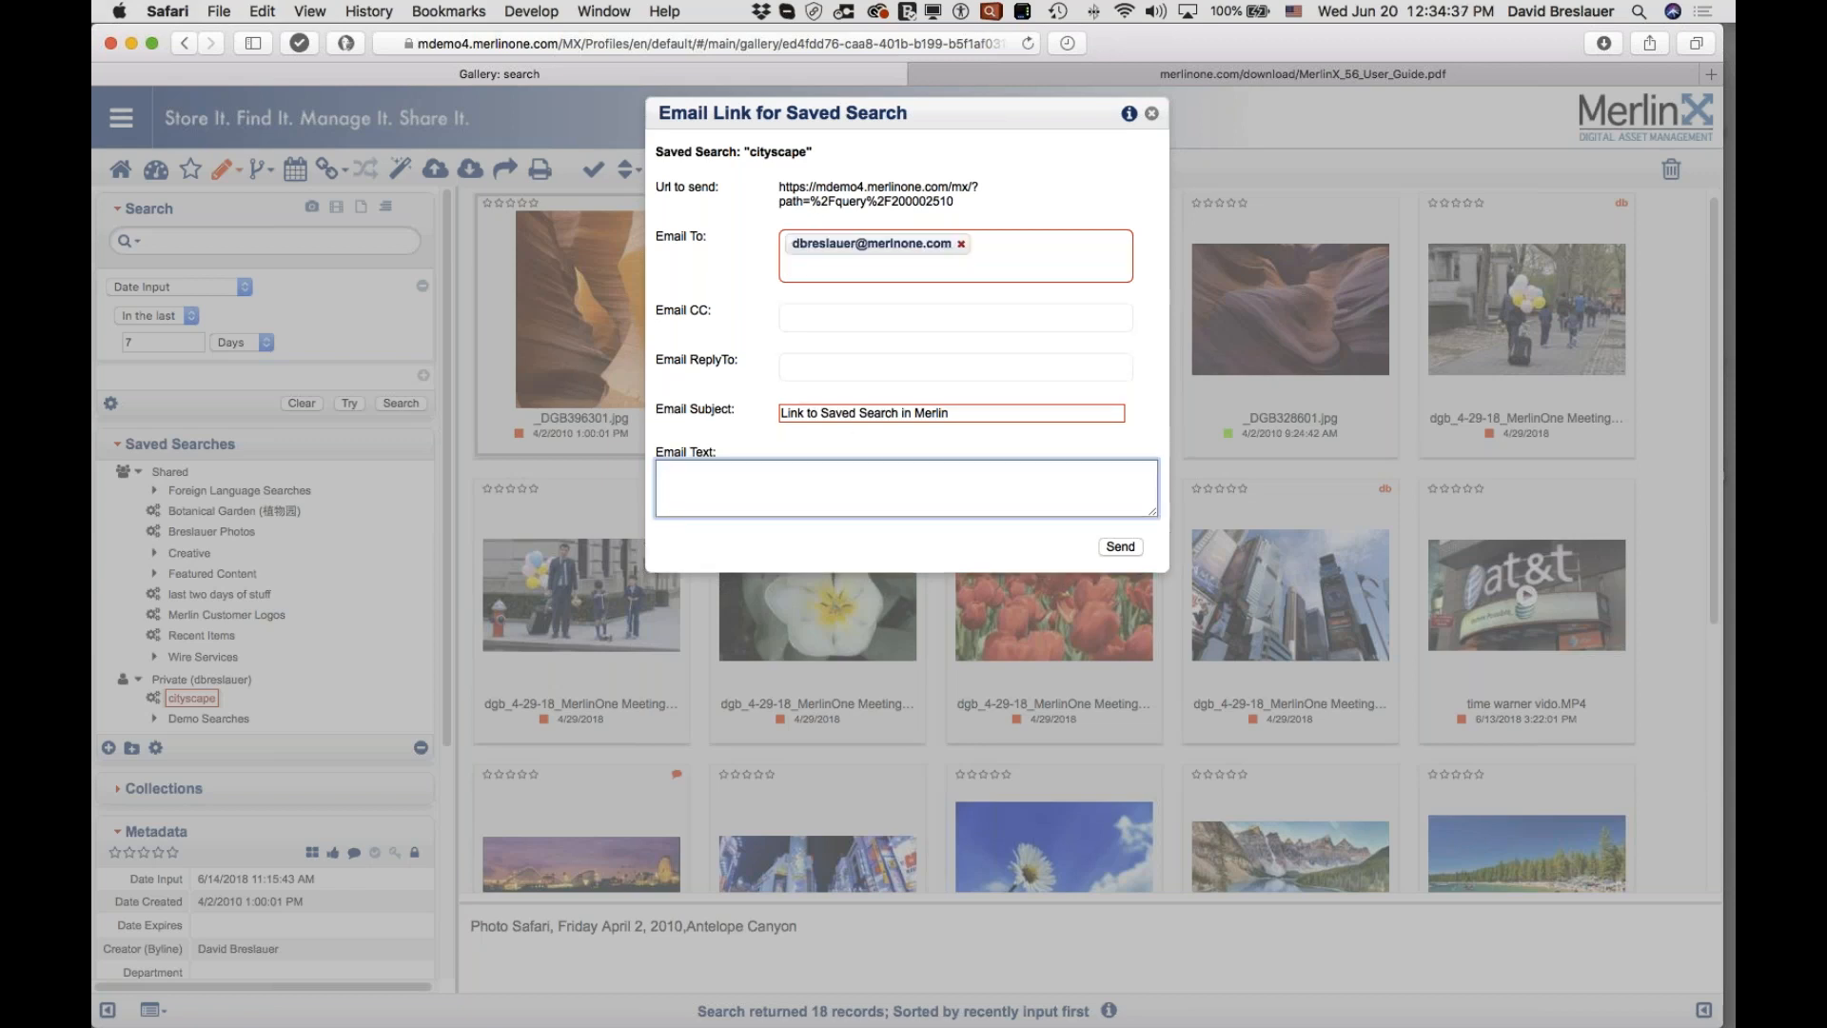
# Step: Review the subject and message, then send the cityscape saved-search link e-mail
pyautogui.moveTo(859, 413); pyautogui.dragTo(957, 415)
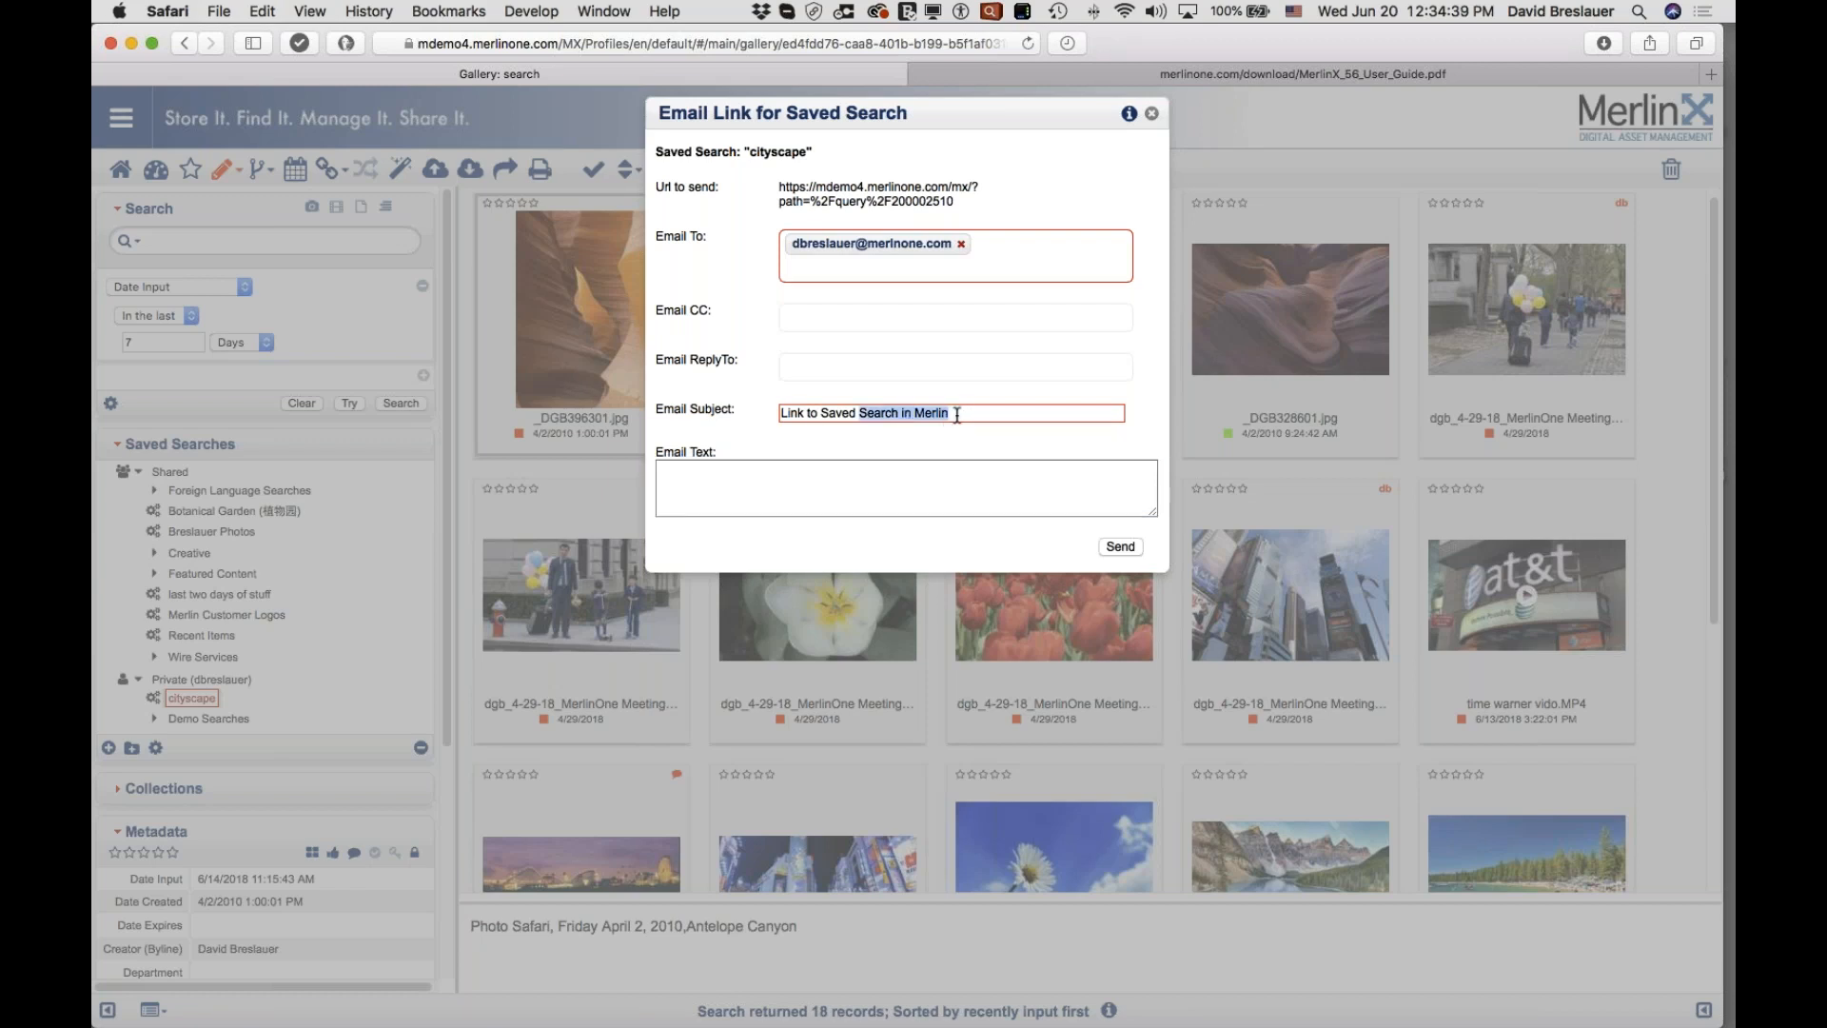
pyautogui.click(756, 481)
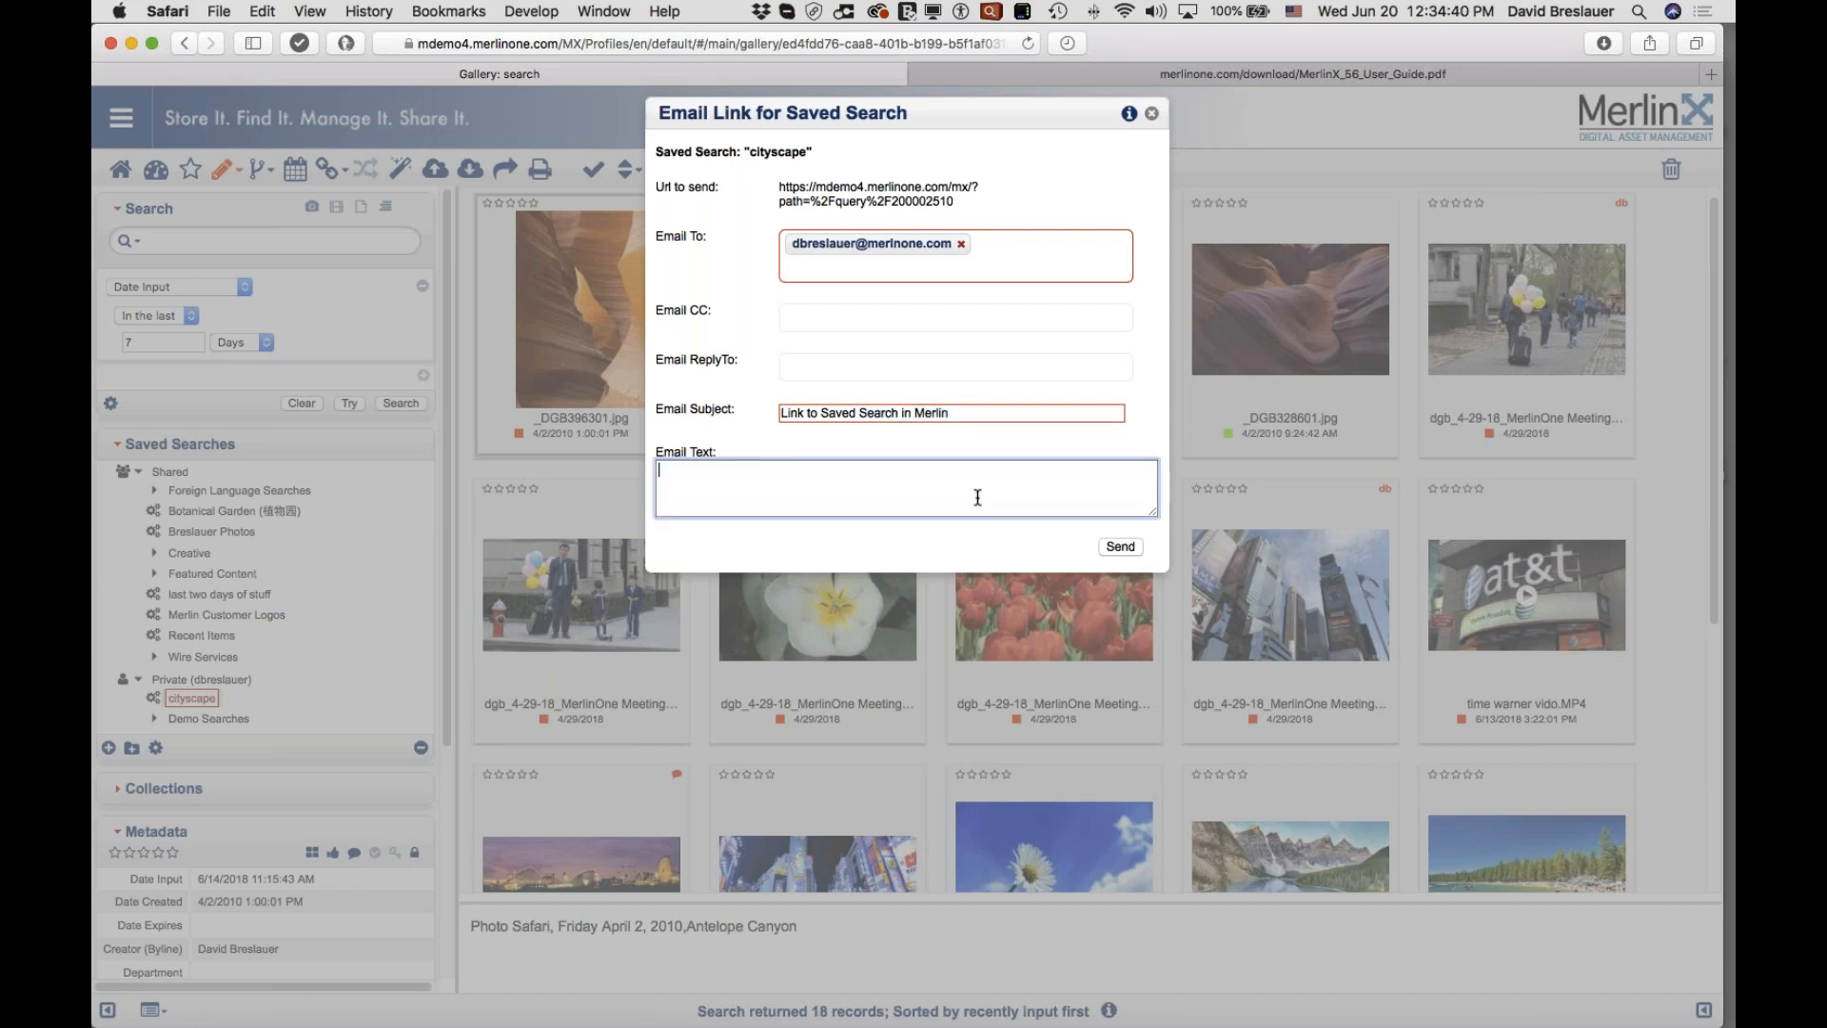
pyautogui.click(1119, 546)
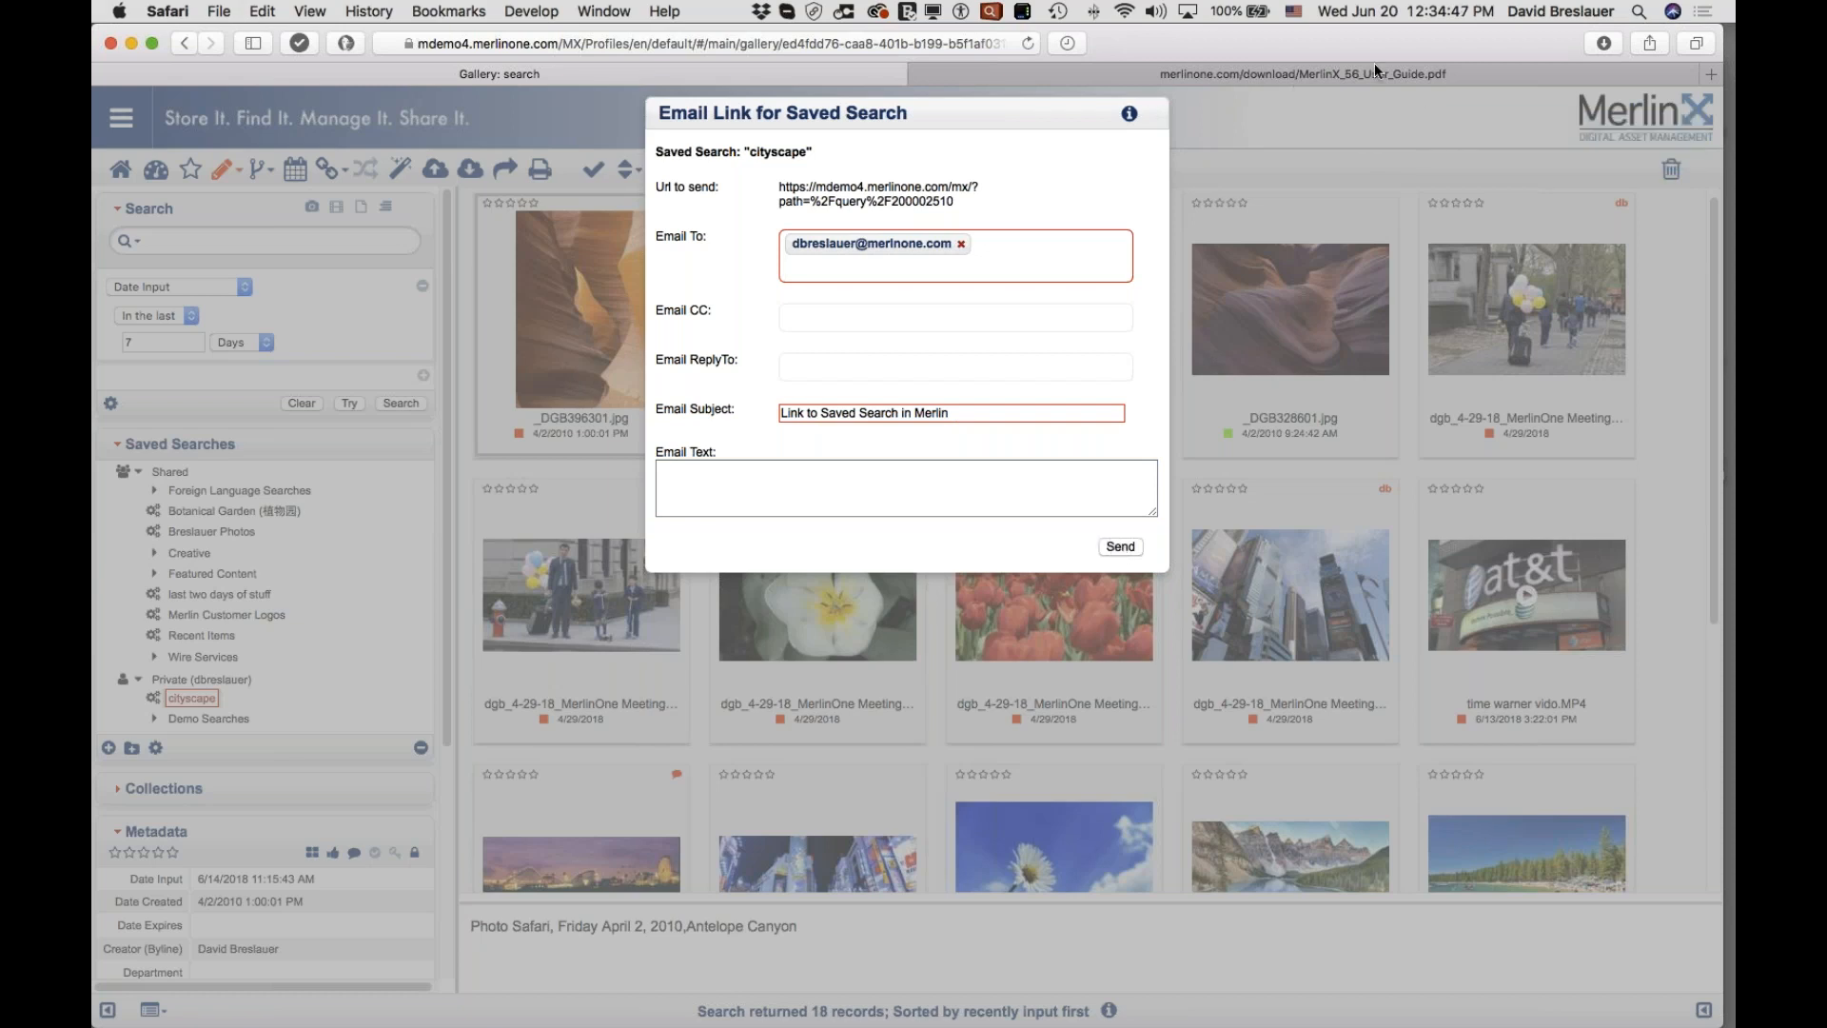
pyautogui.moveTo(1340, 415)
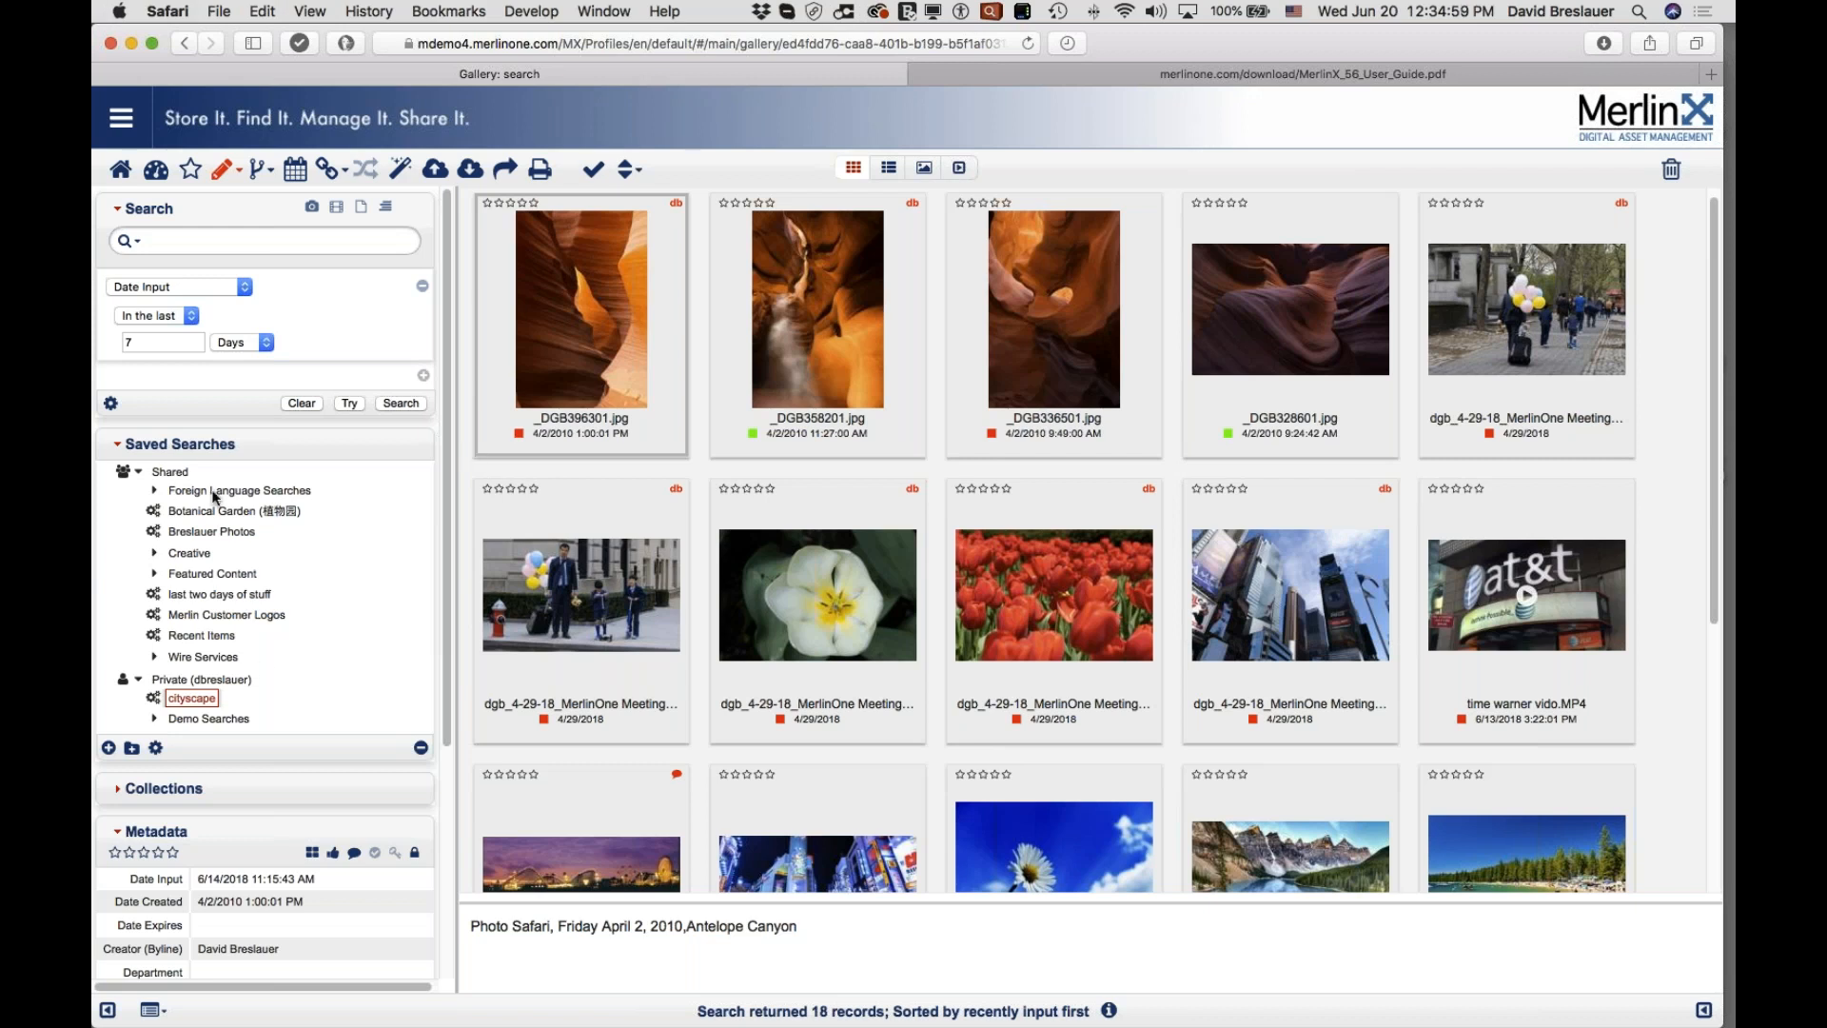
pyautogui.click(156, 748)
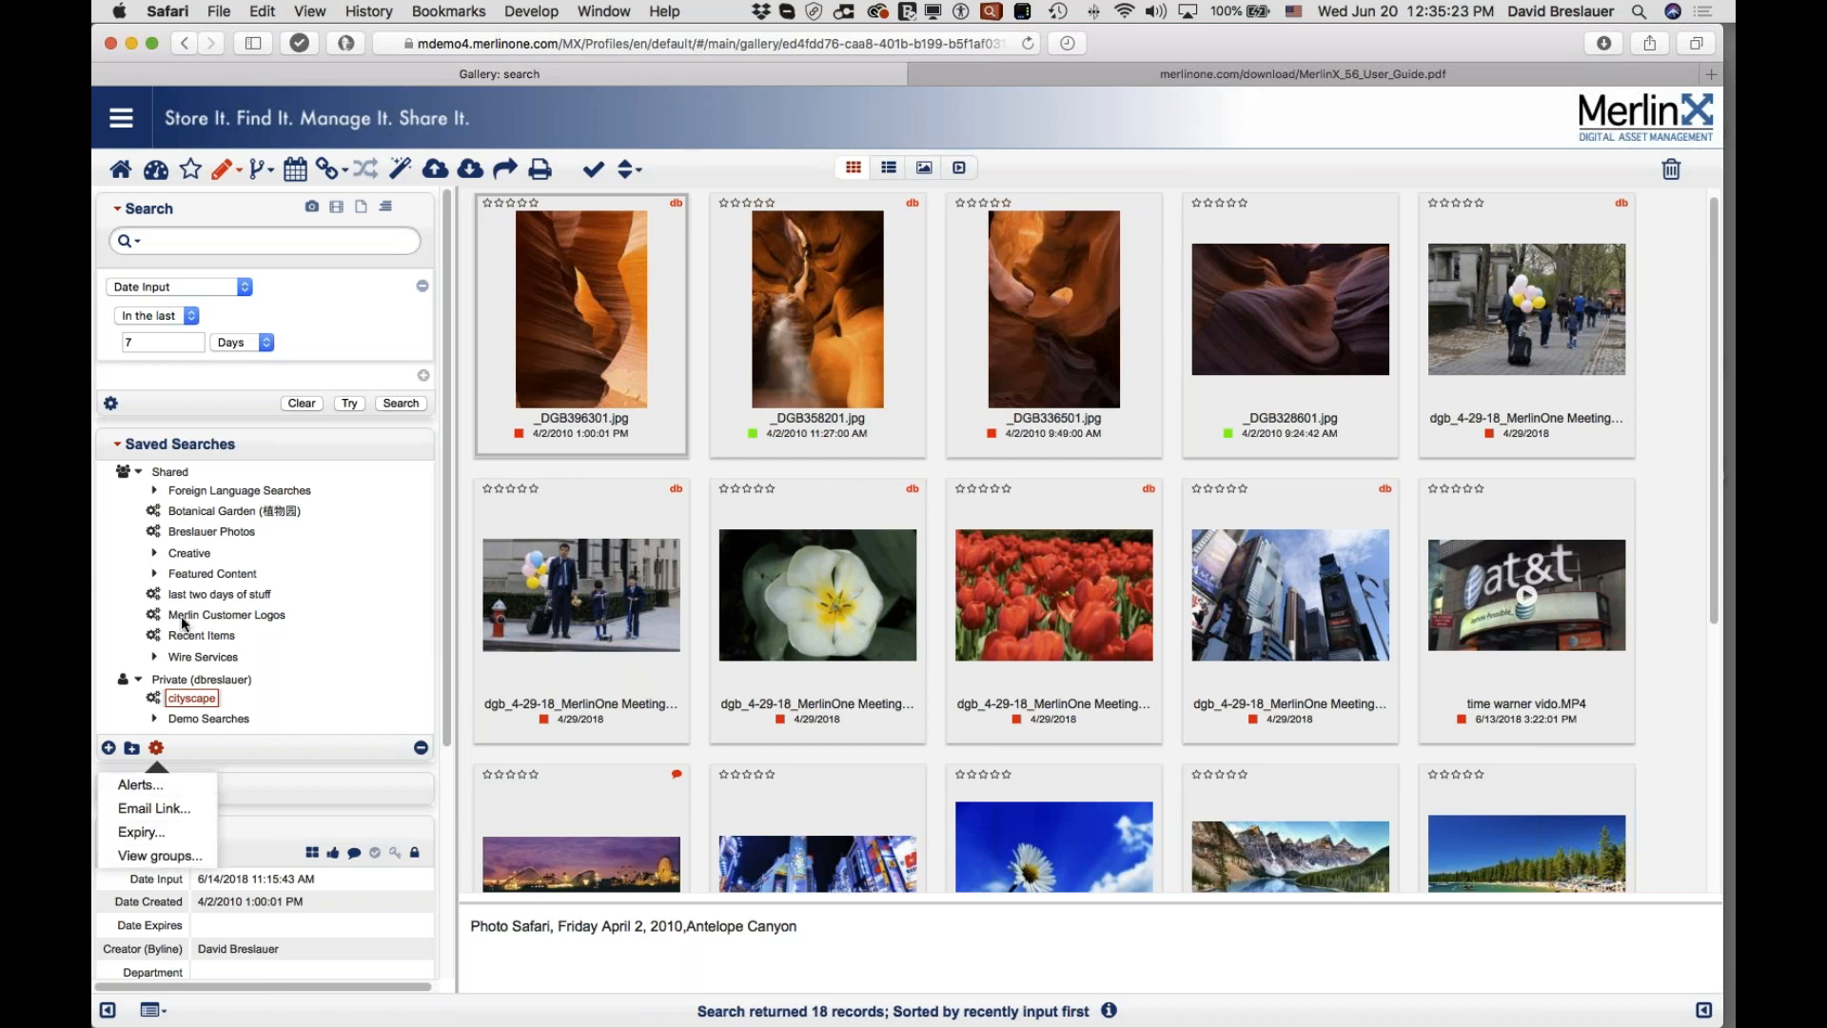
pyautogui.click(183, 556)
pyautogui.click(183, 531)
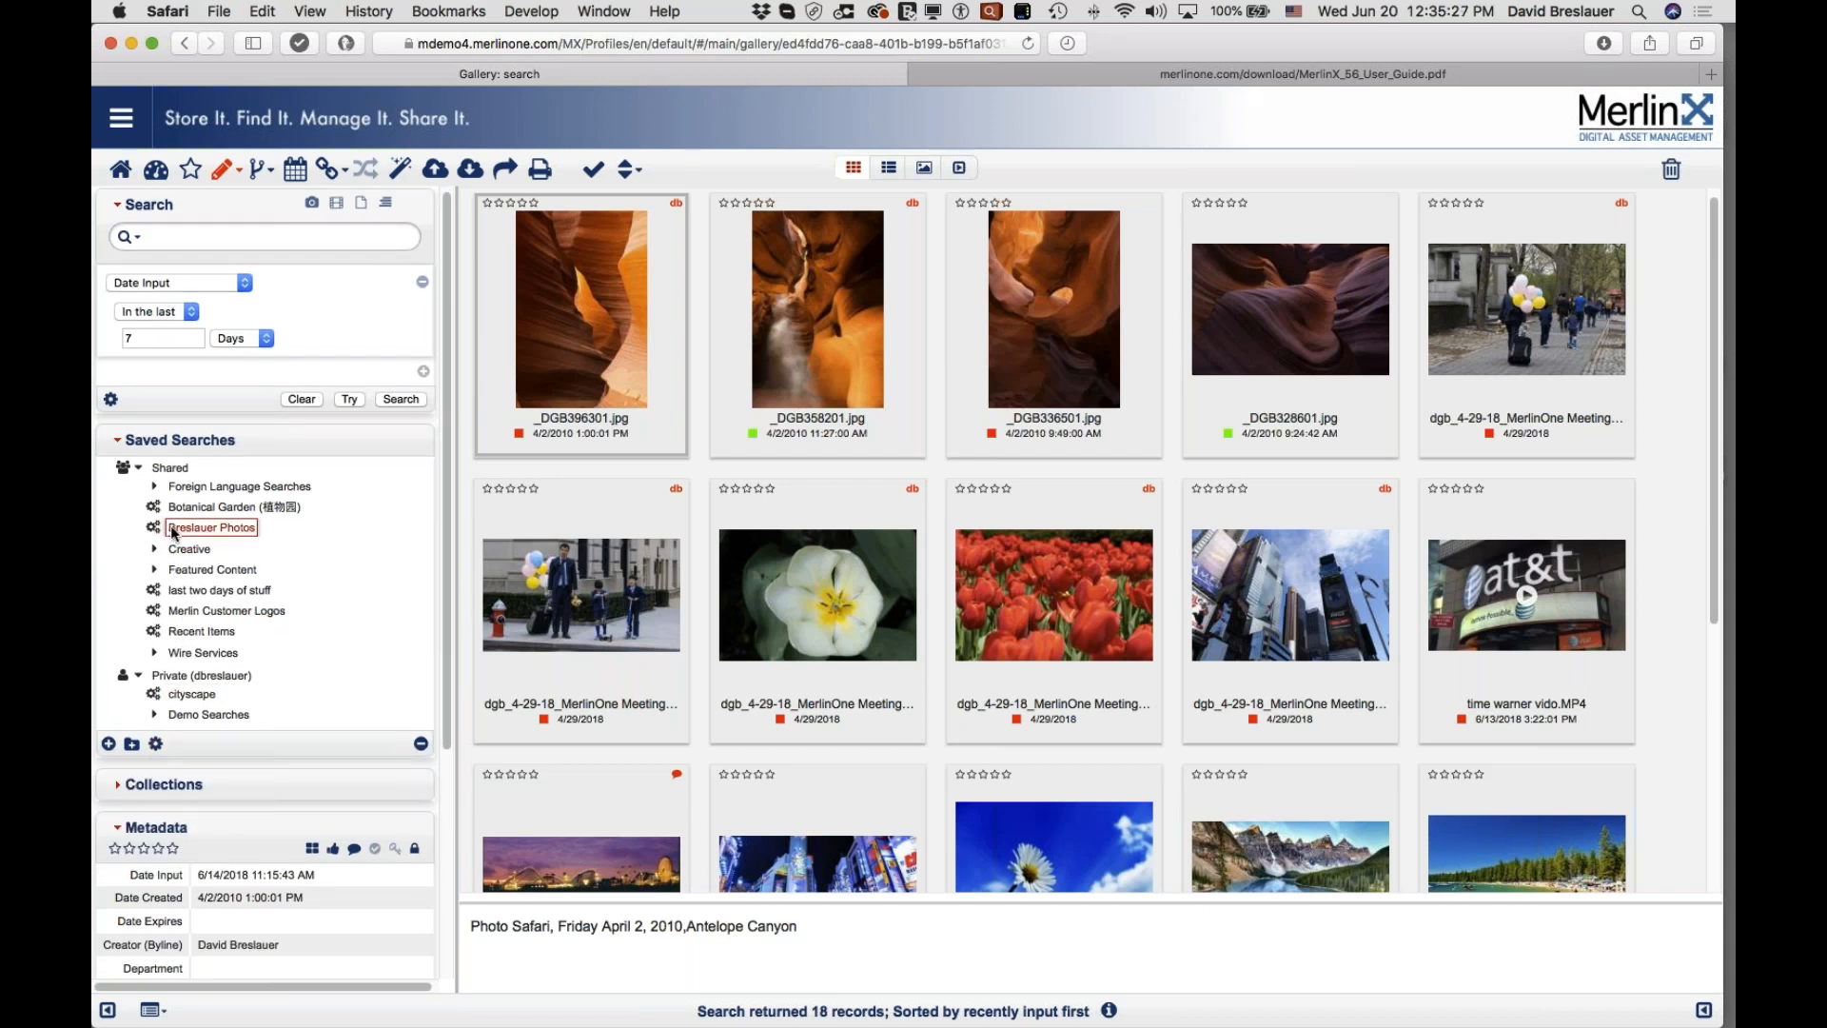
pyautogui.click(157, 512)
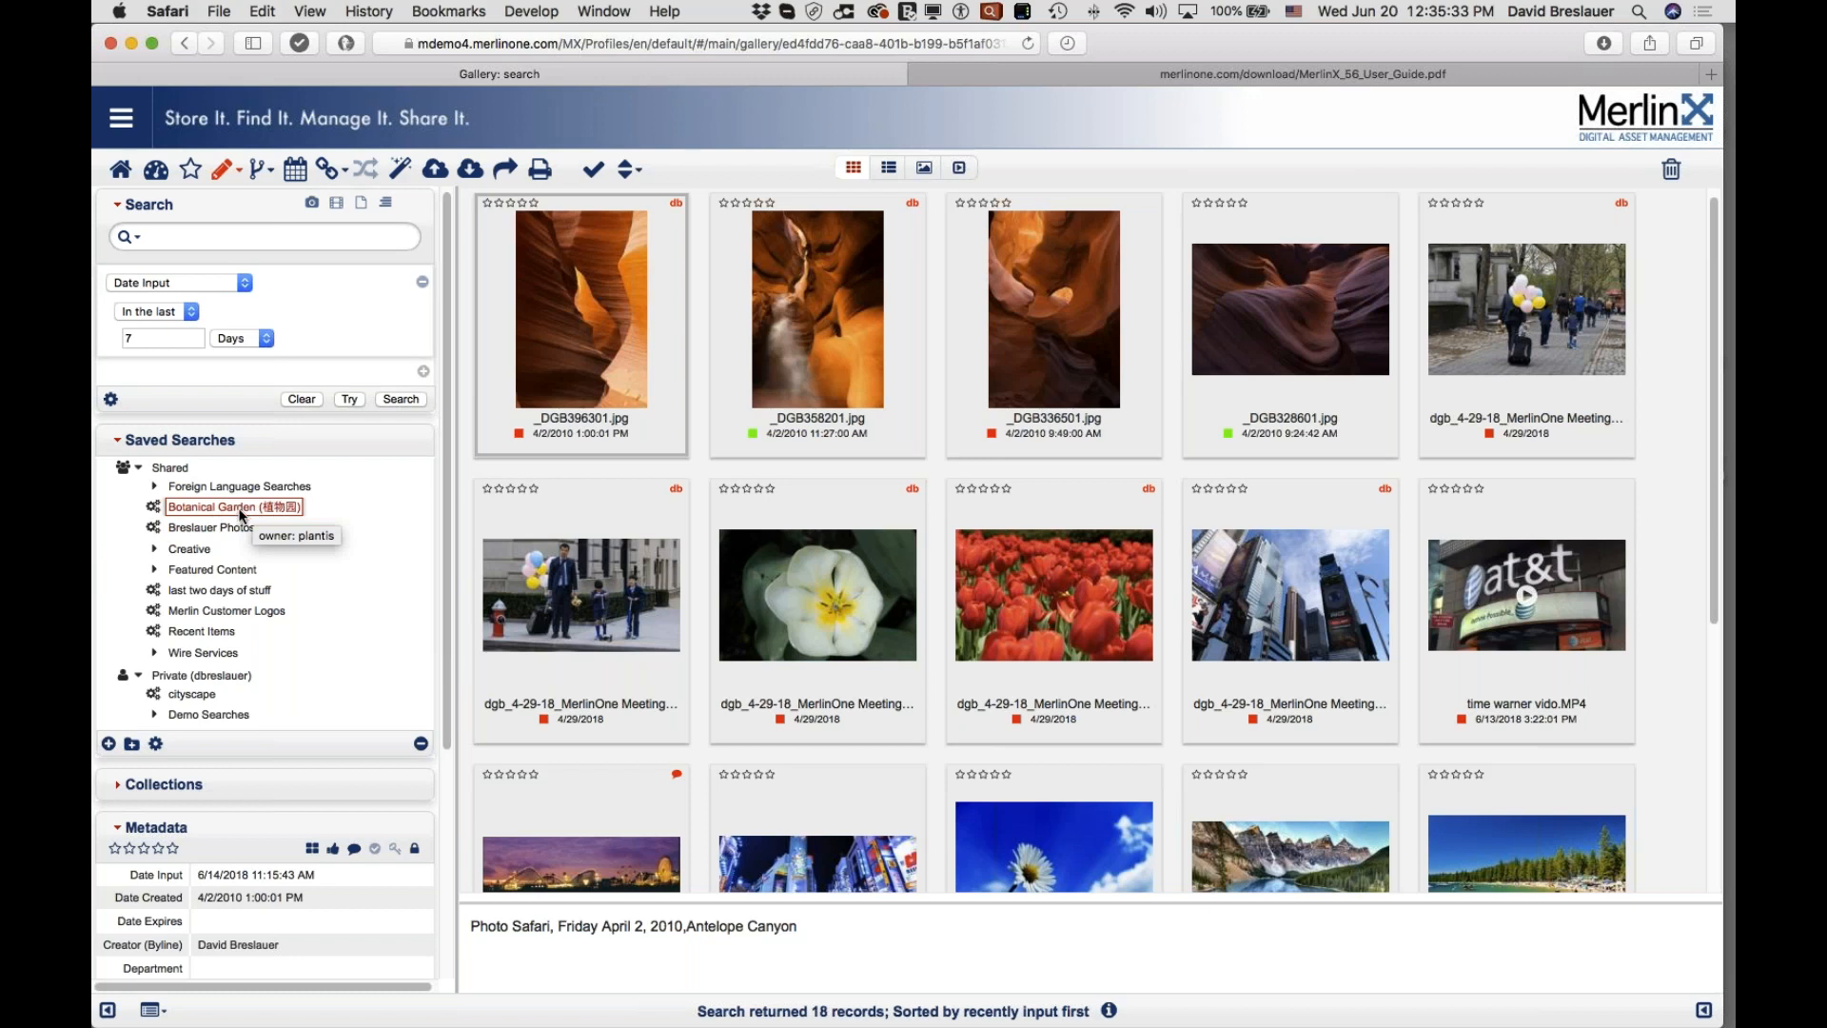
pyautogui.click(156, 745)
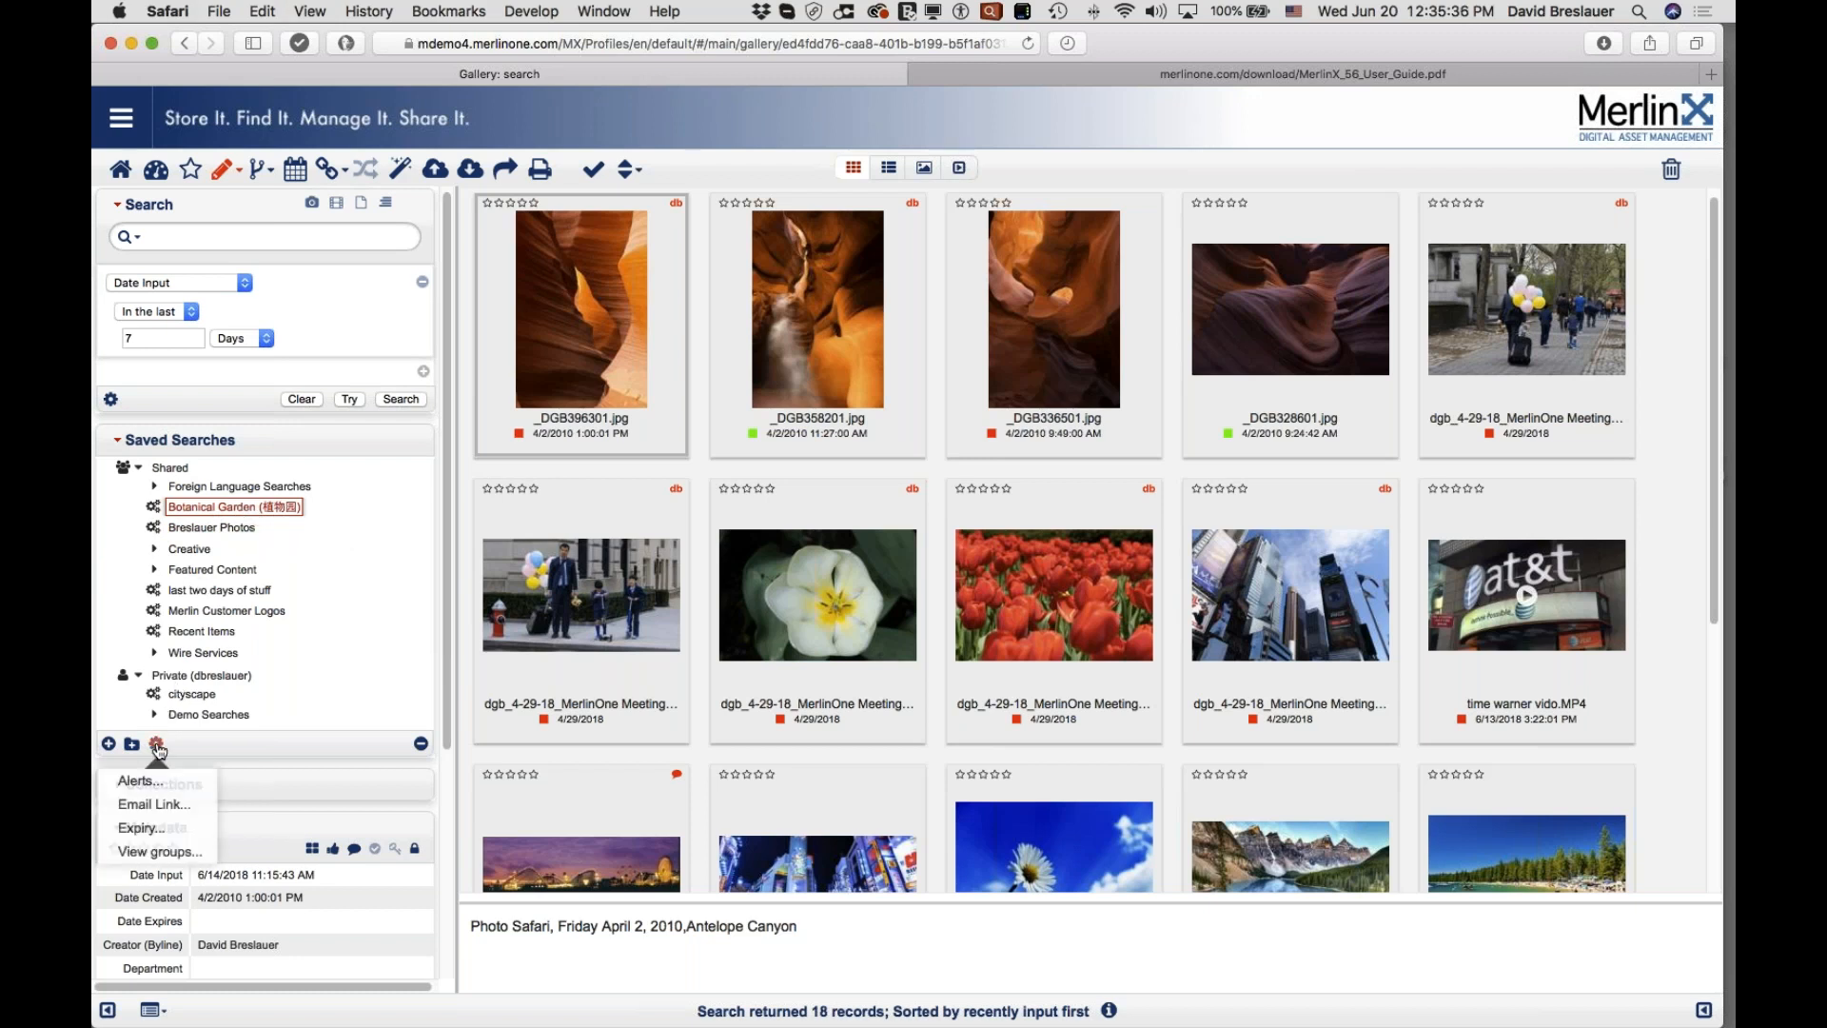
pyautogui.click(168, 852)
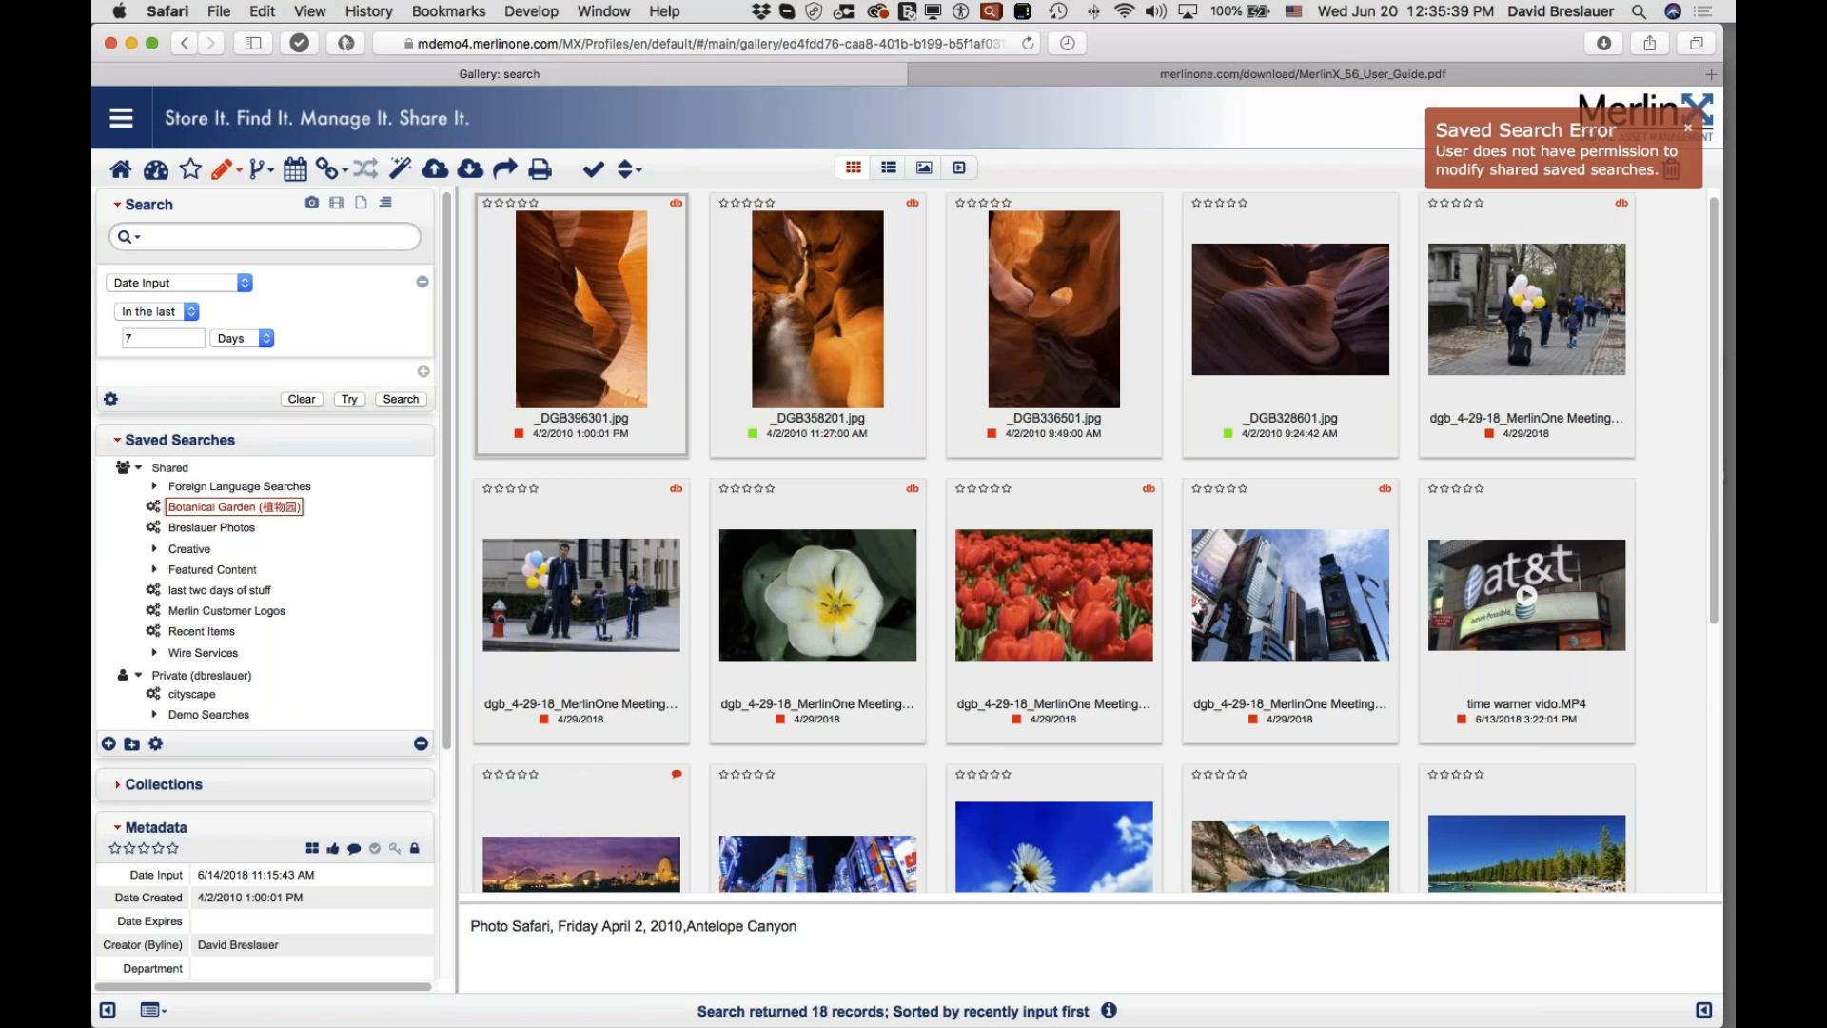
pyautogui.moveTo(1129, 325)
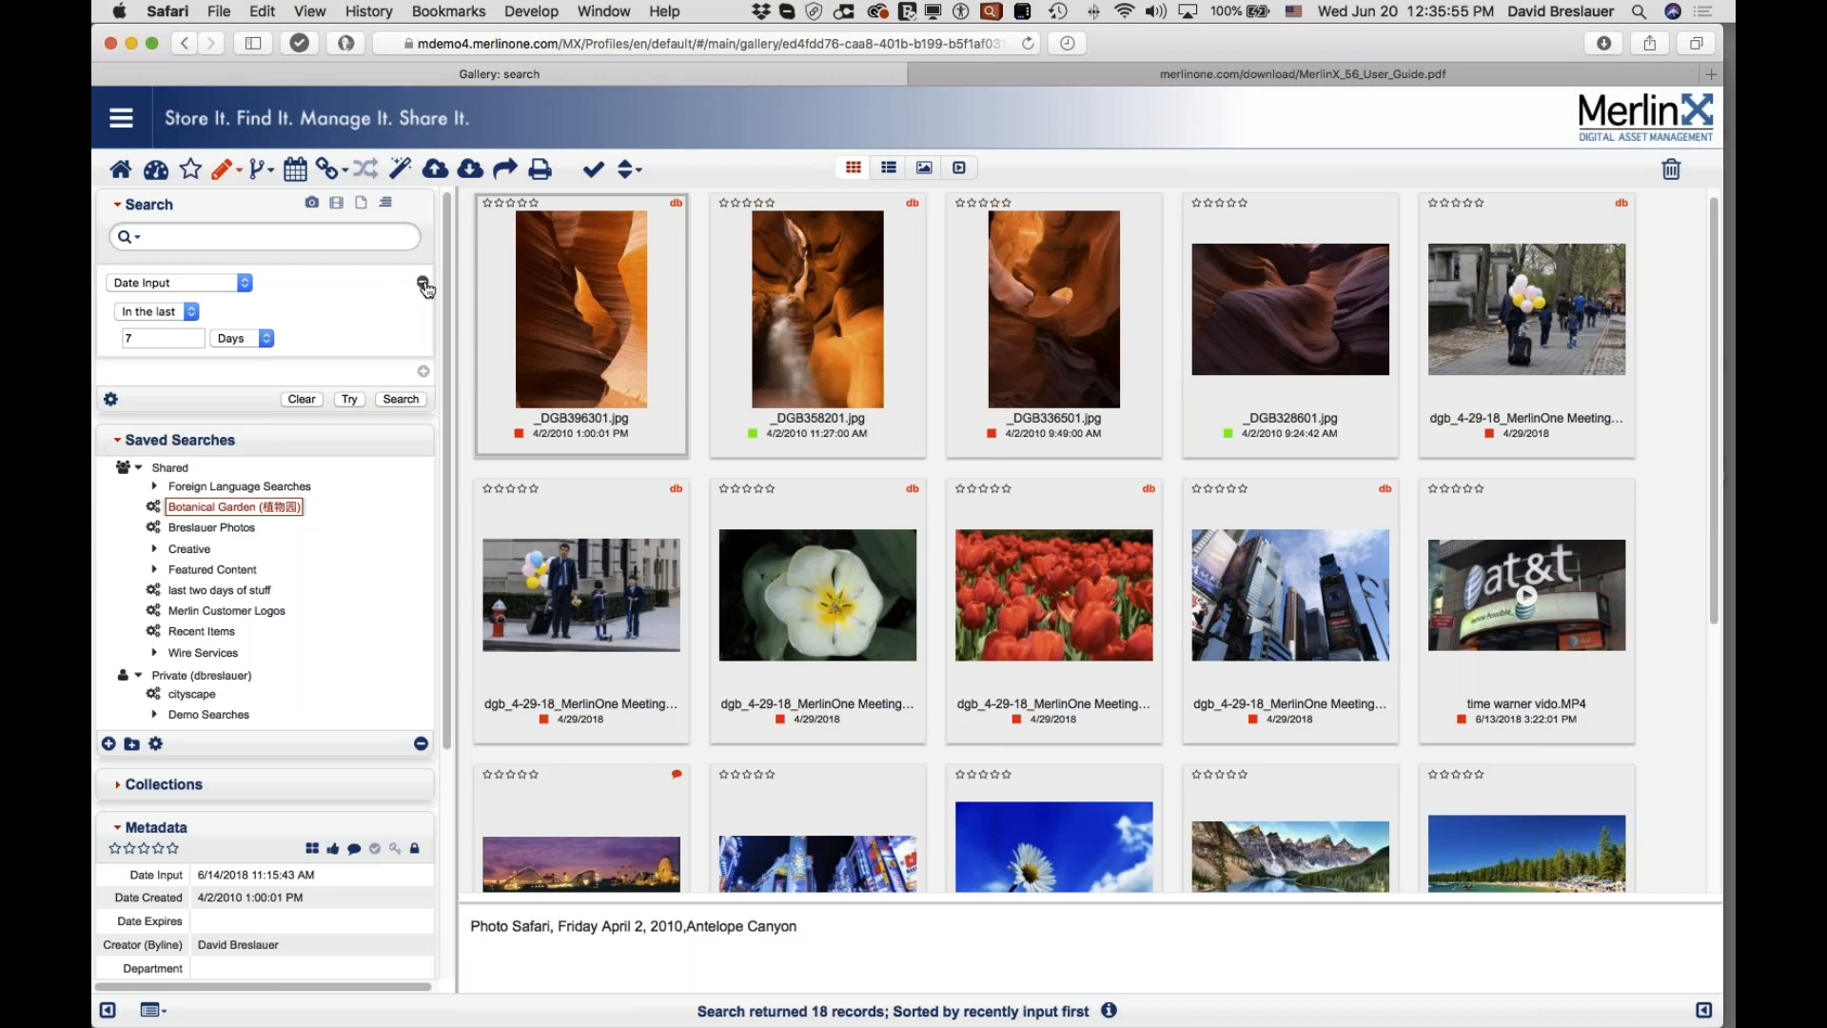
# Step: Run the shared Botanical Garden (植物园) saved search, listing its 20 records
pyautogui.click(230, 489)
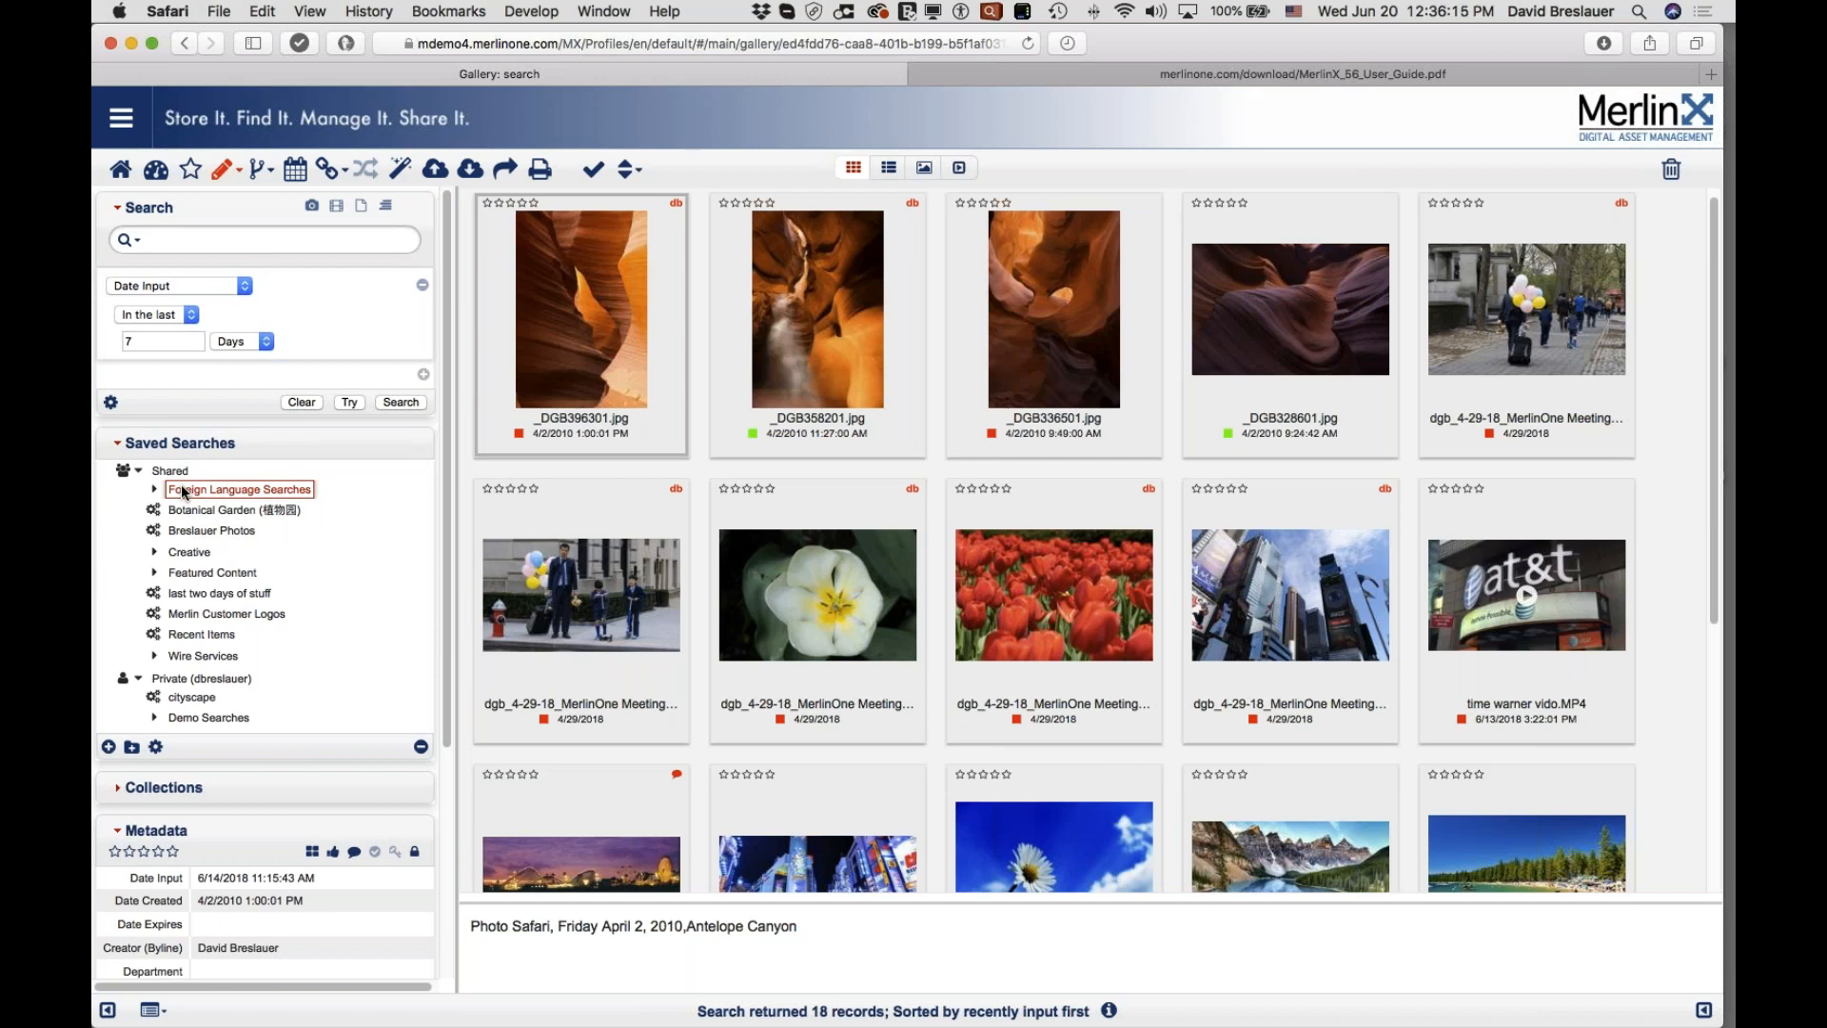
pyautogui.click(208, 511)
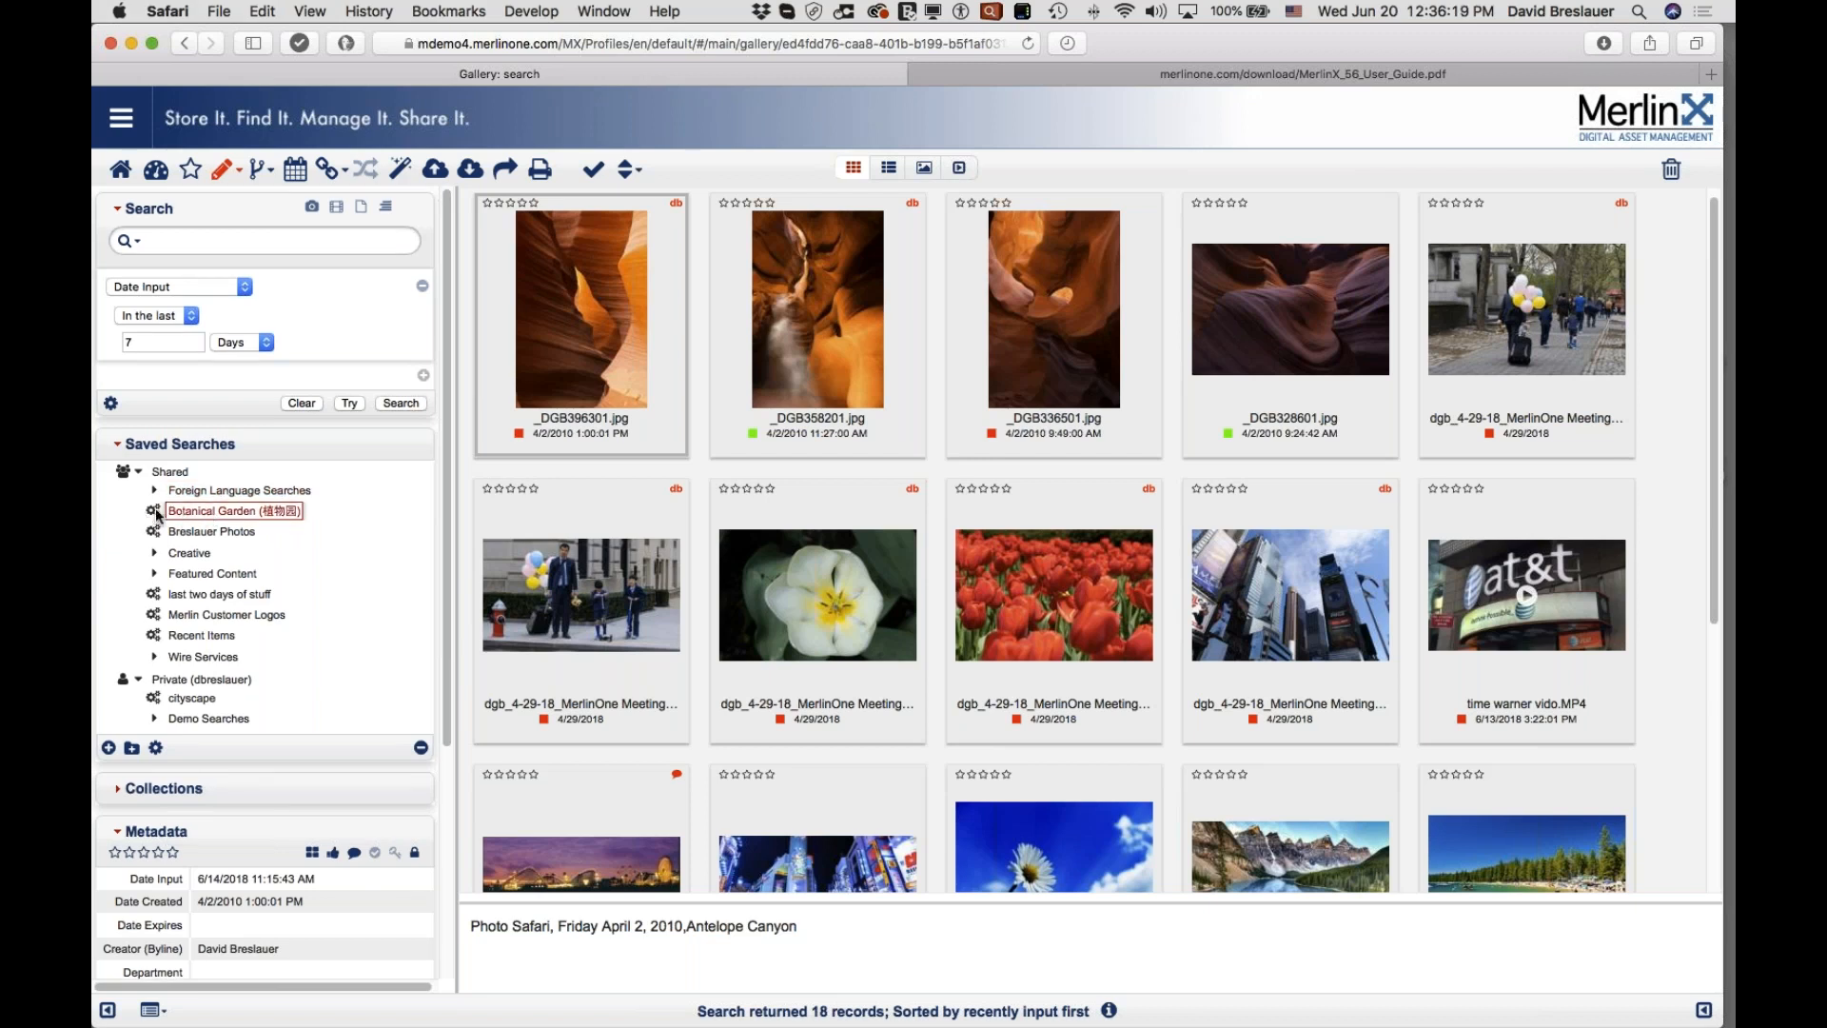
pyautogui.click(155, 511)
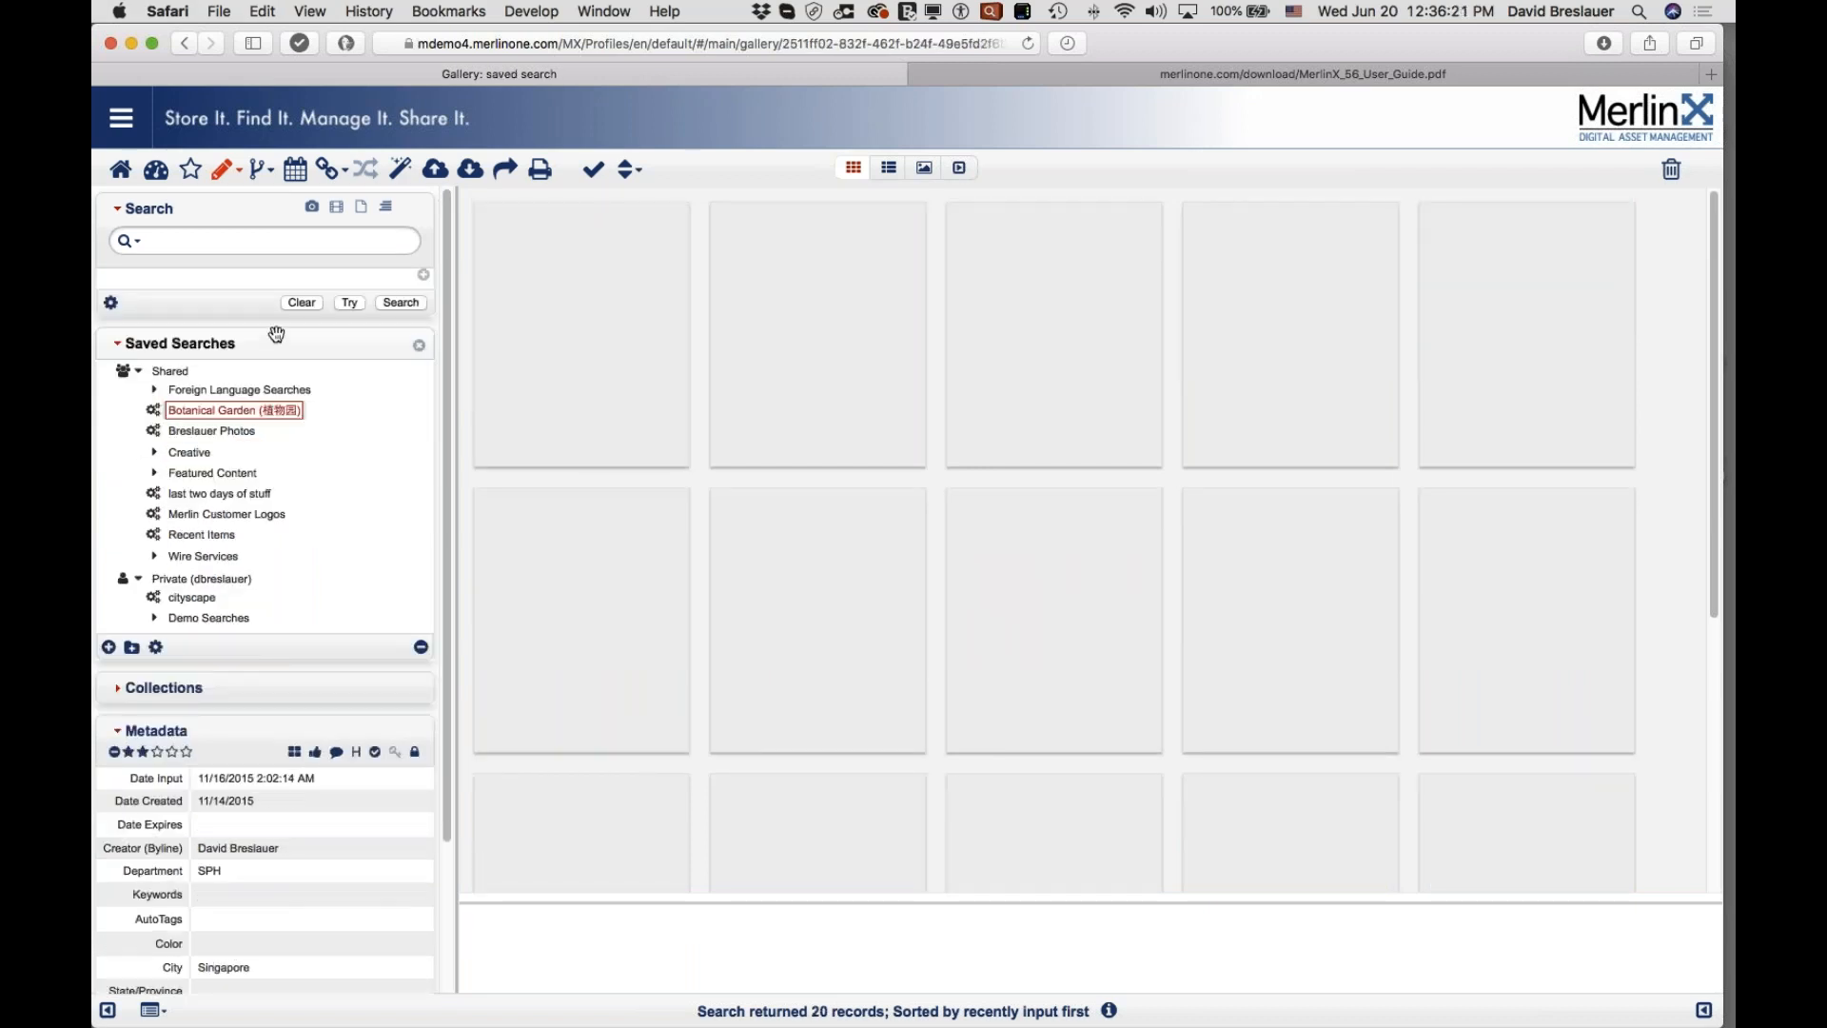
# Step: Clear the 植物园 search term and rerun an unfiltered search
pyautogui.moveTo(192, 244); pyautogui.dragTo(134, 240)
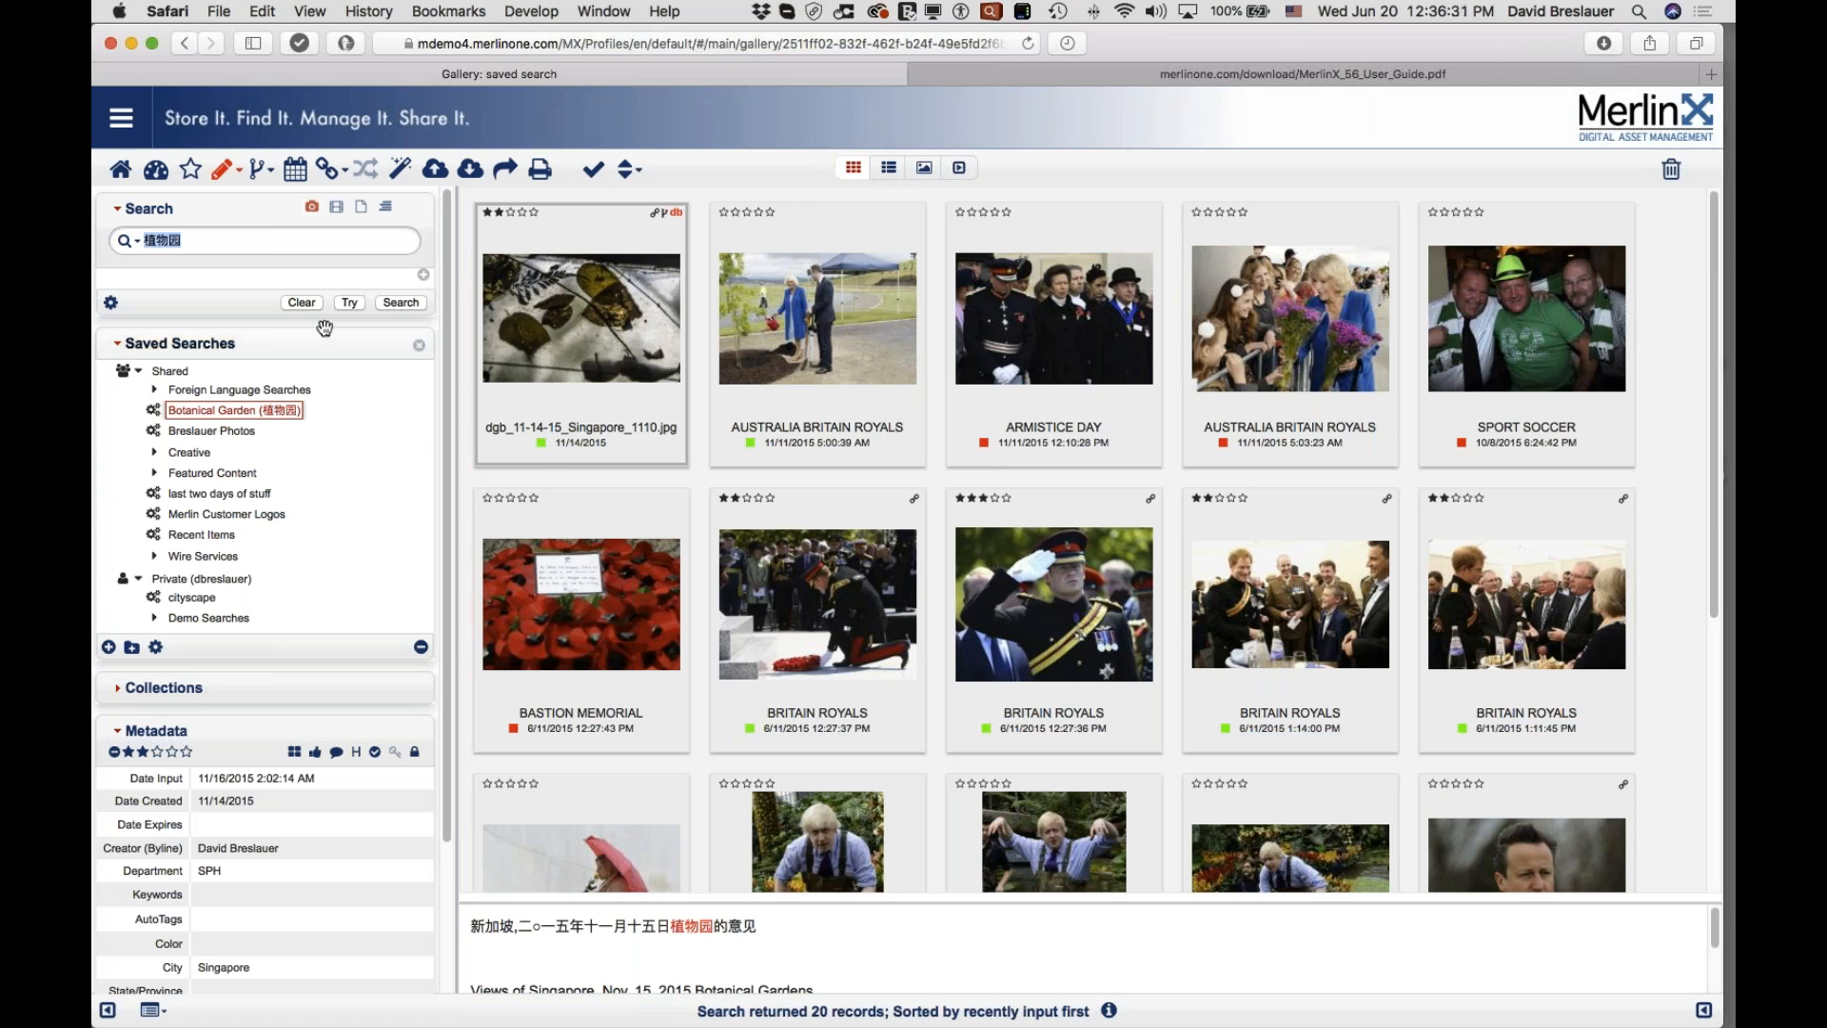
pyautogui.click(301, 303)
pyautogui.click(400, 303)
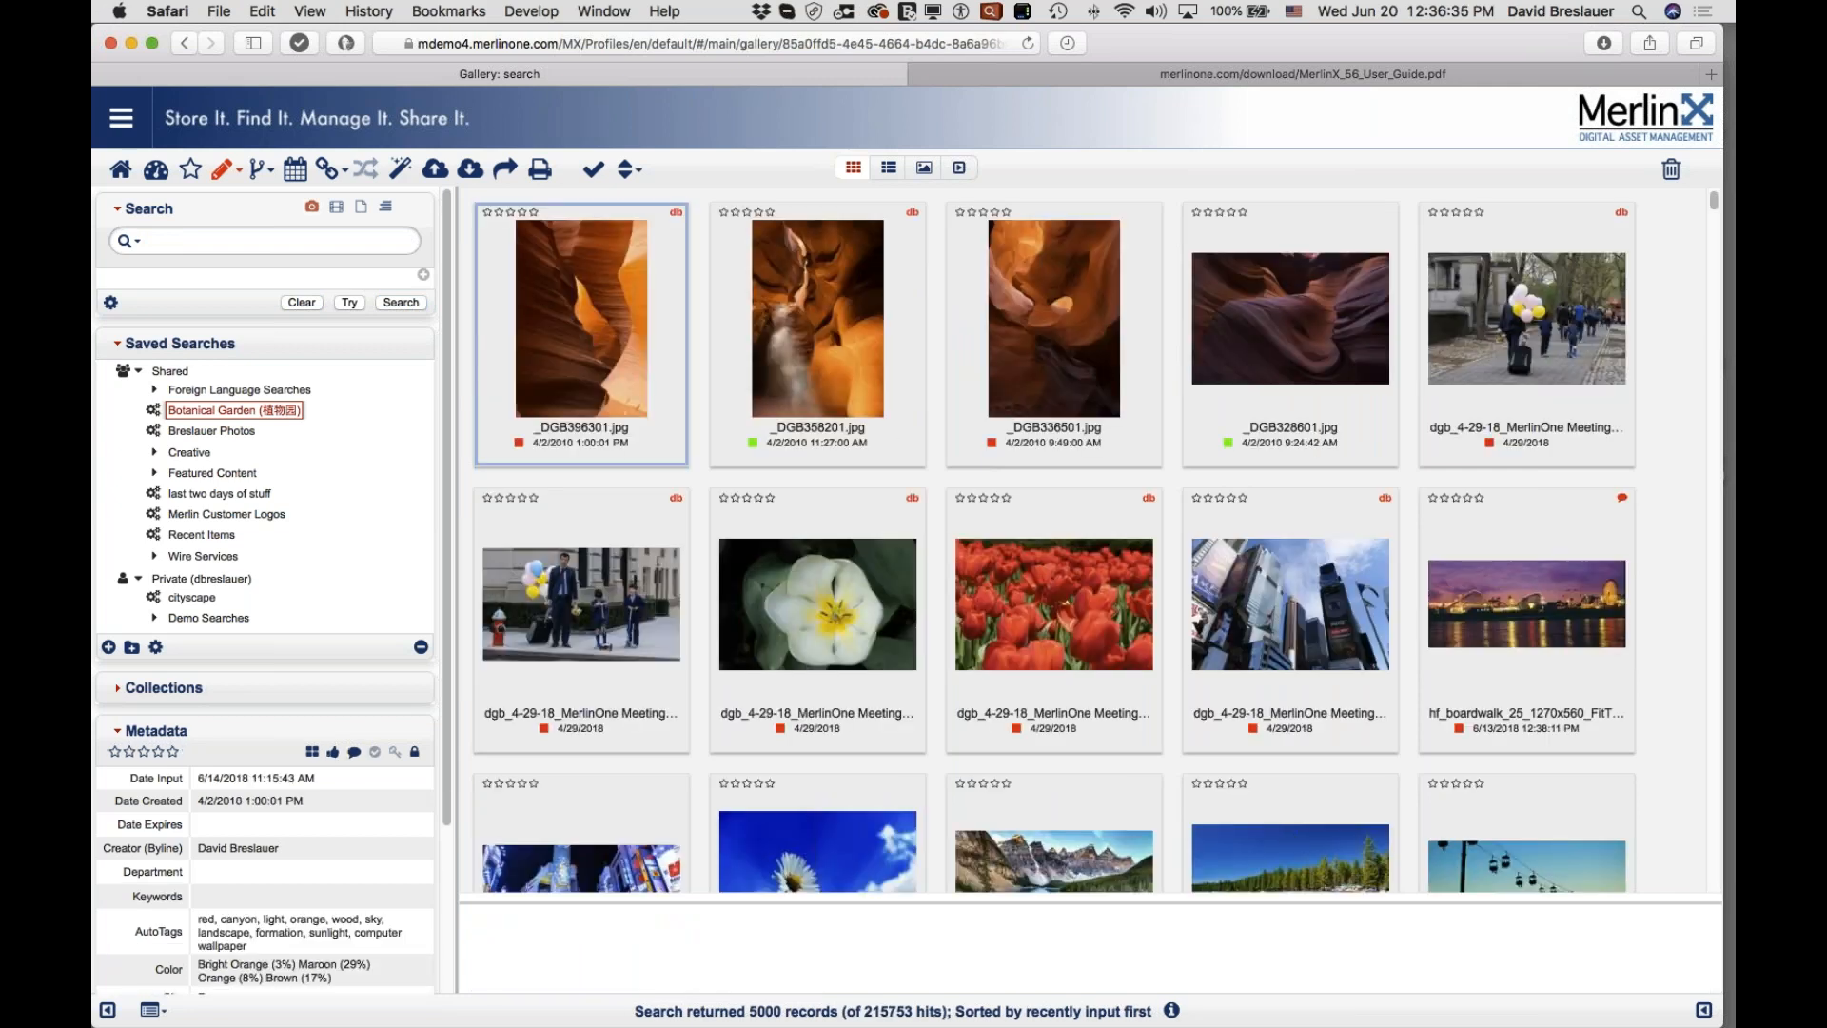
# Step: Highlight the 5000 records returned and 215753 total hits counts
pyautogui.doubleClick(764, 1011)
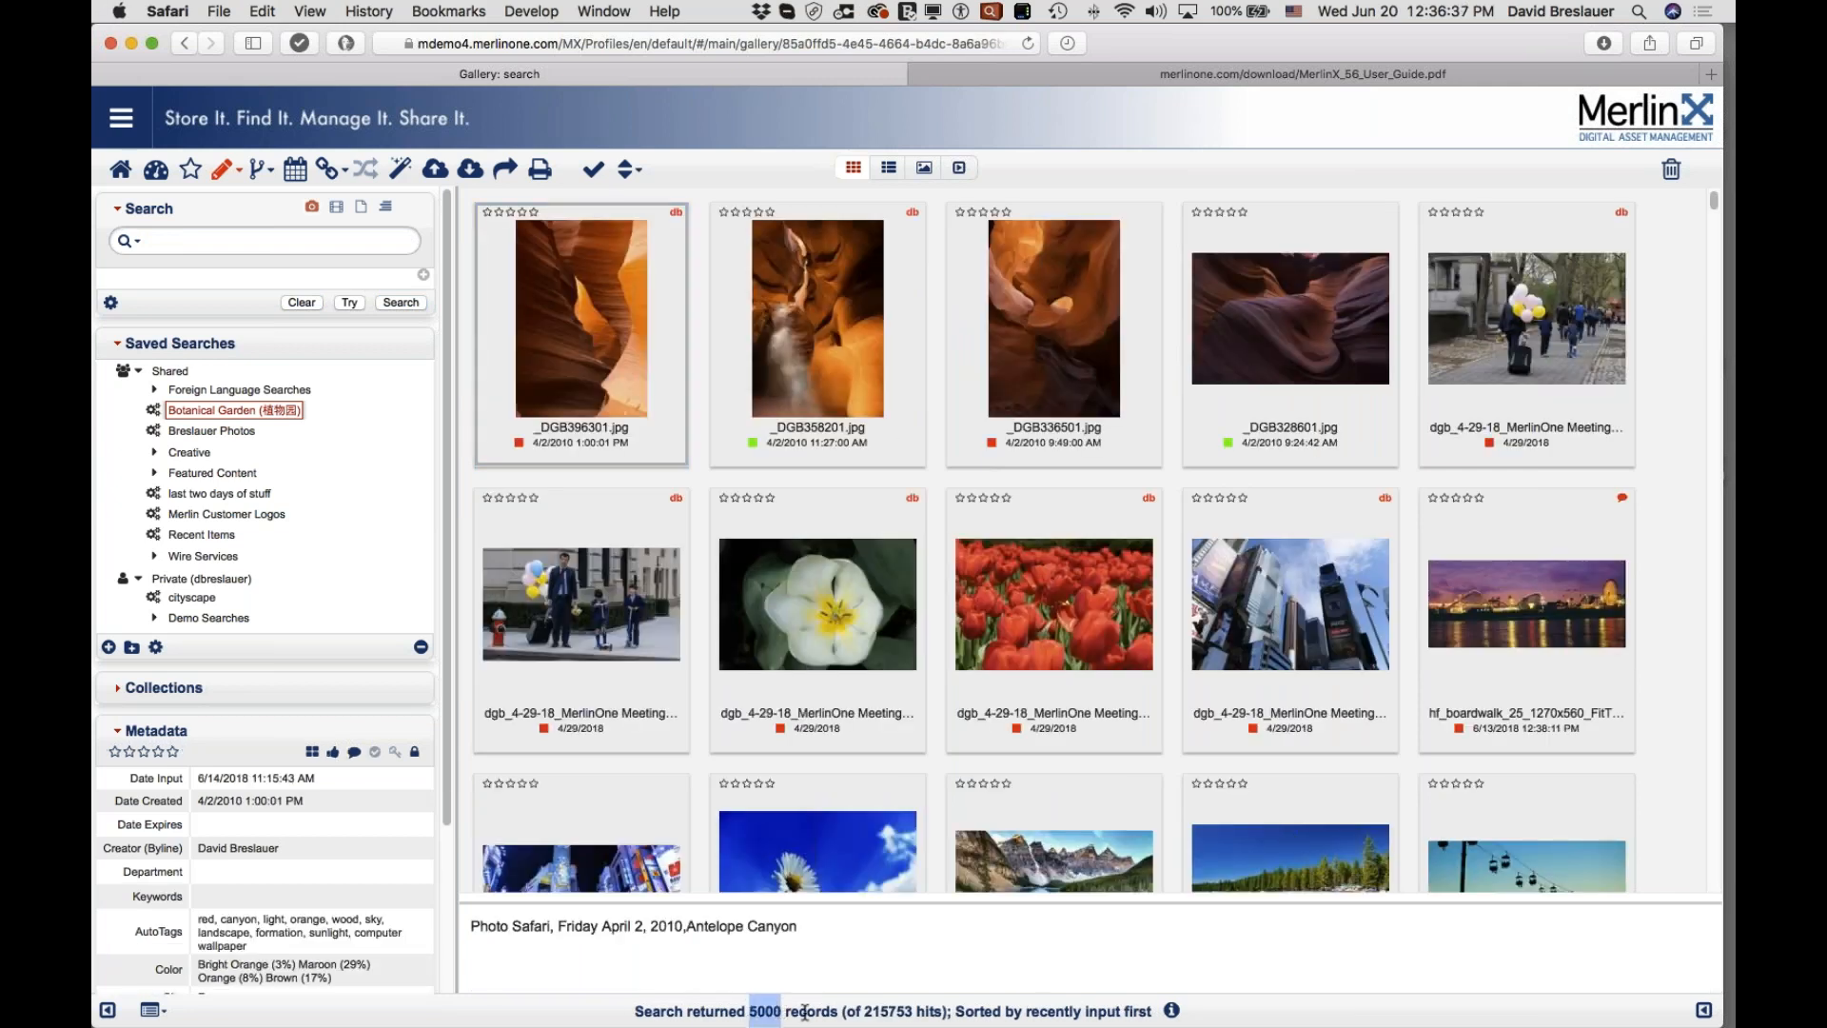
pyautogui.moveTo(865, 1011); pyautogui.dragTo(909, 1012)
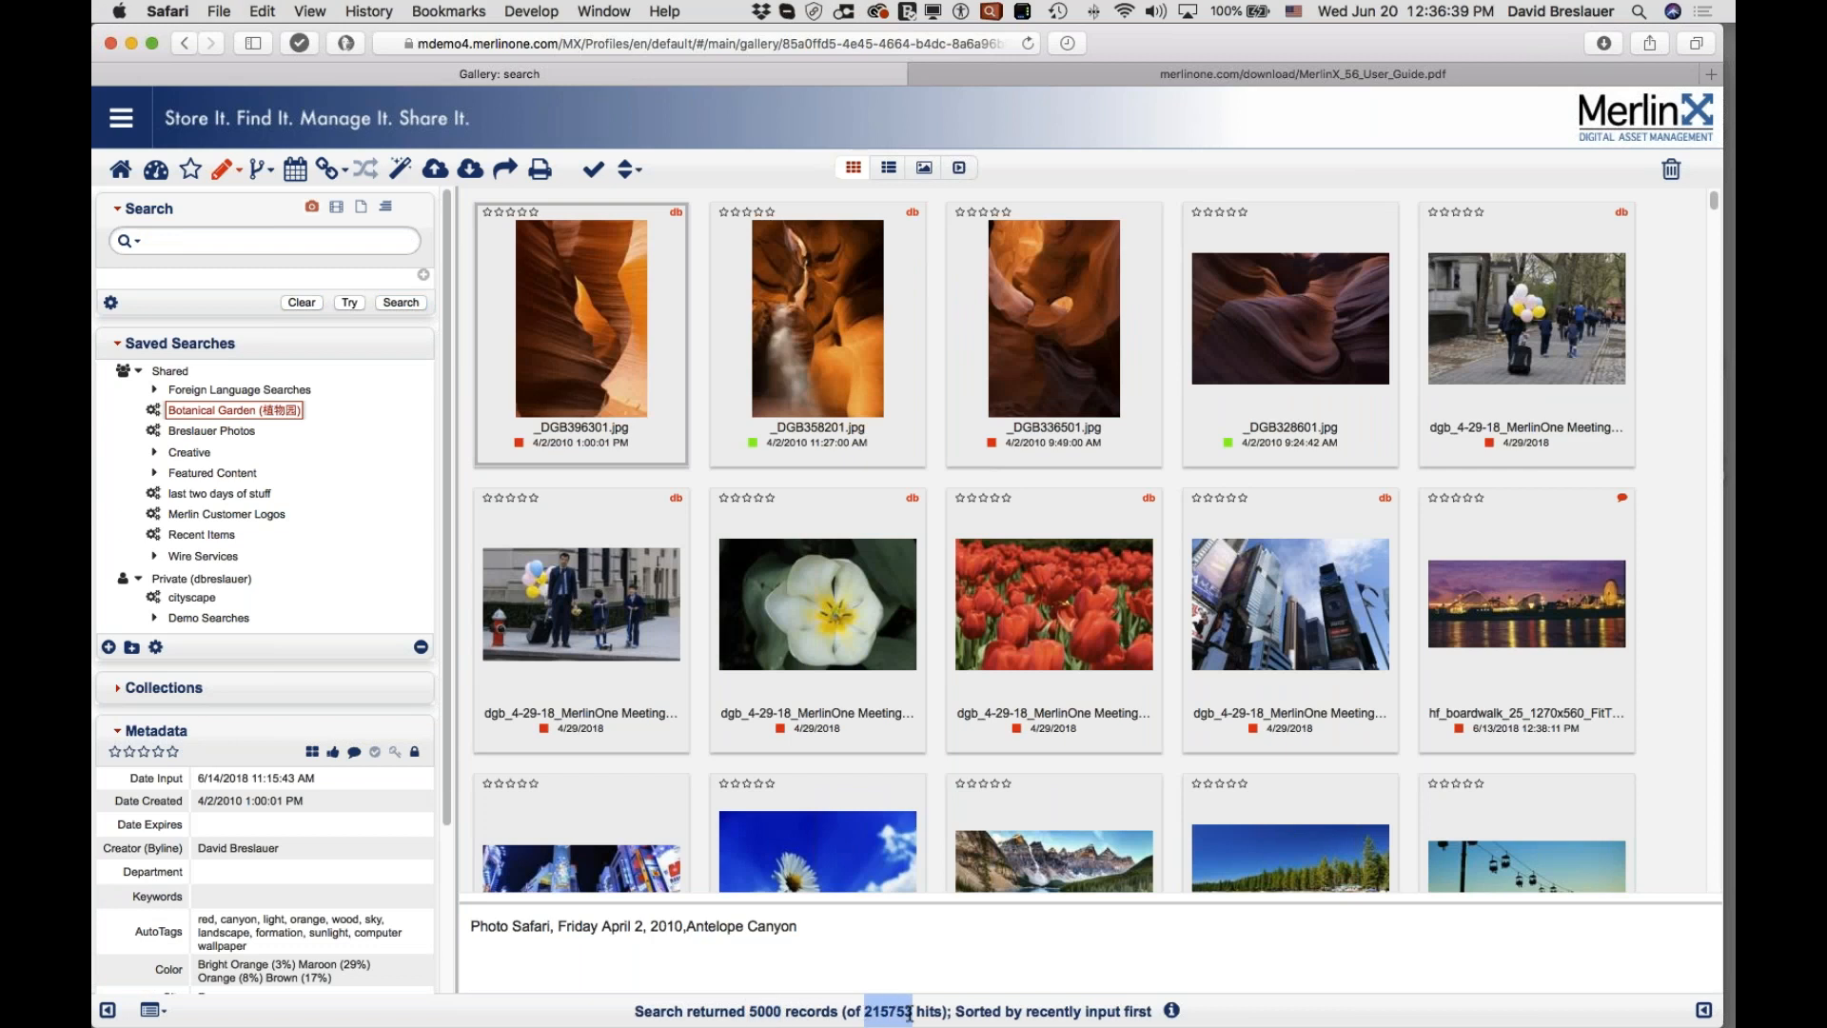
pyautogui.moveTo(1070, 864)
pyautogui.moveTo(1186, 868)
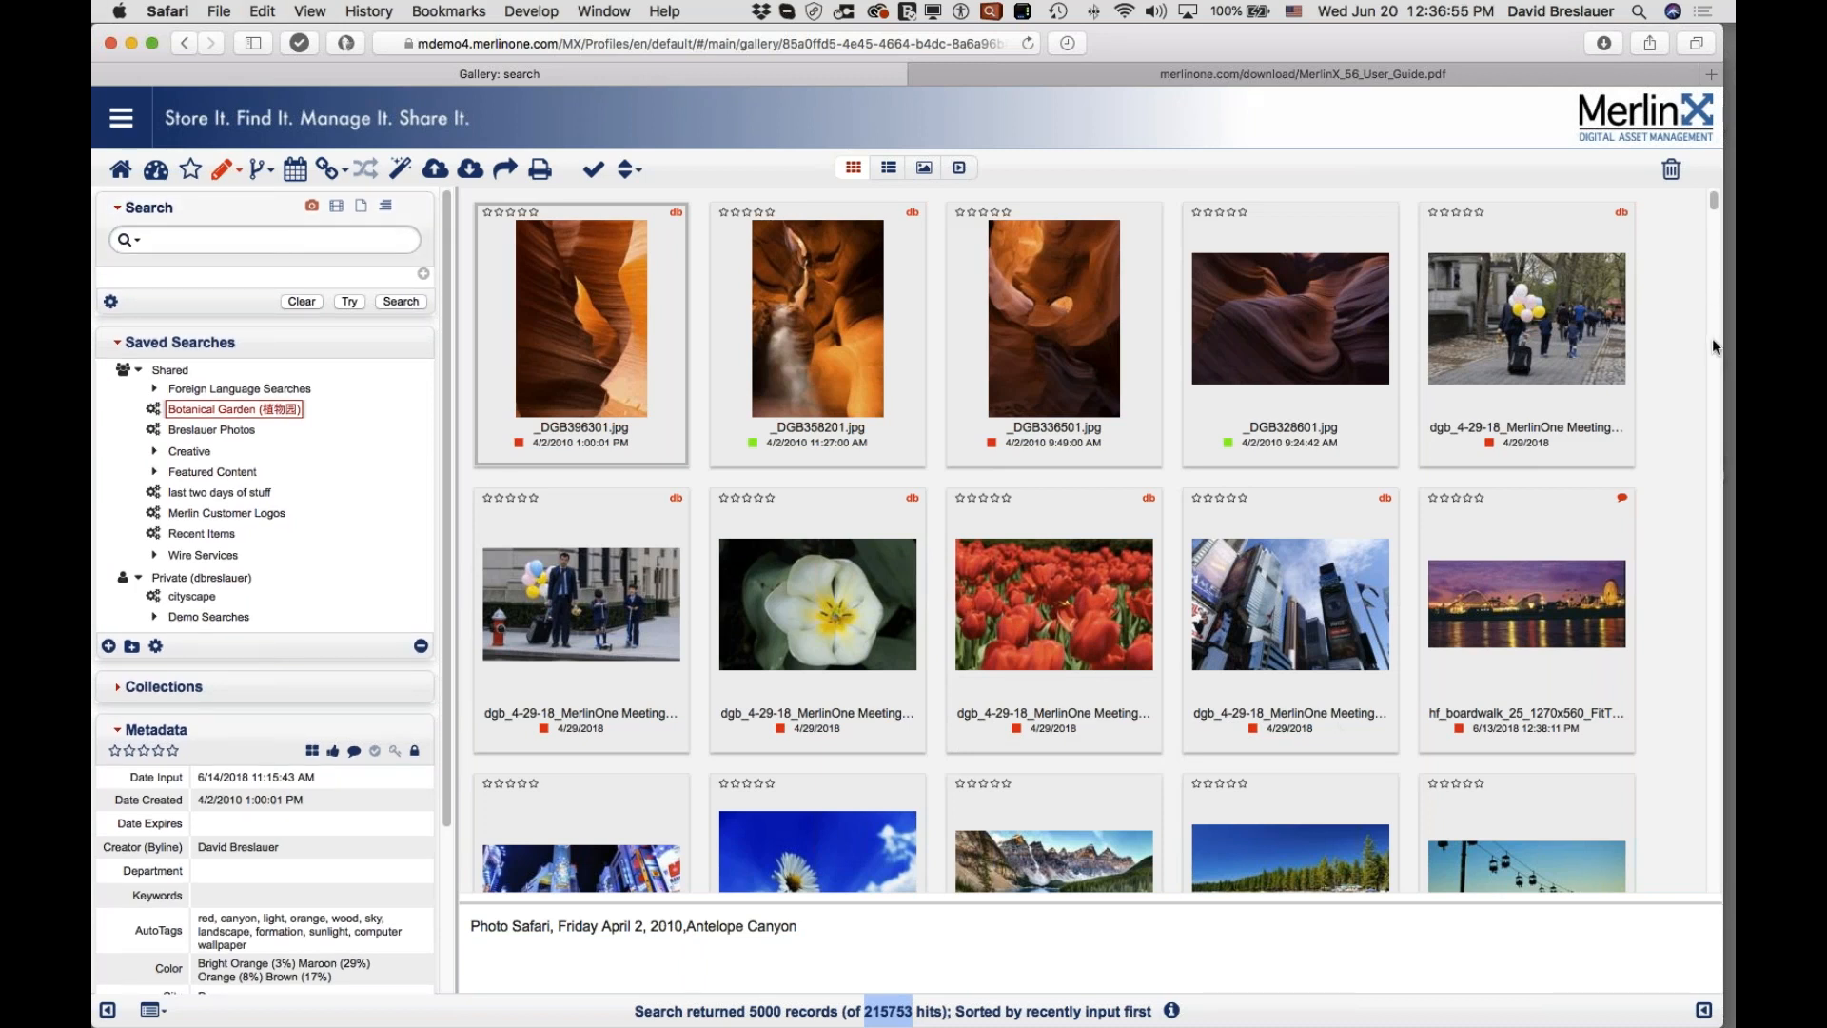
# Step: Scroll to the last SPACE LAUNCH photo and highlight its Date Input value
pyautogui.moveTo(1713, 204); pyautogui.dragTo(1651, 955)
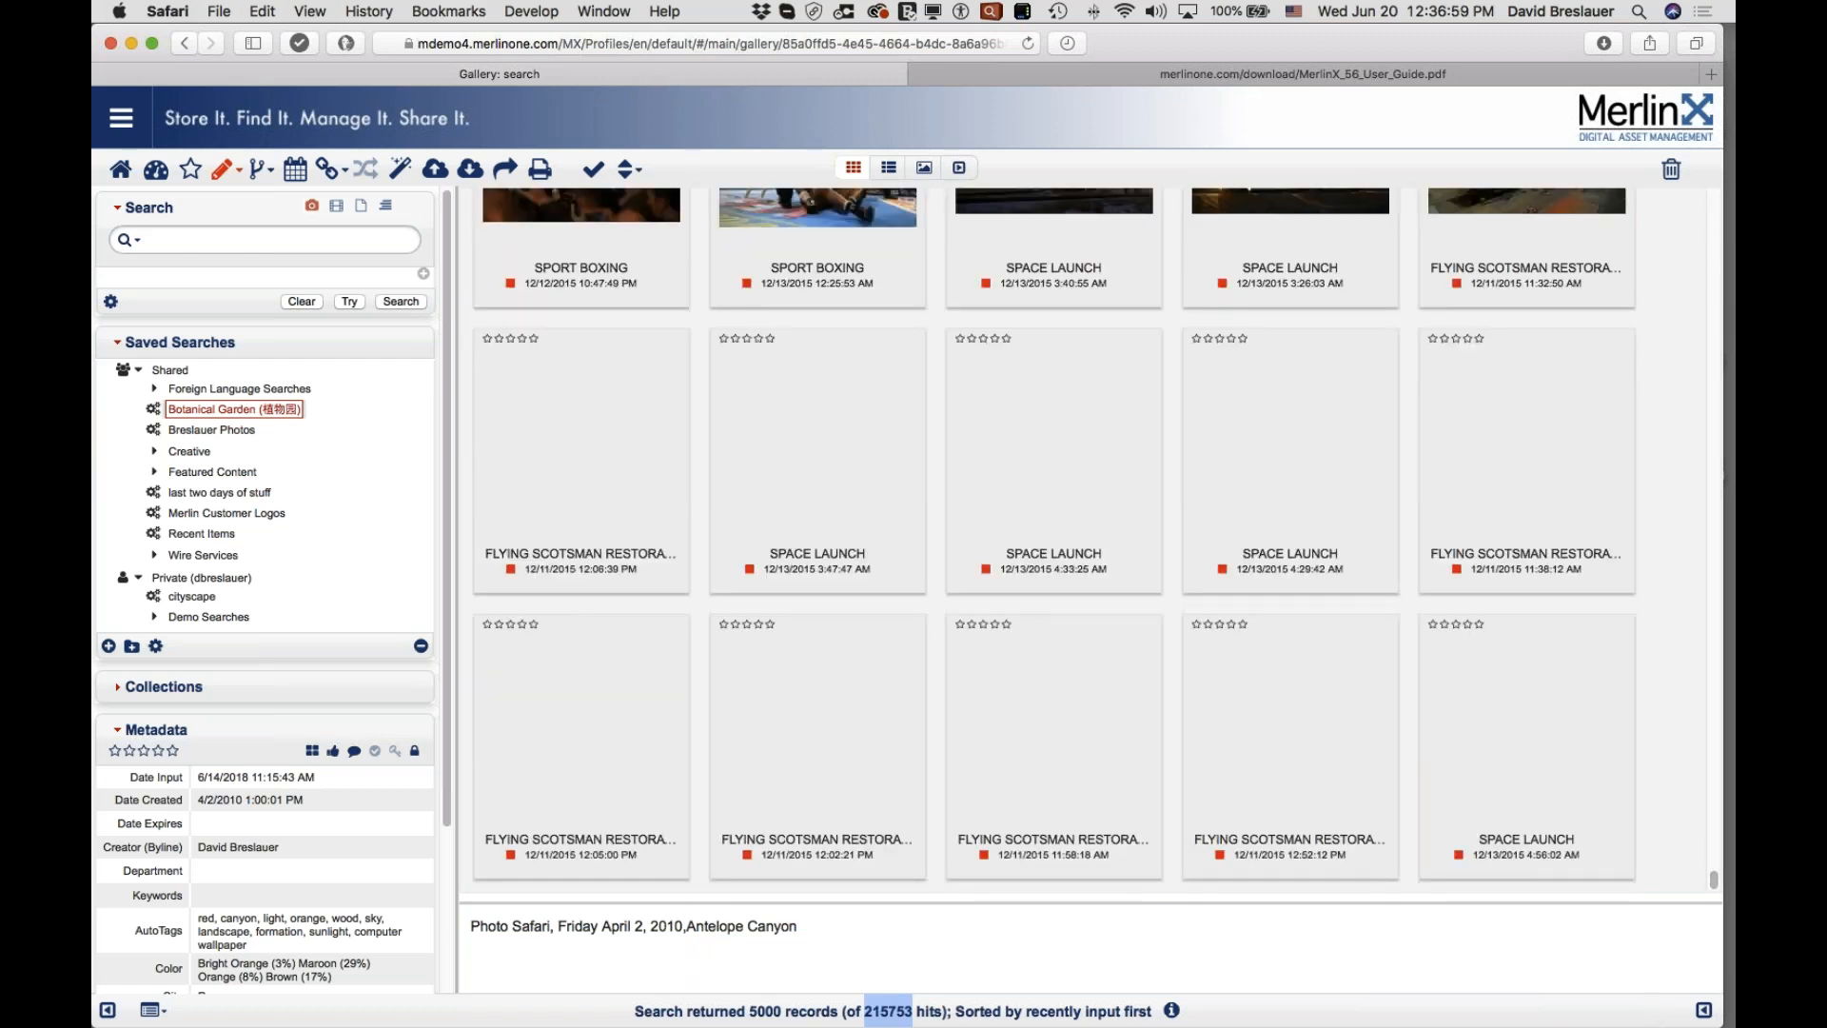
pyautogui.click(1482, 748)
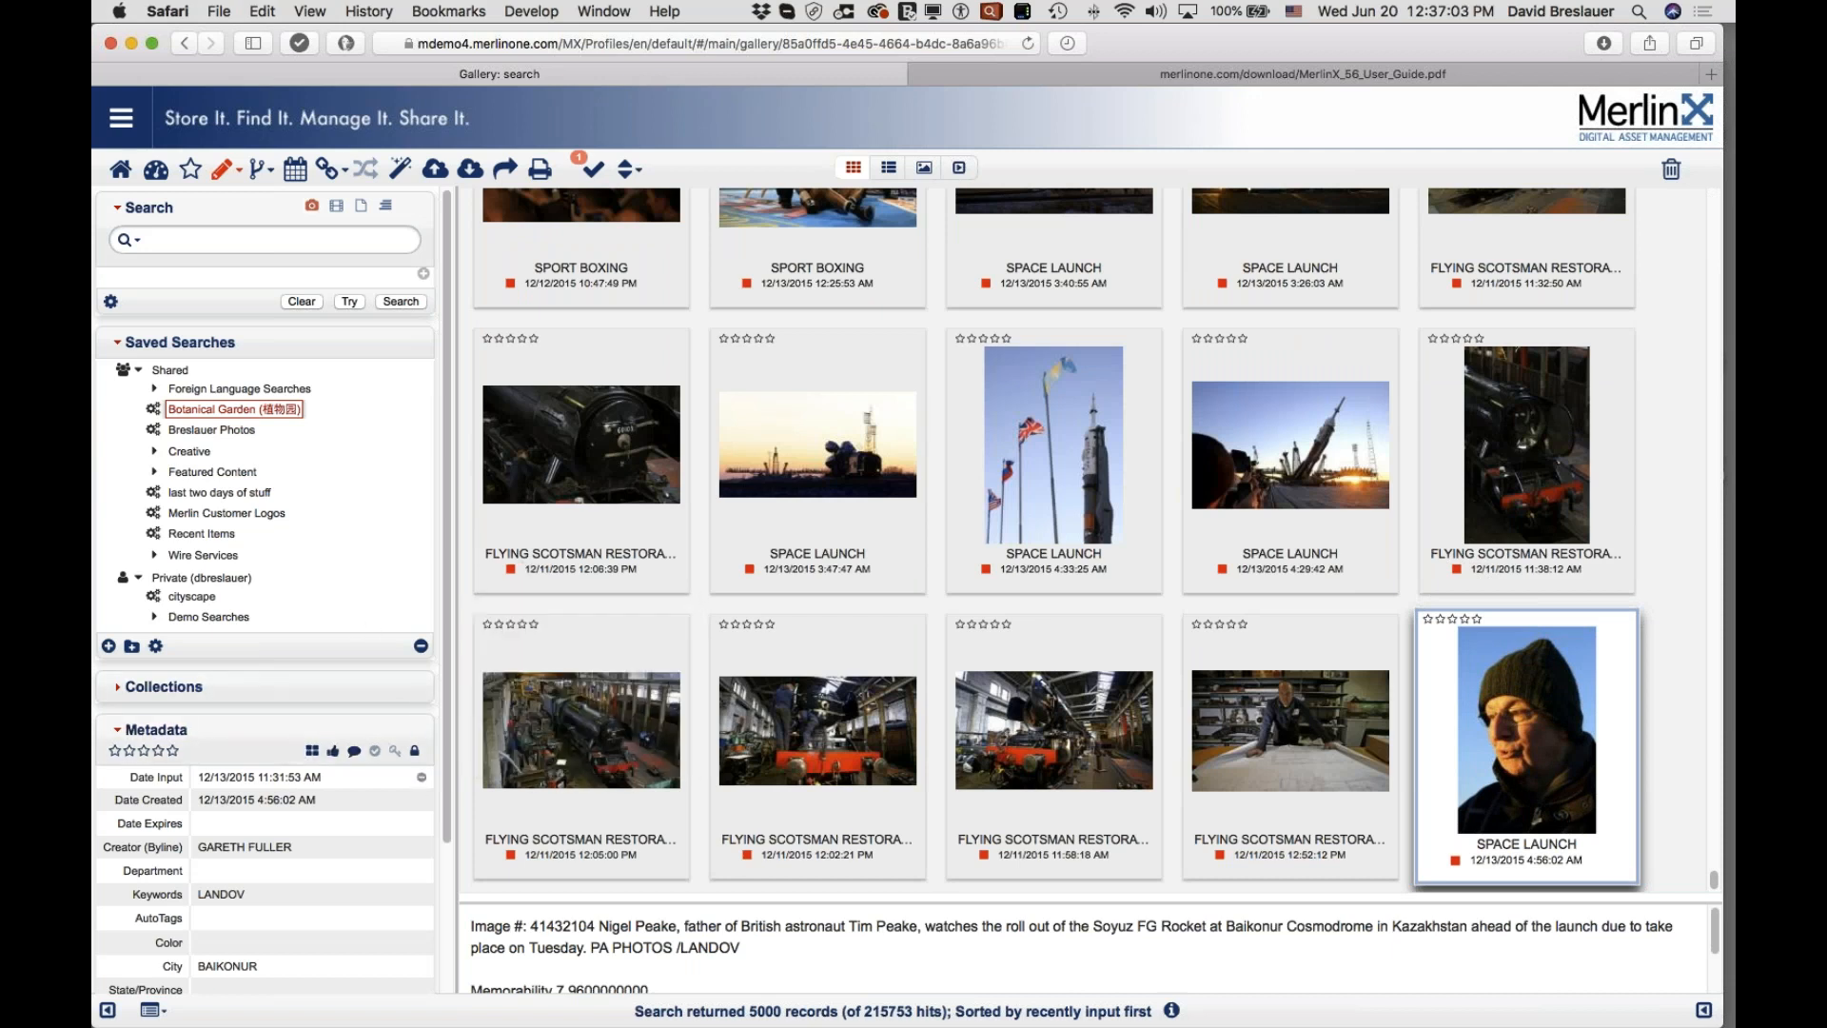
pyautogui.moveTo(201, 778); pyautogui.dragTo(269, 778)
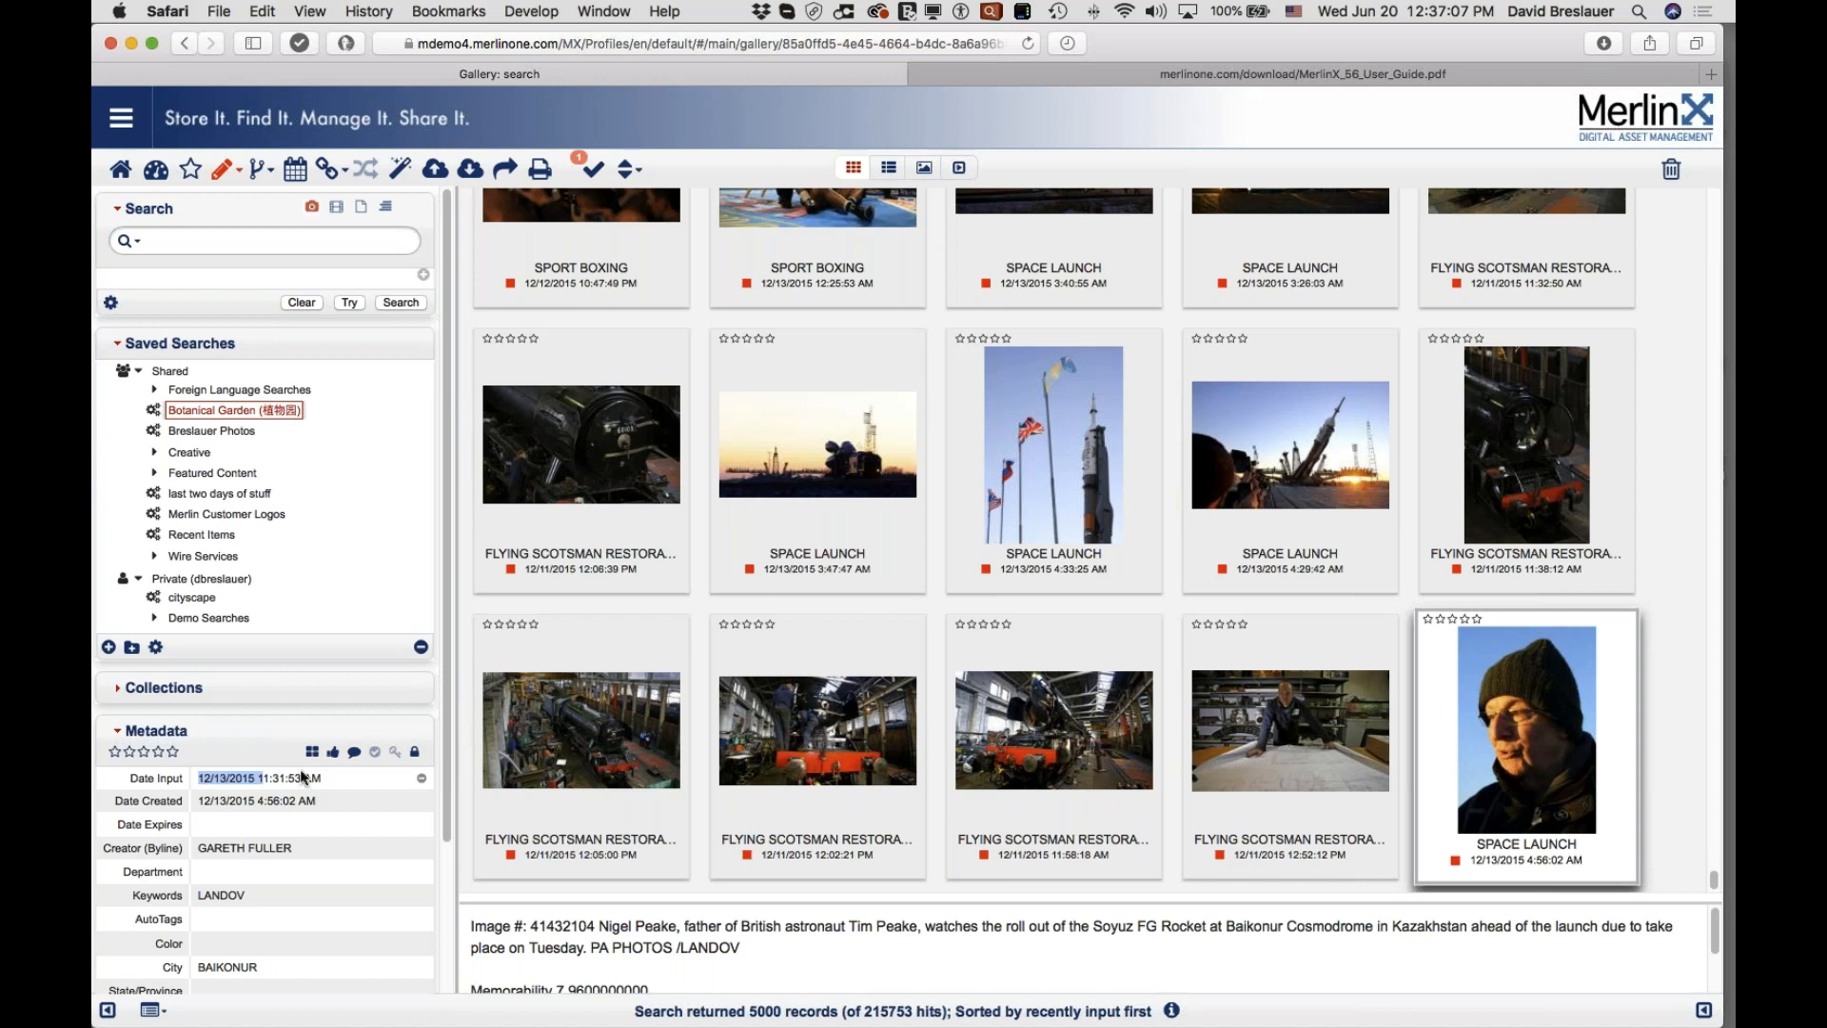
pyautogui.click(424, 274)
# Step: Search for Date Input before 12/13/2015, returning 5000 records of 210781 hits
pyautogui.click(217, 288)
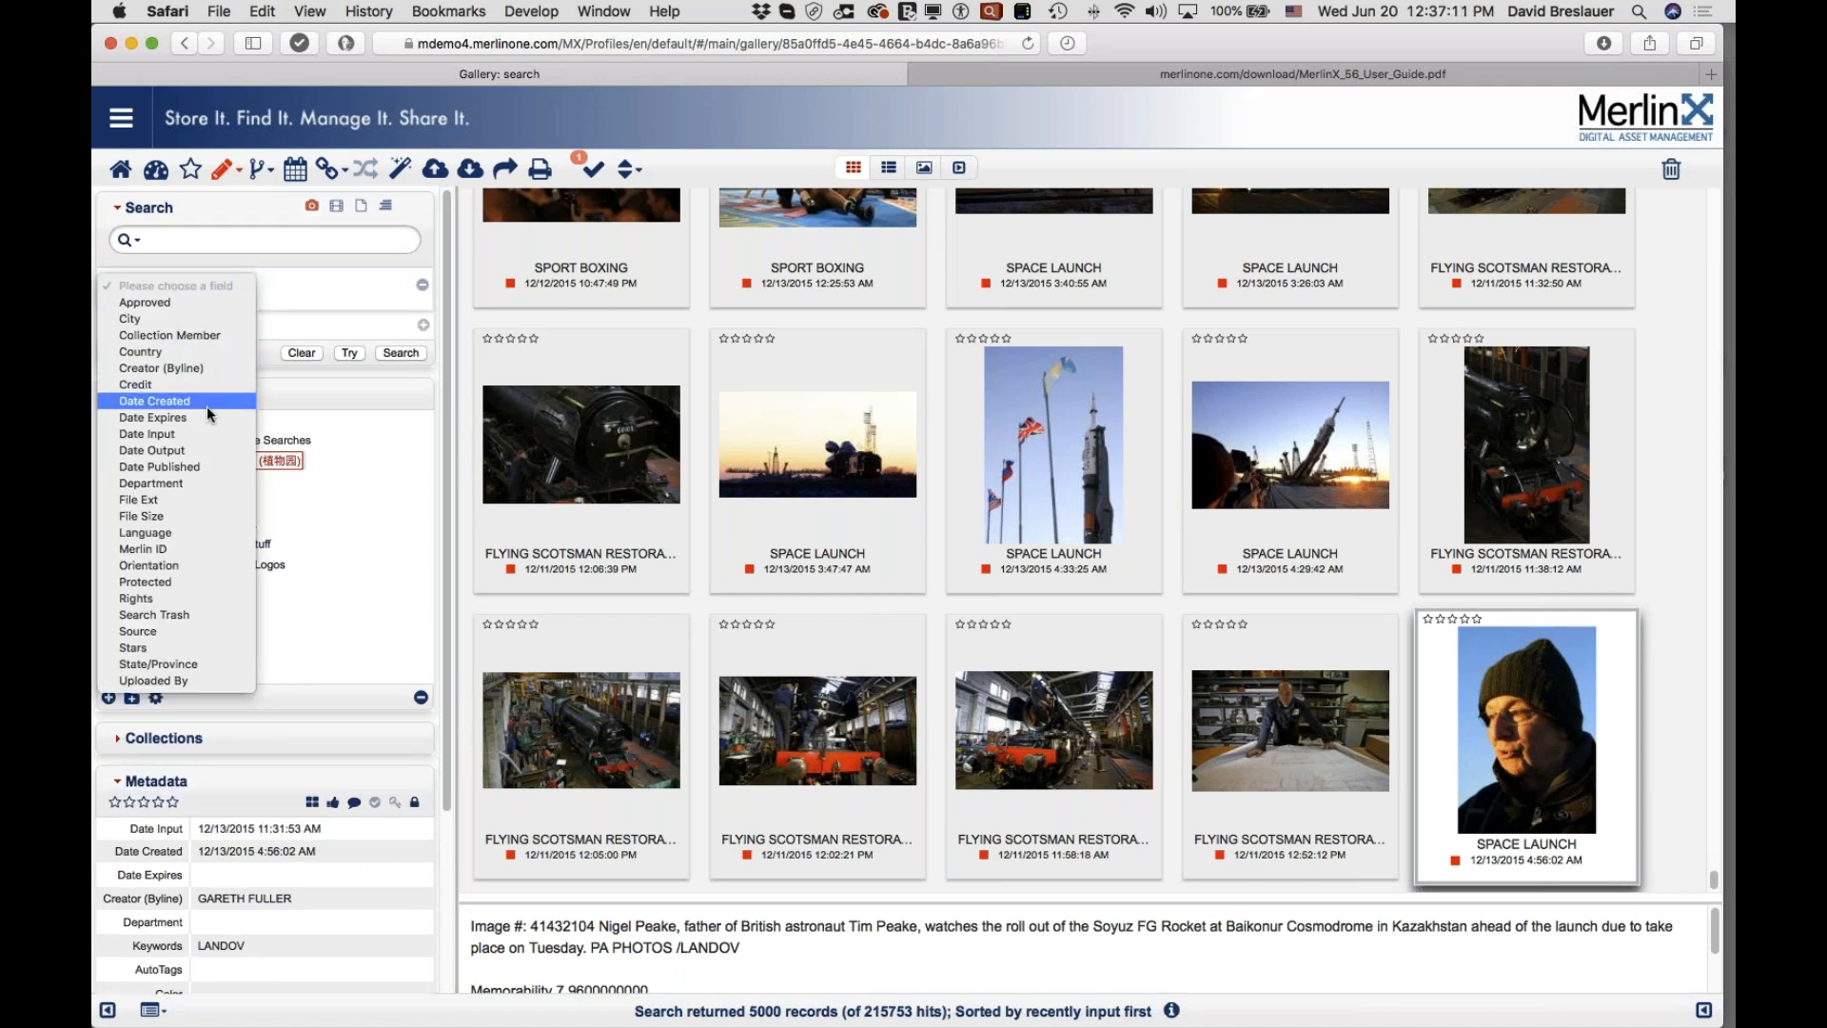
pyautogui.click(192, 435)
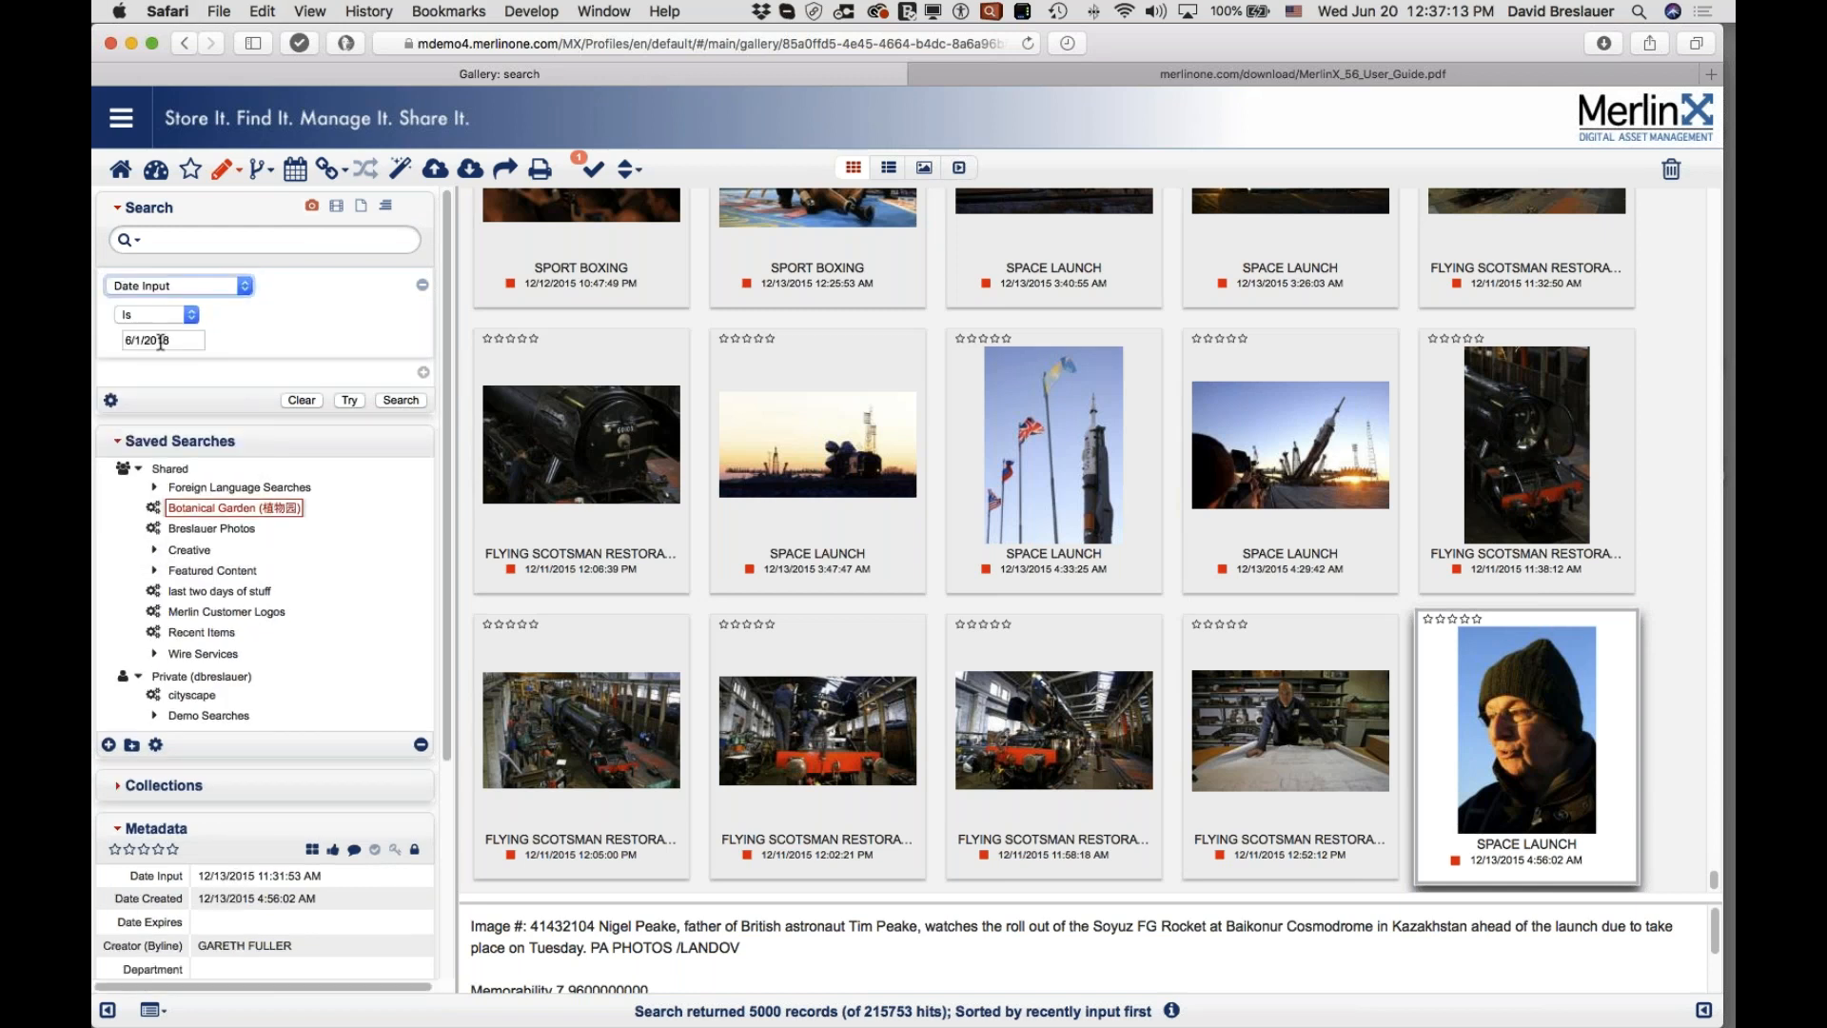
pyautogui.click(164, 339)
pyautogui.click(161, 328)
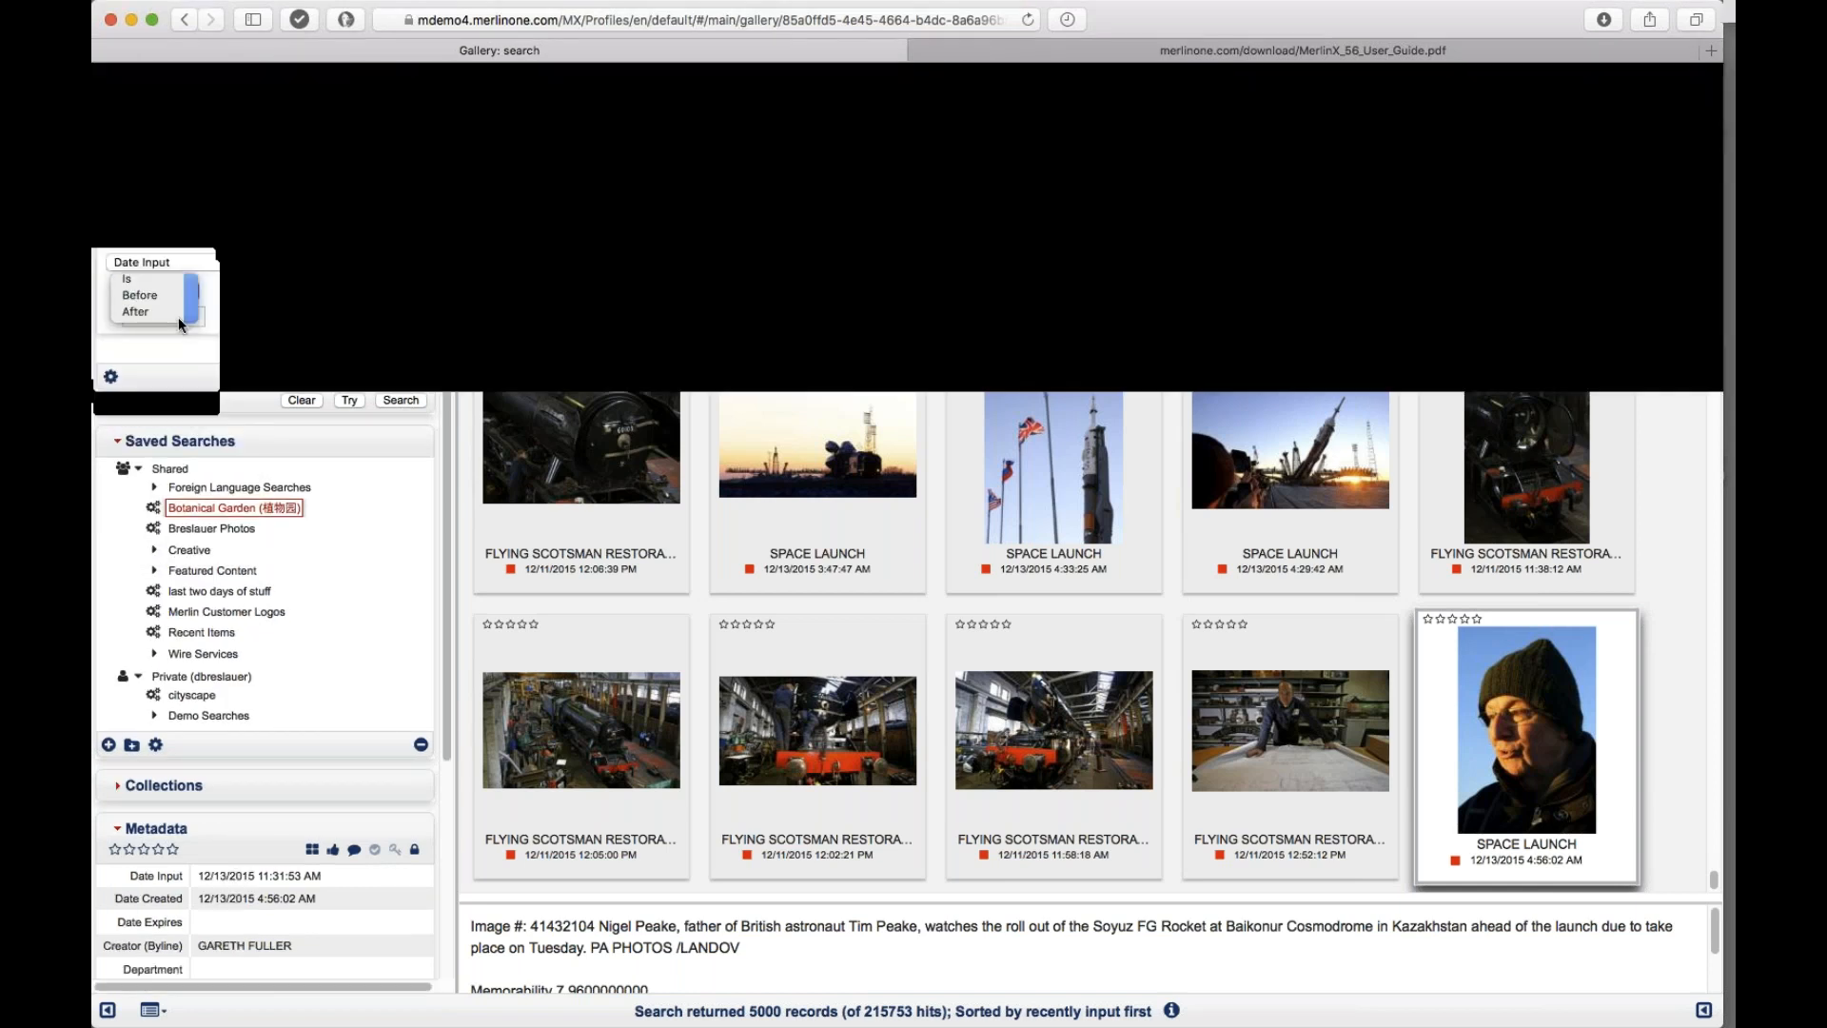
pyautogui.click(130, 339)
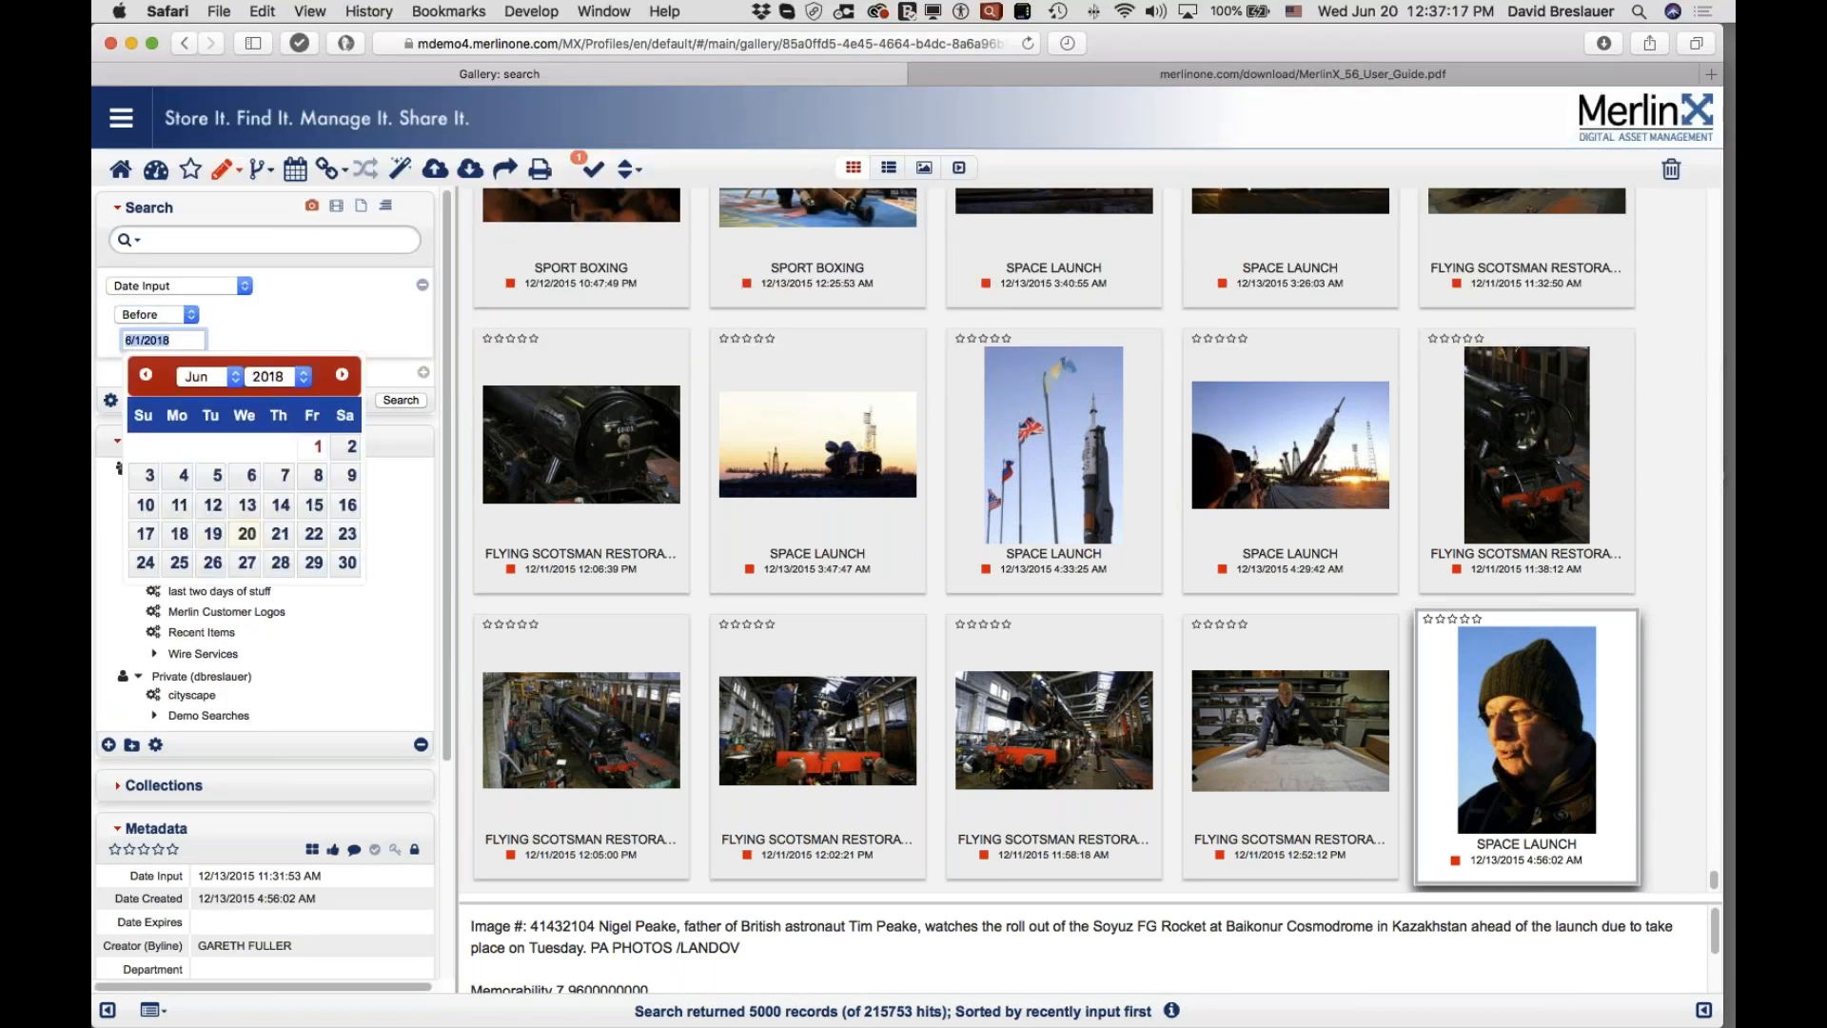
pyautogui.write('12/13/2015')
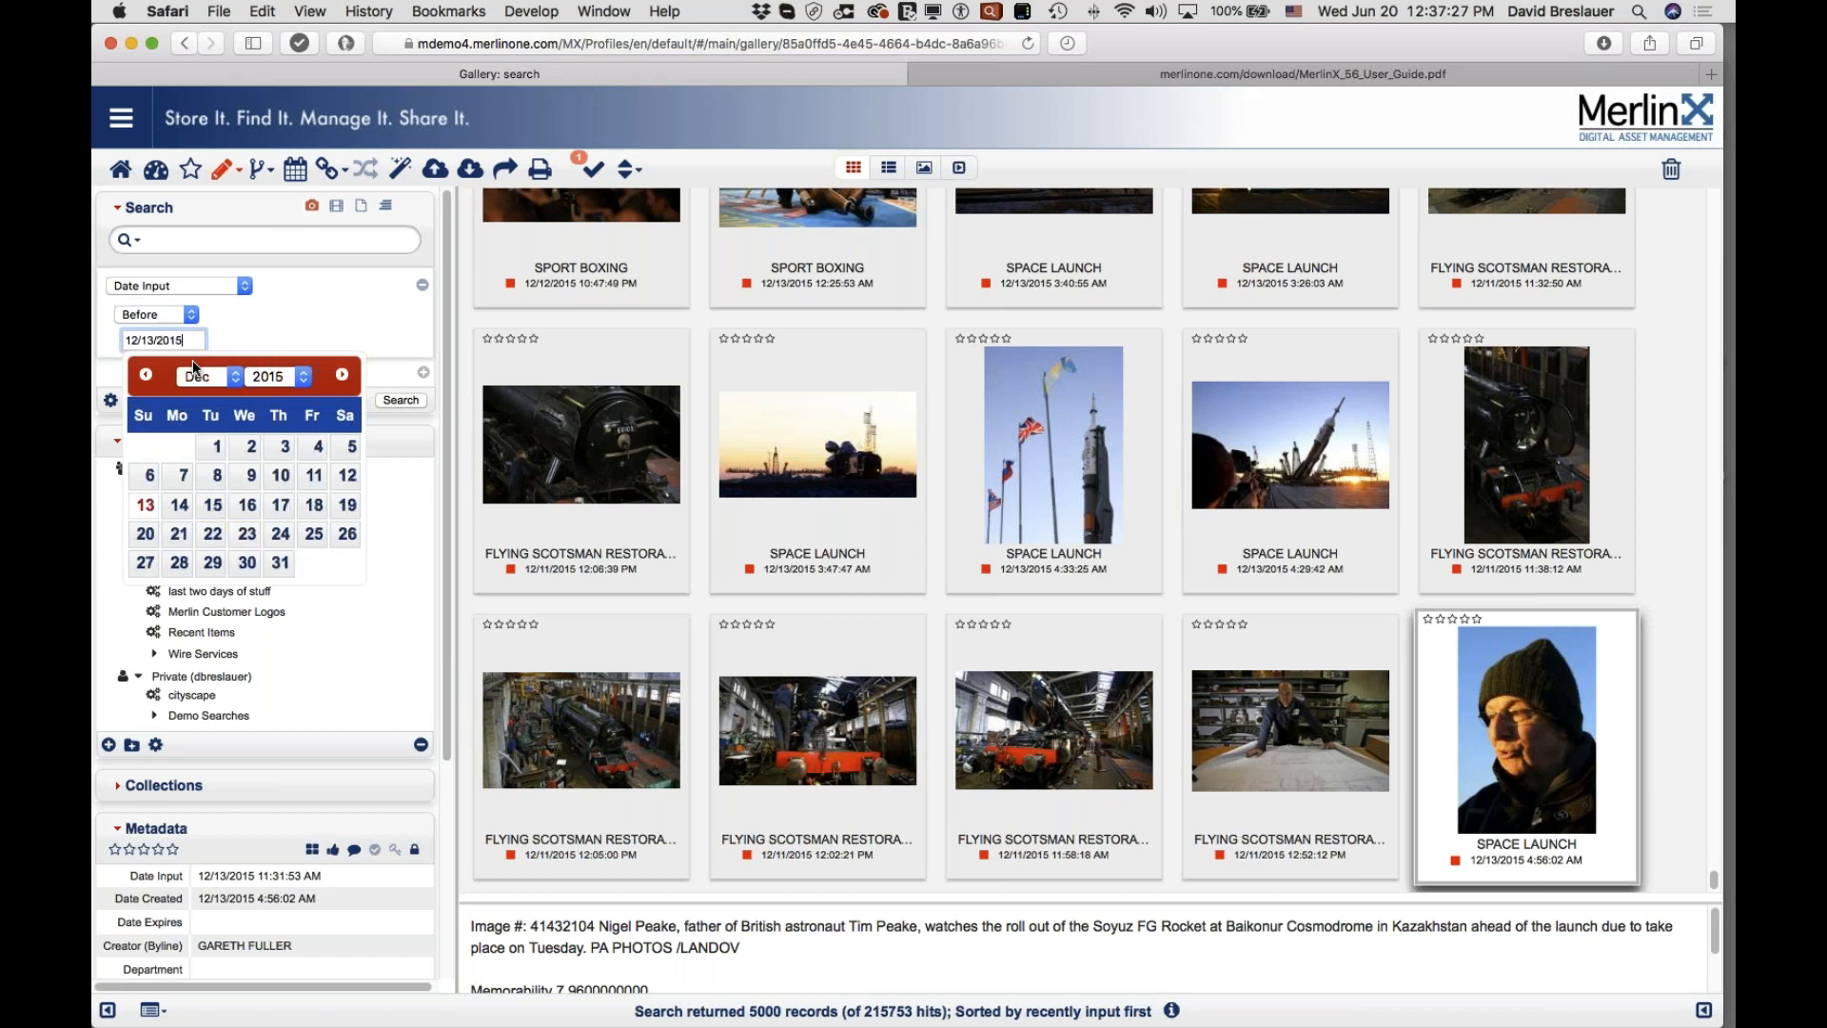
pyautogui.press('Return')
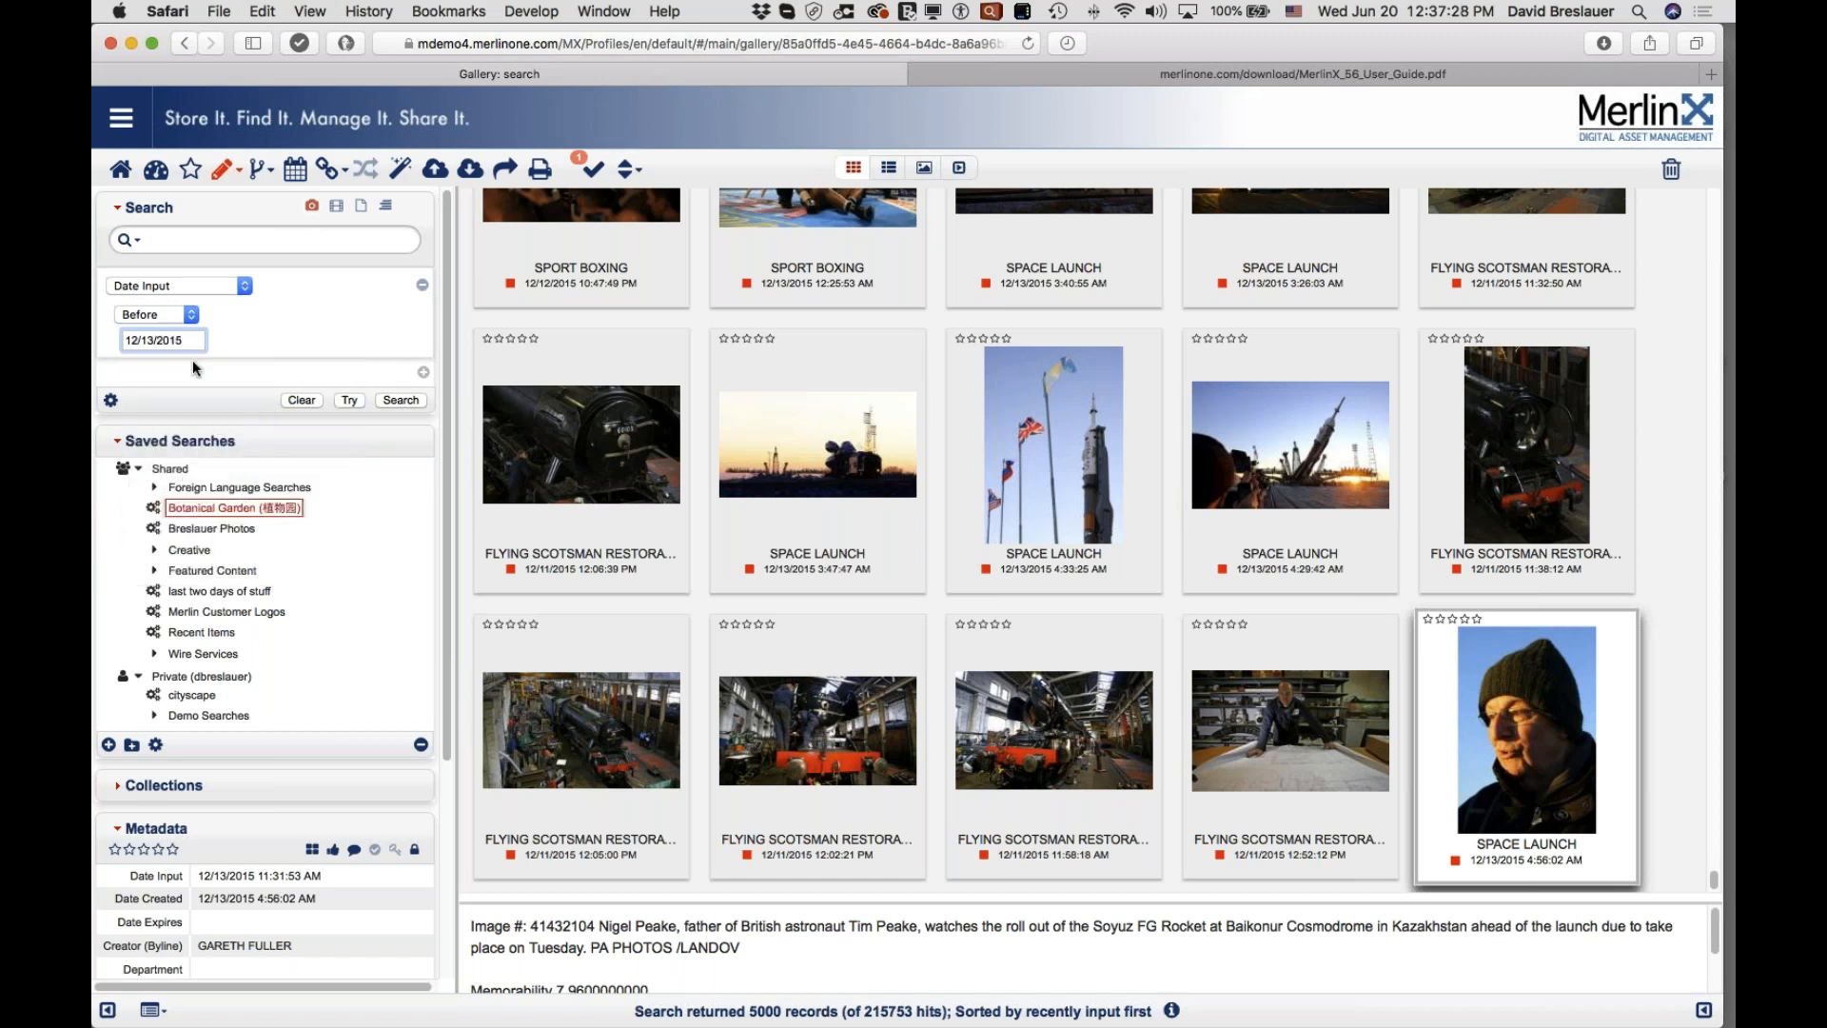
pyautogui.click(406, 401)
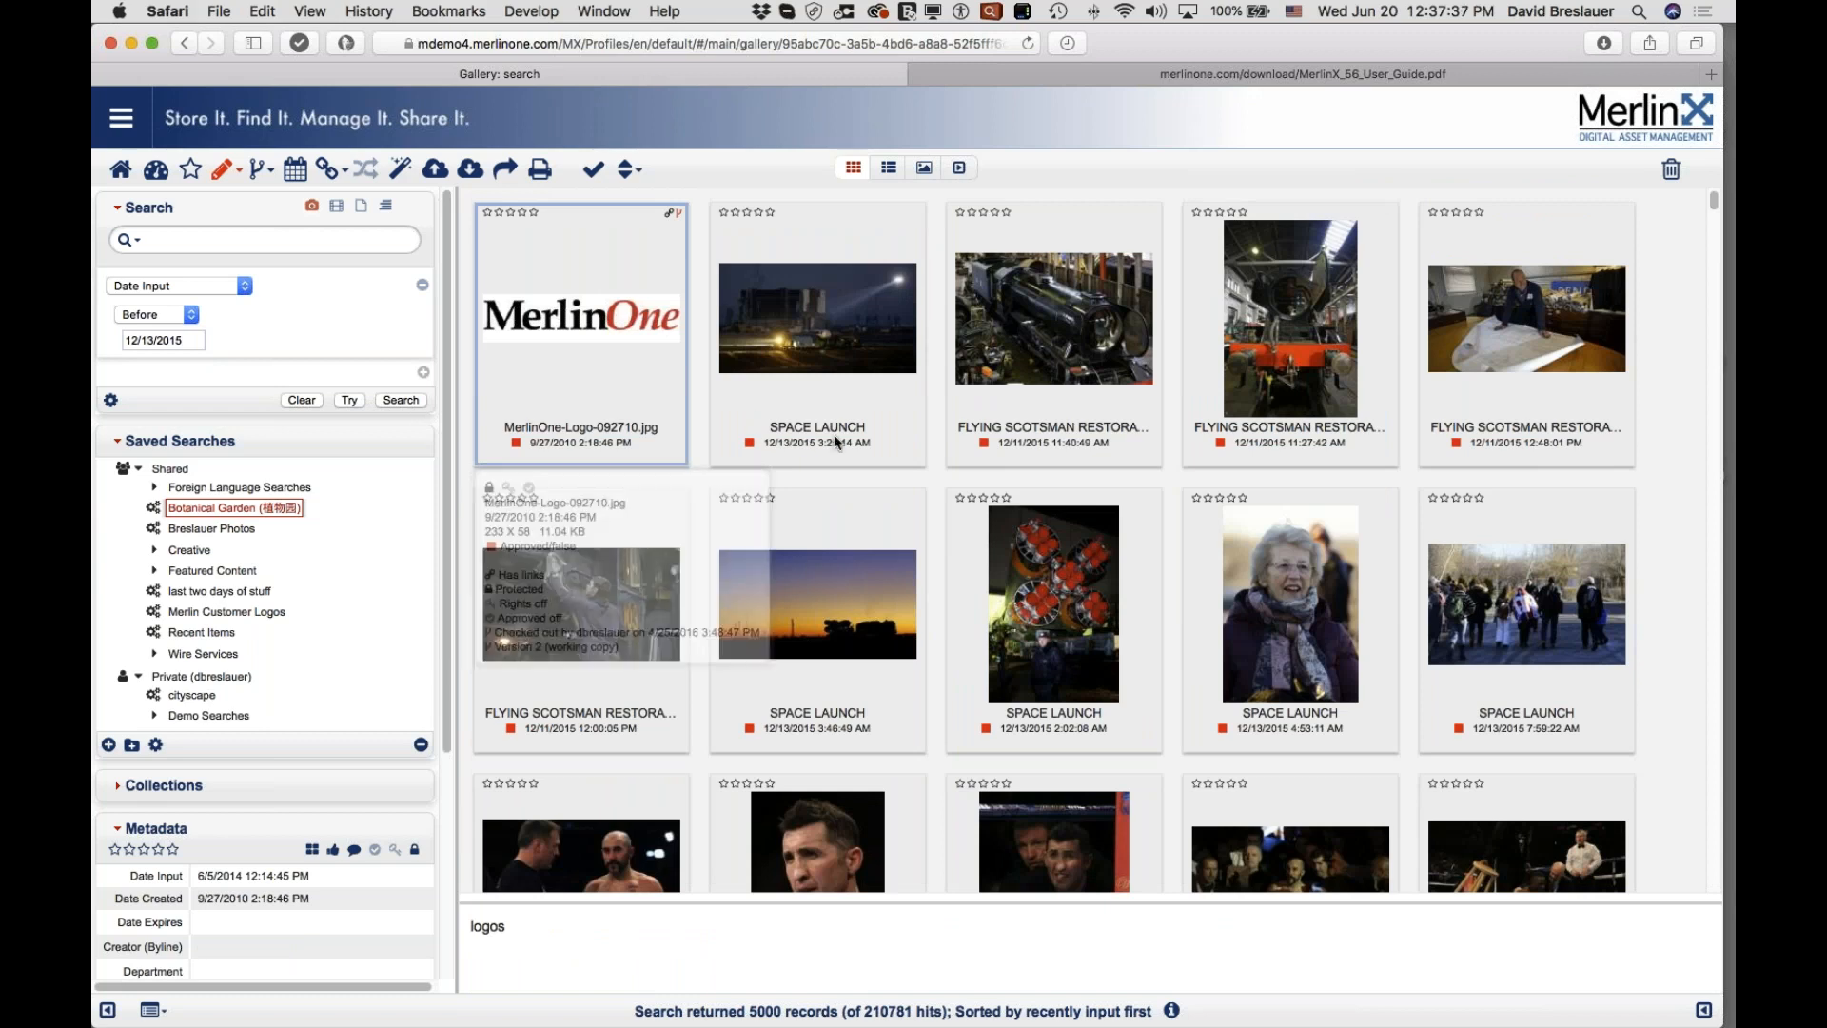
# Step: Clear the Date Input criterion so results return to 5000 of 215753 hits
pyautogui.moveTo(797, 400)
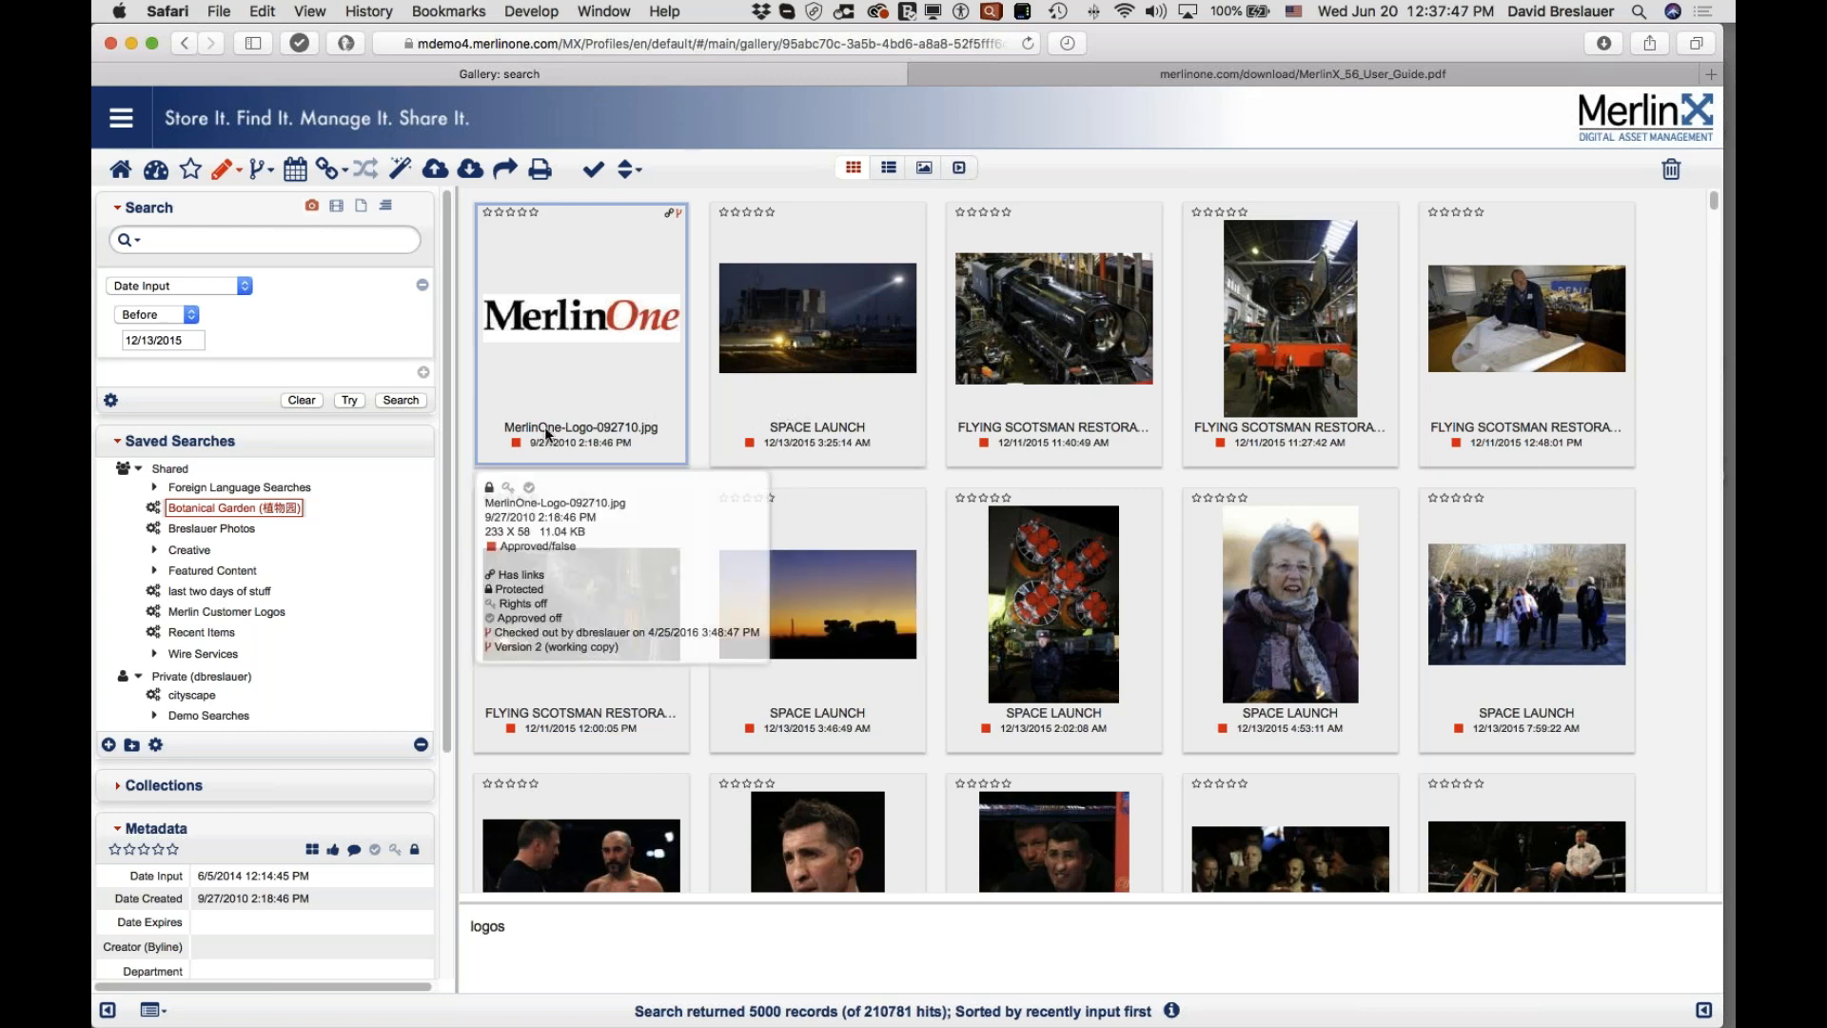
pyautogui.click(301, 399)
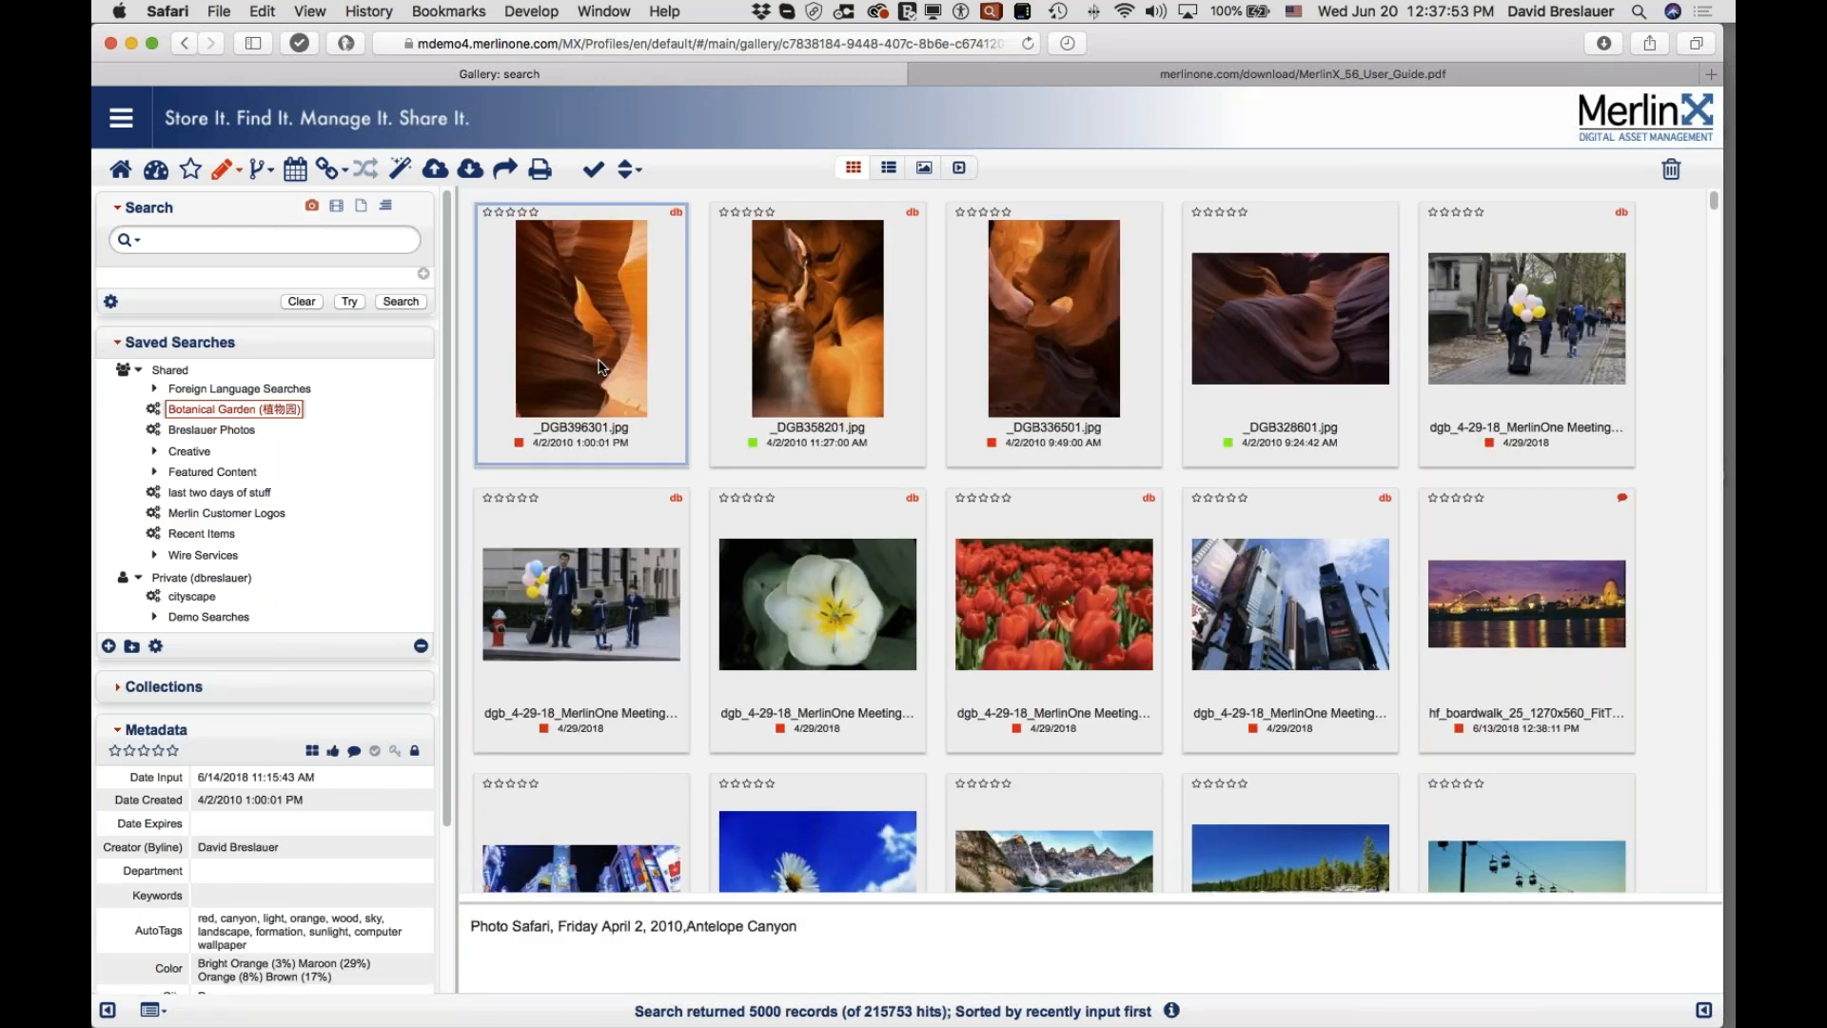
# Step: Select the first Antelope Canyon photo, _DGB396301.jpg, then open and close the Upload form
pyautogui.click(599, 367)
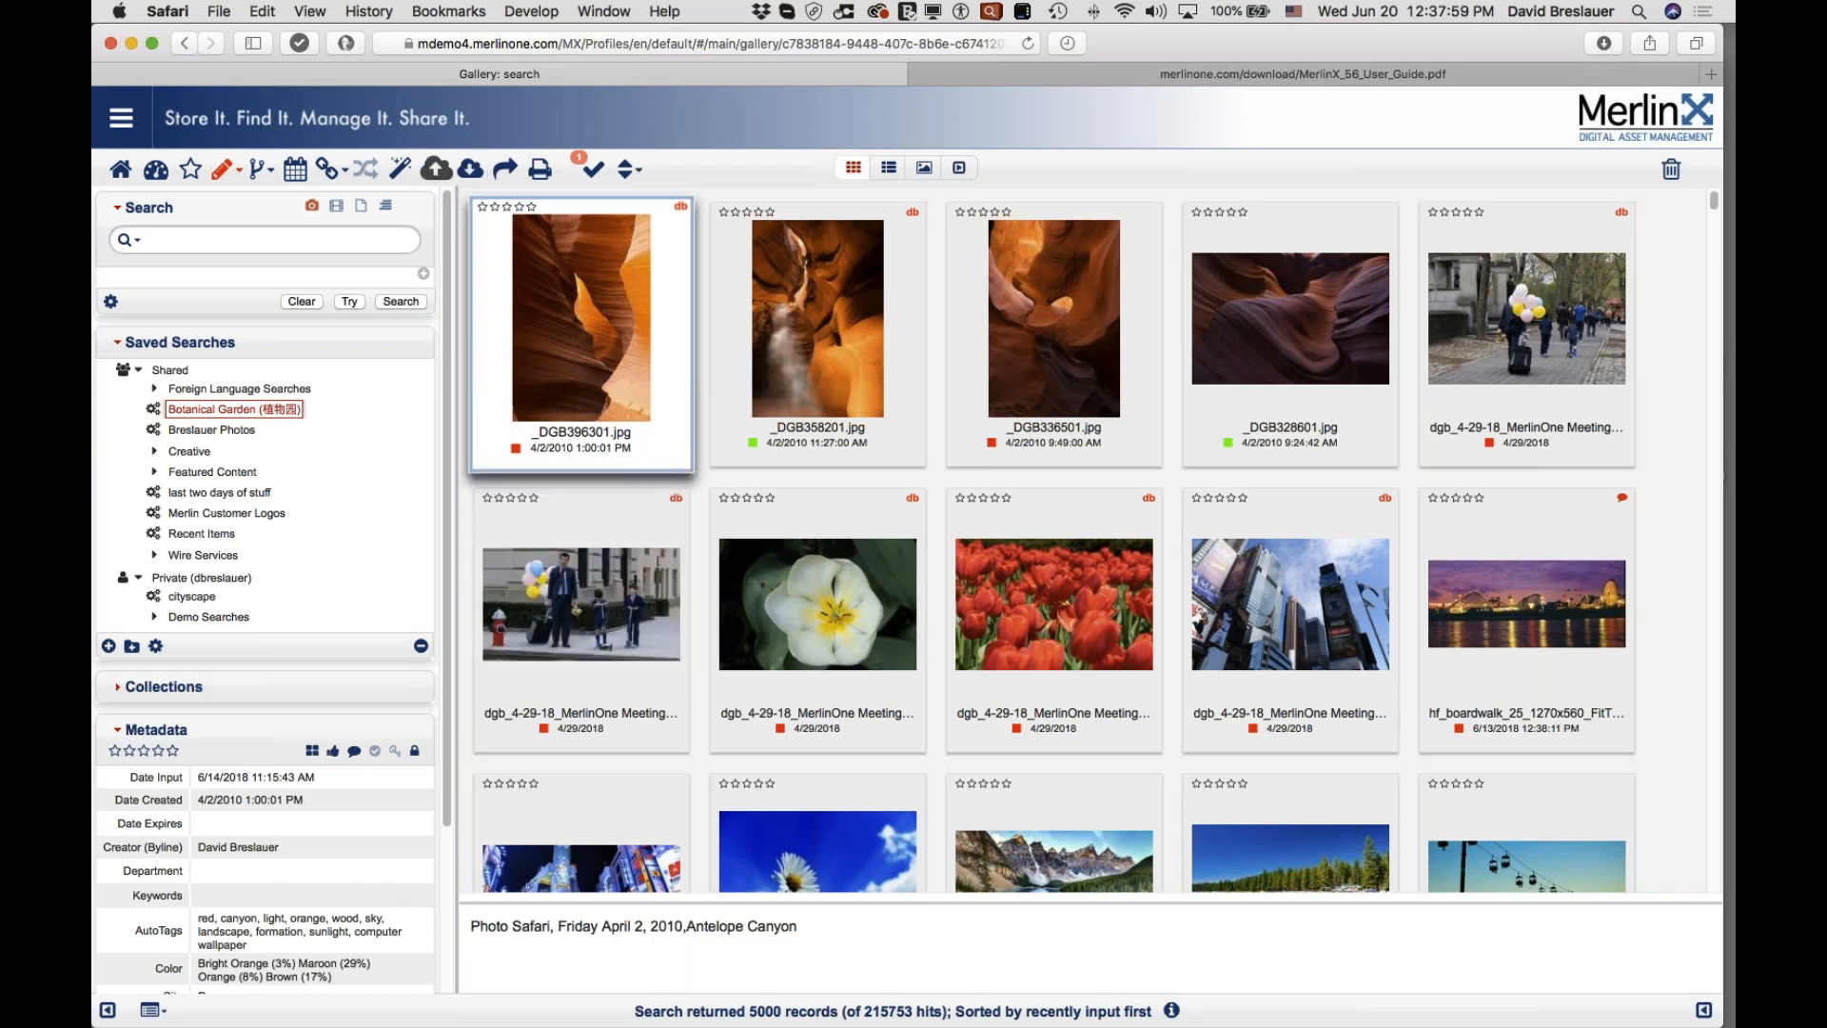
pyautogui.click(437, 168)
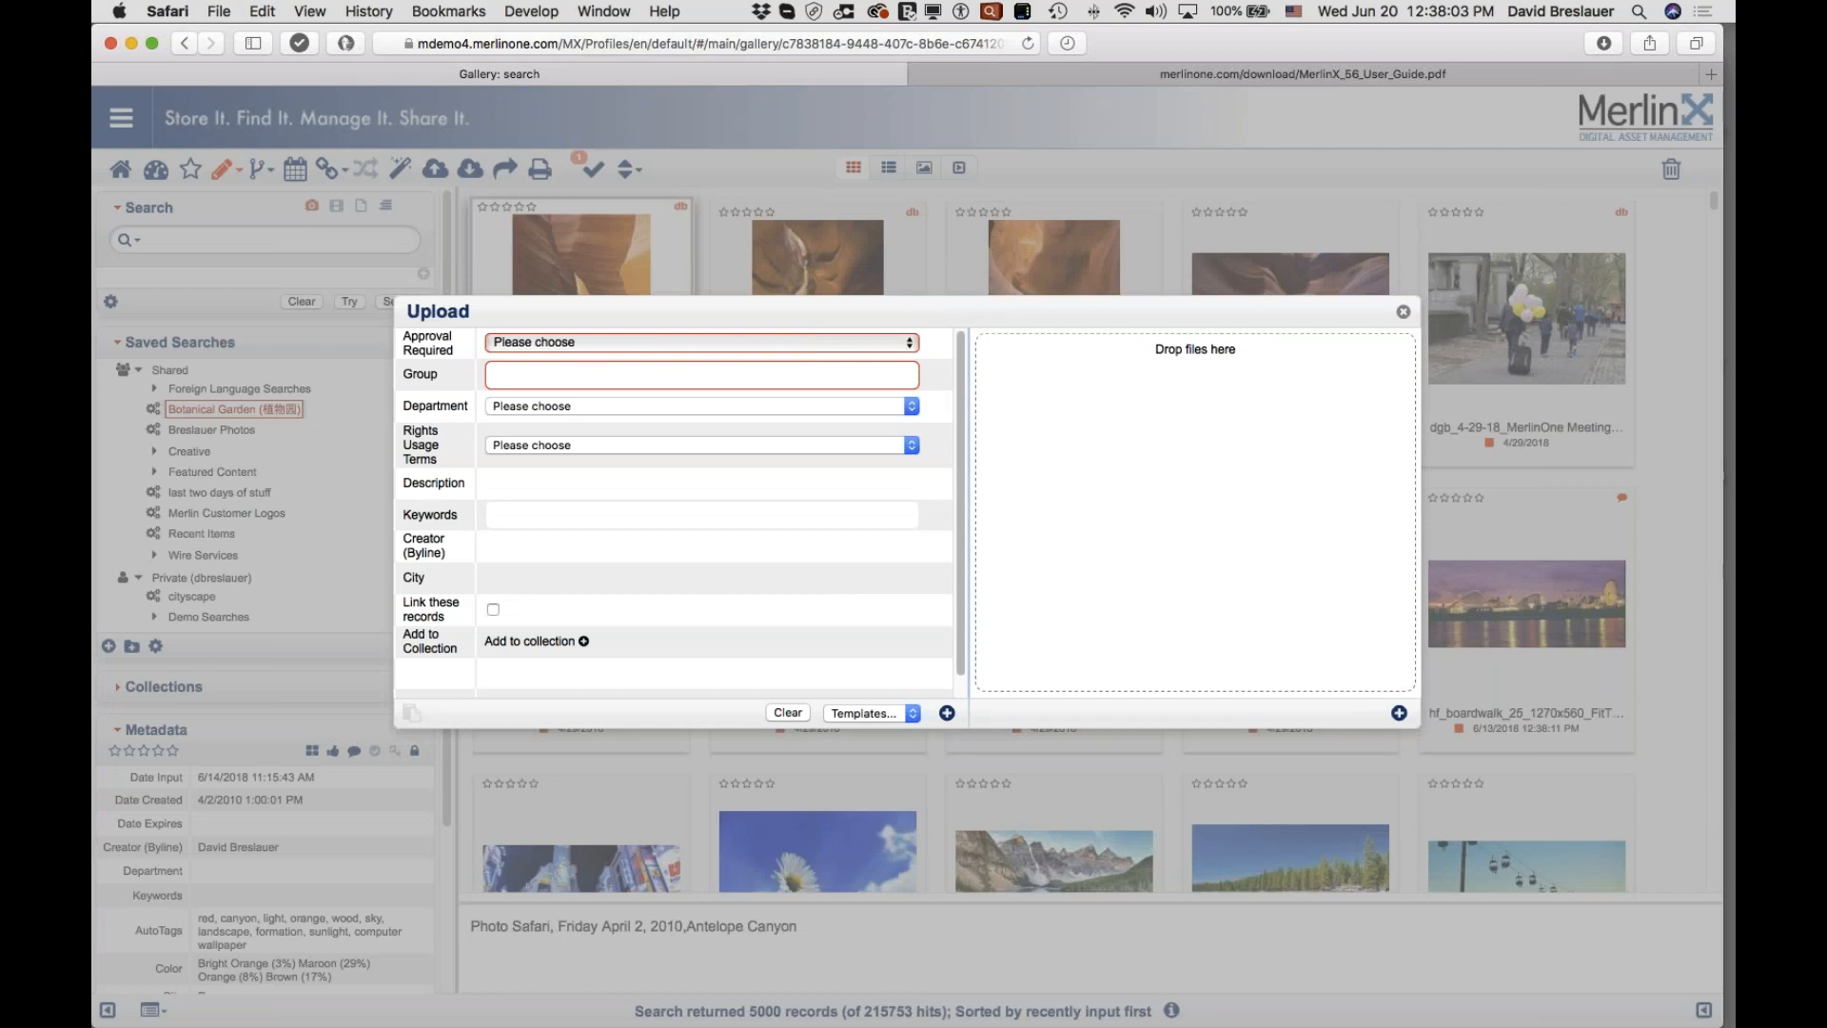
pyautogui.click(1404, 314)
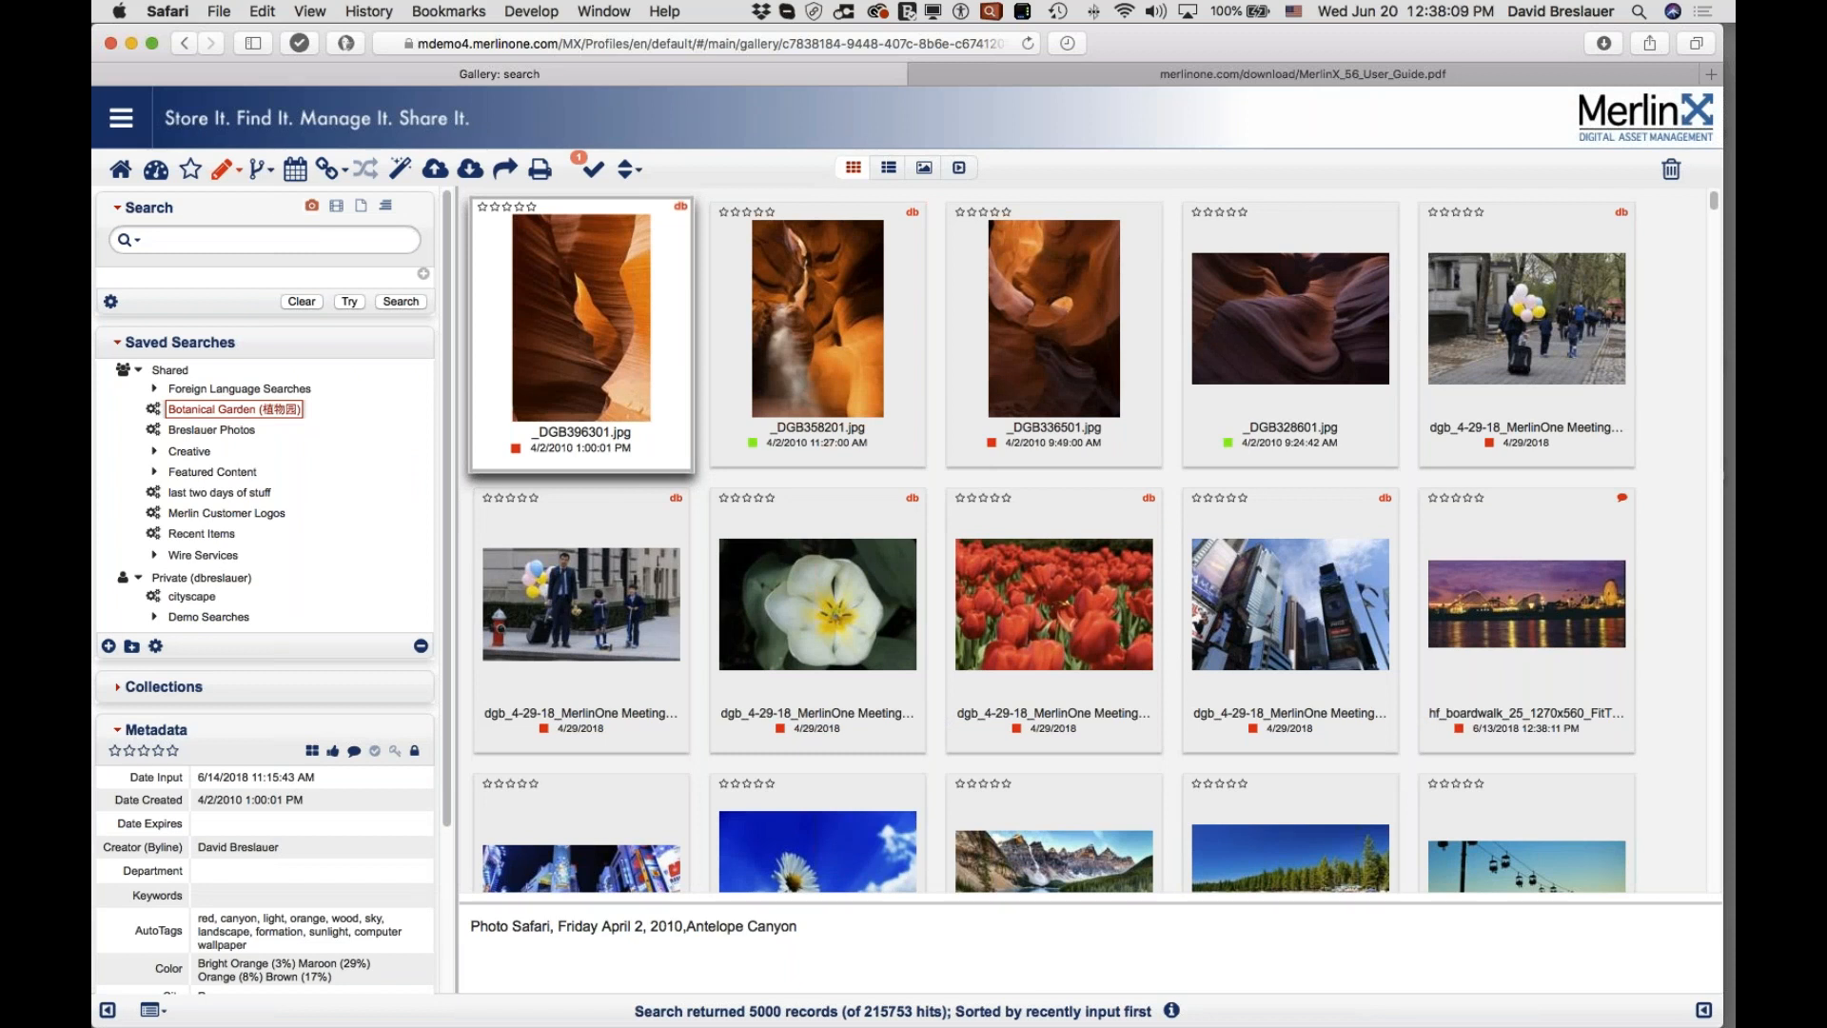
pyautogui.moveTo(1099, 206)
pyautogui.moveTo(1294, 275)
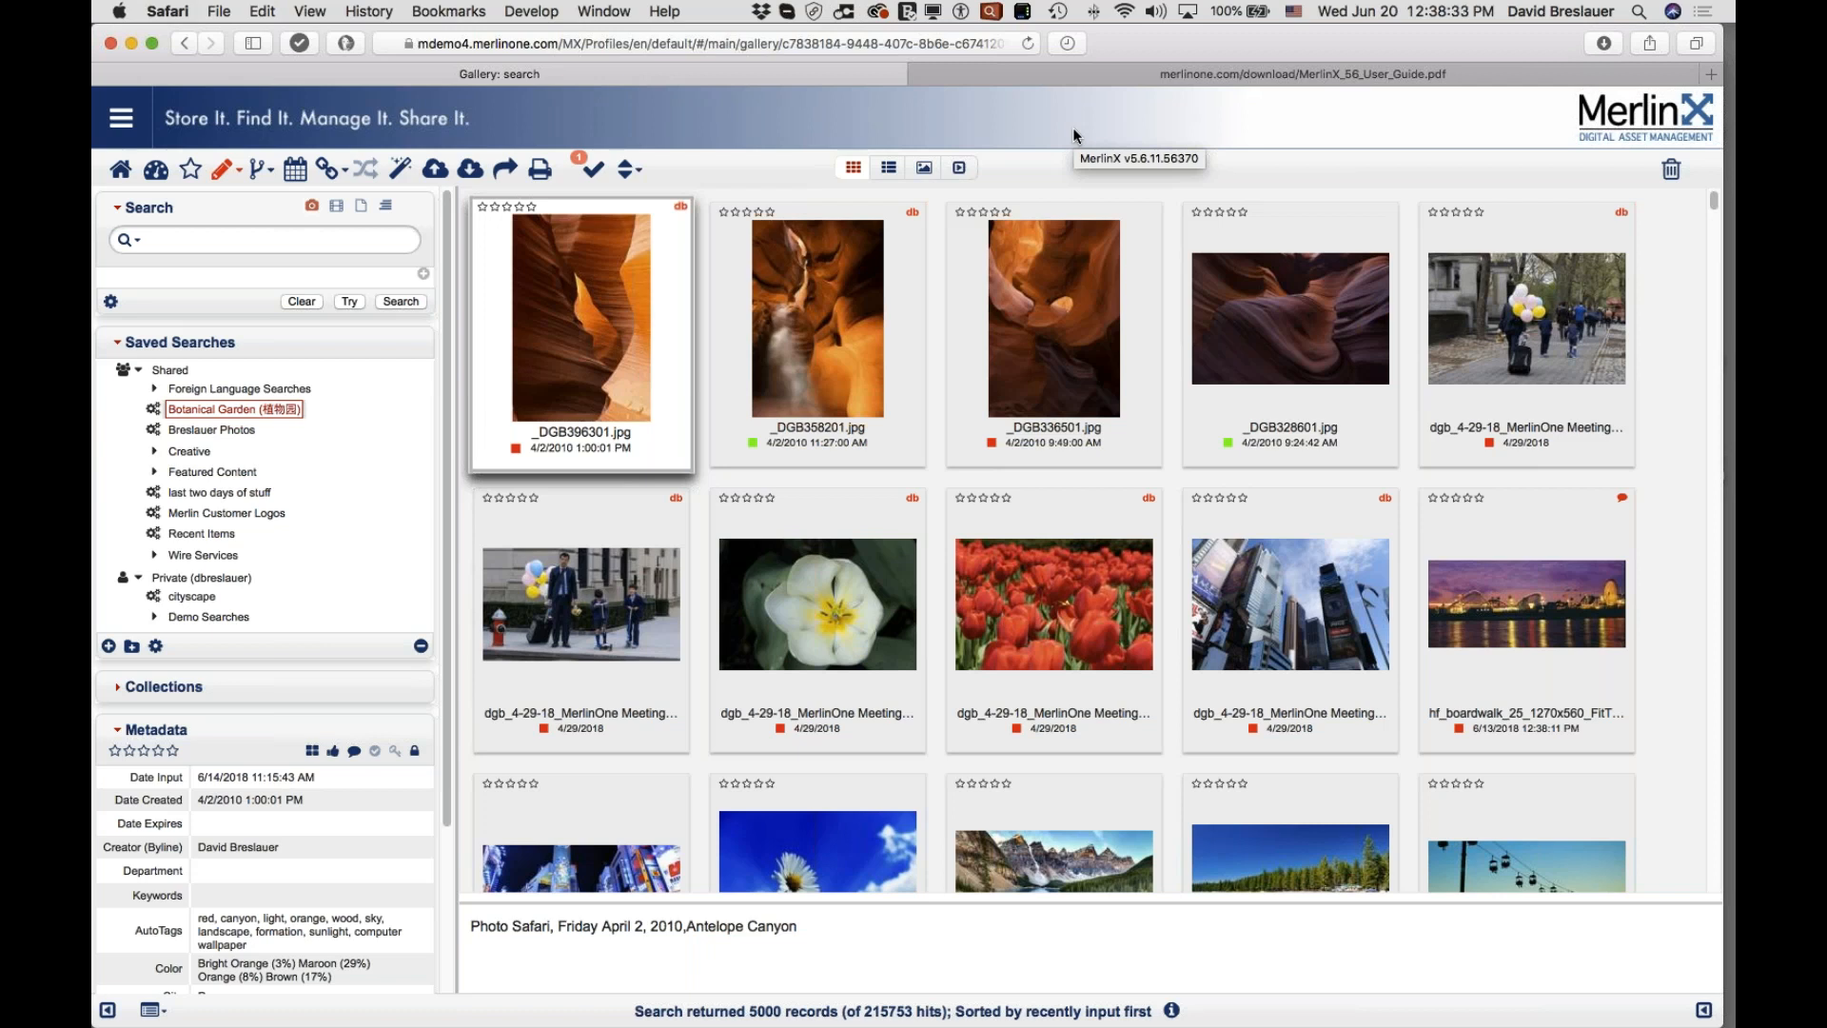
# Step: Scroll the left panel down to Metadata and highlight the canyon photo's AutoTags keywords
pyautogui.moveTo(584, 324)
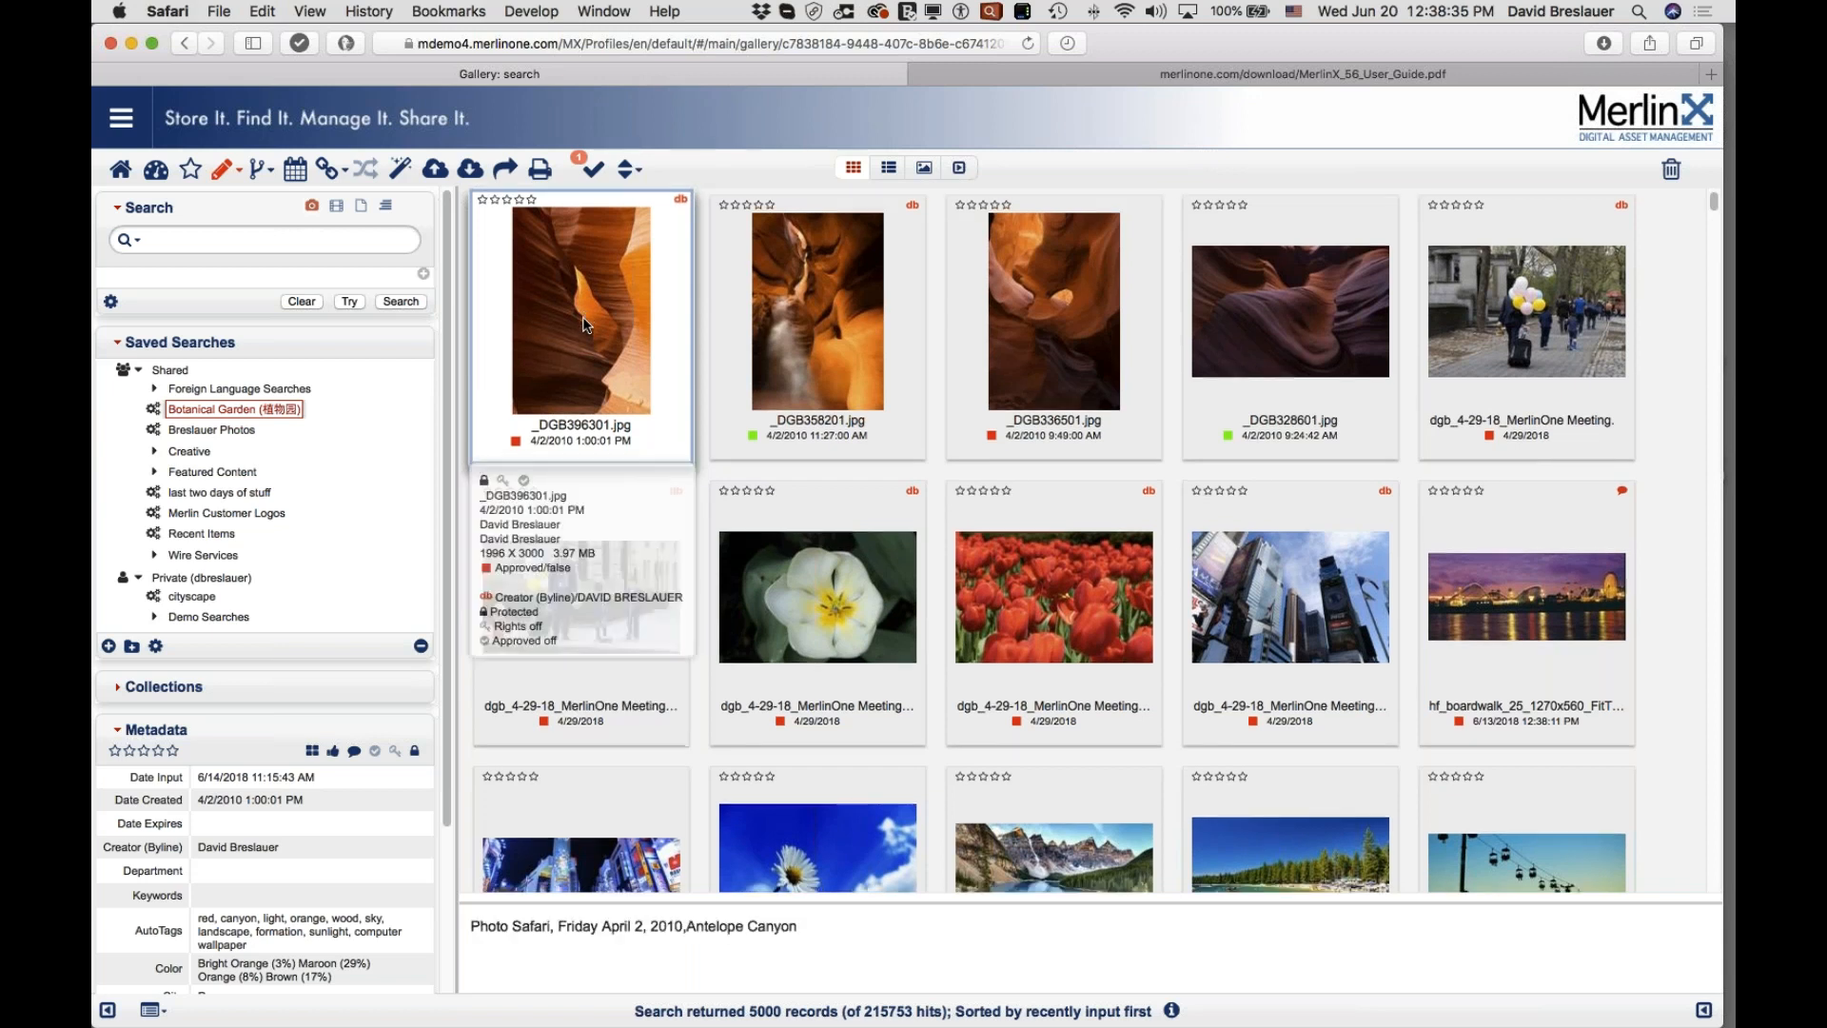
pyautogui.scroll(-2, 419, 794)
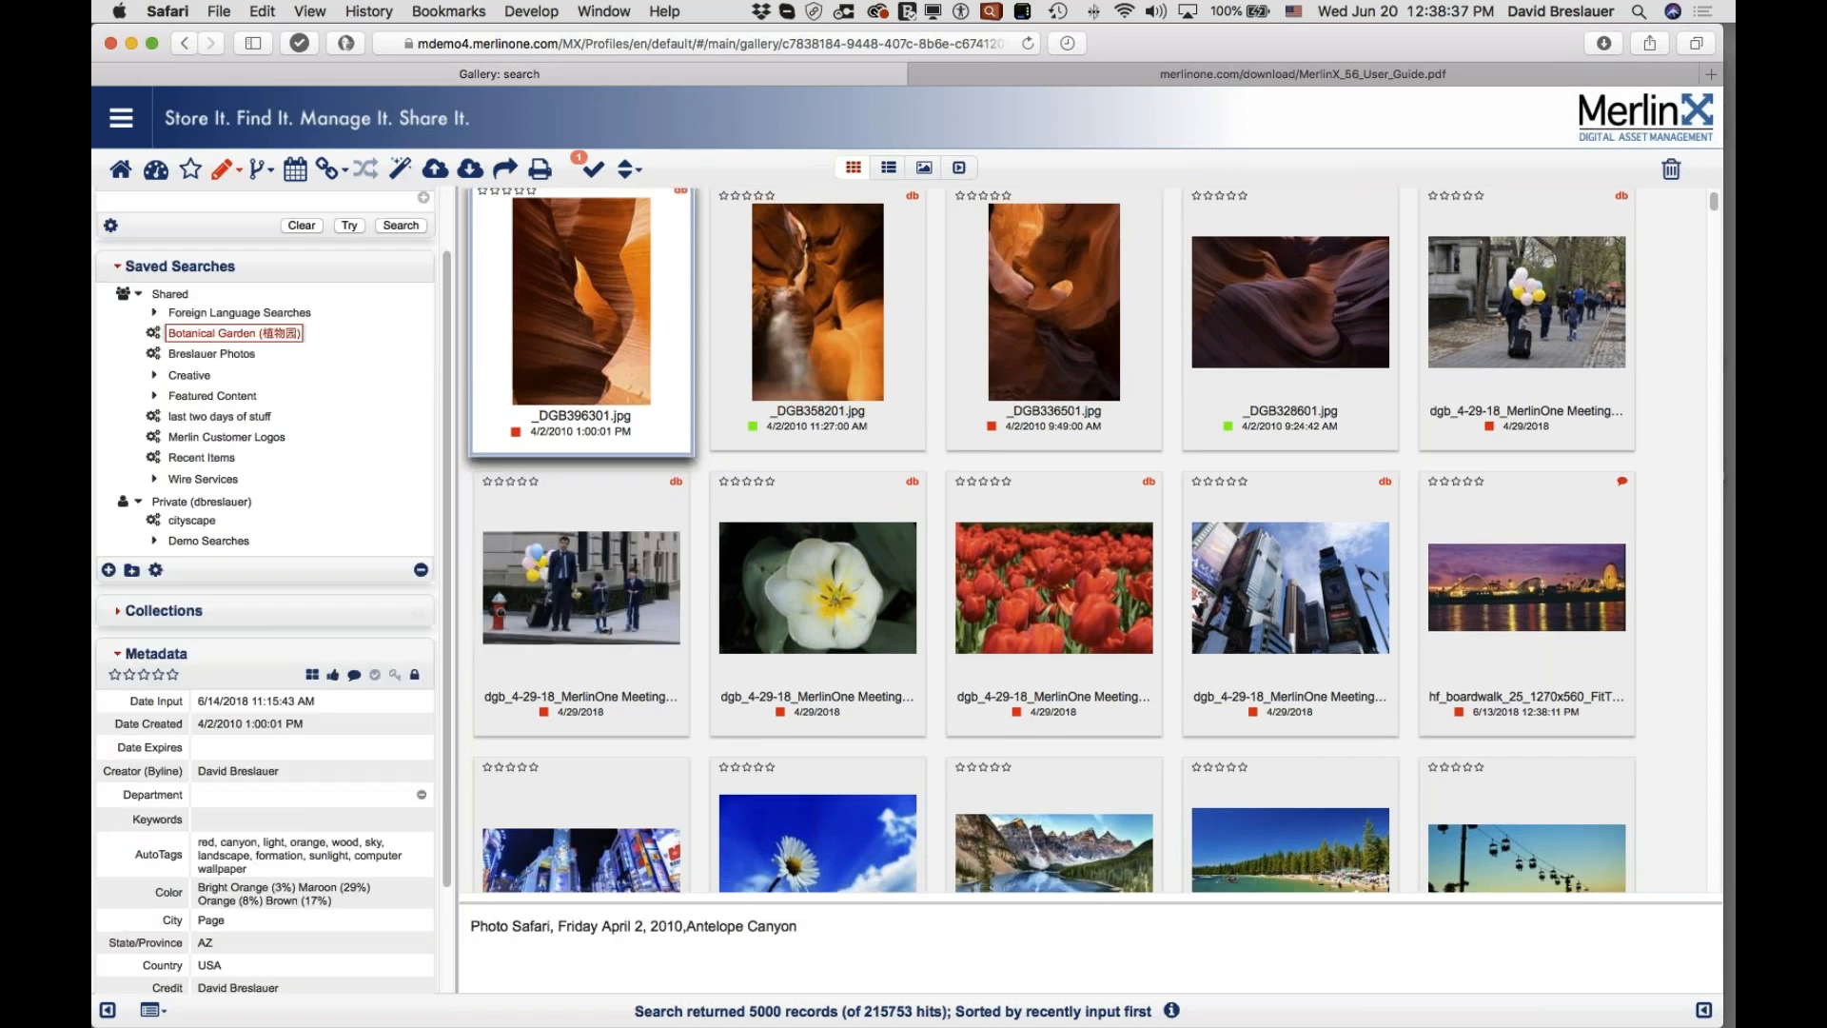
pyautogui.scroll(-3, 421, 794)
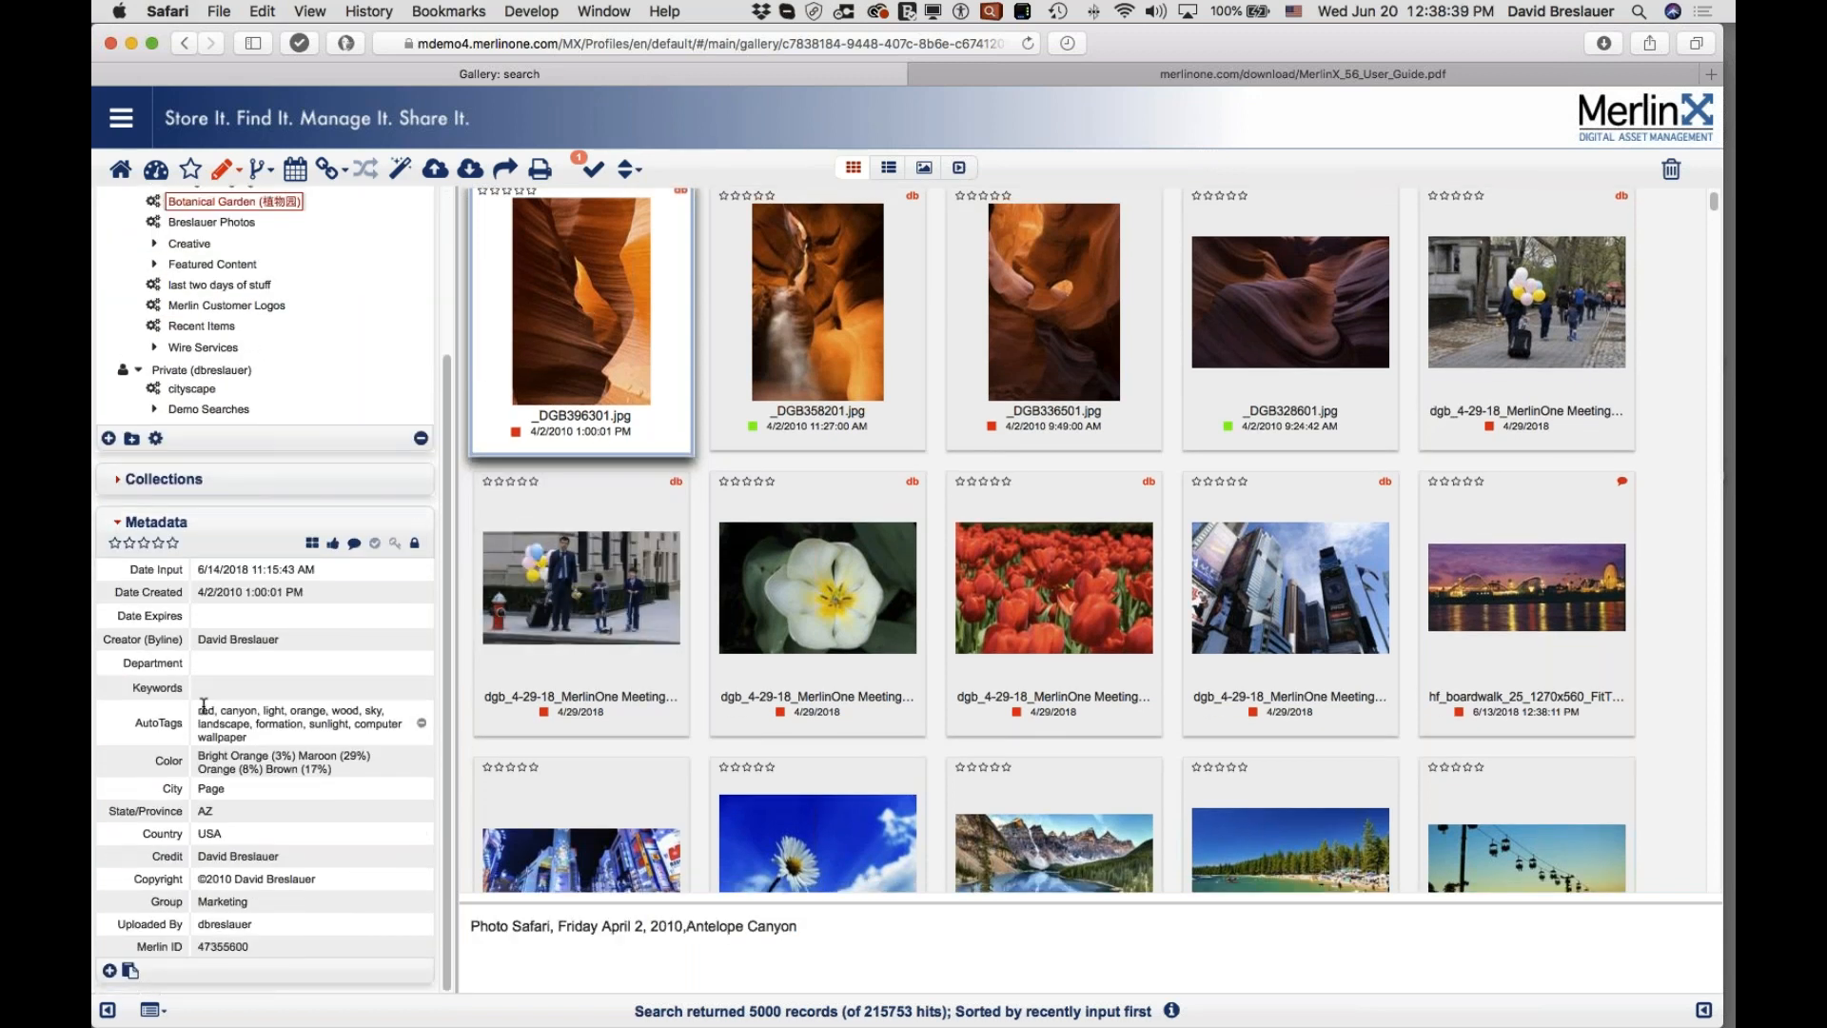
pyautogui.moveTo(197, 709); pyautogui.dragTo(254, 738)
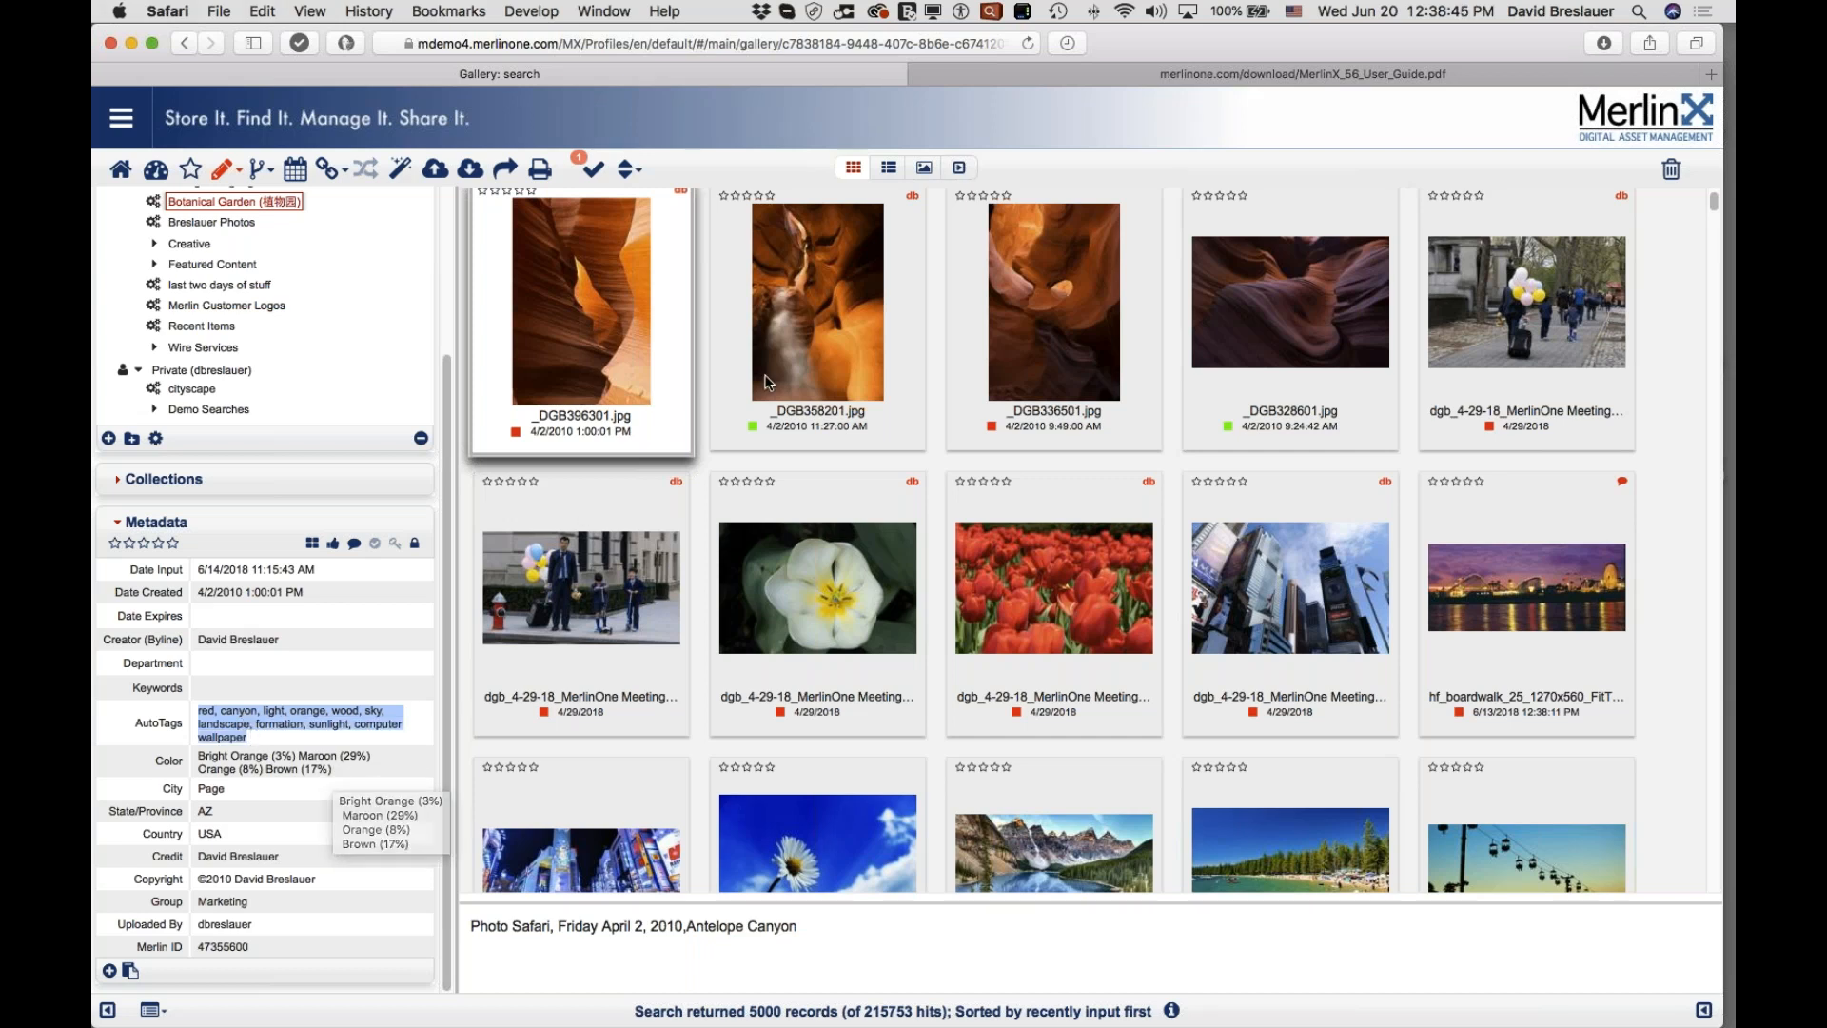
# Step: Show _DGB336501.jpg's metadata and highlight its canyon, computer wallpaper, and Landmarks: Antelope Canyon tags
pyautogui.click(873, 372)
pyautogui.click(1035, 372)
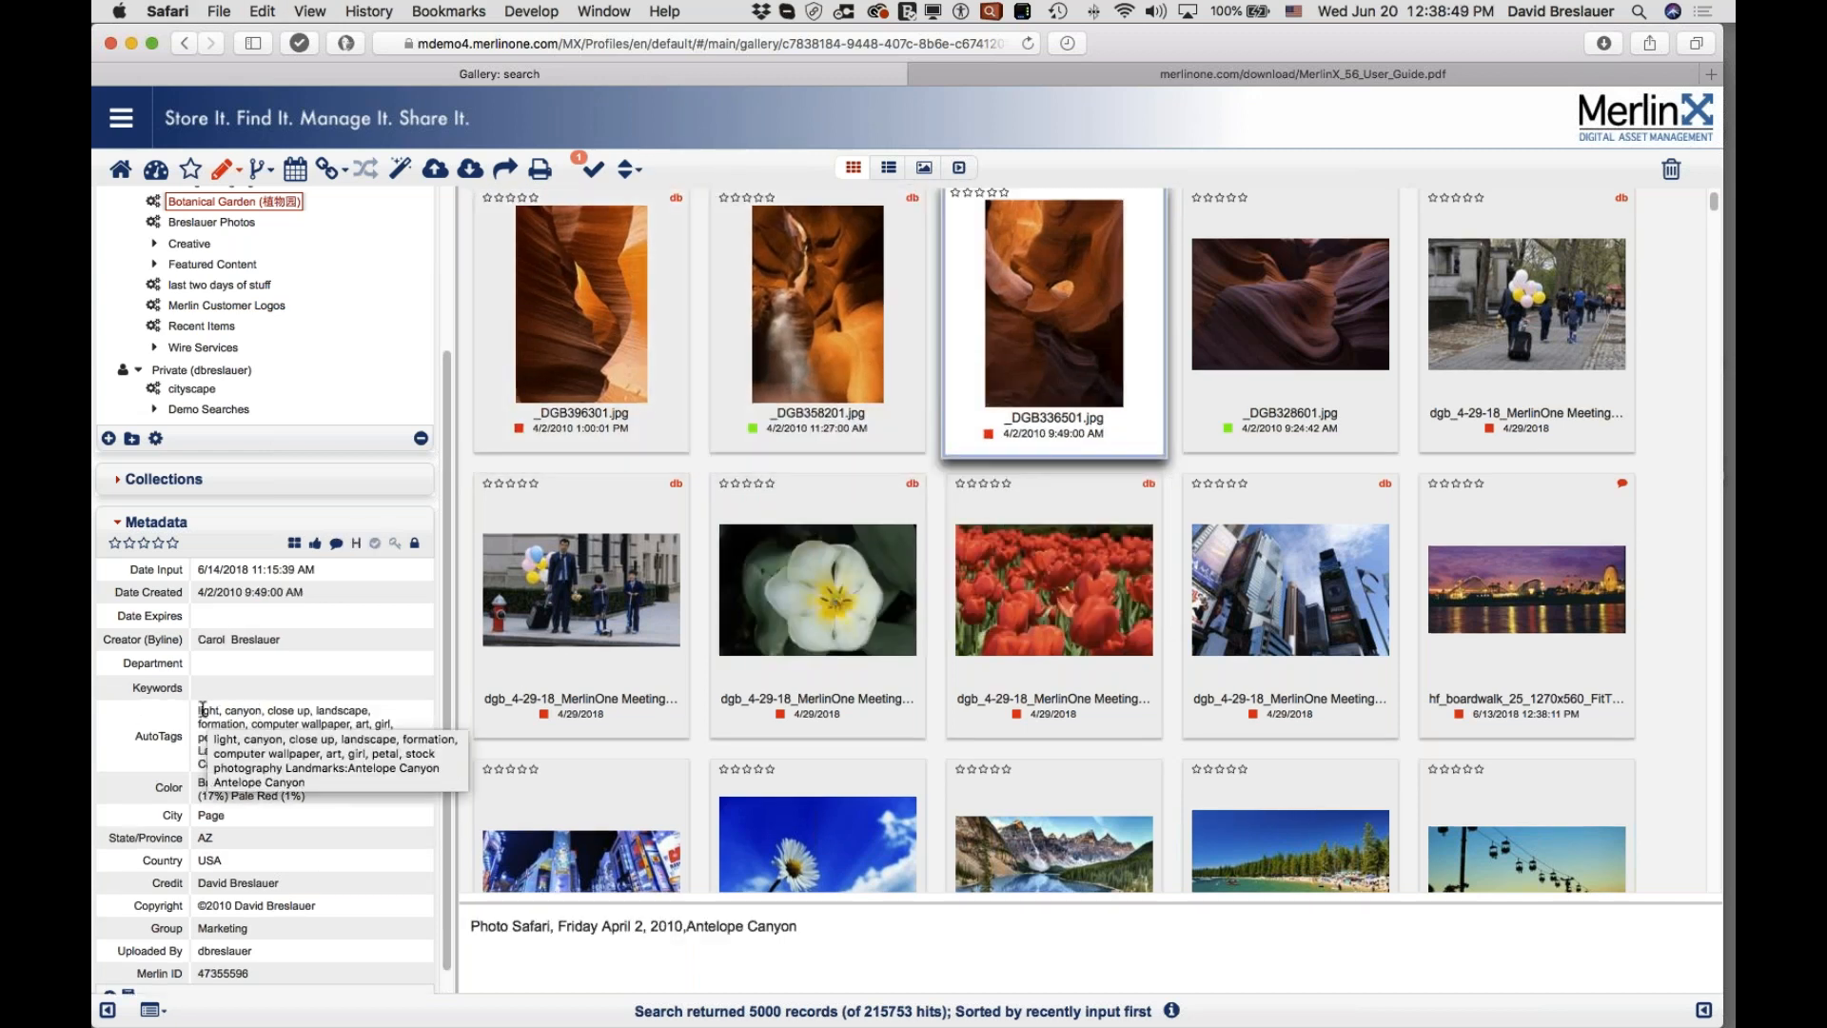
pyautogui.moveTo(225, 710); pyautogui.dragTo(373, 712)
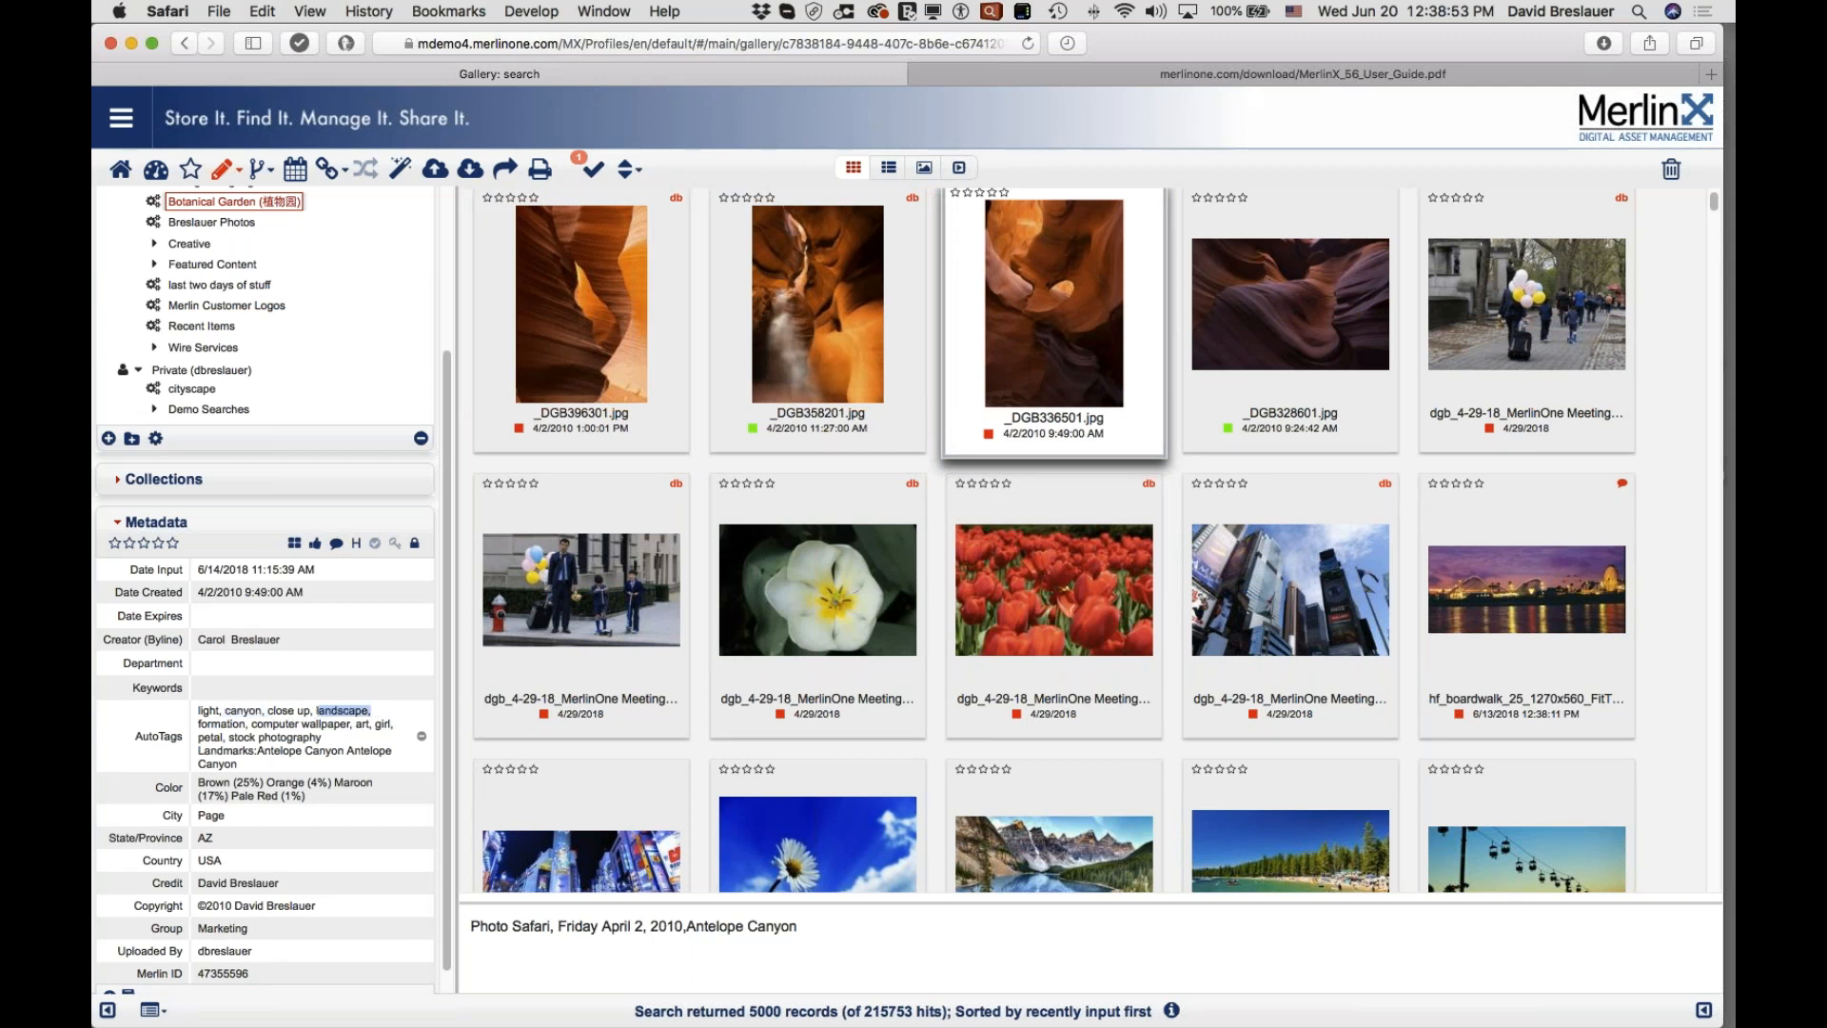
pyautogui.moveTo(264, 726); pyautogui.dragTo(345, 728)
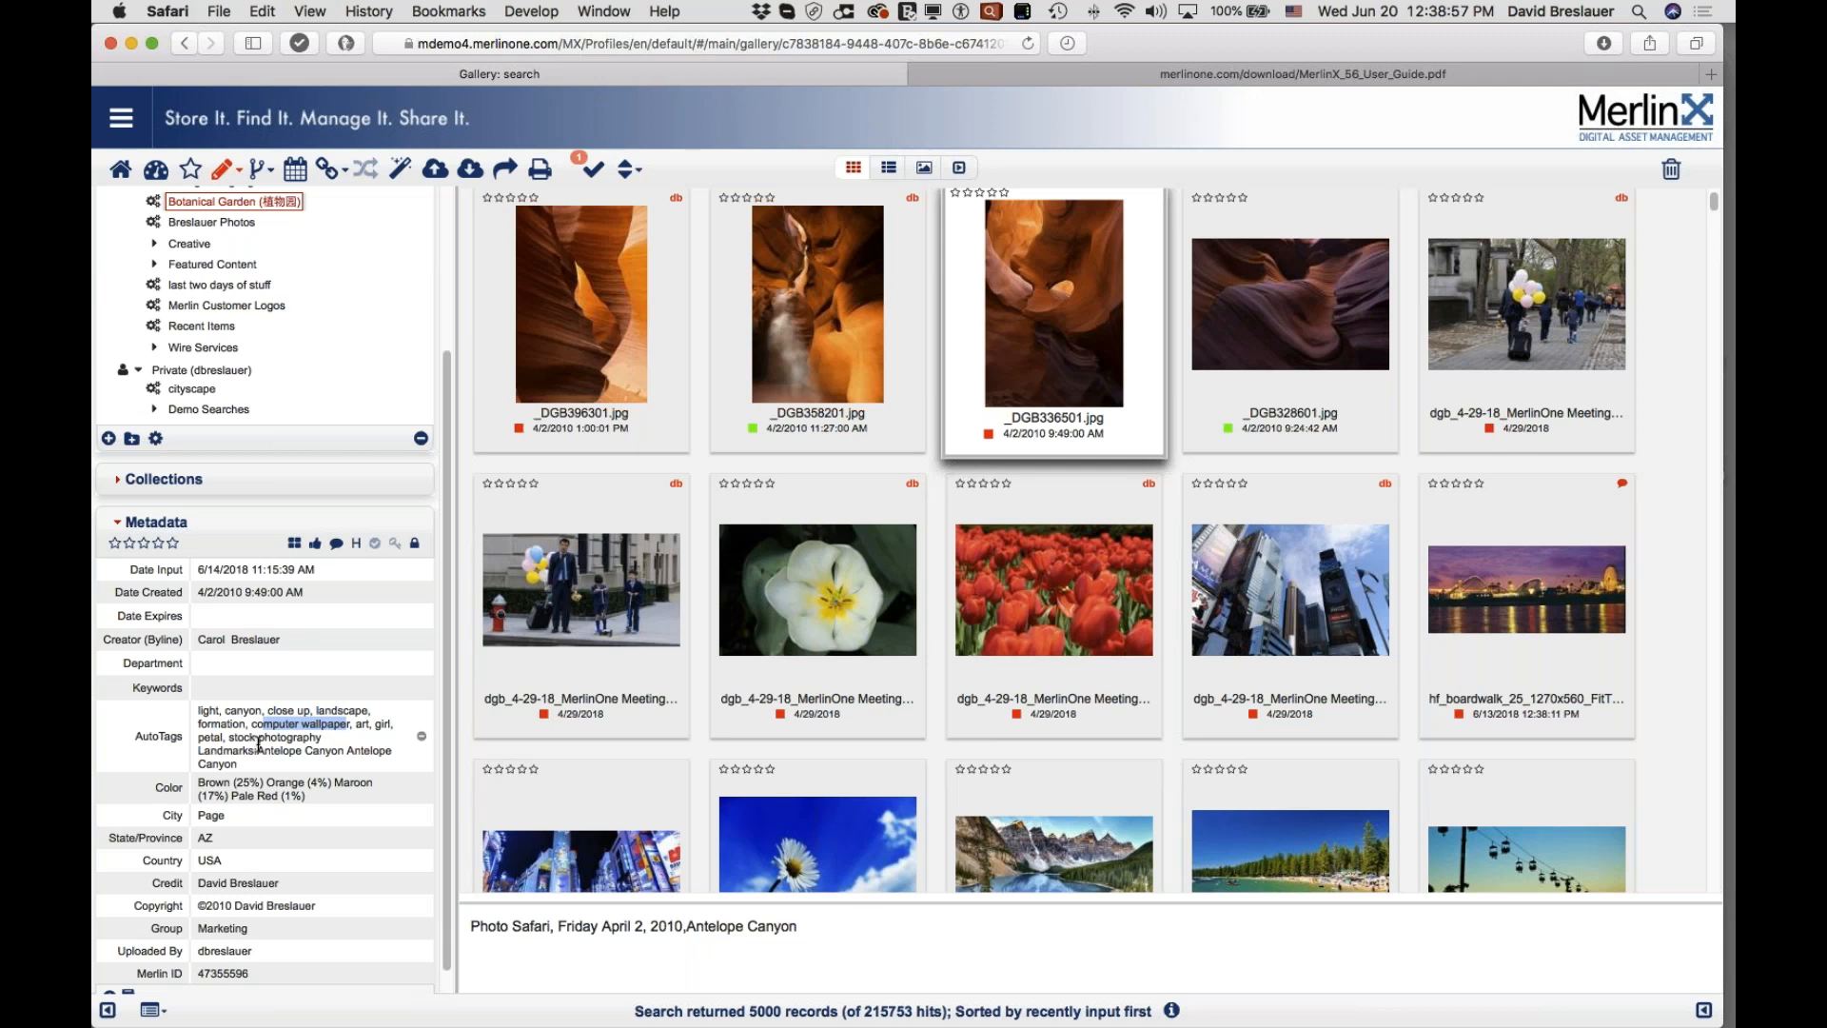
pyautogui.moveTo(257, 751); pyautogui.dragTo(344, 752)
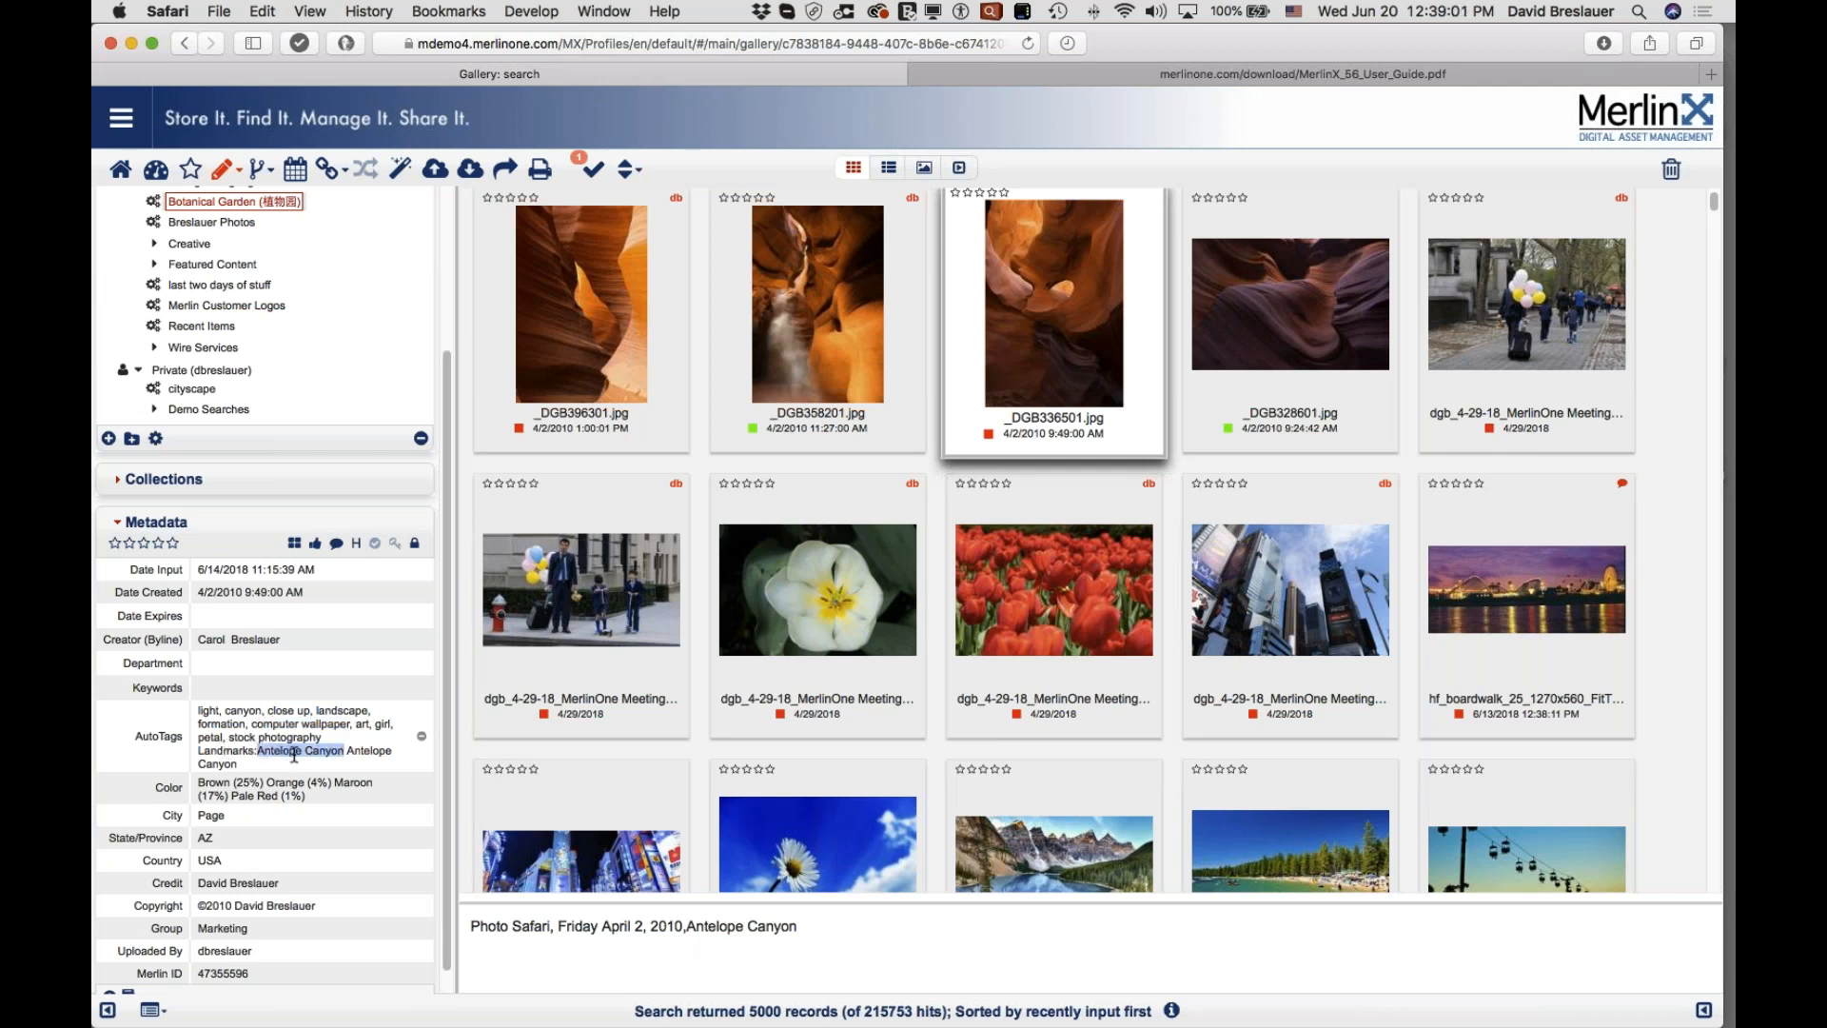
pyautogui.moveTo(198, 752); pyautogui.dragTo(331, 750)
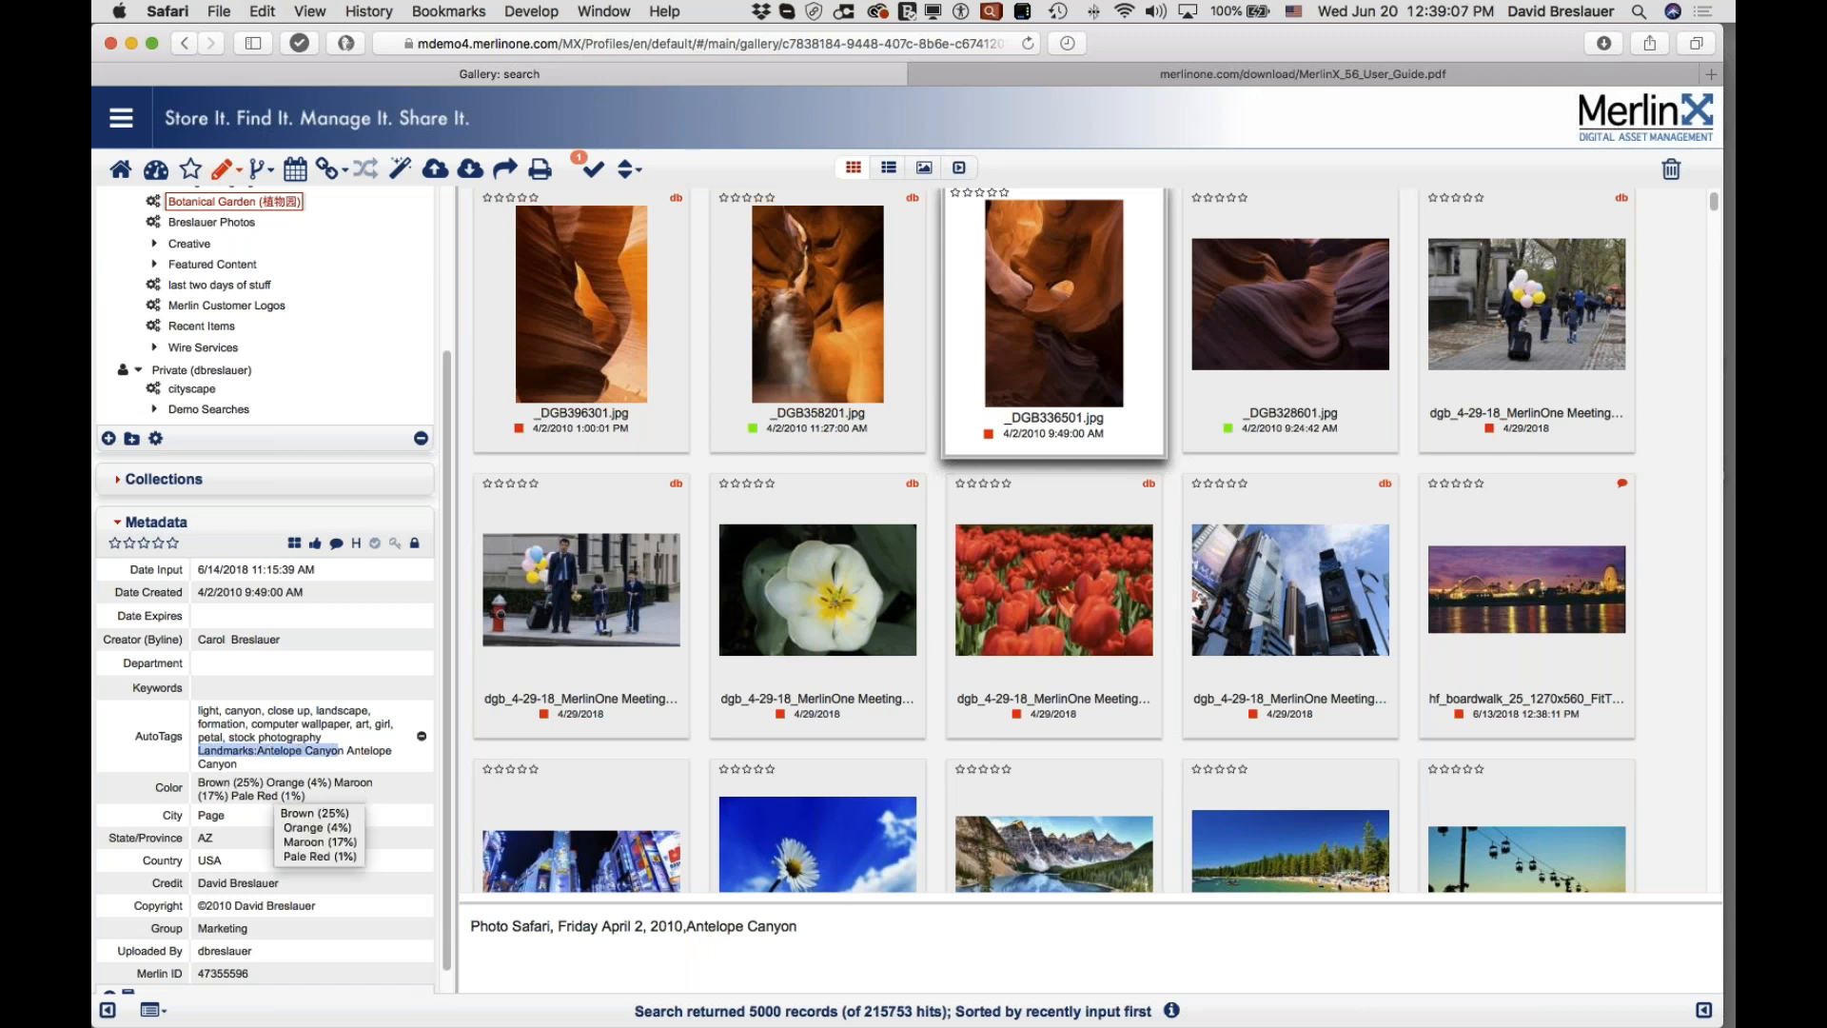
pyautogui.scroll(5, 383, 710)
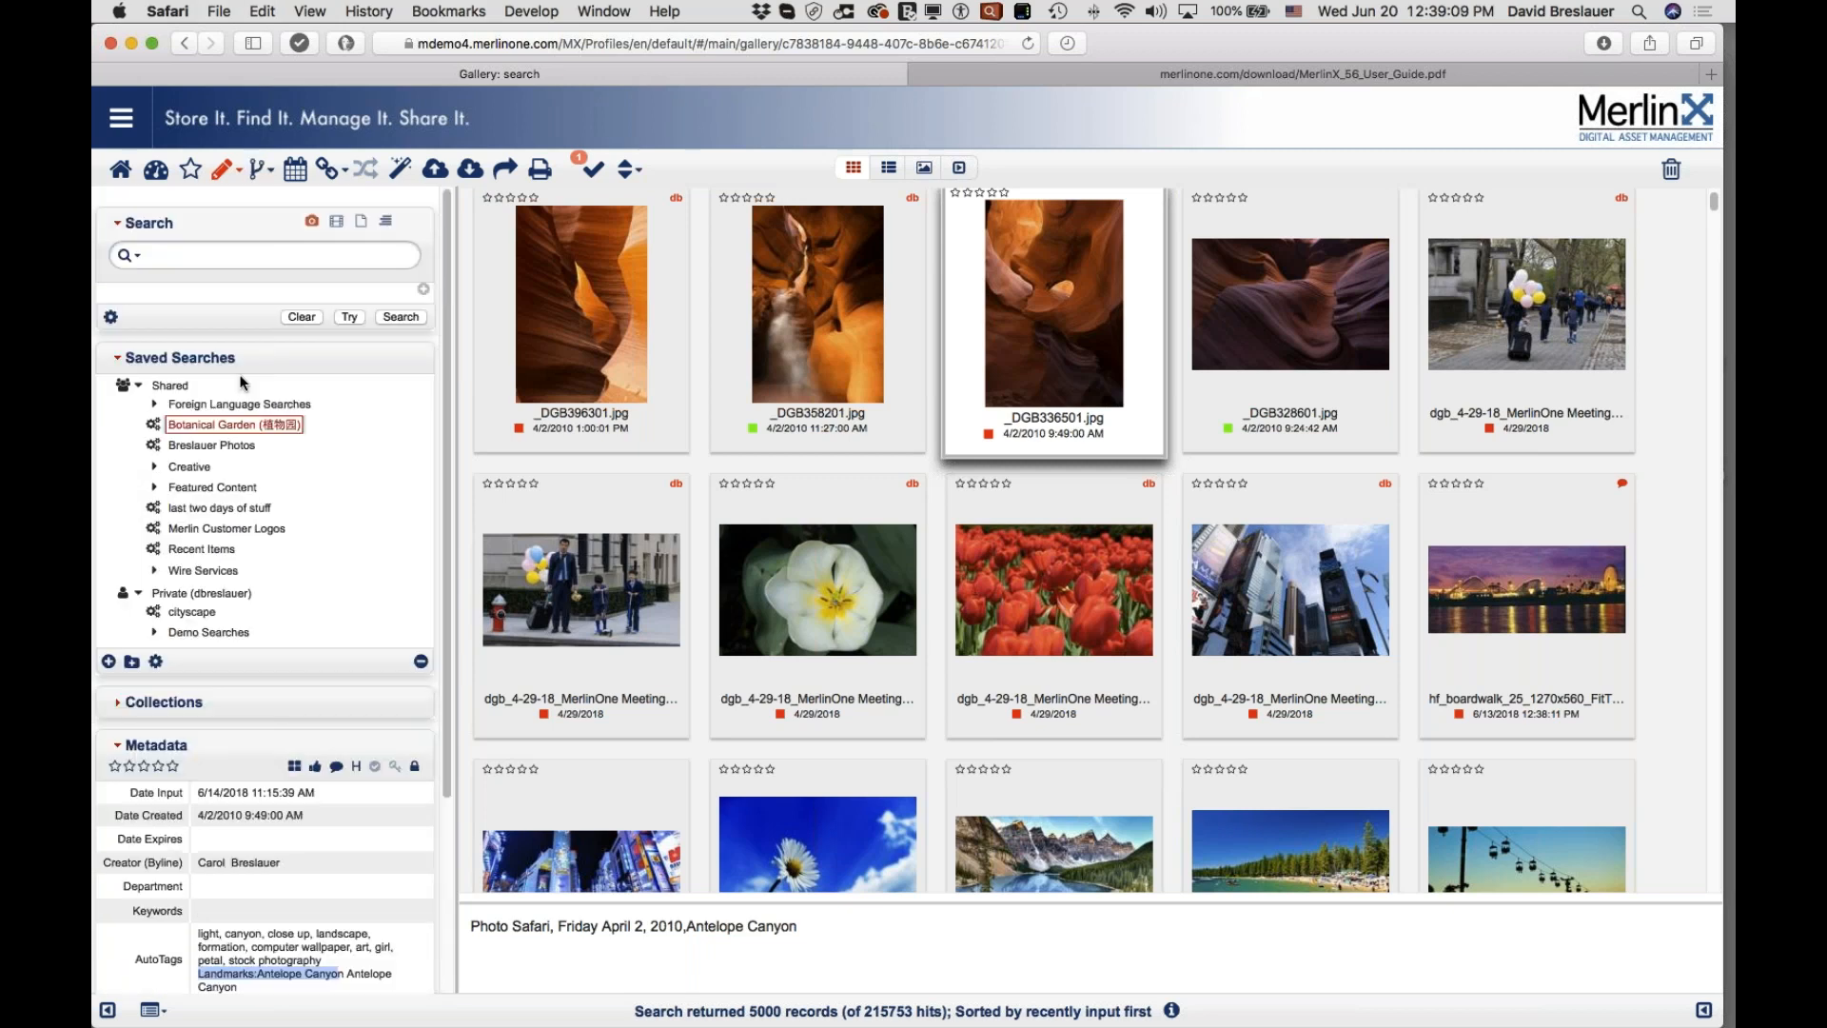
# Step: Search the gallery for 'pale pink orchid'
pyautogui.click(197, 240)
pyautogui.write('pale pin')
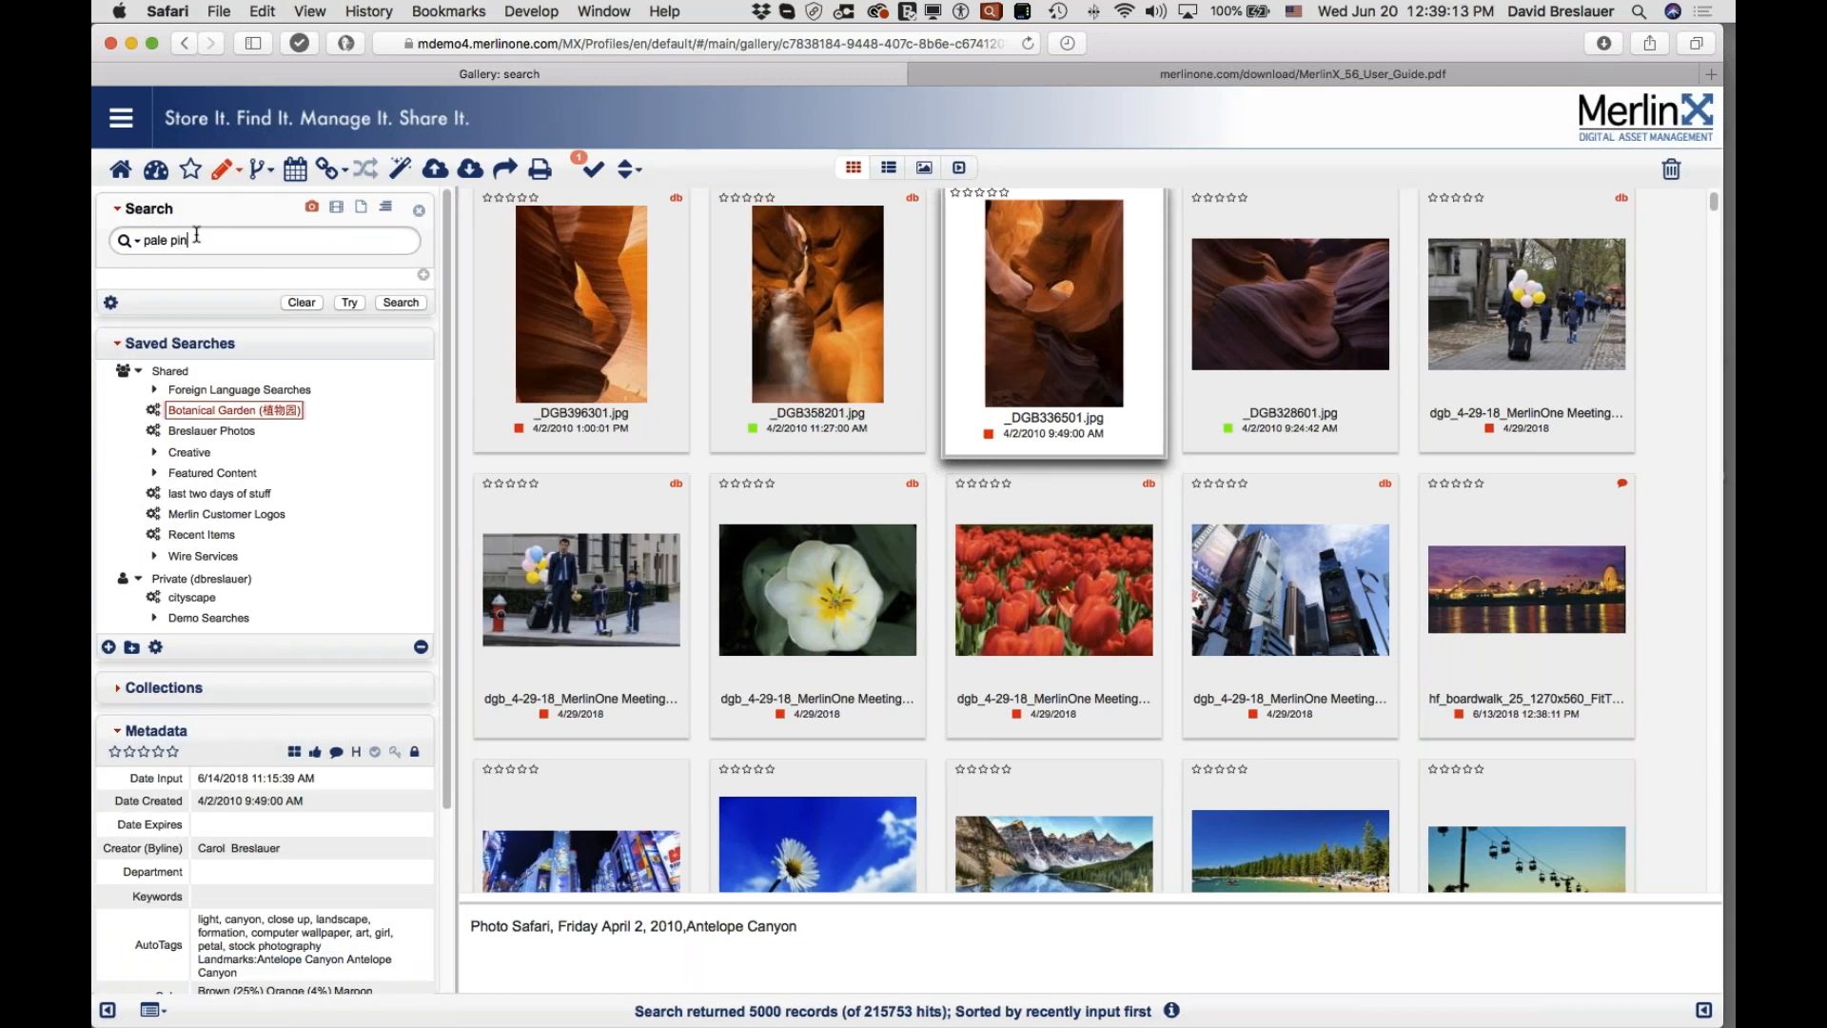
pyautogui.write('k orchid')
pyautogui.press('Return')
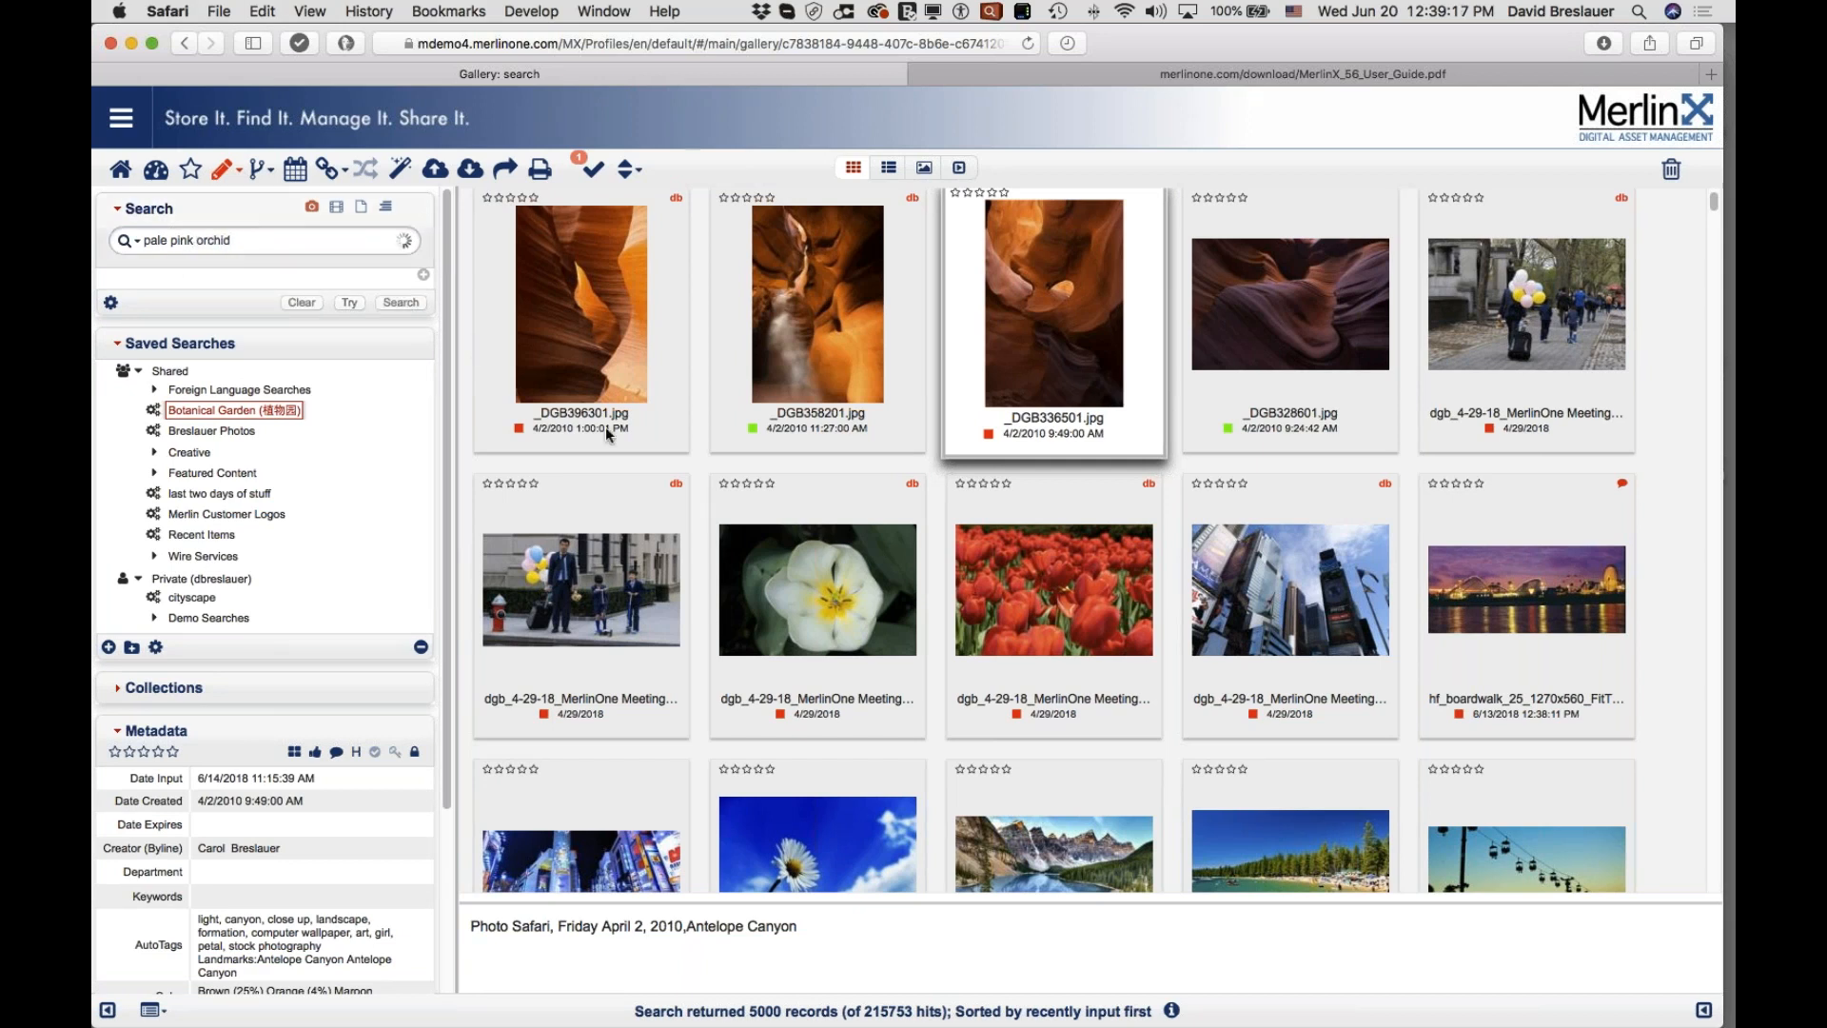
pyautogui.moveTo(666, 485)
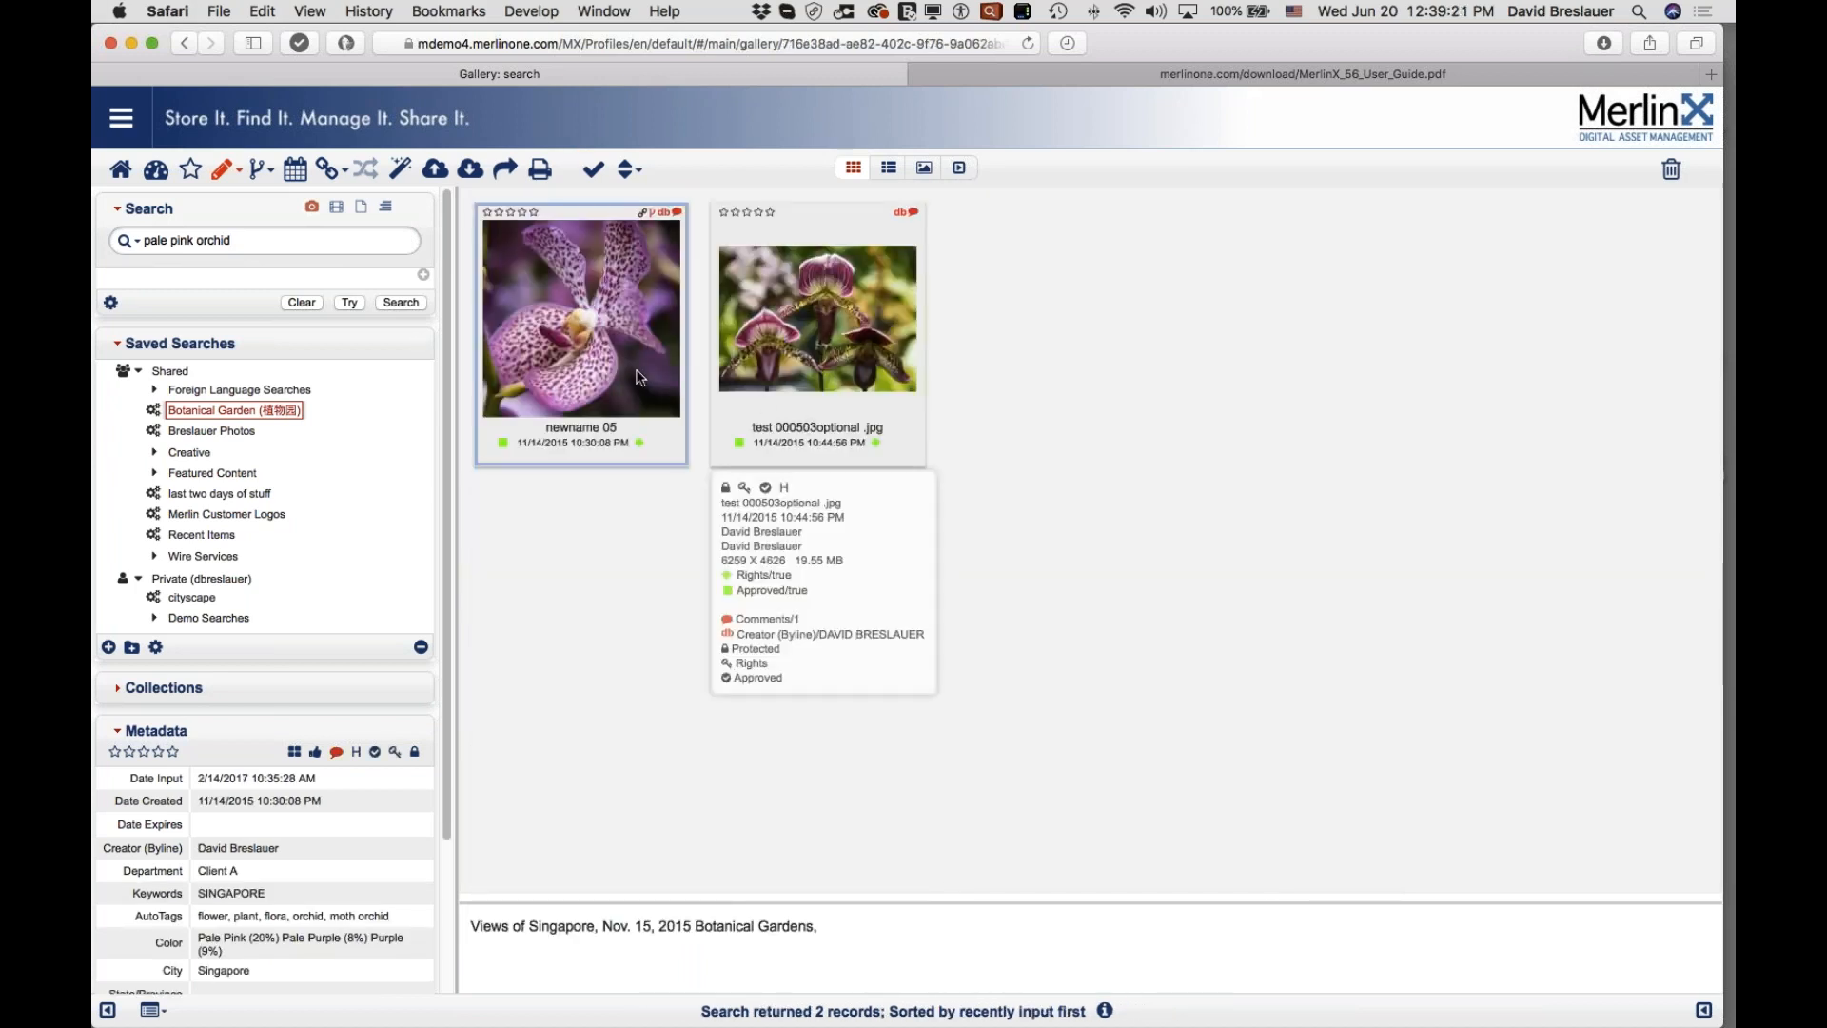
# Step: Select the newname 05 orchid result and highlight Pale Pink in its colour metadata
pyautogui.click(582, 357)
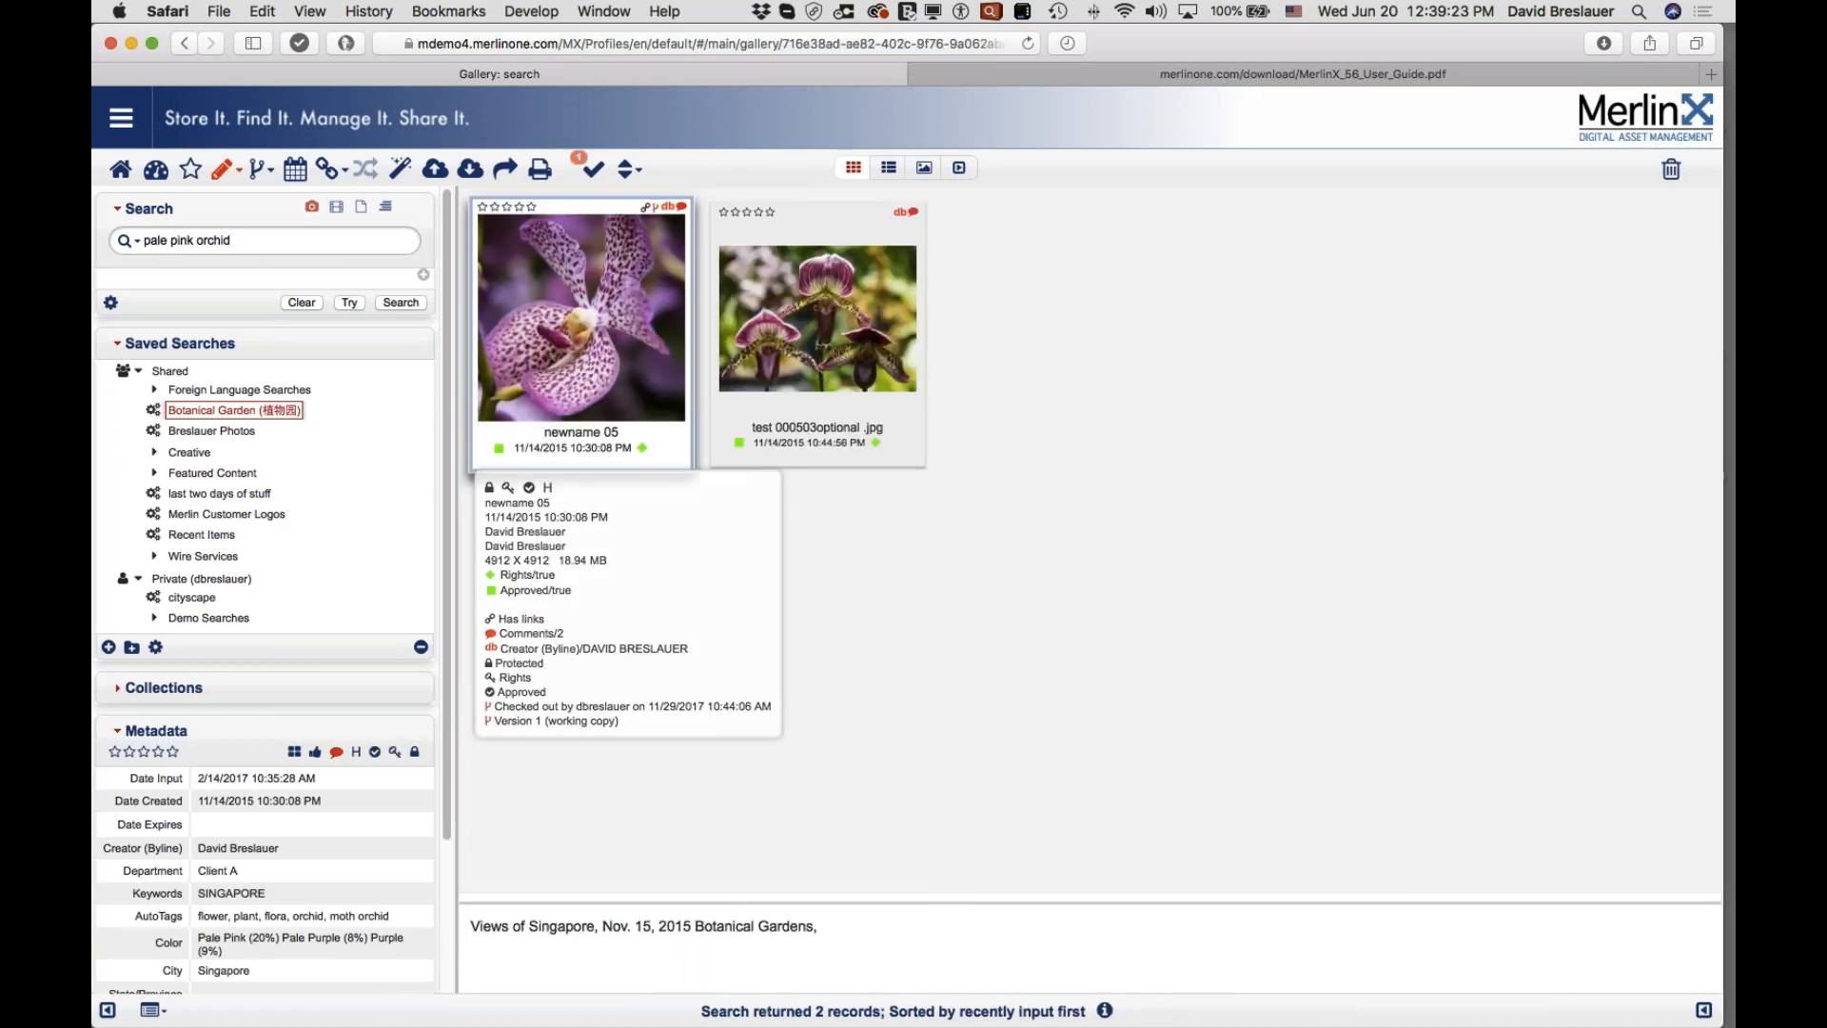
pyautogui.scroll(-1, 286, 912)
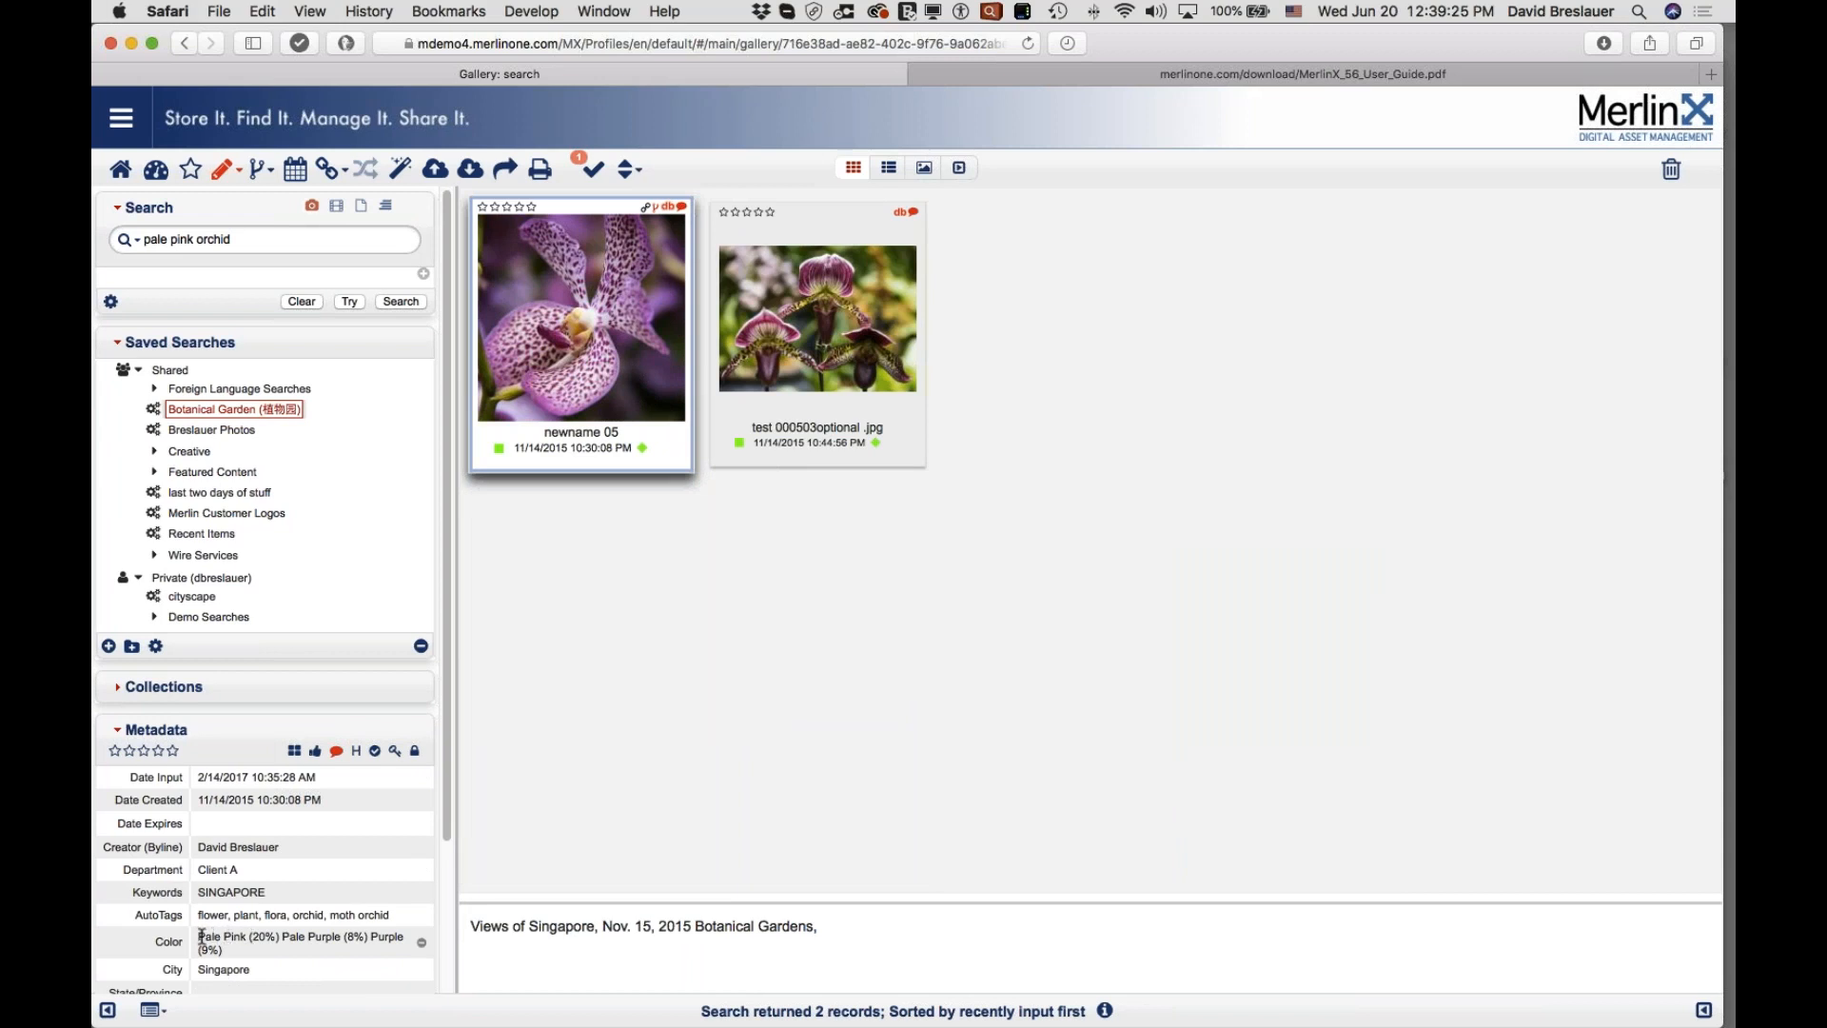
pyautogui.moveTo(199, 937); pyautogui.dragTo(325, 916)
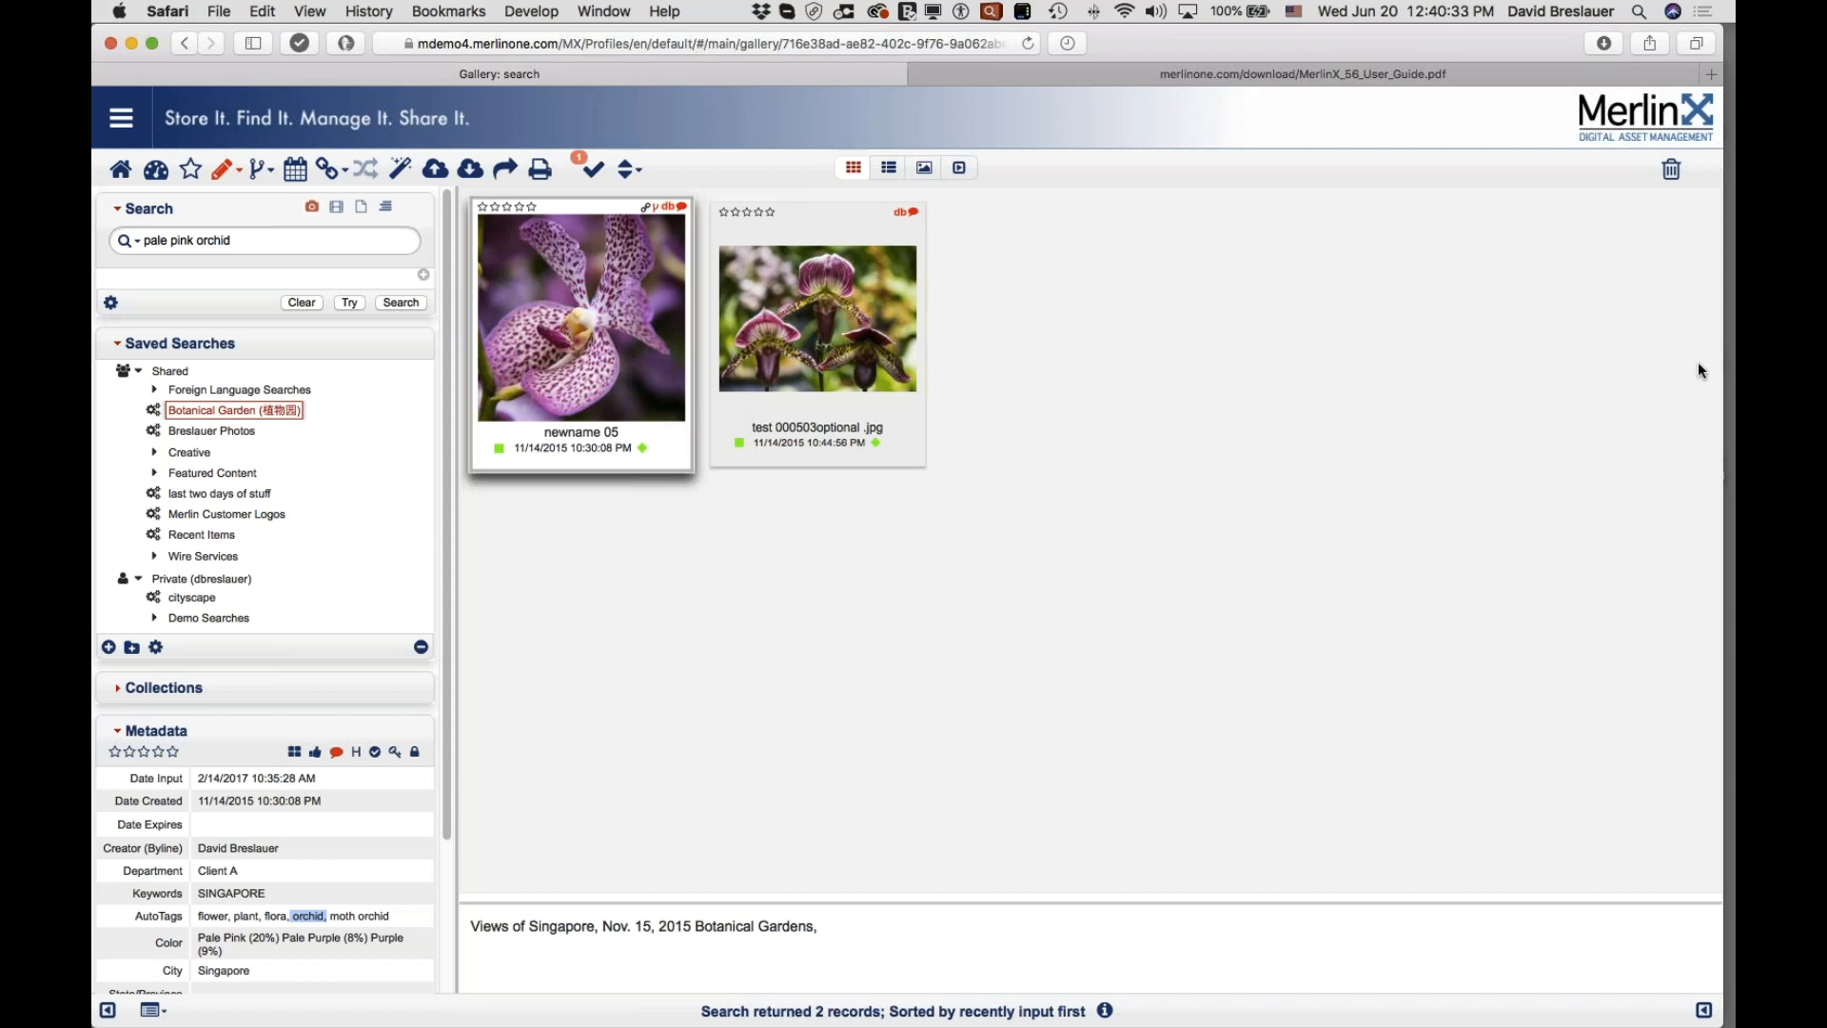
pyautogui.click(1732, 358)
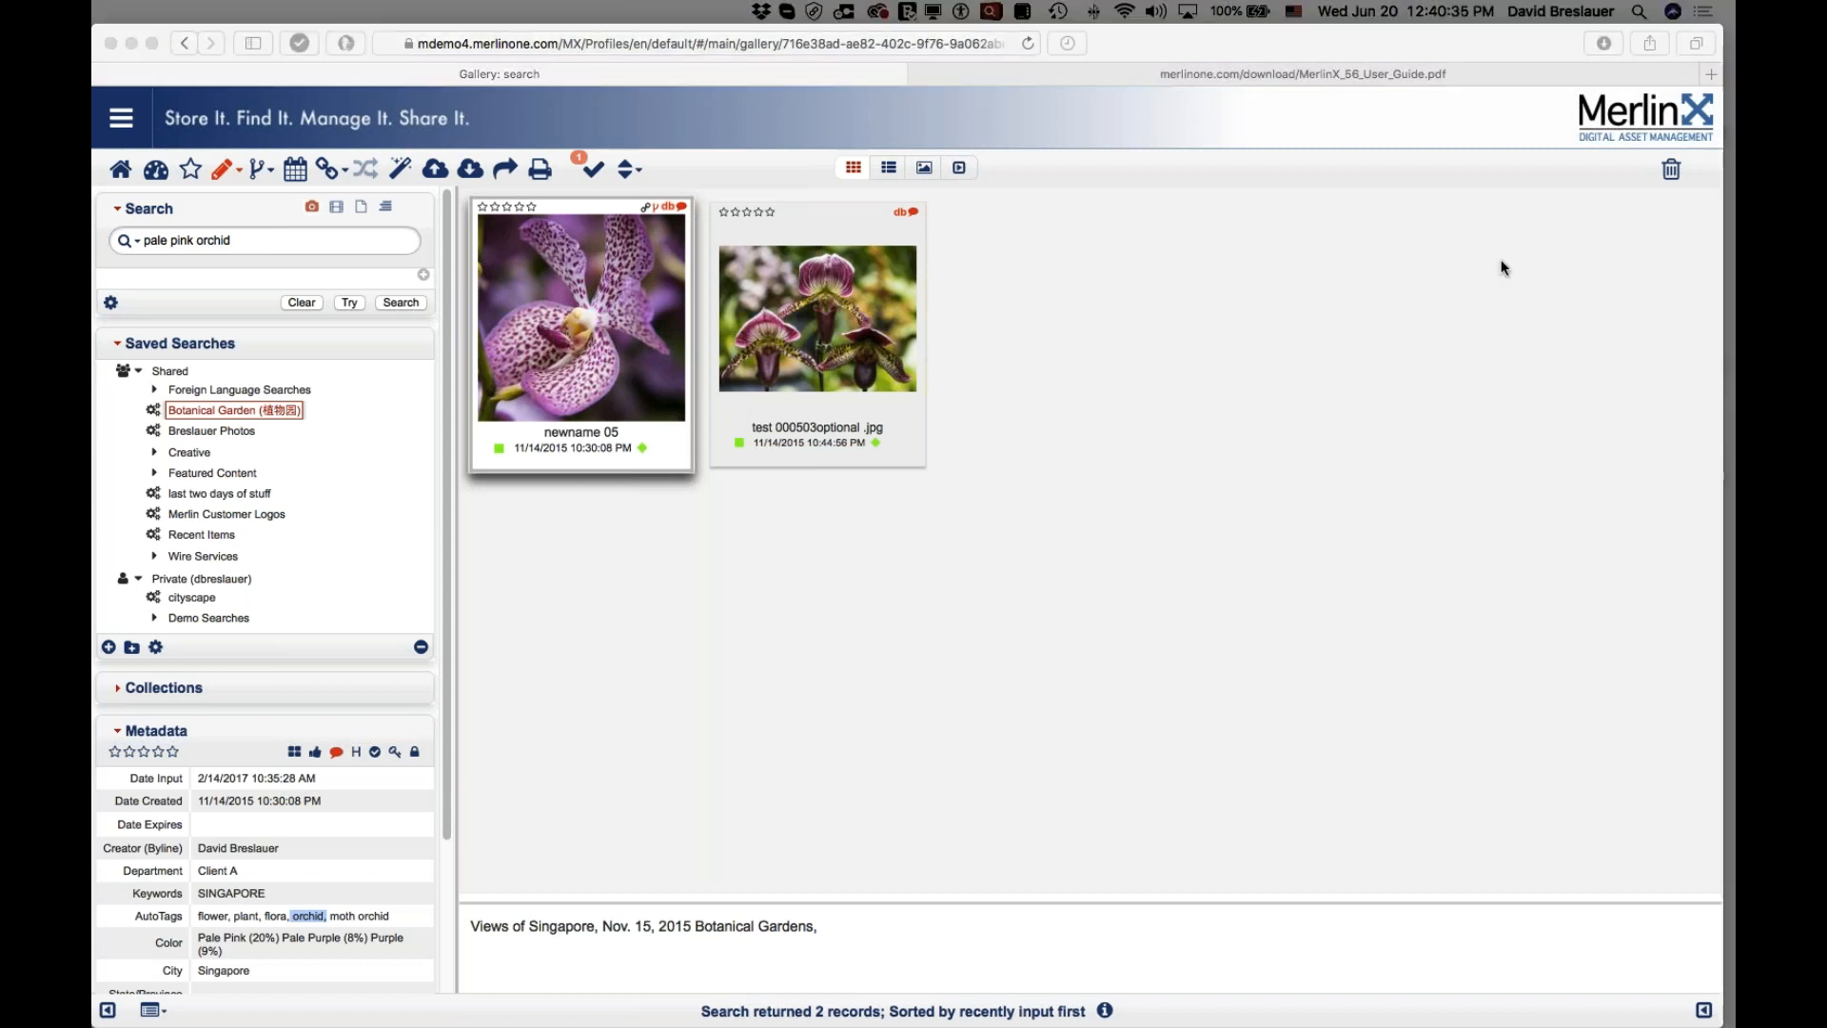